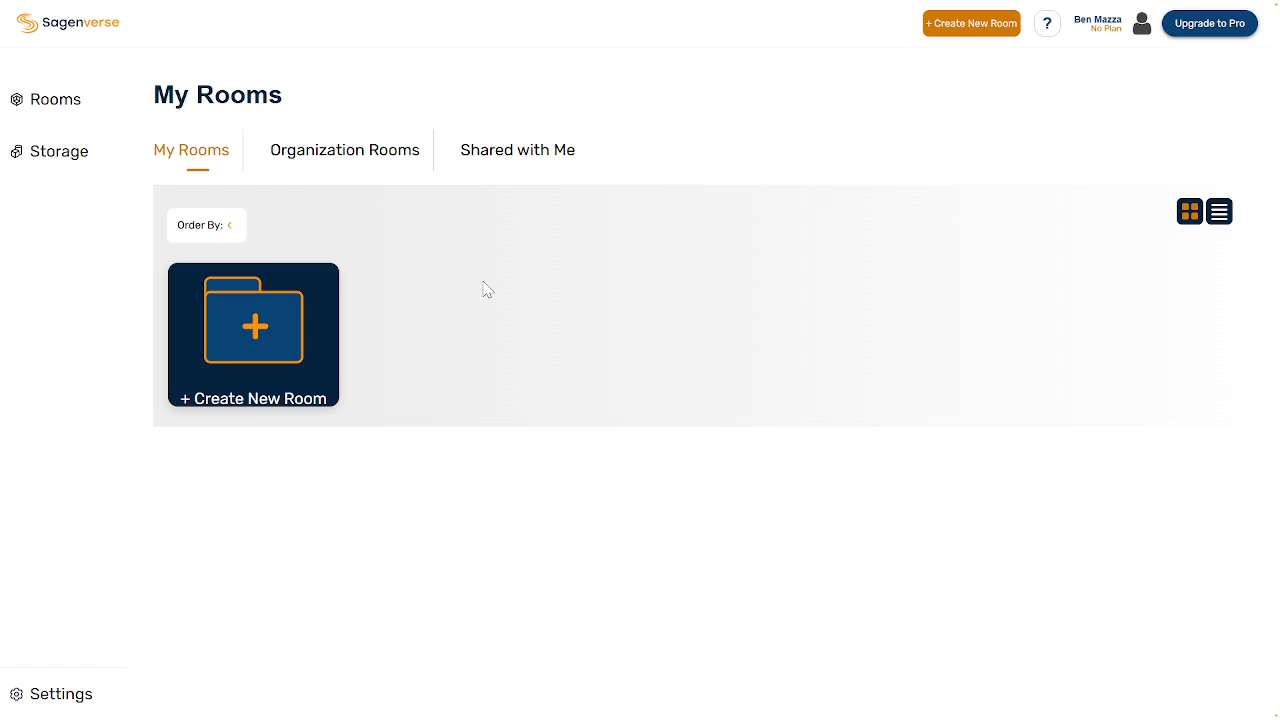
- Start creating a new room and choose the Empty Rooms category for it
left_click(46, 114)
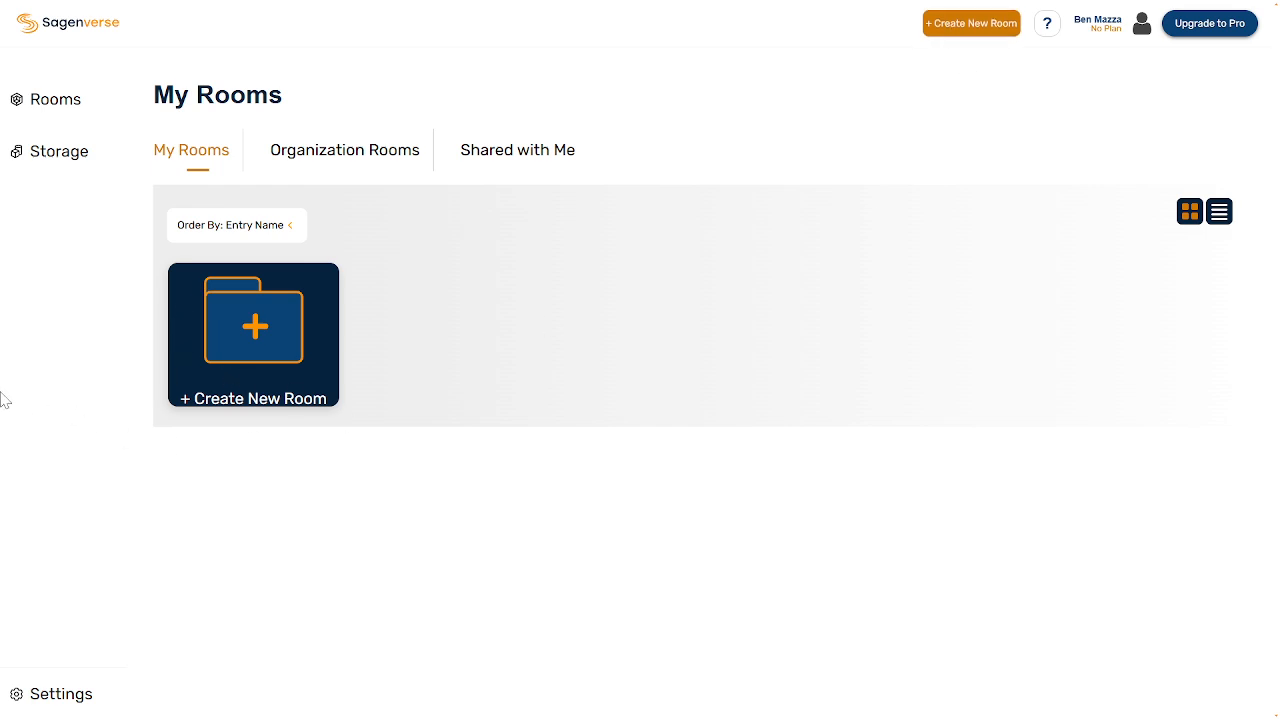
left_click(250, 348)
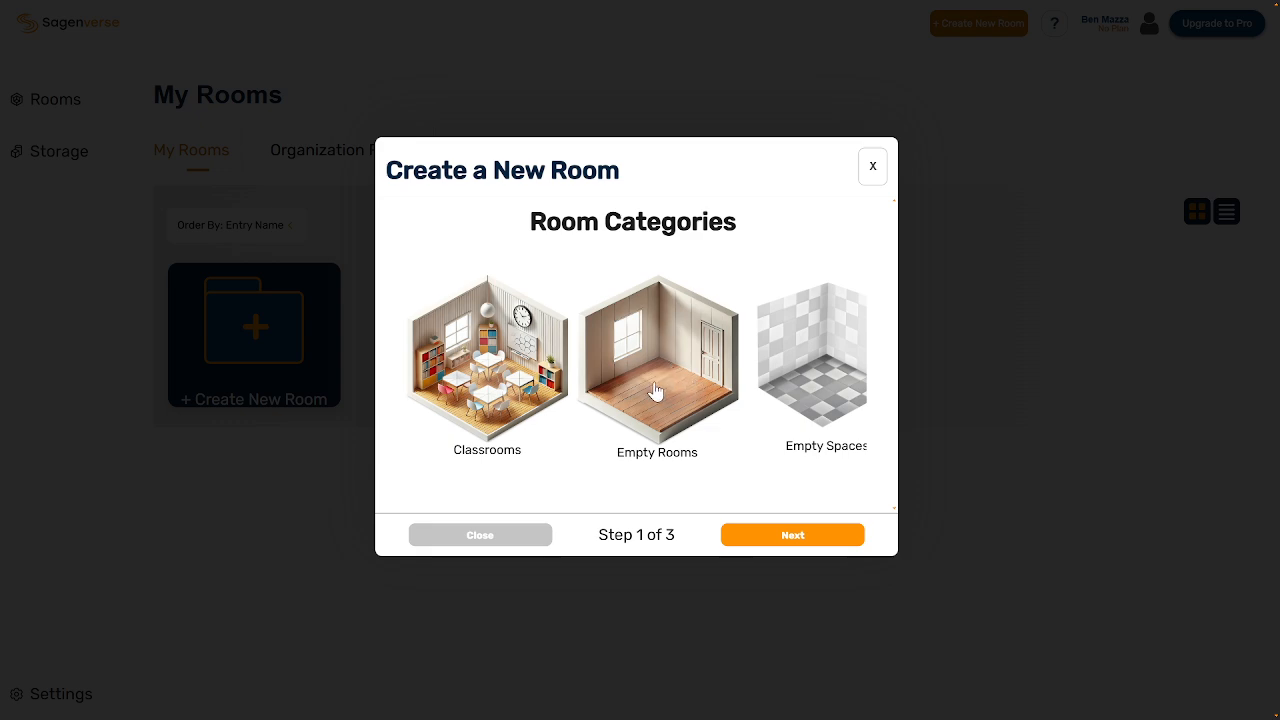
left_click_drag(719, 391, 573, 391)
left_click_drag(468, 388, 615, 375)
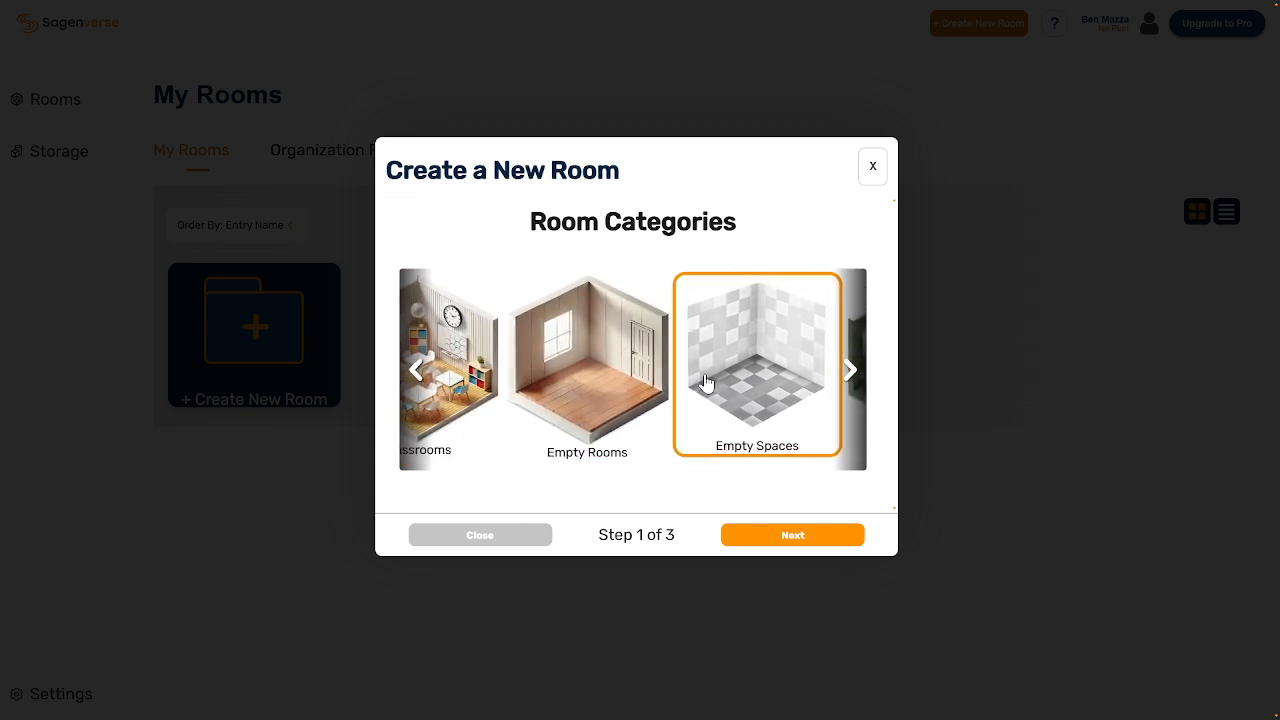
left_click(555, 368)
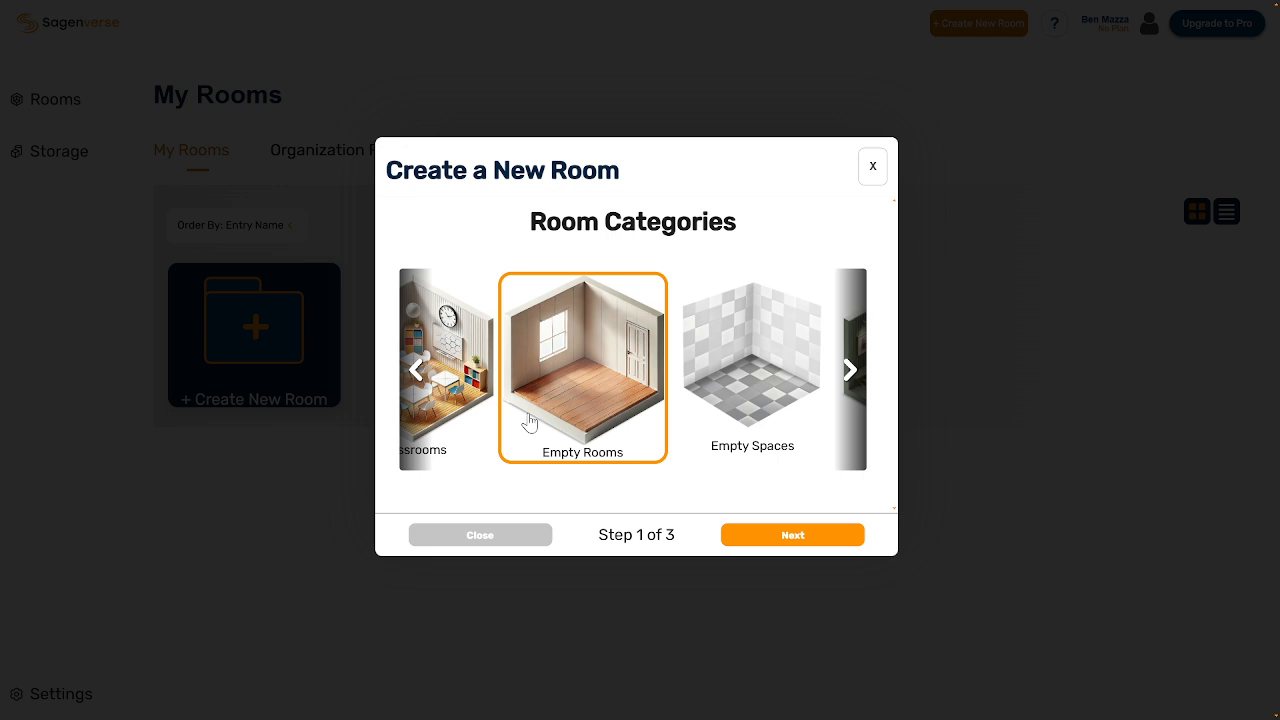
left_click(777, 400)
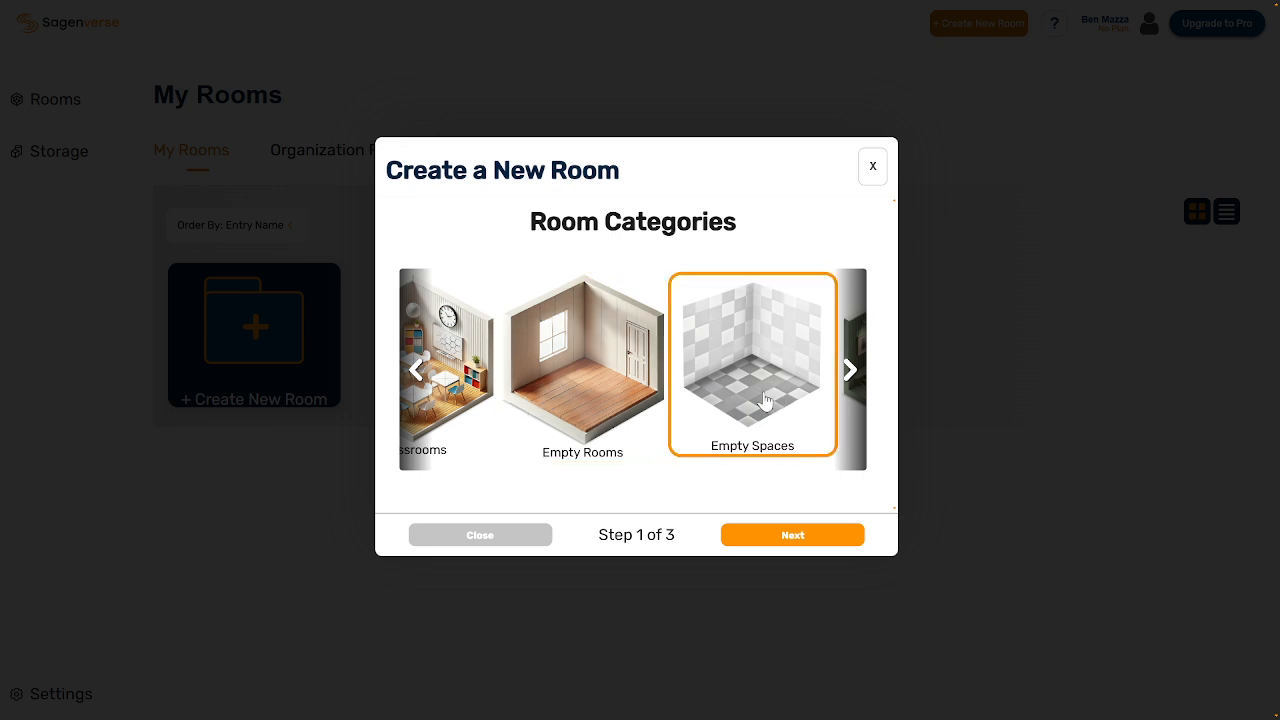
left_click(567, 394)
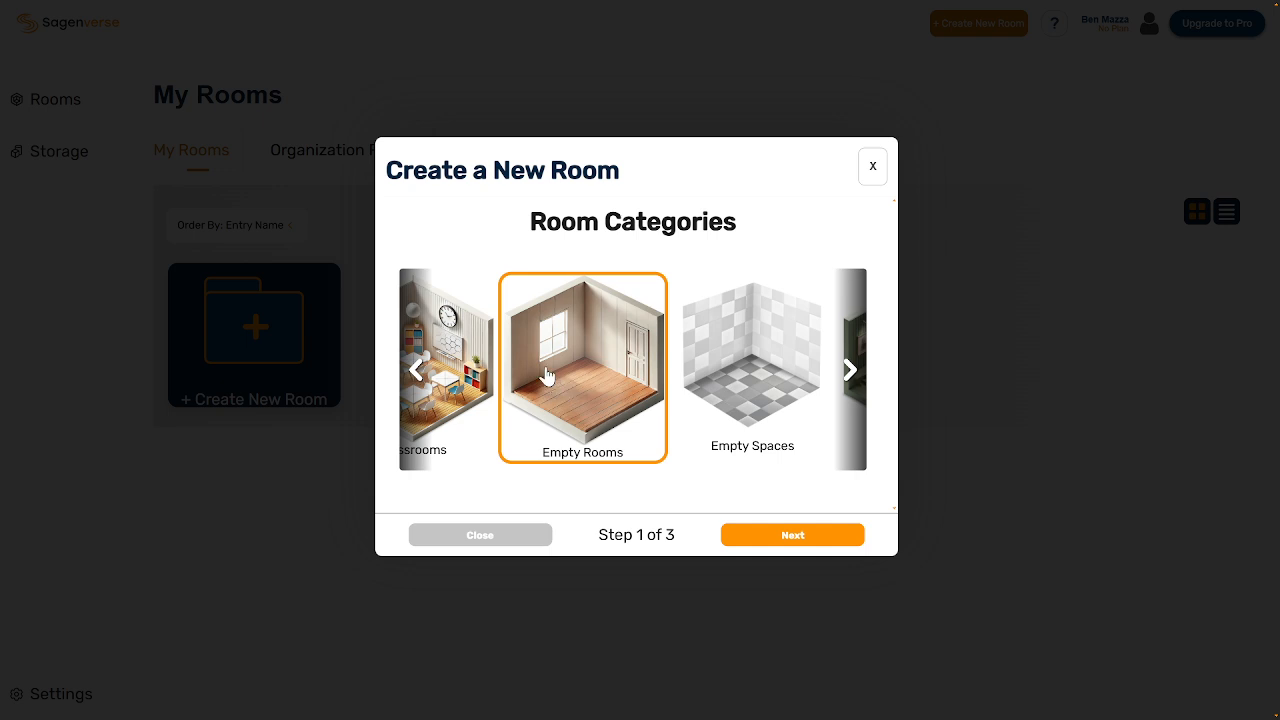
left_click(728, 374)
left_click(571, 372)
left_click(773, 538)
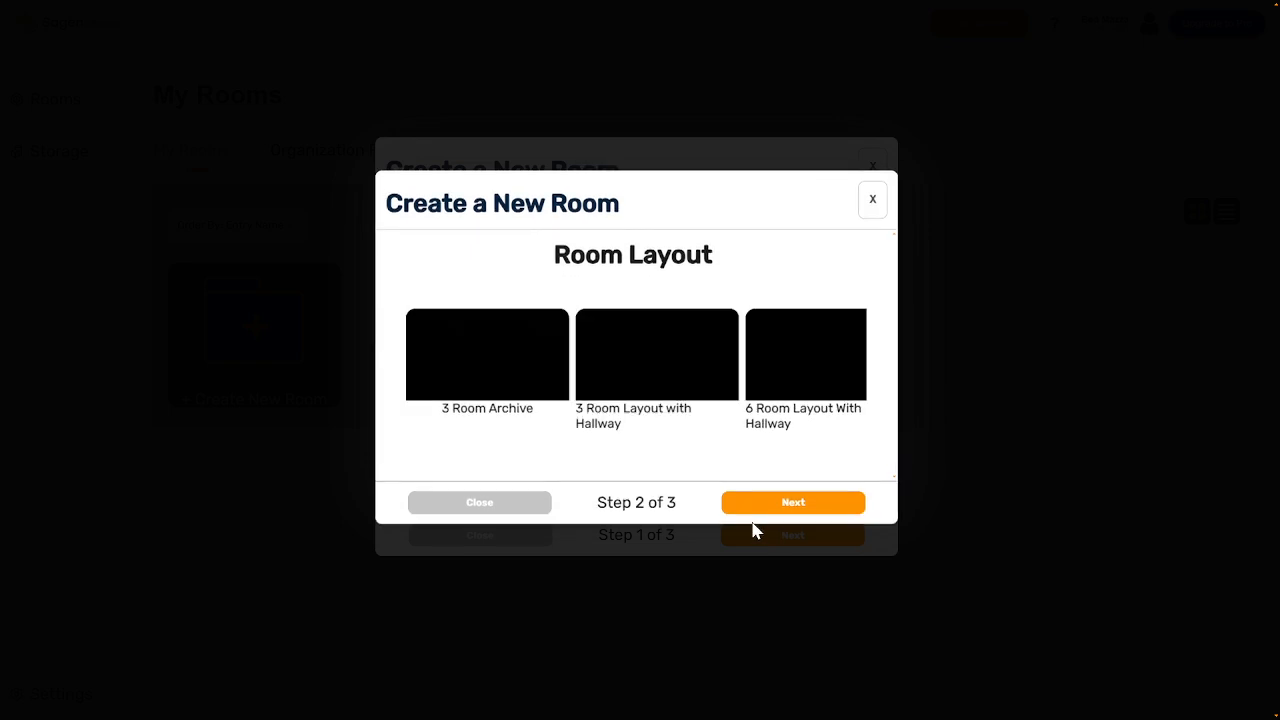
- Compare the available room layouts and continue with the 3 Room Archive layout
left_click(500, 383)
left_click(605, 383)
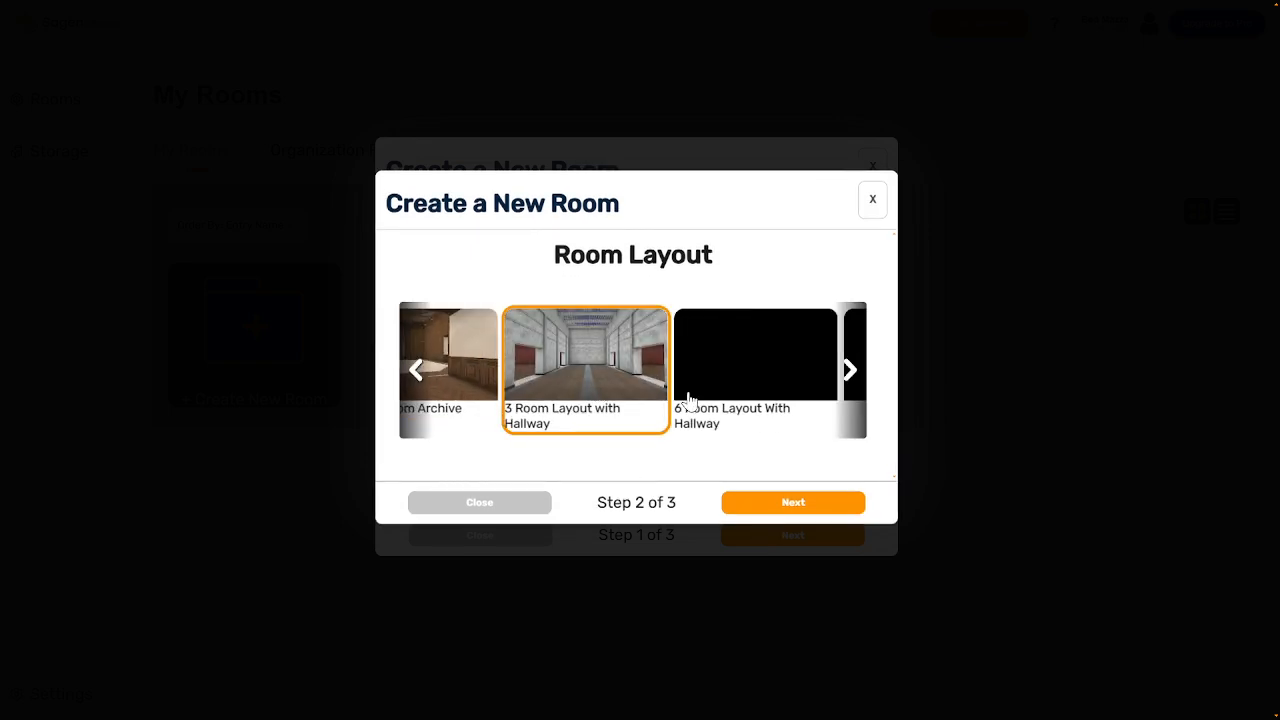
left_click(631, 389)
left_click(749, 391)
left_click(600, 380)
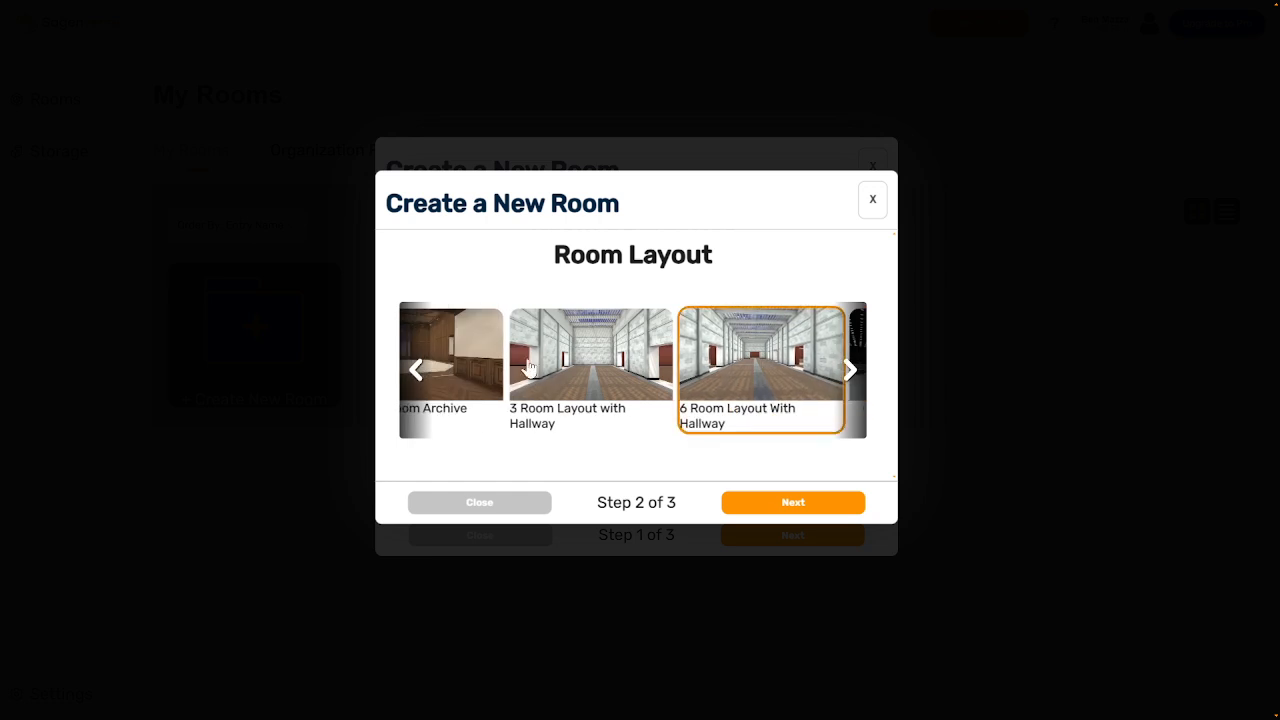
left_click(530, 385)
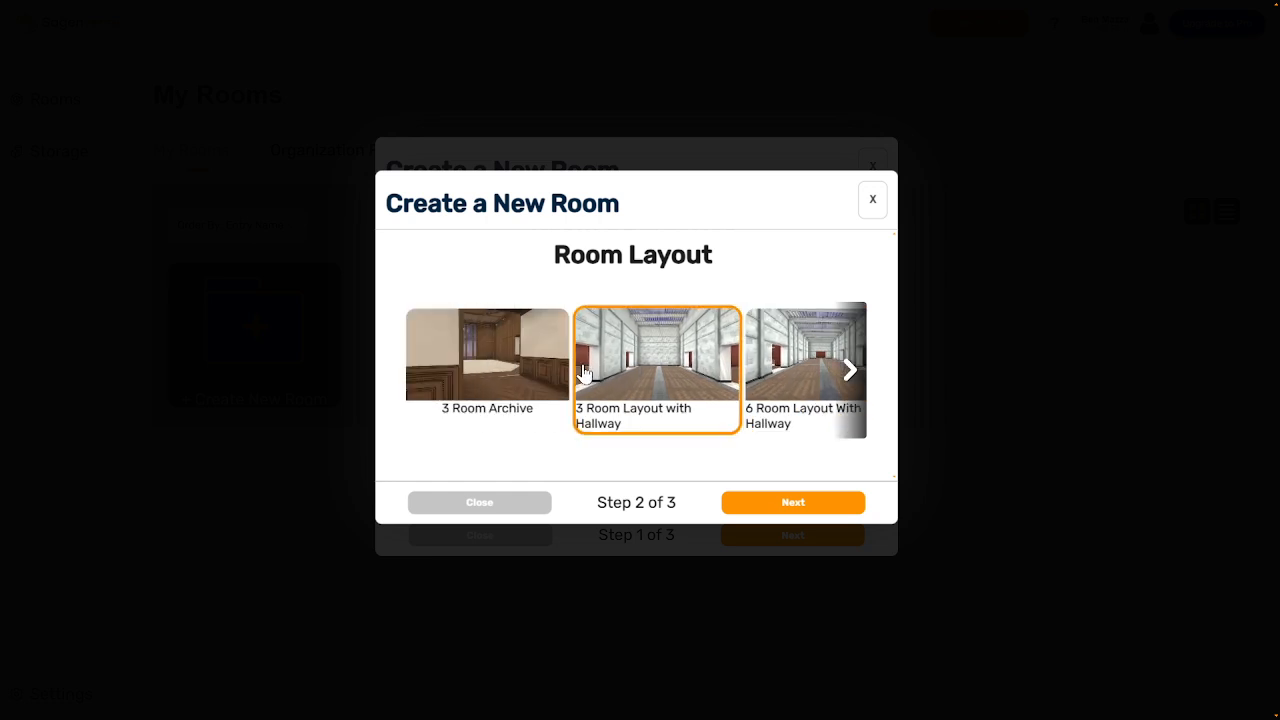
left_click(517, 374)
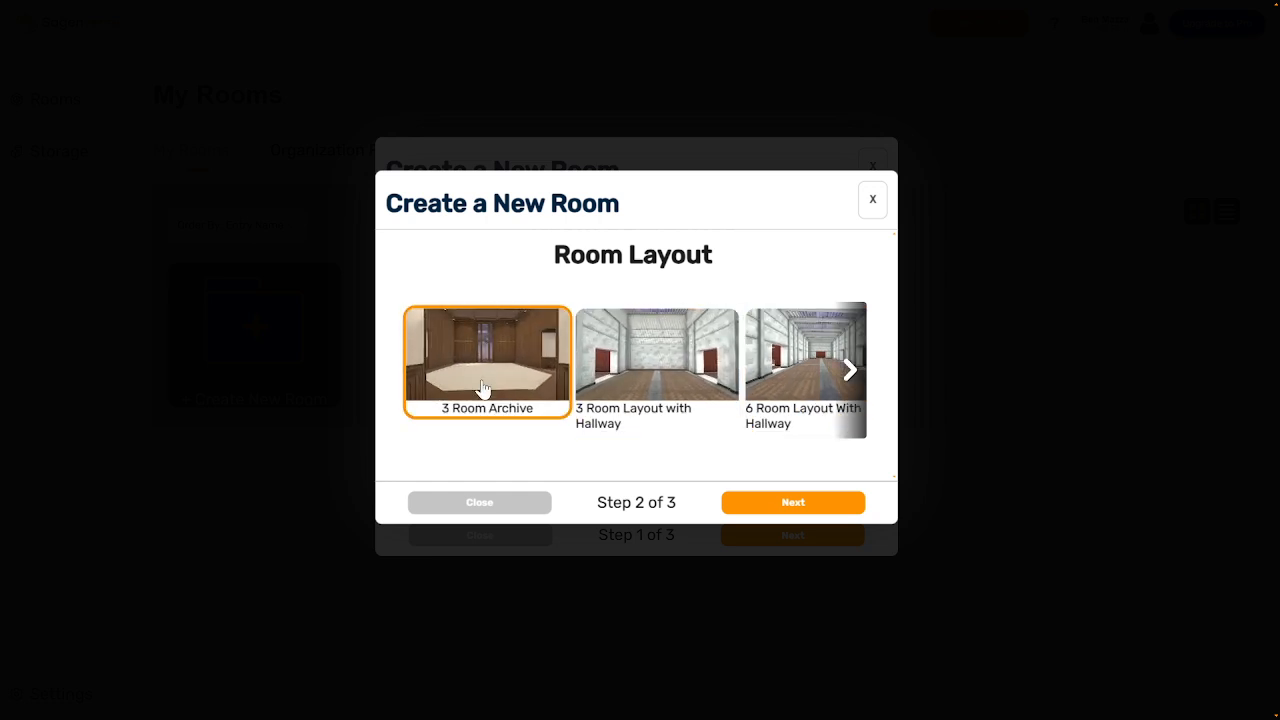
left_click(773, 503)
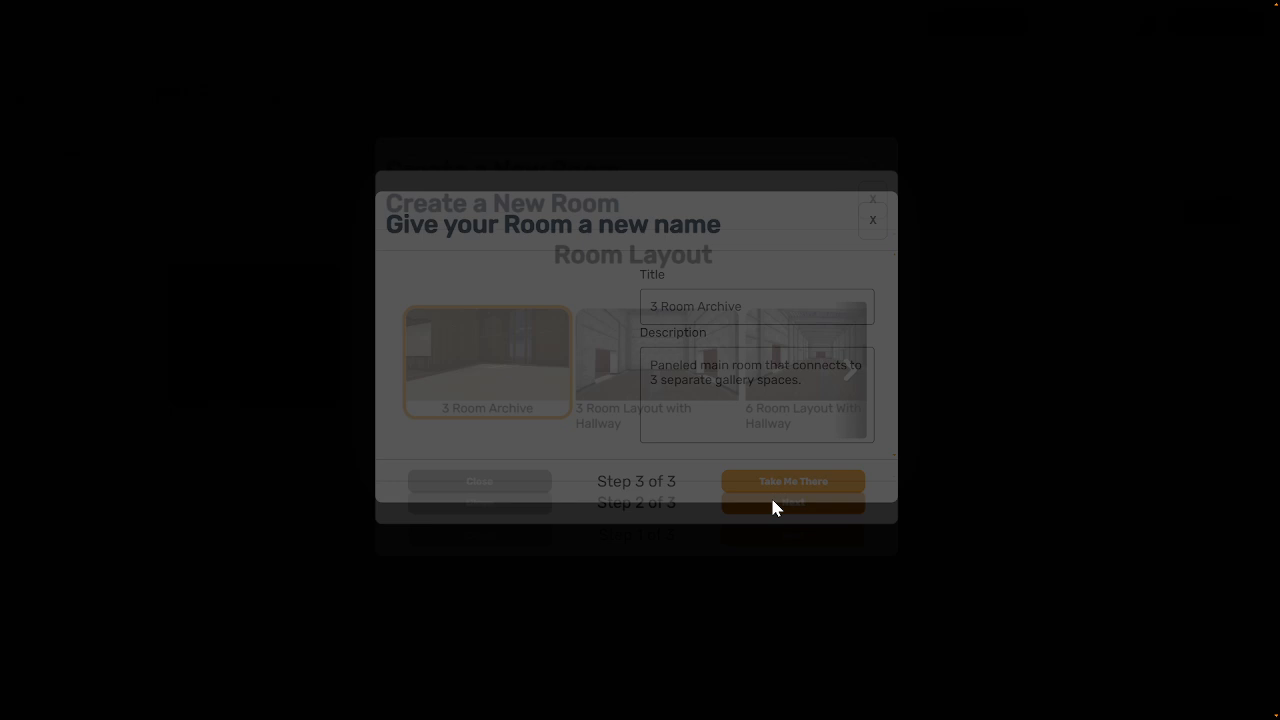
- Title the room "My First Room", replace its description with text beginning "My first", and enter the room
triple_click(738, 307)
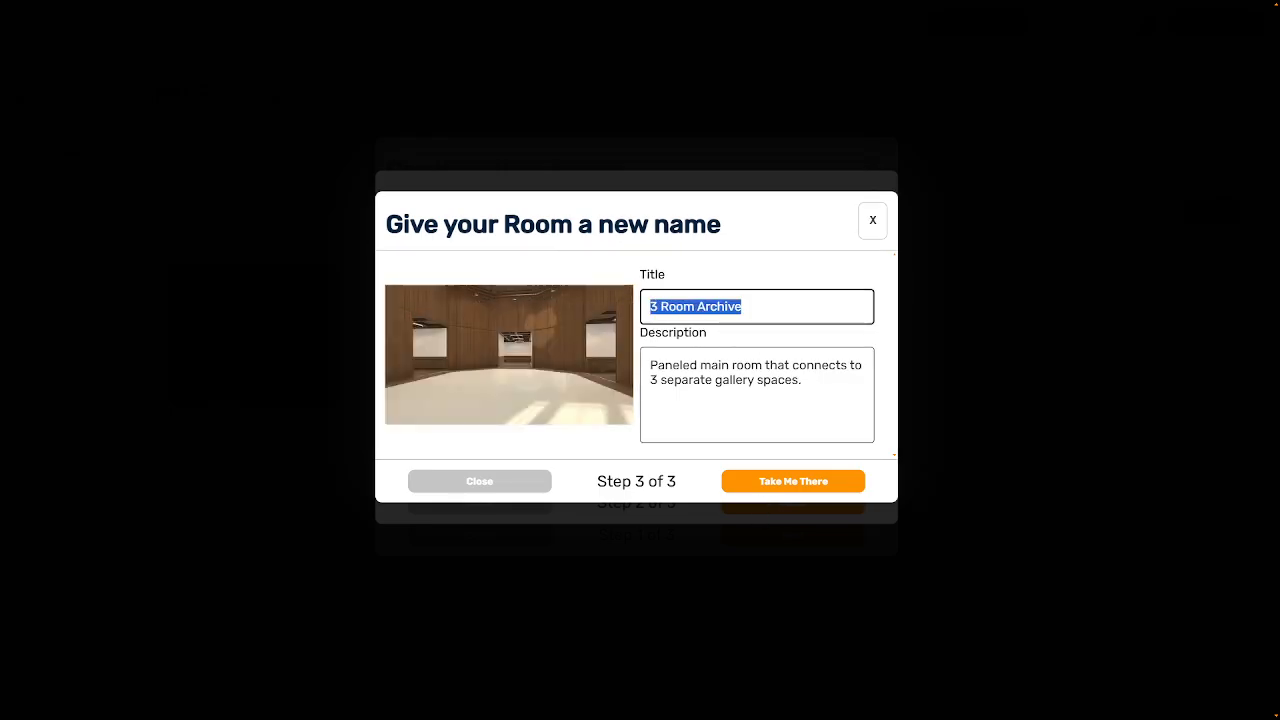
type("My F")
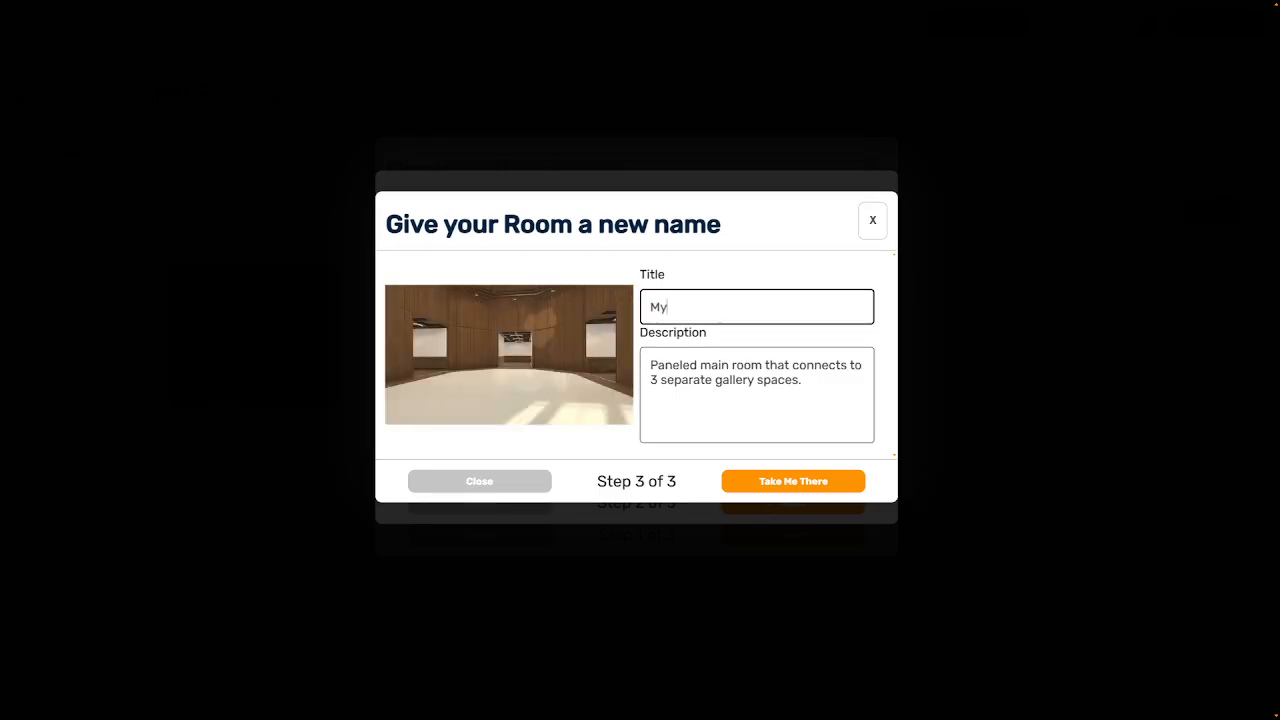
key("Tab")
key("ctrl+a")
type("My")
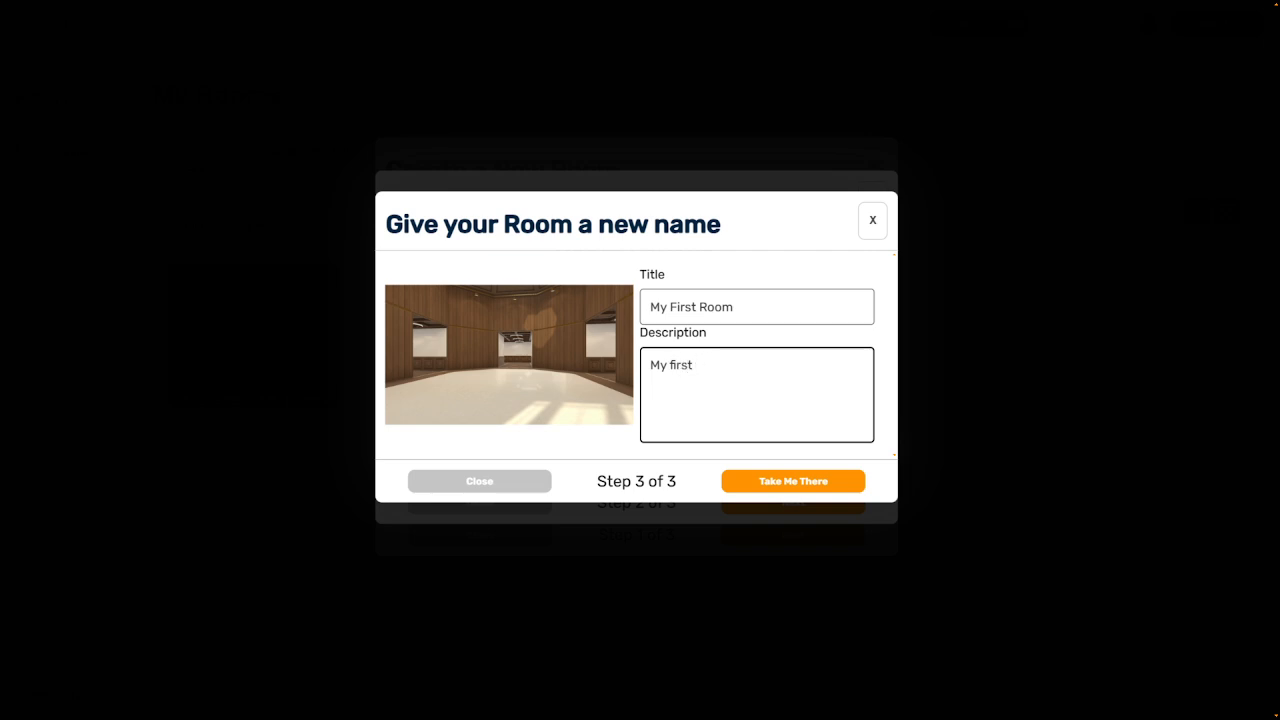
left_click(797, 481)
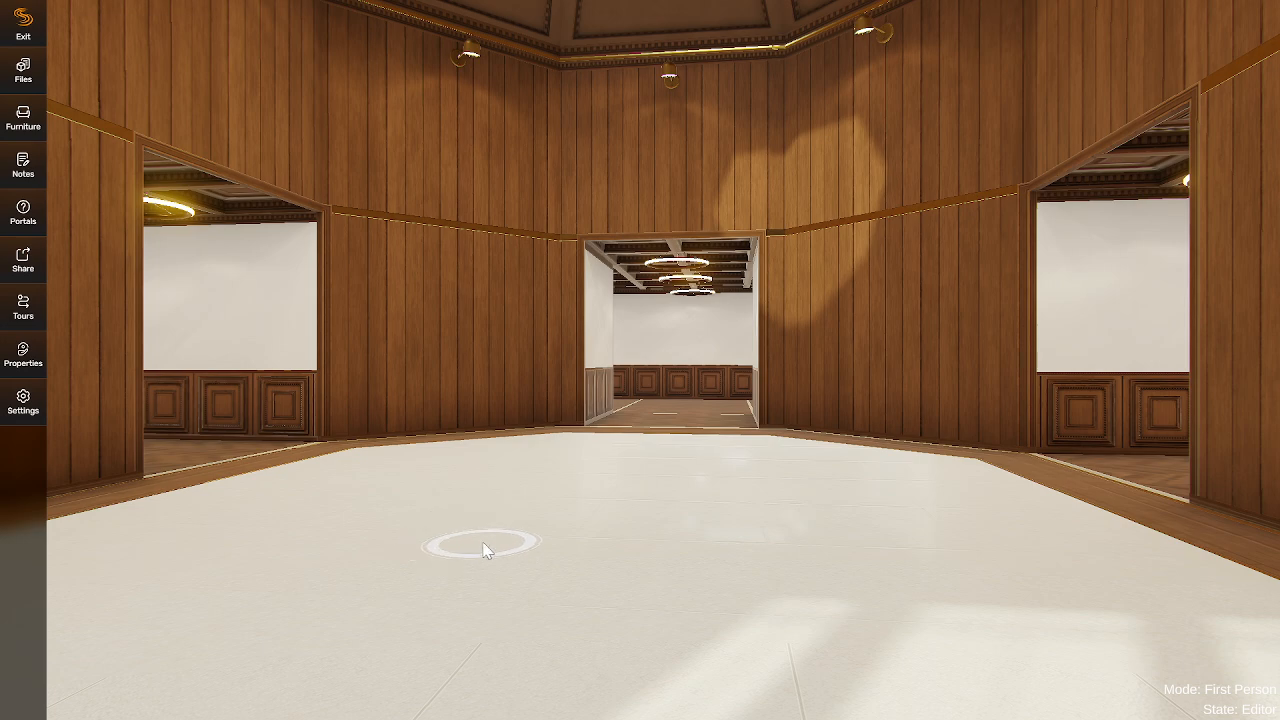
- Walk across the main hall to a gallery doorway, turn around and examine the tall window wall
left_click_drag(483, 551, 460, 580)
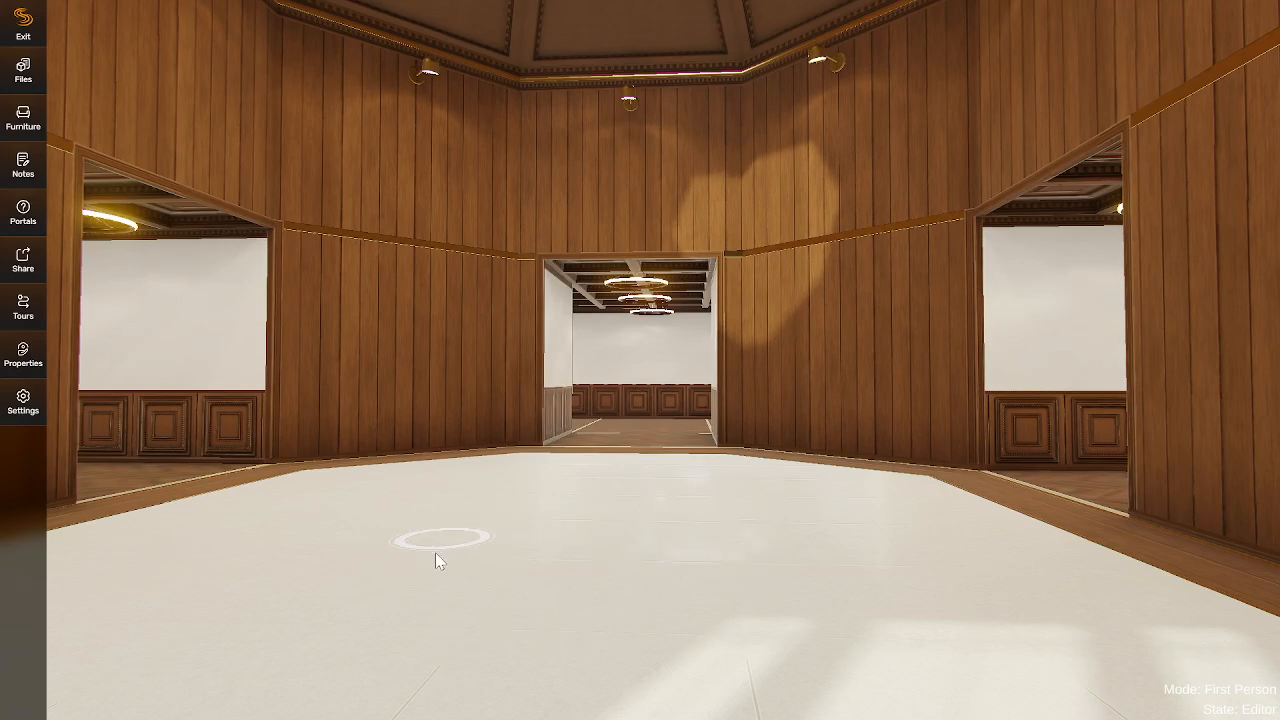
left_click(413, 549)
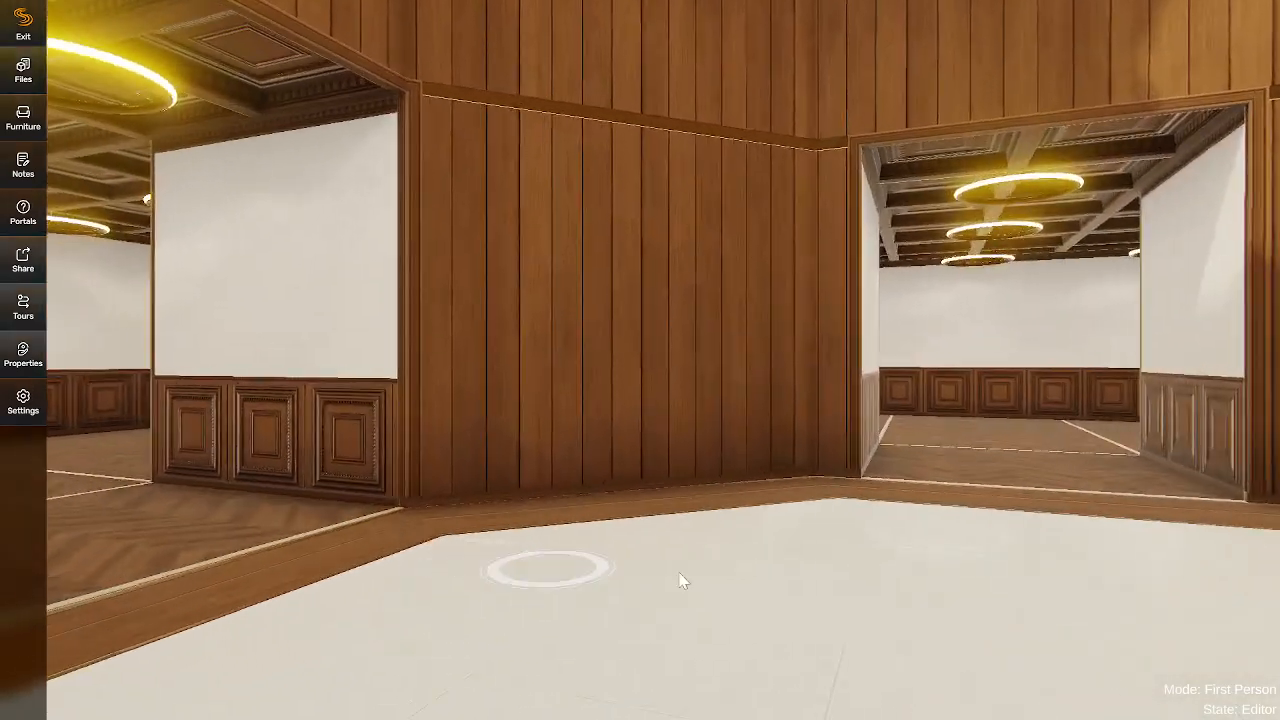
left_click(942, 579)
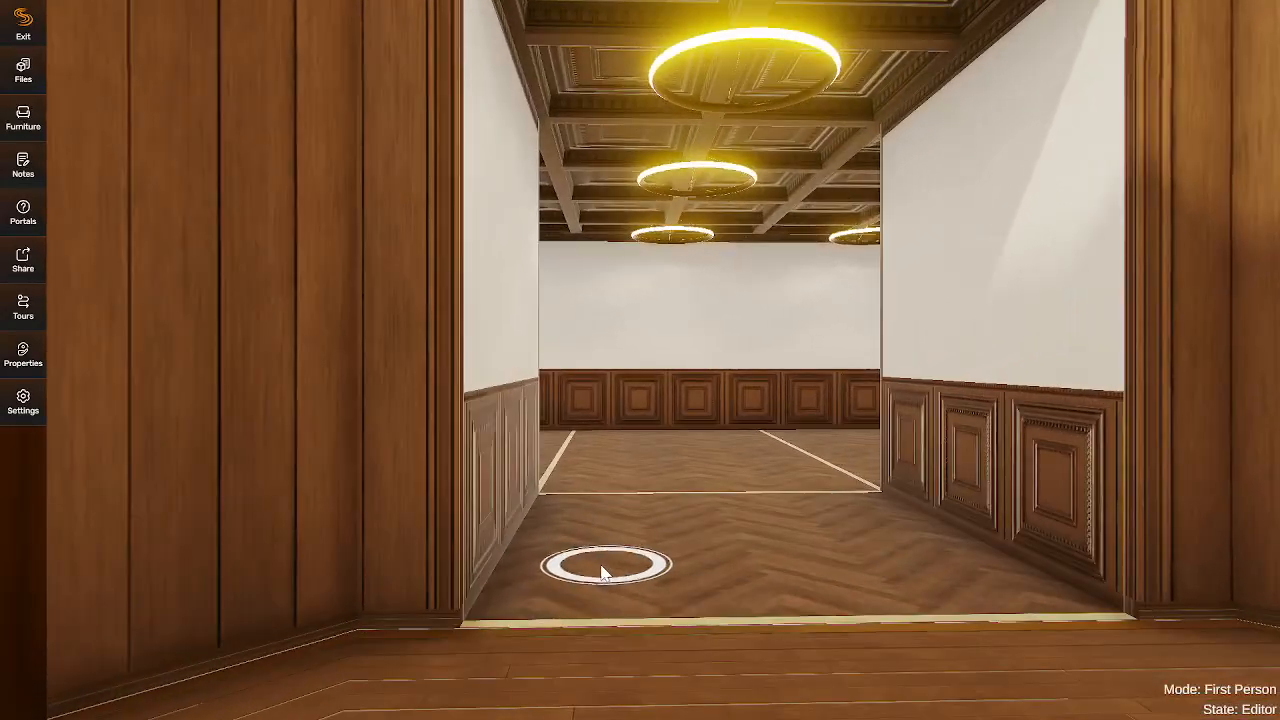
right_click_drag(645, 580, 865, 584)
right_click_drag(686, 583, 725, 567)
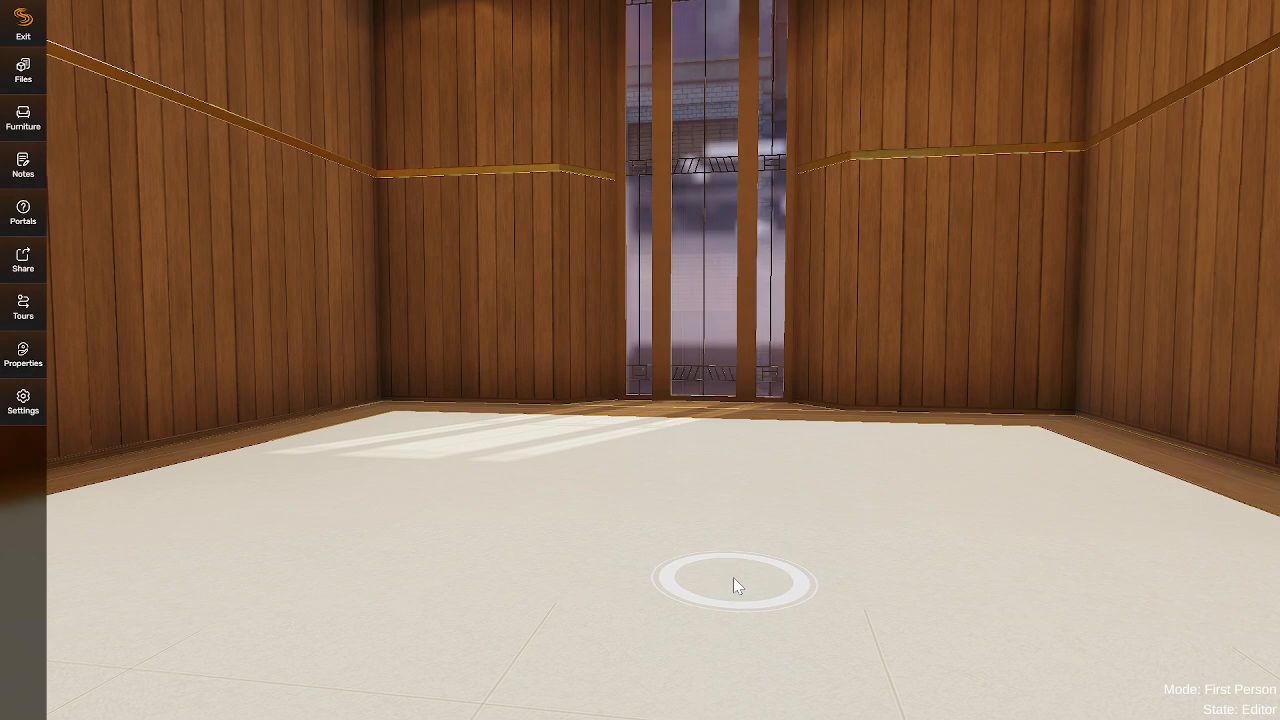
left_click(733, 580)
key("a")
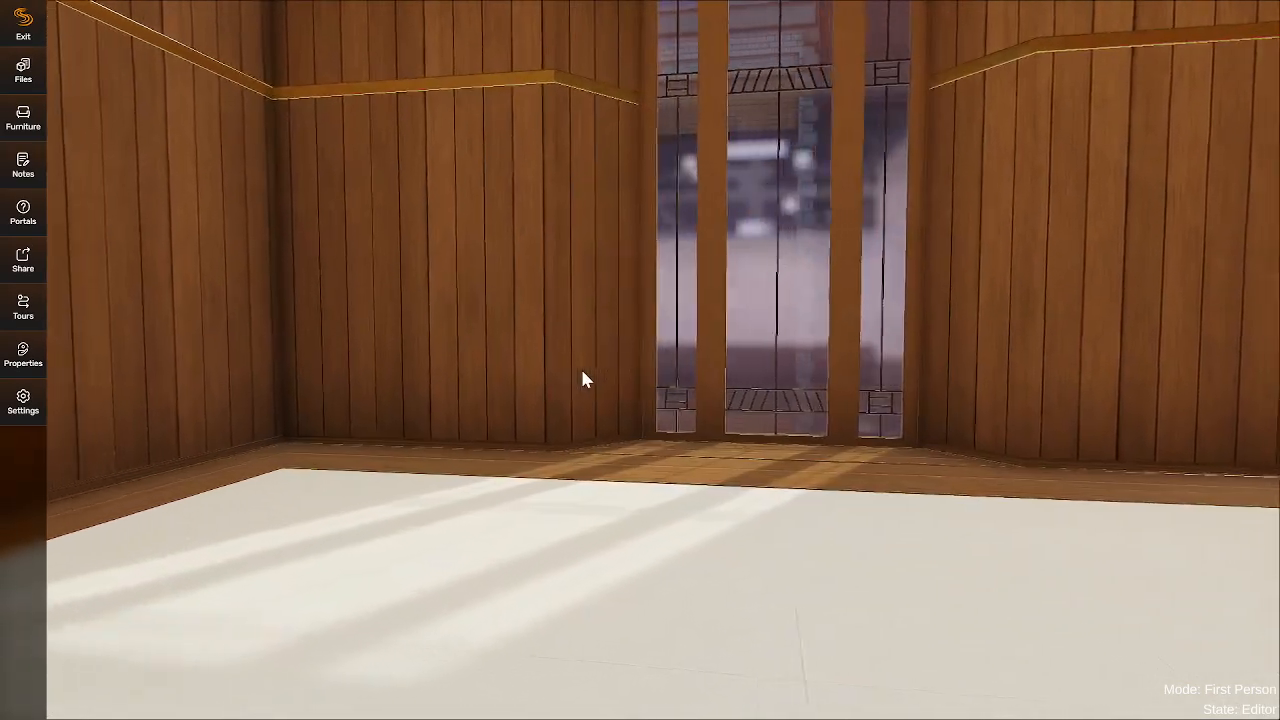
key("d")
- Turn back from the window and move through the main hall to view the gallery entrances
right_click_drag(501, 352, 872, 388)
mouse_move(525, 395)
right_mouse_down()
mouse_move(831, 396)
mouse_move(740, 406)
right_mouse_up()
key("s")
left_click(740, 440)
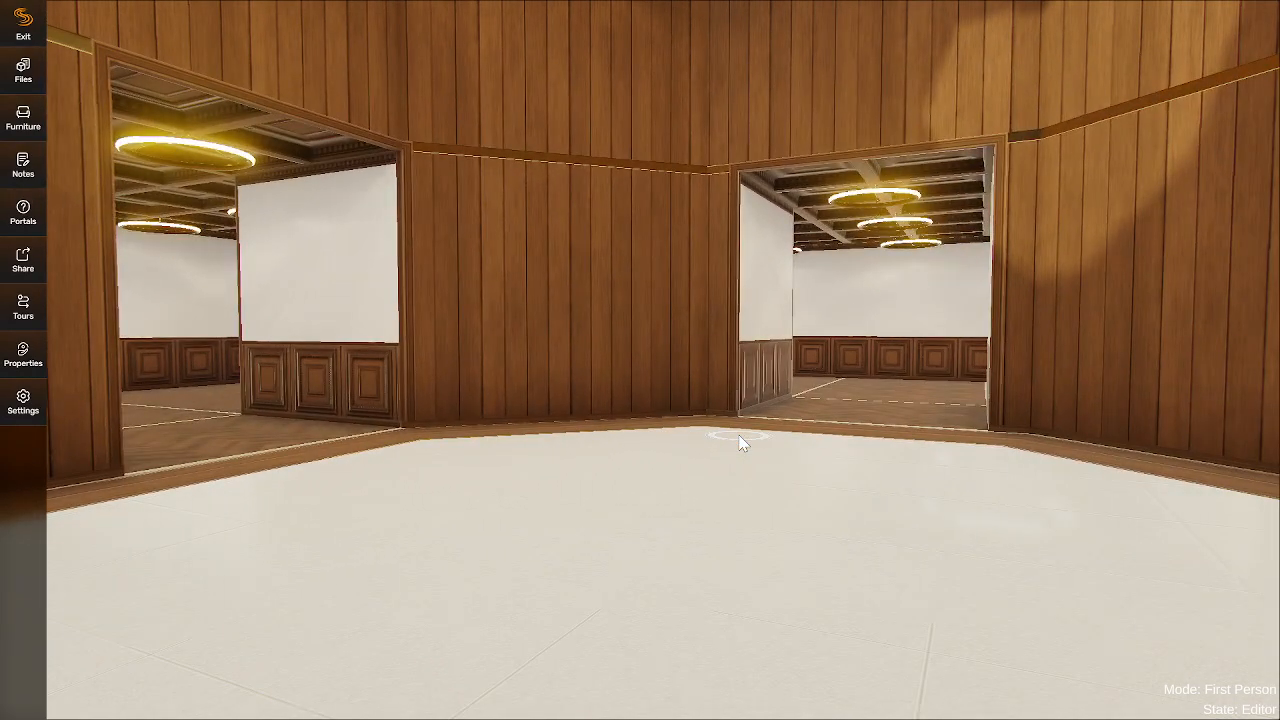
left_click(737, 547)
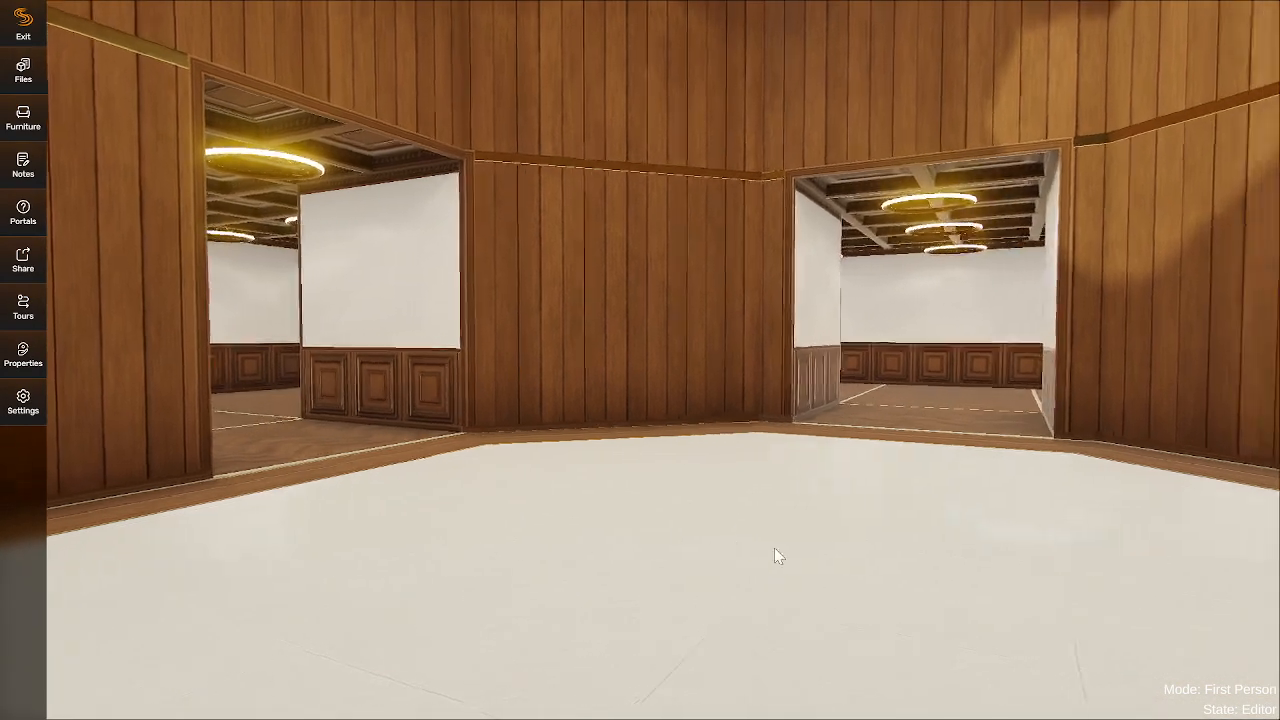
left_click(760, 554)
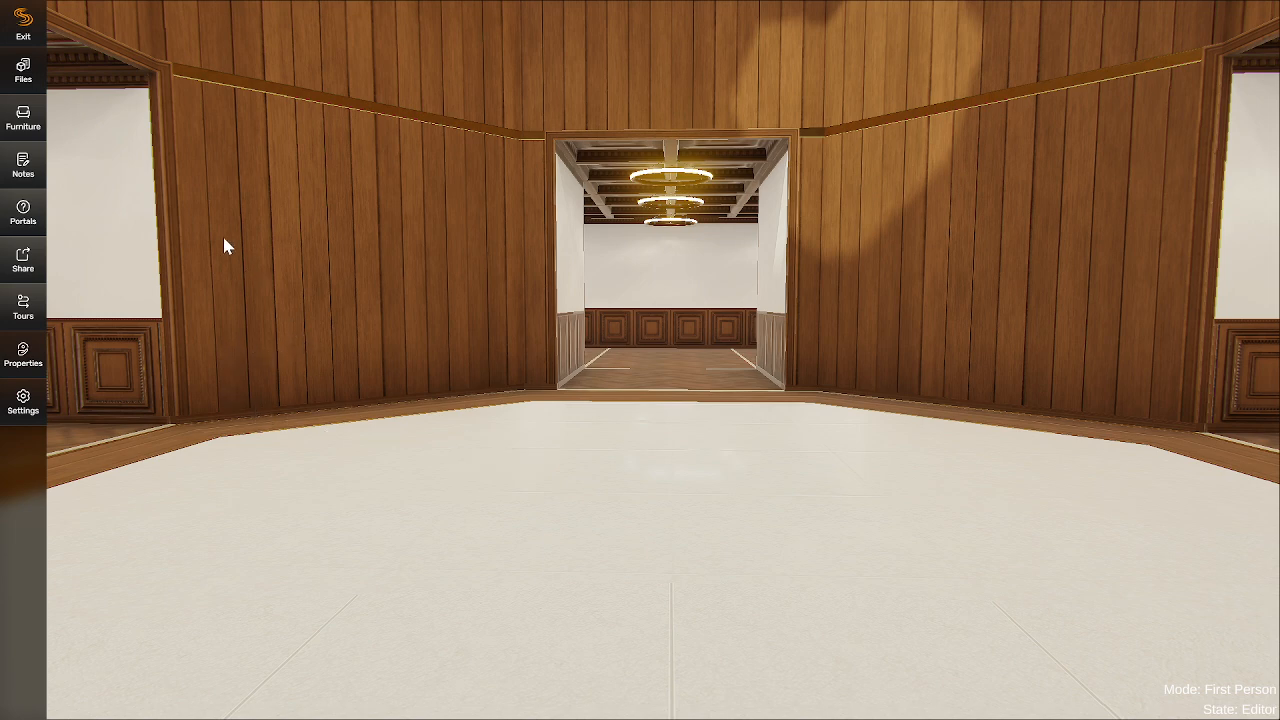
- Create a room folder named "Images" in the room's files and open it
left_click(22, 74)
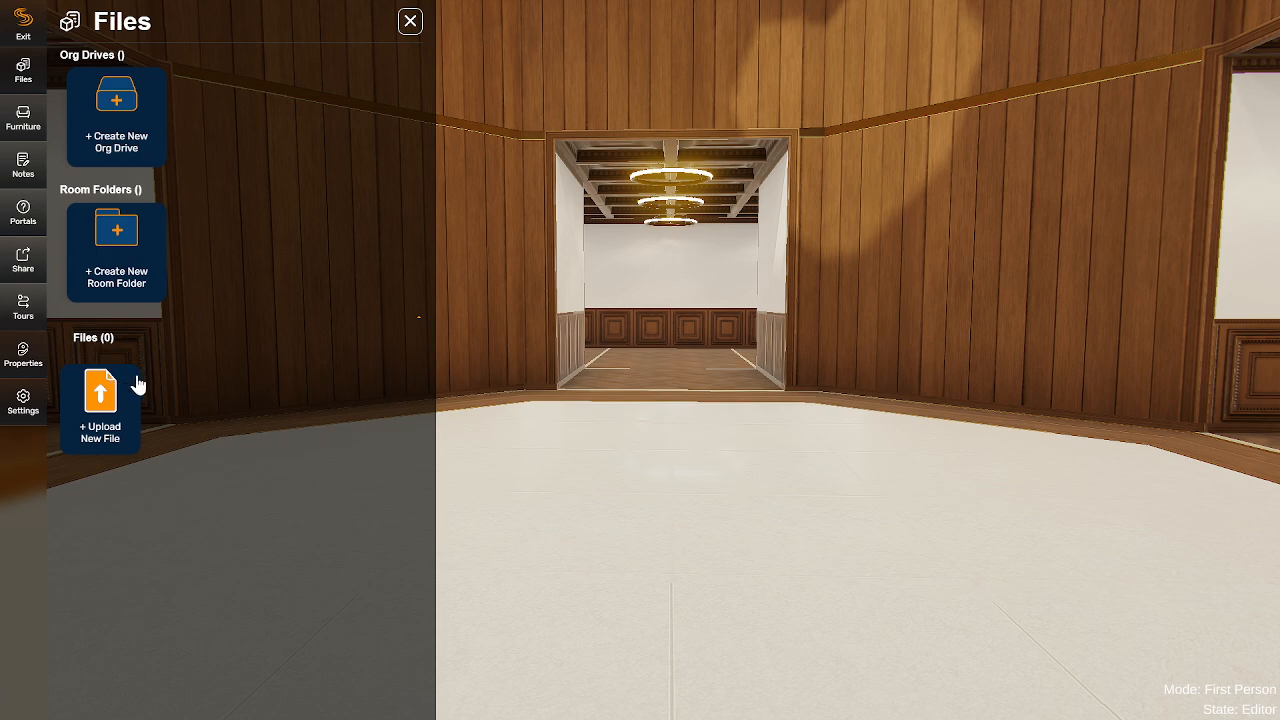
left_click(118, 249)
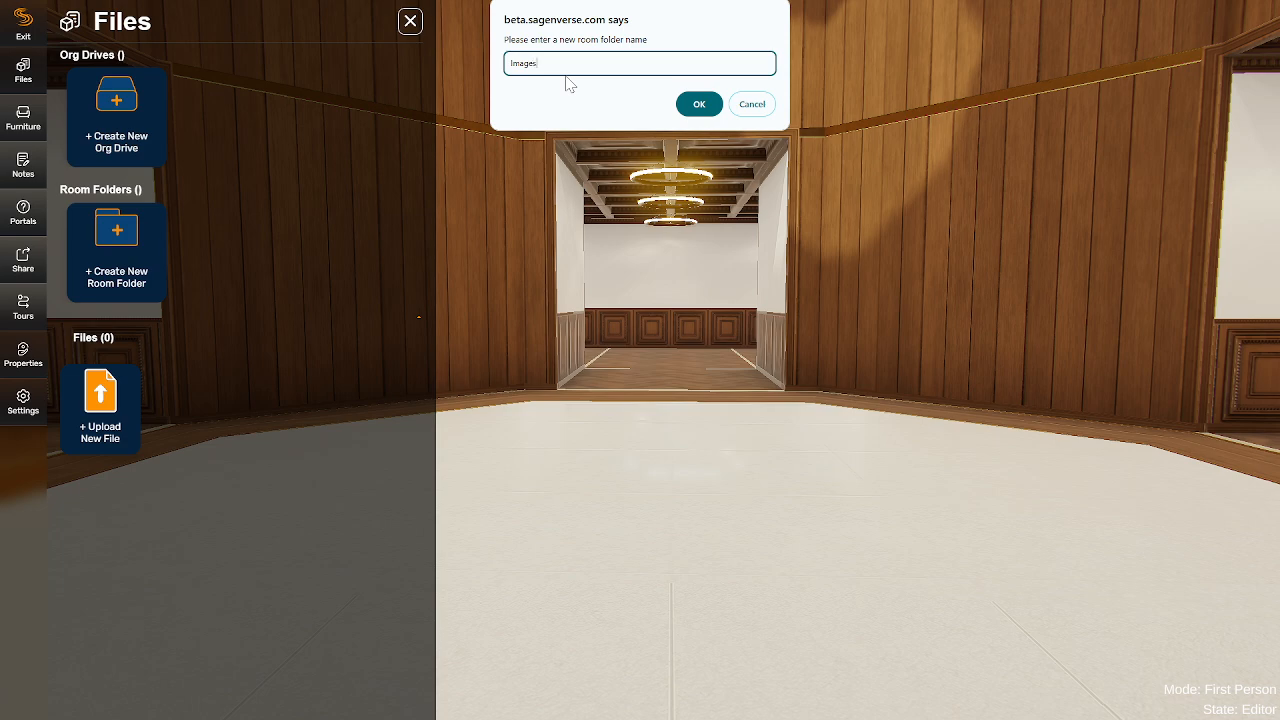
left_click(688, 98)
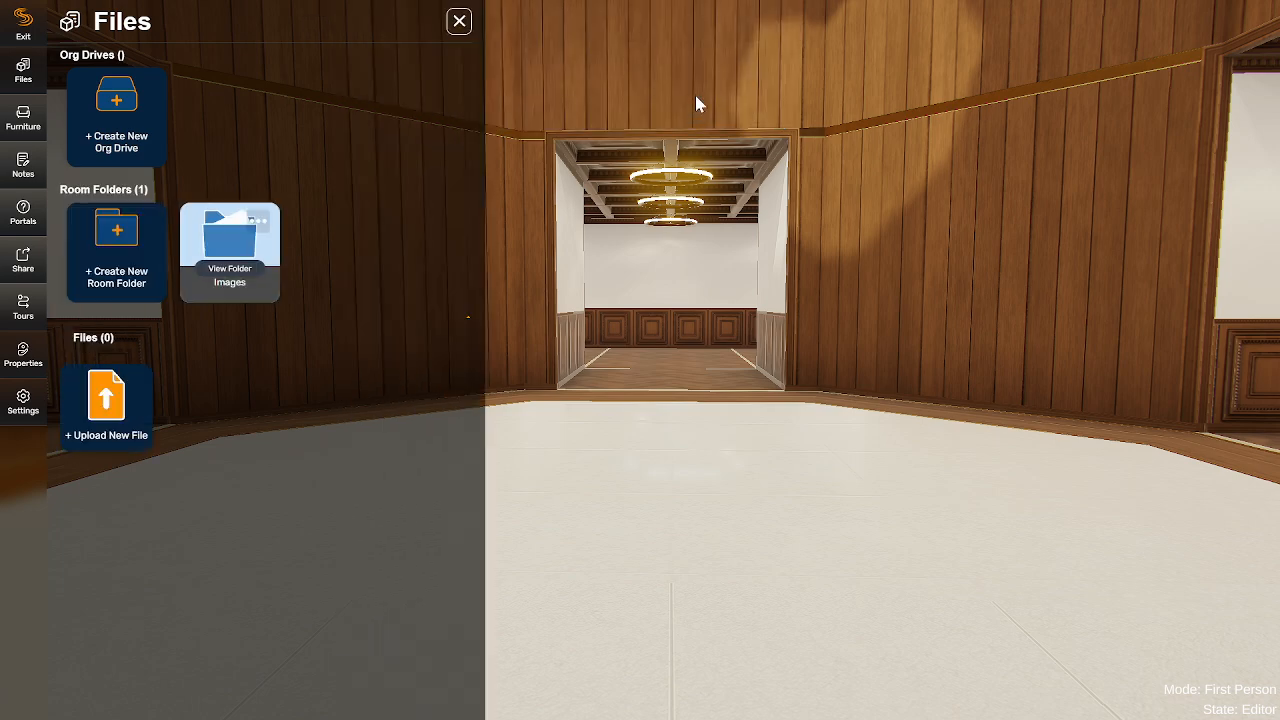
left_click(231, 273)
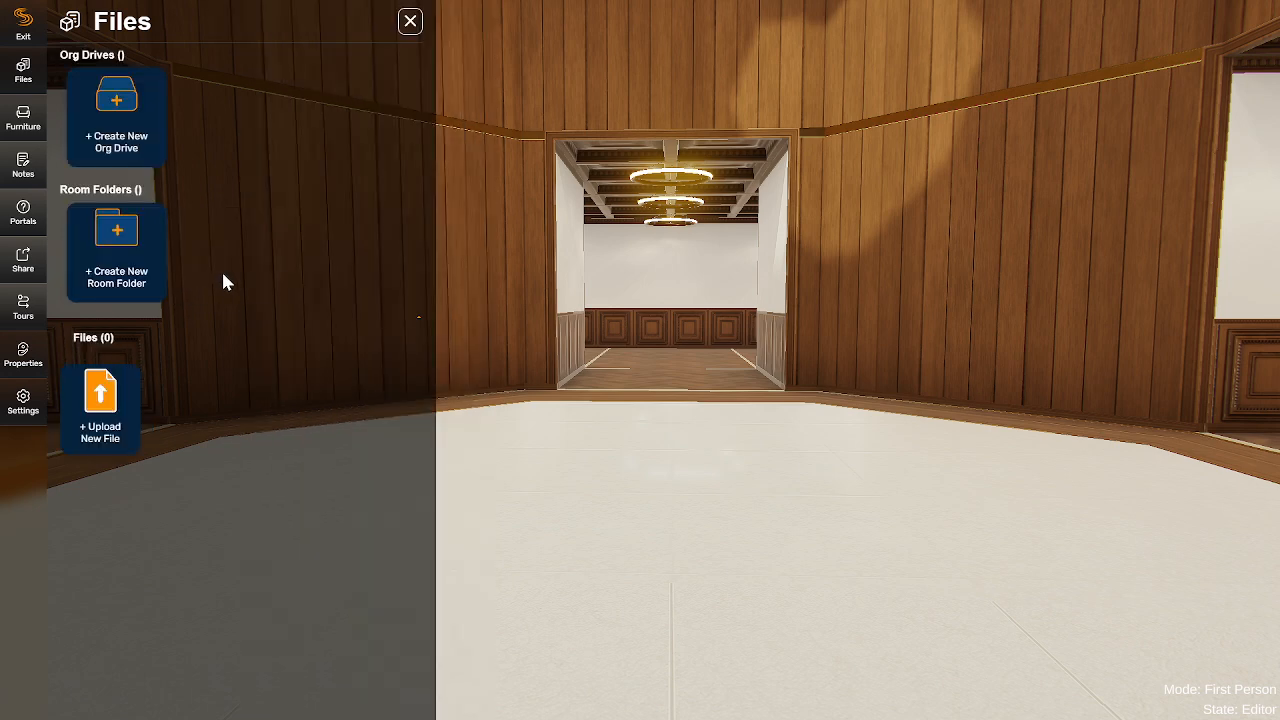
- Add 20140426_223648979_iOS.jpg, 20140426_223707095_iOS.jpg, 20140803_205002890_iOS.jpg and 20140803_205005599_iOS.jpg from Camera Roll to a new file upload for the Images folder
left_click(100, 400)
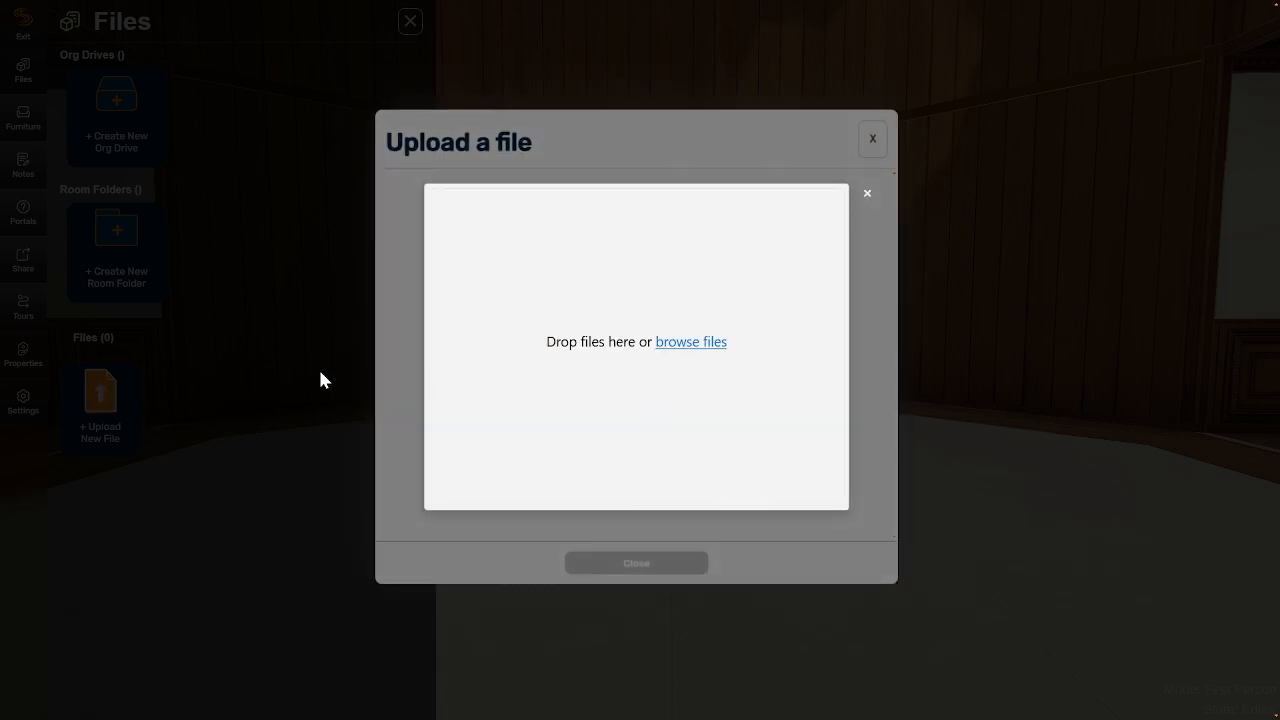
left_click(691, 342)
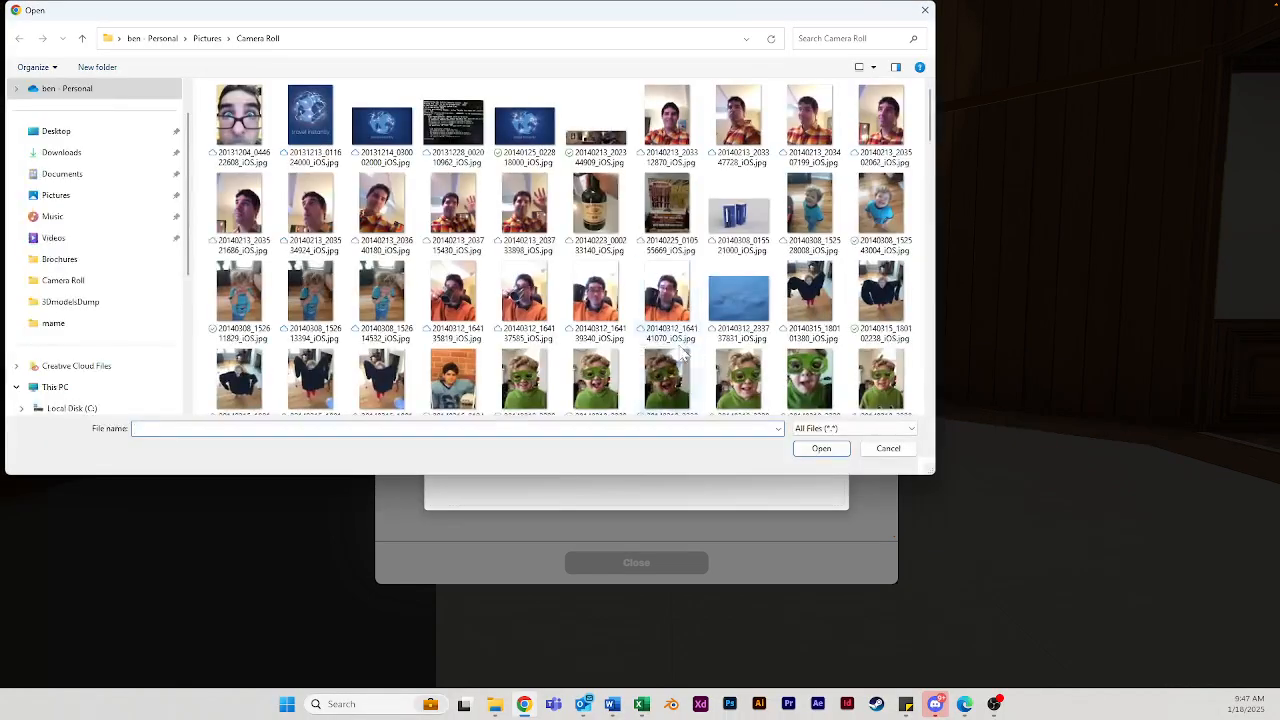
scroll(551, 291, "down", 3)
scroll(551, 291, "down", 2)
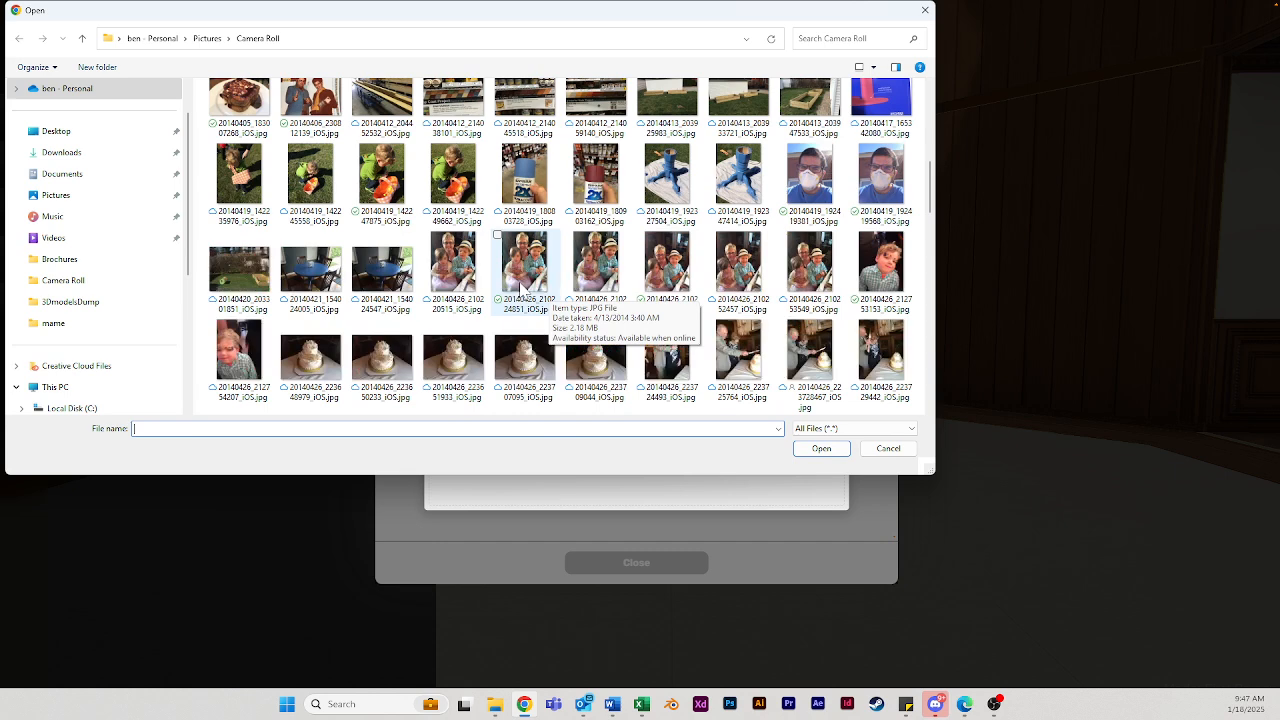
left_click(312, 360)
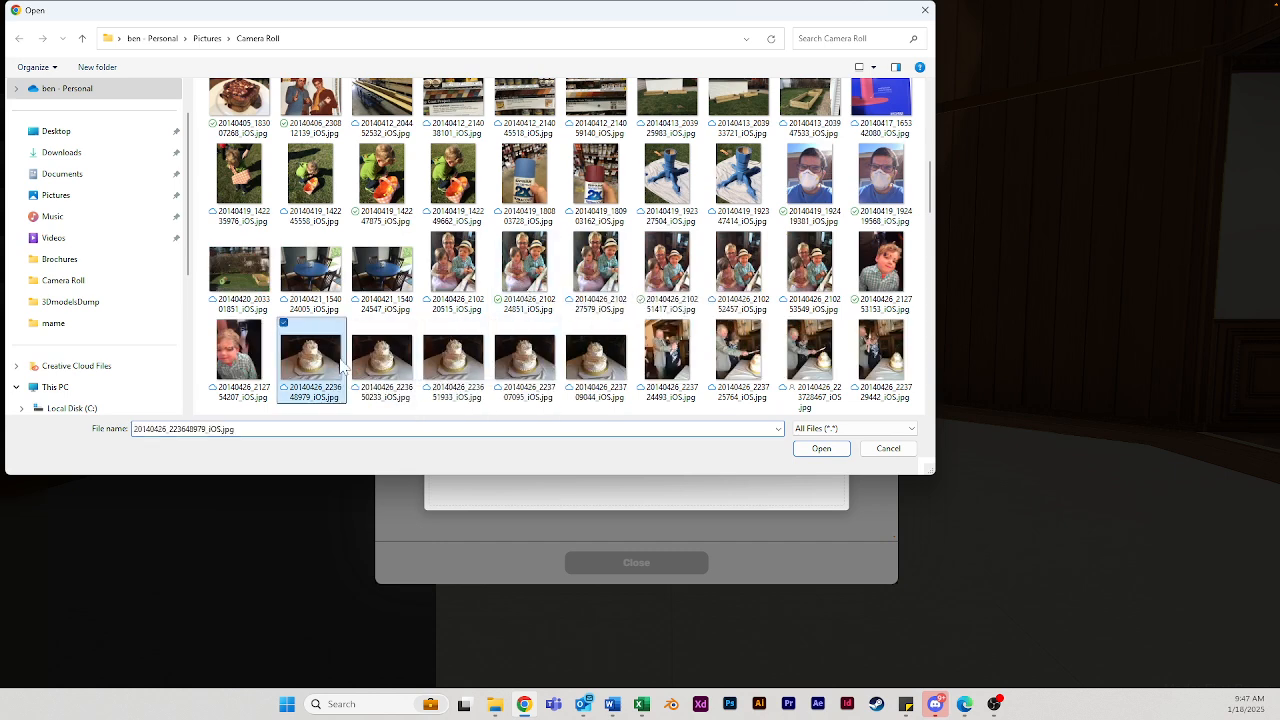
left_click(524, 366, "ctrl")
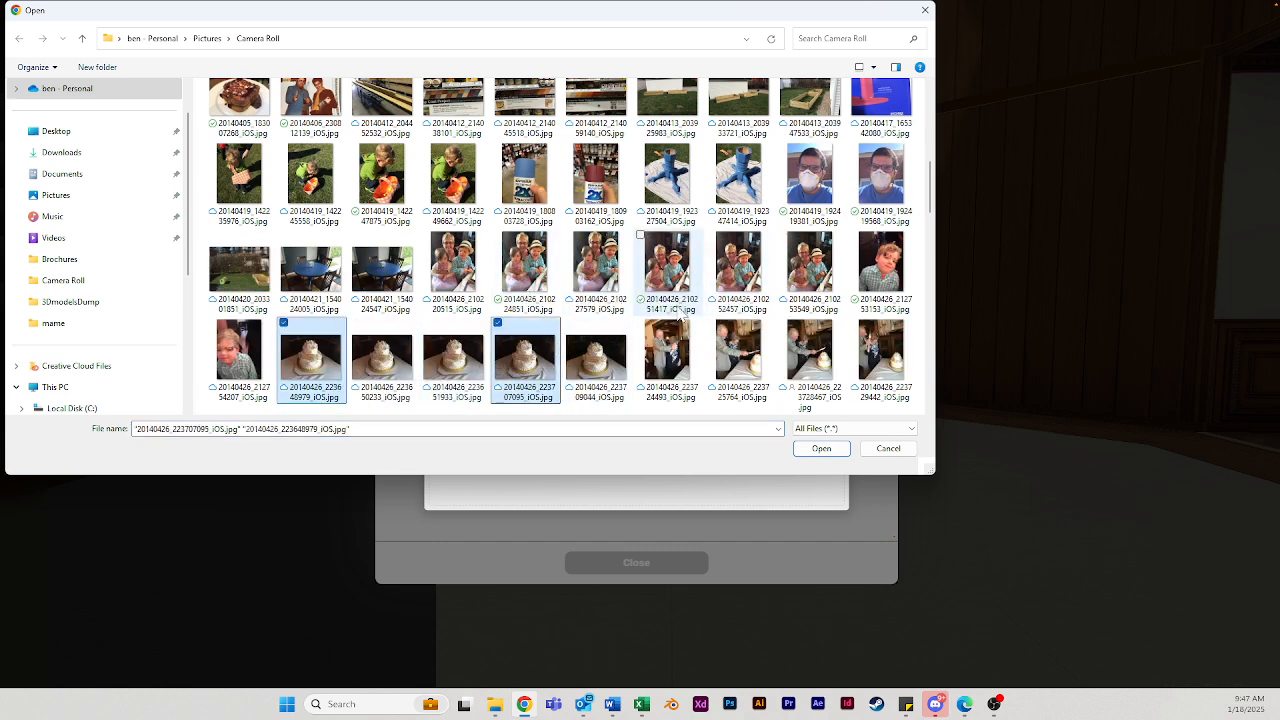
scroll(566, 352, "down", 5)
left_click(382, 272, "ctrl")
left_click(453, 272, "ctrl")
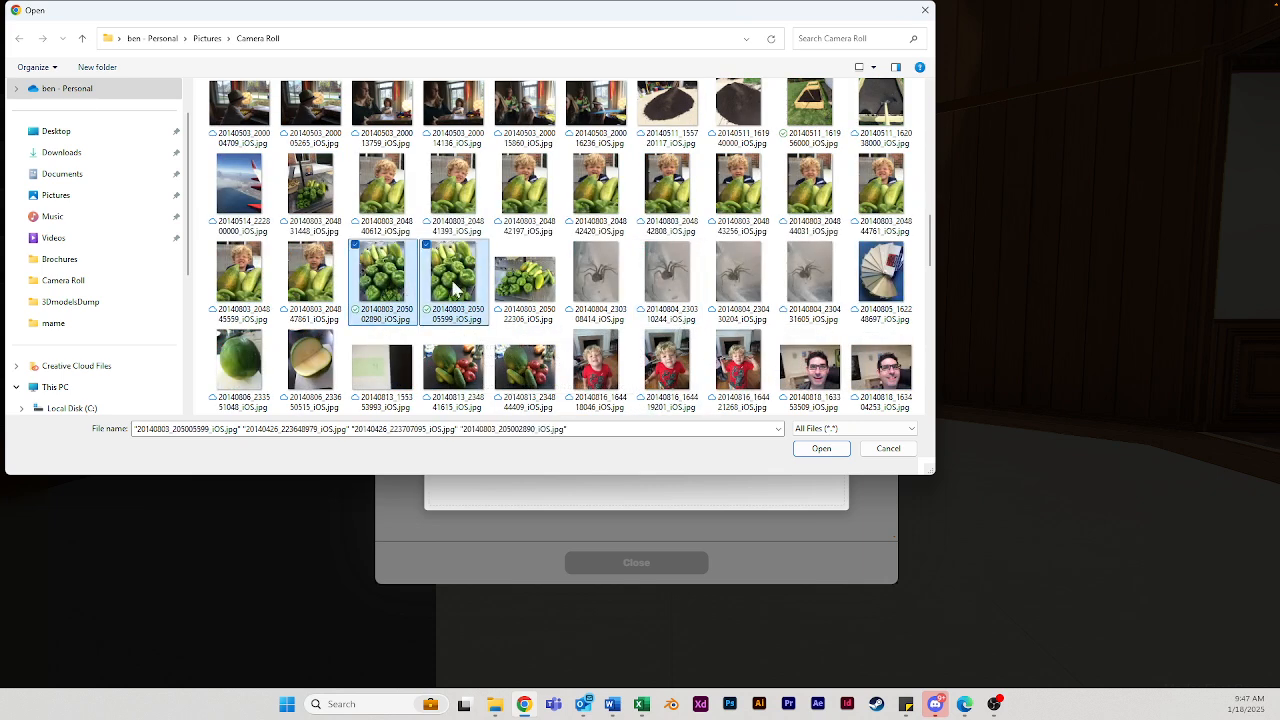
left_click(843, 456)
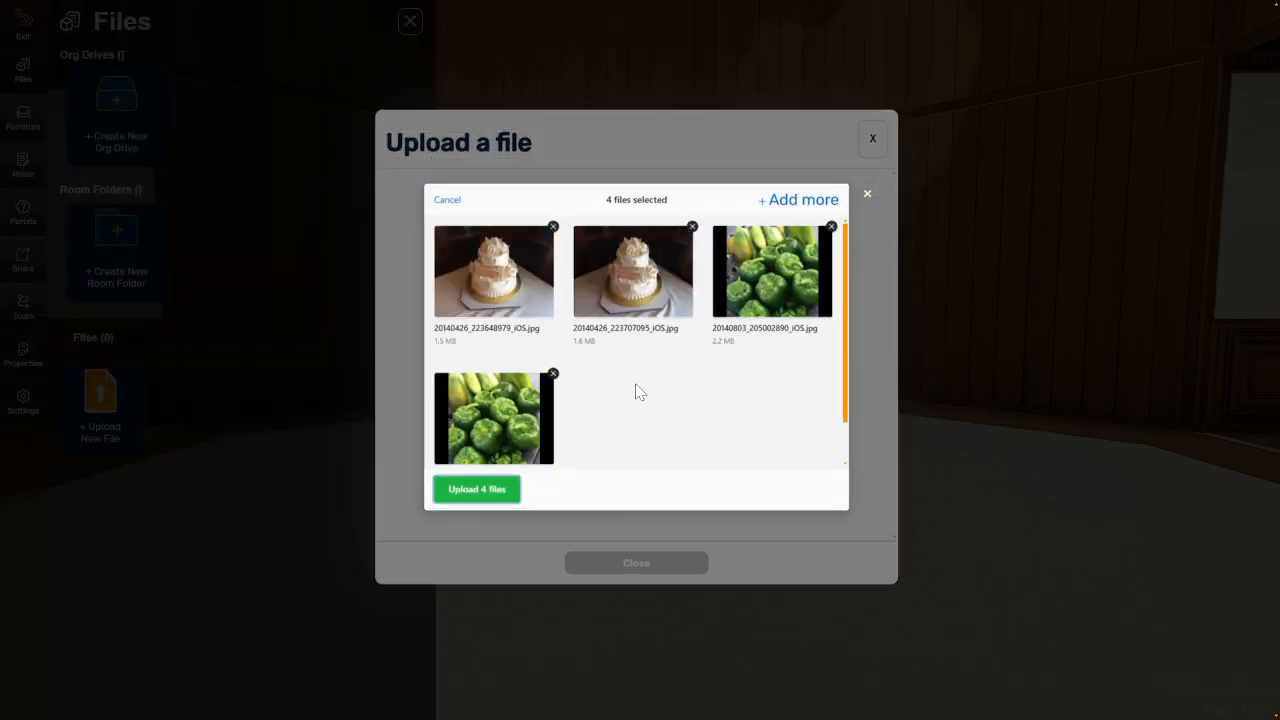
- Upload the four selected images, finish the upload and reopen the Images folder in the room's files
left_click(468, 490)
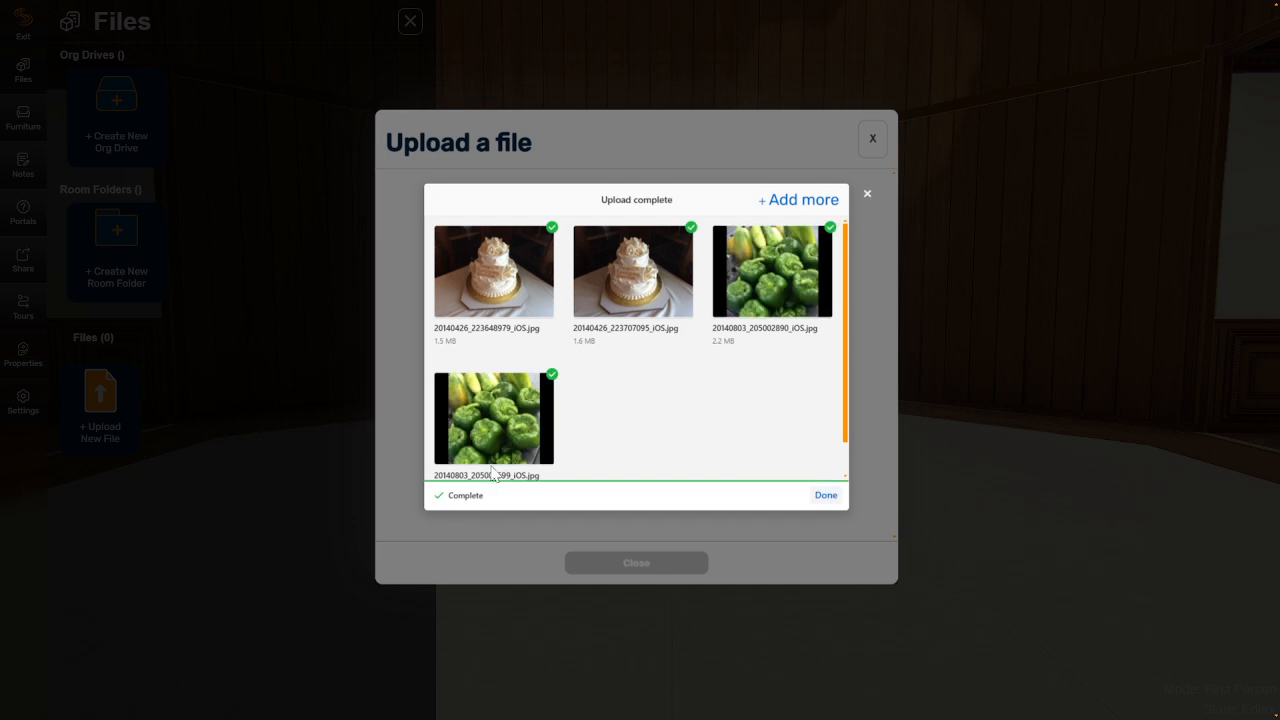
left_click(826, 497)
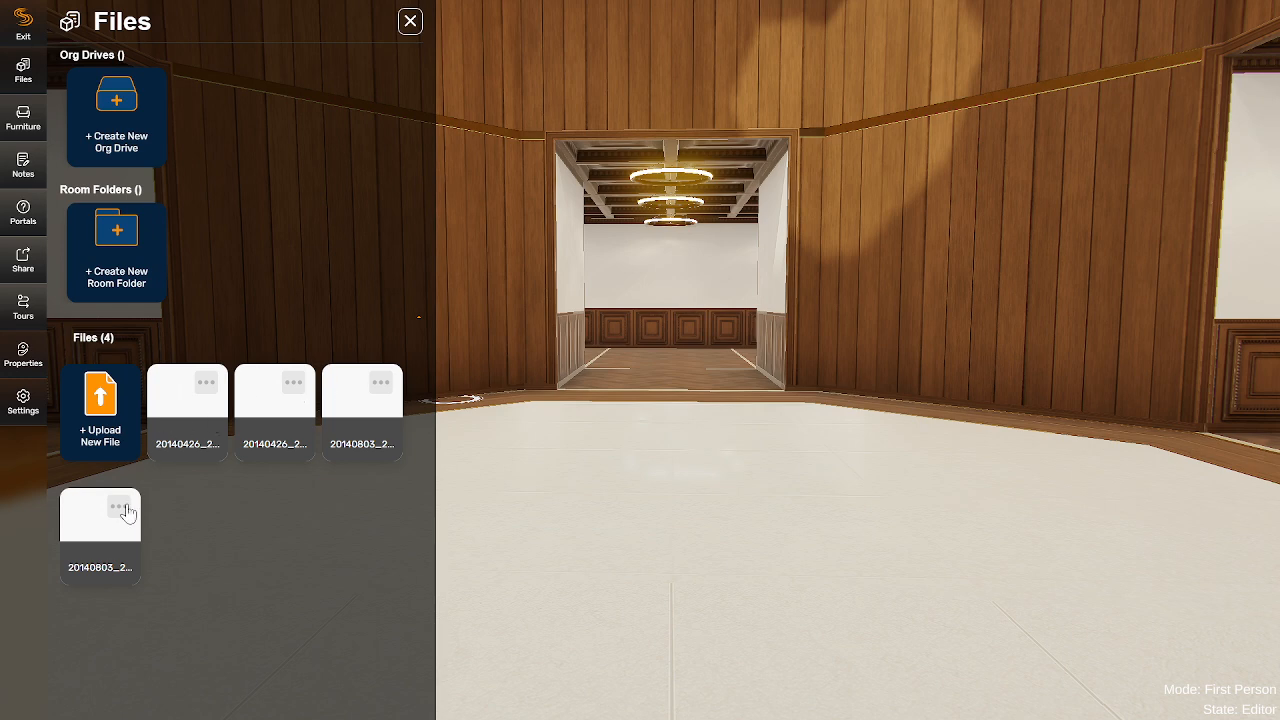
left_click(22, 82)
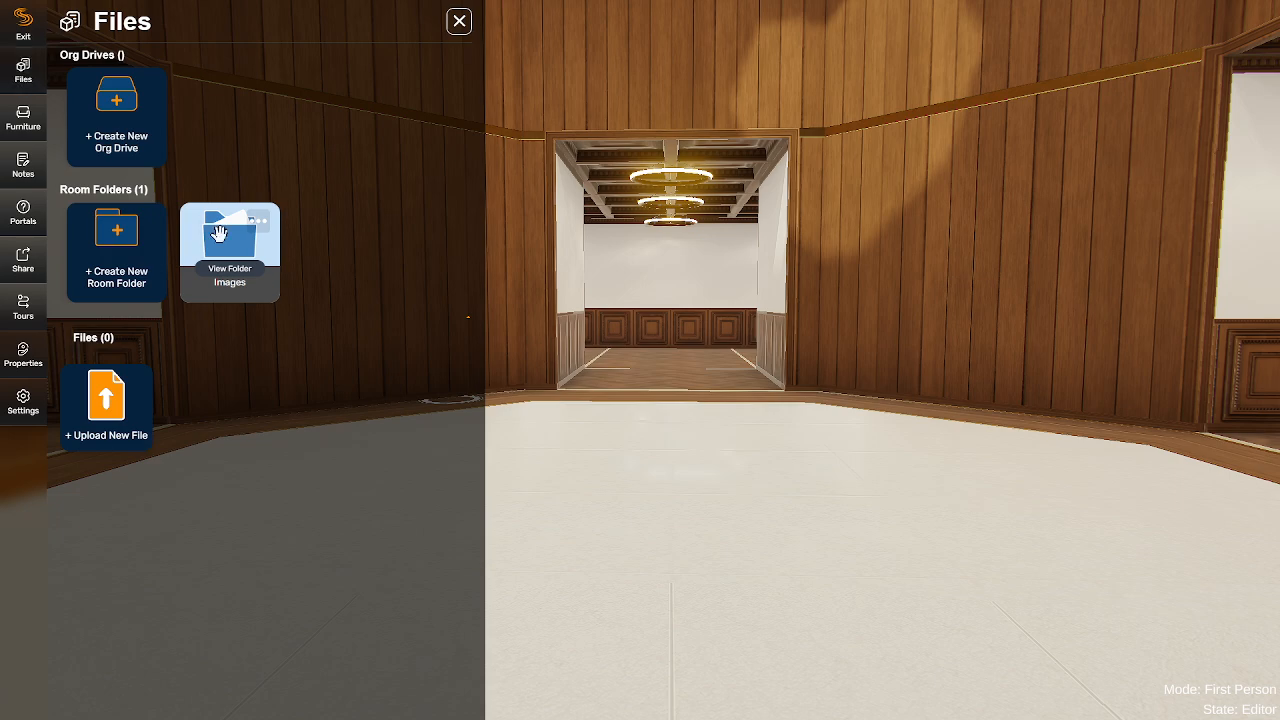
left_click(236, 270)
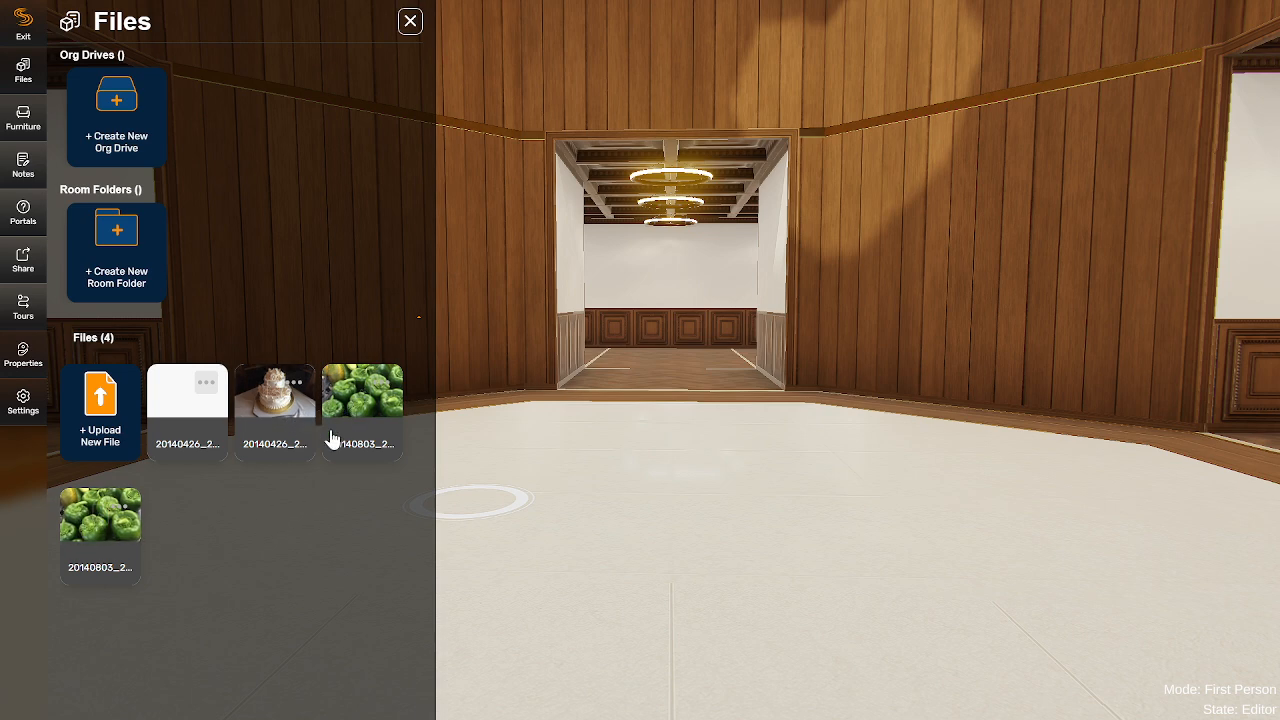
- Place the first green peppers image on the wood wall beside the gallery doorway, rotated about -13.5 and scaled to 1.42
left_click_drag(334, 402, 878, 249)
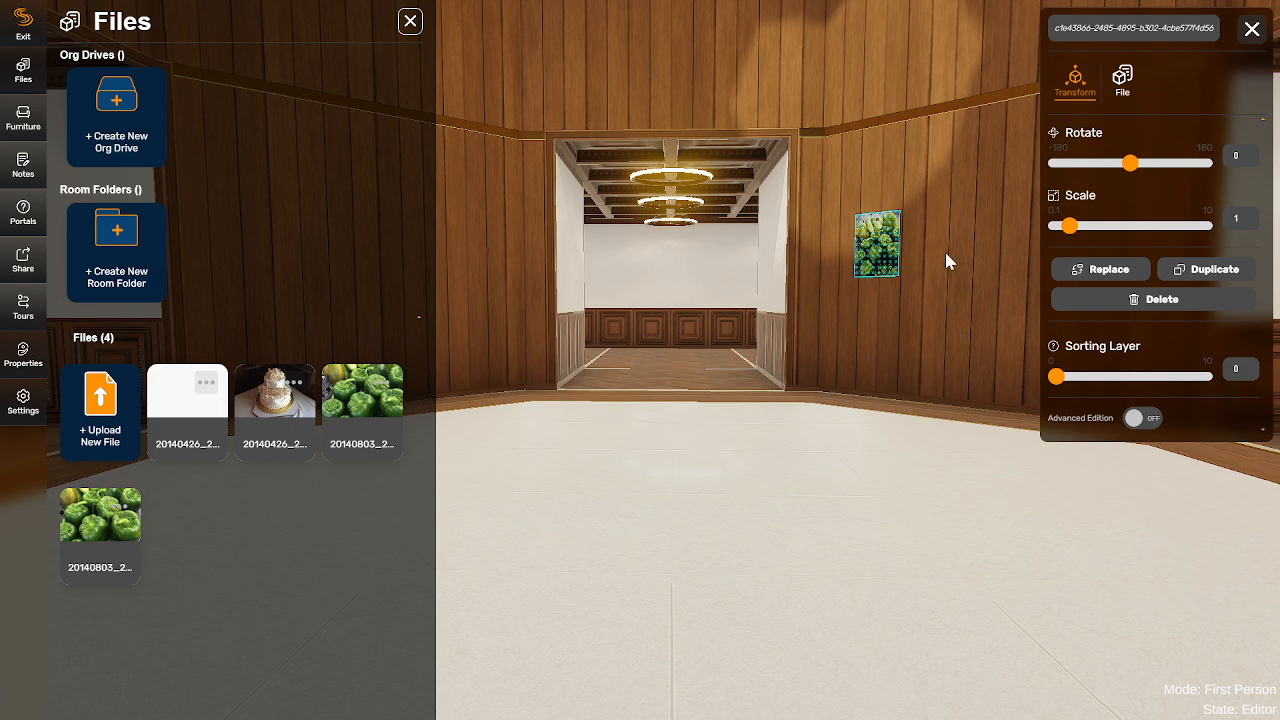
left_click_drag(1126, 164, 1126, 166)
left_click_drag(1072, 228, 1077, 226)
- Set the placed peppers image's rotation to 0.5 and scale to 1, and duplicate it beside the original
left_click(1250, 160)
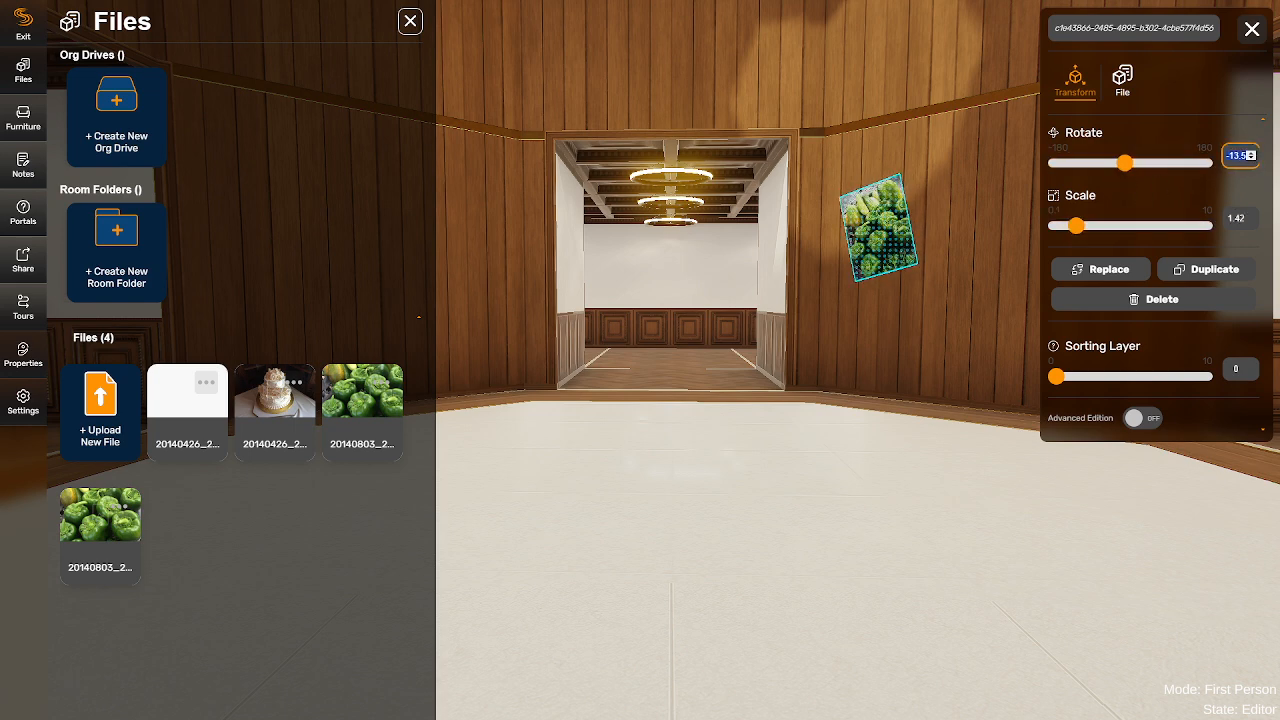
type("0.5")
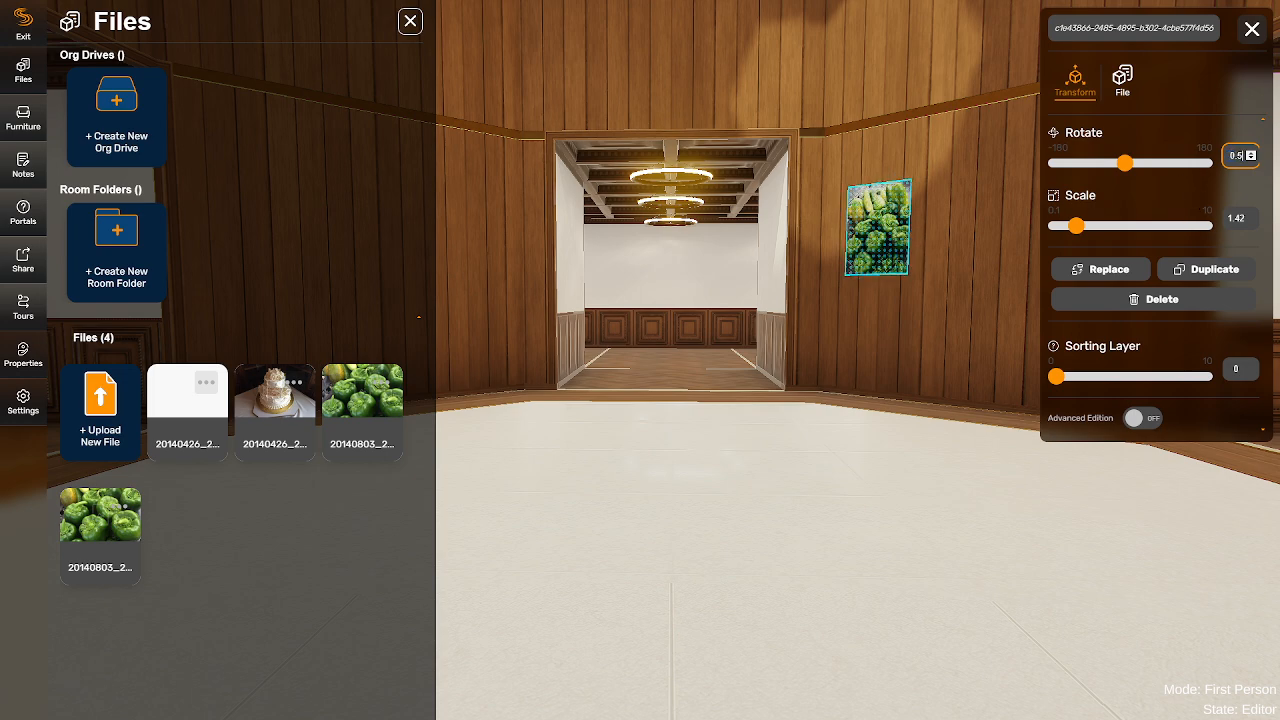
double_click(1236, 218)
type("1")
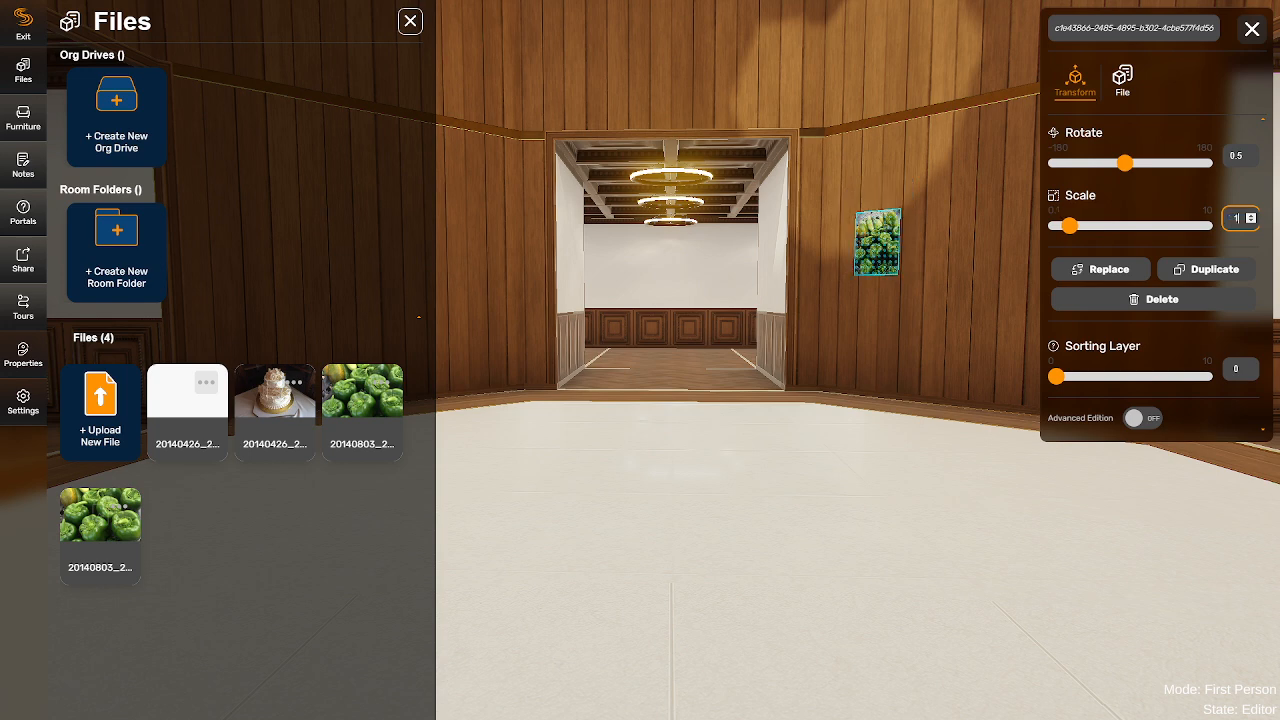
left_click(1152, 327)
left_click(1181, 270)
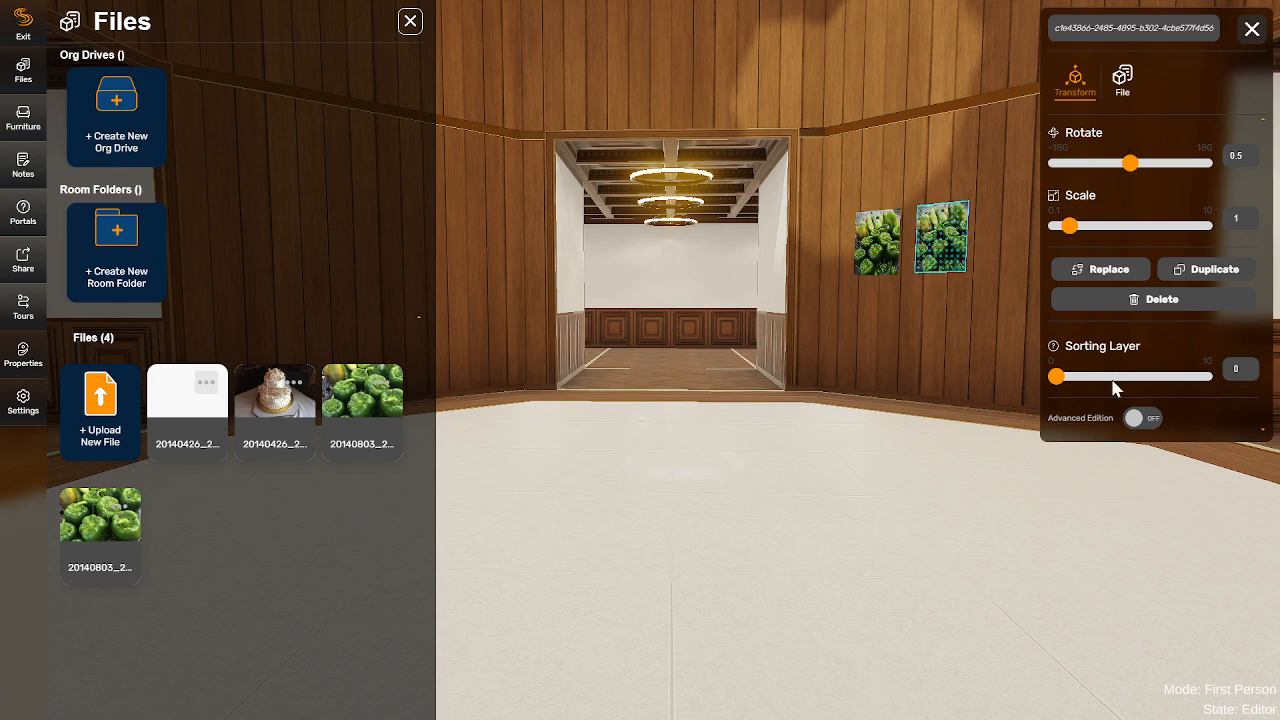
- Turn on Advanced Edition for the duplicate image and review its per-axis rotation, scale and translation settings
left_click(1130, 420)
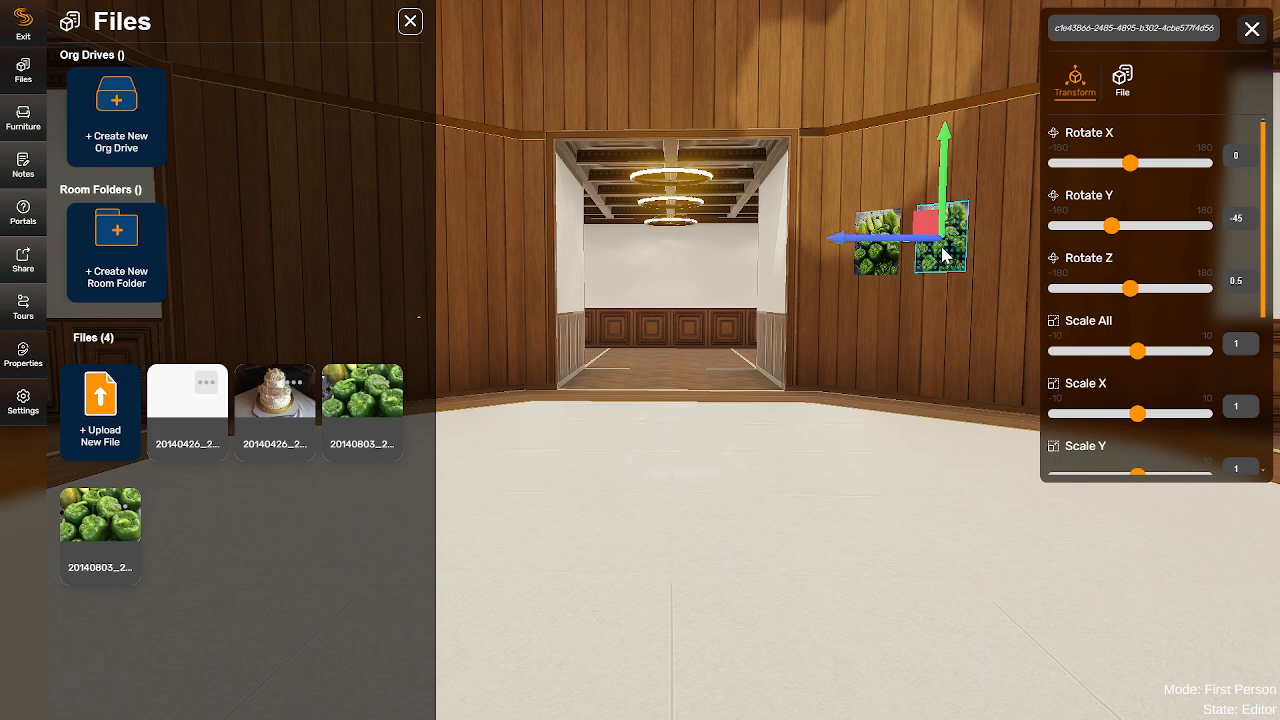
scroll(1120, 360, "down", 5)
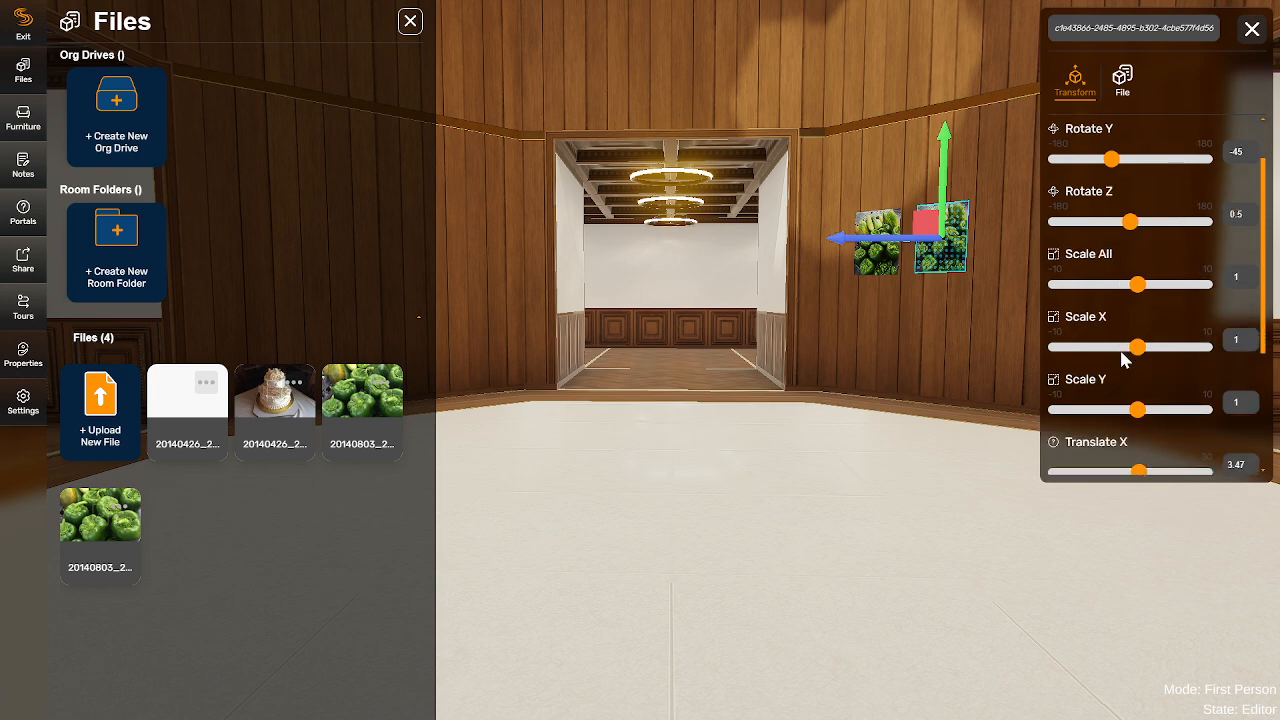
scroll(1124, 358, "down", 1)
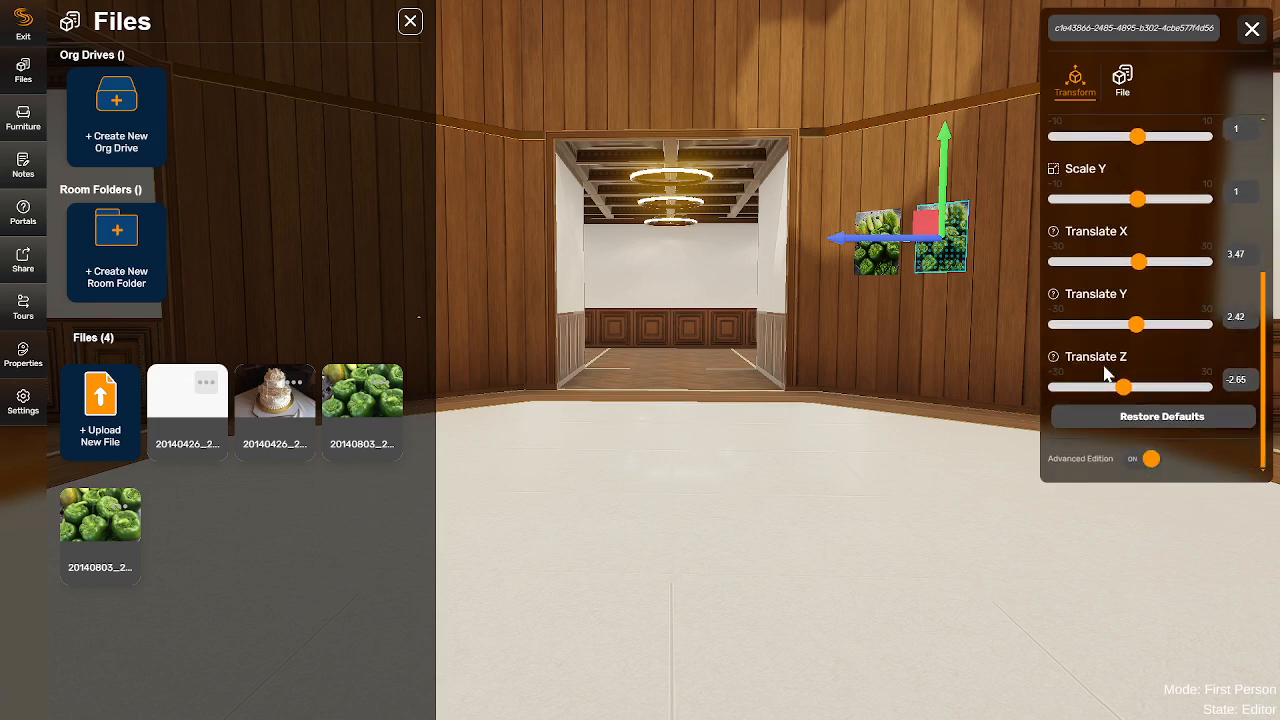
scroll(1122, 362, "up", 6)
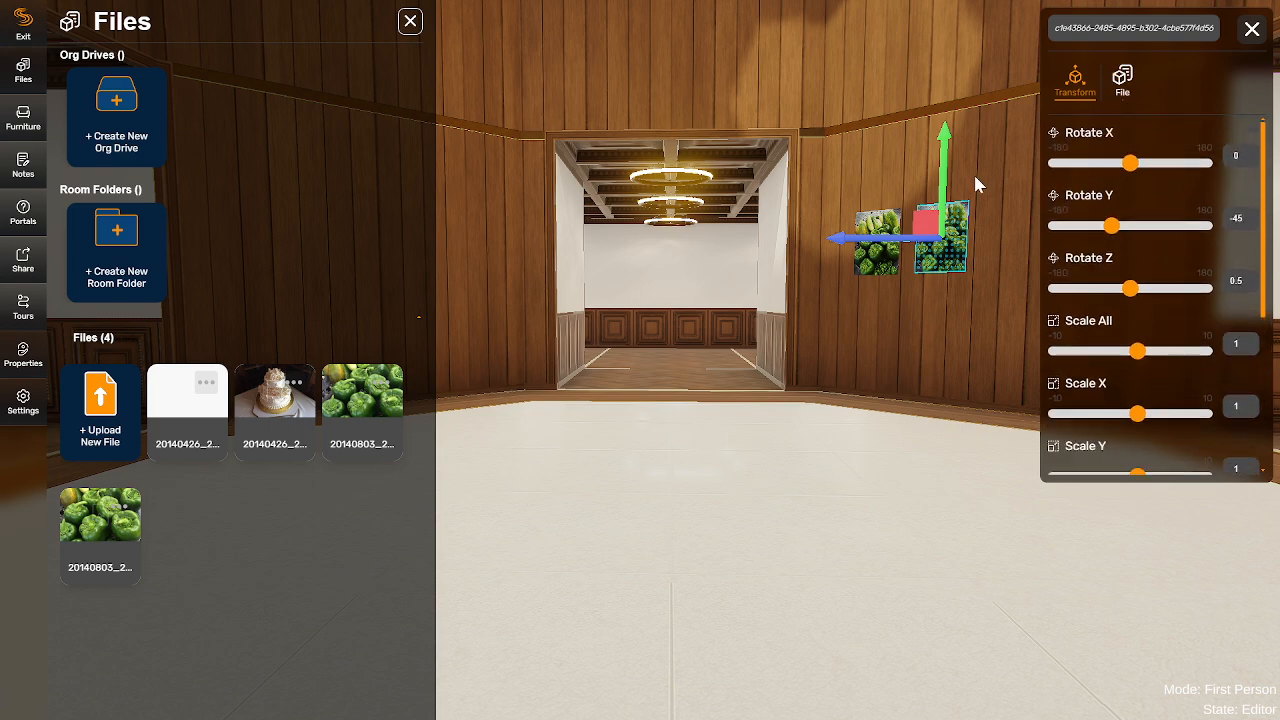
- Try the High Resolution and Self Luminous options on the original peppers image, switch both off and close its settings
left_click(879, 250)
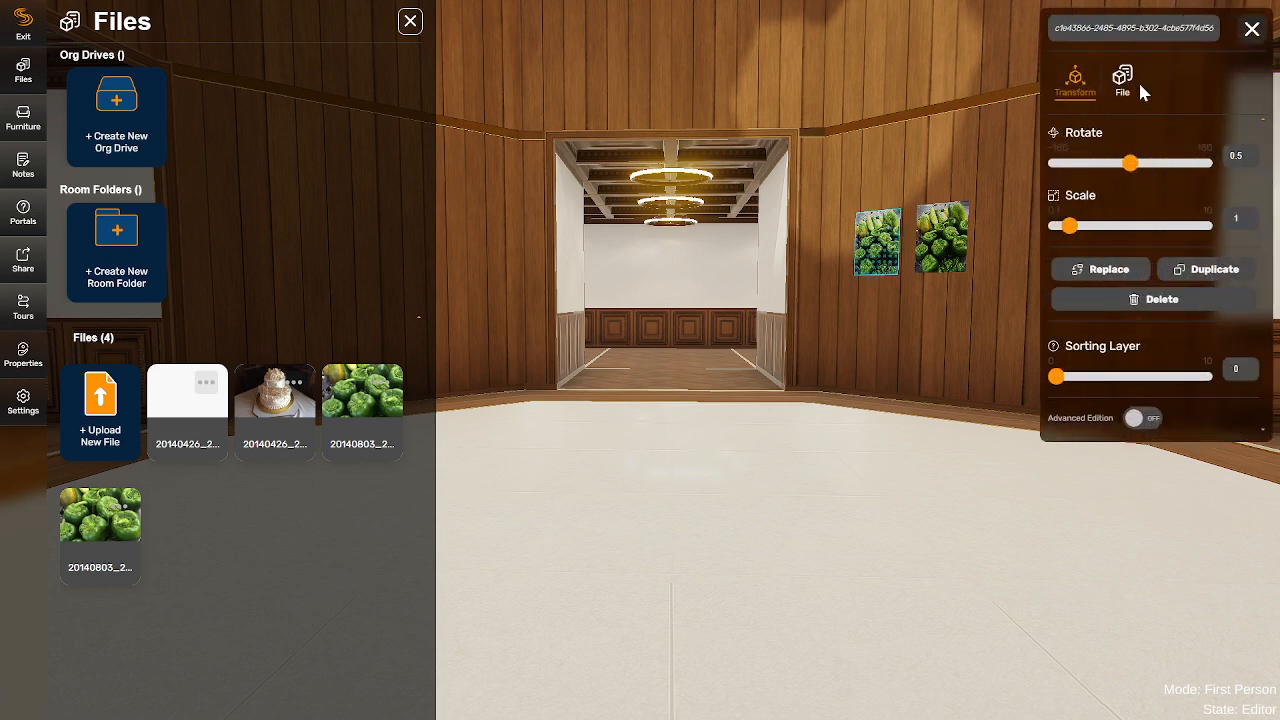
left_click(1119, 101)
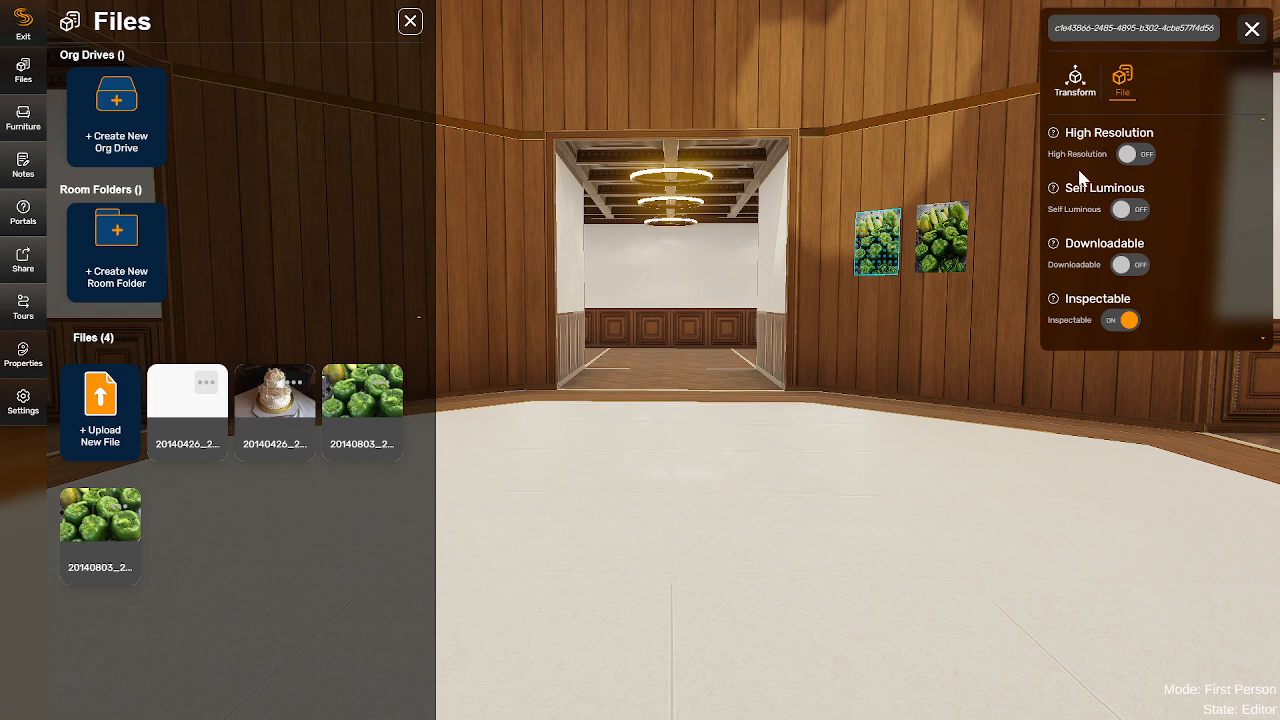
left_click(1127, 158)
left_click(1143, 155)
left_click(1123, 213)
left_click(1127, 212)
left_click(1127, 212)
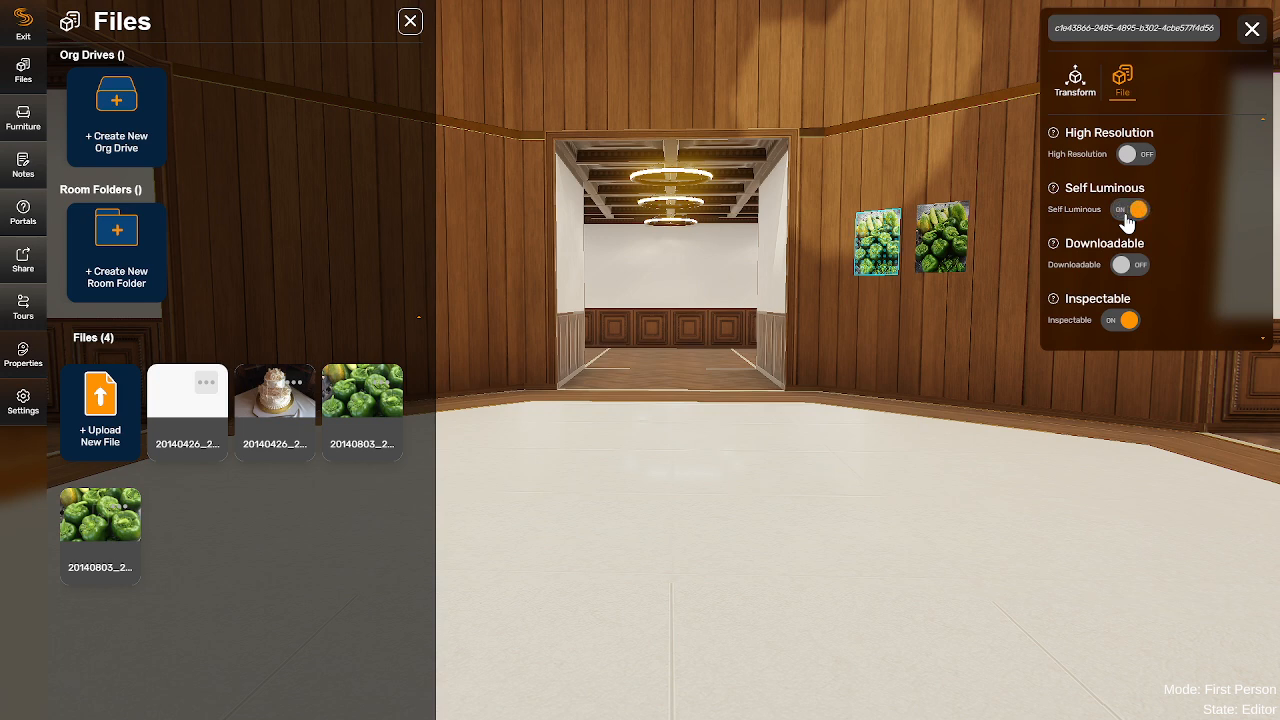
left_click(1127, 212)
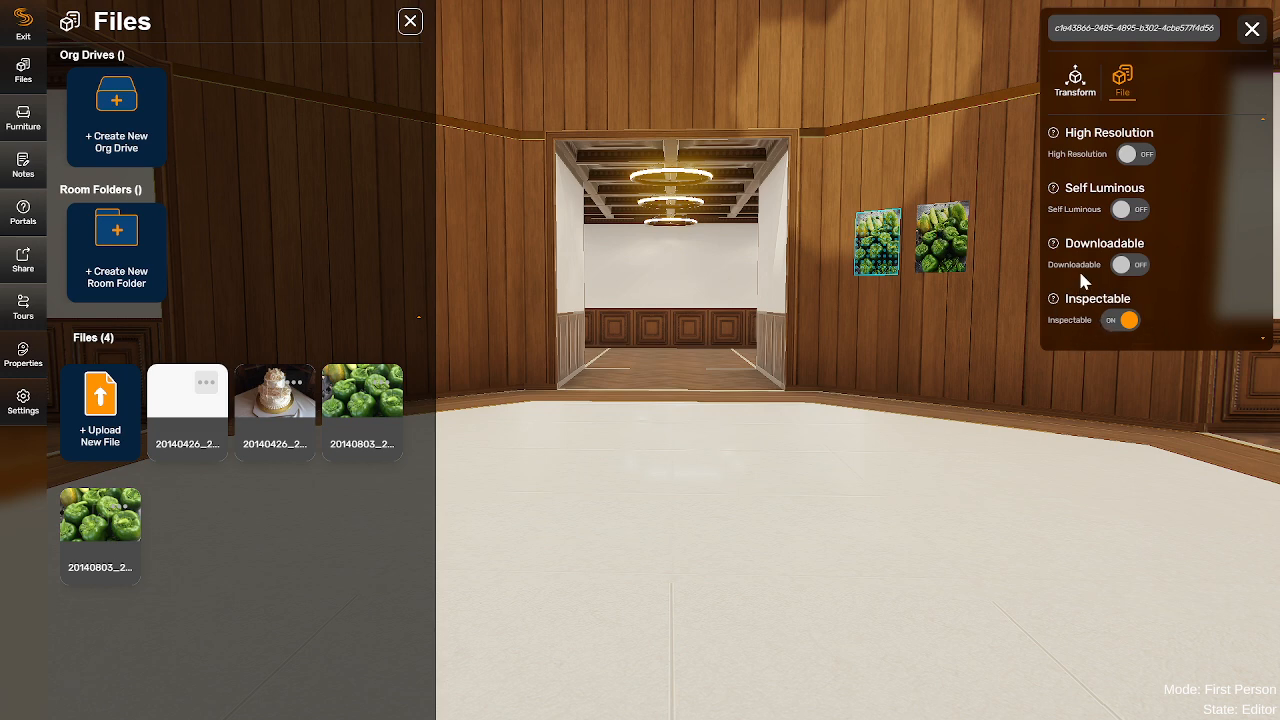
left_click(1252, 29)
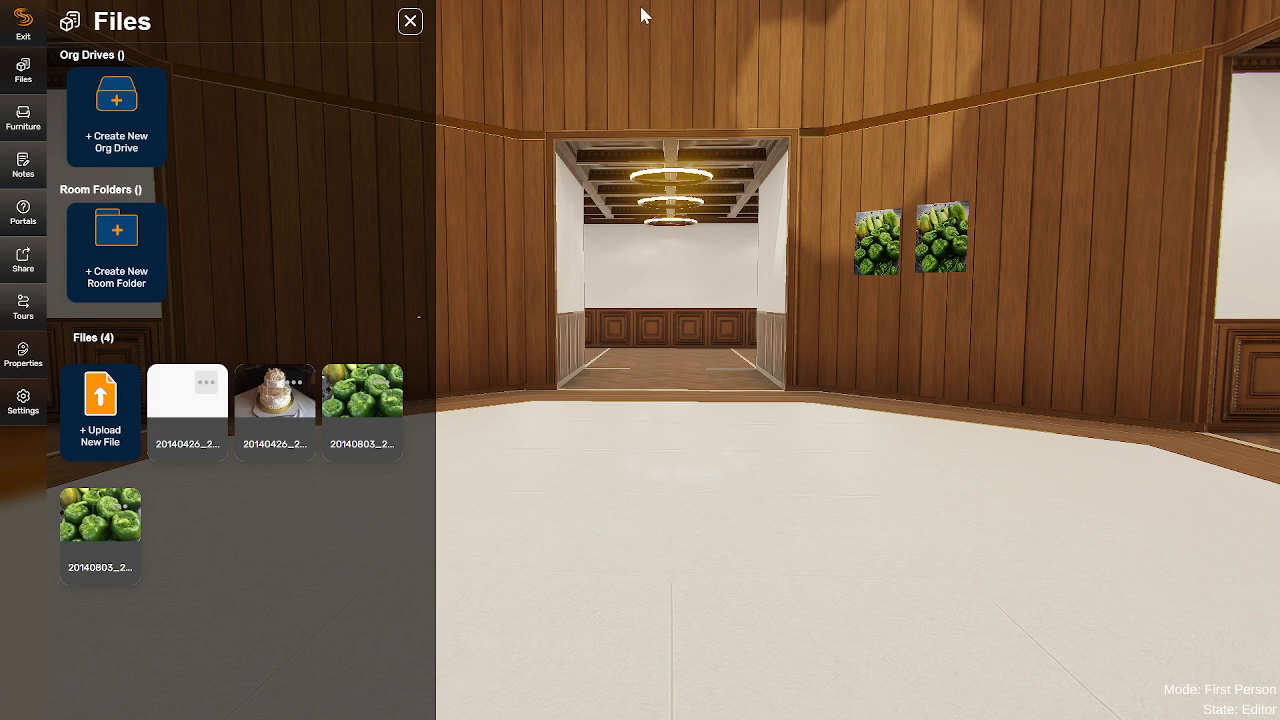
- Open Wikipedia in a new browser tab, search for "green peppers", open the Bell pepper article and copy its web address
left_click(641, 48)
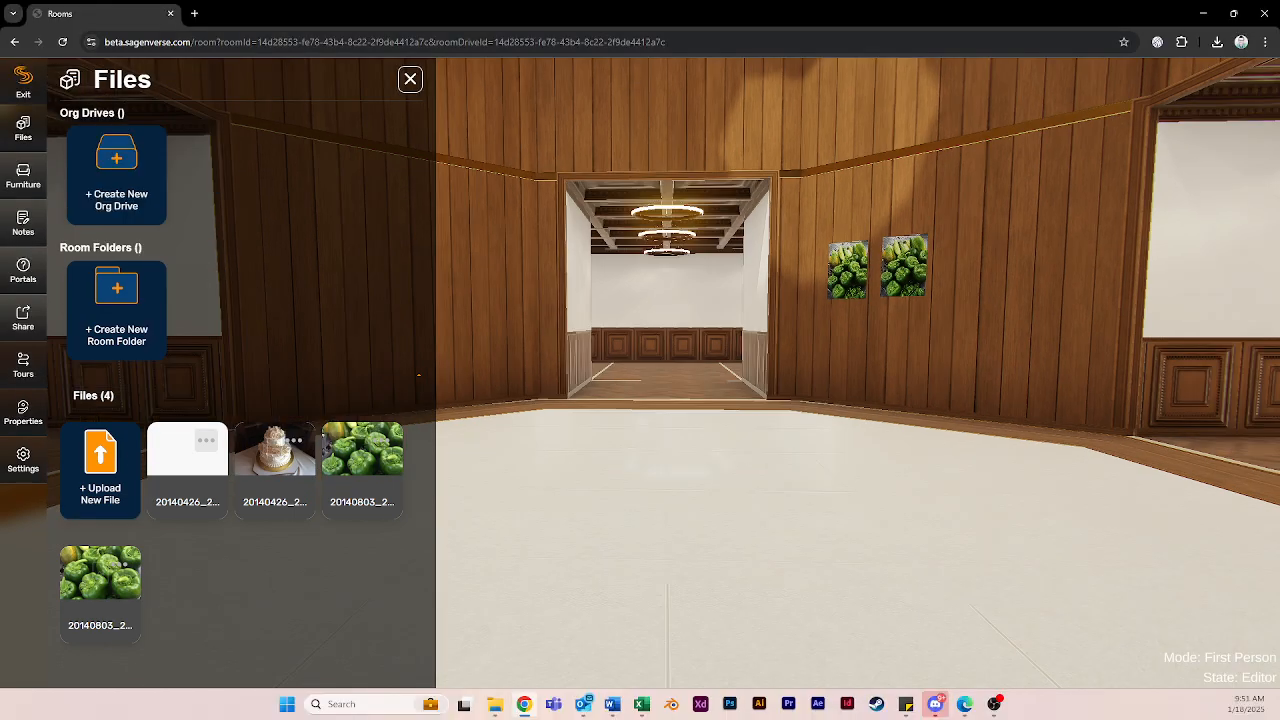
left_click(191, 16)
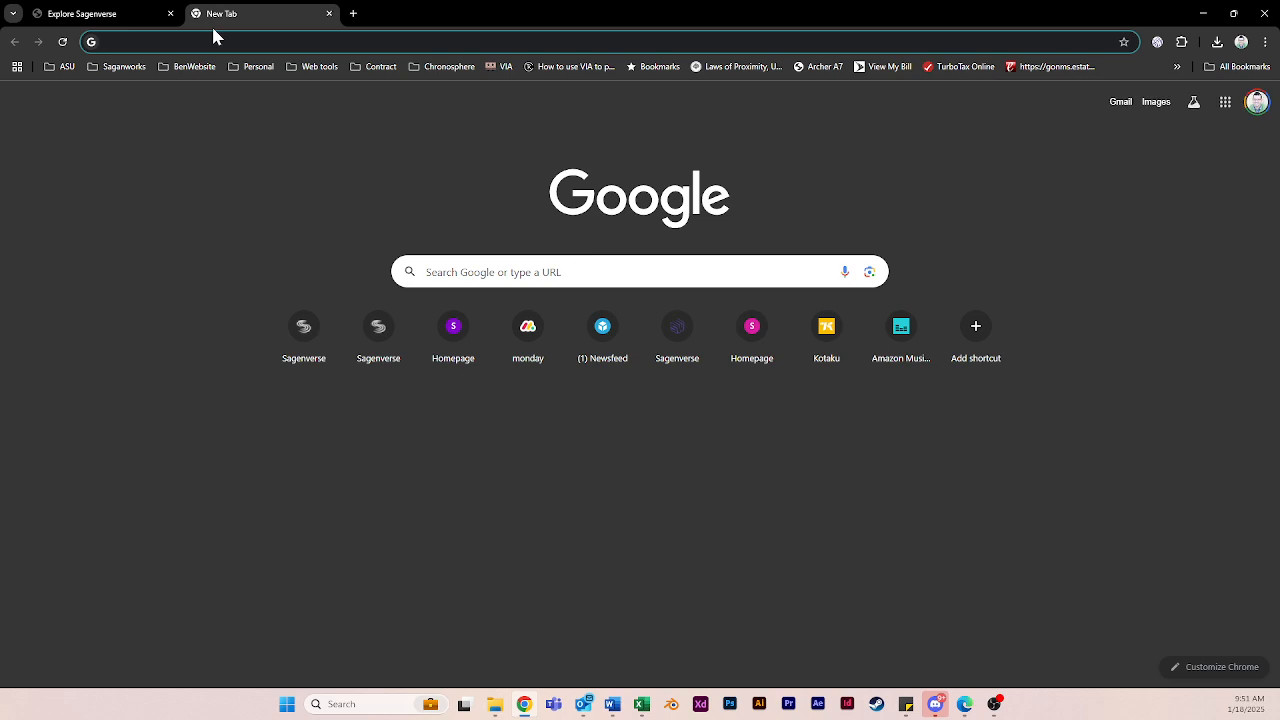
type("wiki")
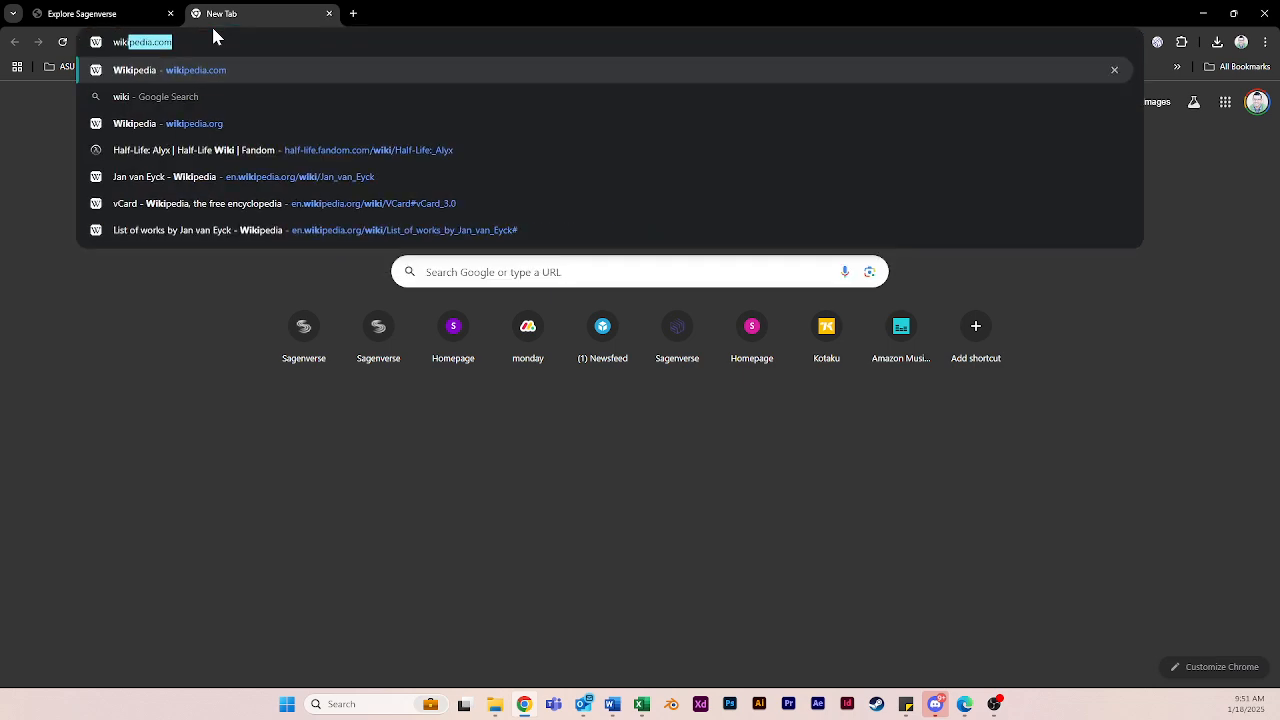
key("Return")
type("green")
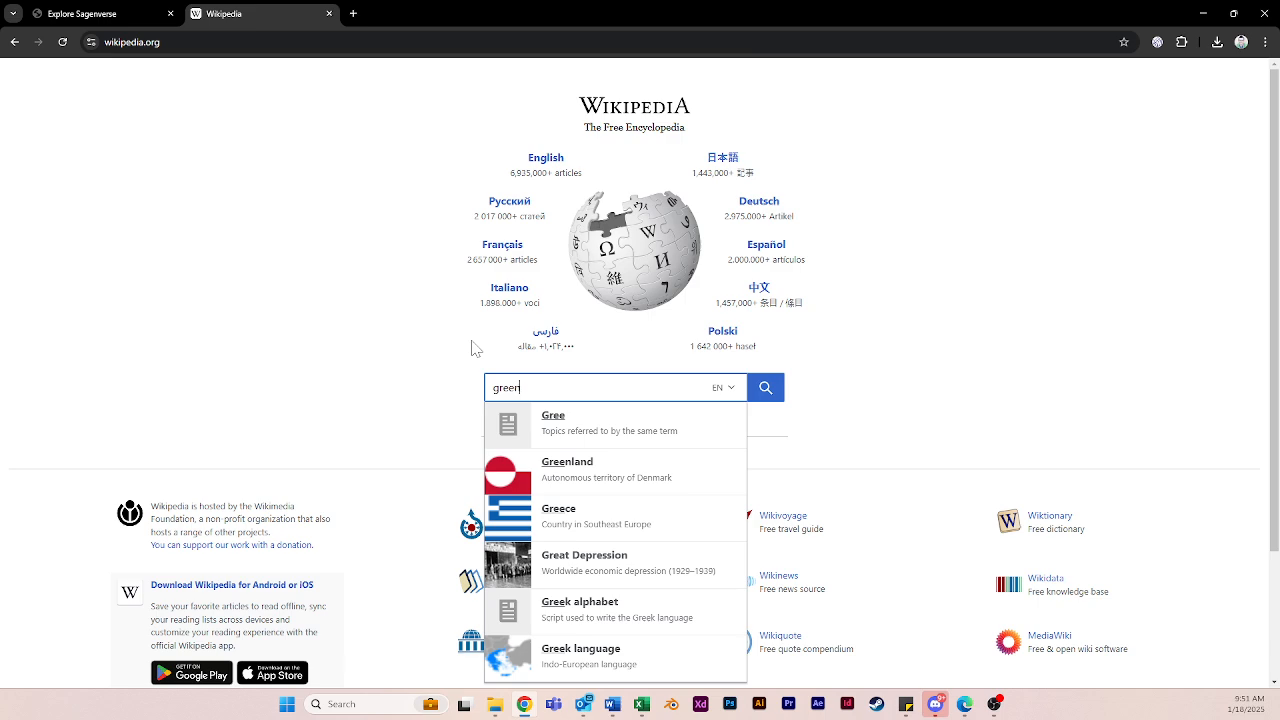
type(" peppers")
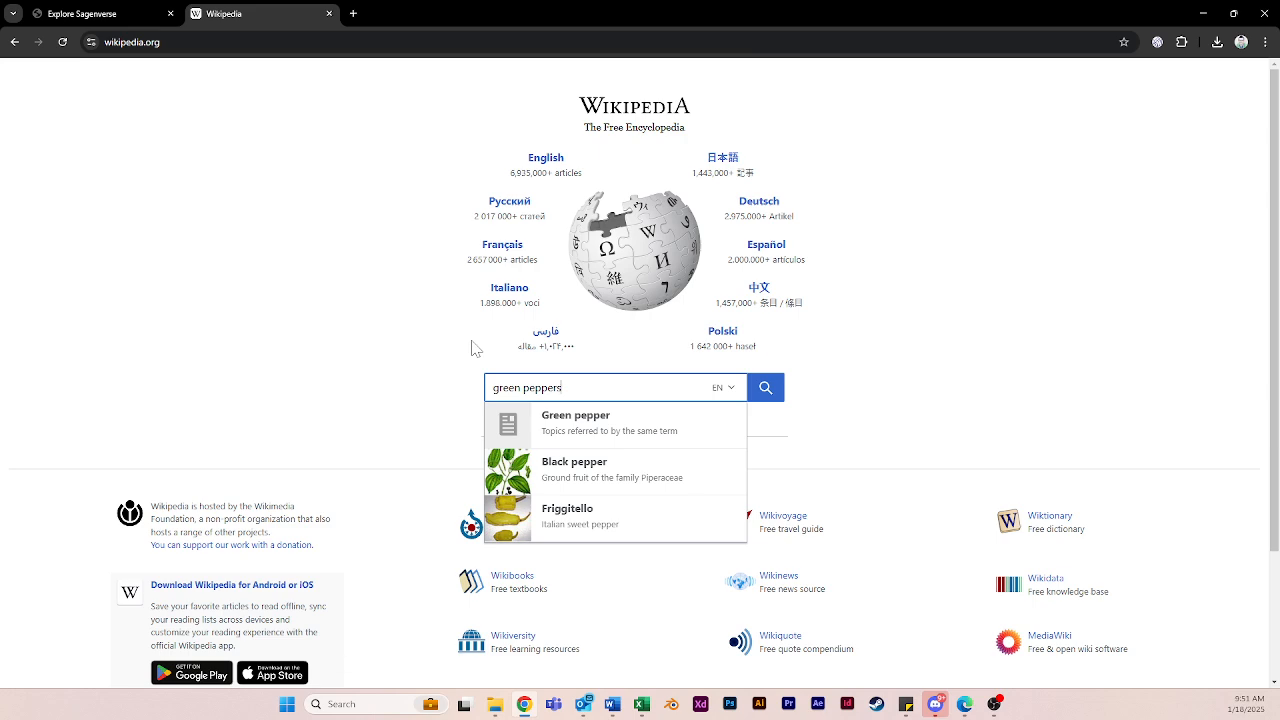
key("Return")
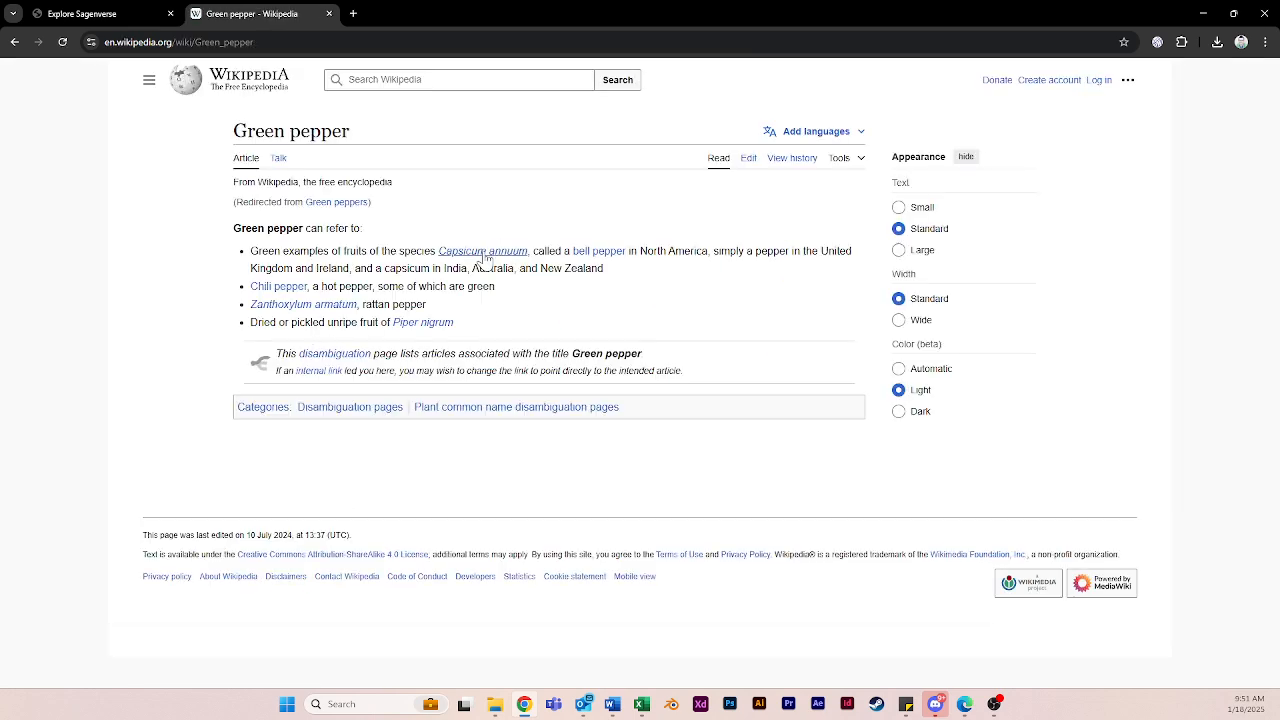
left_click(592, 256)
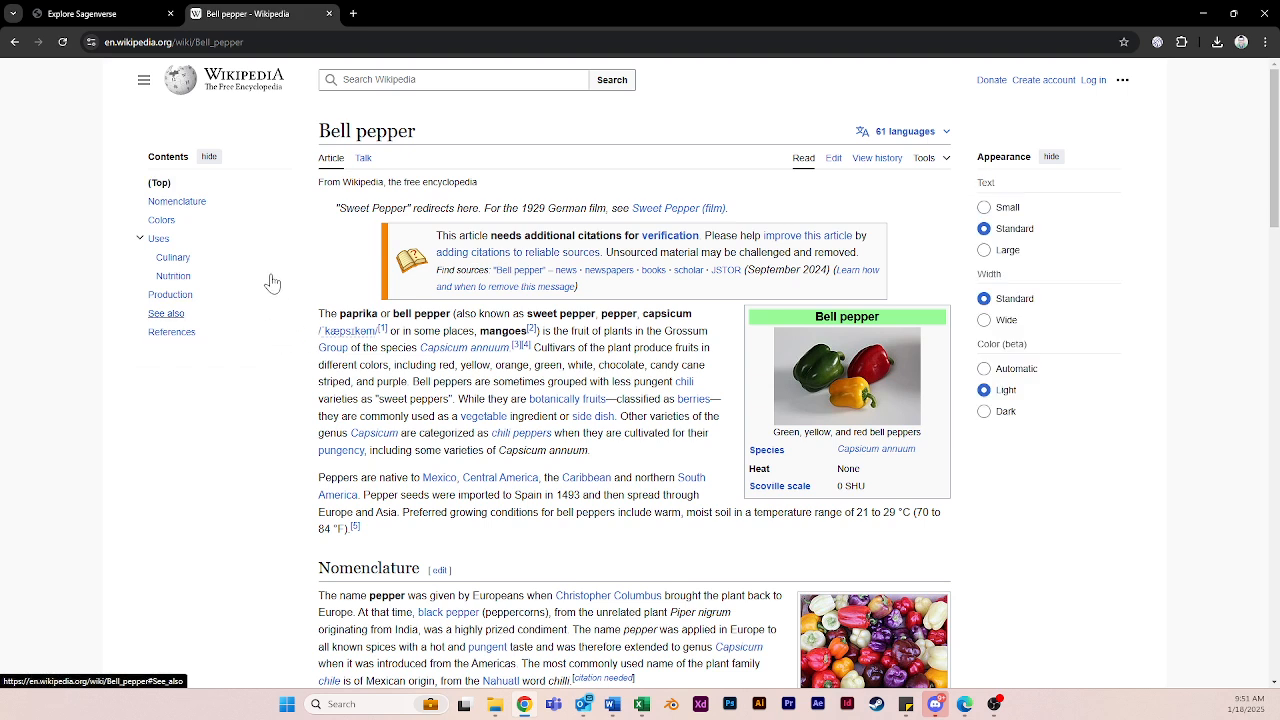
key("ctrl+l")
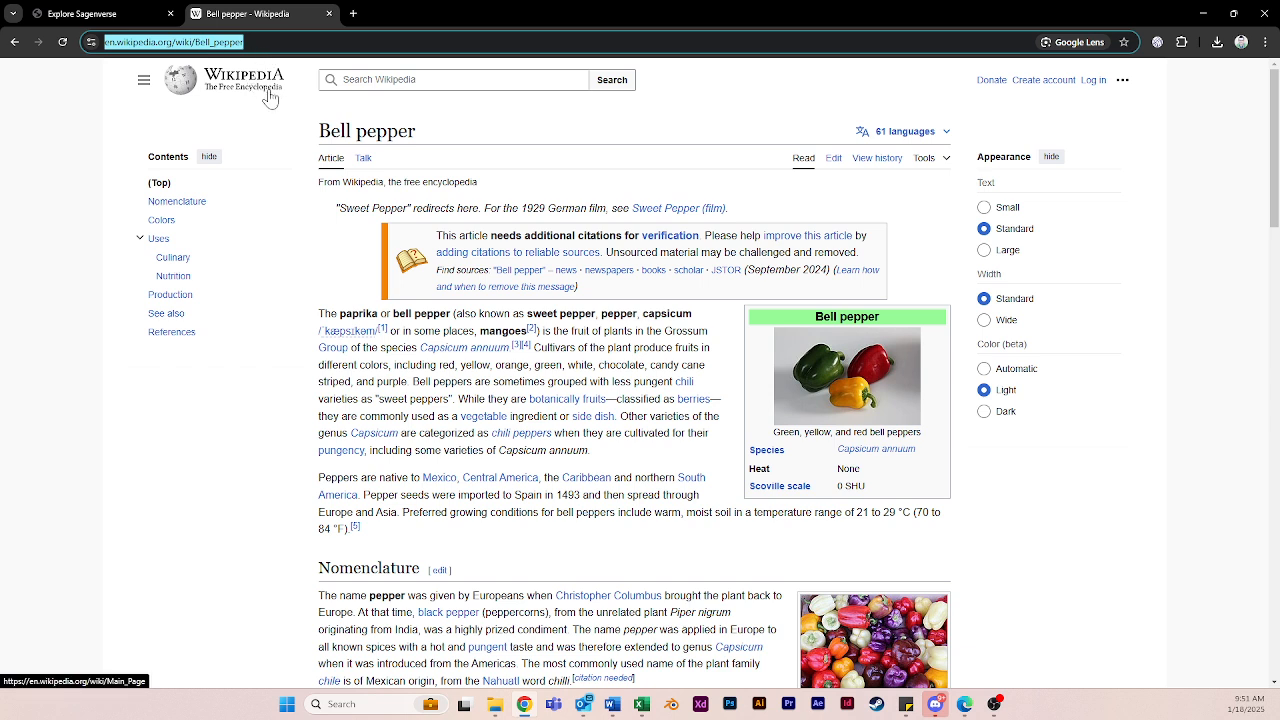
- Switch back to the Sagenverse room and paste the article link onto the wall beside the two pepper images
left_click(125, 16)
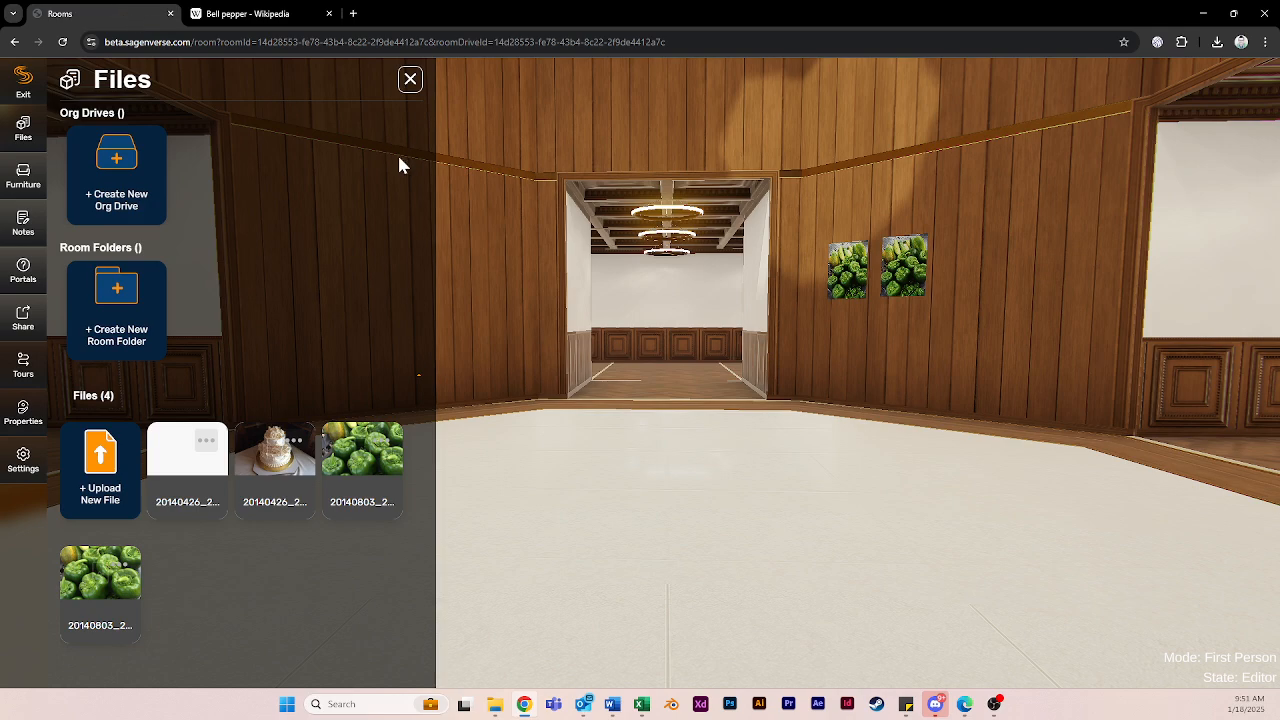
left_click_drag(824, 351, 838, 347)
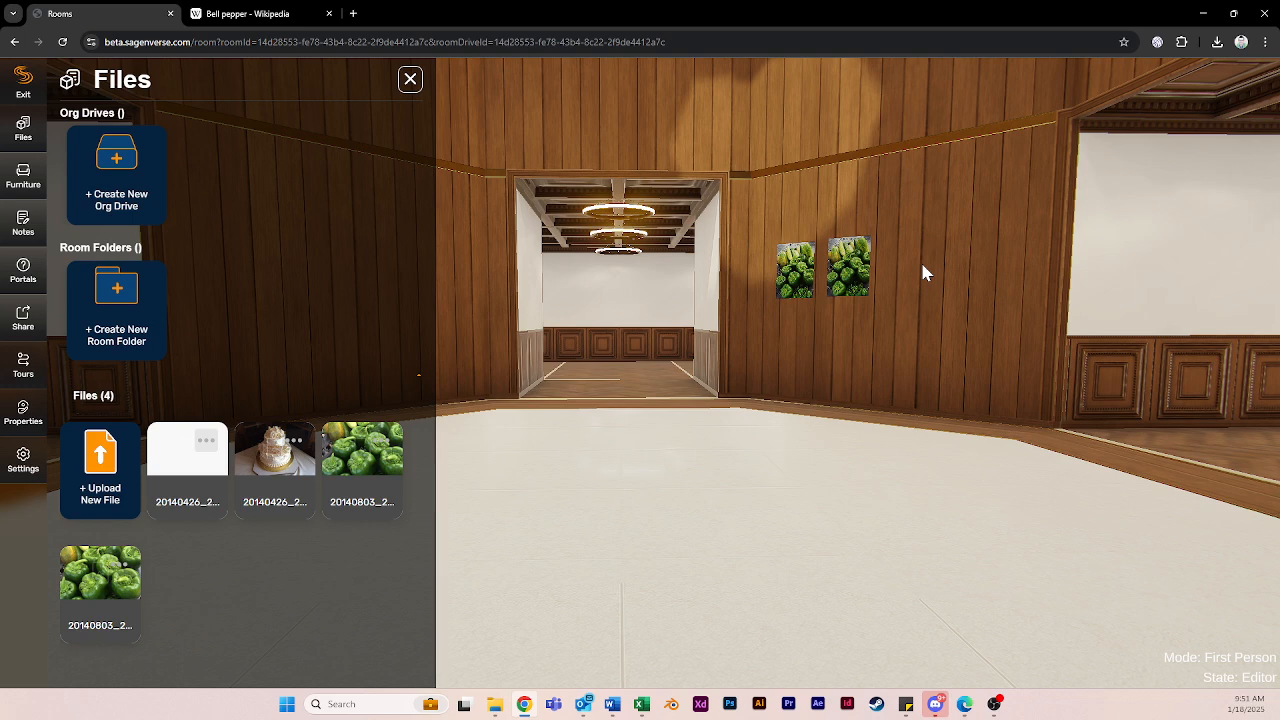
left_click(922, 270)
- Check the room's top-level files for the pasted web link and close the file list
left_click(405, 82)
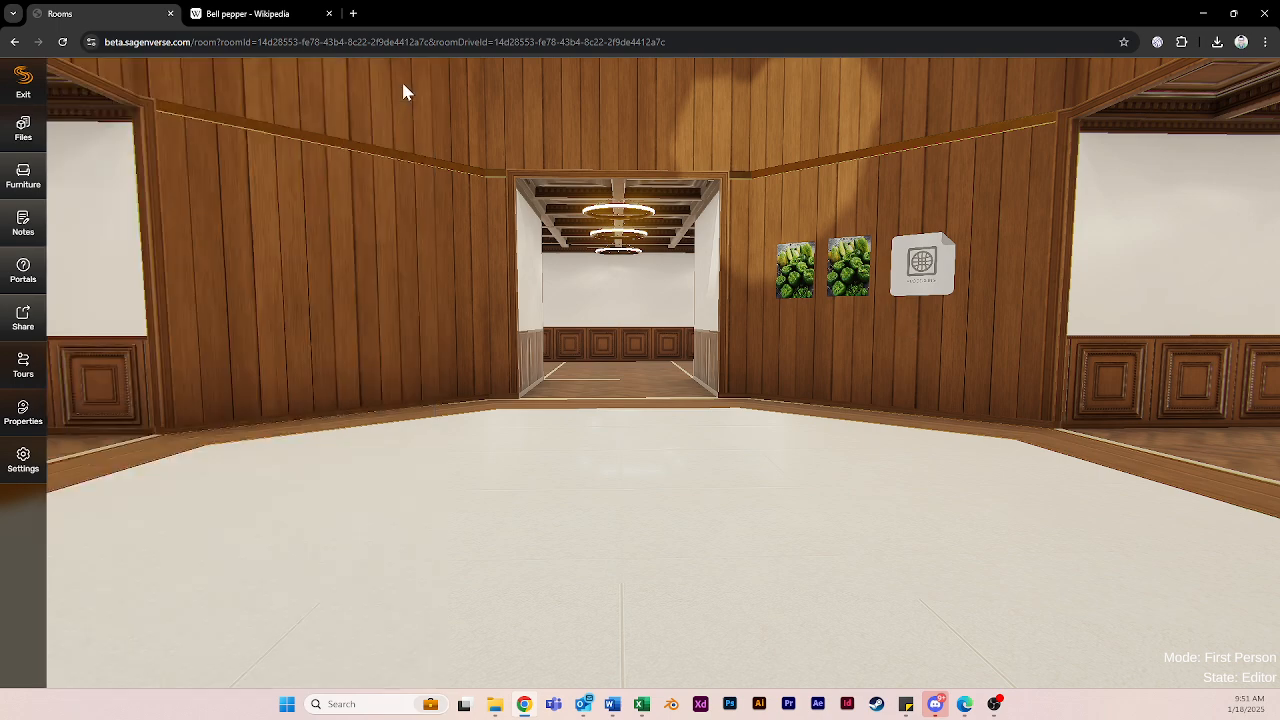
left_click(10, 143)
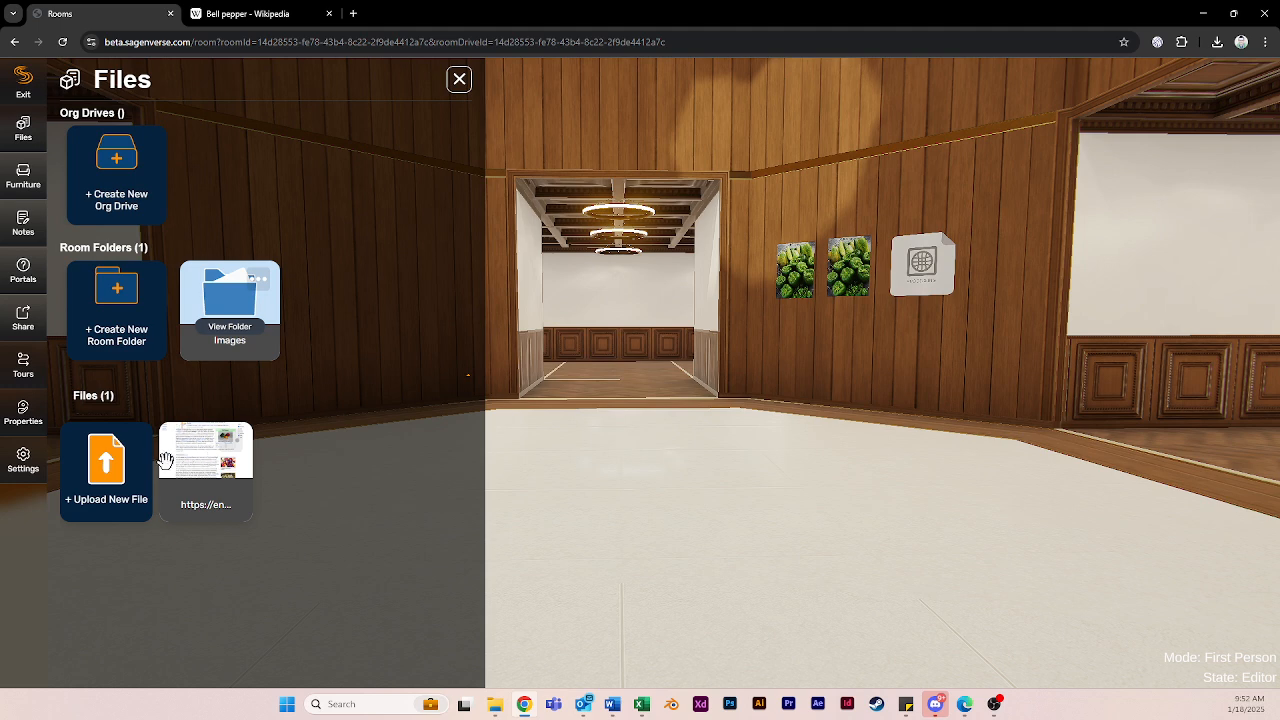
left_click(459, 81)
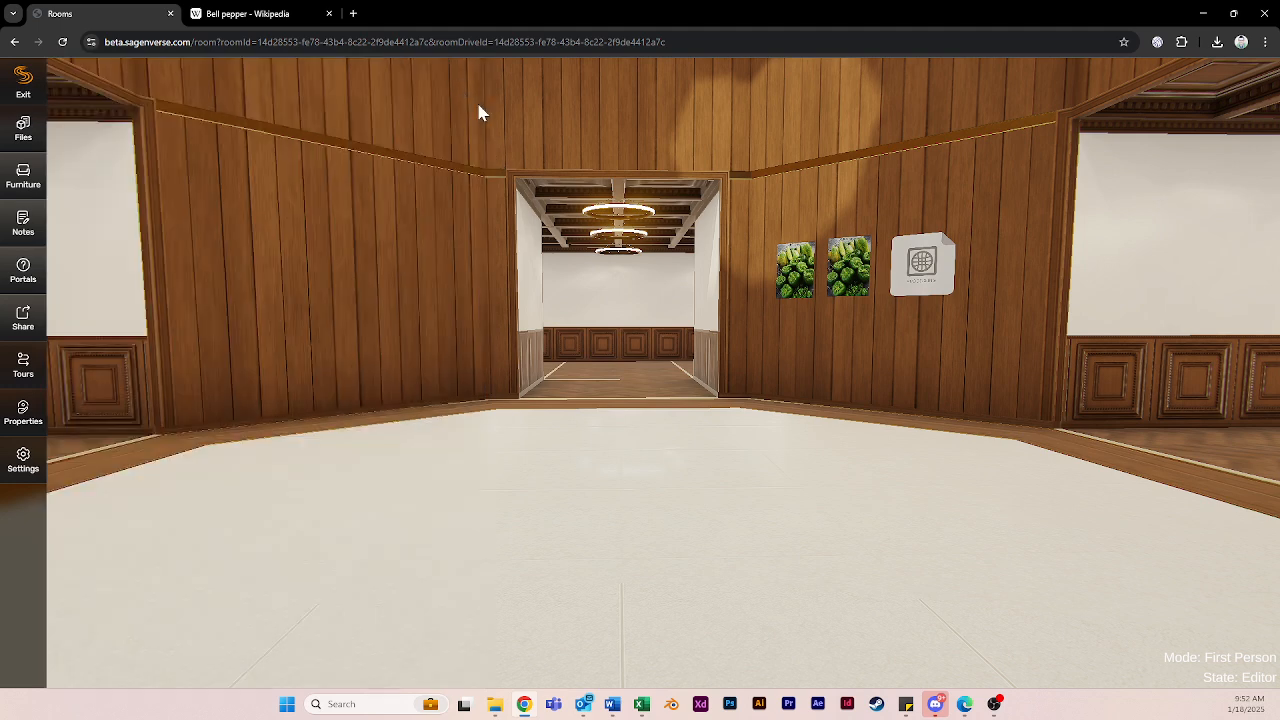
- Shift the web link tile slightly toward the pepper images, review its file options and close its settings
left_click(915, 290)
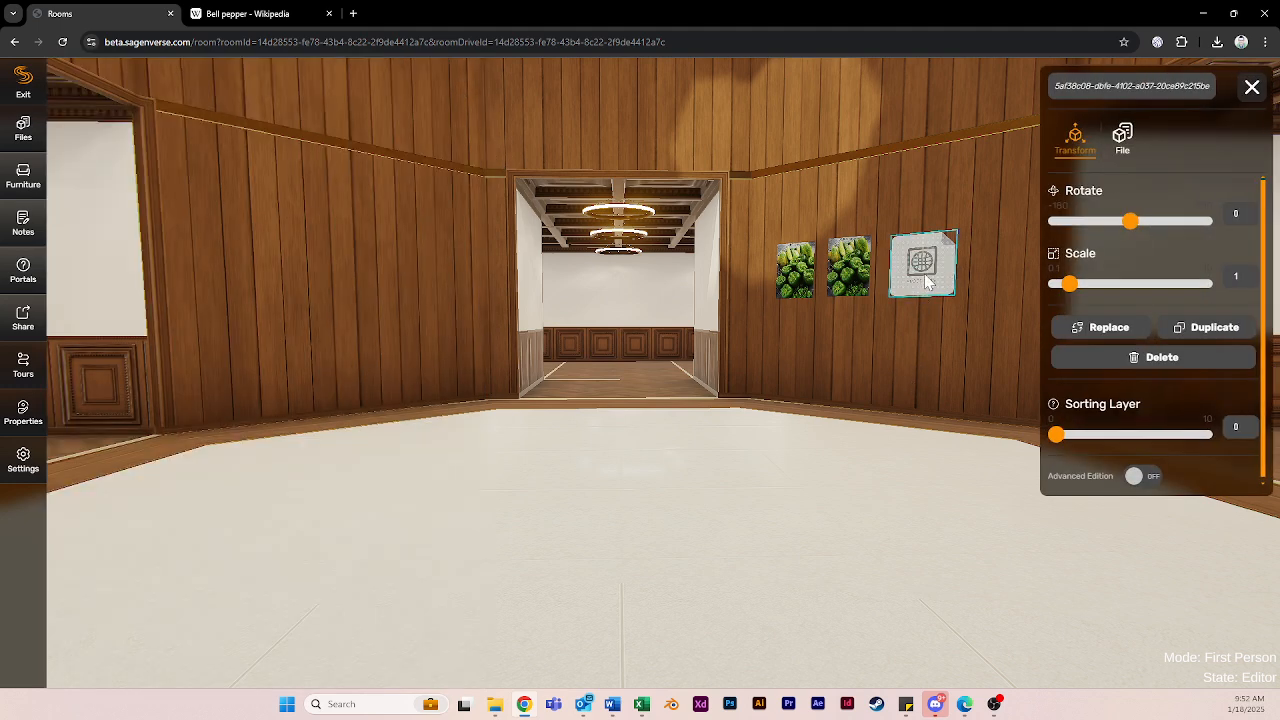
left_click_drag(924, 270, 917, 262)
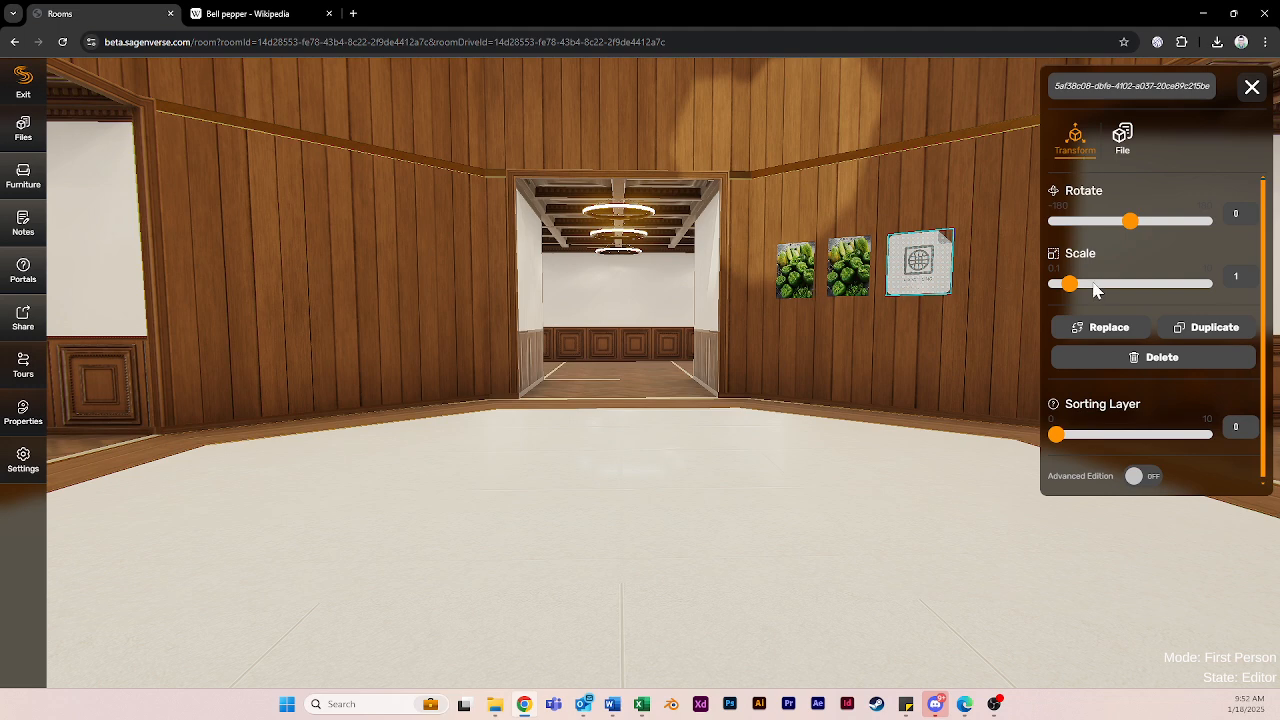
left_click(1118, 152)
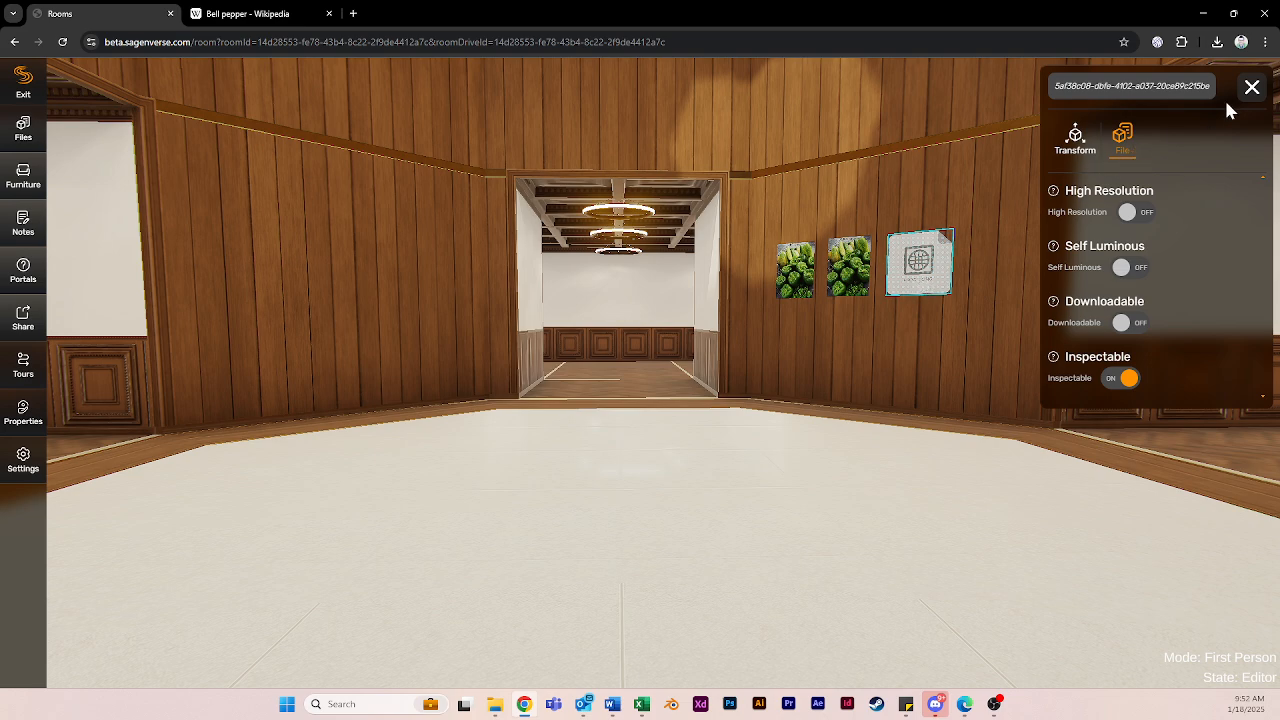
left_click(1250, 88)
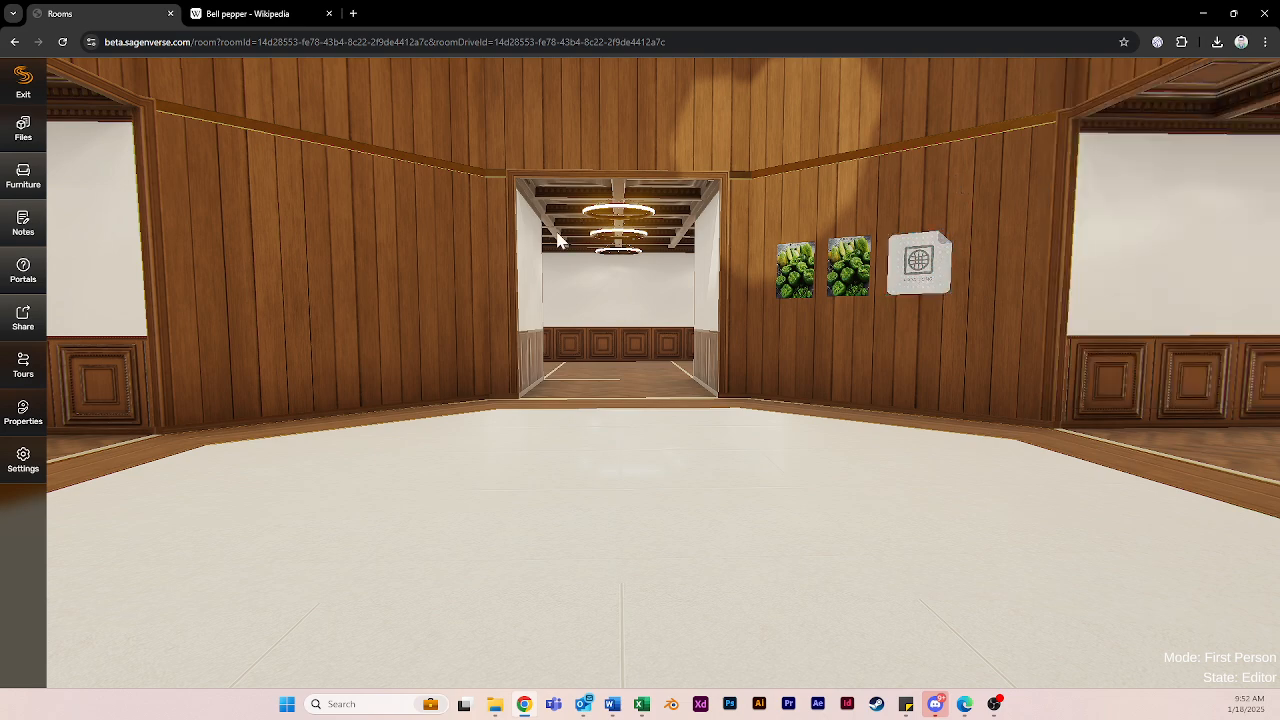
- Upload the video IndustrialLoftDrywall.mp4 from the Videos folder to the room's top-level files
left_click_drag(849, 423, 841, 425)
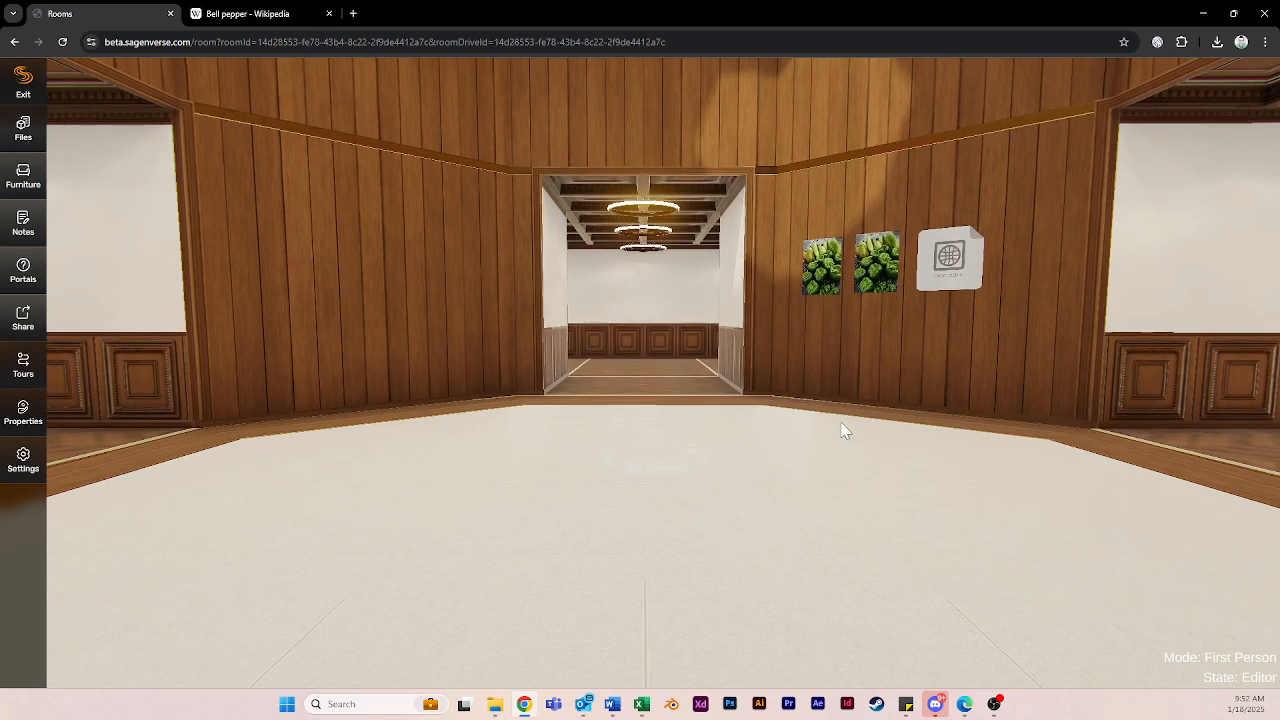
left_click(18, 132)
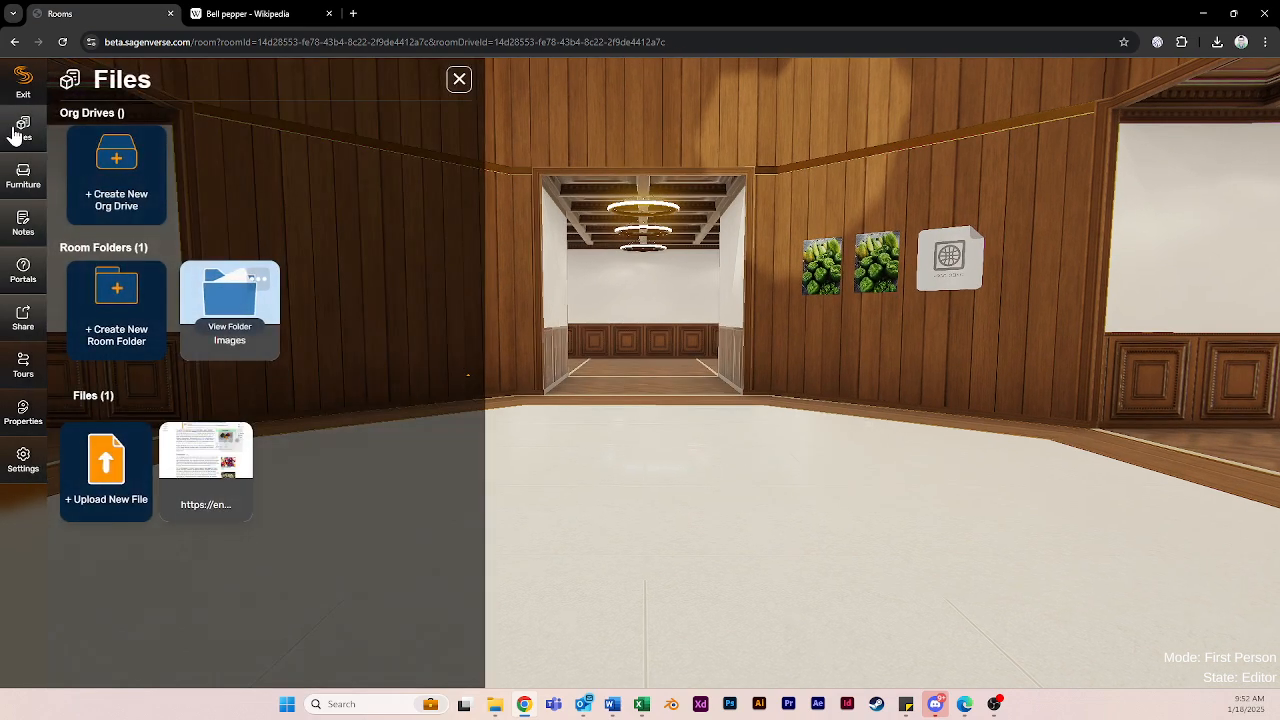
left_click(110, 470)
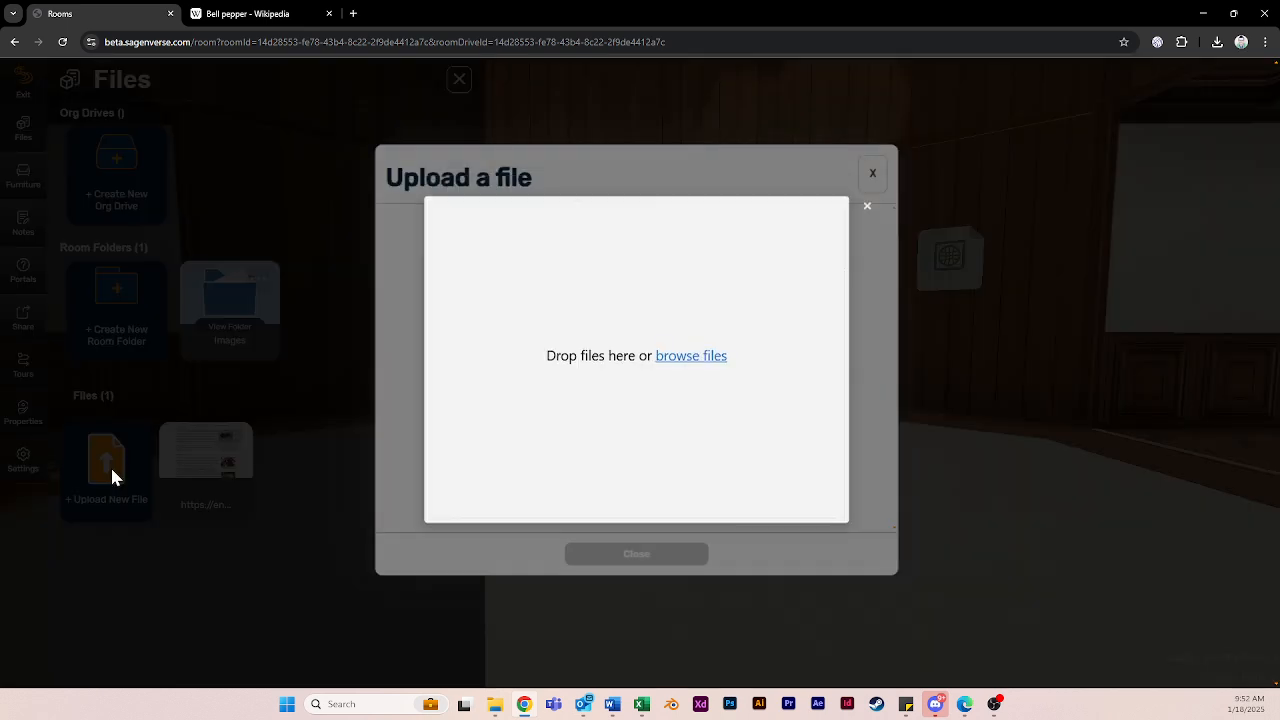
left_click(693, 356)
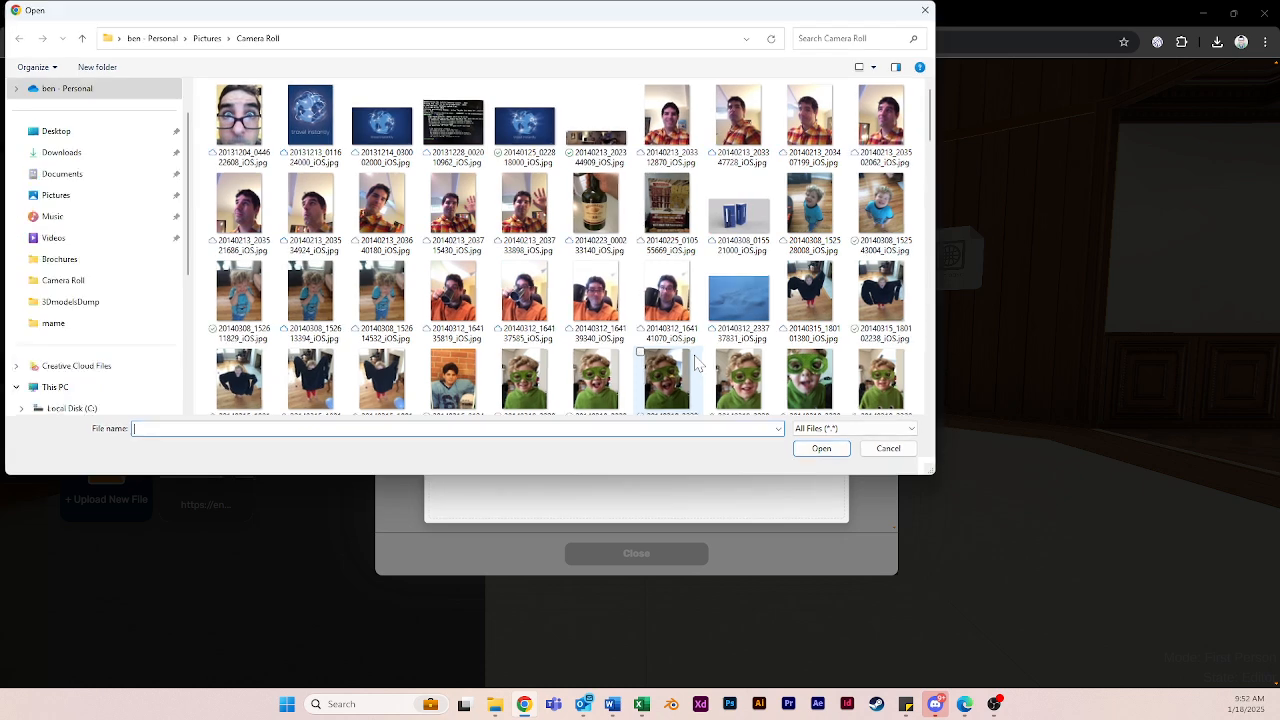
scroll(480, 333, "down", 5)
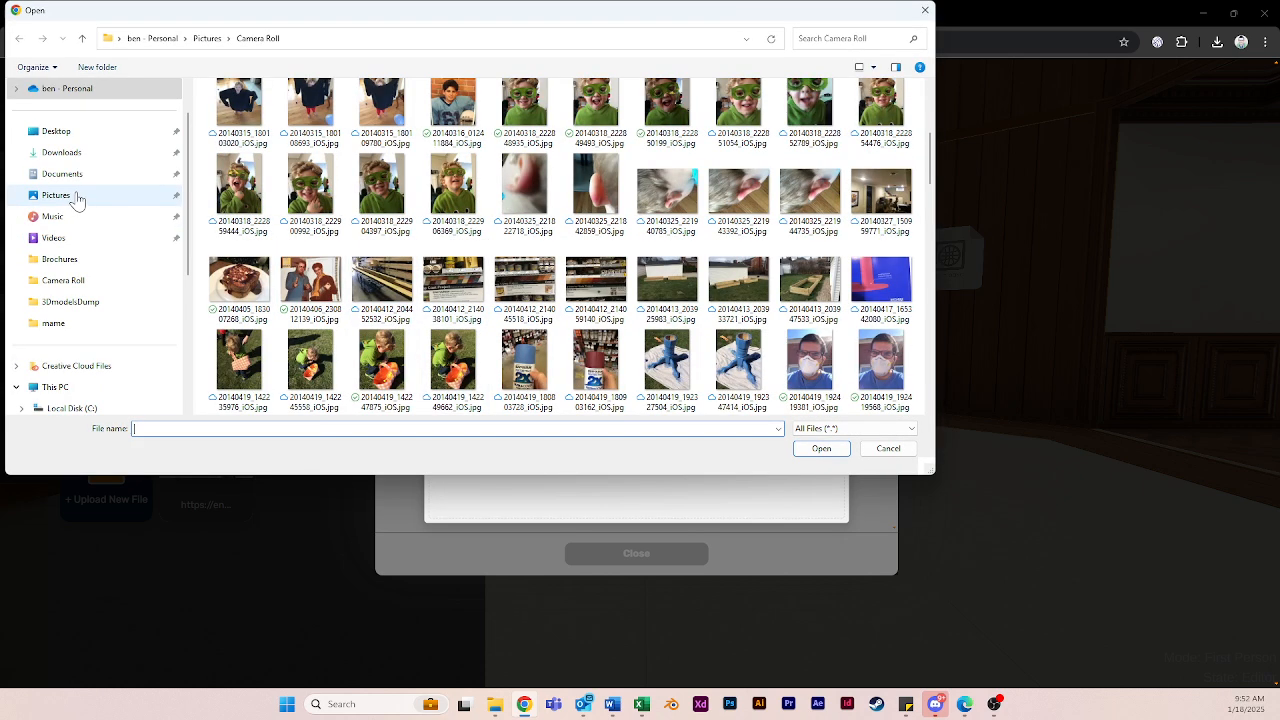
left_click(90, 238)
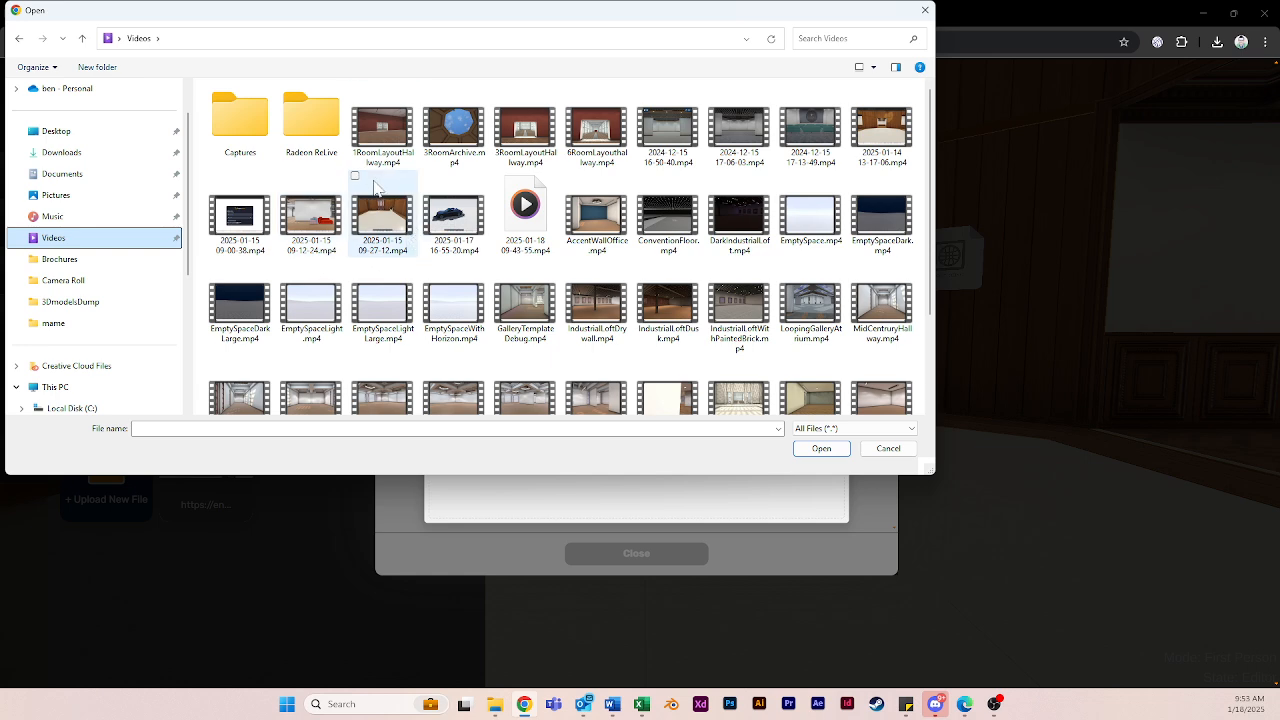
left_click(576, 325)
left_click(821, 448)
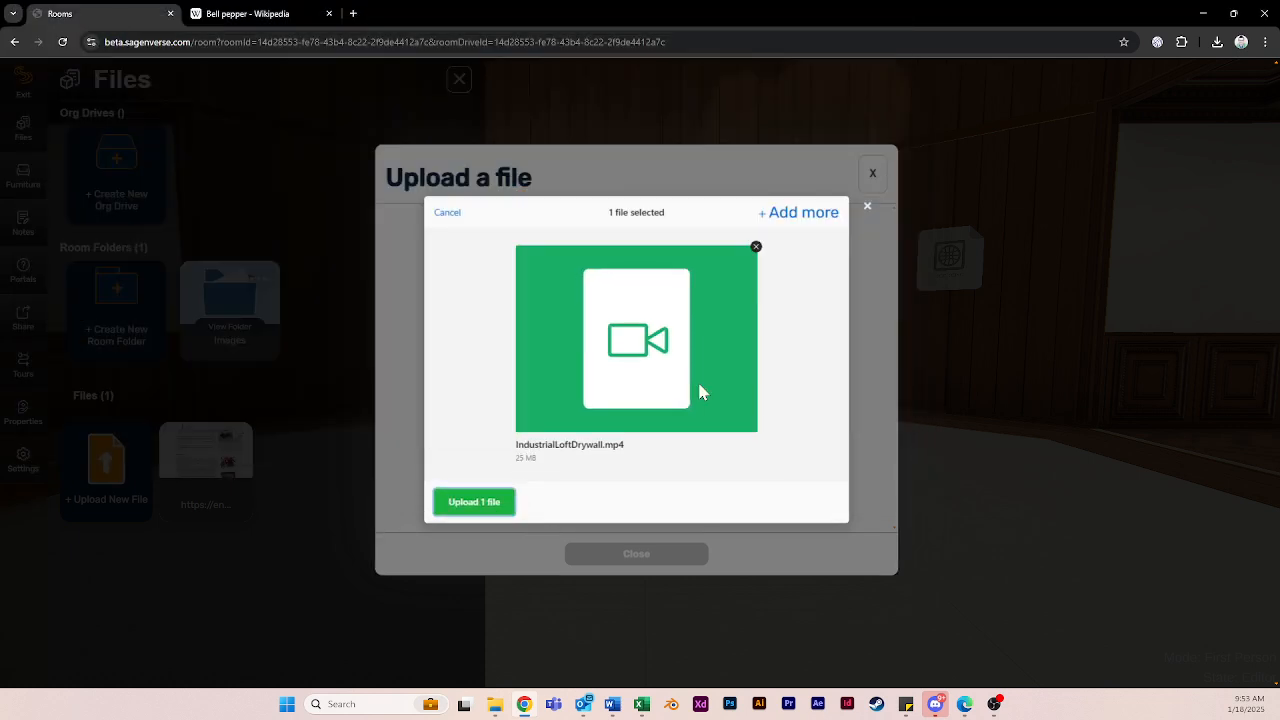
left_click(474, 508)
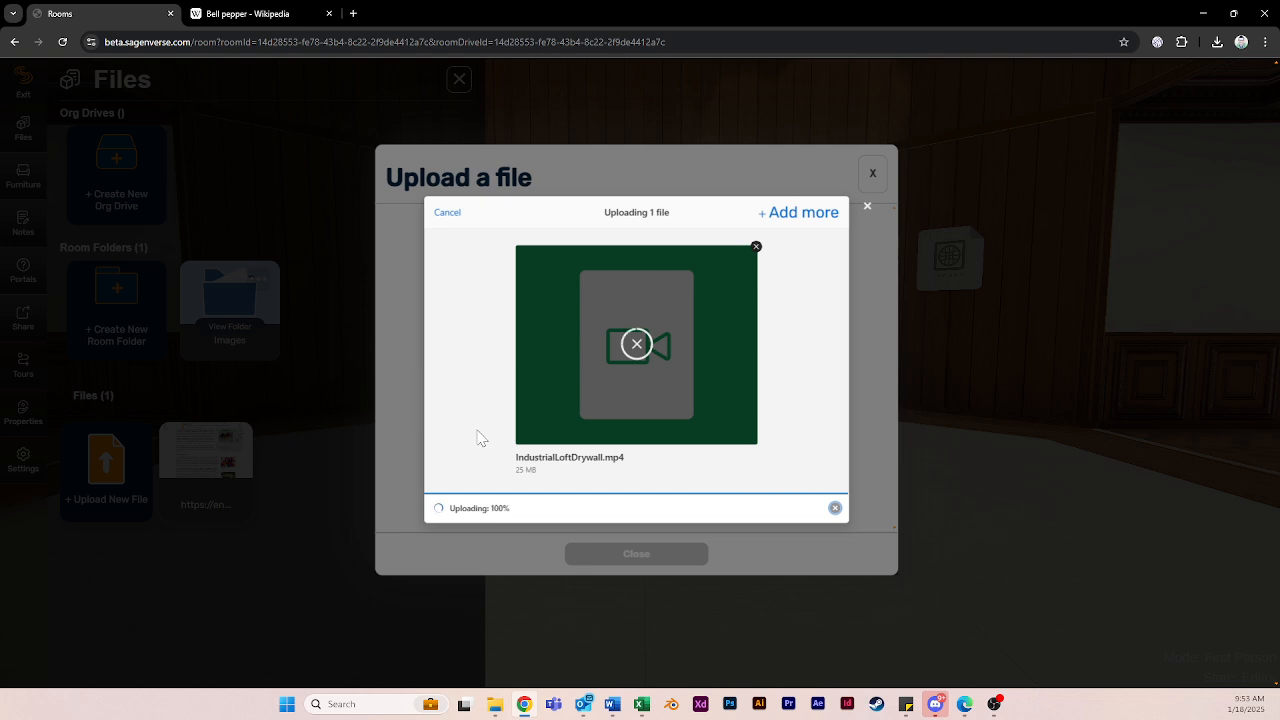
left_click(826, 508)
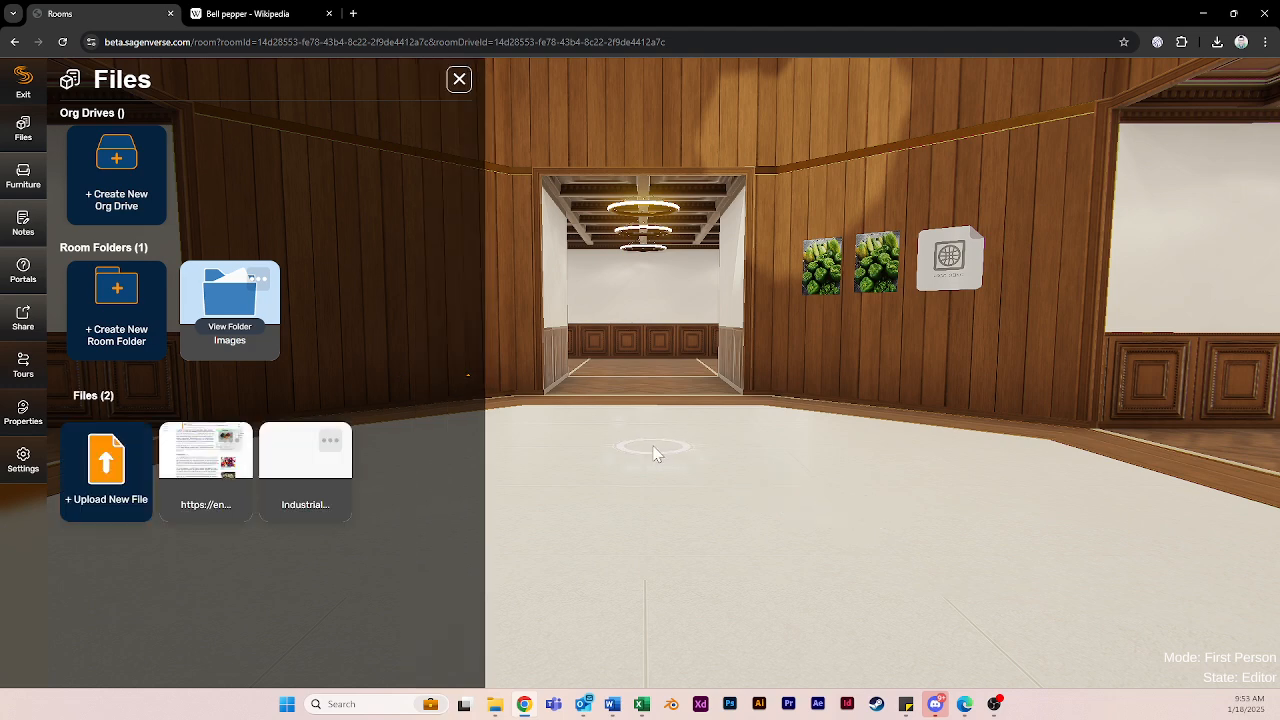
- Place the uploaded video on the wall directly below the web link tile and close the file list
left_click_drag(296, 470, 950, 340)
left_click(861, 356)
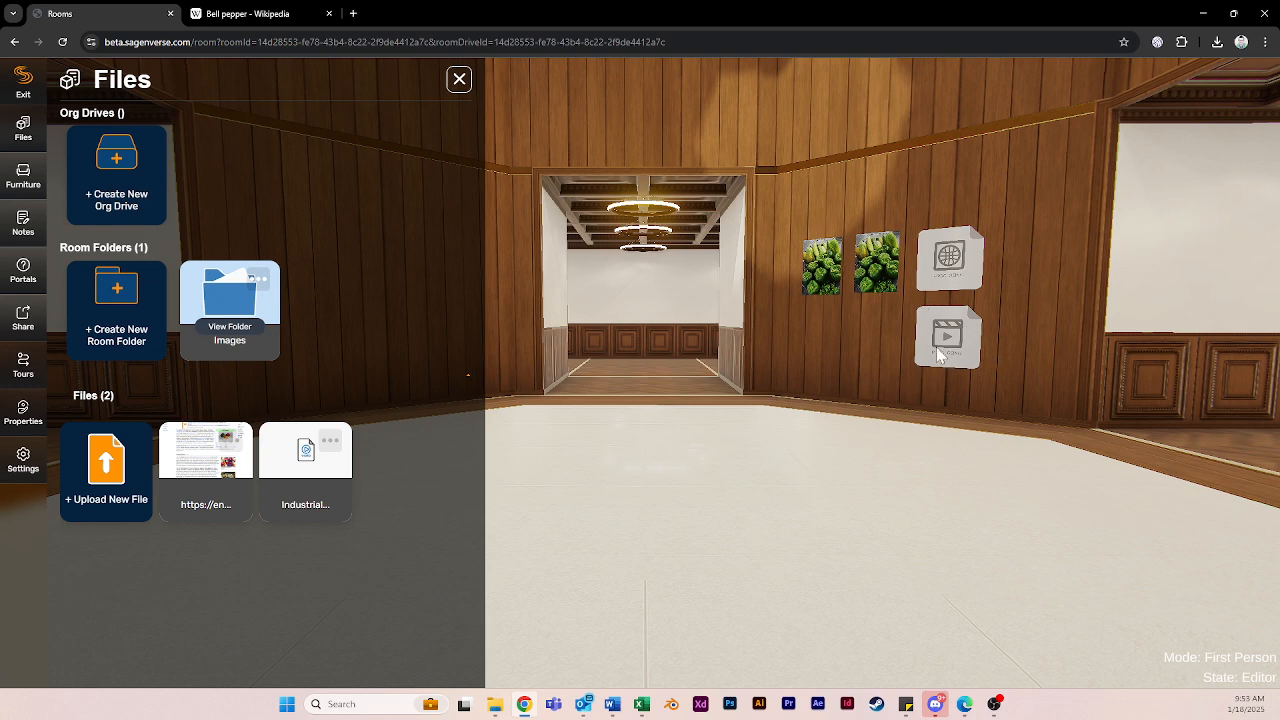
left_click(457, 79)
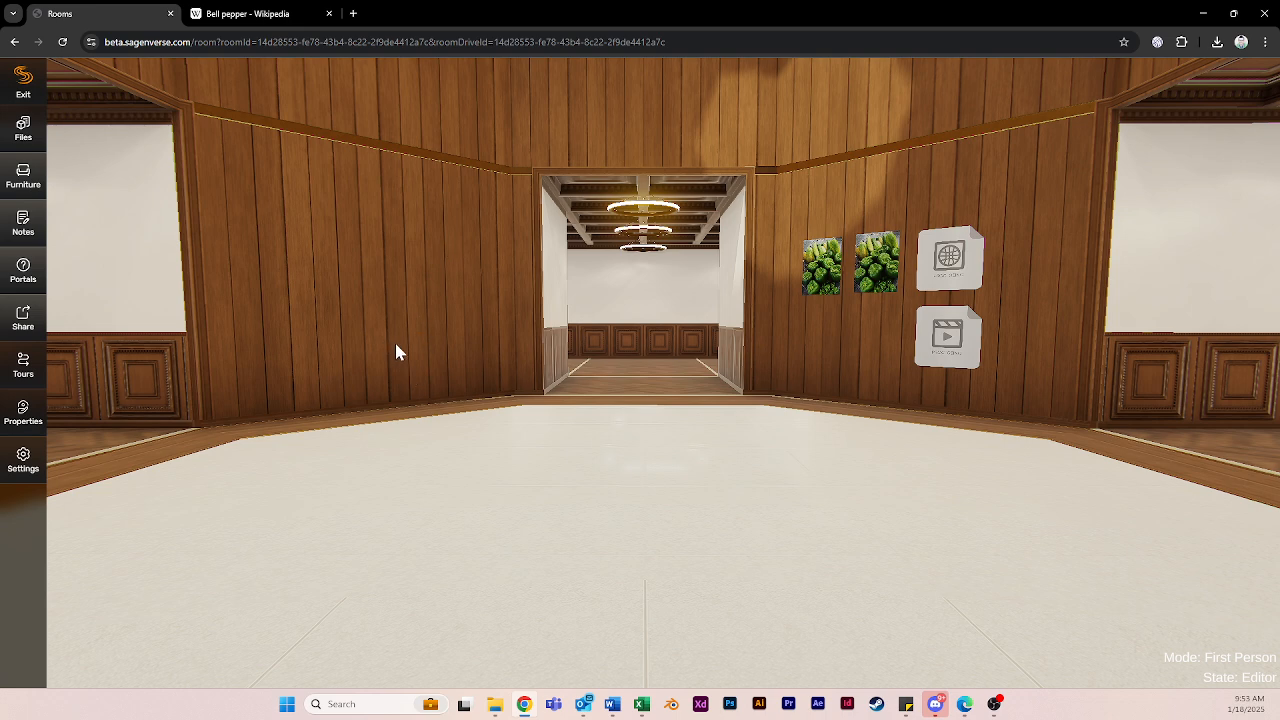
left_click(37, 138)
left_click(107, 468)
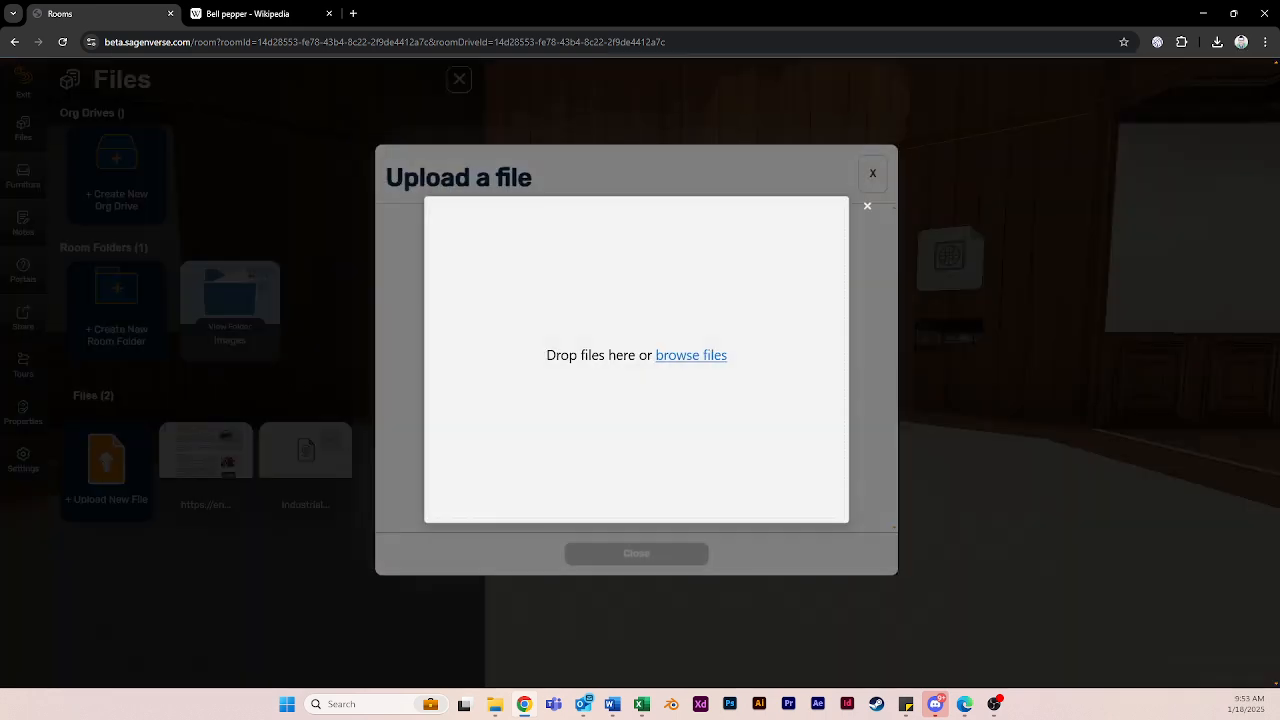
left_click(686, 360)
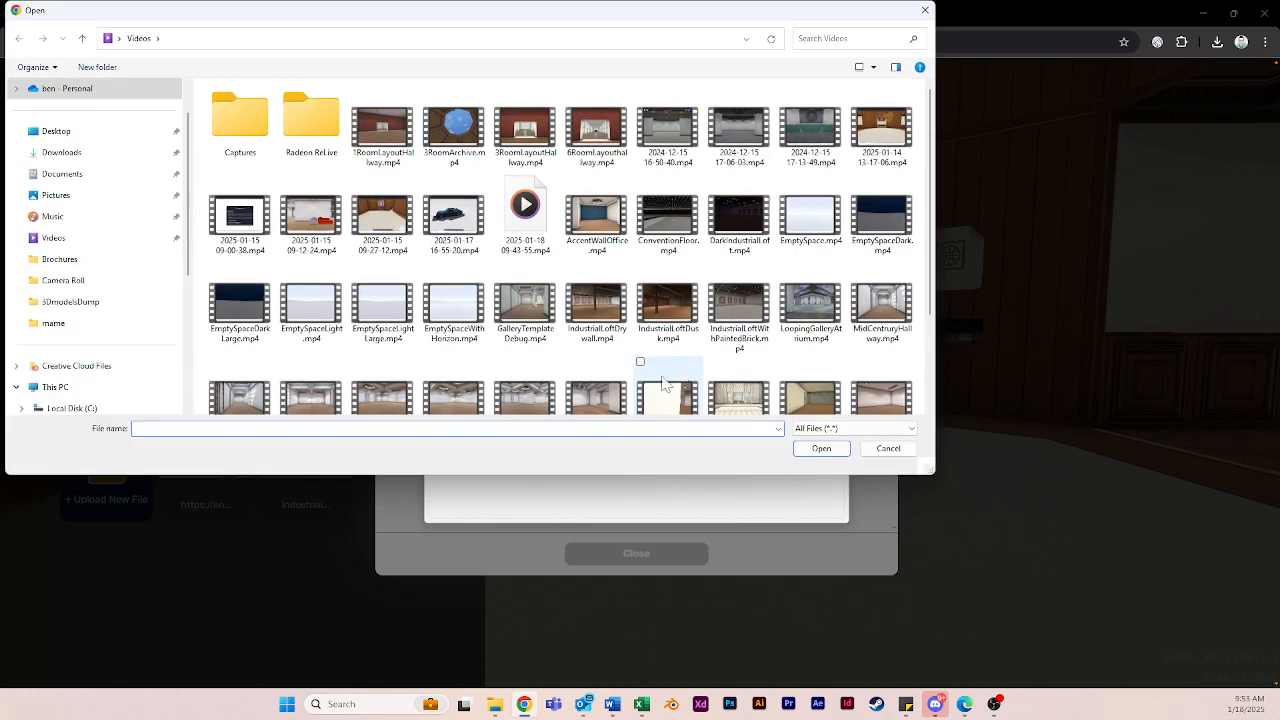
left_click(888, 448)
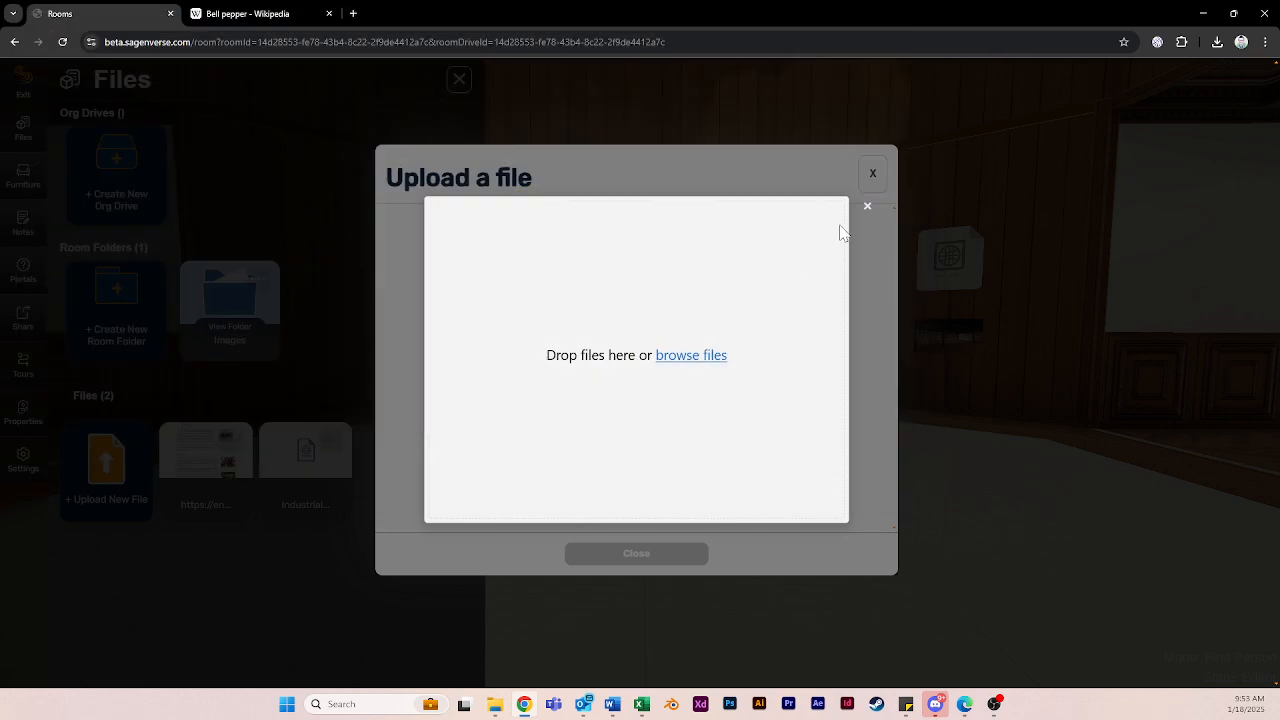
left_click(867, 206)
- Open the Sketchfab website in a new browser tab
left_click(353, 14)
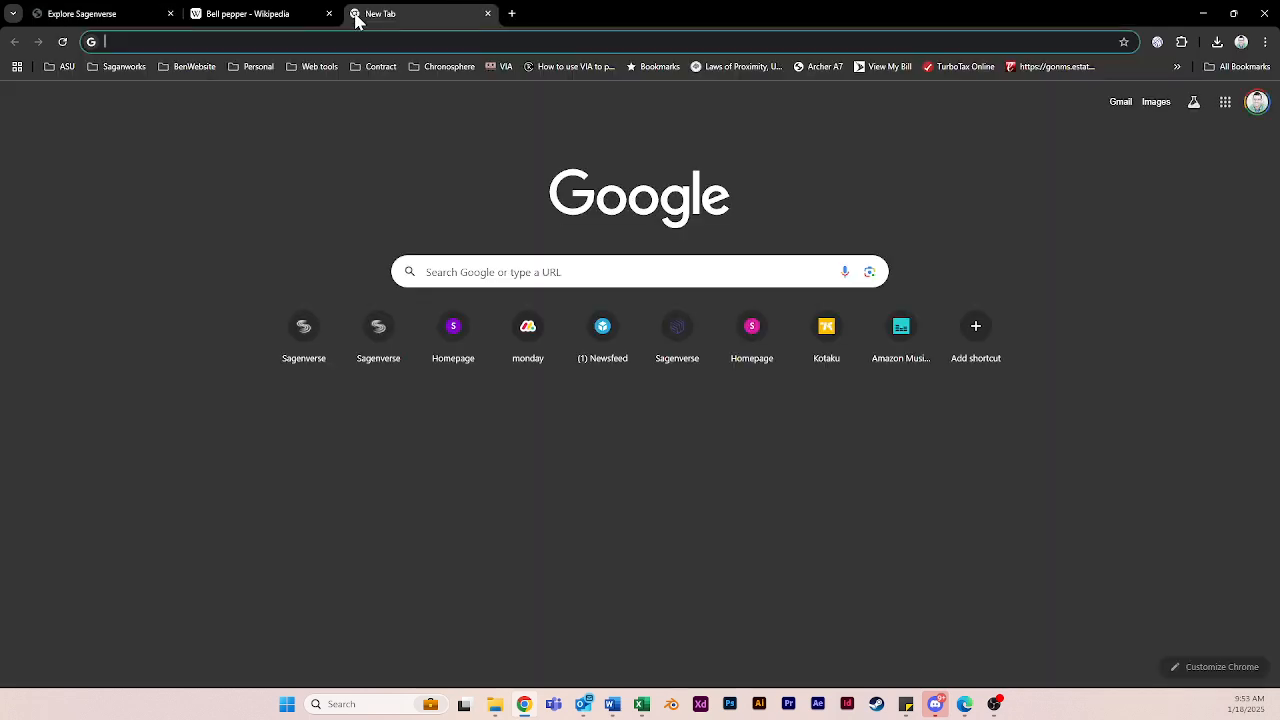
type("sk")
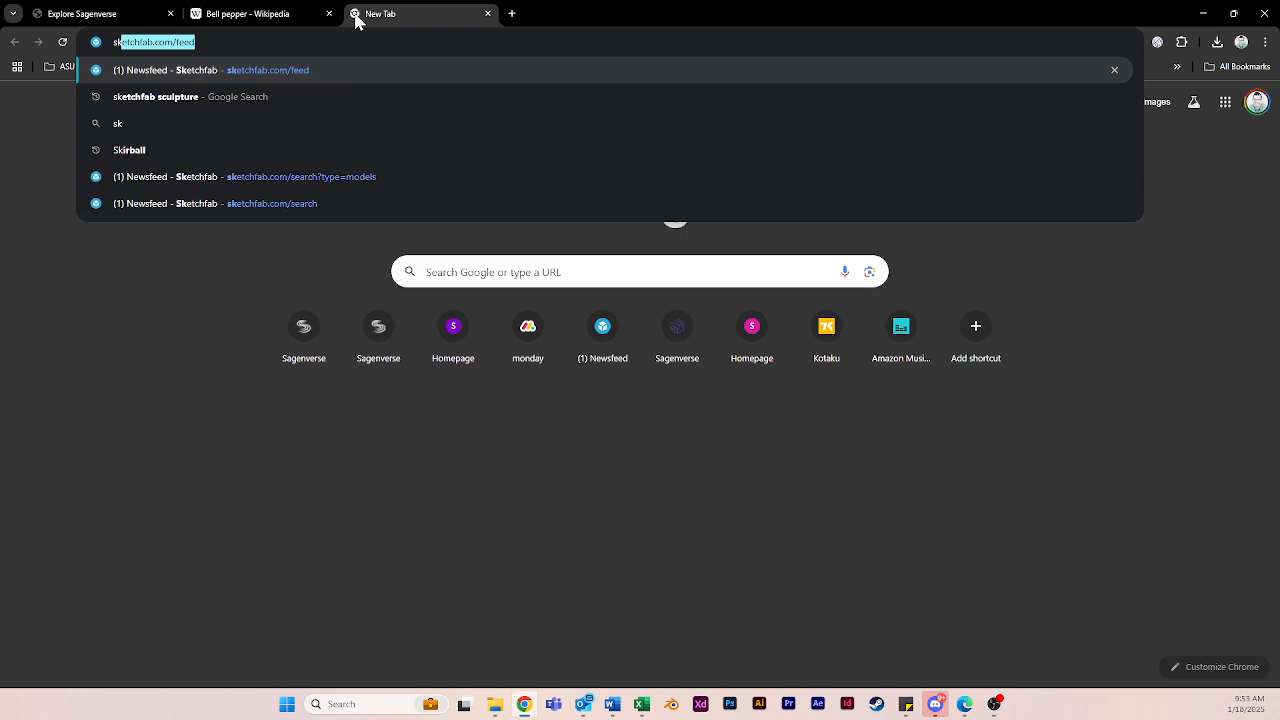
type("etchfab.c")
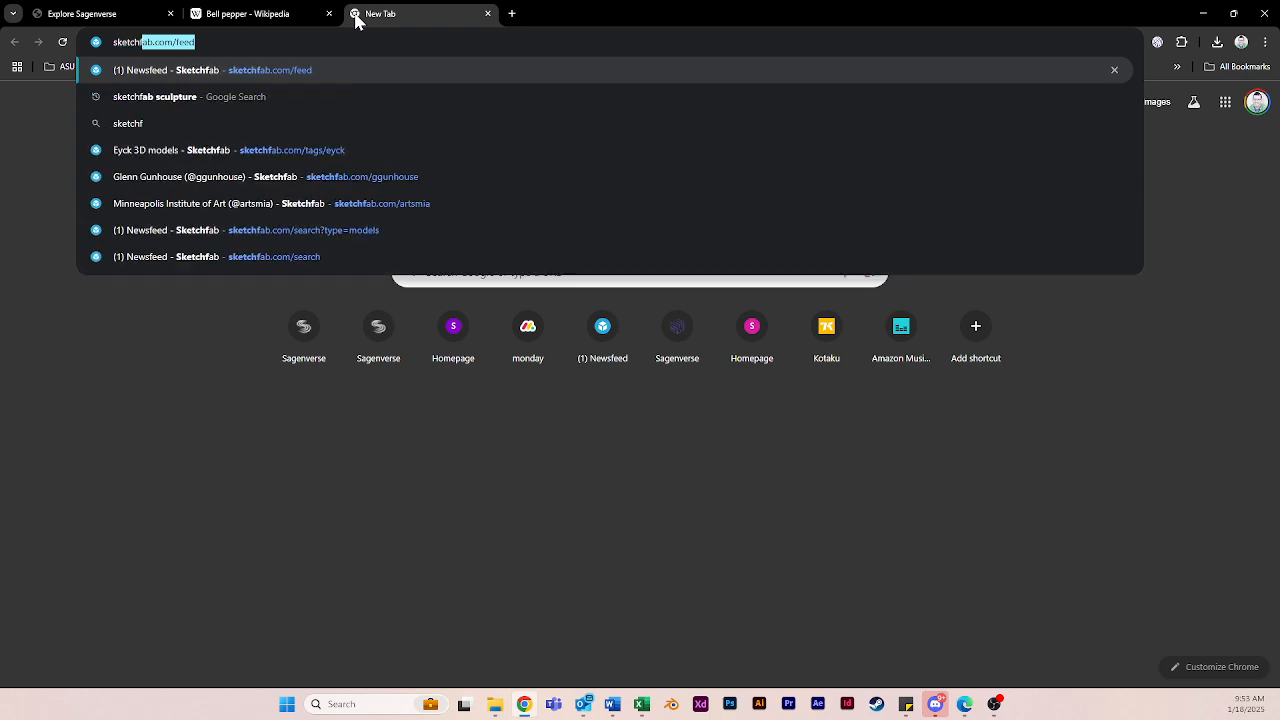
type("om")
key("Return")
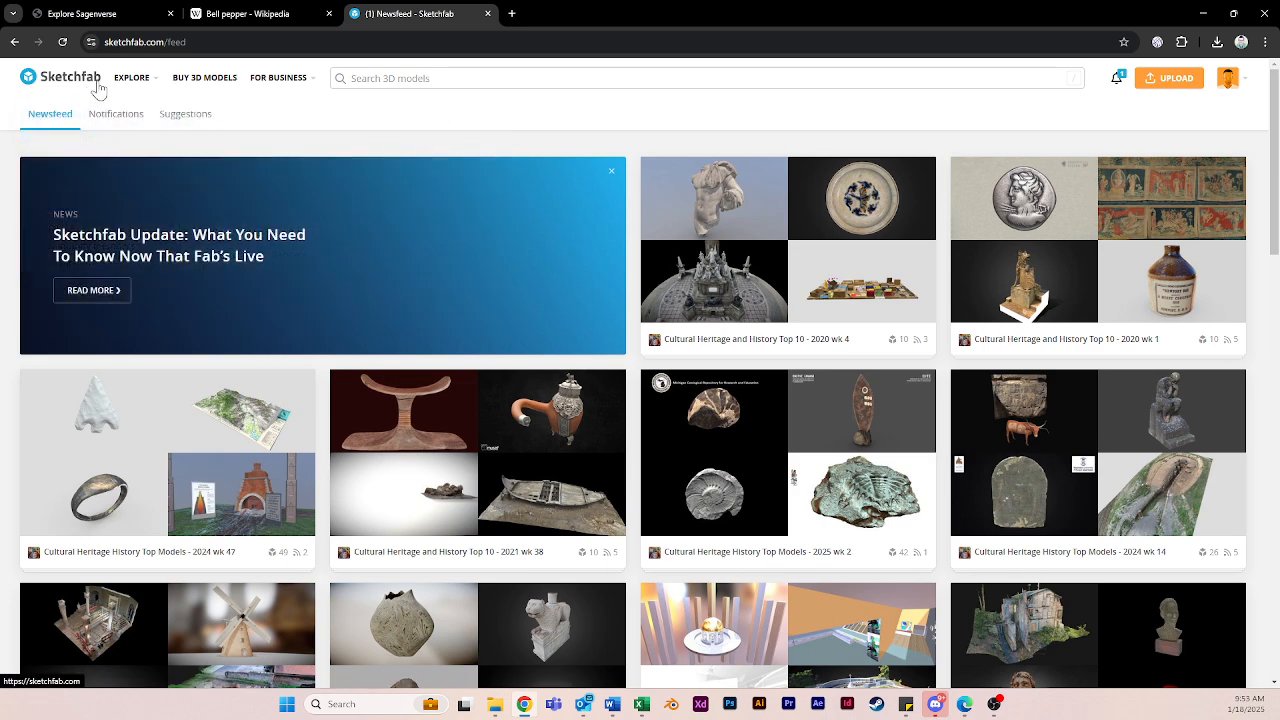
- Browse Sketchfab's downloadable 3D models and look over the listed results
mouse_move(122, 86)
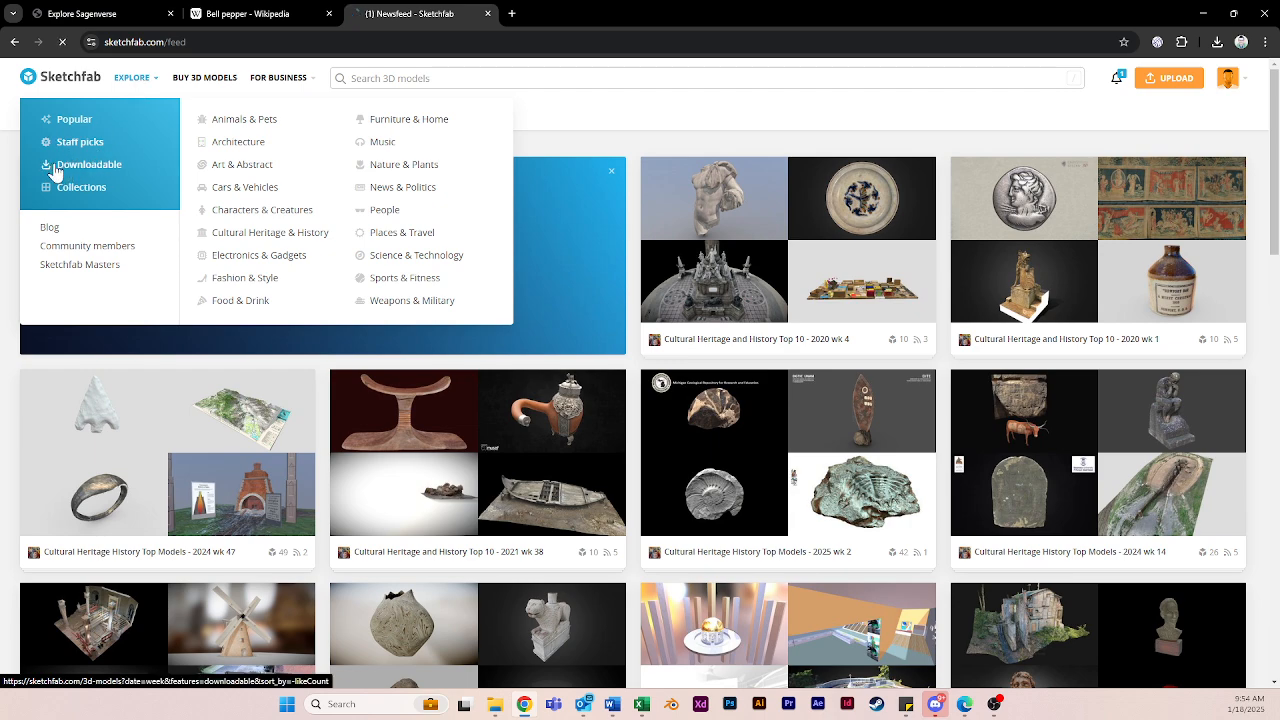
scroll(185, 245, "down", 2)
scroll(185, 245, "down", 3)
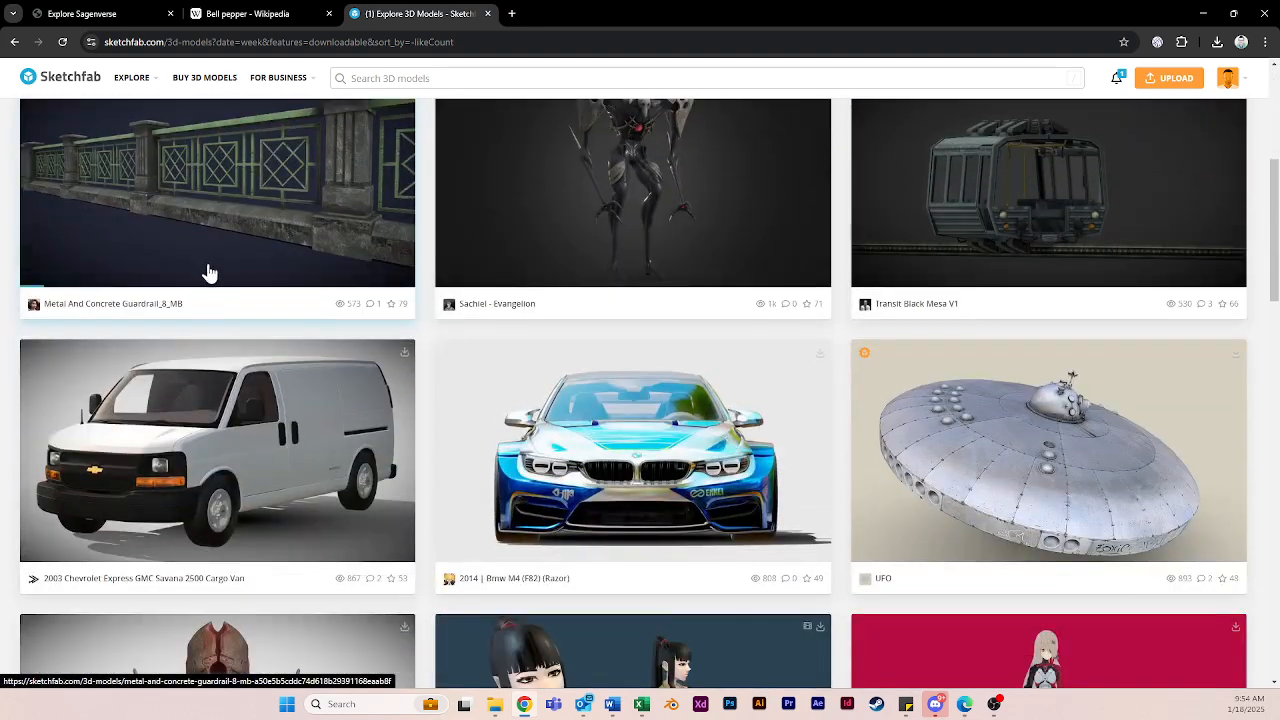
scroll(203, 270, "down", 4)
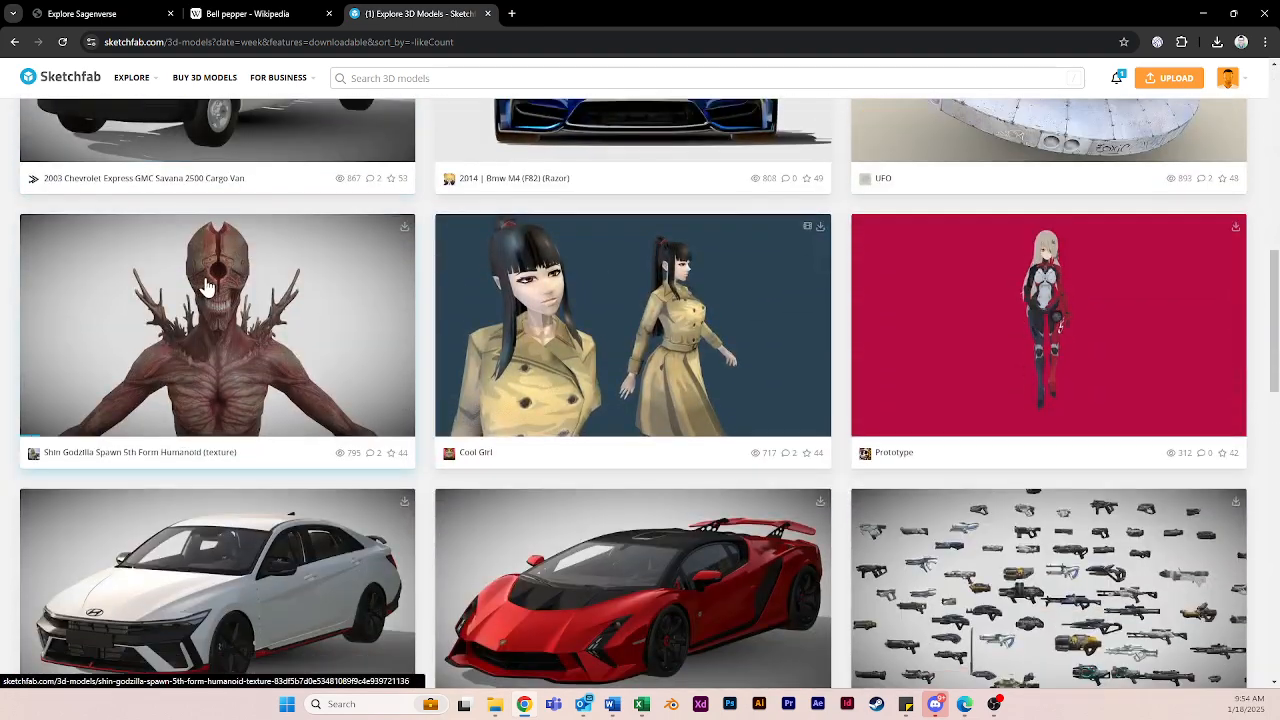
scroll(203, 287, "down", 4)
scroll(290, 347, "down", 5)
scroll(296, 349, "up", 1)
scroll(293, 350, "up", 15)
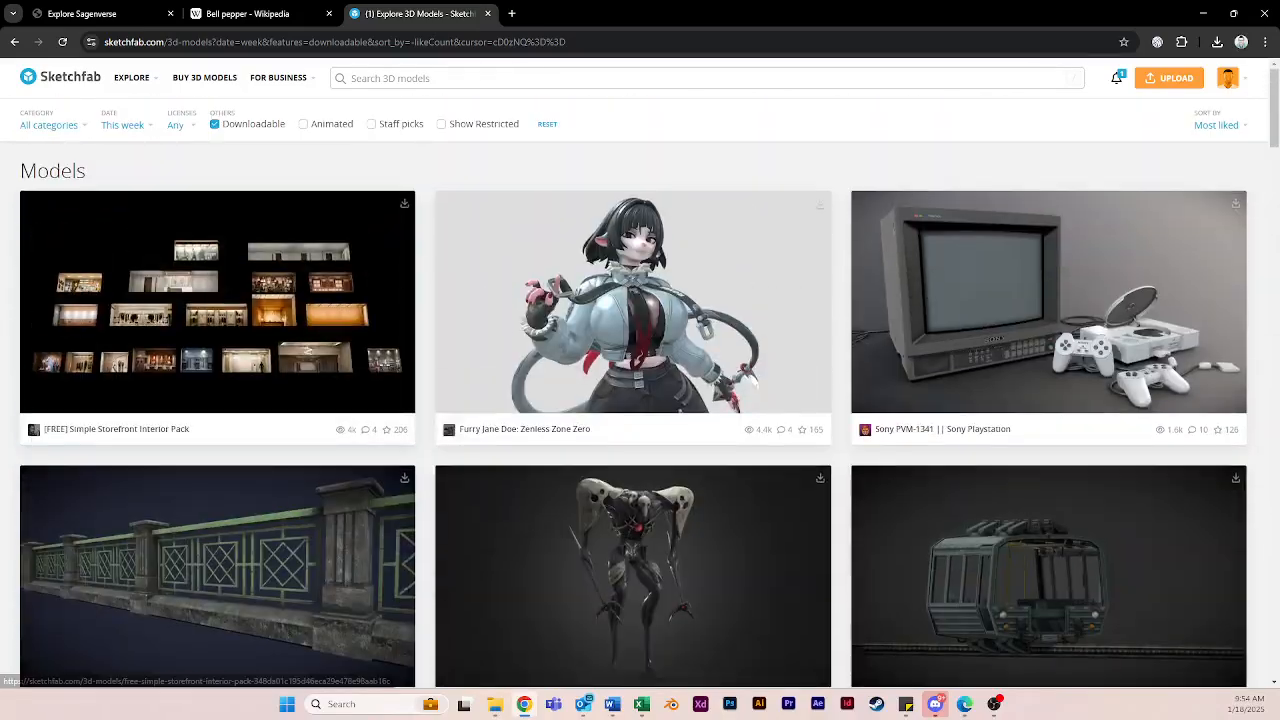
- Search Sketchfab for "bell pepper" and check the triangle count of the green-and-red Bell pepper model, closing its page when done
left_click(398, 76)
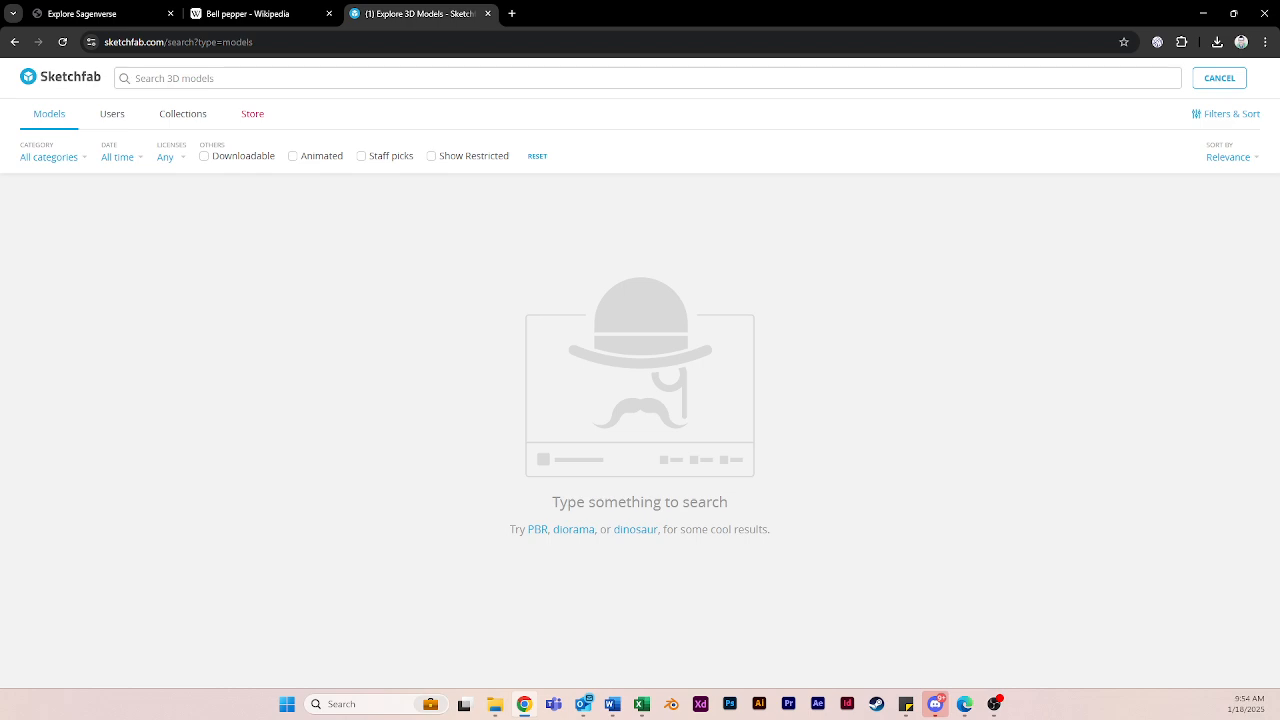
type("bell pepper")
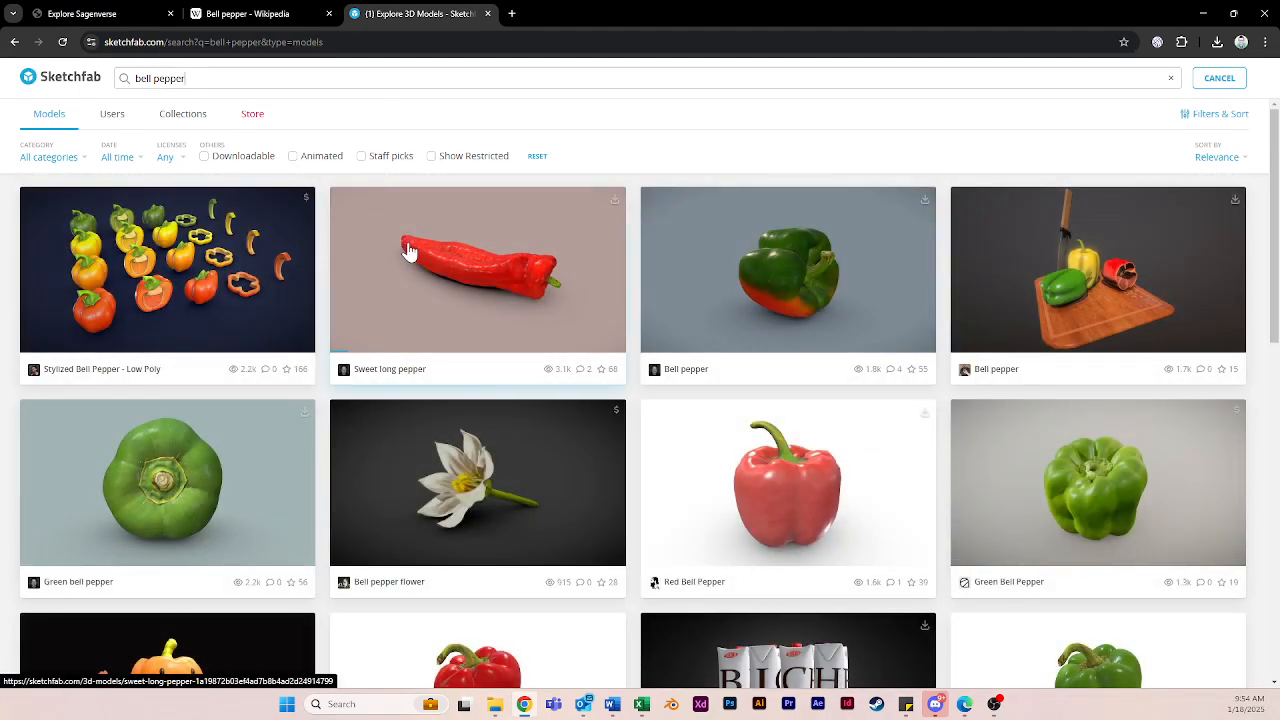
left_click(770, 296)
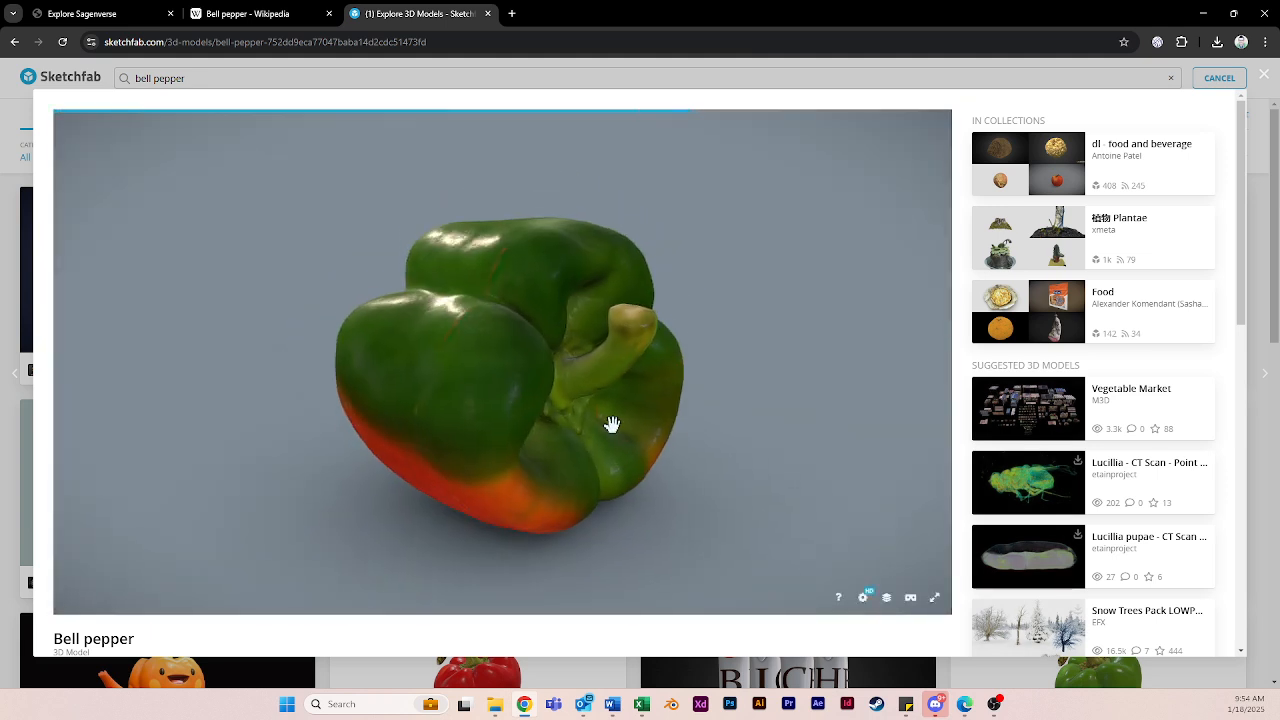
scroll(988, 558, "down", 2)
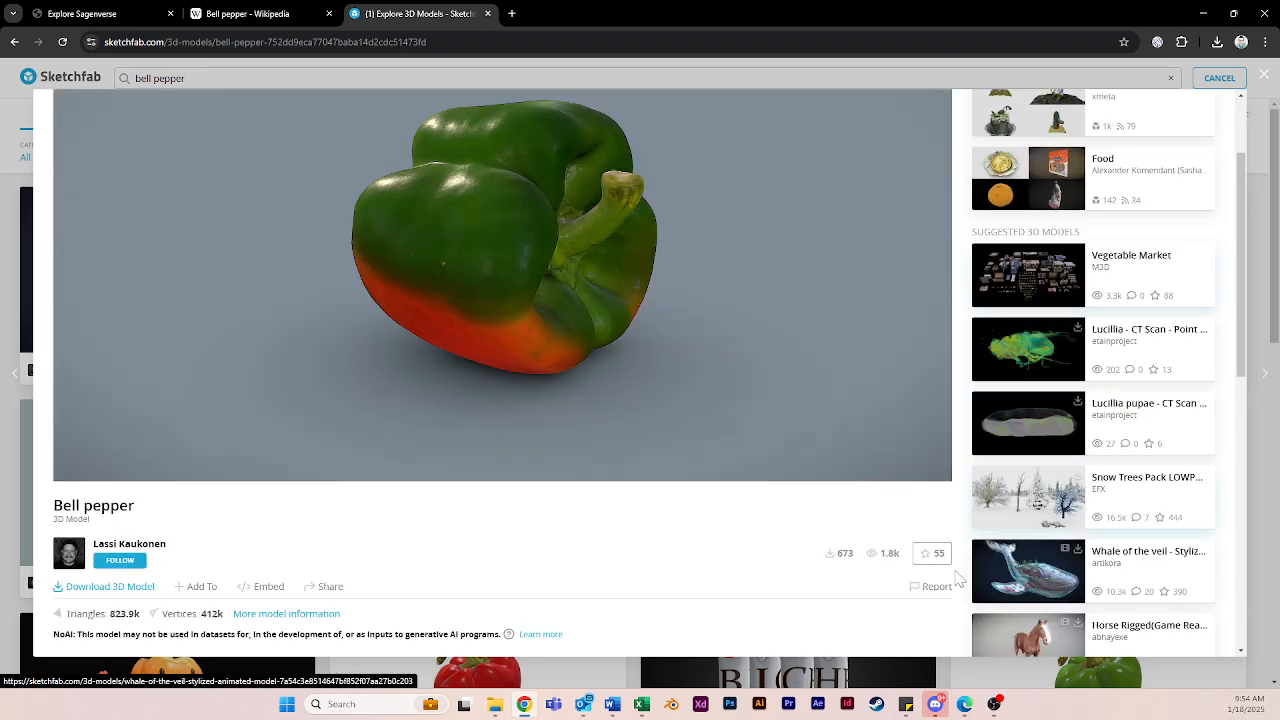
scroll(668, 560, "down", 1)
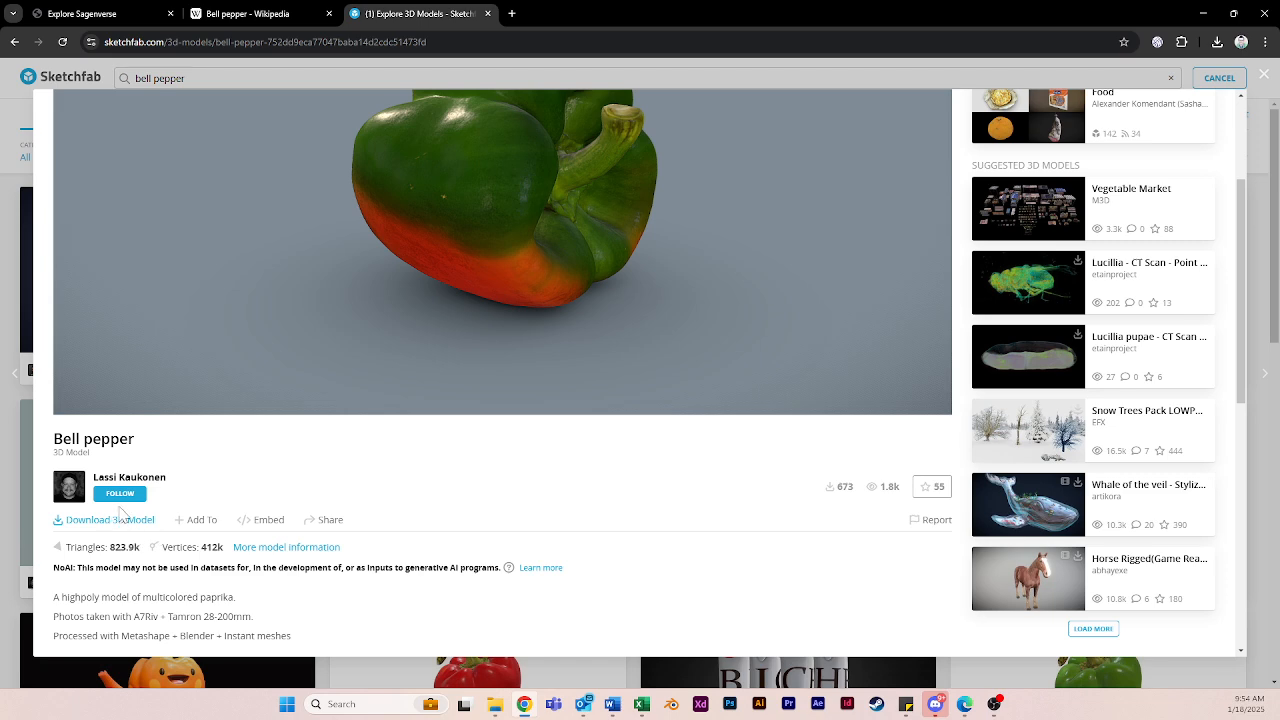
left_click_drag(107, 547, 147, 547)
scroll(746, 420, "up", 1)
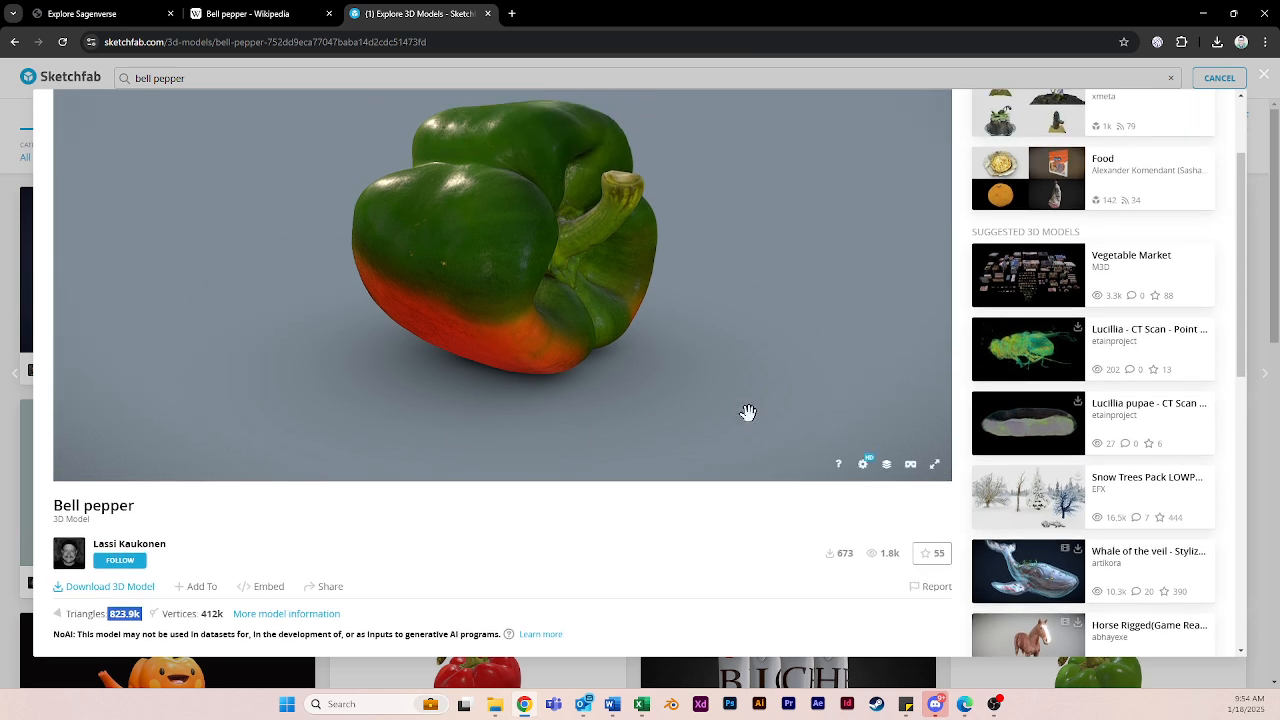
left_click(1264, 80)
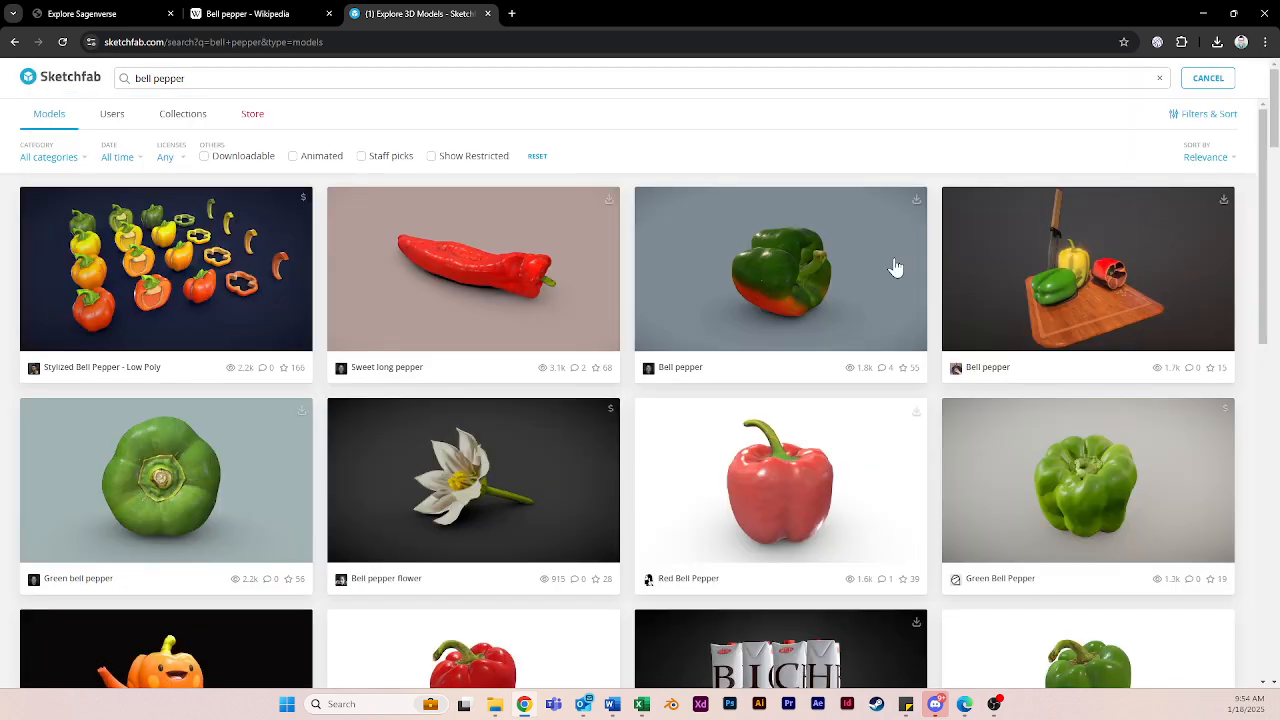
- Open the Red Bell Pepper model, check its triangle count and inspect its 3D preview
scroll(786, 409, "down", 1)
left_click(788, 408)
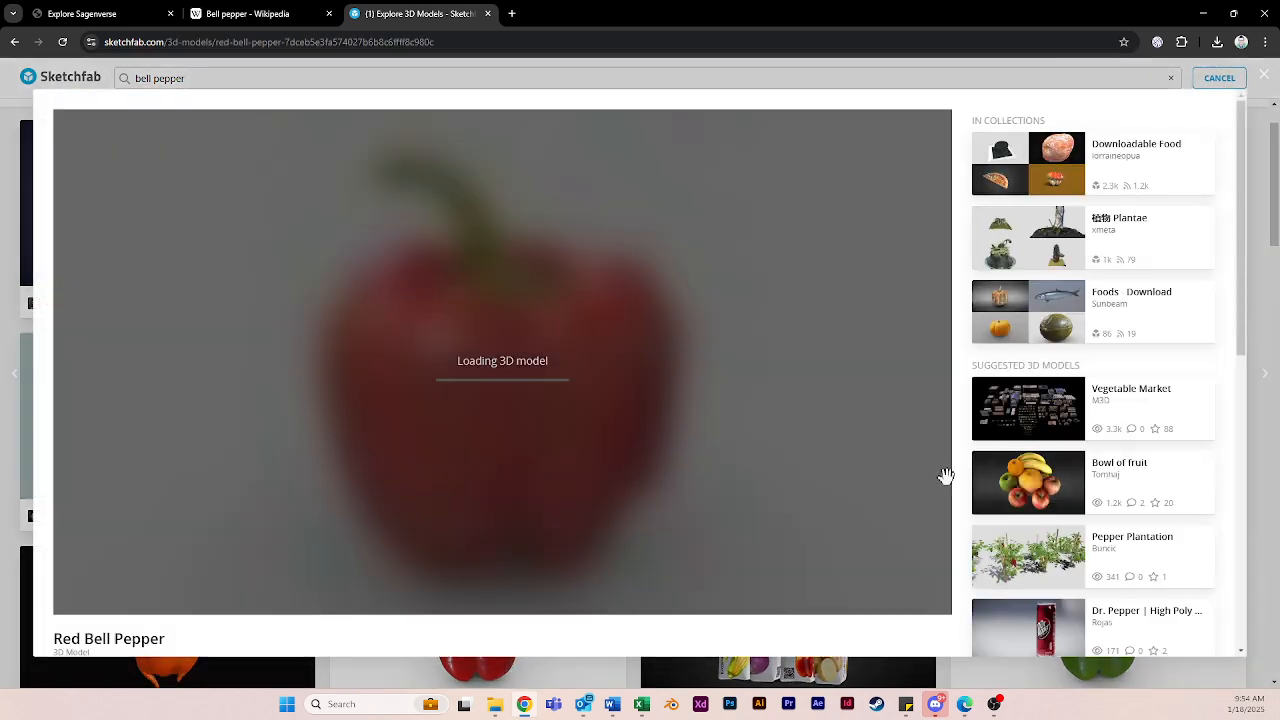
scroll(1010, 460, "down", 2)
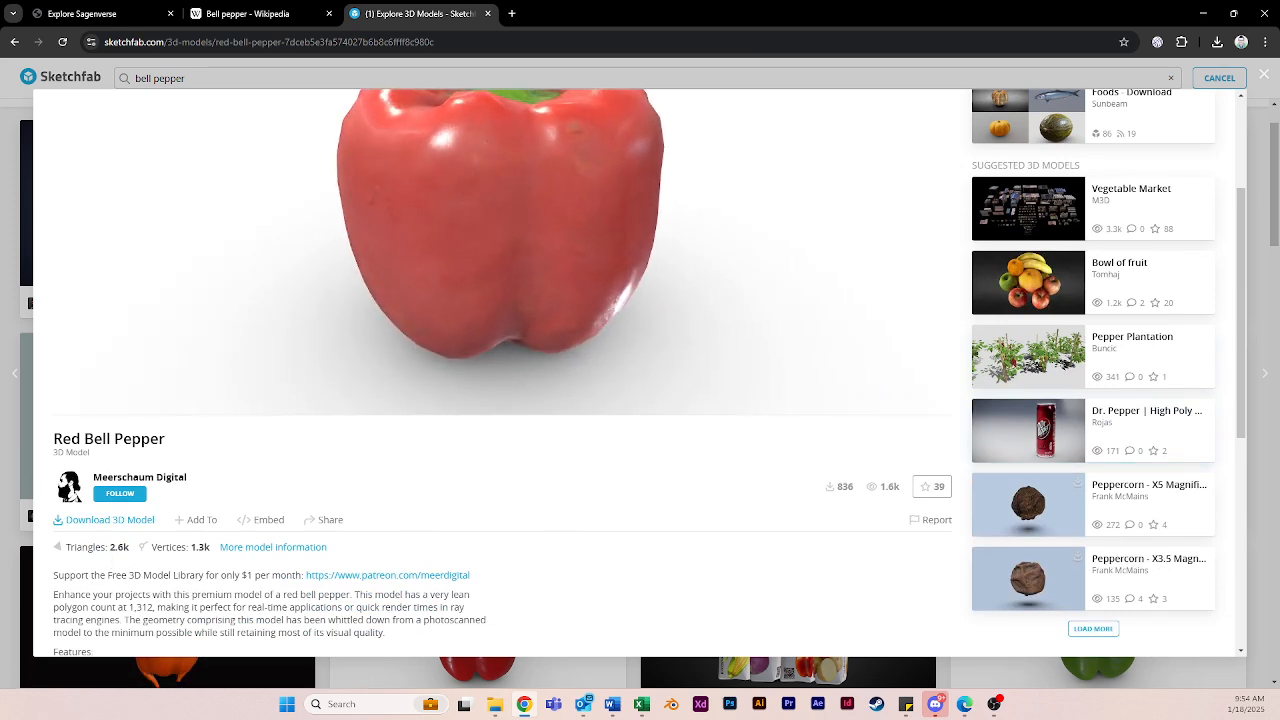
left_click_drag(55, 555, 124, 548)
scroll(365, 520, "up", 1)
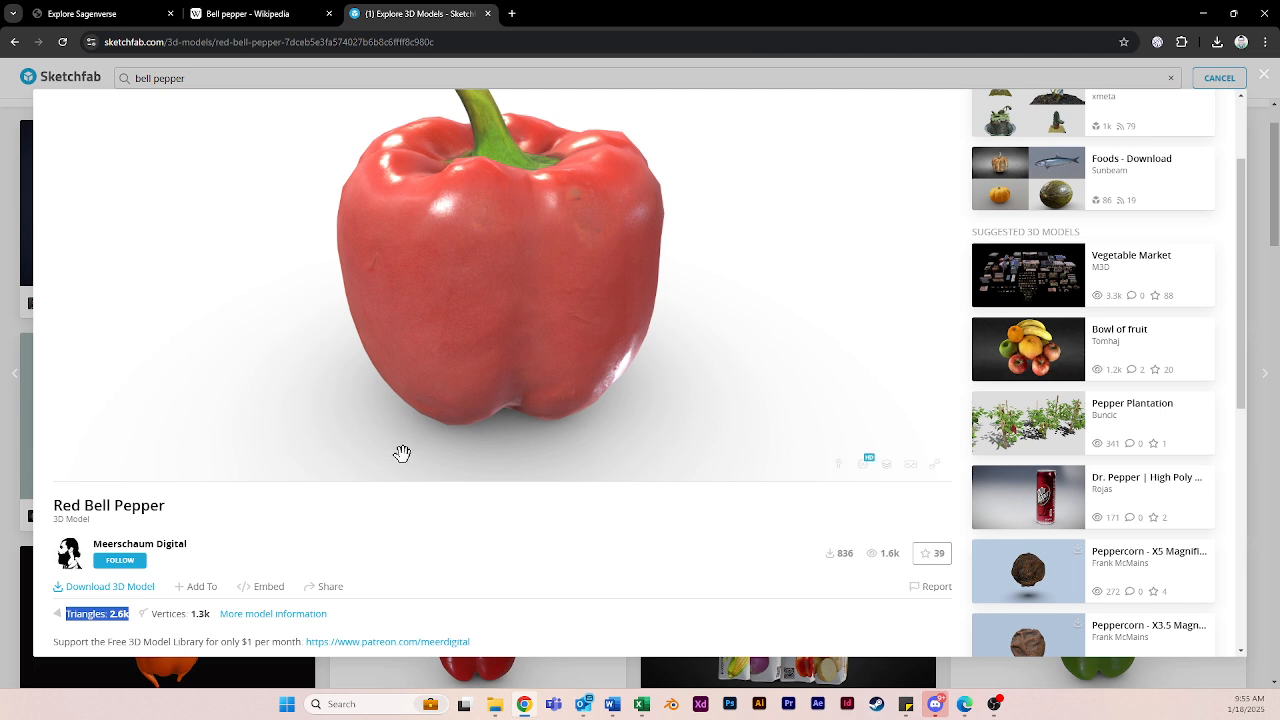
left_click_drag(440, 434, 570, 388)
right_click_drag(570, 388, 573, 380)
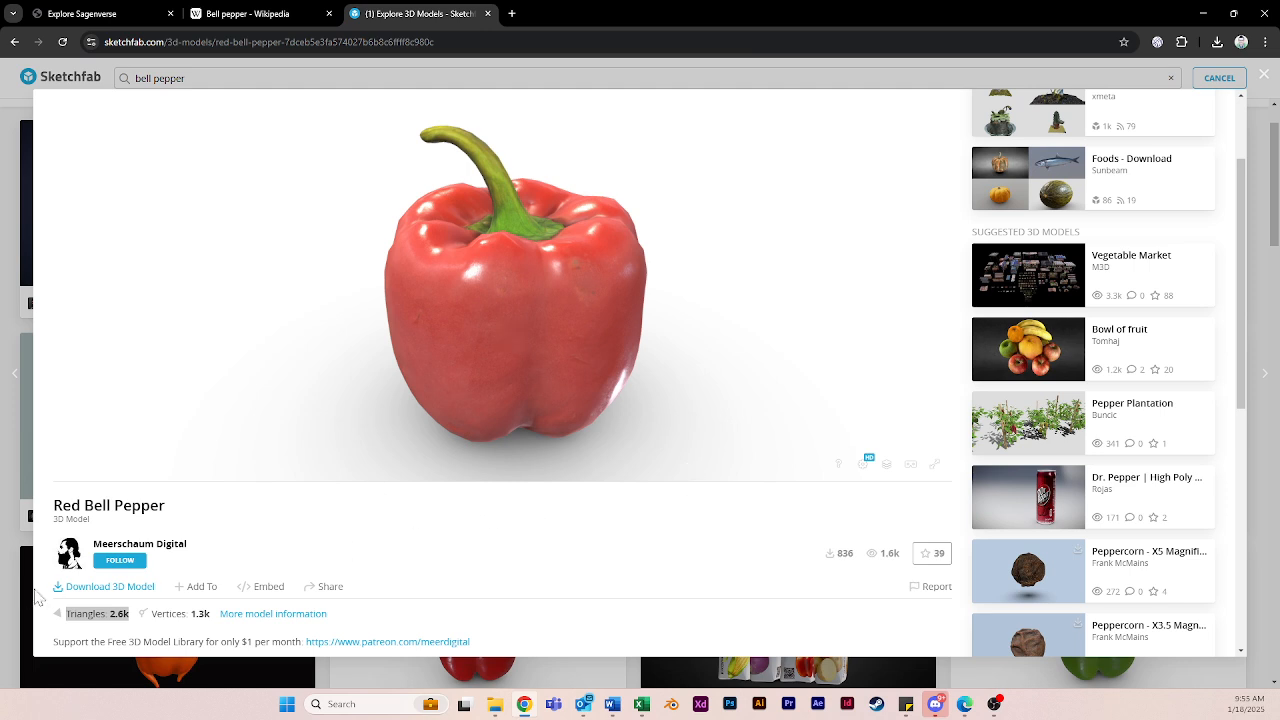
- Review the download formats for the Red Bell Pepper model and download the GLB version with the 1k texture size
left_click(90, 586)
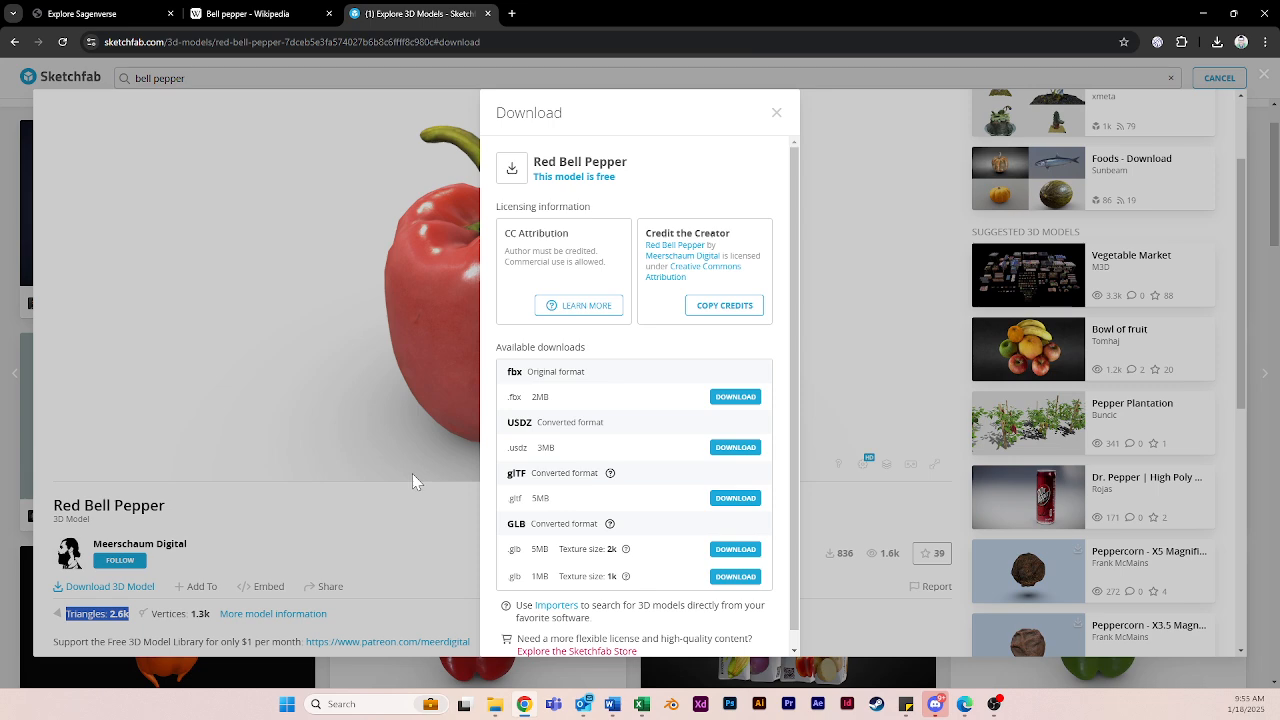
left_click_drag(506, 530, 601, 528)
left_click(665, 537)
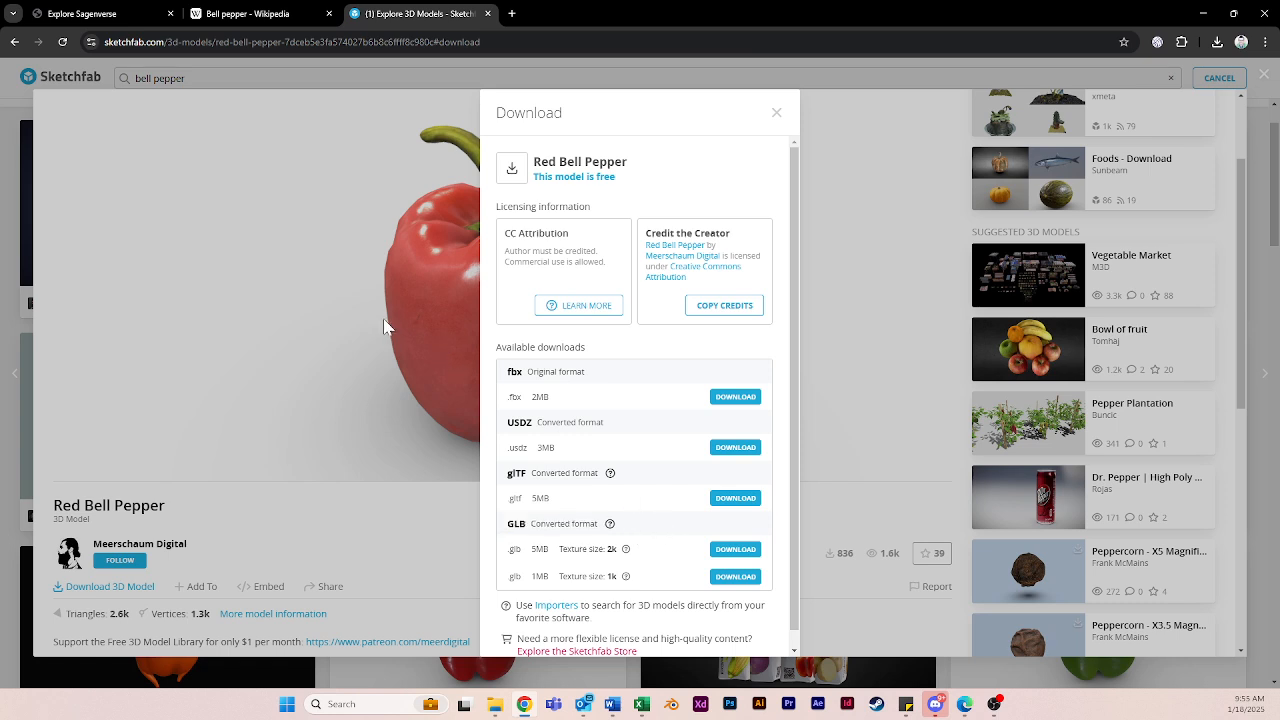
left_click_drag(506, 549, 619, 554)
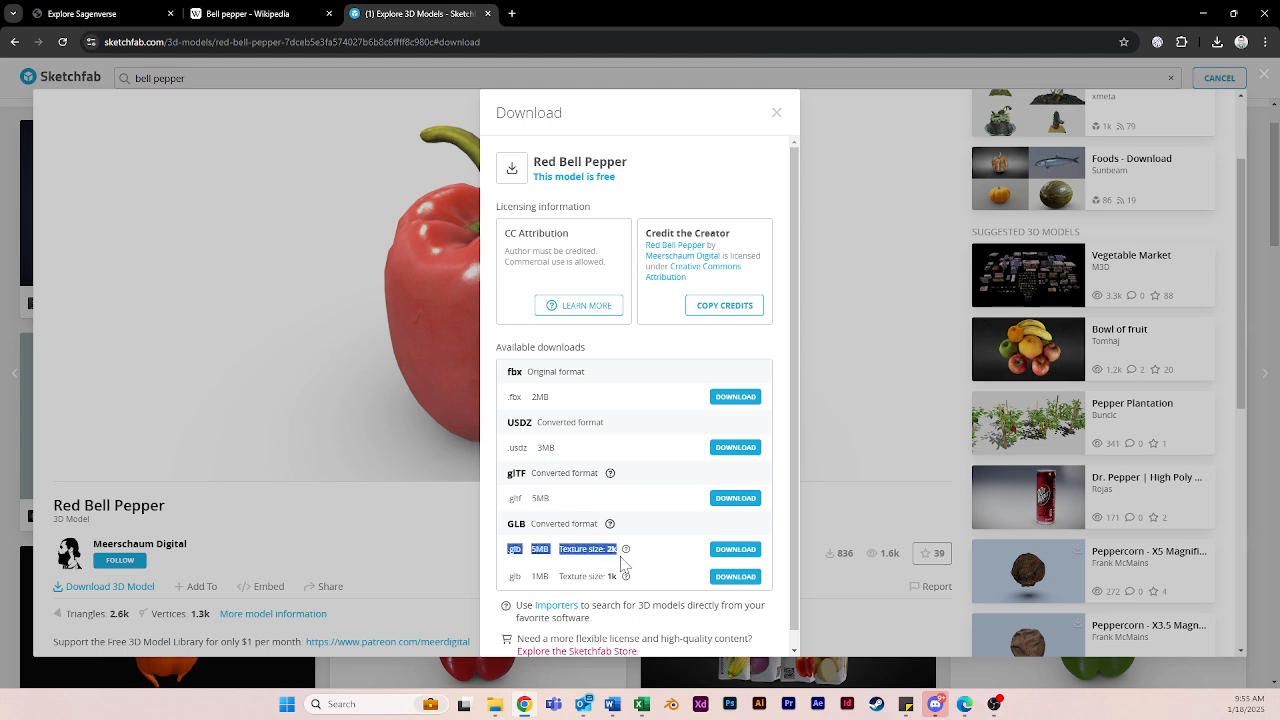
left_click(628, 566)
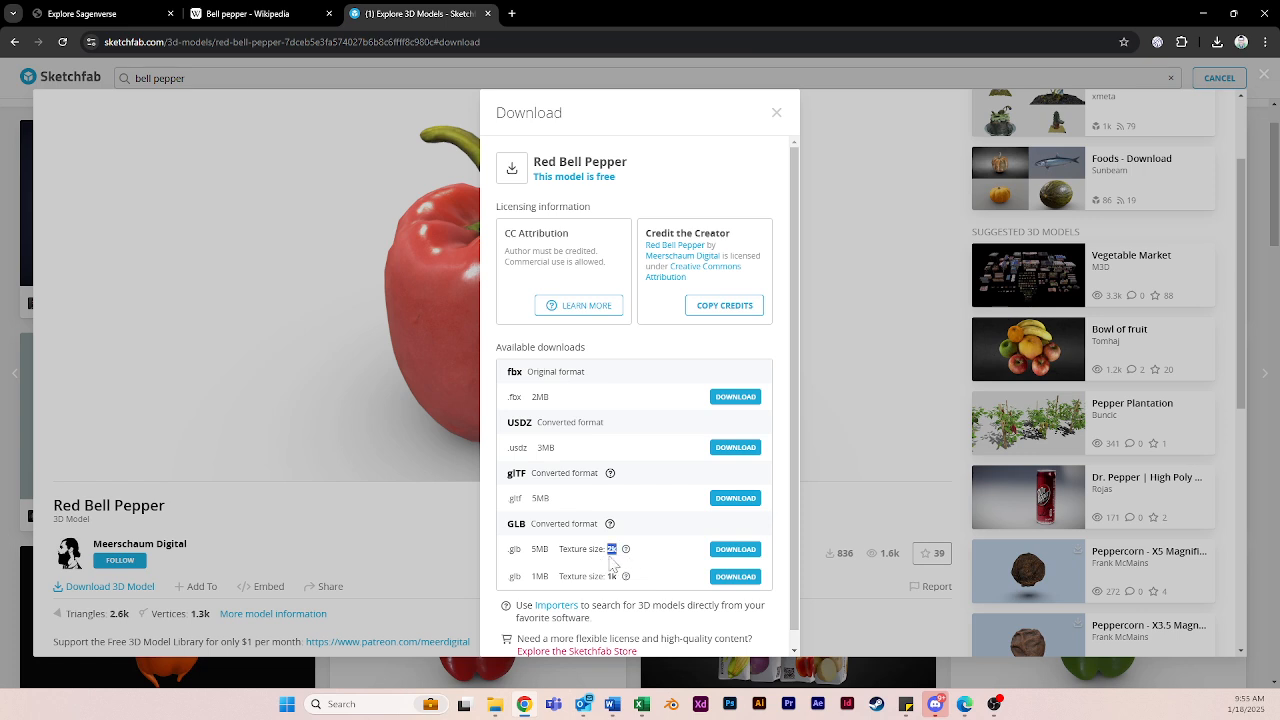
left_click(650, 562)
left_click_drag(507, 550, 622, 551)
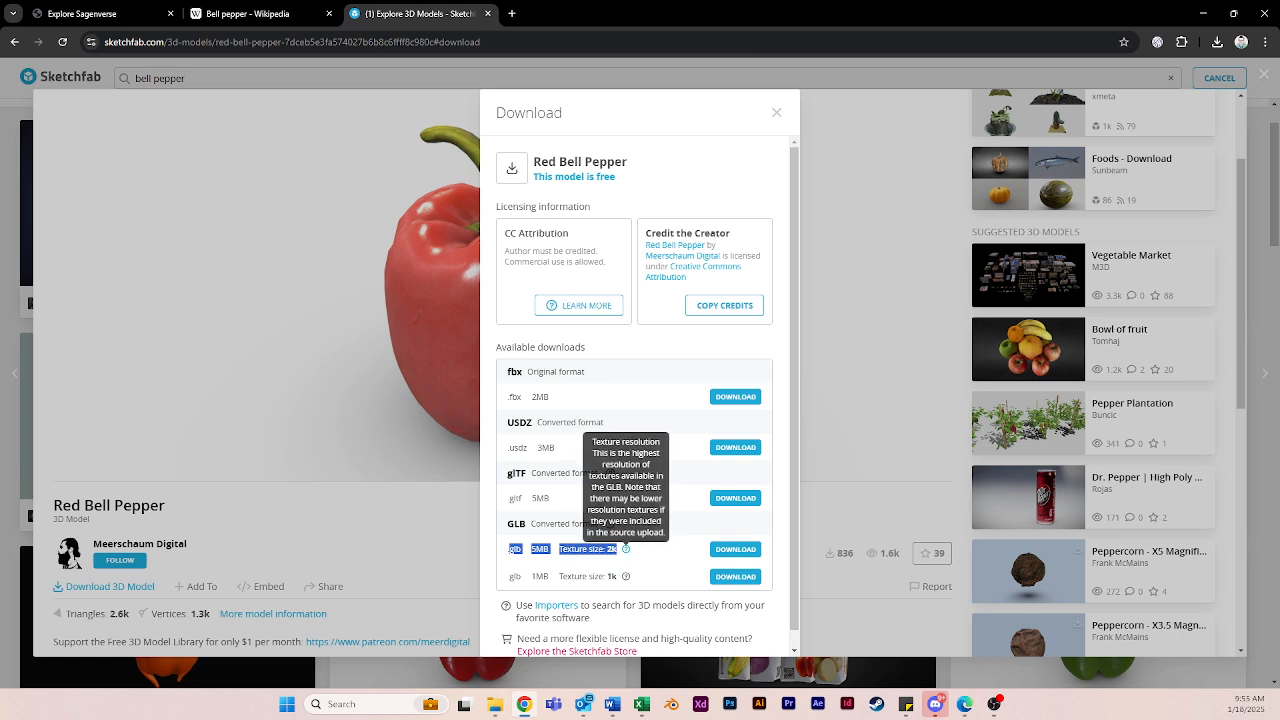
left_click(619, 554)
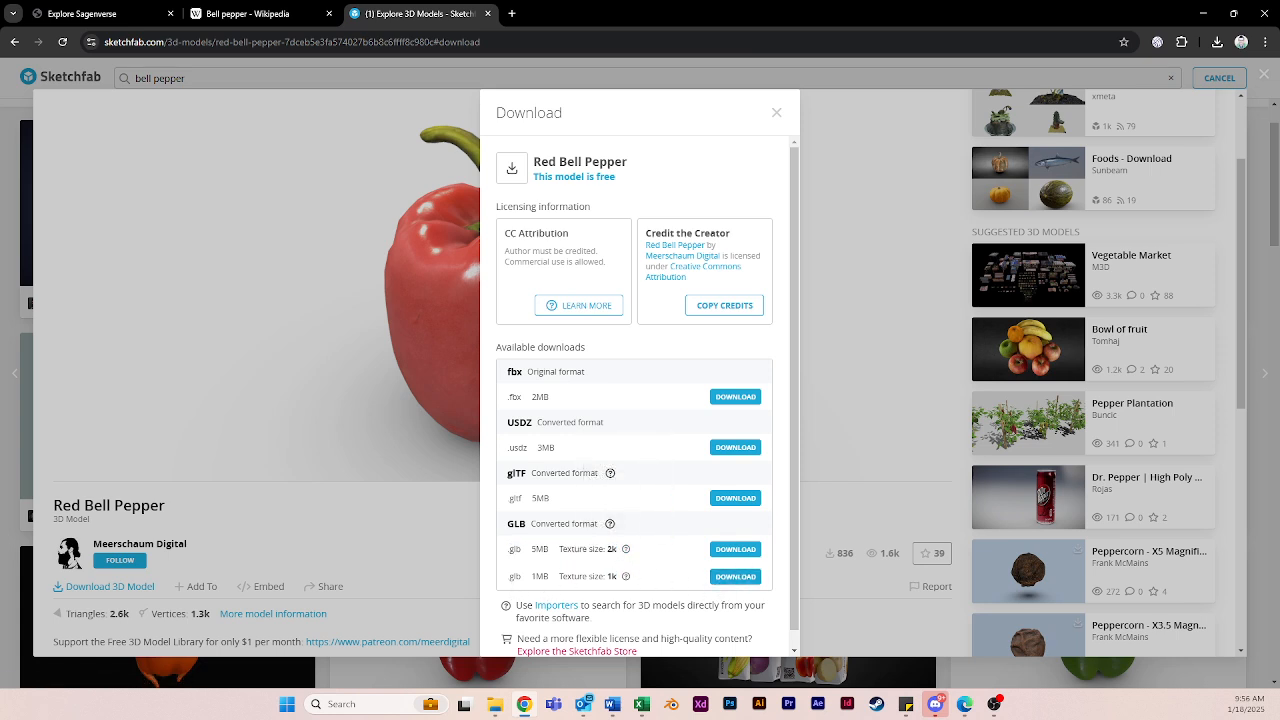
left_click(740, 583)
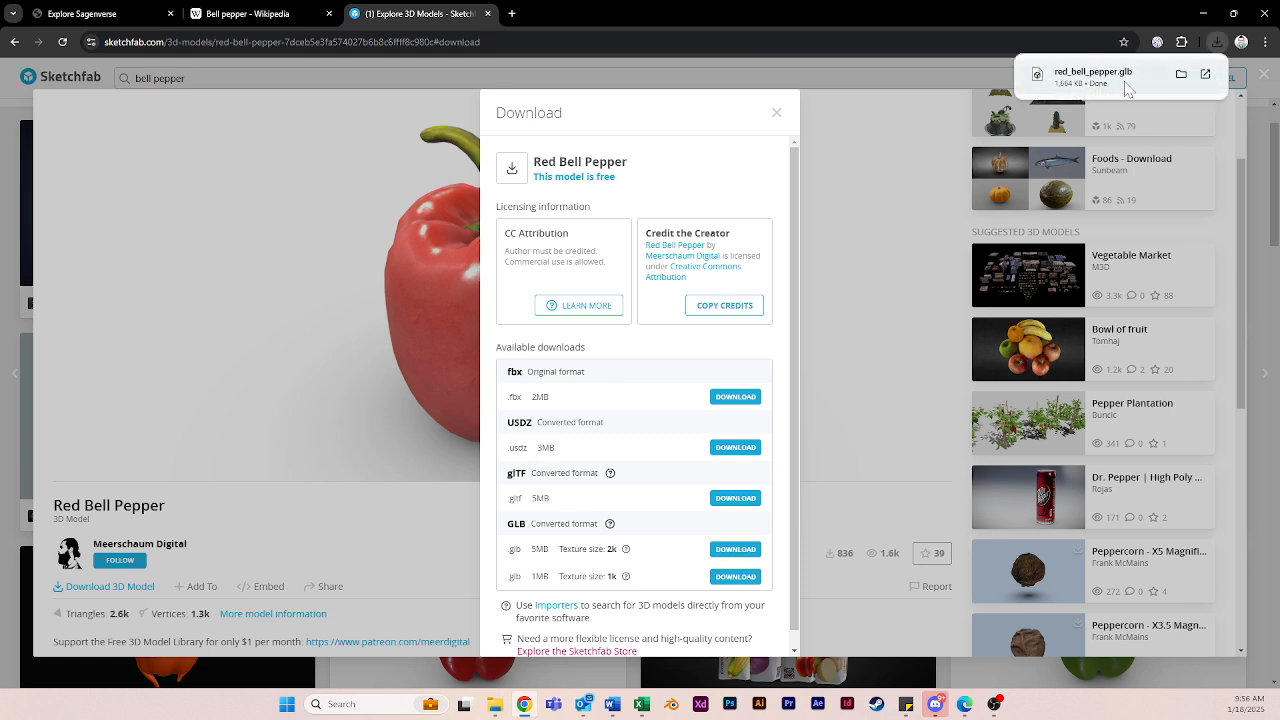
left_click(776, 112)
- Return to the Sagenverse room and upload red_bell_pepper.glb from the Downloads folder to its files
left_click(114, 20)
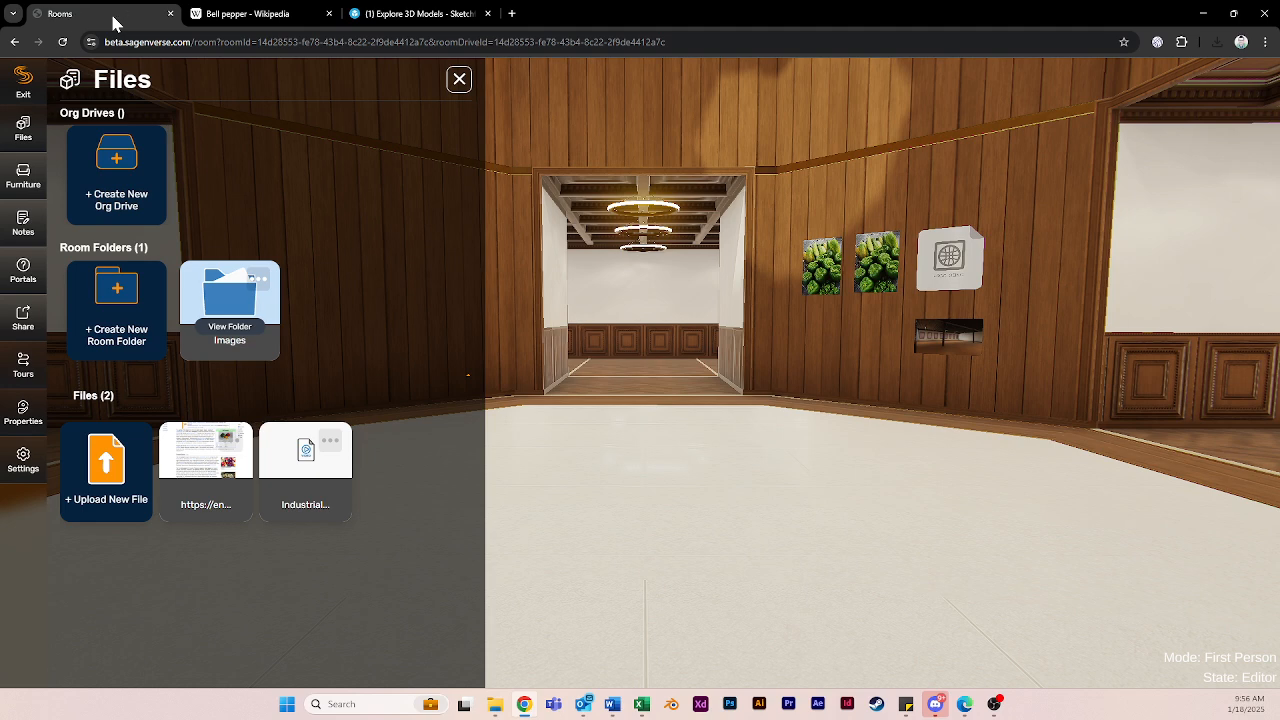
left_click(127, 485)
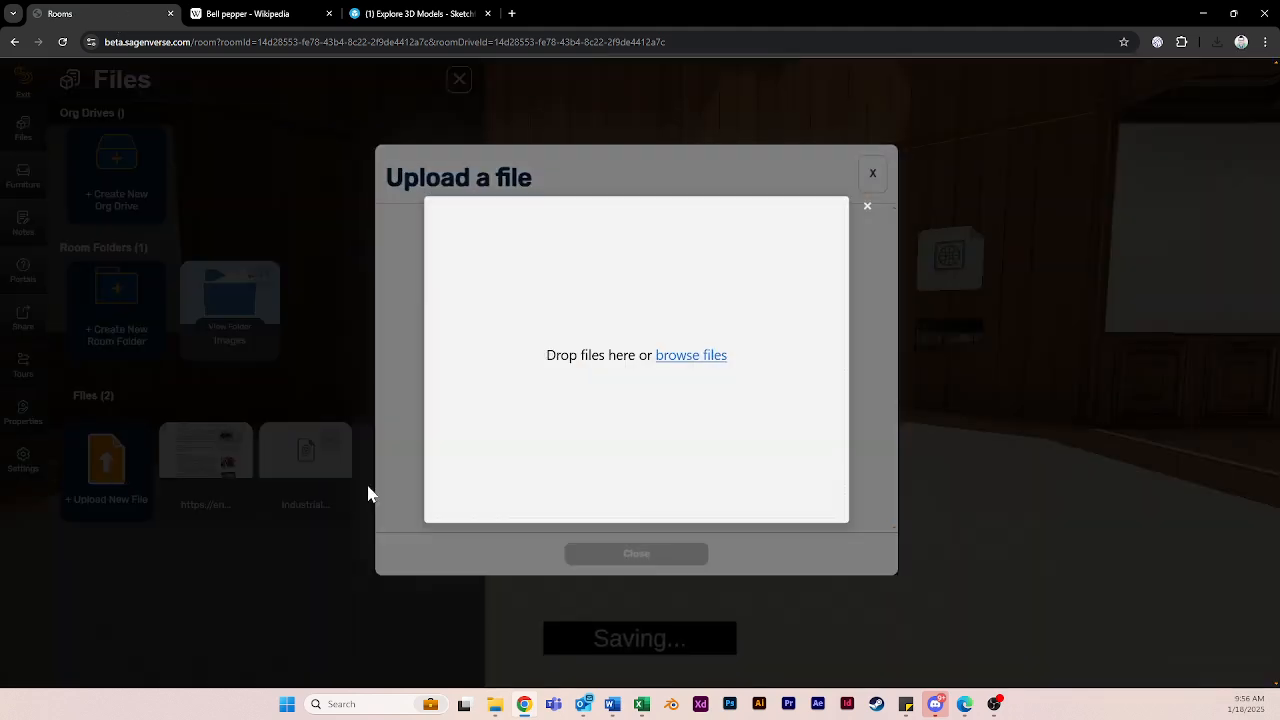
left_click(698, 364)
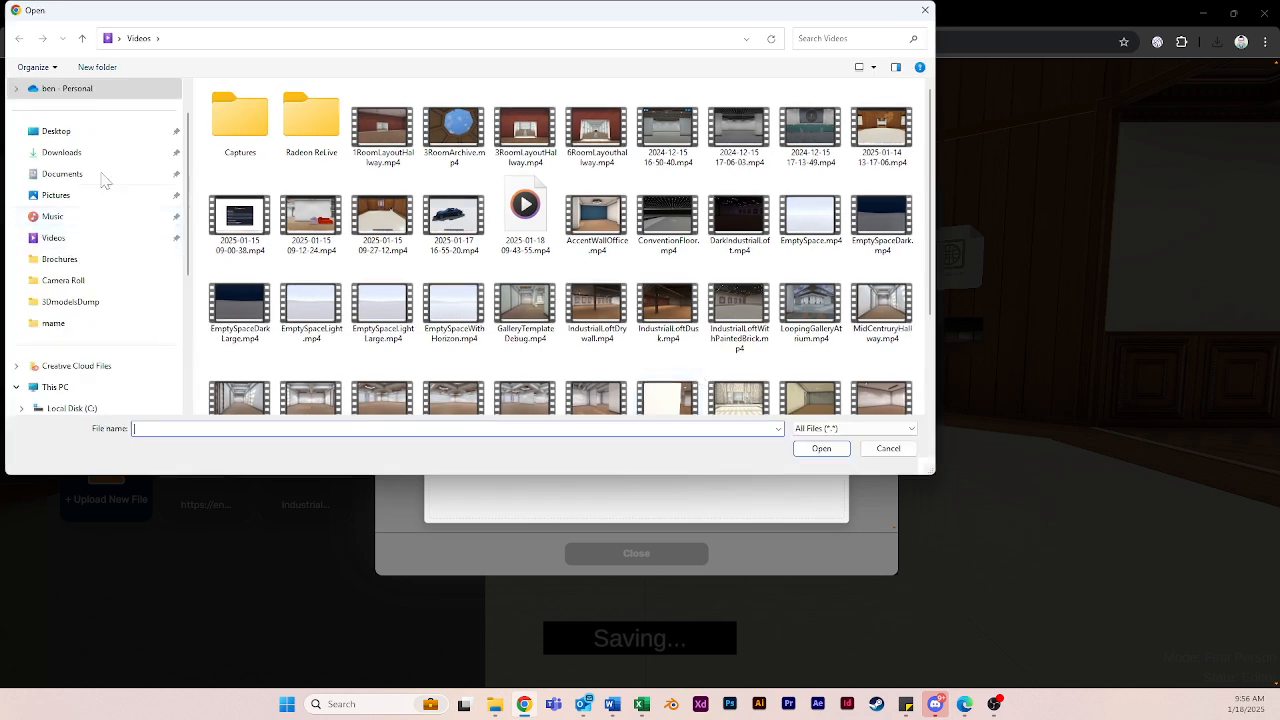
left_click(70, 155)
left_click(265, 126)
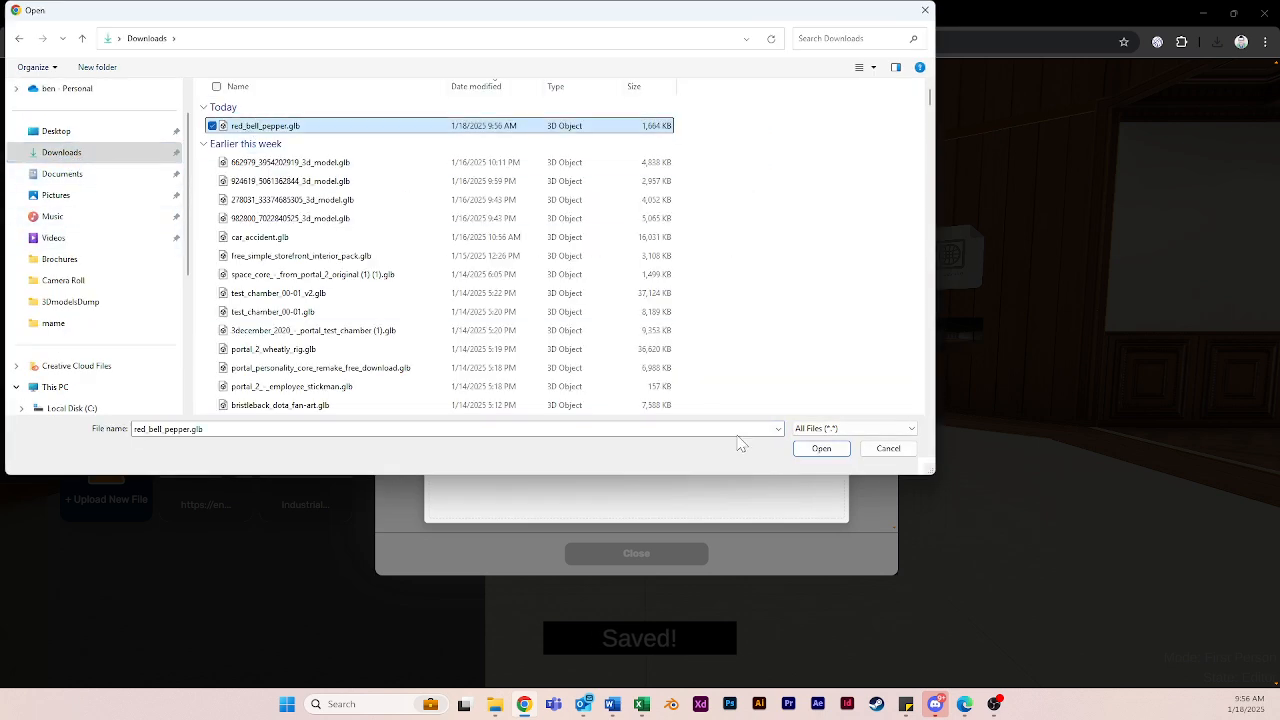
left_click(821, 448)
left_click(472, 502)
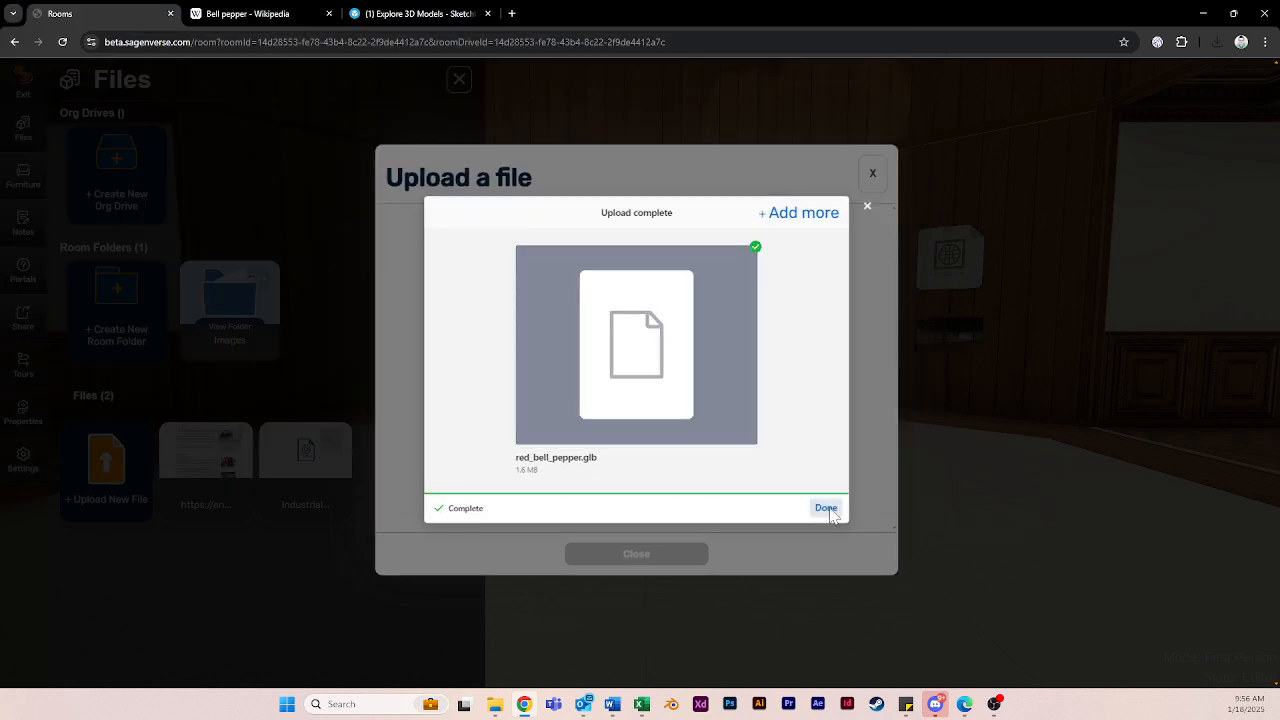
left_click(829, 512)
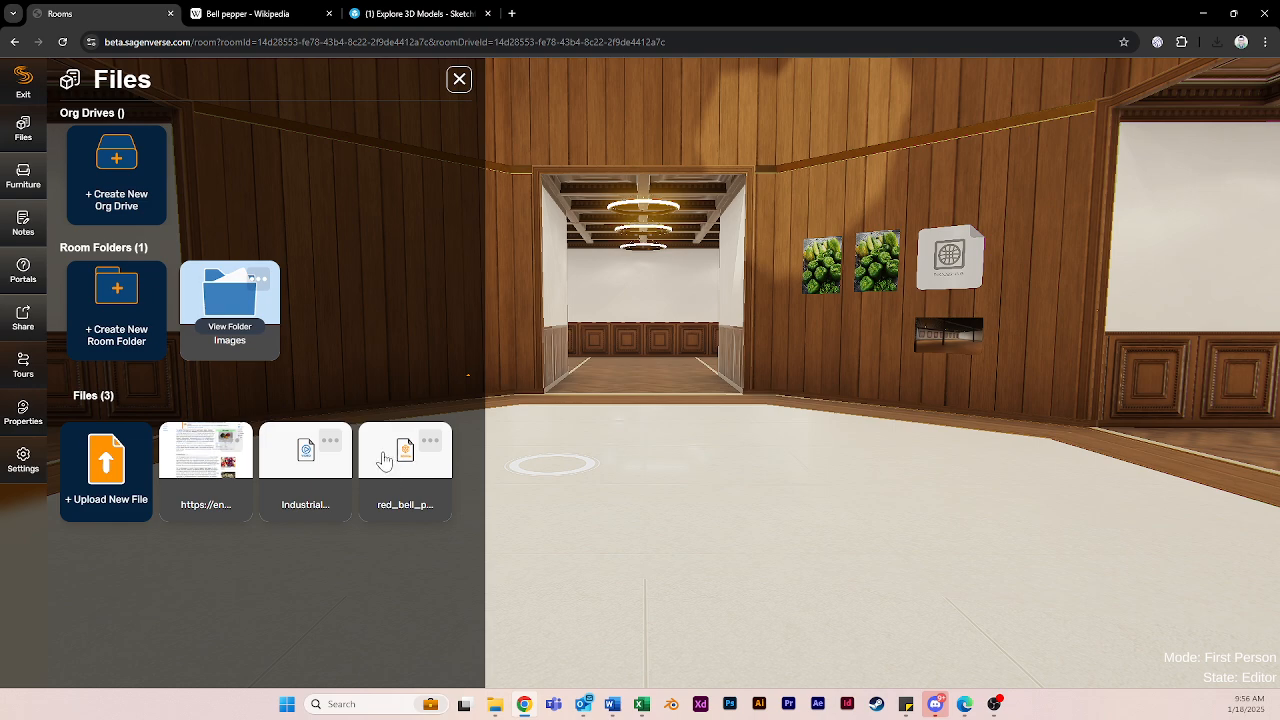
- Place red_bell_pepper.glb on the room's floor and move it to the side of the doorway away from the wall images
left_click_drag(390, 457, 748, 495)
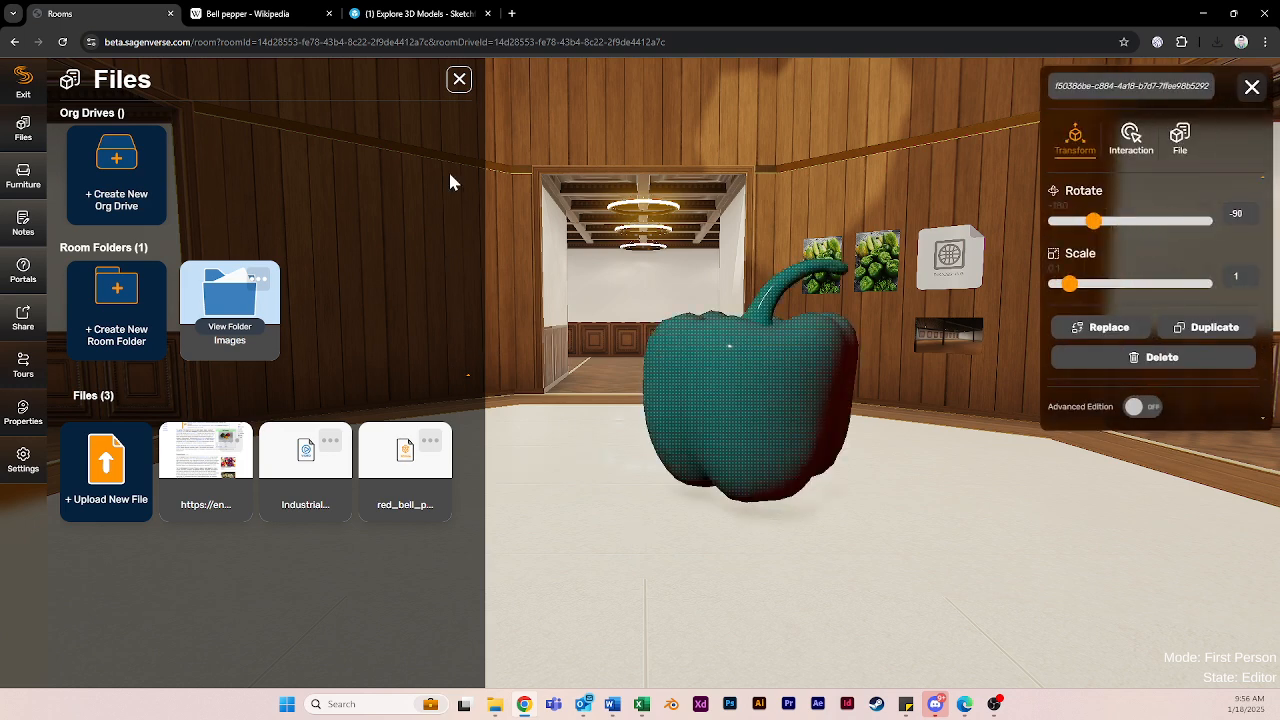
left_click(459, 80)
left_click(629, 434)
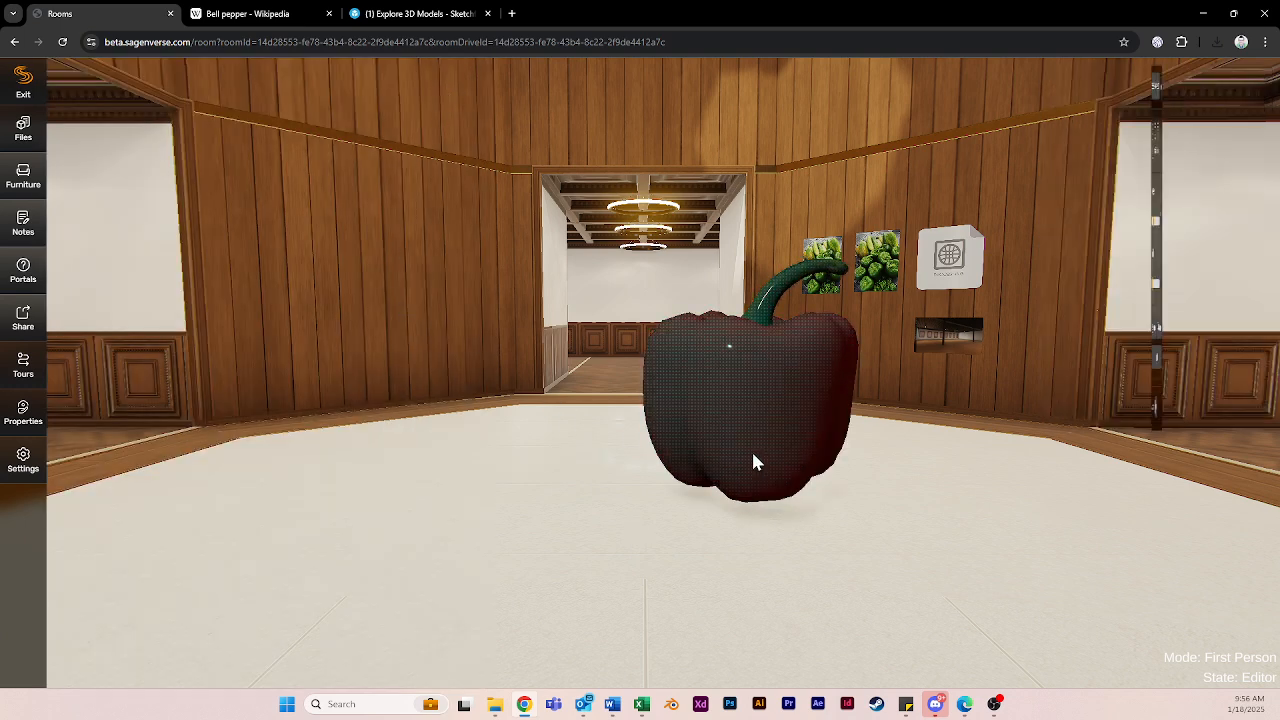
left_click(743, 455)
left_click_drag(650, 477, 366, 493)
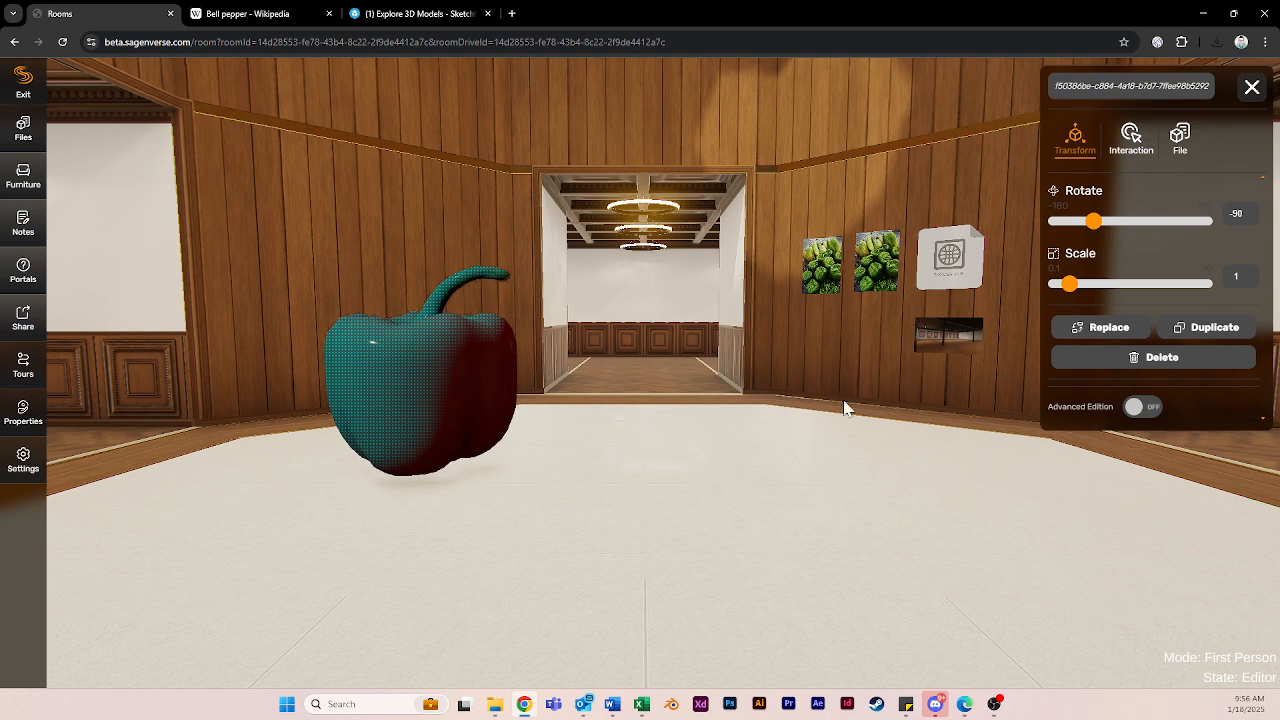
- Set the bell pepper's scale to 1.01 and rotation to -61, and move it back closer to the wood-panelled wall
mouse_move(1073, 297)
left_mouse_down()
mouse_move(1059, 296)
mouse_move(1070, 298)
left_mouse_up()
left_click_drag(1093, 222, 1105, 222)
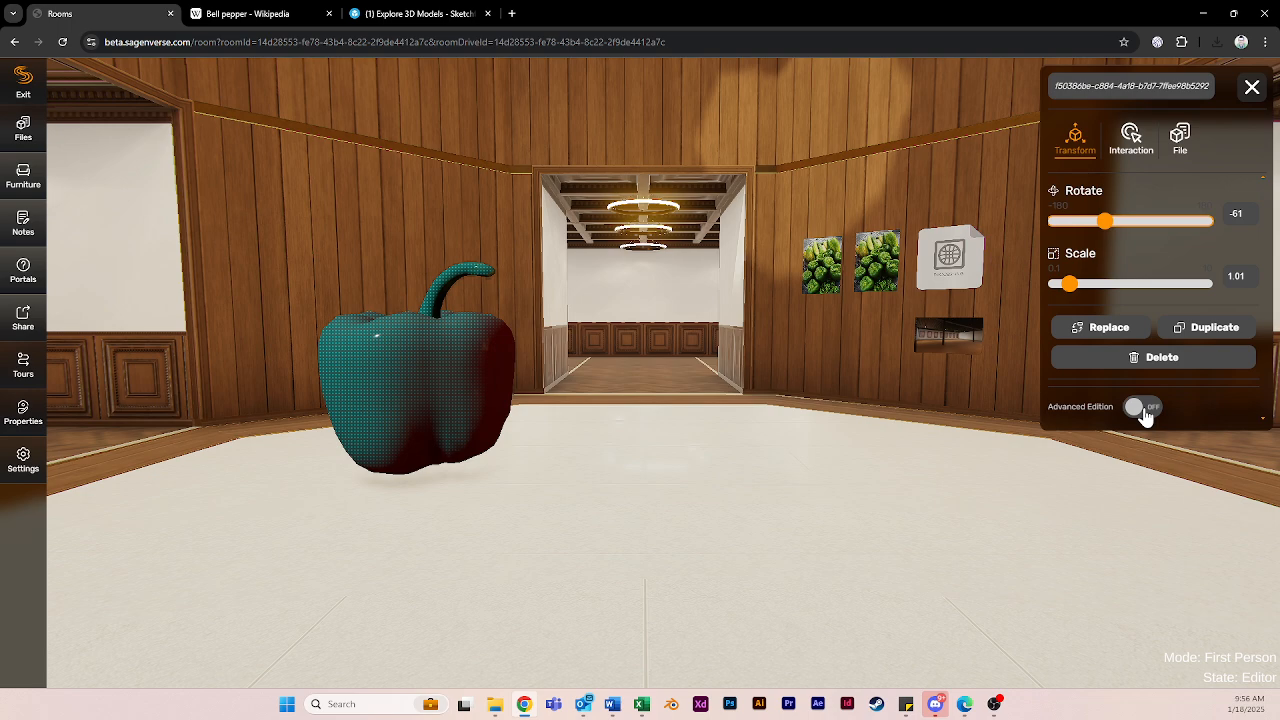
left_click_drag(410, 392, 474, 392)
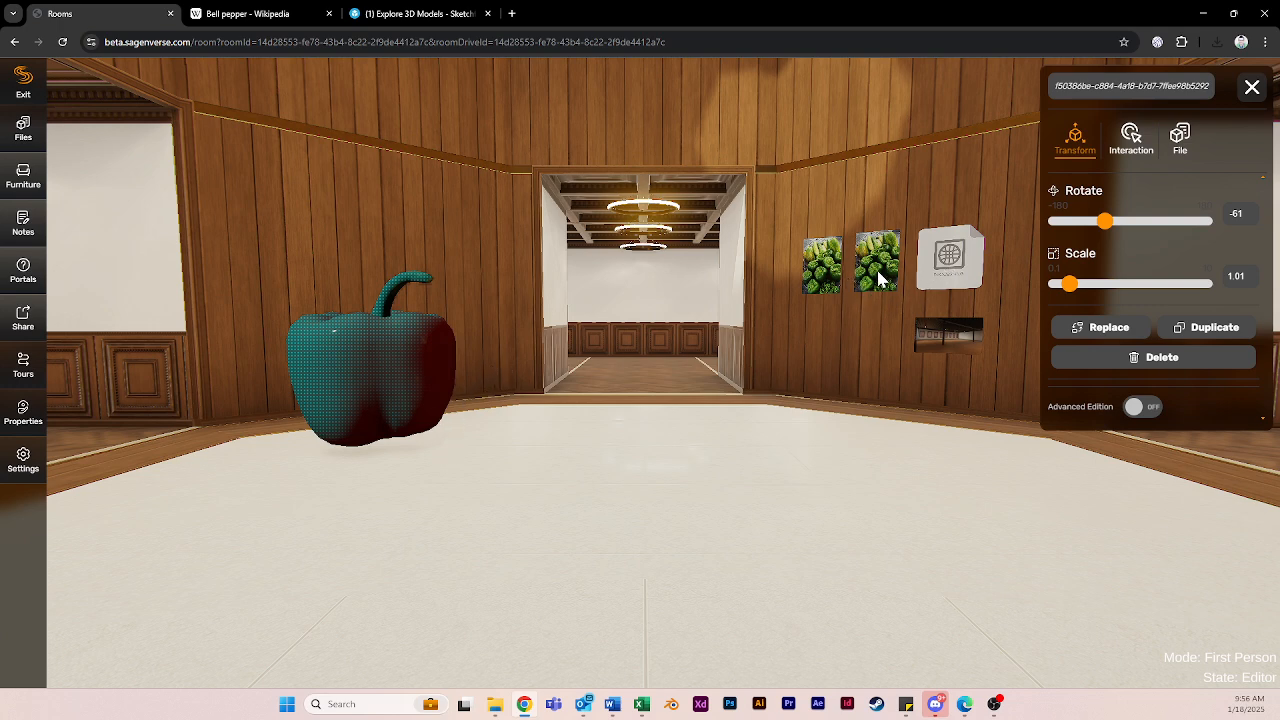
- Examine the bell pepper's file options, and walk through the model and back to test it without player collision
left_click(1180, 140)
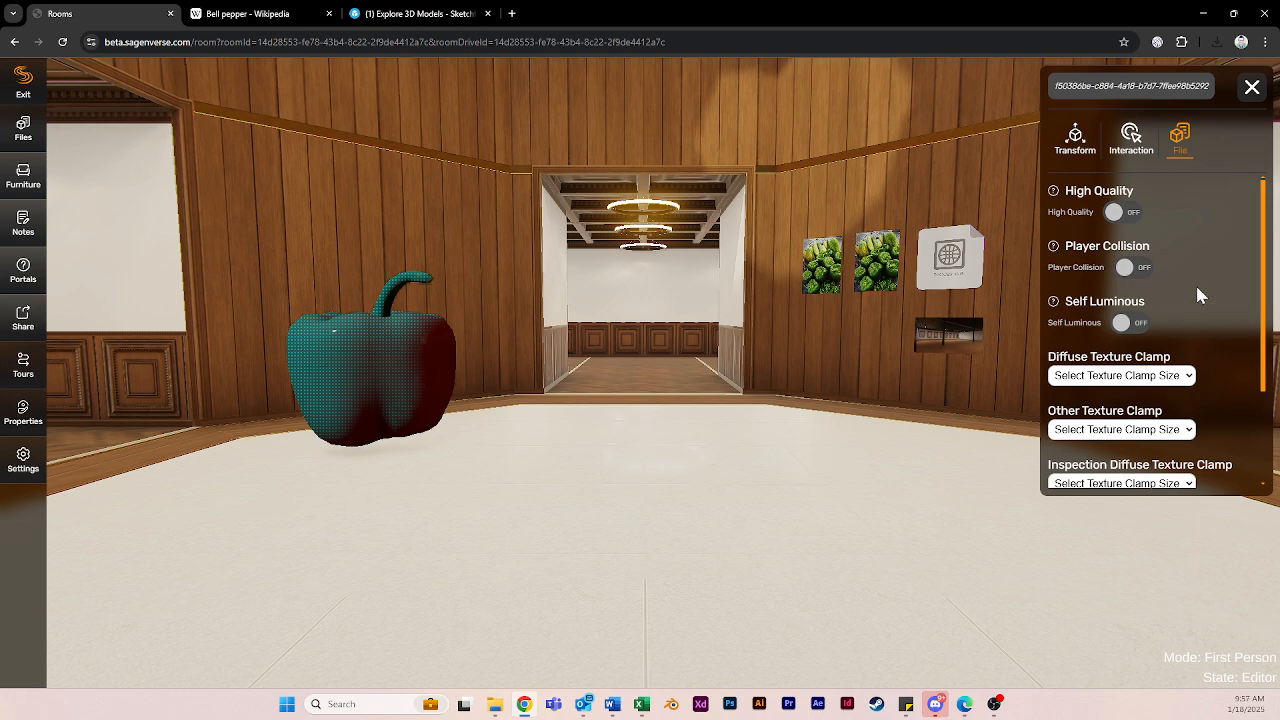
key("w")
left_click_drag(552, 472, 652, 492)
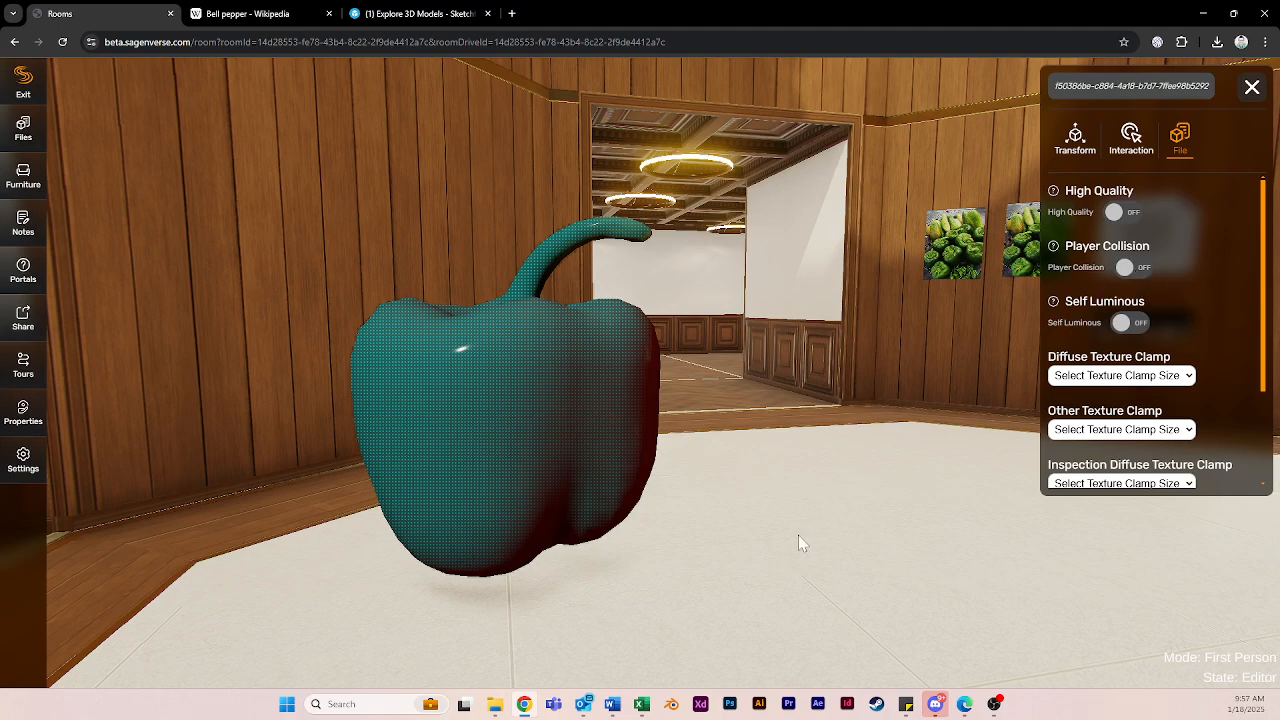
left_click(744, 569)
left_click_drag(744, 569, 649, 575)
key("w")
key("s")
key("w")
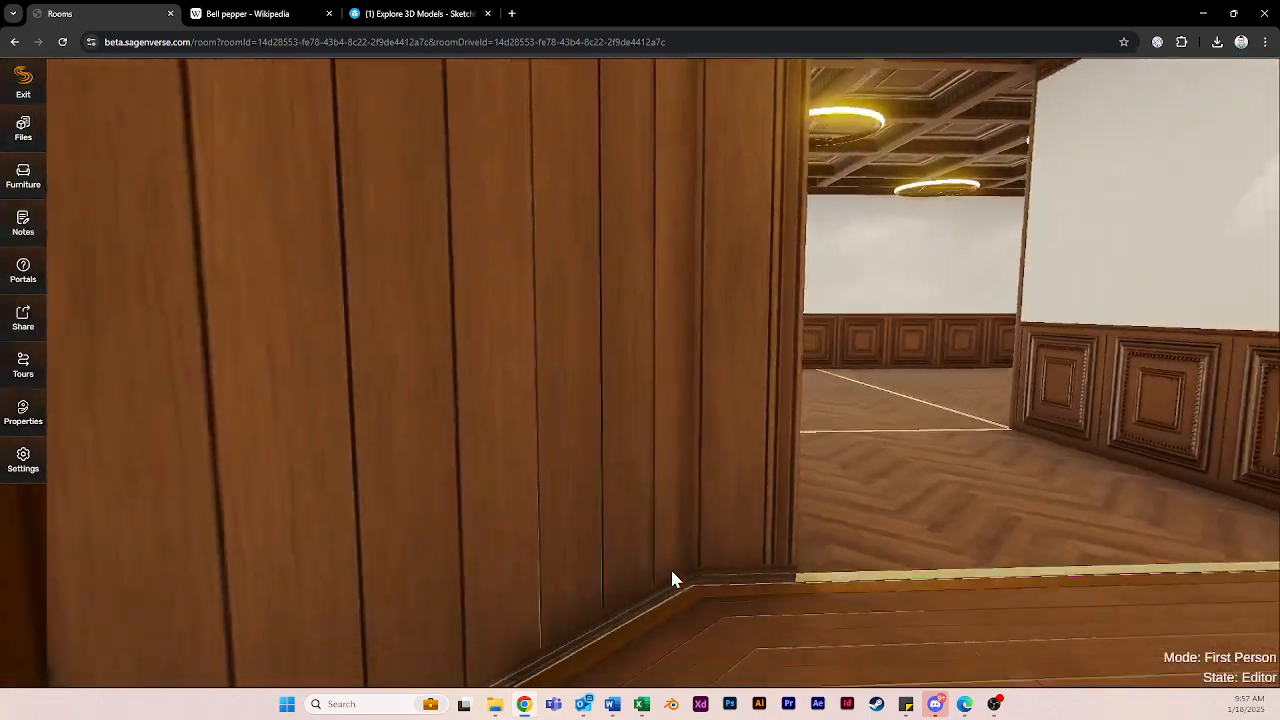
key("s")
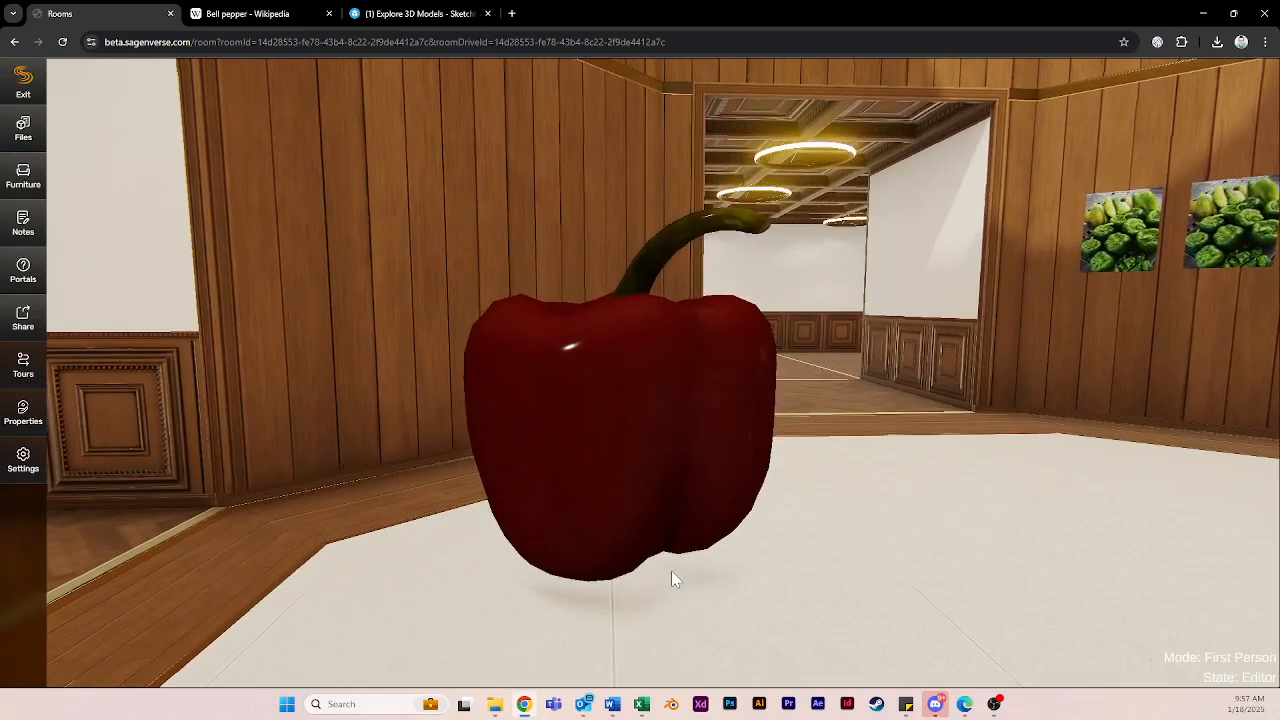
- Turn on Player Collision for the bell pepper and test it by walking into the model
left_click(644, 493)
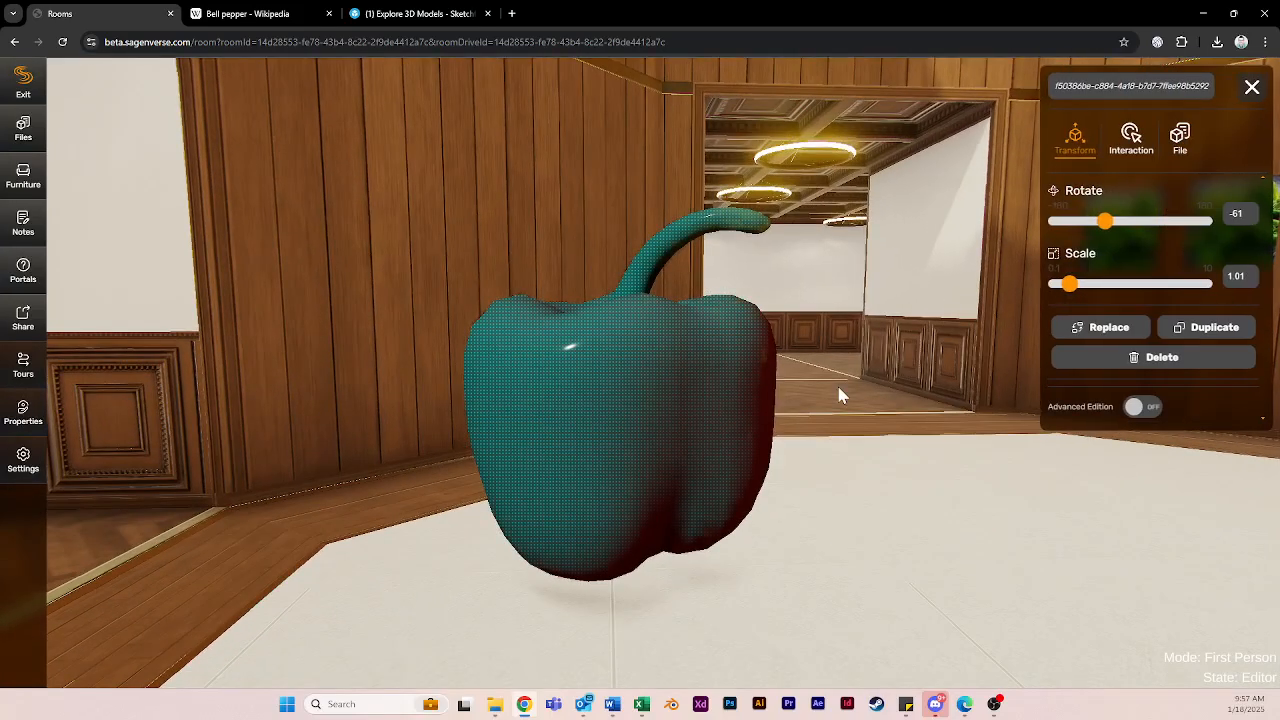
left_click(1180, 140)
left_click(1130, 267)
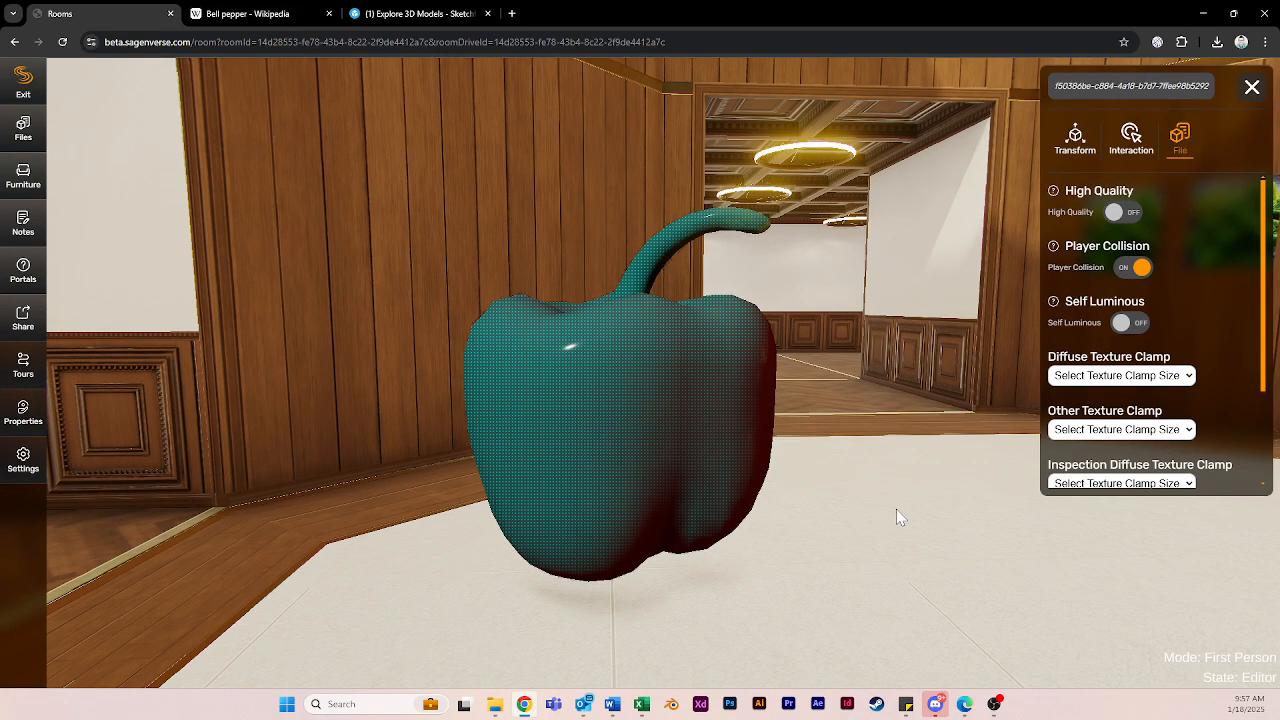
left_click(898, 509)
key("w")
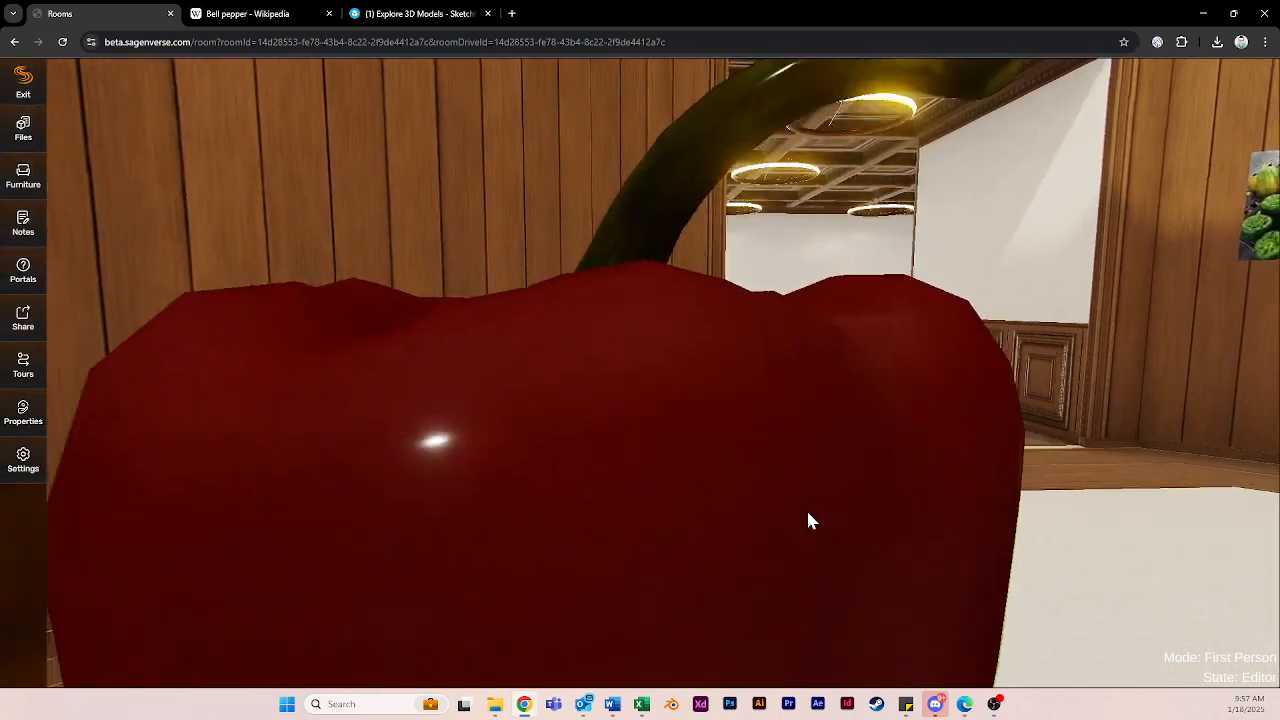
key("s")
key("w")
key("s")
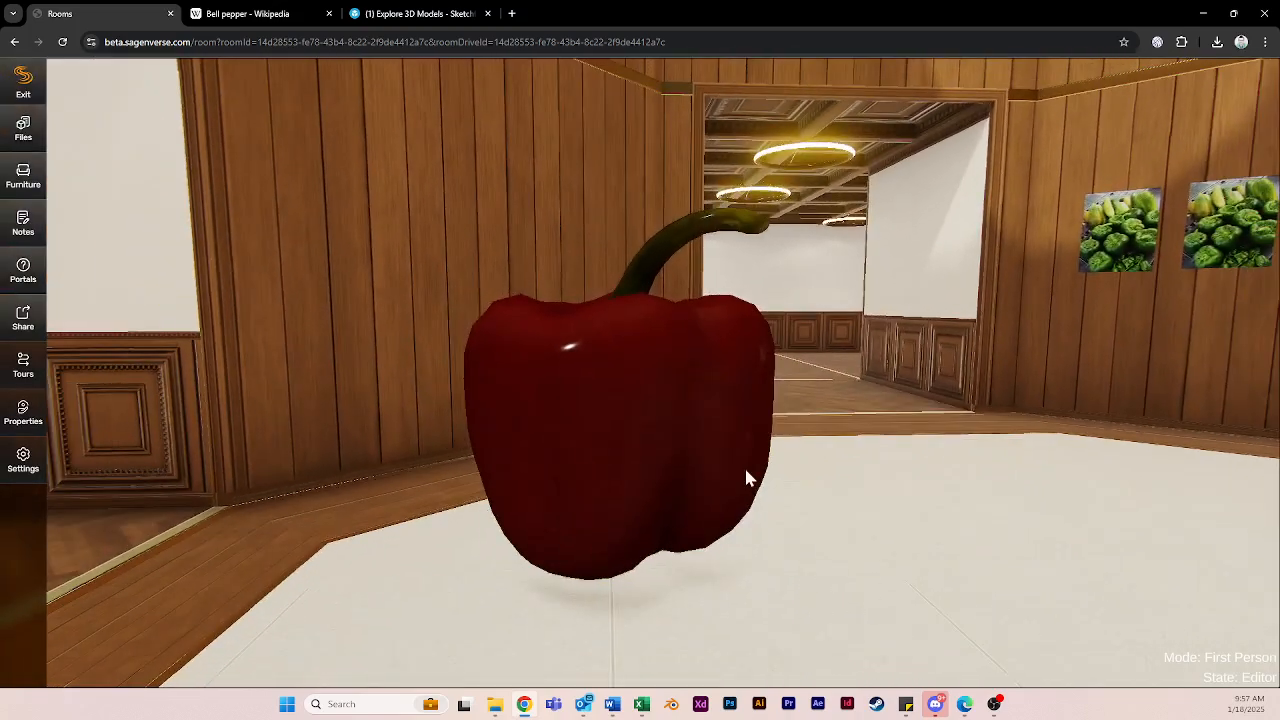
- Turn off Player Collision for the bell pepper and deselect the model
left_click(749, 477)
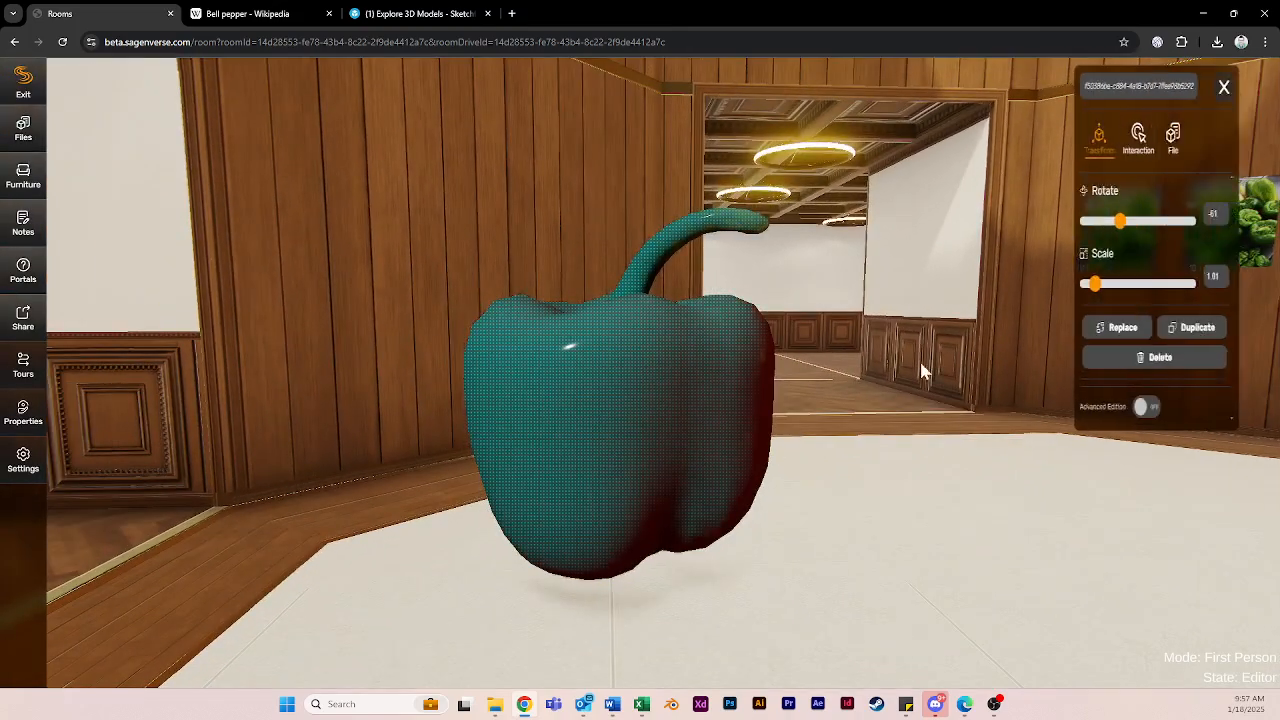
left_click(1182, 137)
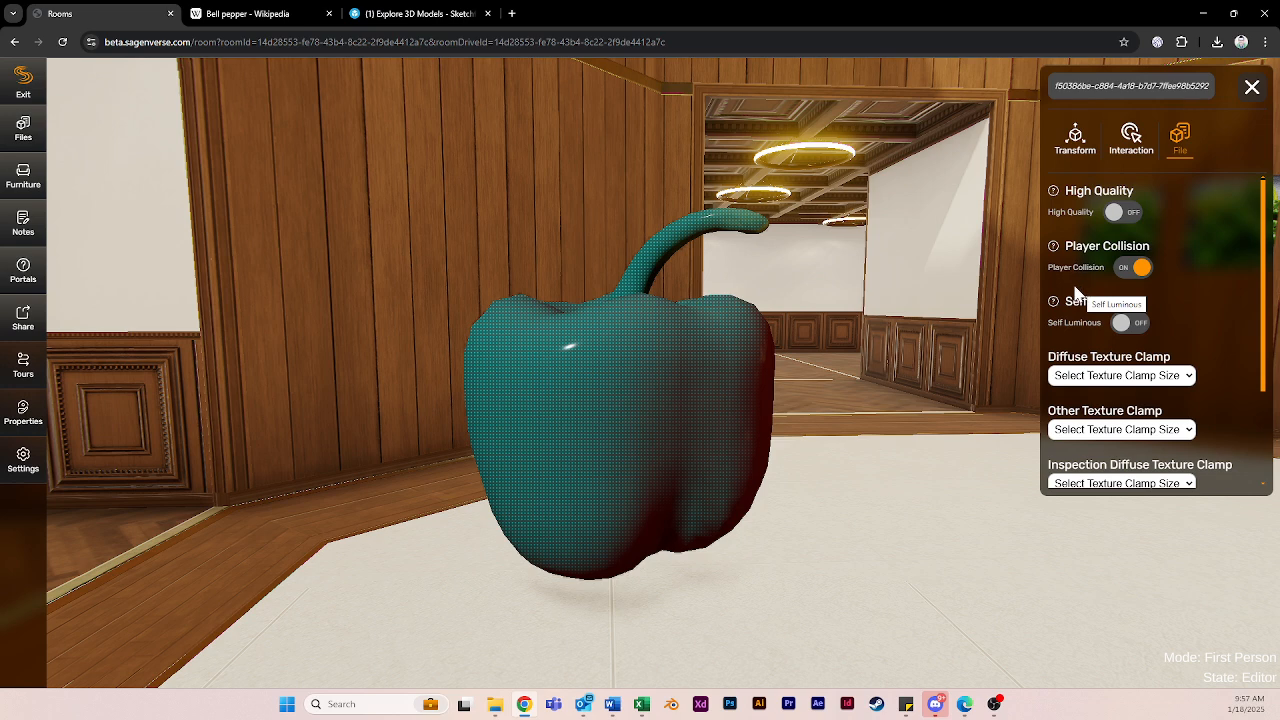
left_click(1127, 267)
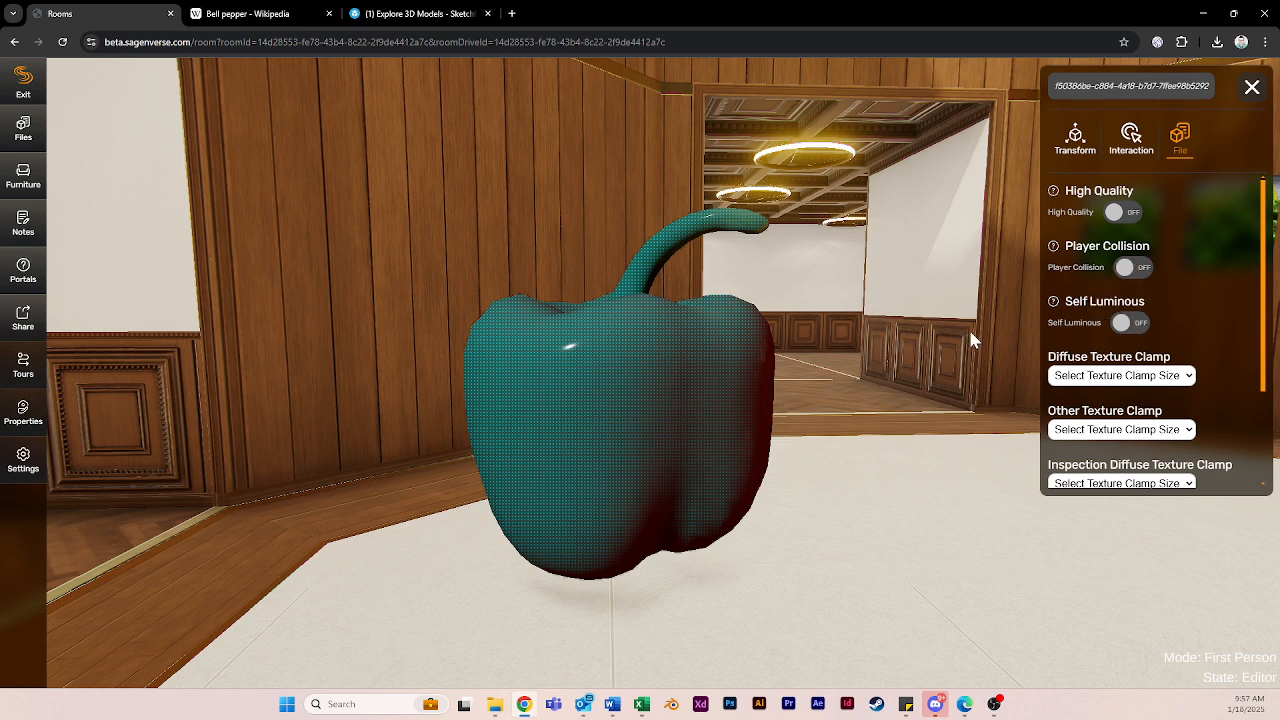
left_click(527, 231)
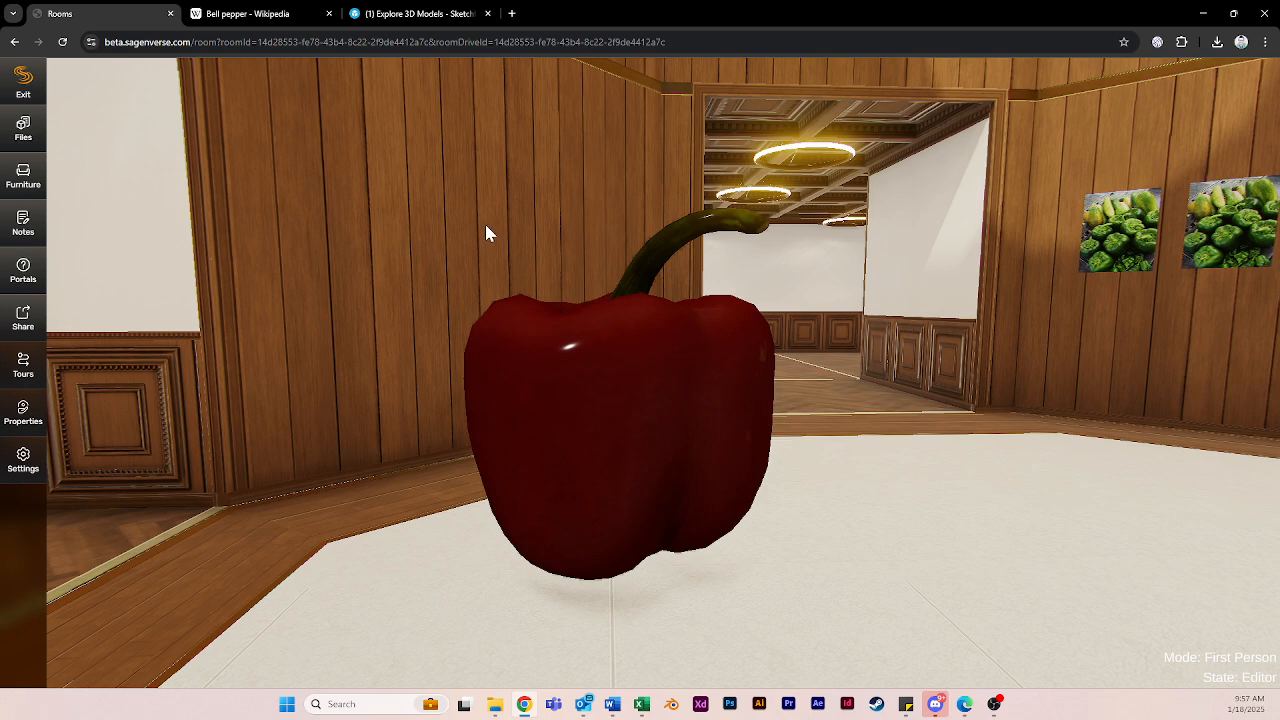
- Walk around the room to examine the bell pepper and its shading from different angles
left_click(571, 380)
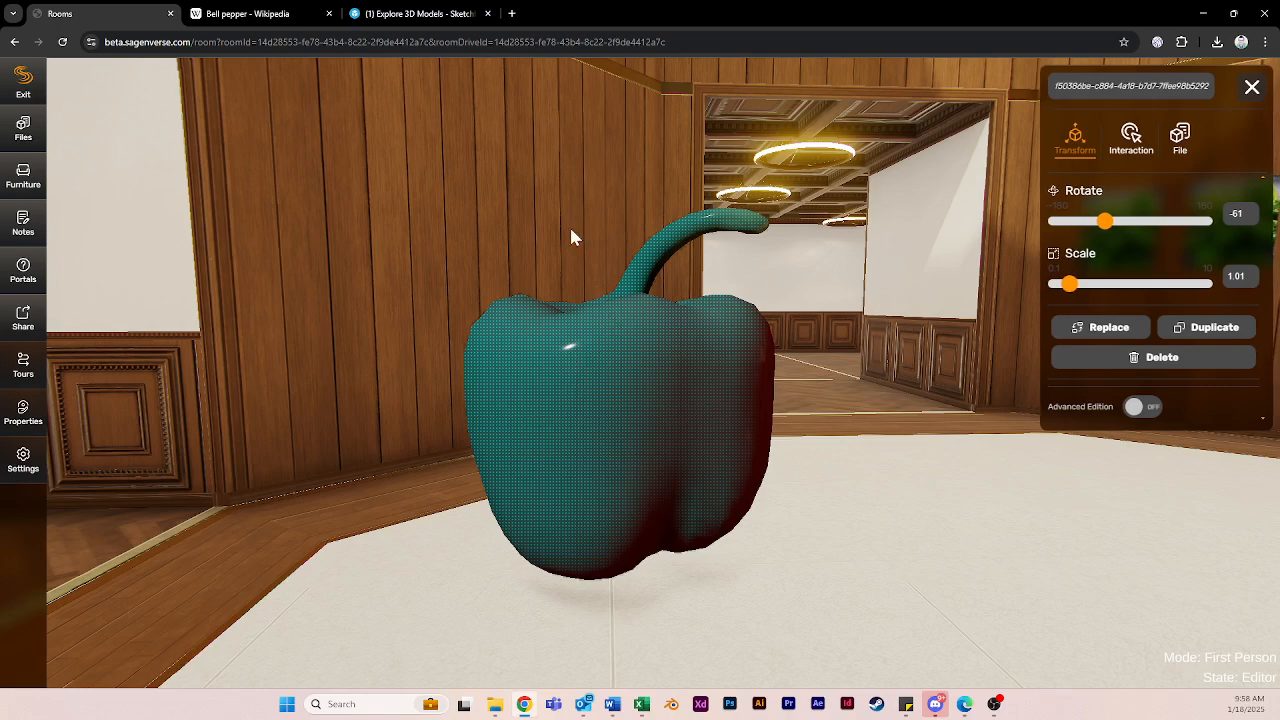
left_click(476, 288)
left_click_drag(476, 288, 746, 284)
key("a")
left_click(640, 376)
left_click_drag(634, 380, 807, 437)
left_click(838, 467)
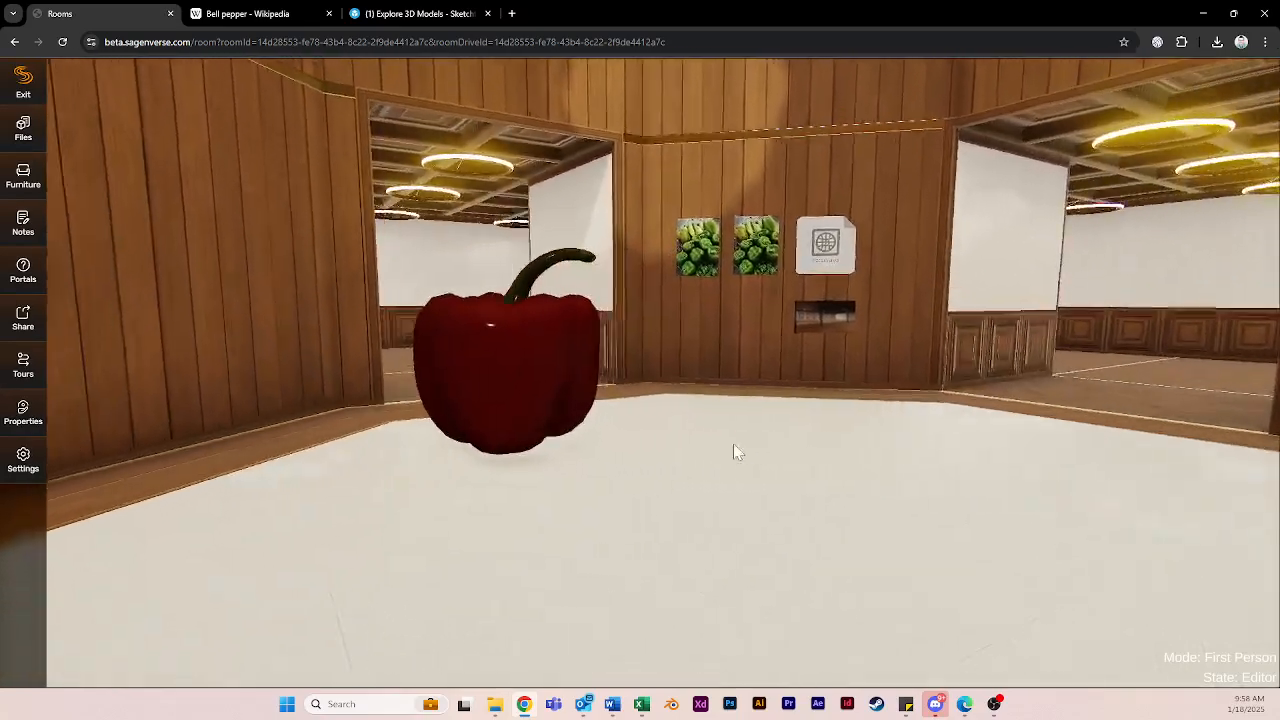
left_click_drag(733, 443, 804, 543)
key("w")
- Turn on Self Luminous for the bell pepper and move it across the floor towards the wall with the images
left_click(792, 438)
left_click_drag(812, 492, 664, 557)
key("s")
left_click(1178, 140)
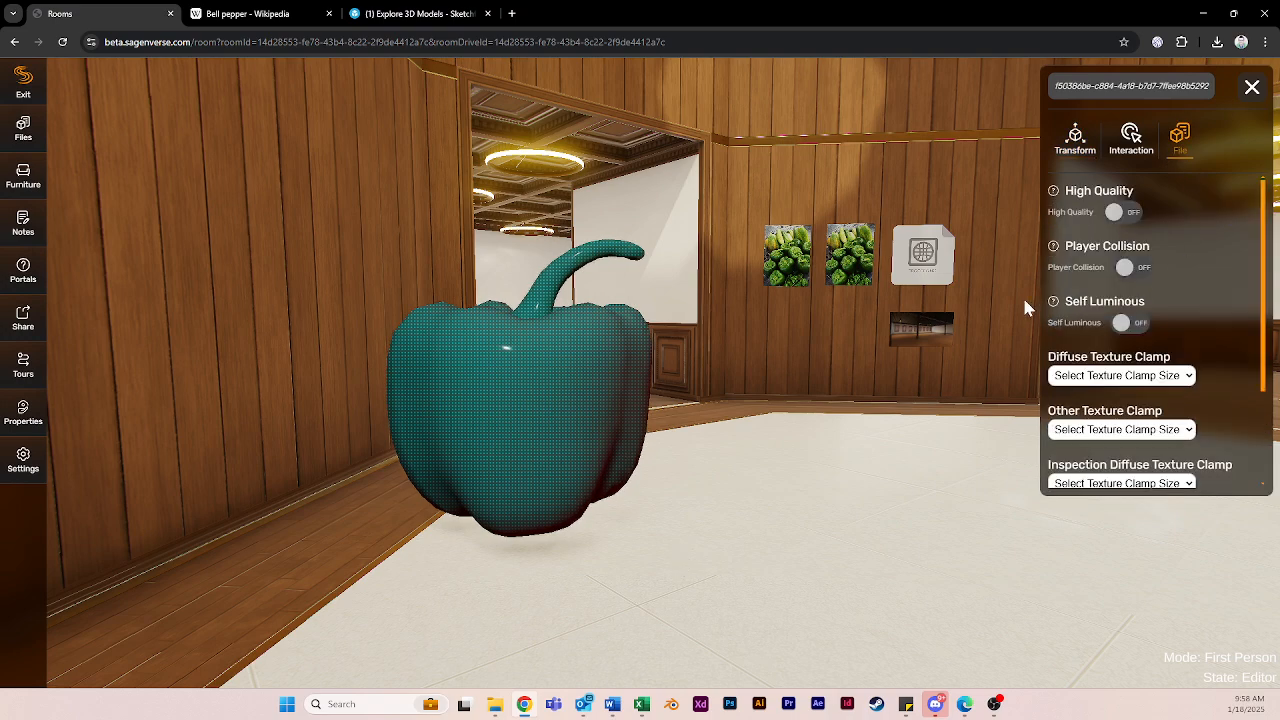
left_click(1124, 324)
left_click(718, 515)
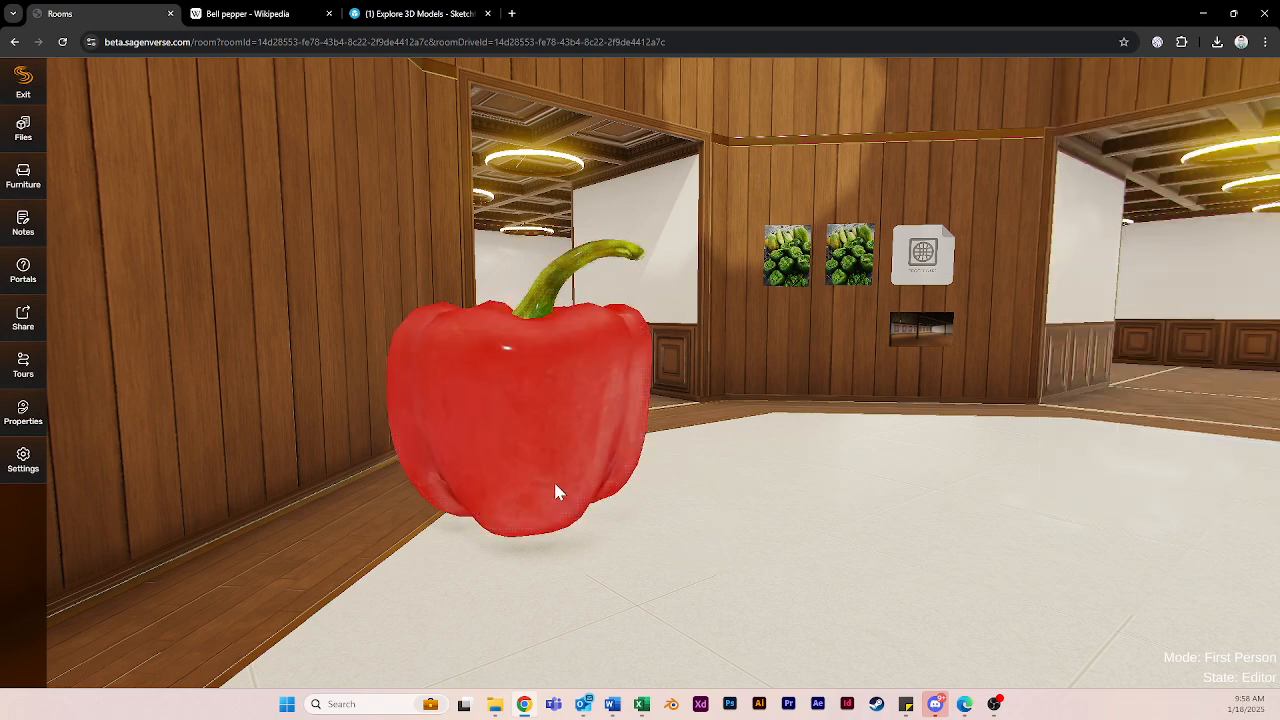
left_click(527, 472)
left_click_drag(523, 464, 1076, 486)
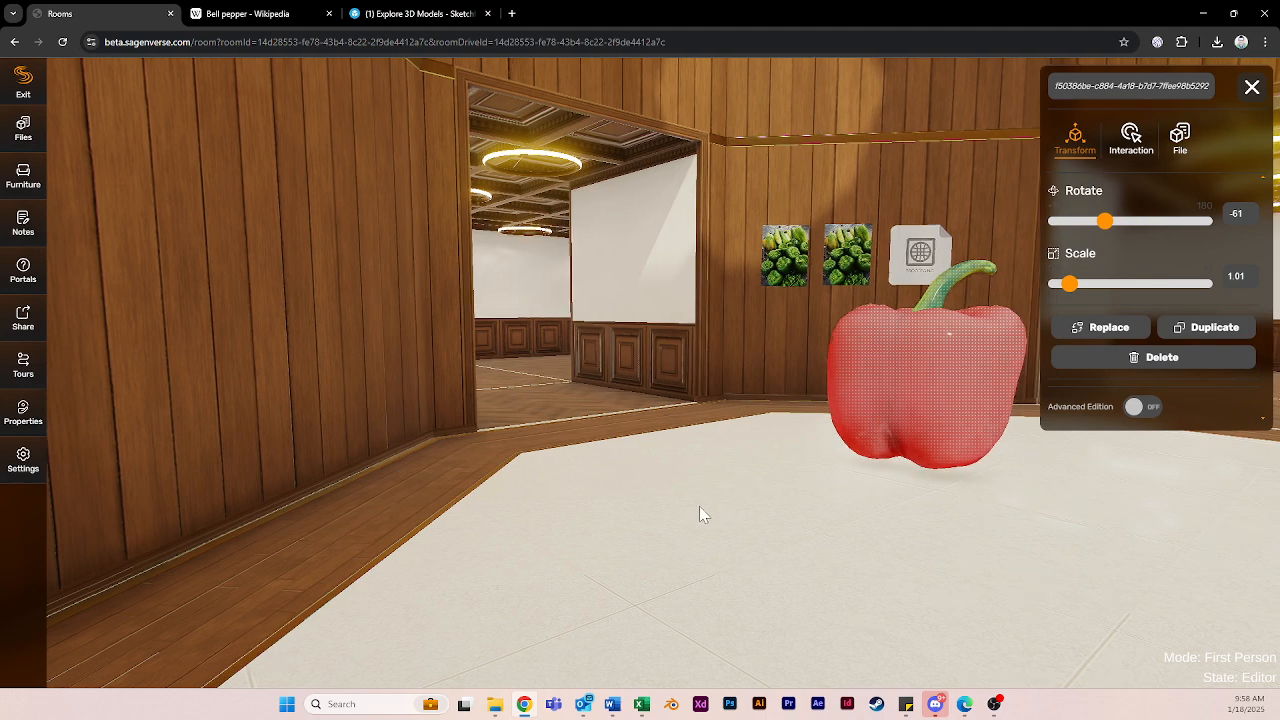
- Move the bell pepper across the floor to the wall left of the doorway and set its scale to 0.43
left_click_drag(702, 510, 803, 522)
left_click(664, 395)
left_click_drag(680, 420, 843, 427)
left_click(763, 497)
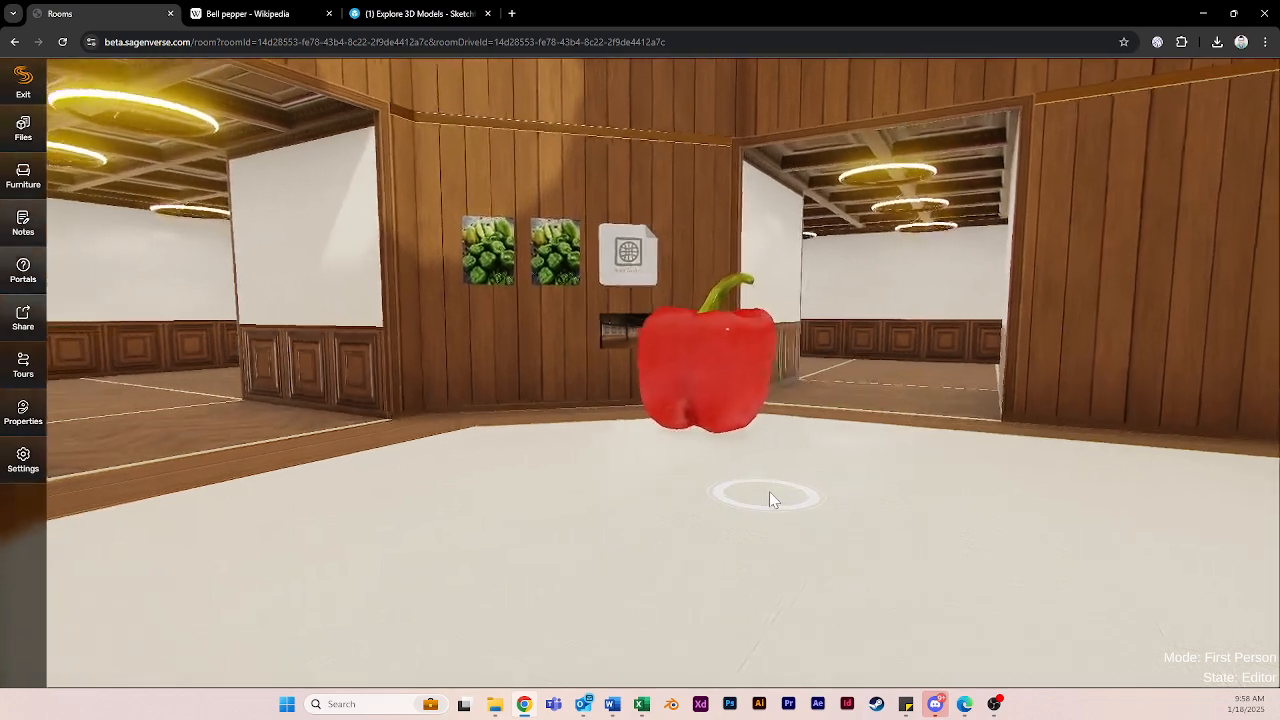
left_click(667, 442)
left_click_drag(667, 442, 446, 487)
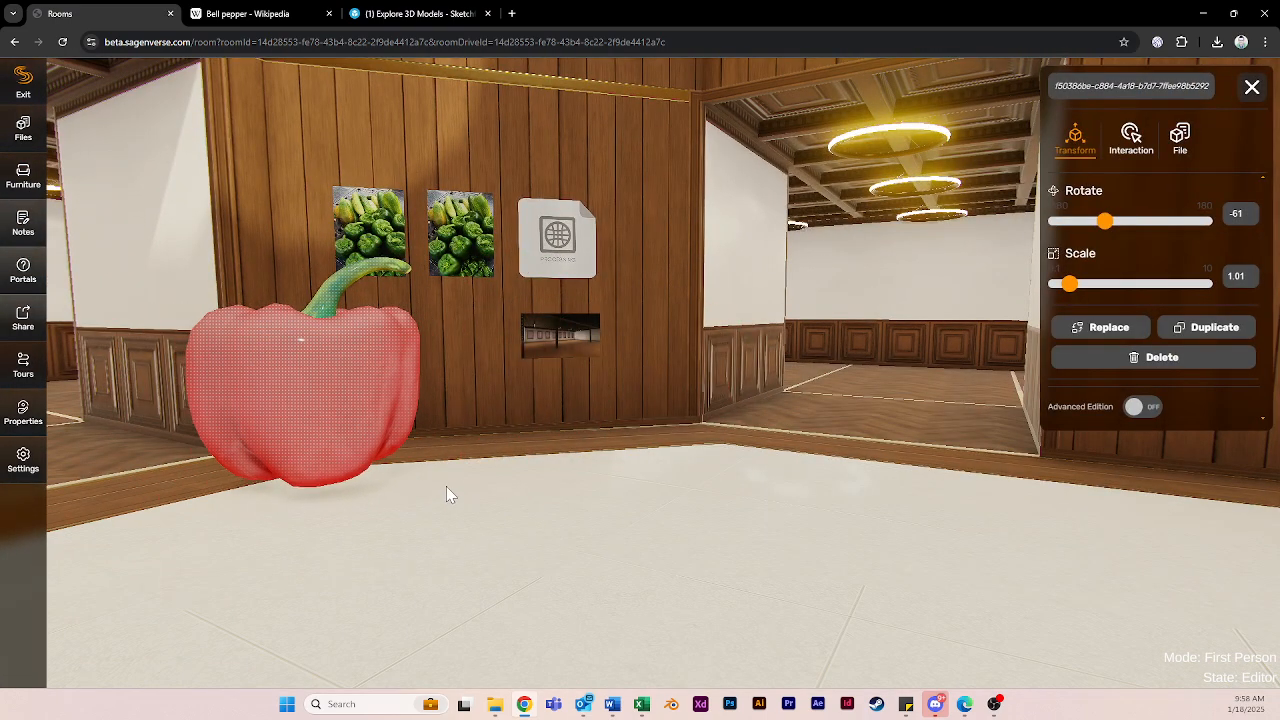
left_click(607, 522)
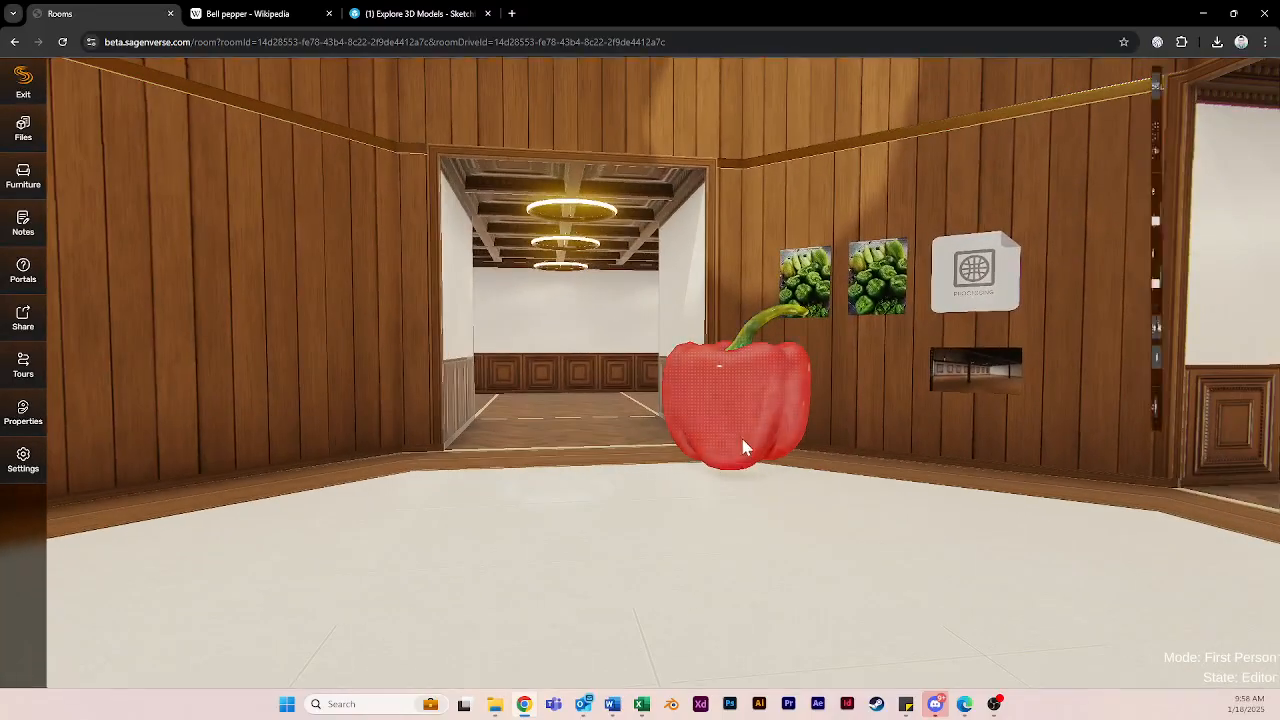
left_click_drag(743, 447, 329, 514)
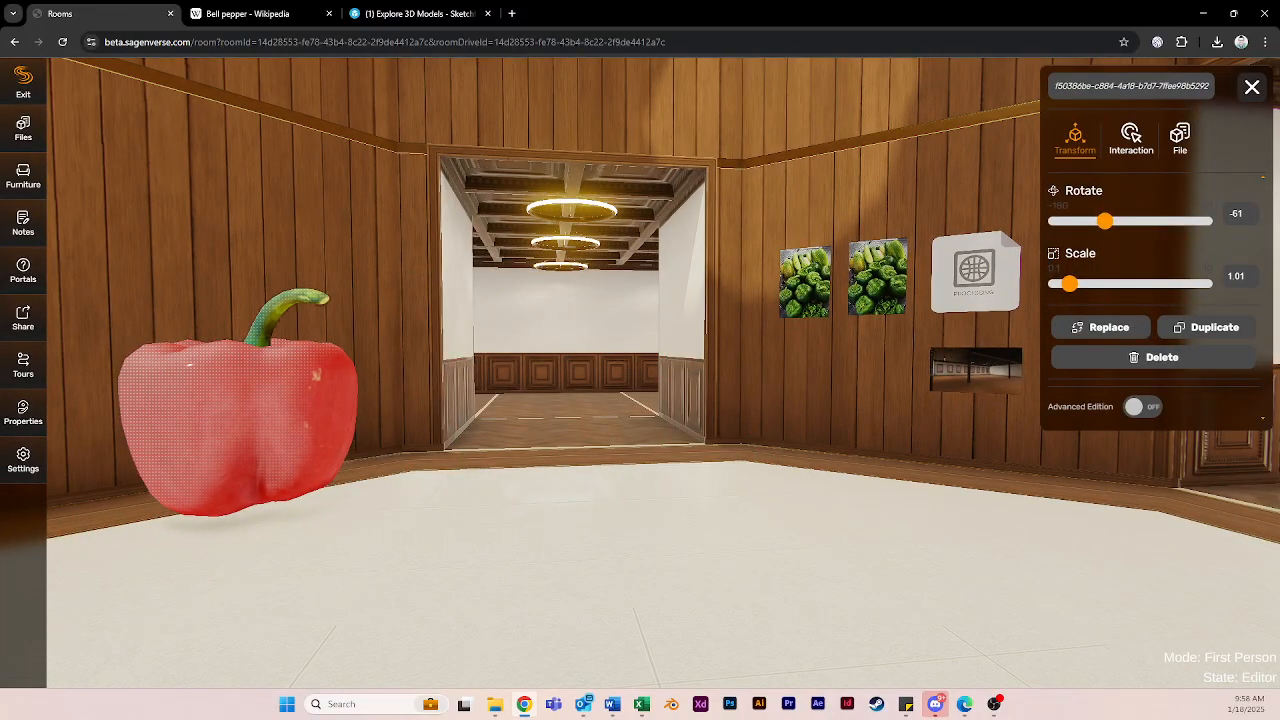
left_click_drag(1069, 288, 1059, 285)
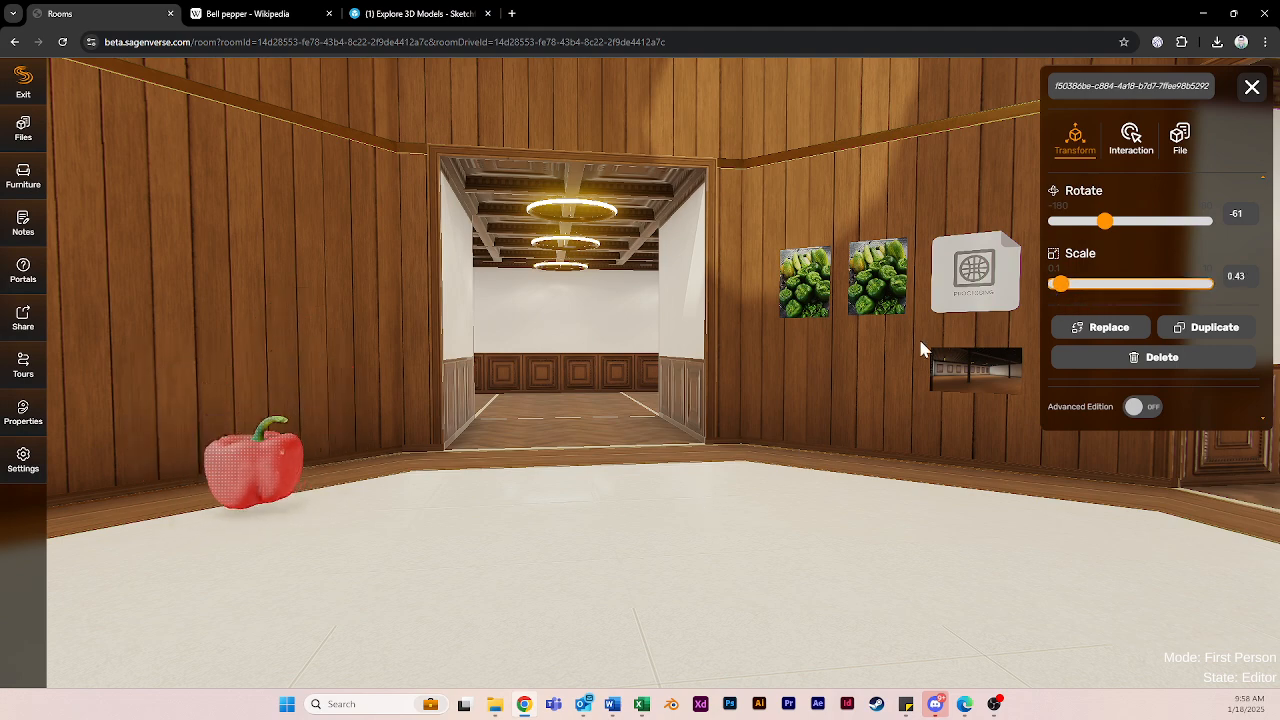
- Review the Diffuse Texture Clamp size options for the bell pepper and restore the model's file settings to their defaults
left_click(1180, 138)
scroll(1190, 360, "down", 3)
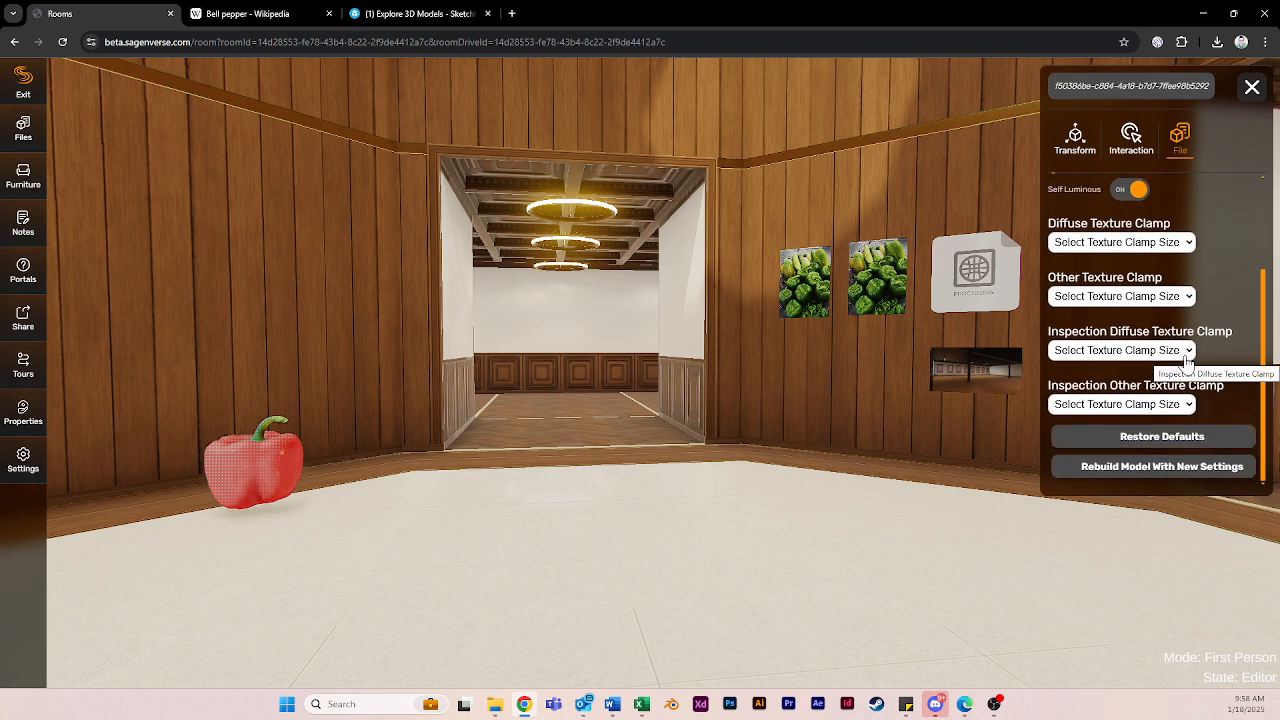
left_click(1101, 248)
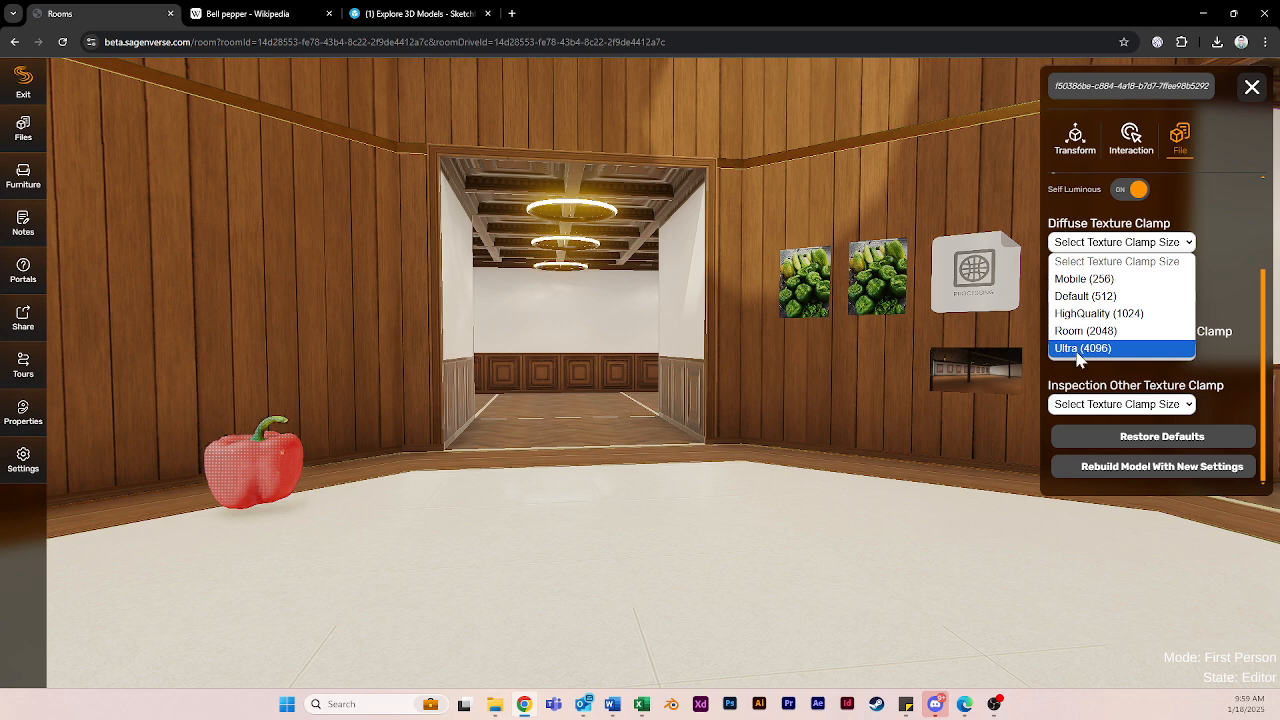
left_click(1178, 252)
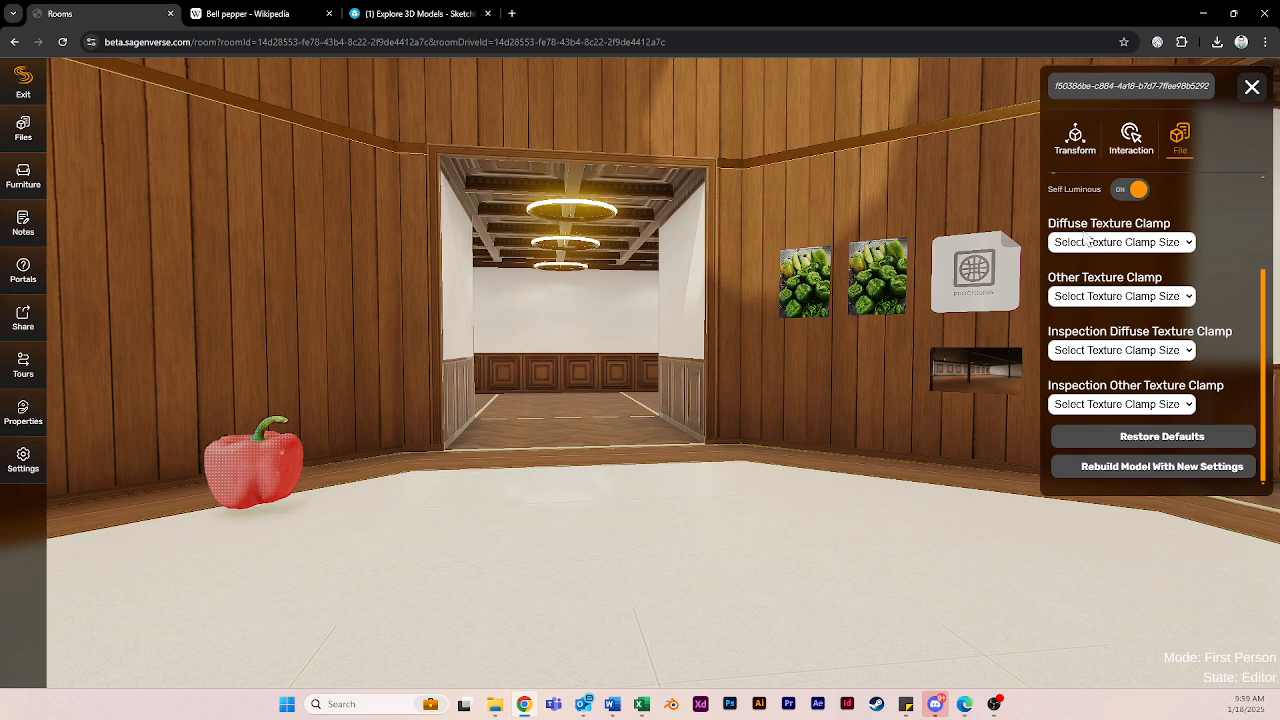
left_click(1146, 450)
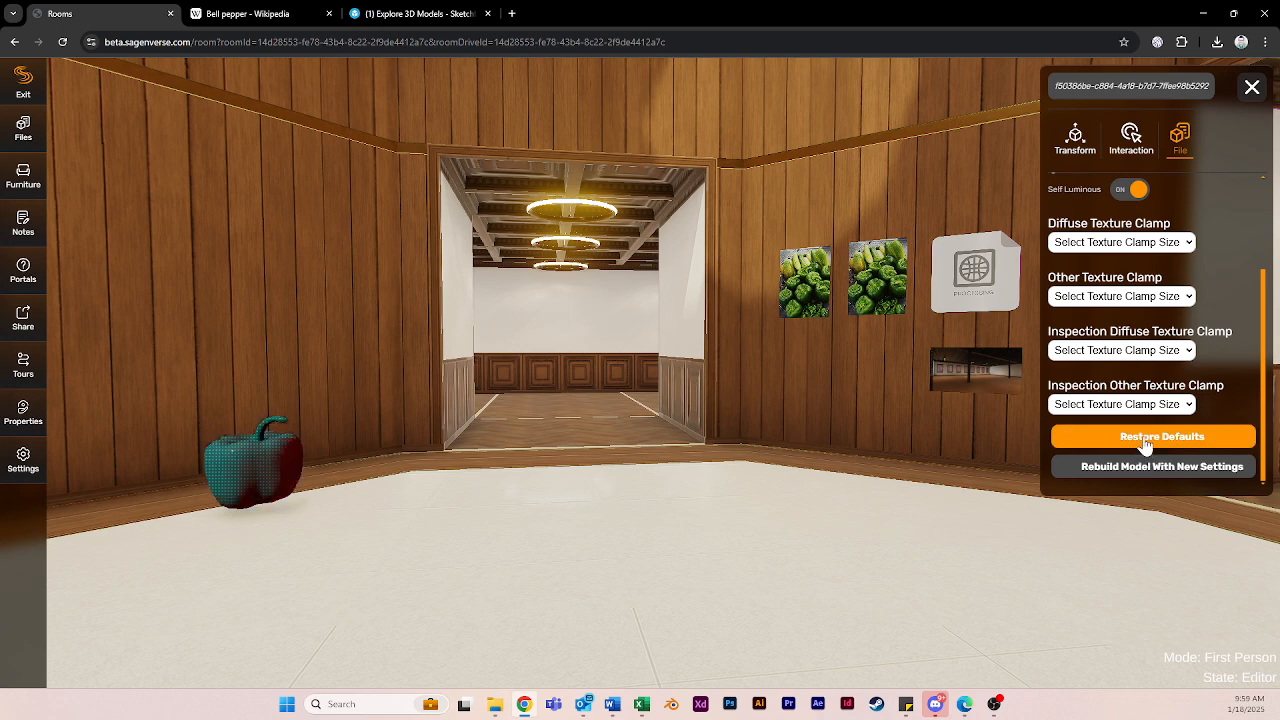
- Move the bell pepper onto the floor beneath the bell pepper images on the wall and deselect it
left_click(574, 488)
left_click(249, 478)
left_click_drag(249, 478, 306, 531)
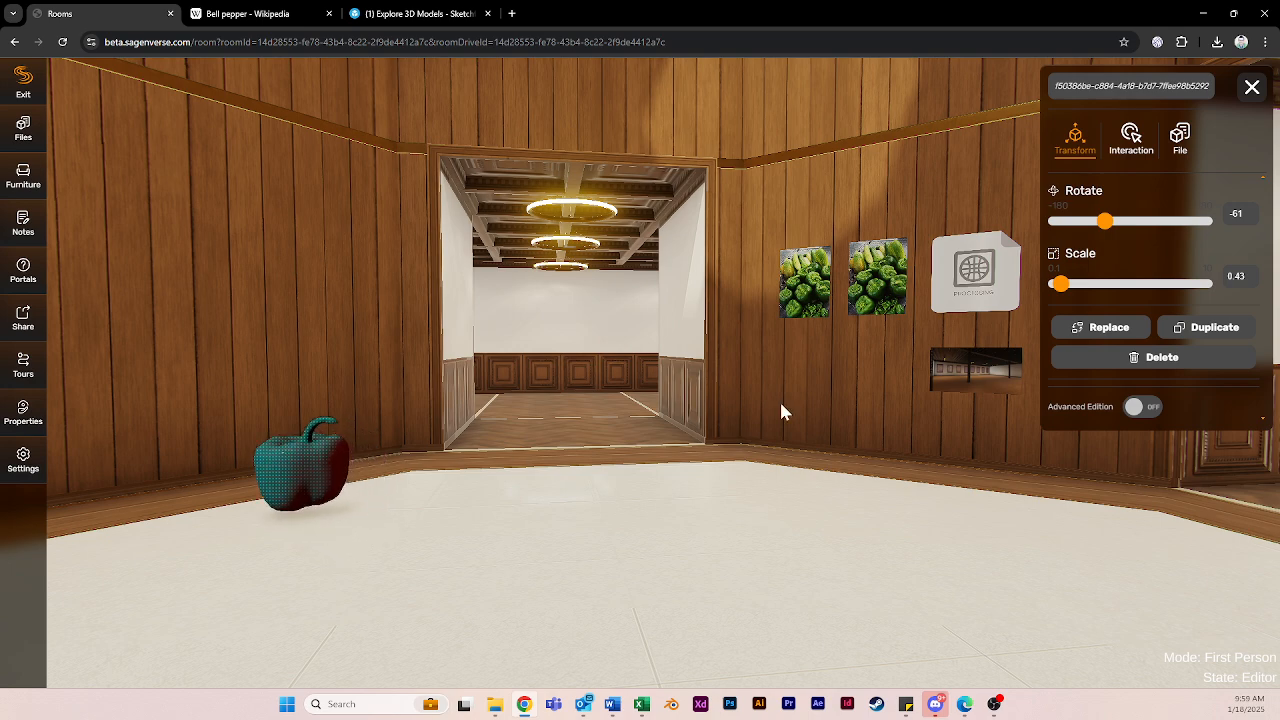
left_click_drag(310, 480, 849, 489)
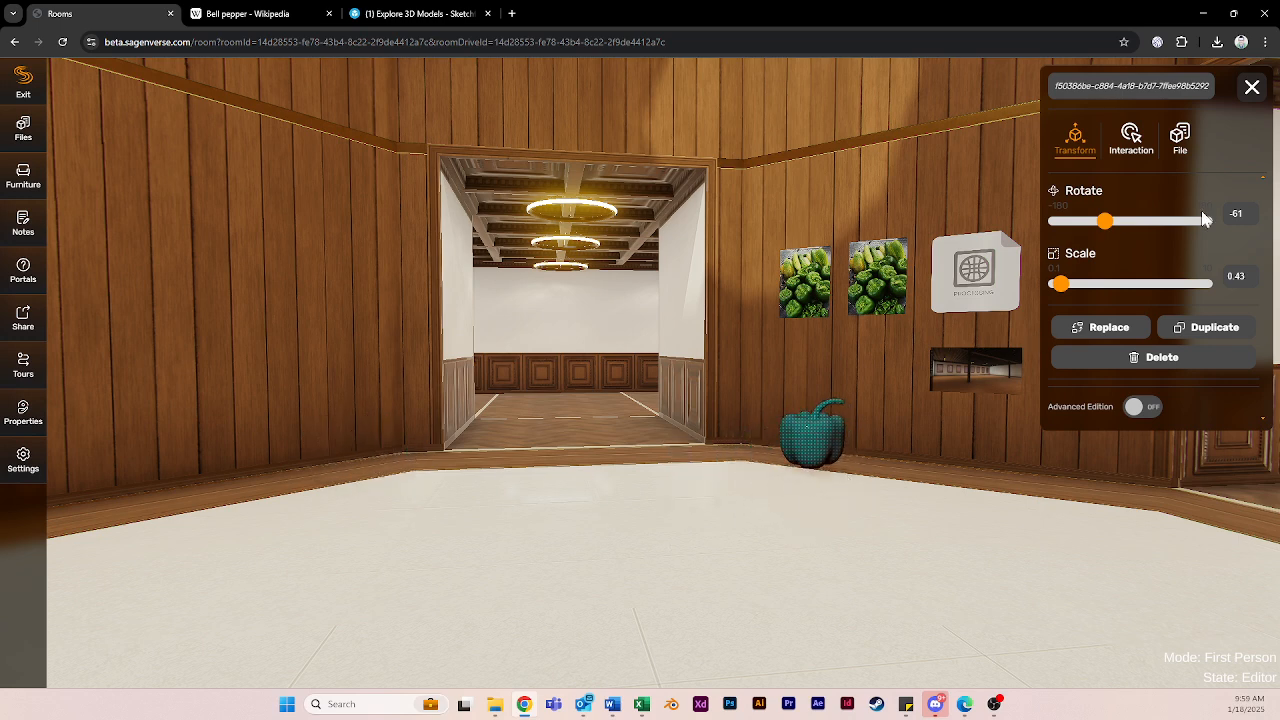
left_click(1252, 87)
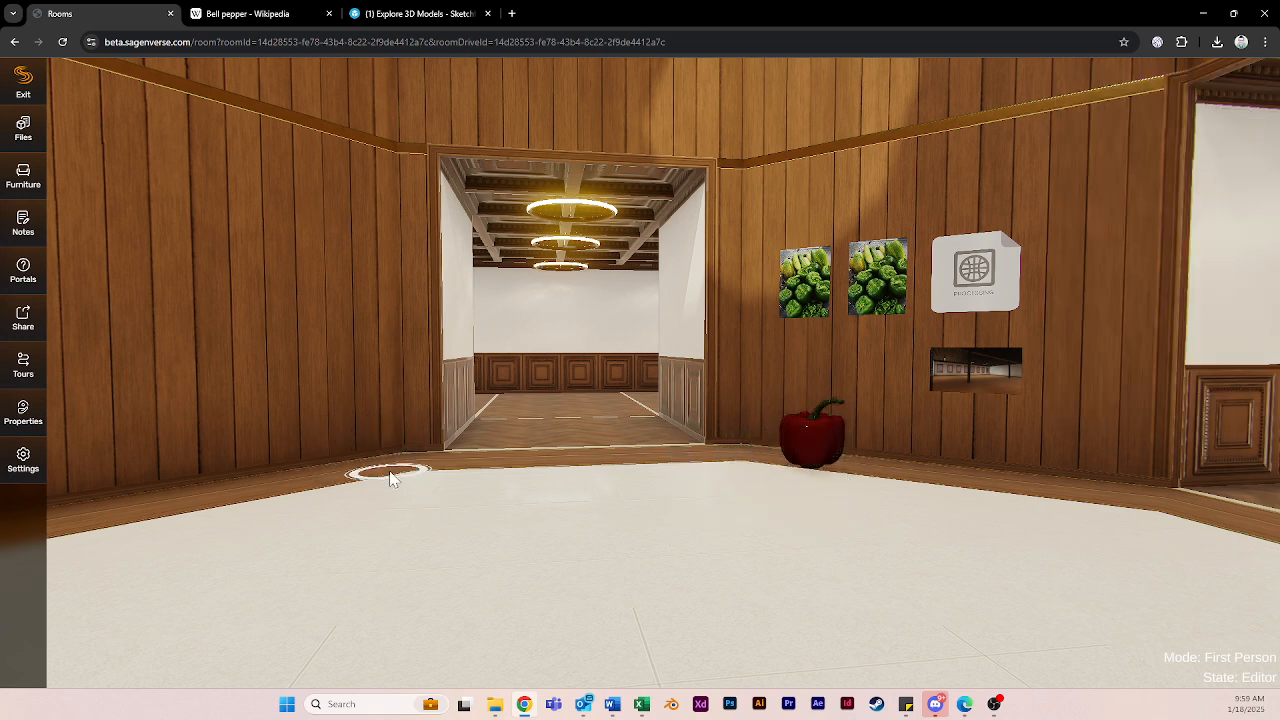
- Filter the furniture library to the Frames category and browse down to the 1:1 and 3:2 frames
left_click(27, 132)
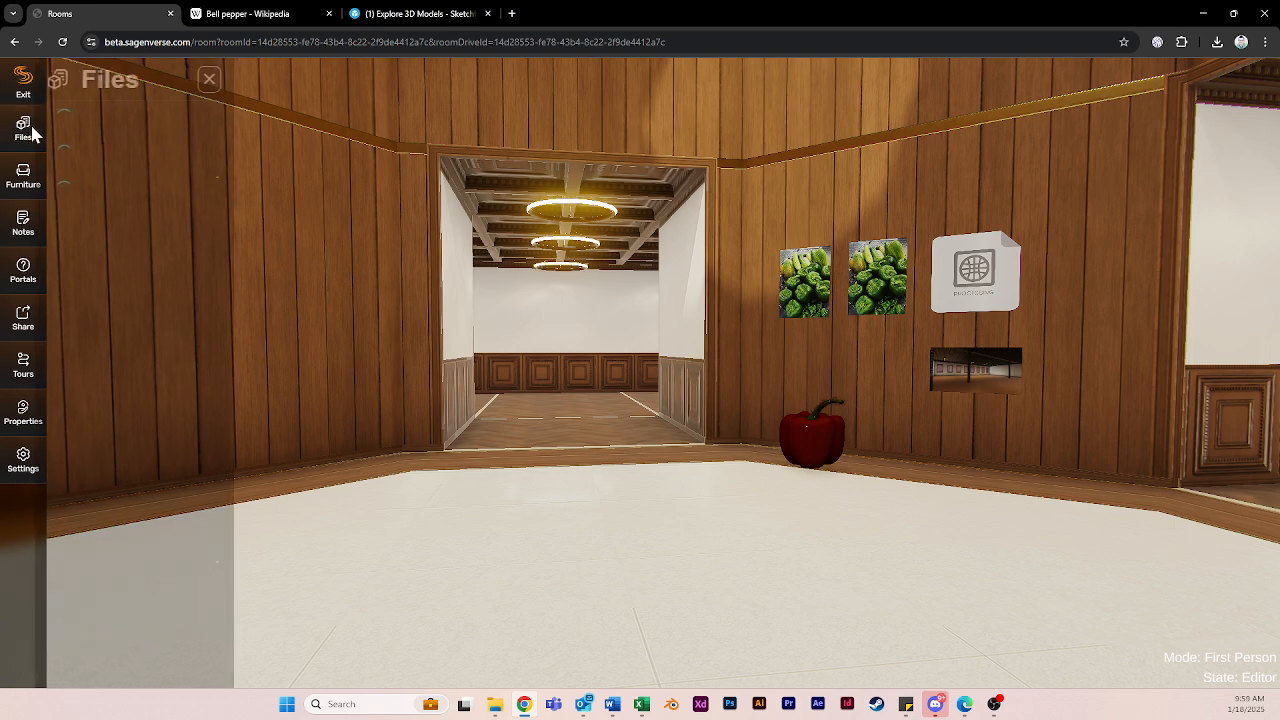
left_click(459, 80)
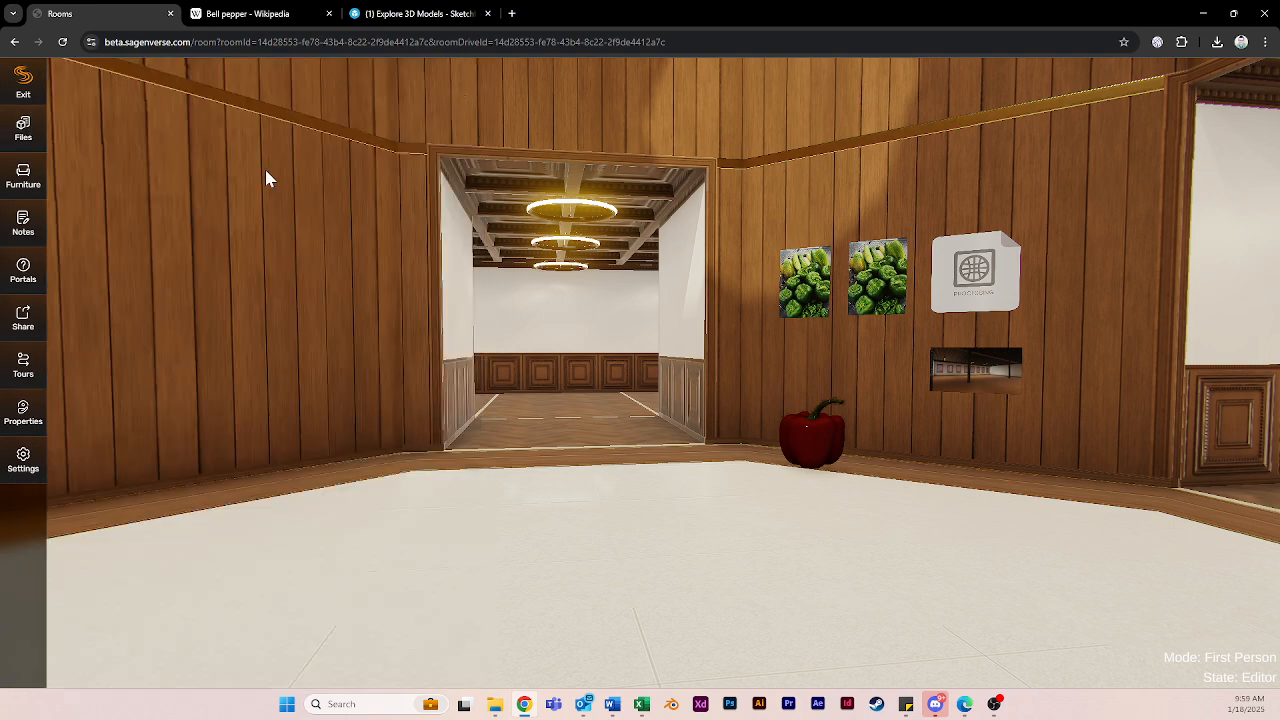
left_click(20, 175)
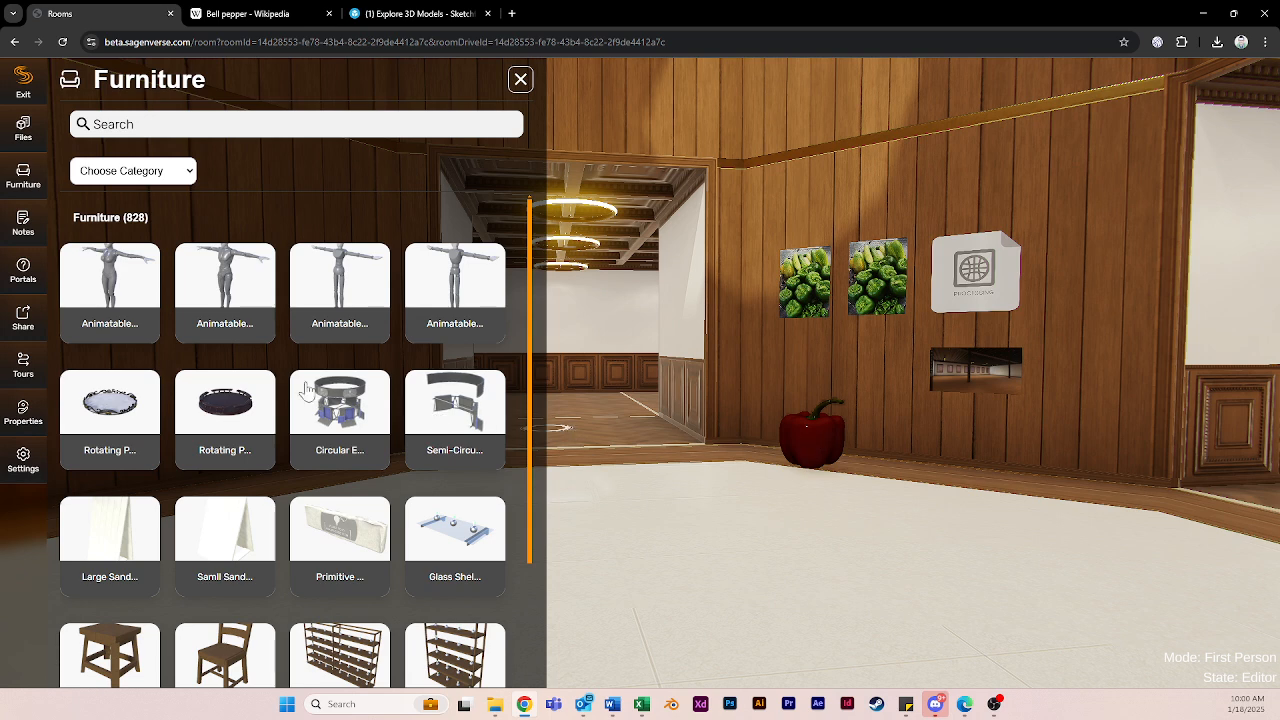
left_click(176, 176)
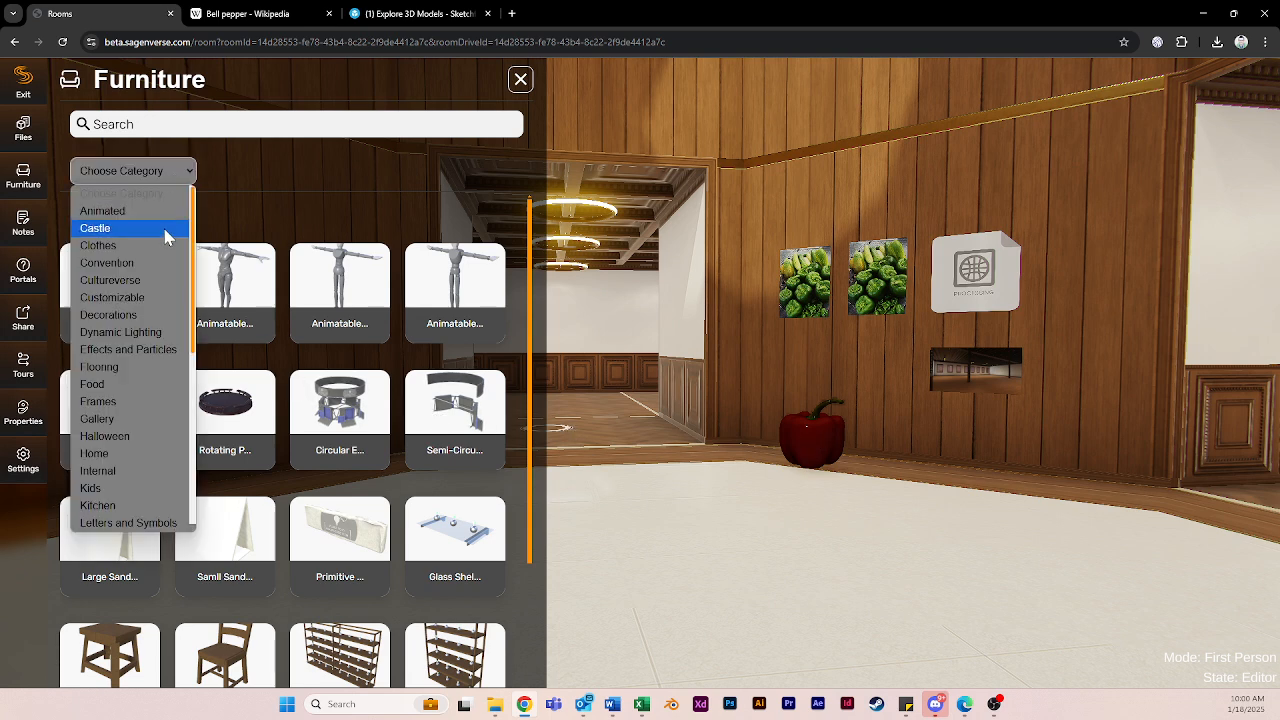
scroll(149, 262, "down", 4)
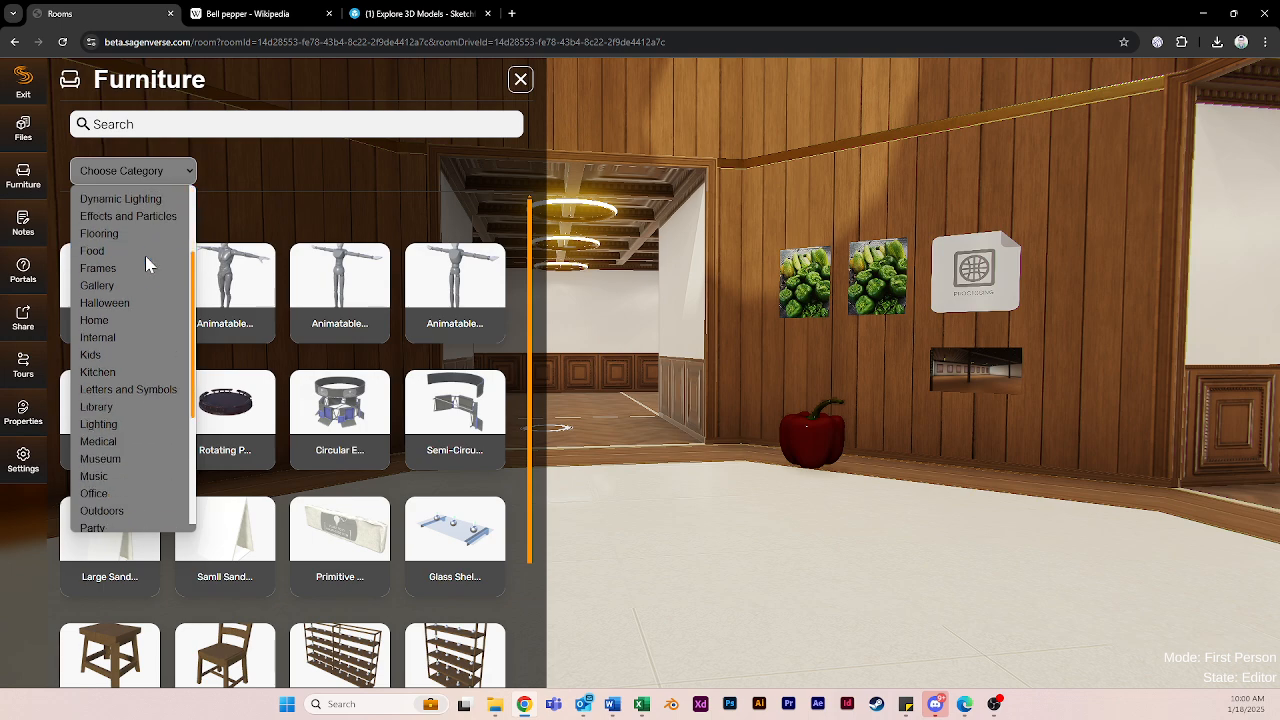
scroll(146, 268, "up", 2)
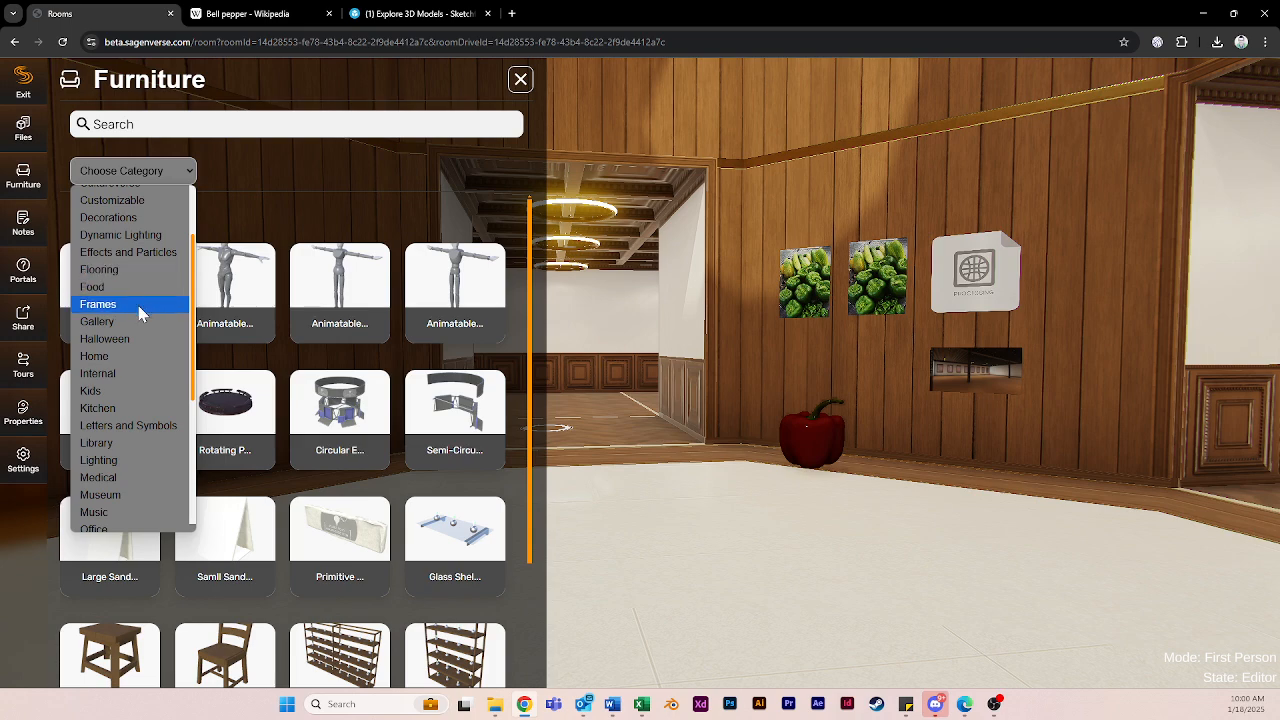
left_click(136, 306)
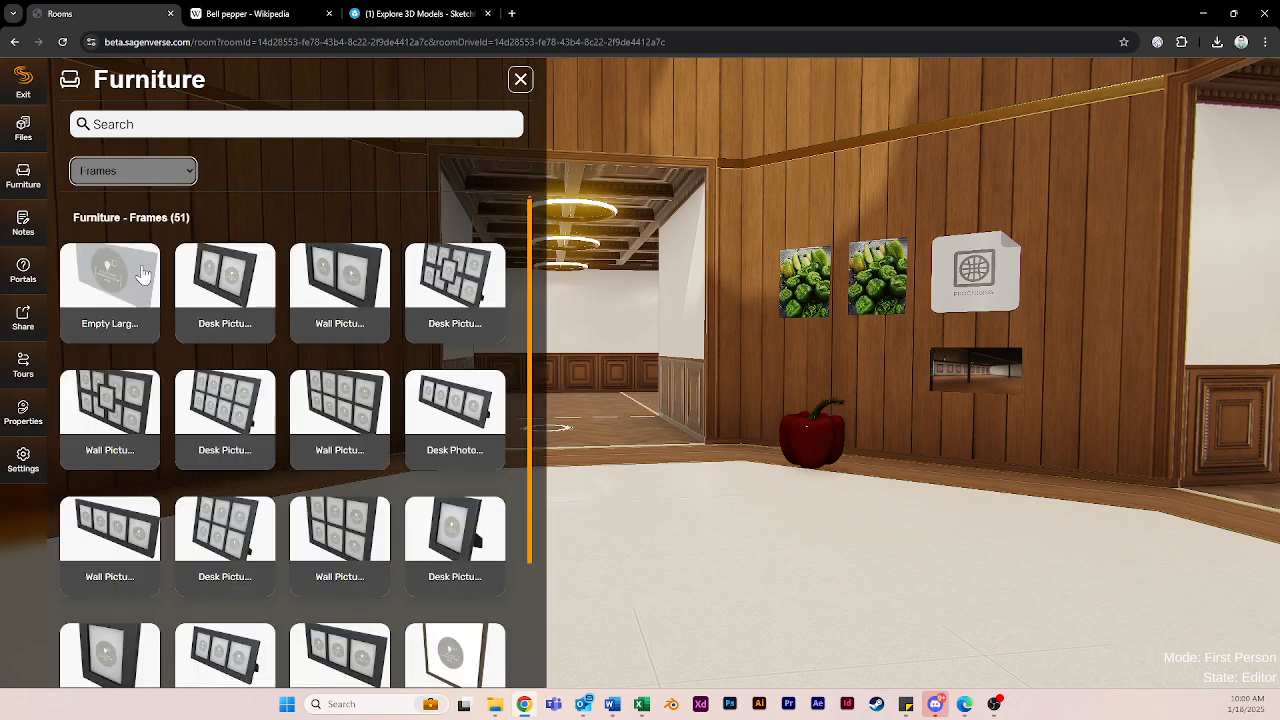
scroll(440, 495, "down", 1)
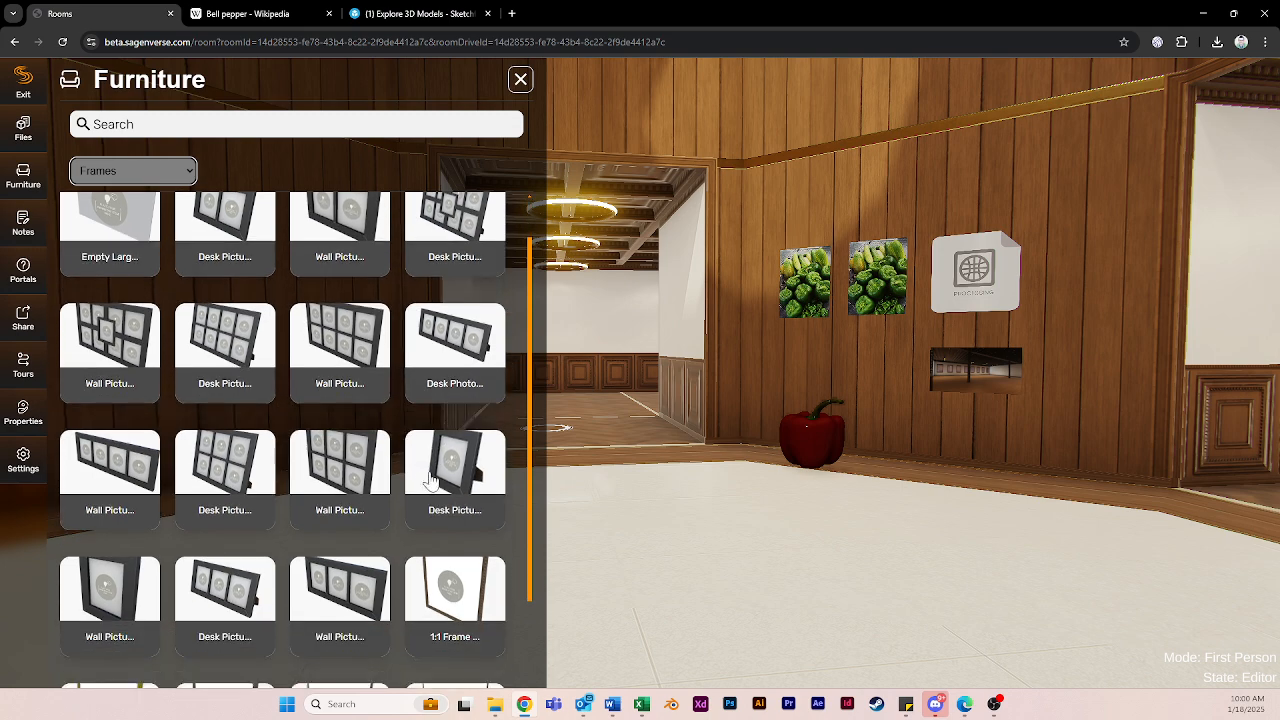
scroll(390, 445, "down", 5)
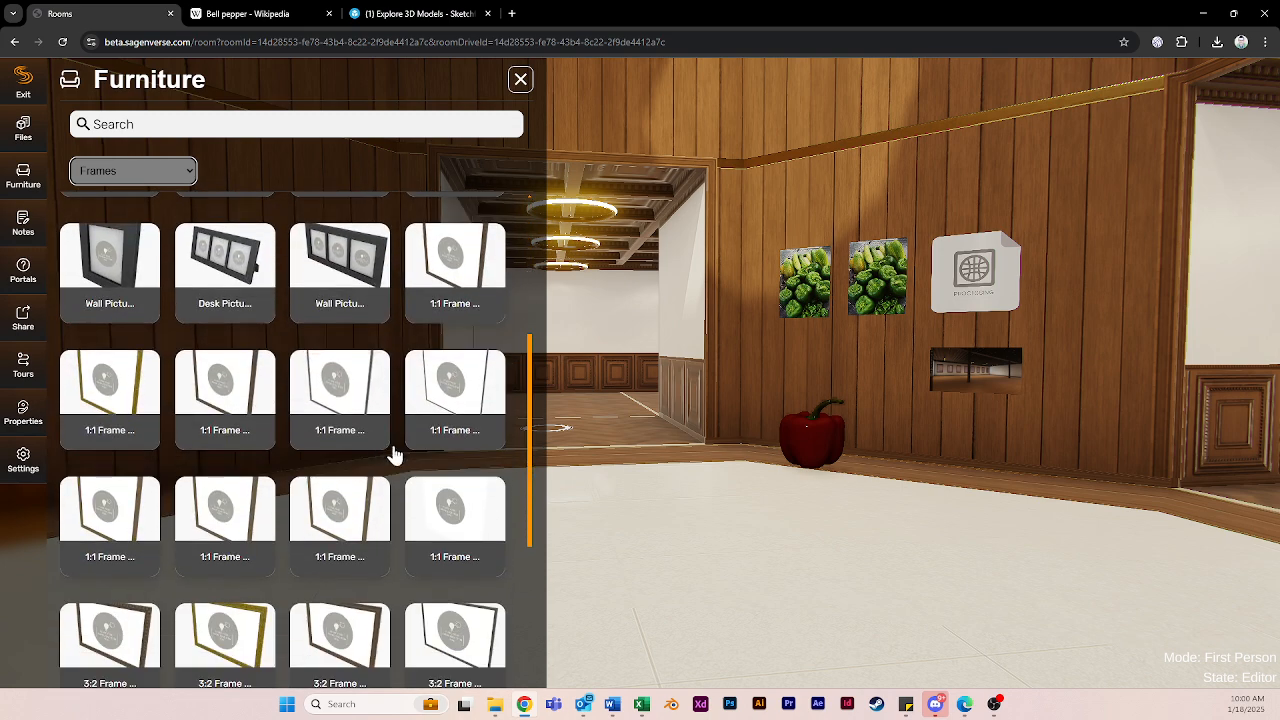
- Place a dark 1:1 frame and a gold 3:2 frame side by side on the empty wood wall between two doorways
left_click(808, 557)
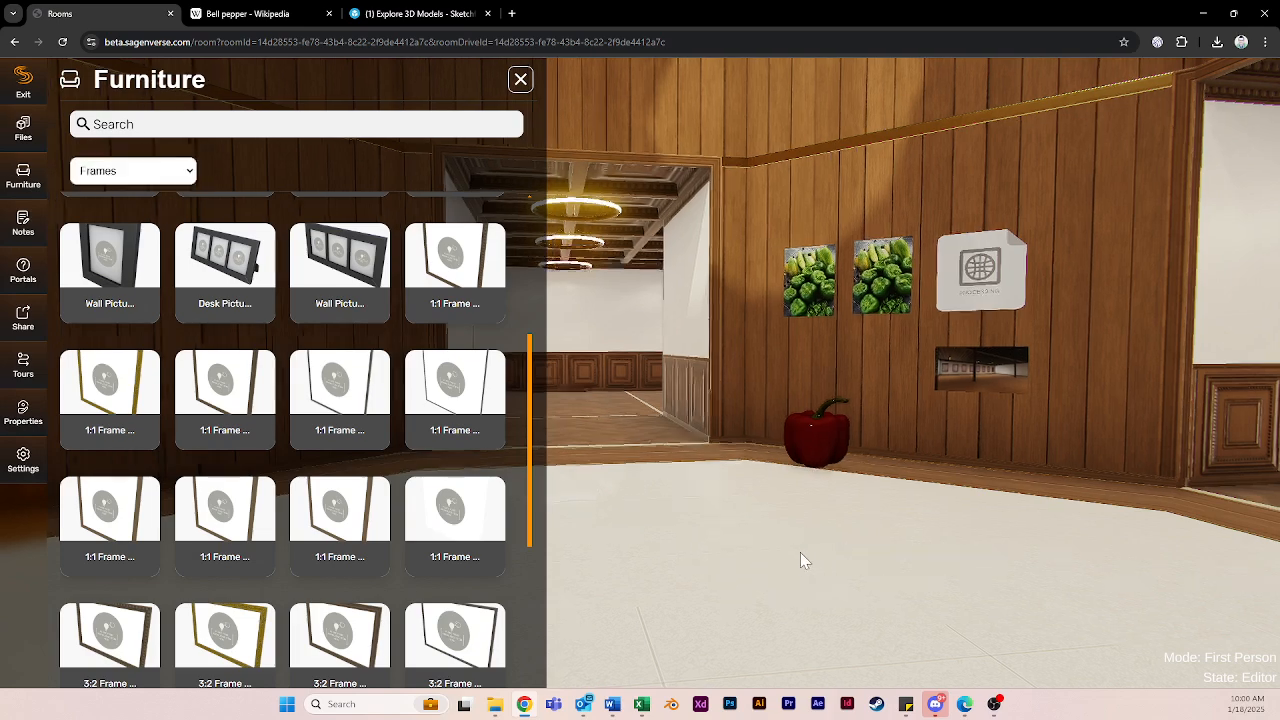
left_click_drag(650, 544, 799, 563)
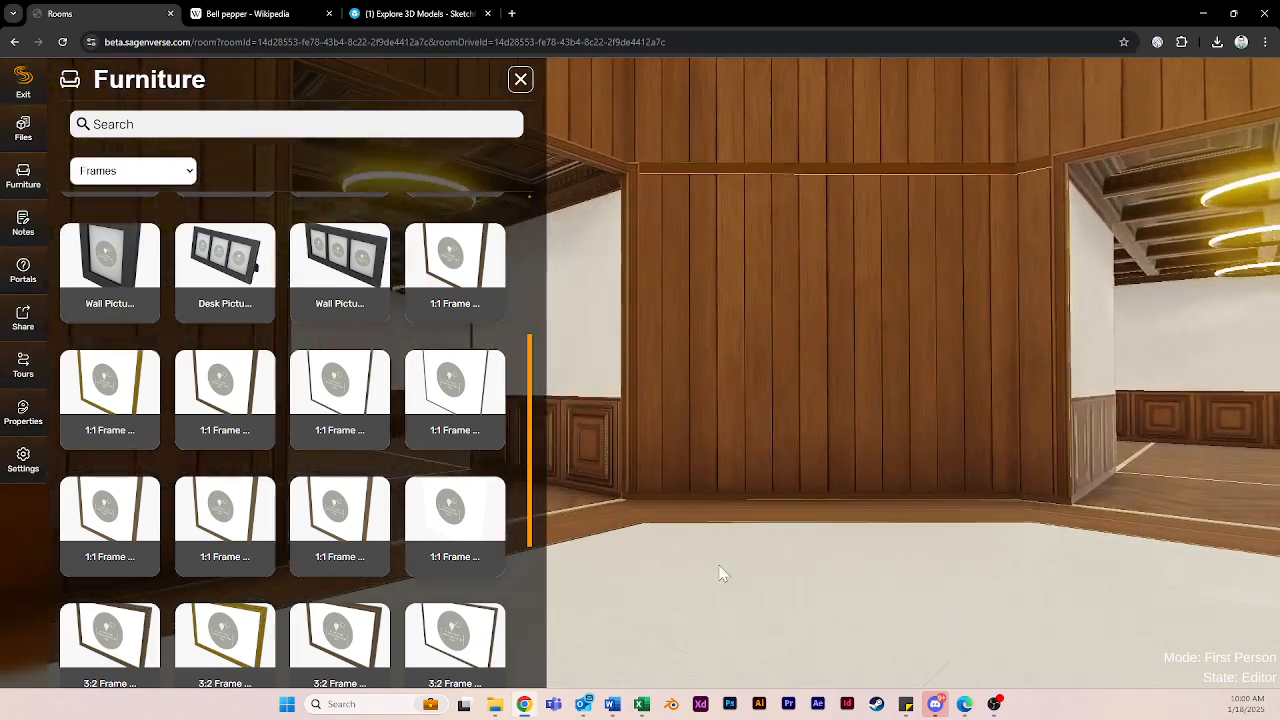
left_click_drag(328, 522, 726, 284)
left_click_drag(718, 266, 721, 266)
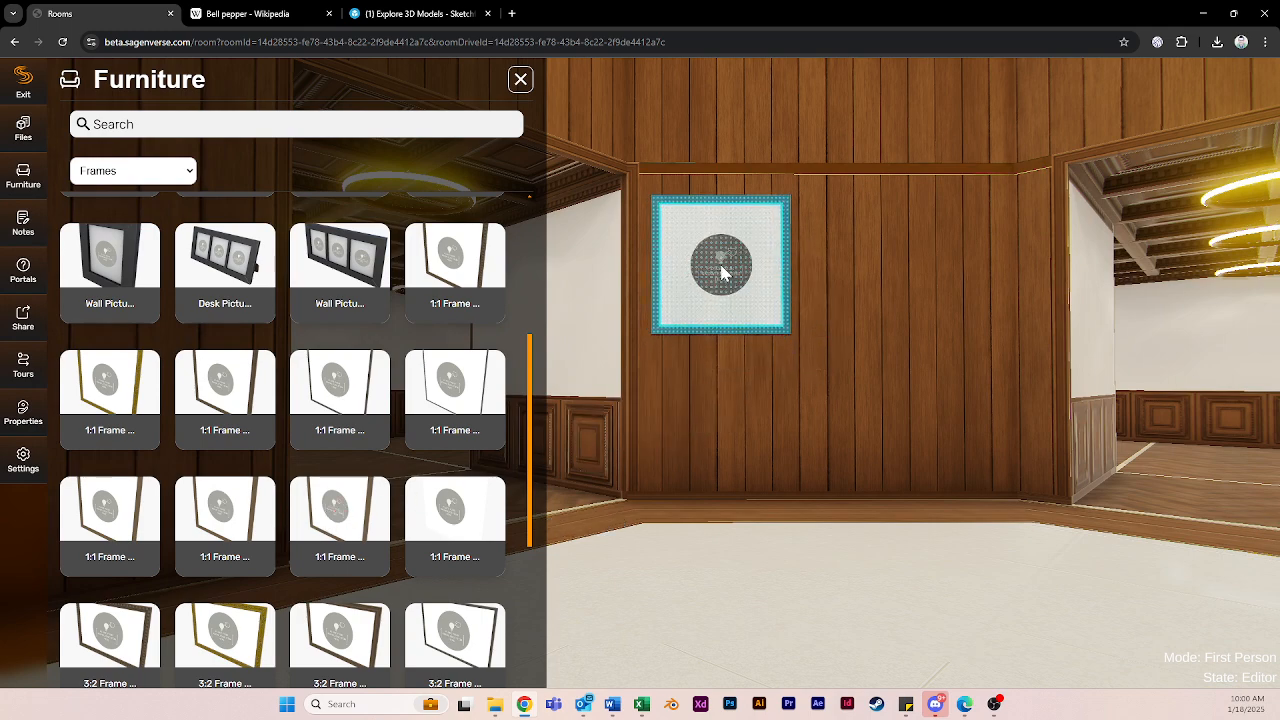
left_click_drag(251, 633, 902, 292)
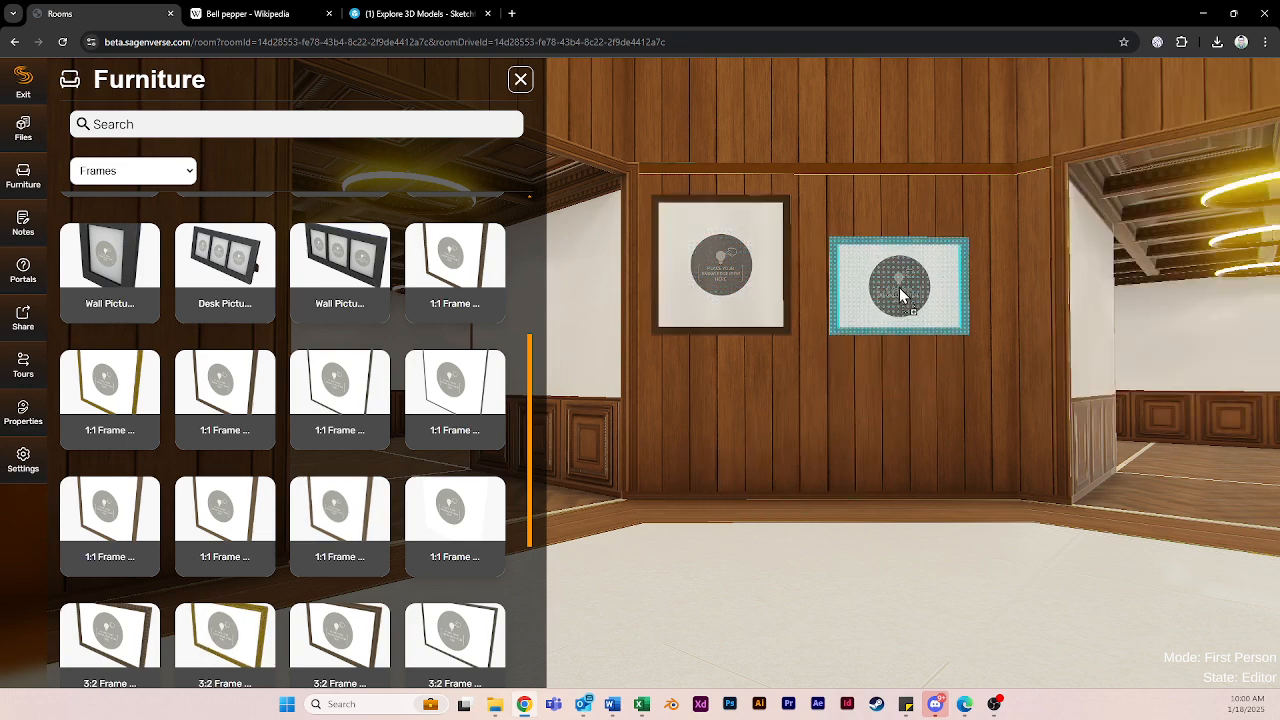
left_click(520, 79)
left_click(739, 441)
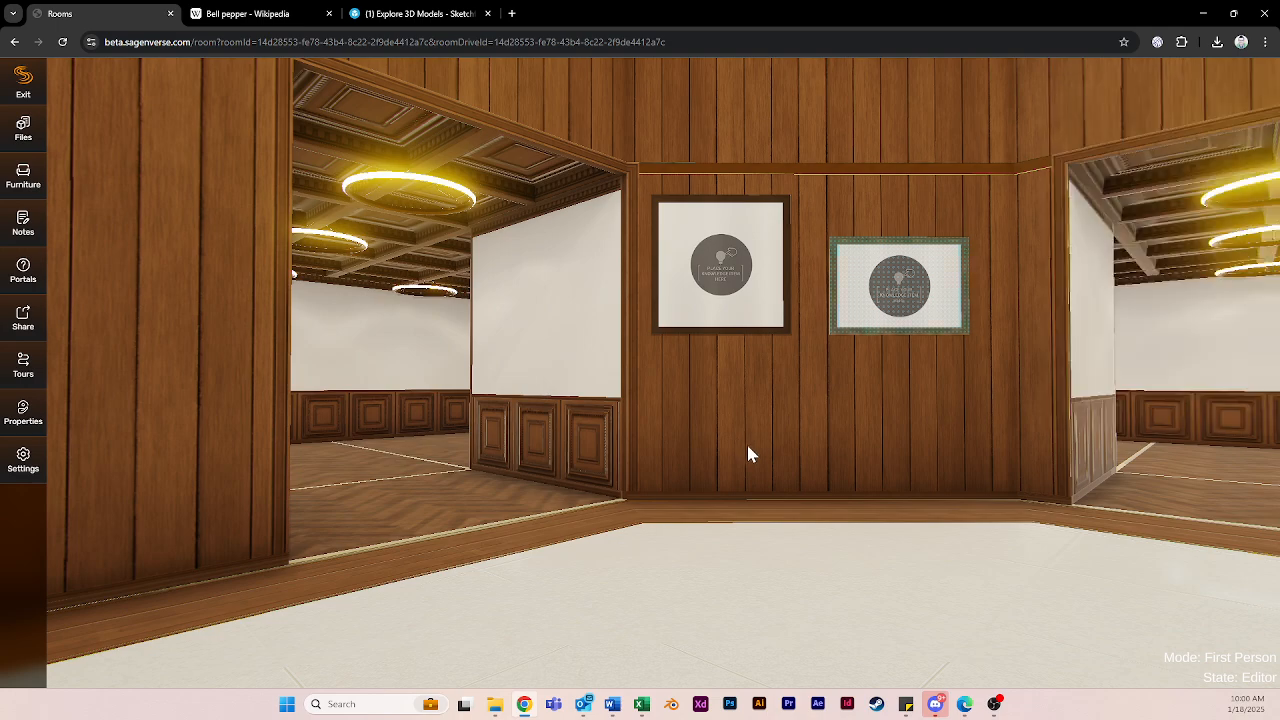
- Select the gold 3:2 frame and raise it on the wall next to the 1:1 frame
right_click_drag(741, 442, 784, 446)
key("w")
key("d")
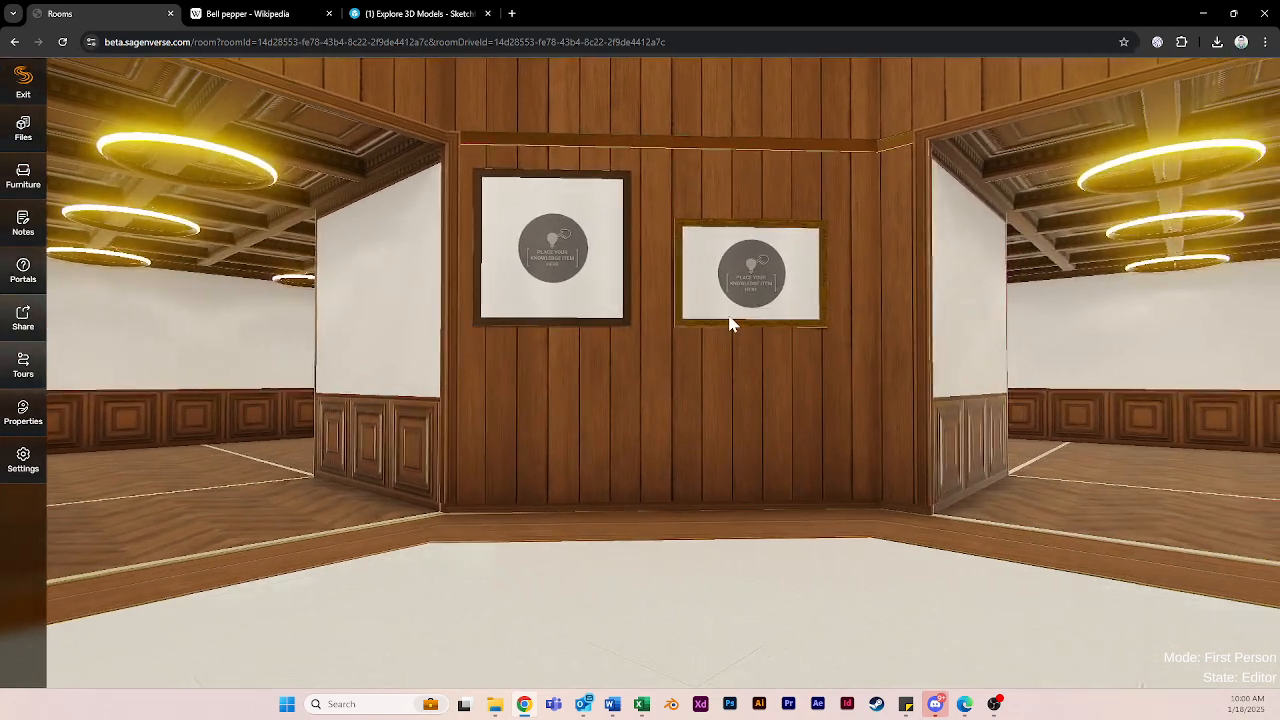
left_click(733, 322)
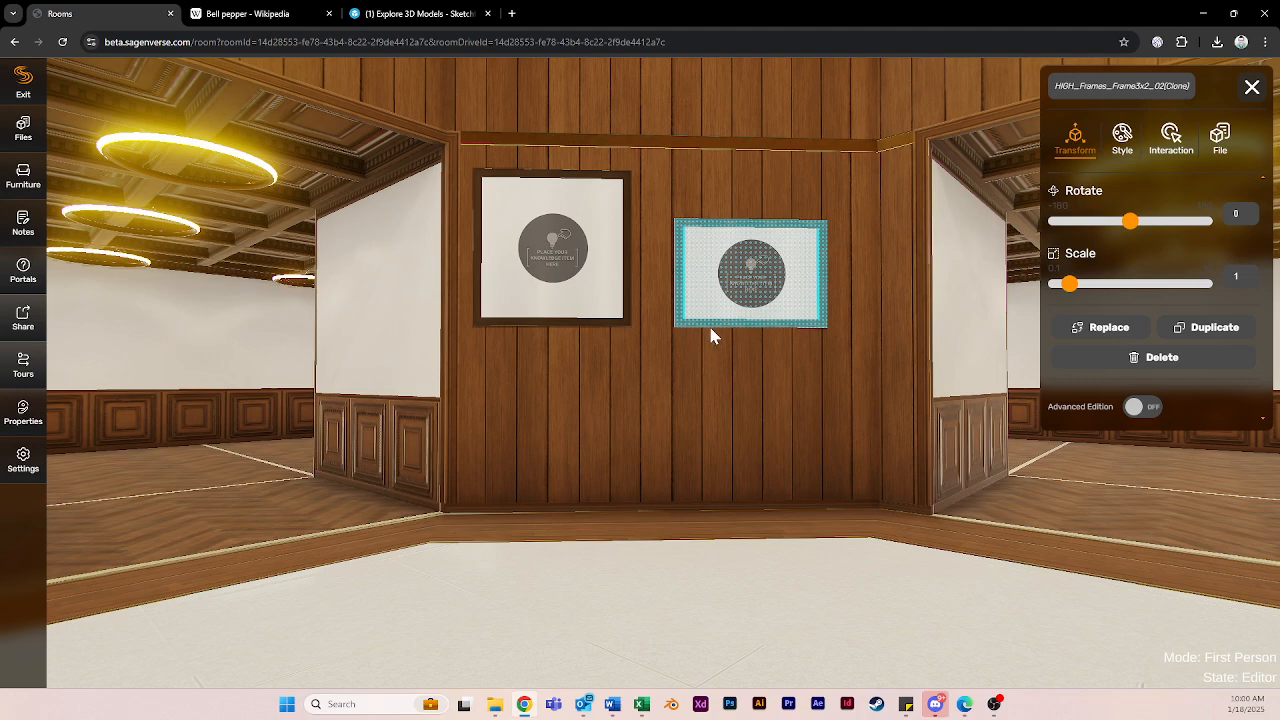
right_click_drag(645, 403, 319, 374)
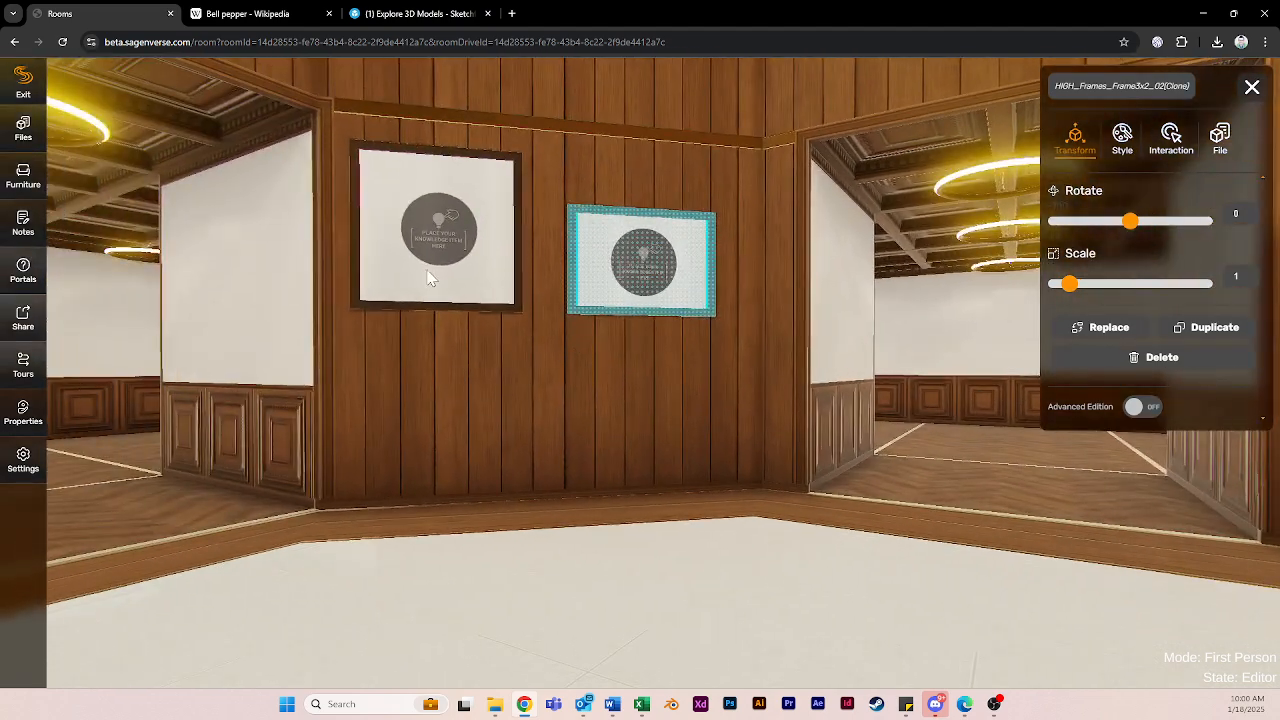
left_click(428, 273)
left_click(644, 294)
left_click(425, 289)
left_click(642, 306)
left_click_drag(643, 333, 650, 245)
- Try a rotation of -18.5 and a different scale on the 3:2 frame and undo both changes
left_click_drag(1130, 222, 1123, 222)
left_click_drag(1078, 286, 1080, 290)
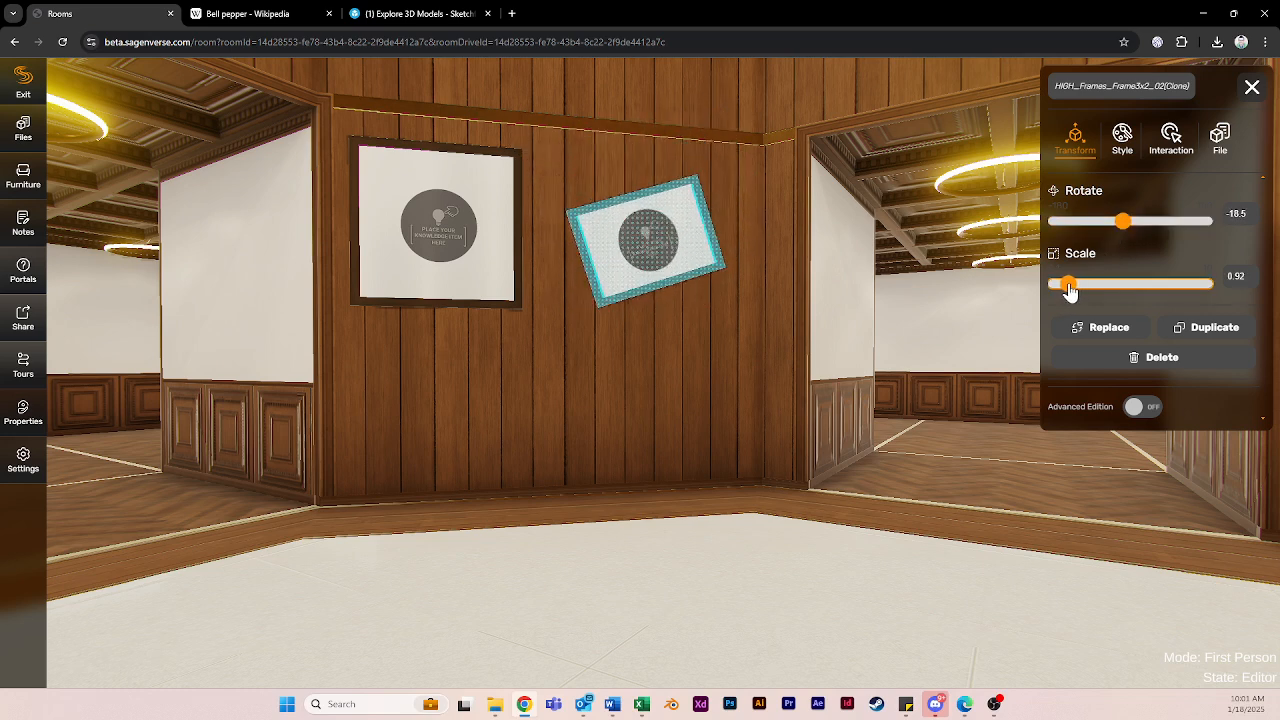
left_click(673, 366)
key("ctrl+z")
key("ctrl+z")
left_click(653, 273)
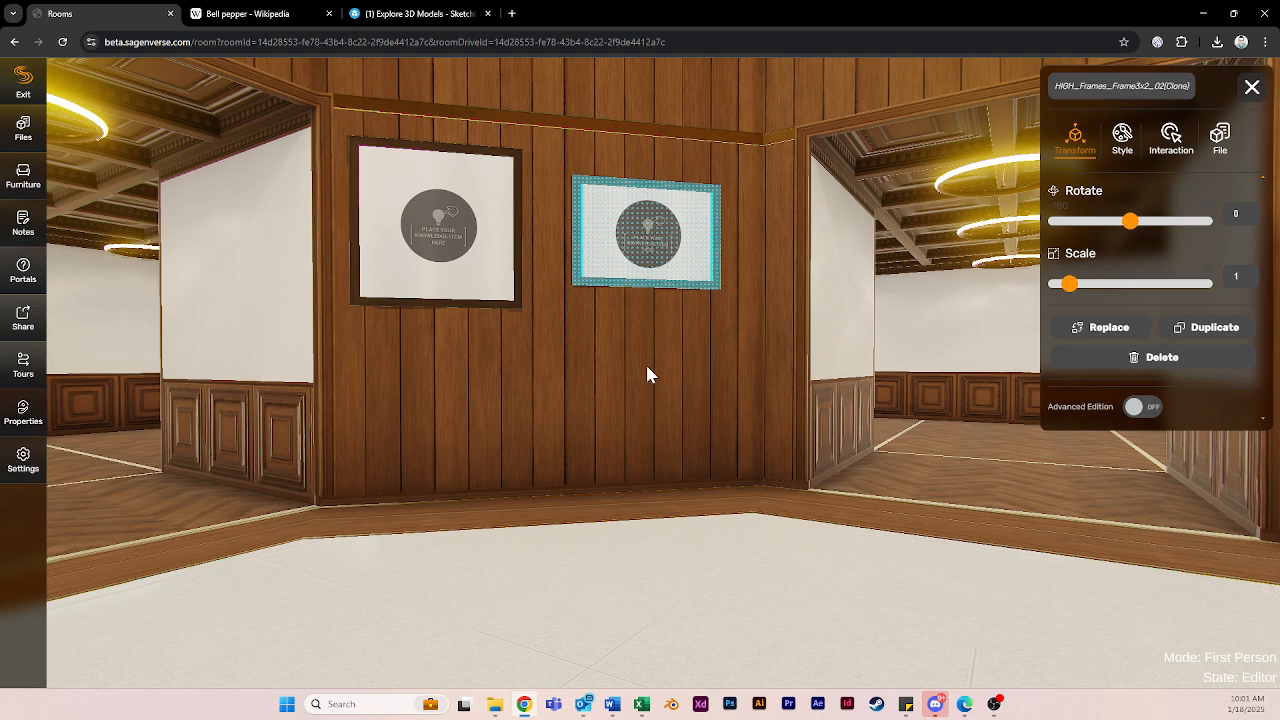
- Shift the 3:2 frame sideways along the wall, slightly farther from the 1:1 frame
left_click_drag(573, 351, 564, 375)
key("s")
left_click(643, 288)
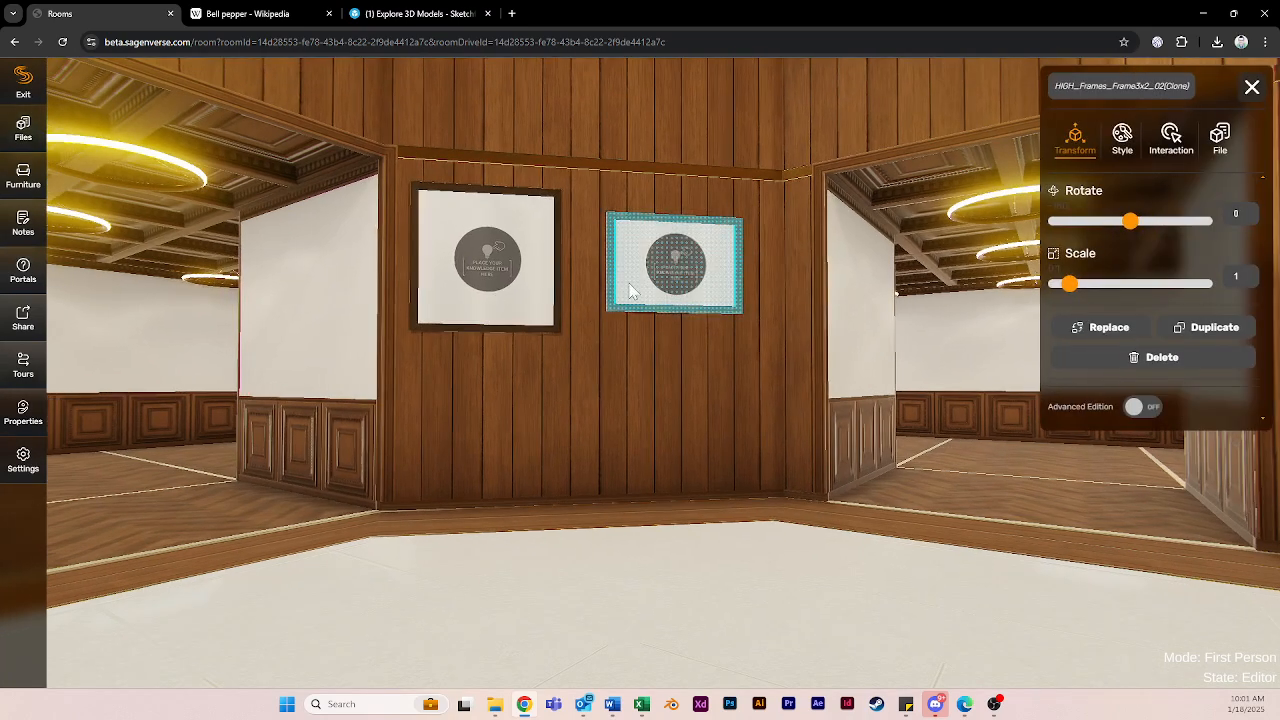
left_click_drag(646, 318, 661, 318)
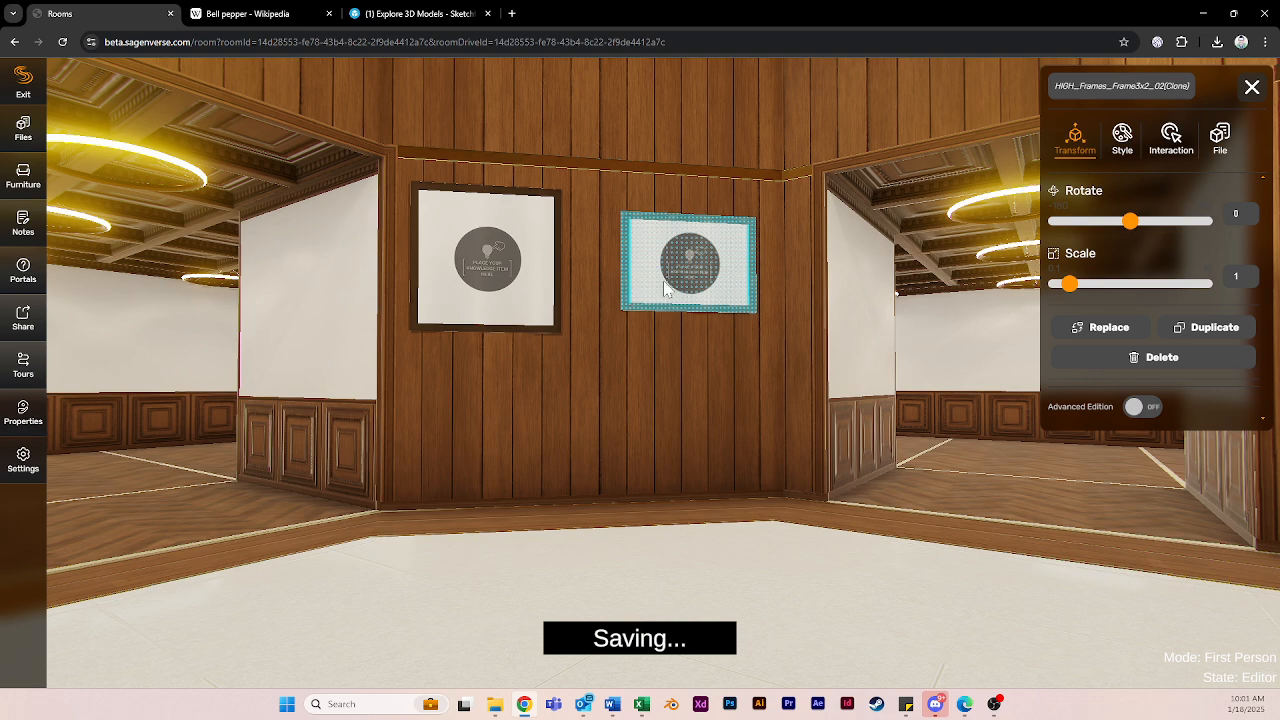
- Select both frames together and move them through the doorway onto the white wall of the adjoining room
left_click(500, 315)
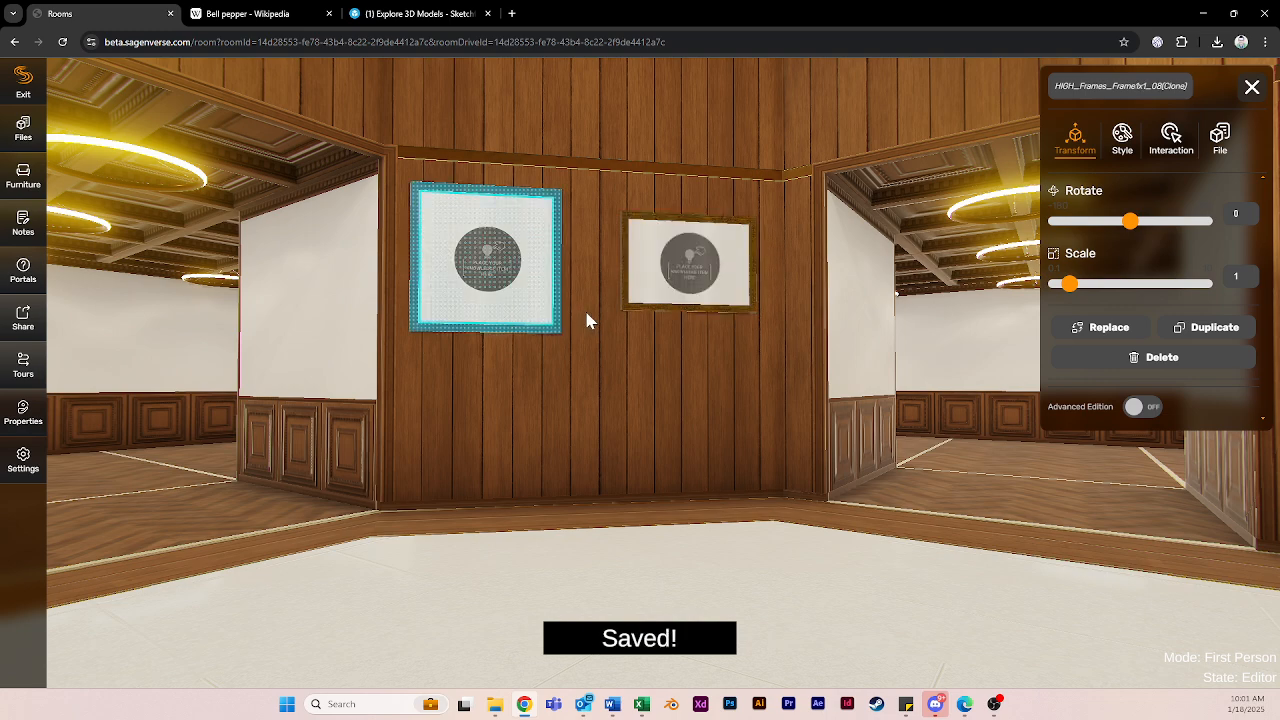
left_click(686, 286, "shift")
left_click_drag(493, 288, 130, 346)
right_click_drag(203, 466, 131, 465)
key("w")
right_click_drag(430, 432, 383, 422)
left_click_drag(376, 413, 291, 405)
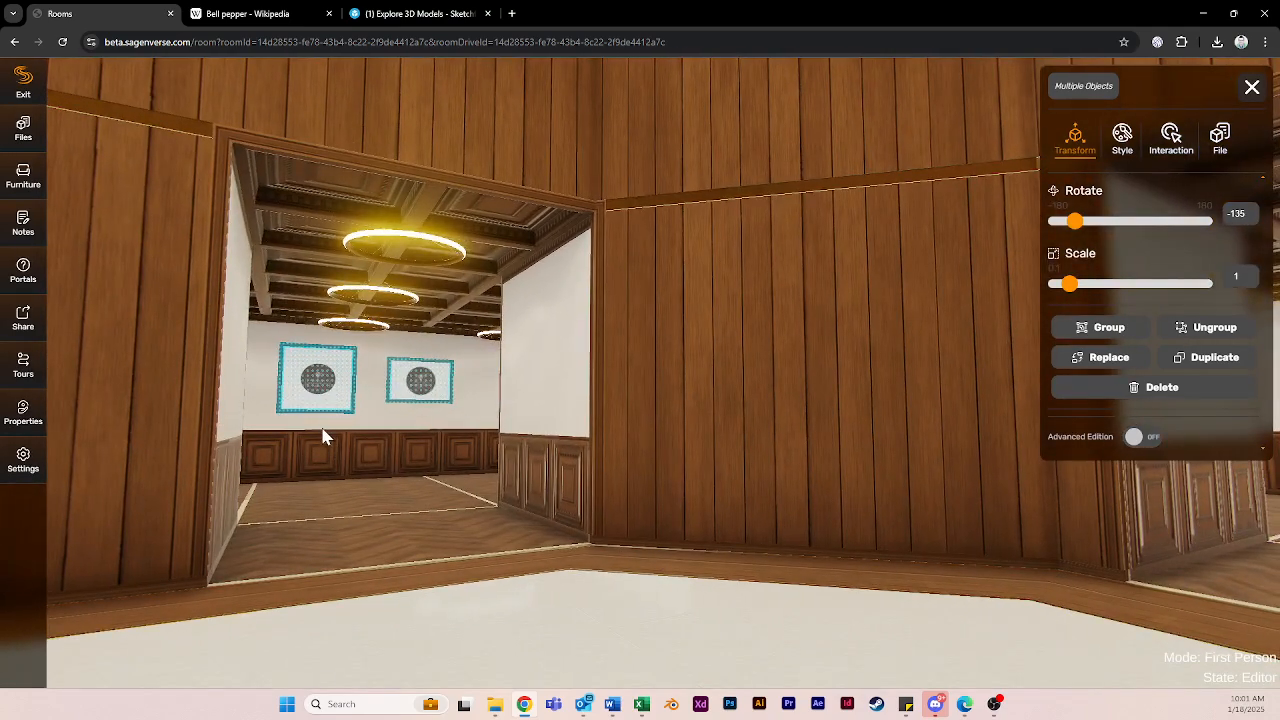
- Group the square 1:1 frame and the 3:2 frame in the adjoining room, and ungroup them again
key("s")
left_click(345, 479)
left_click(351, 379)
key("s")
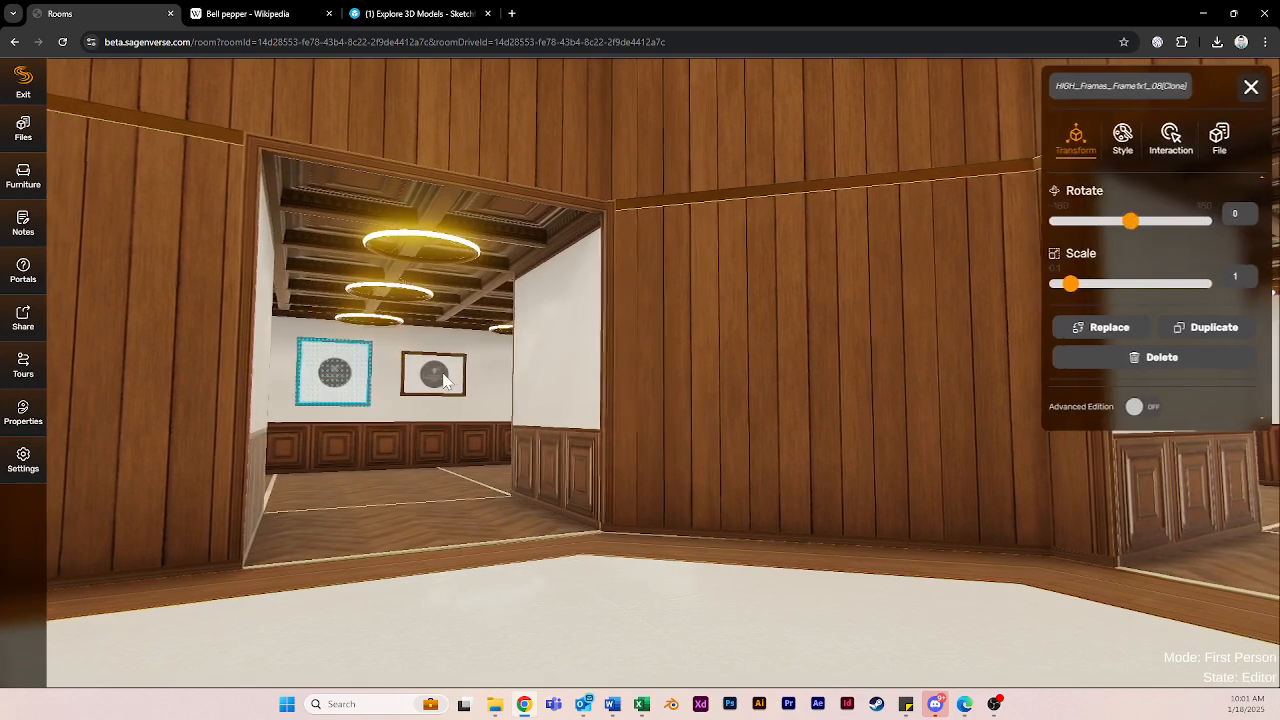
left_click(440, 375, "shift")
left_click(1083, 337)
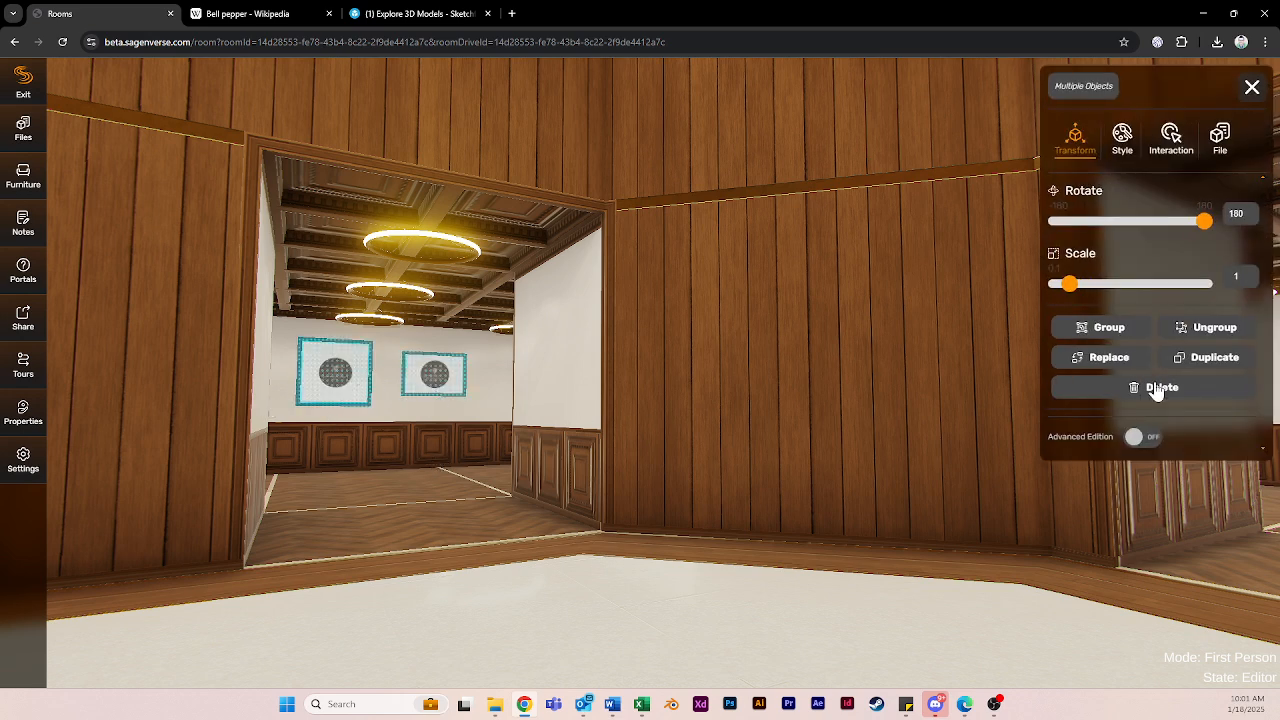
left_click(1175, 331)
- Move both picture frames together out of the adjoining room onto the wood-paneled wall beside the doorway
left_click(363, 376)
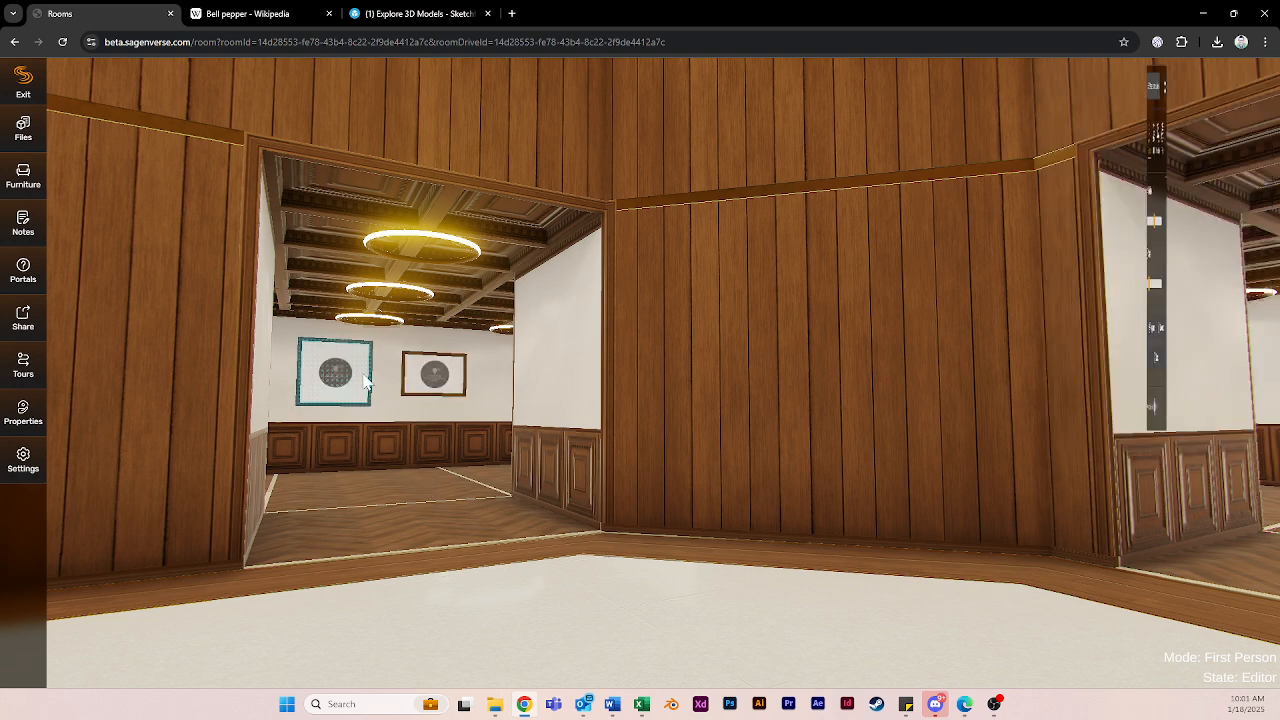
left_click(428, 388, "shift")
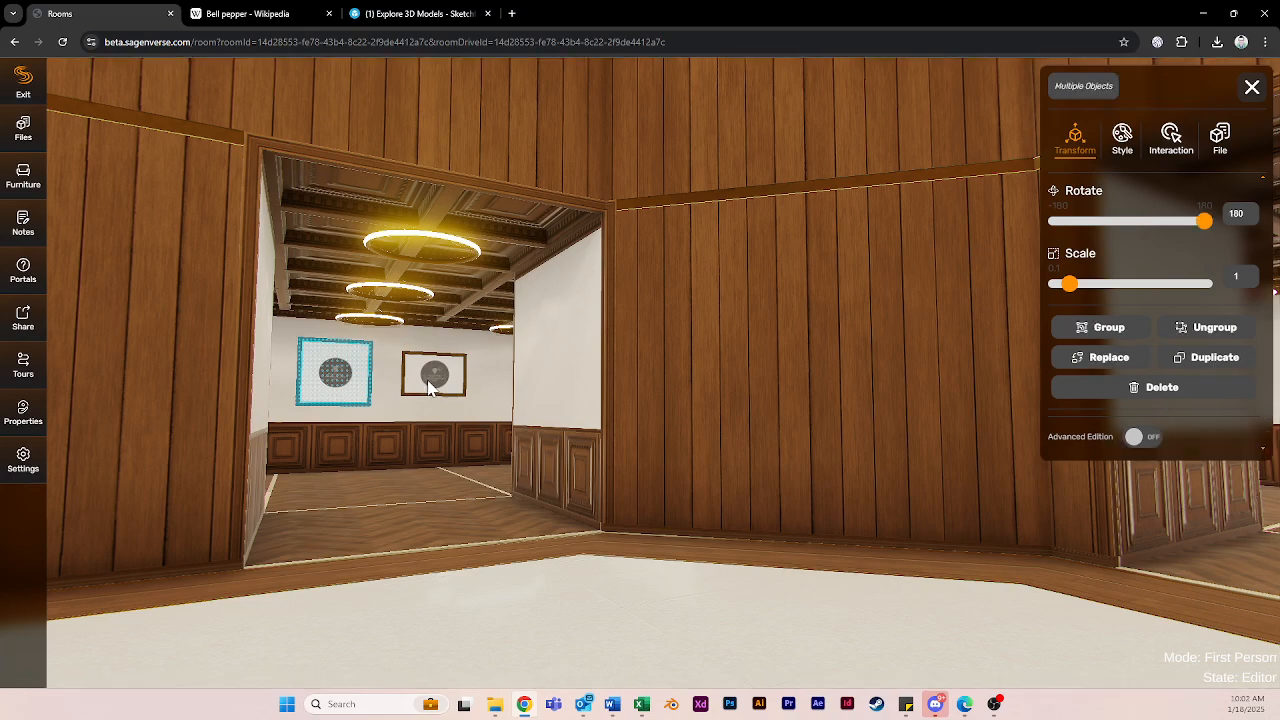
left_click_drag(428, 388, 208, 374)
left_click_drag(616, 610, 446, 581)
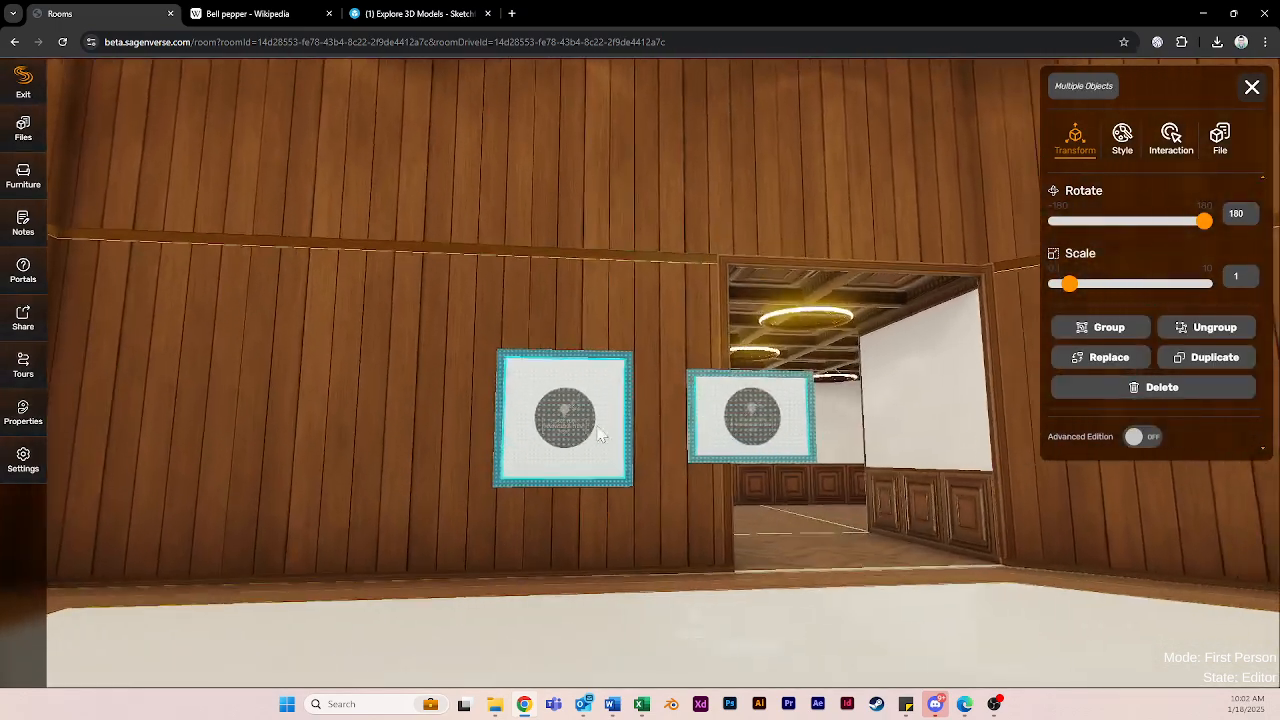
left_click_drag(596, 430, 280, 420)
left_click(492, 529)
left_click_drag(494, 530, 486, 573)
key("w")
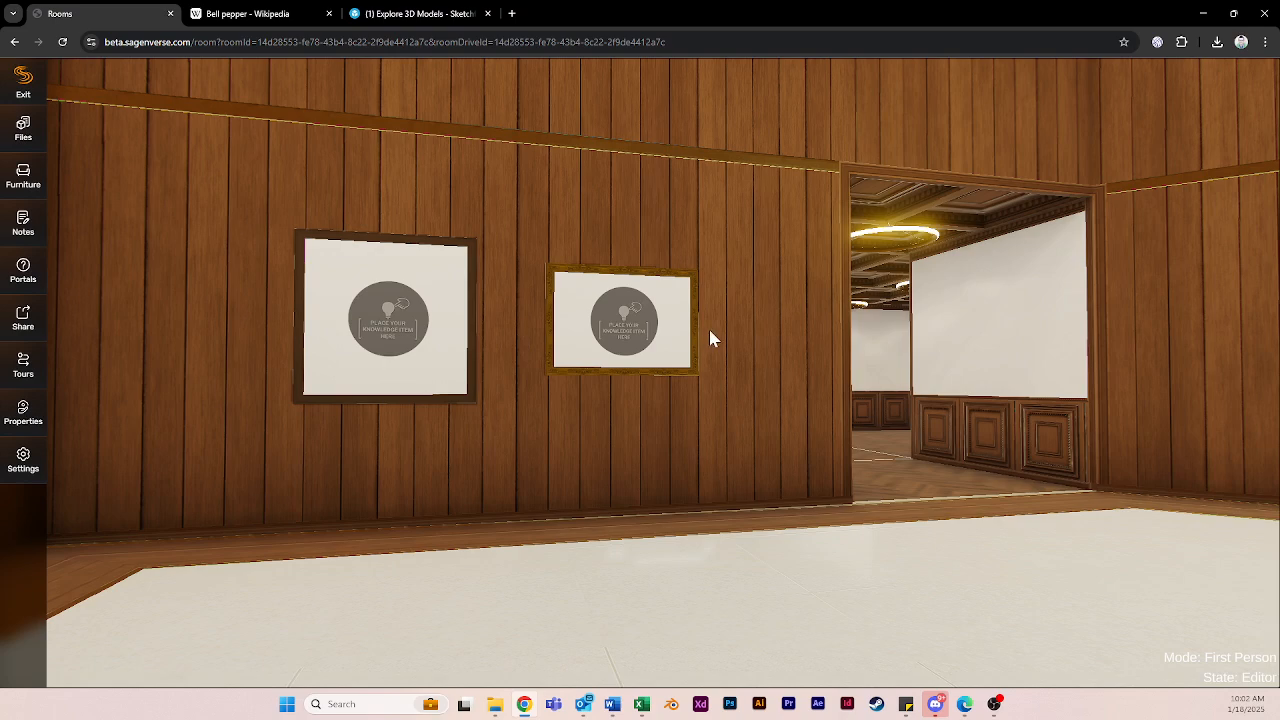
- Search the furniture library for "couch" and place the grey modern couch and the green tufted leather couch in the room
left_click(583, 333)
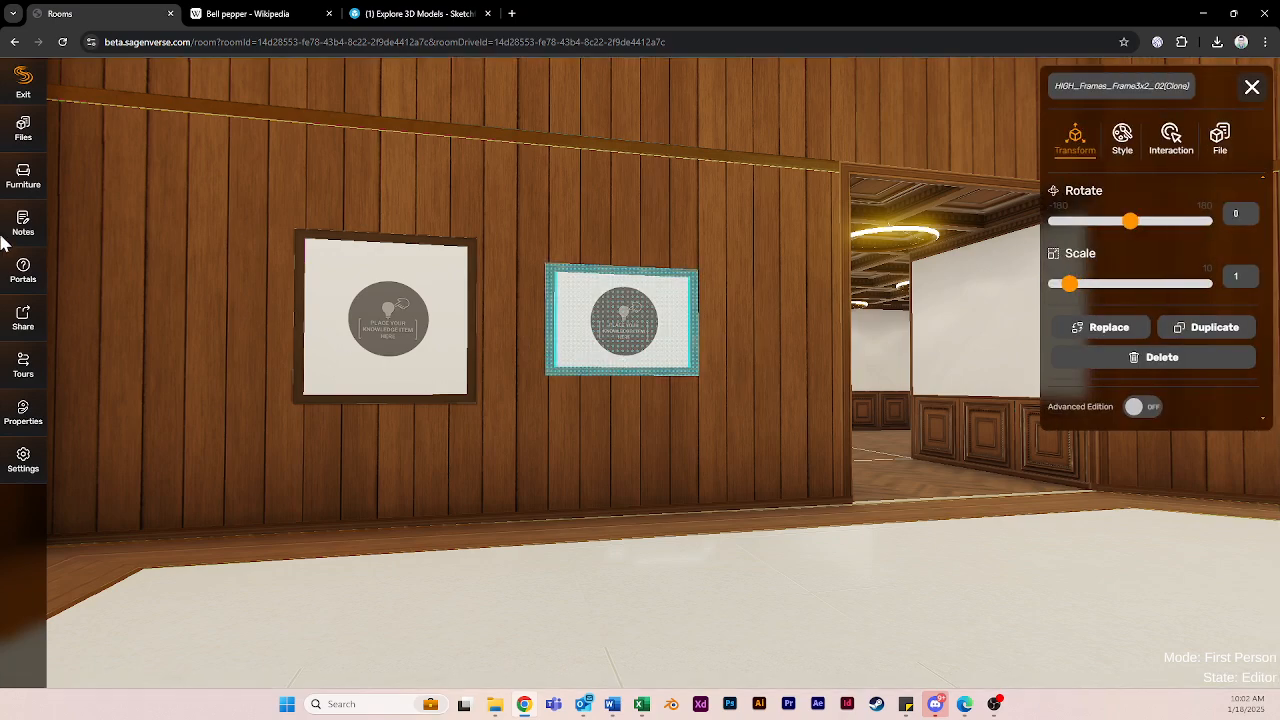
left_click(16, 187)
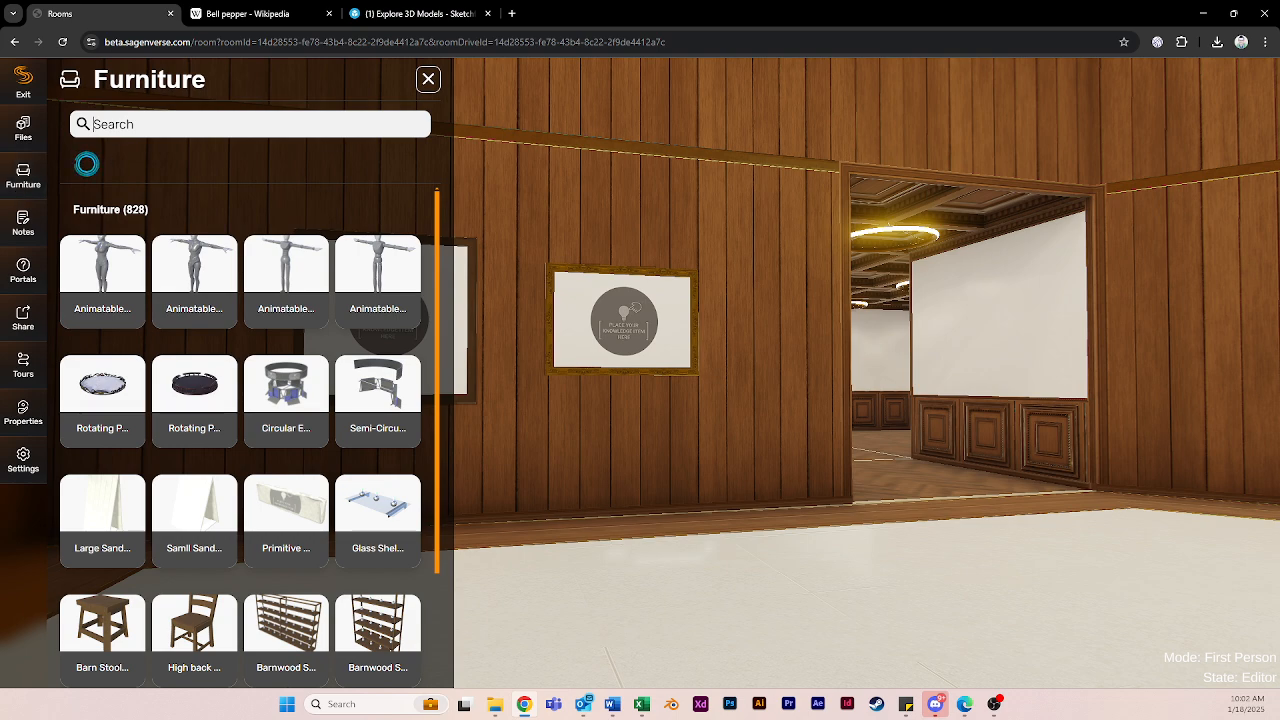
type("couch")
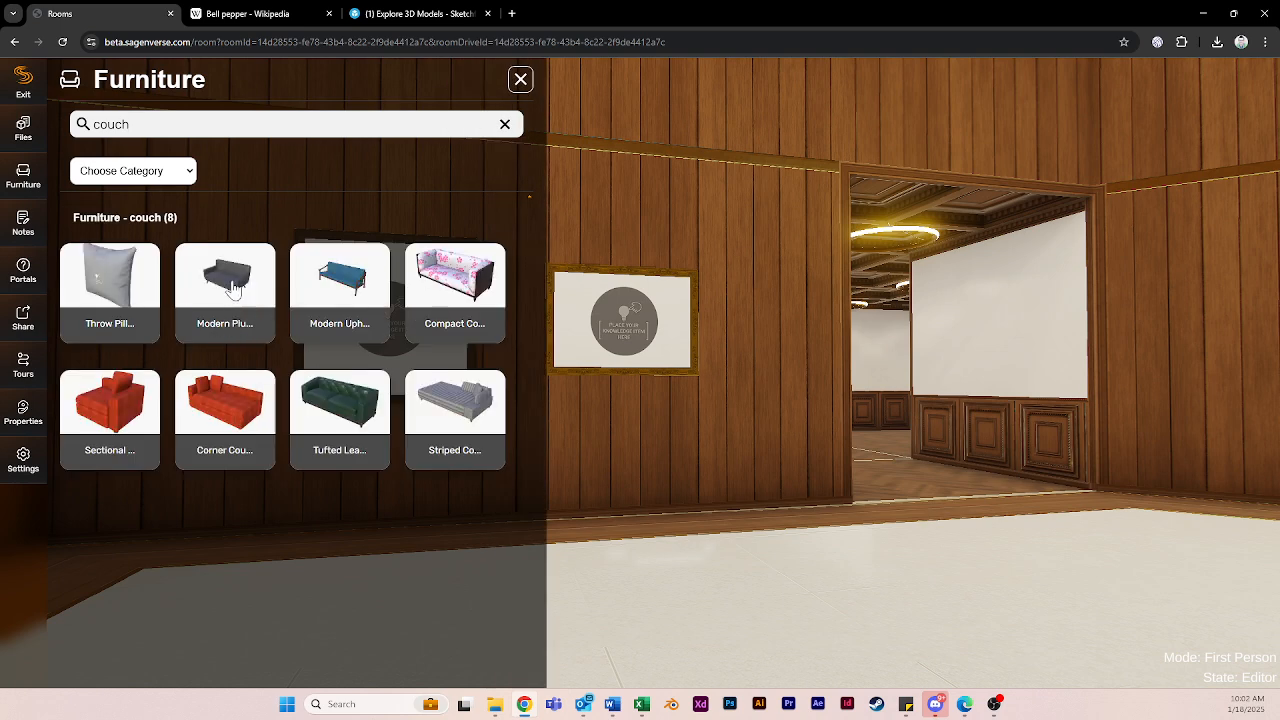
left_click_drag(233, 285, 742, 527)
left_click_drag(357, 398, 552, 540)
- Position the green and grey couches side by side against the wood-paneled wall
left_click_drag(686, 577, 661, 589)
key("a")
left_click_drag(737, 509, 662, 549)
left_click(522, 79)
- Shift the picture frames along the wall so that the 1:1 frame hangs above the green couch and the 3:2 frame above the grey one
left_click_drag(674, 420, 532, 381)
key("d")
left_click_drag(499, 271, 458, 348)
left_click(515, 396)
left_click_drag(515, 397, 650, 386)
left_click_drag(296, 390, 418, 394)
left_click(543, 423)
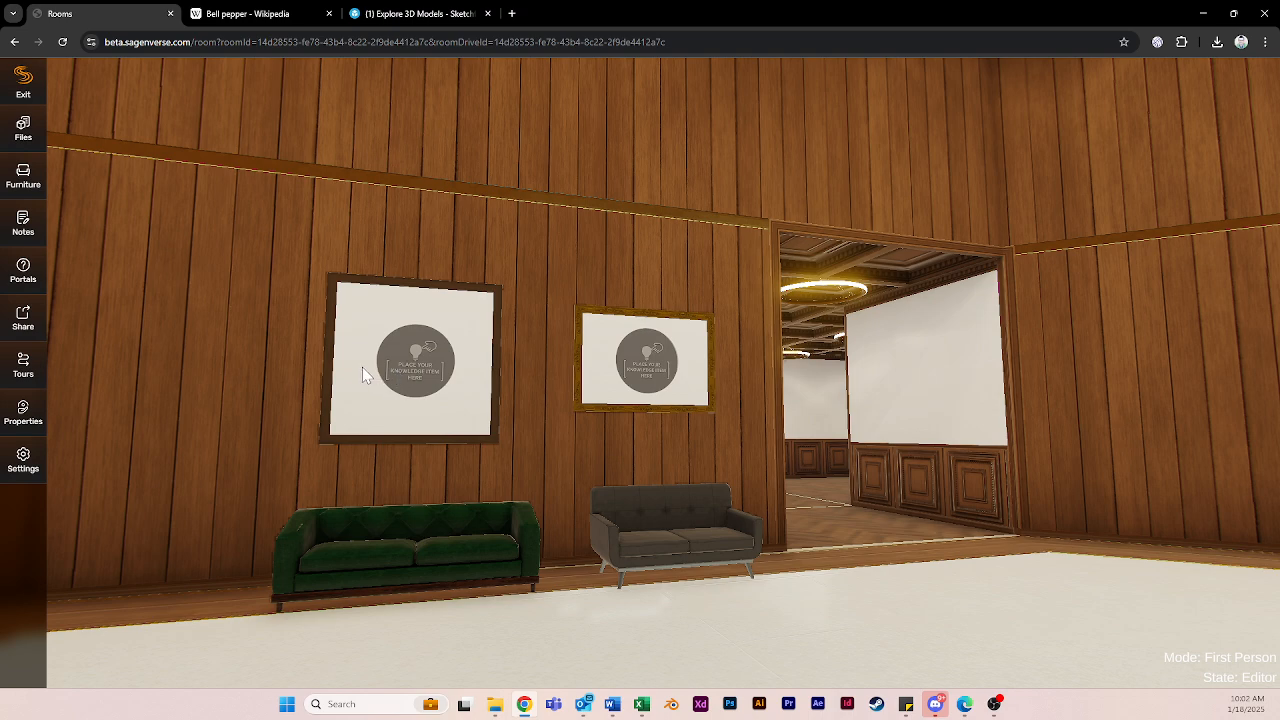
- Fill the 1:1 frame and the 3:2 frame with the two cake photos from the Images room folder
right_click_drag(222, 372, 255, 374)
key("a")
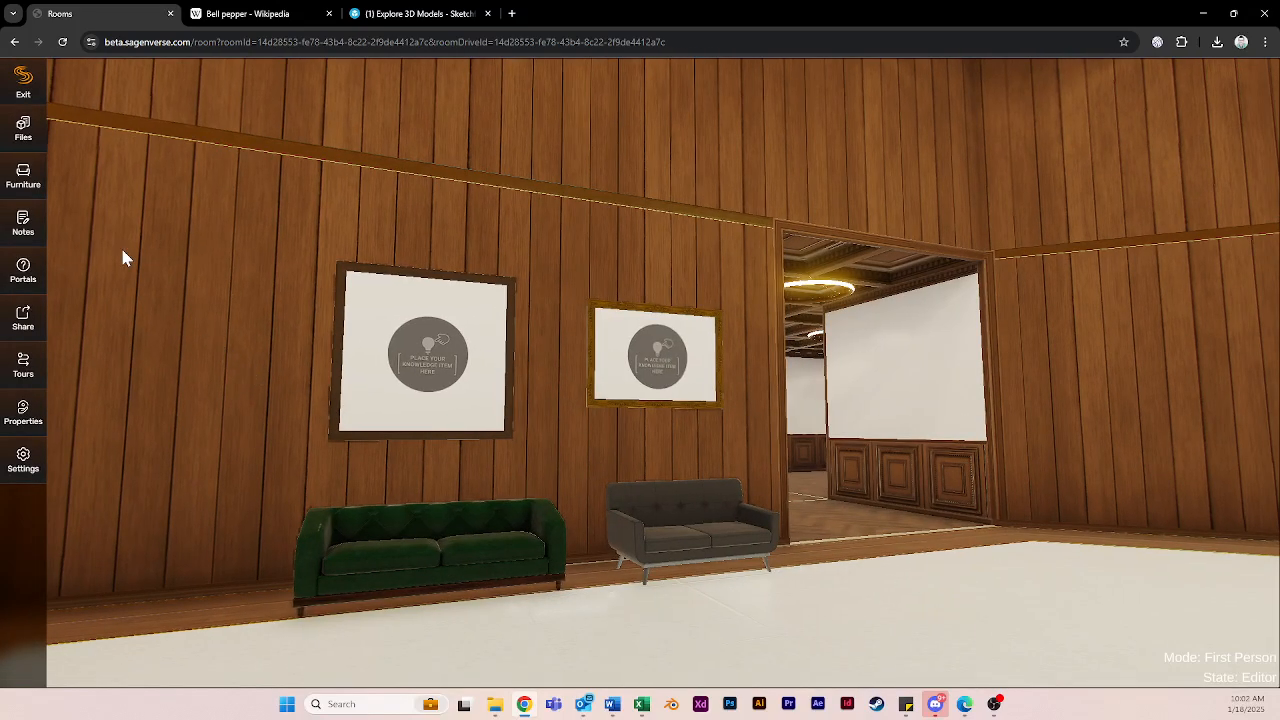
left_click(23, 130)
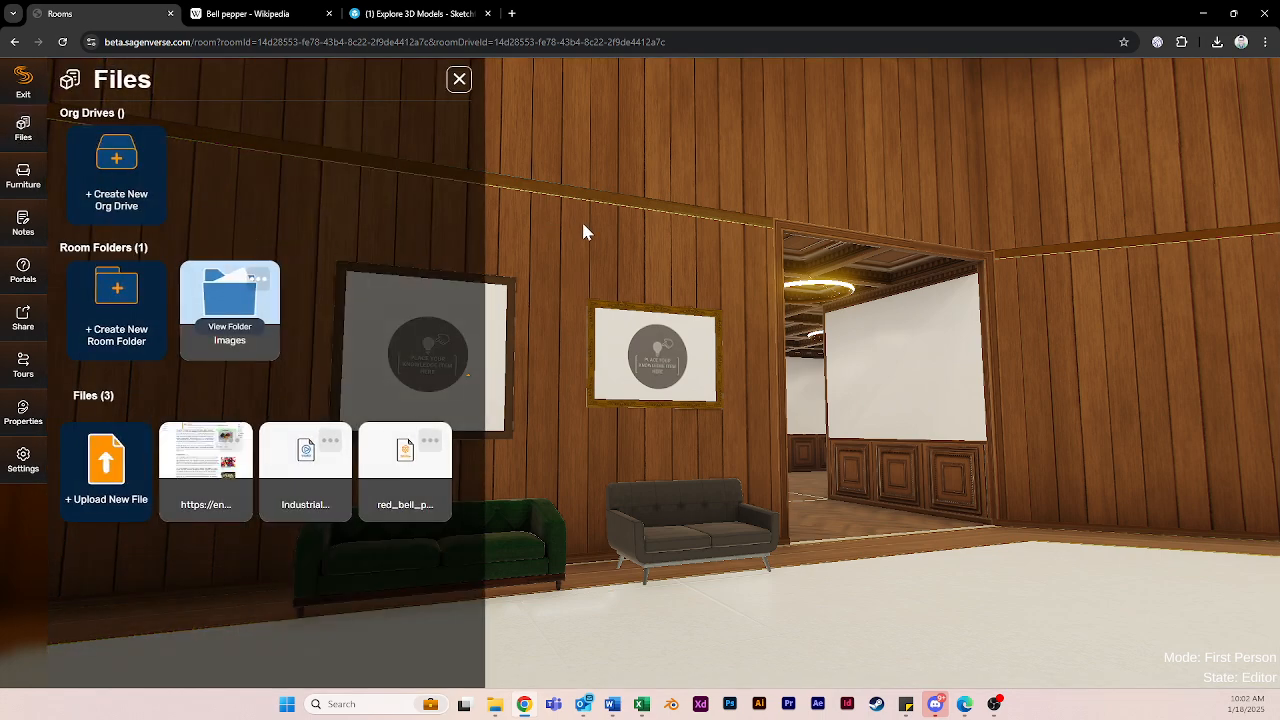
right_click_drag(598, 226, 519, 231)
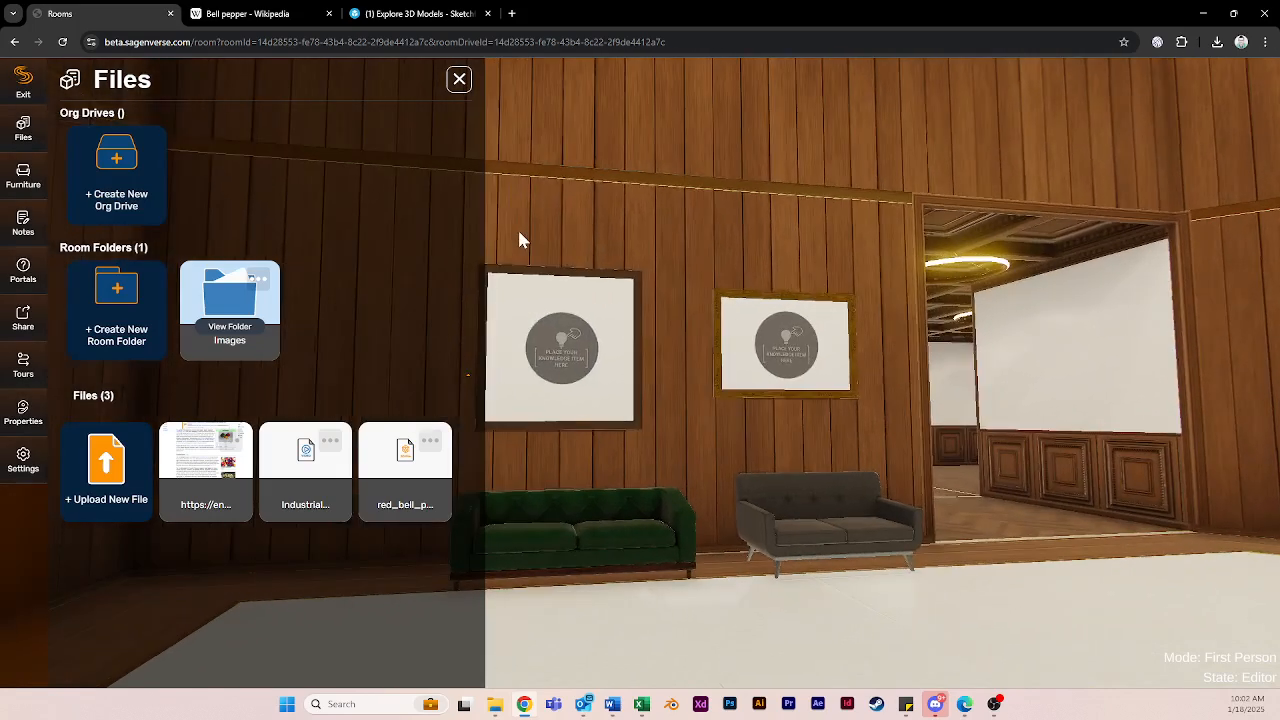
left_click(228, 328)
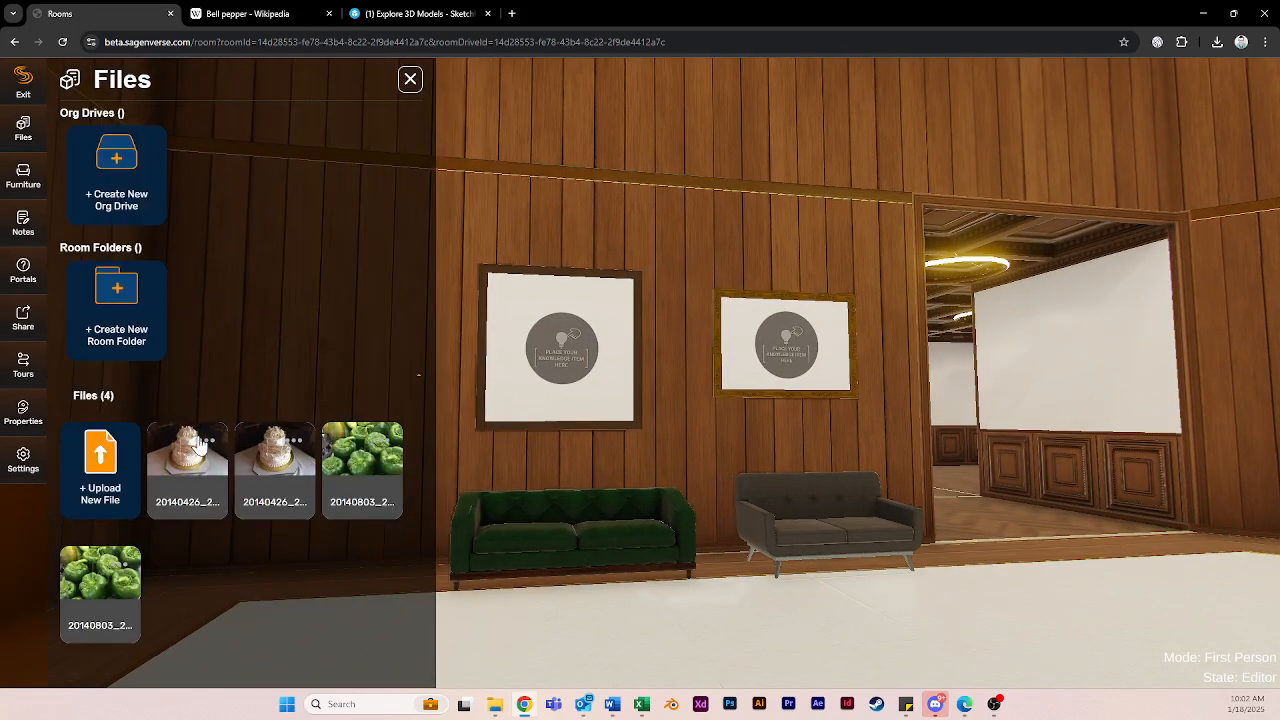
left_click_drag(190, 461, 587, 388)
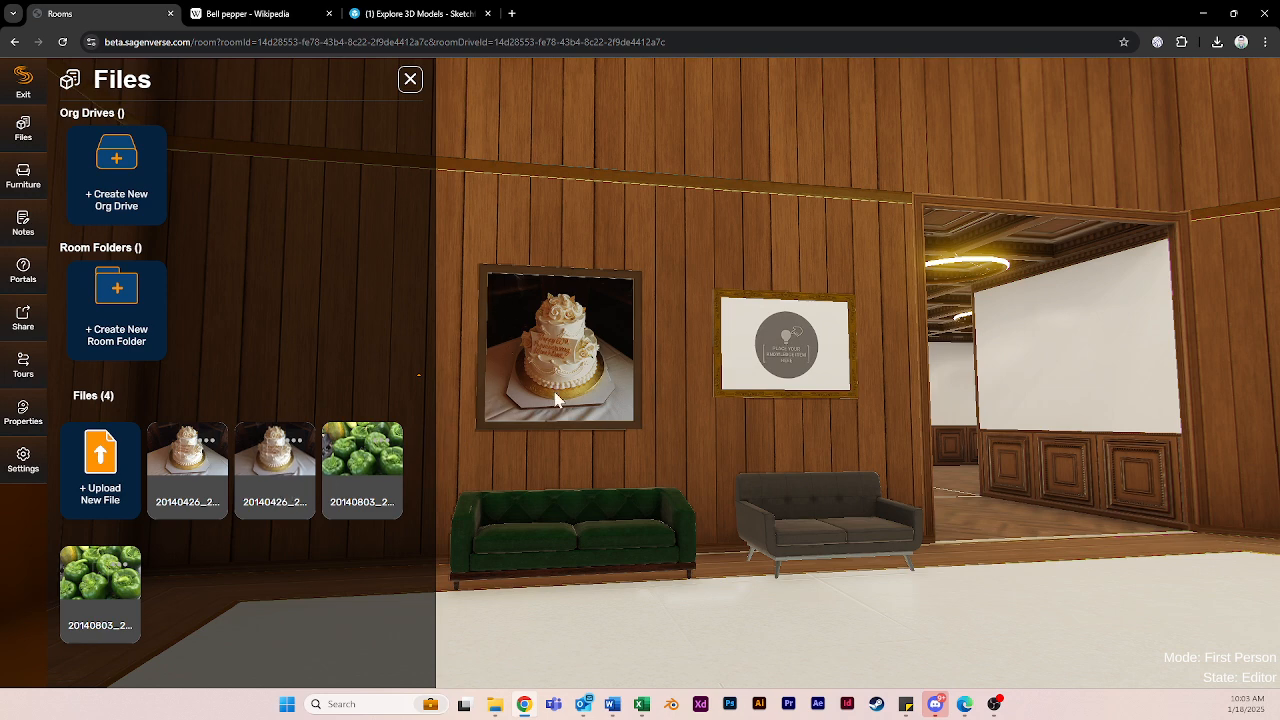
left_click_drag(262, 476, 784, 373)
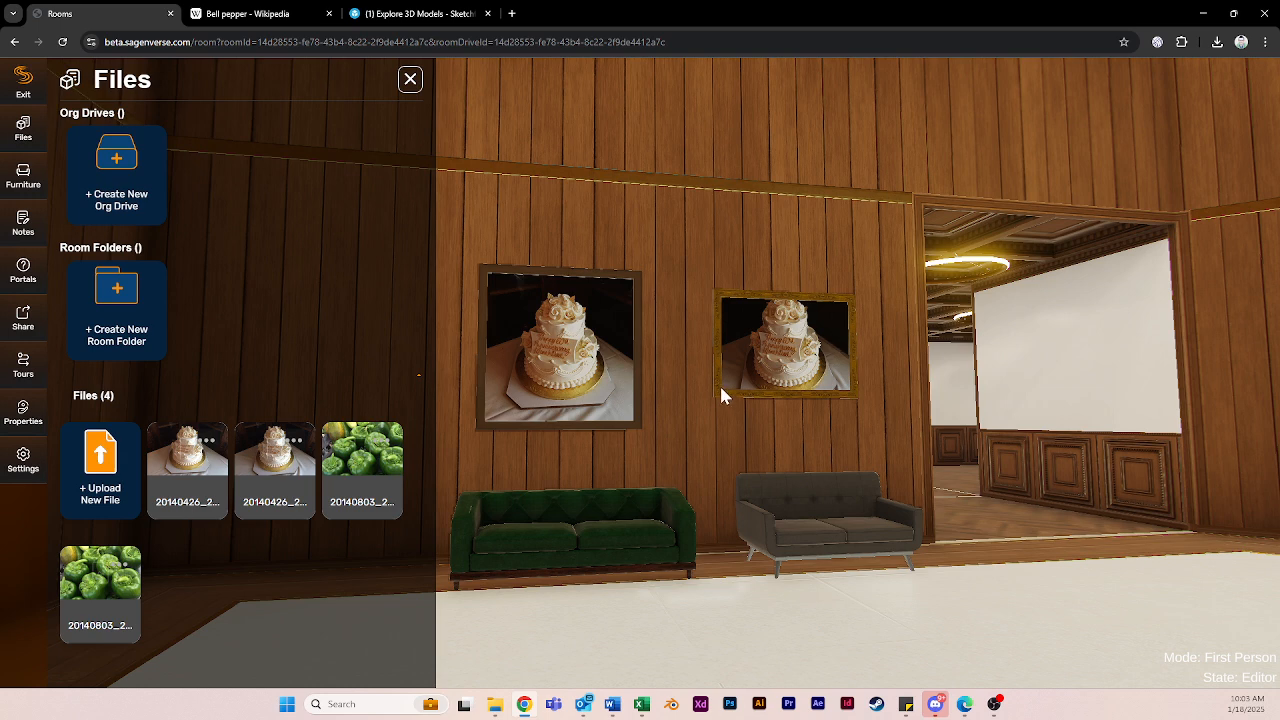
left_click(410, 80)
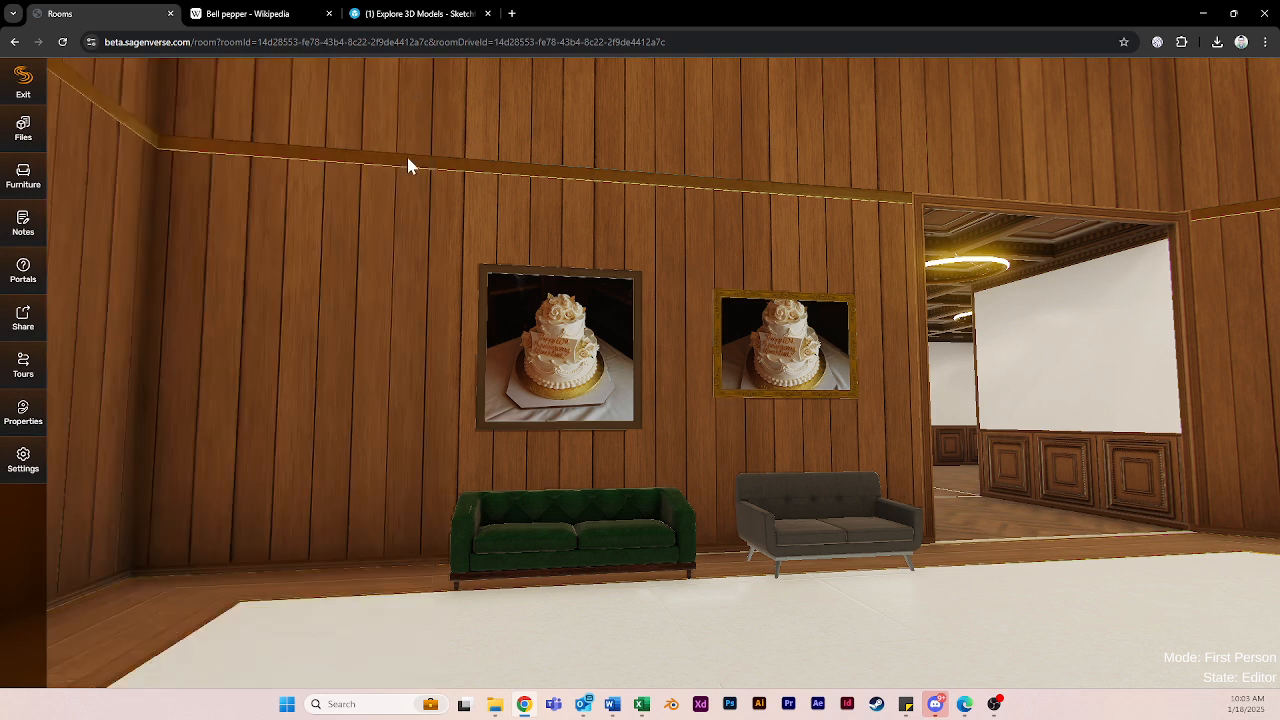
- Replace the 1:1 frame's image with the green pepper photo 20140803_205002890_iOS.jpg from the Images folder
left_click(481, 327)
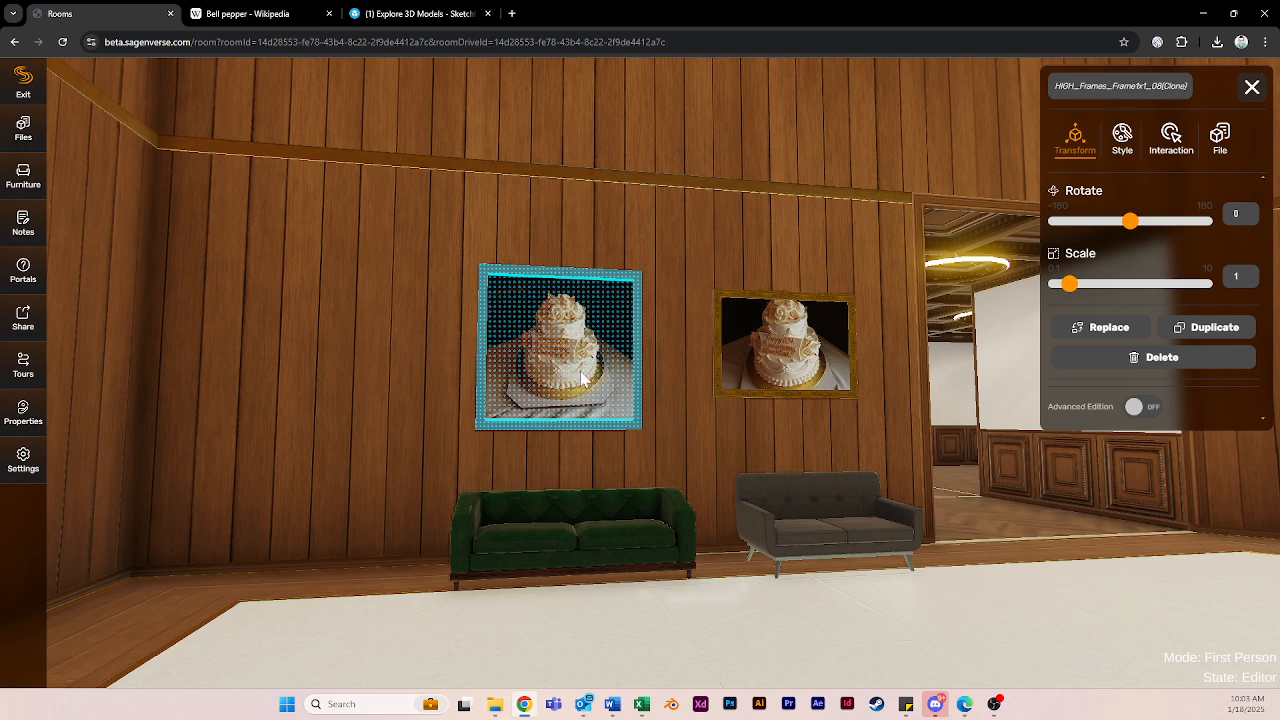
left_click(1216, 150)
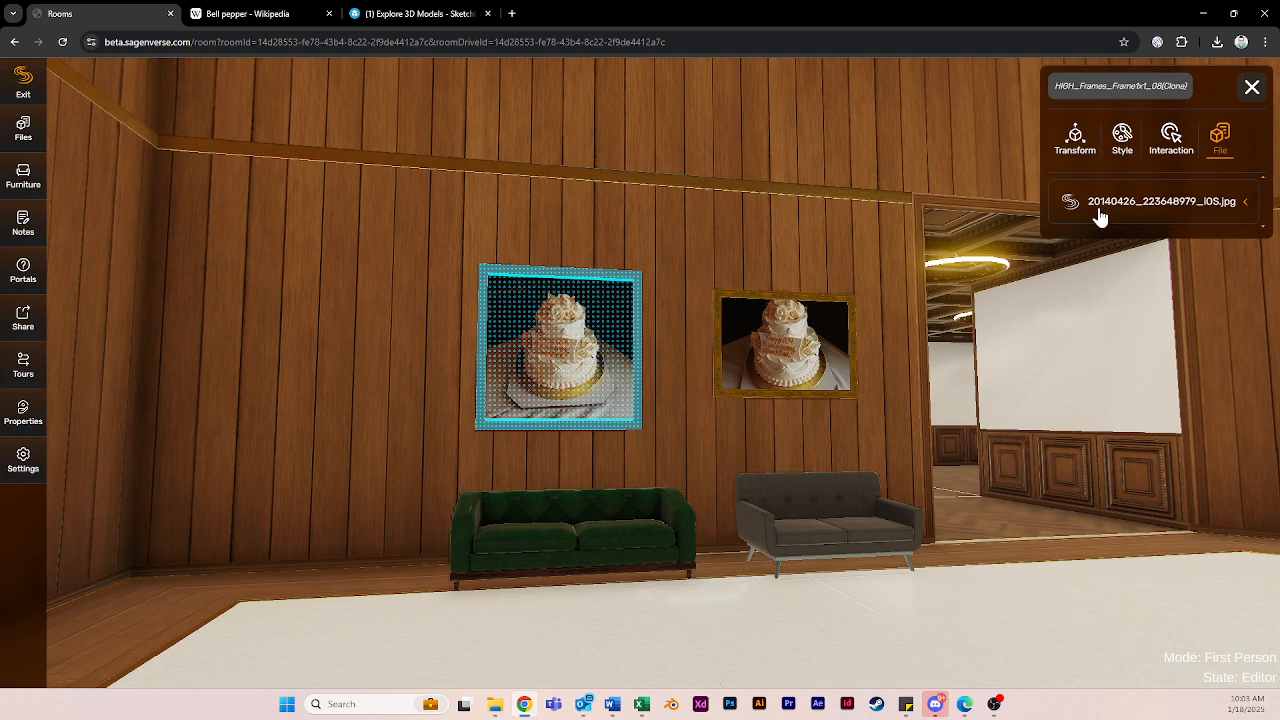
left_click(1240, 208)
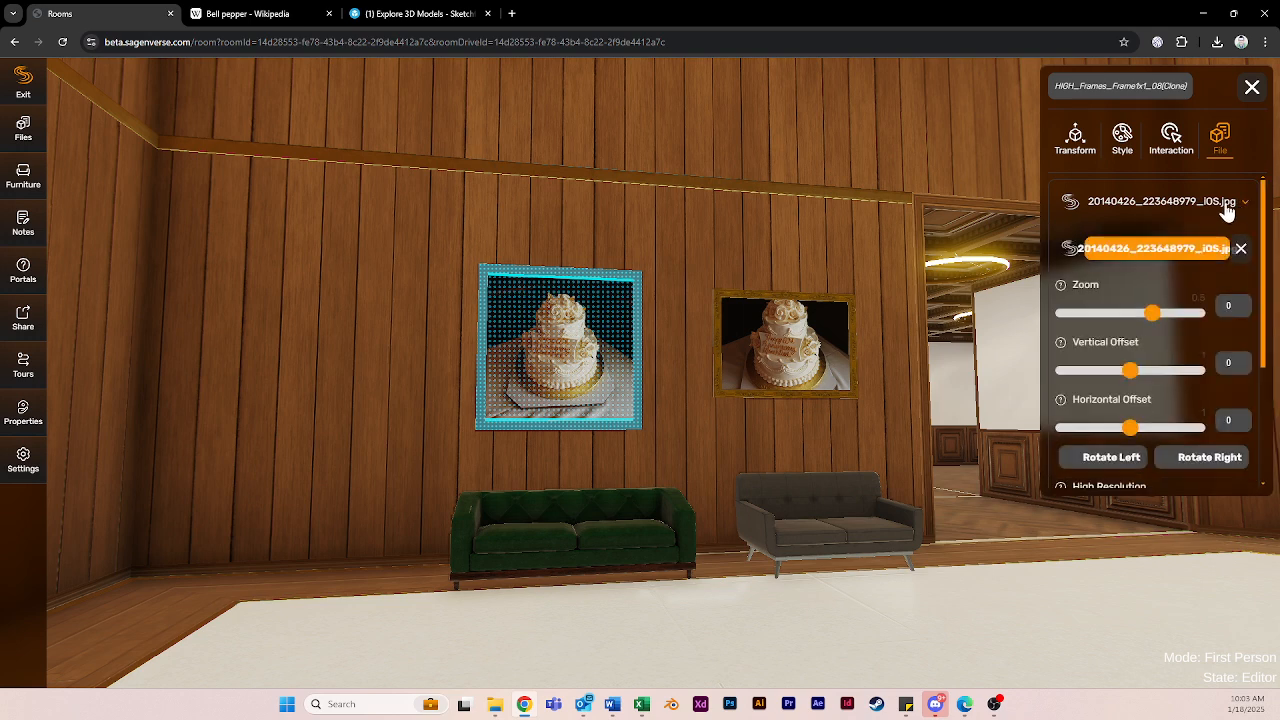
left_click(1140, 252)
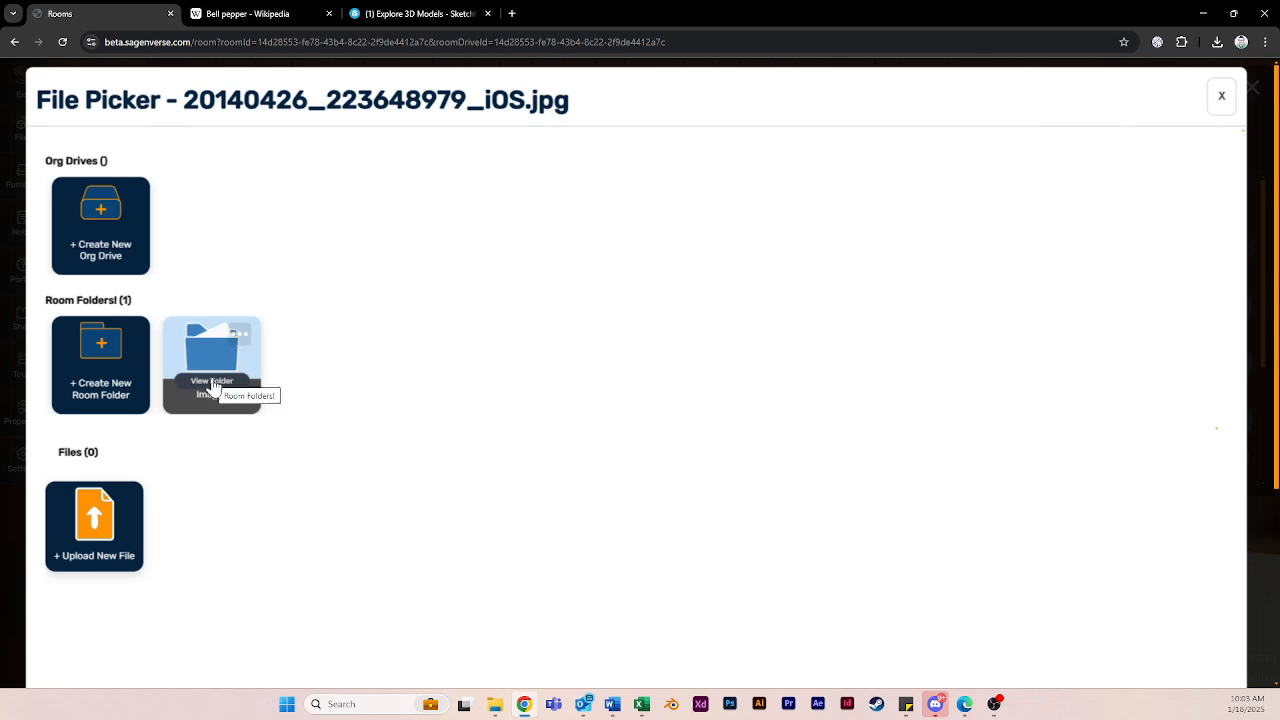
left_click(212, 381)
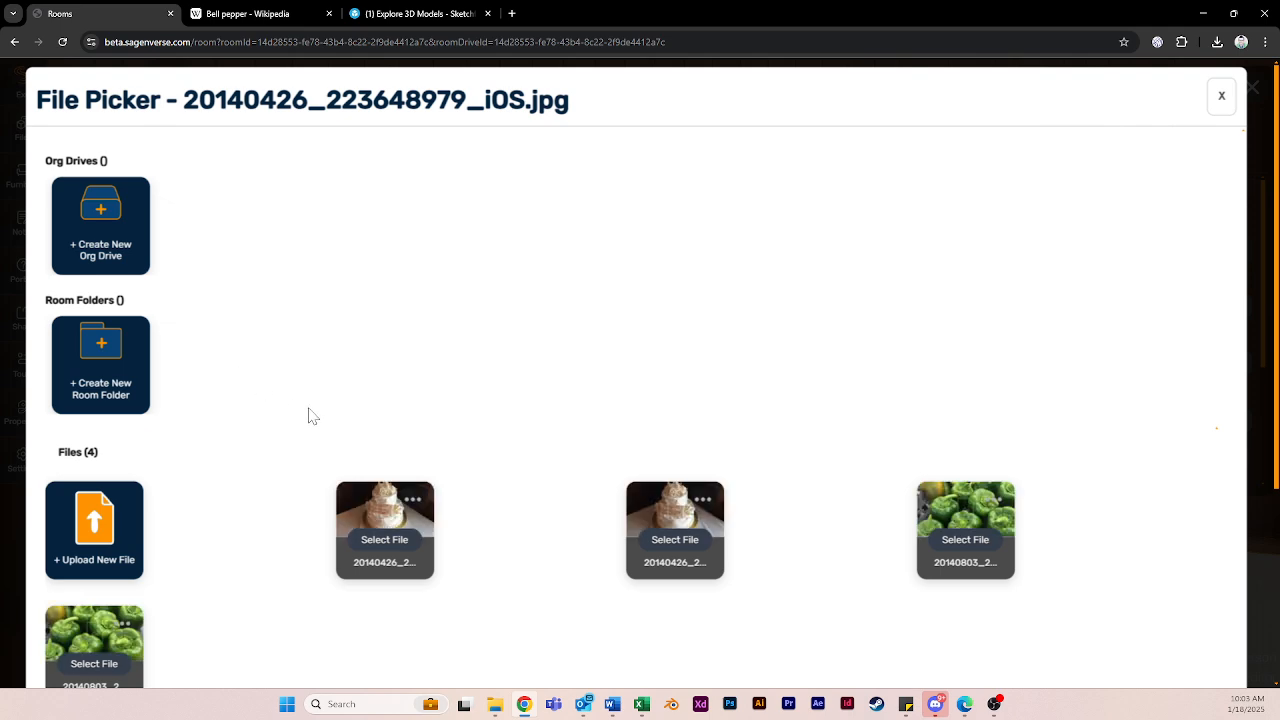
left_click(948, 550)
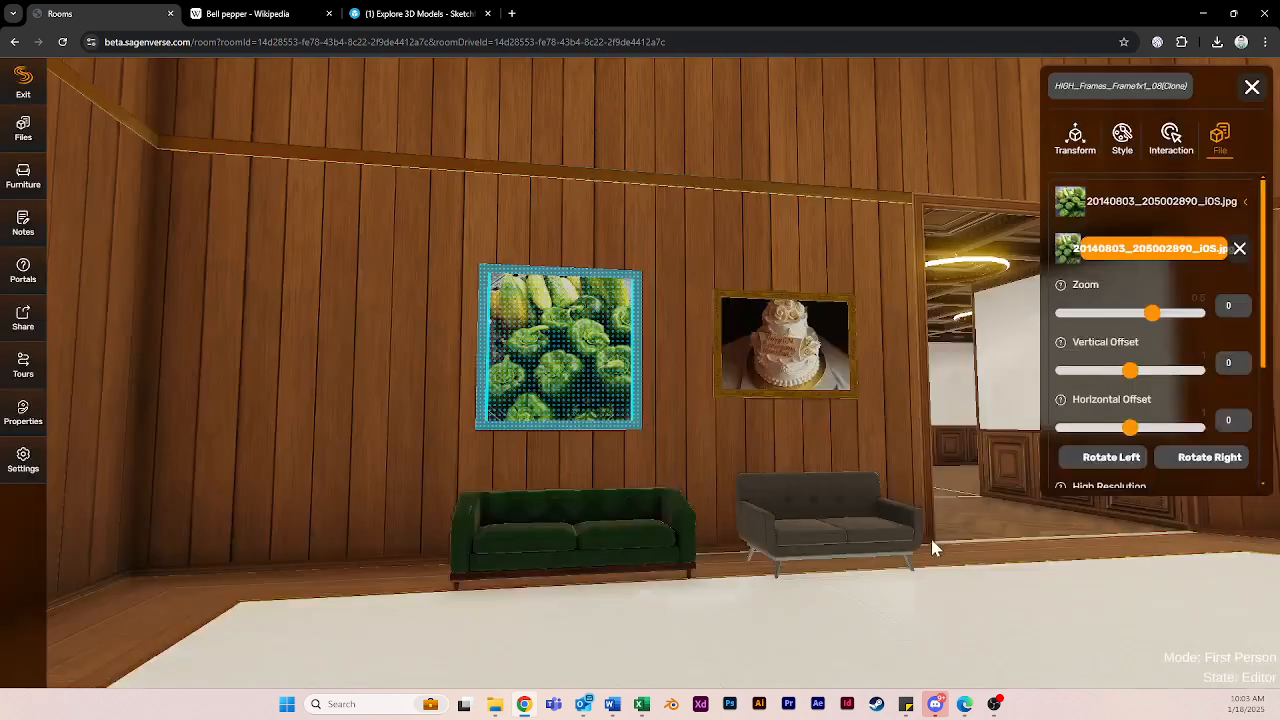
left_click(443, 384)
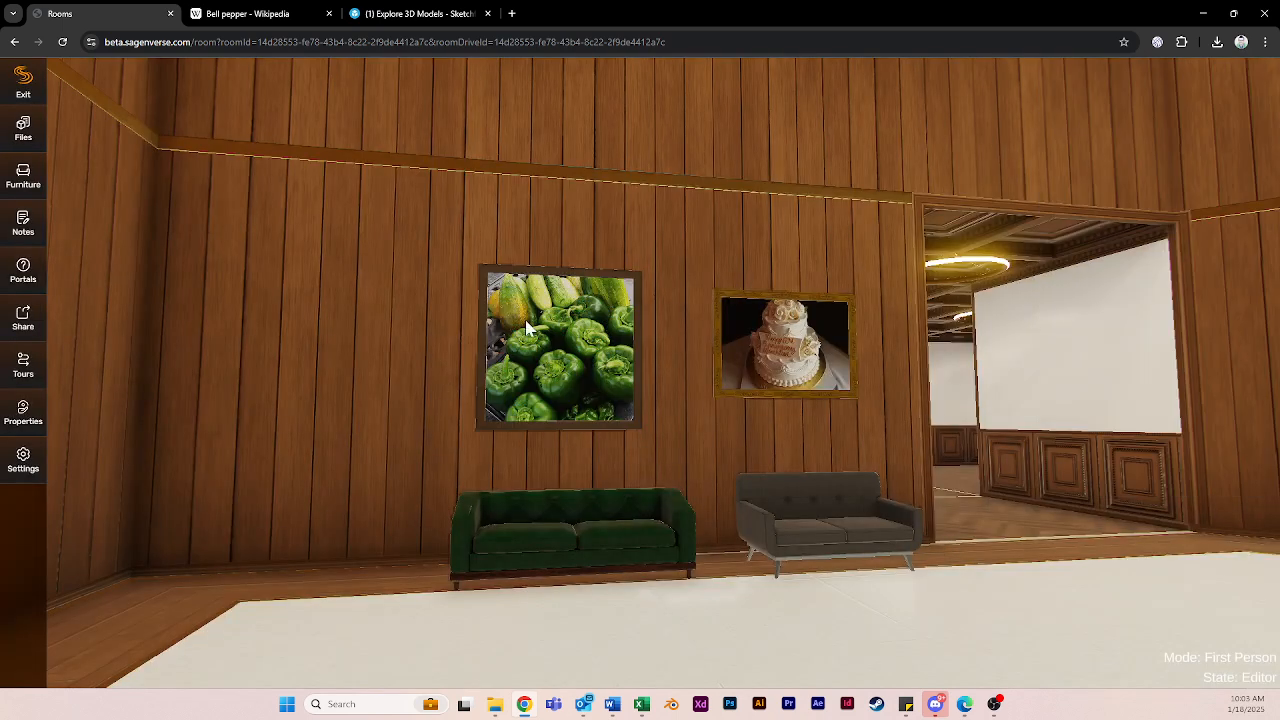
- Set the green pepper image's zoom to 0.3 and its vertical offset to 0.1 in the 1:1 frame
left_click(580, 366)
left_click_drag(540, 233, 585, 233)
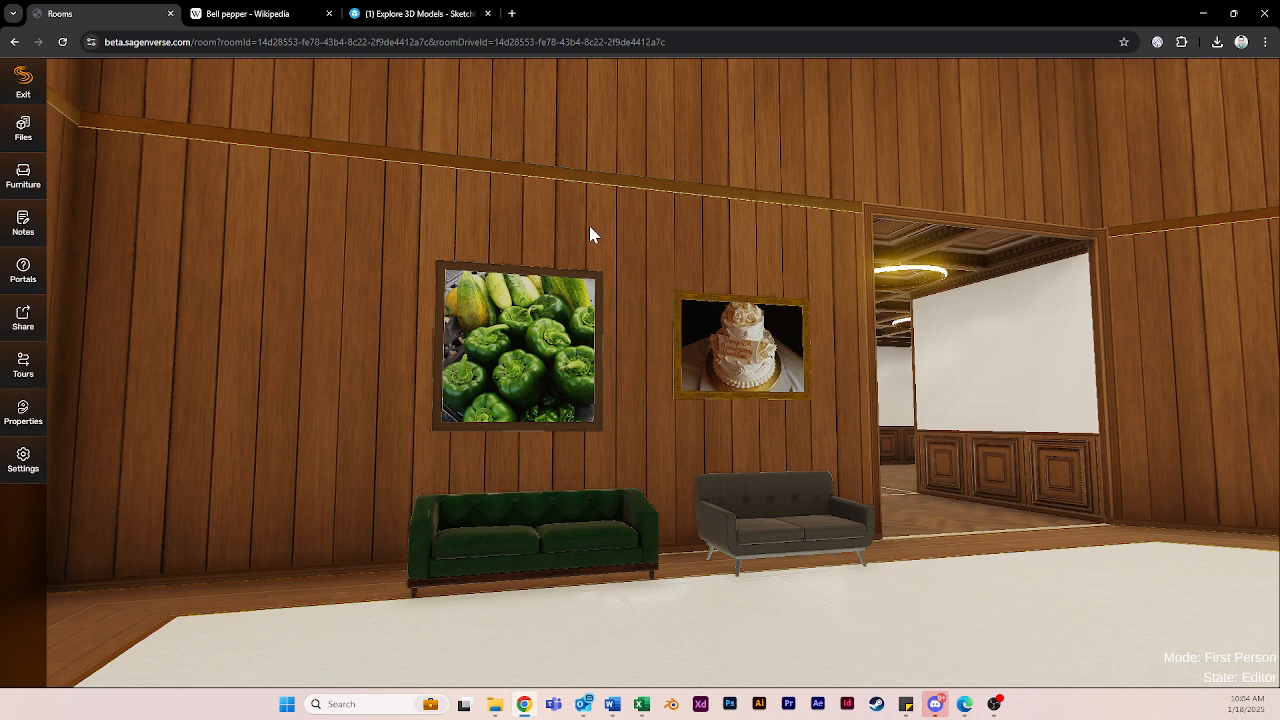
left_click(472, 350)
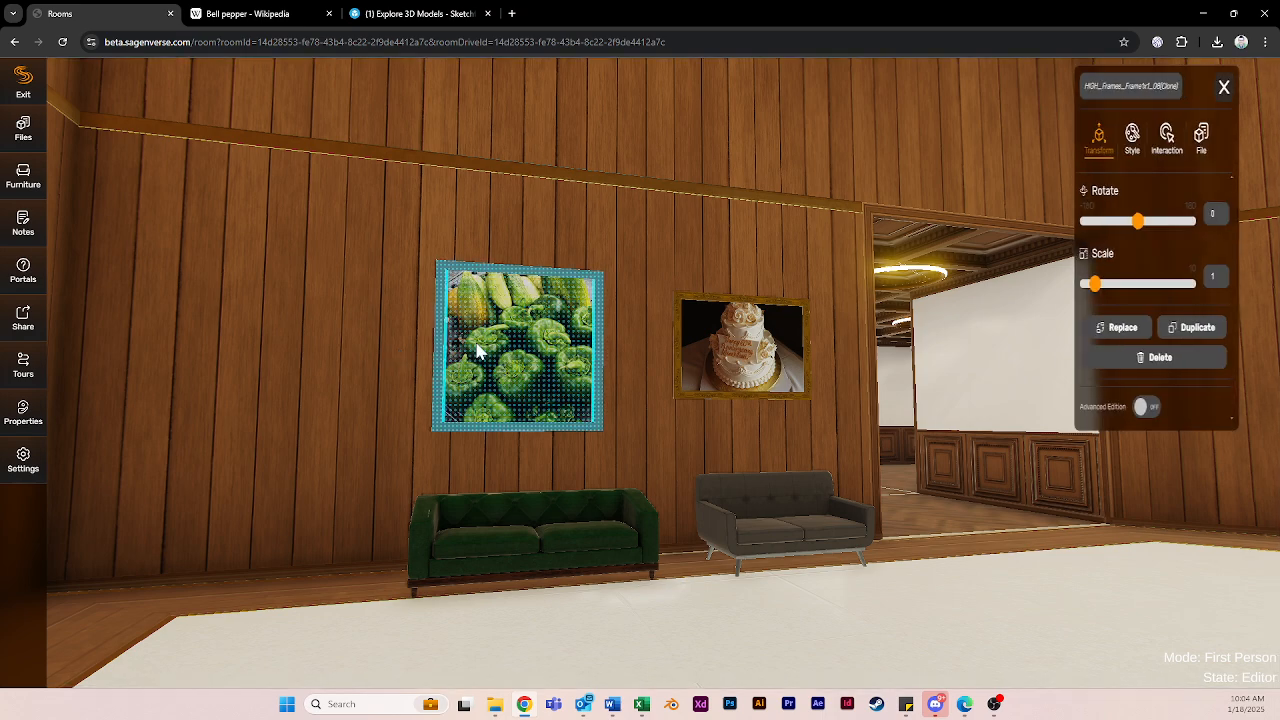
left_click(1224, 150)
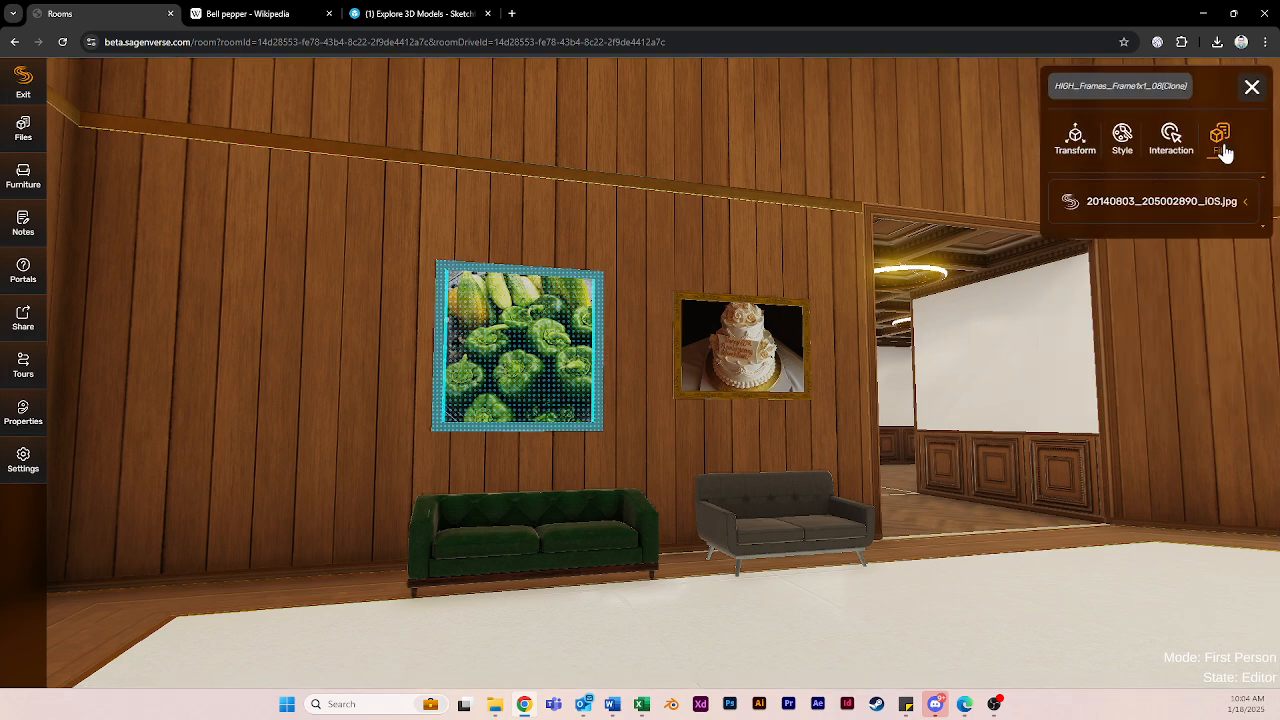
left_click(1235, 206)
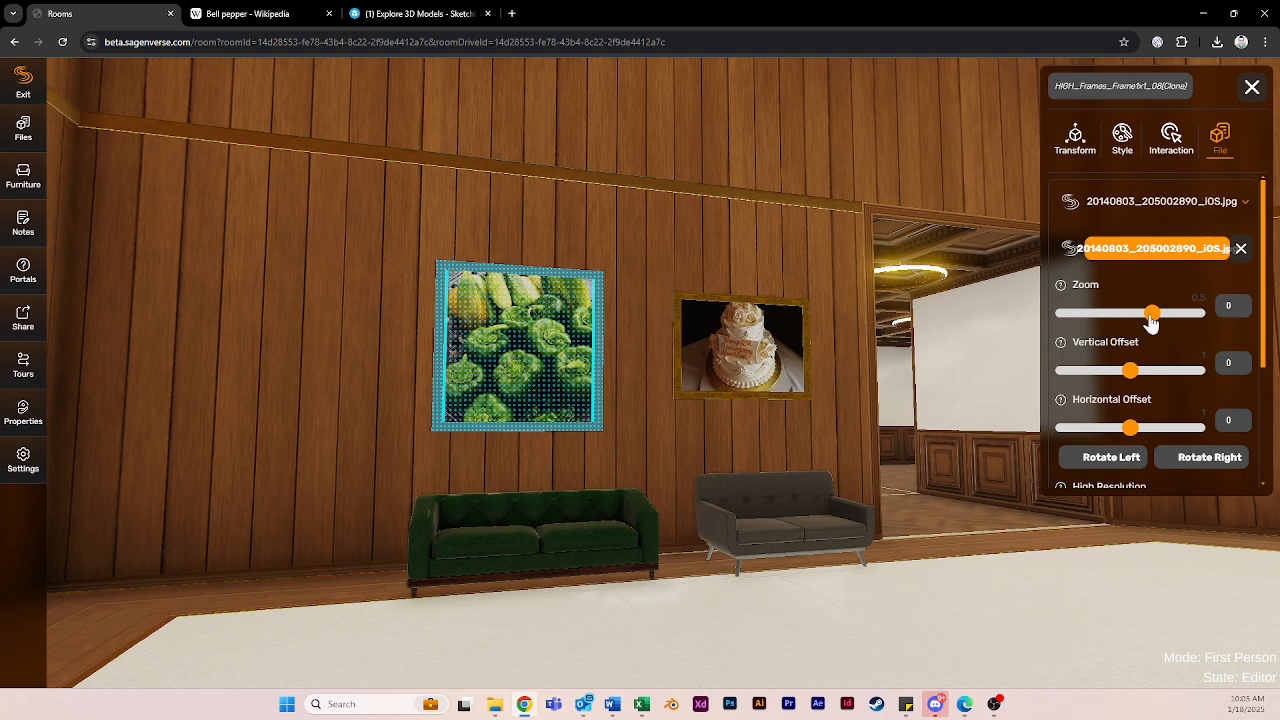
left_click_drag(1152, 318, 1141, 322)
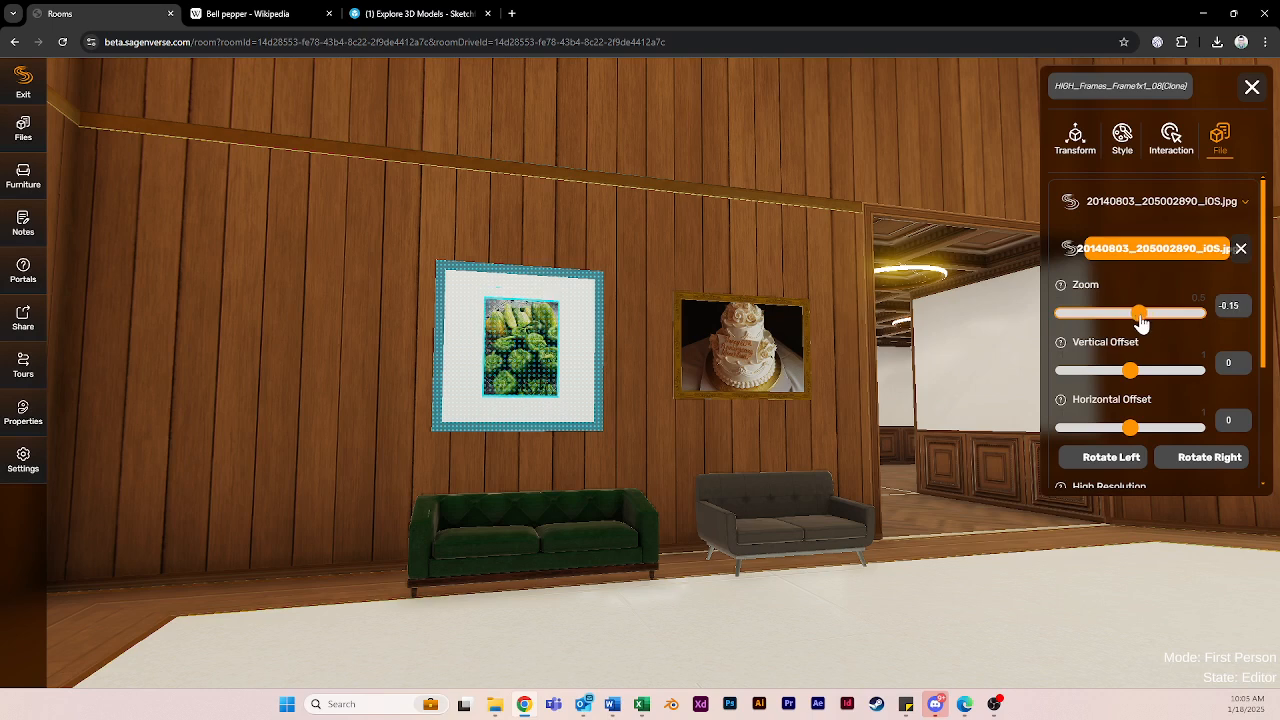
left_click_drag(1141, 322, 1181, 324)
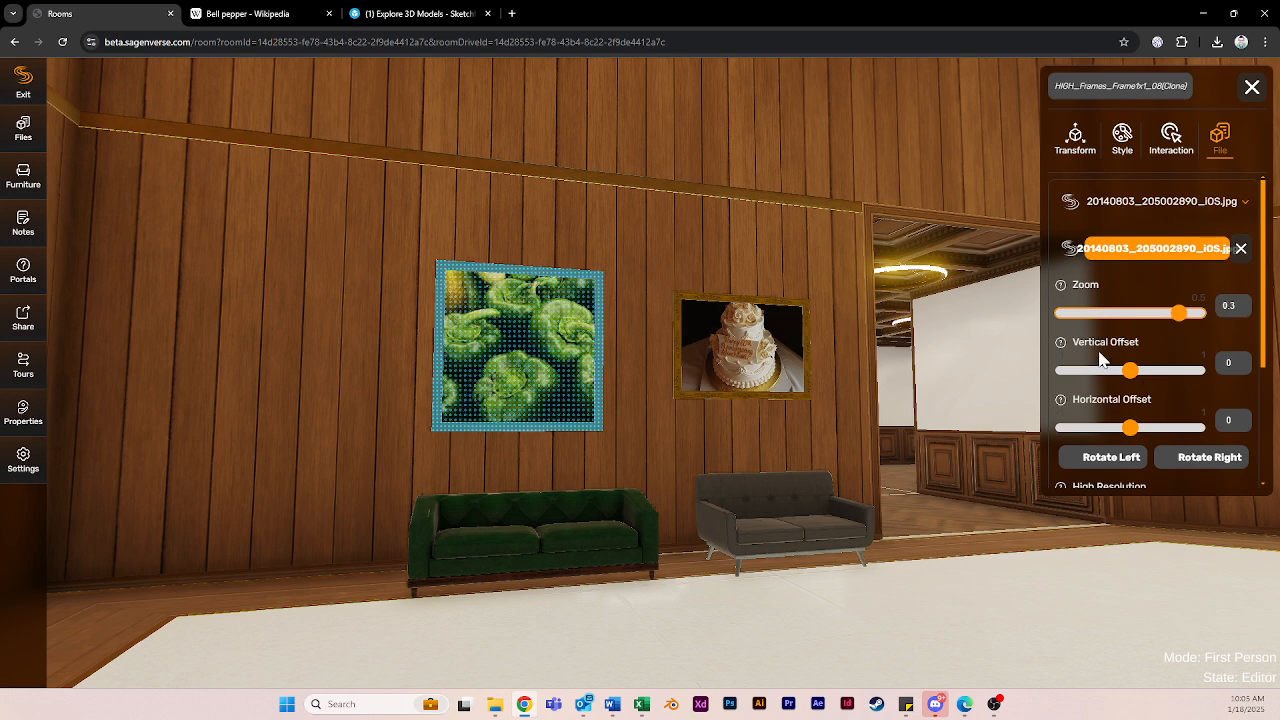
left_click_drag(1130, 378, 1138, 383)
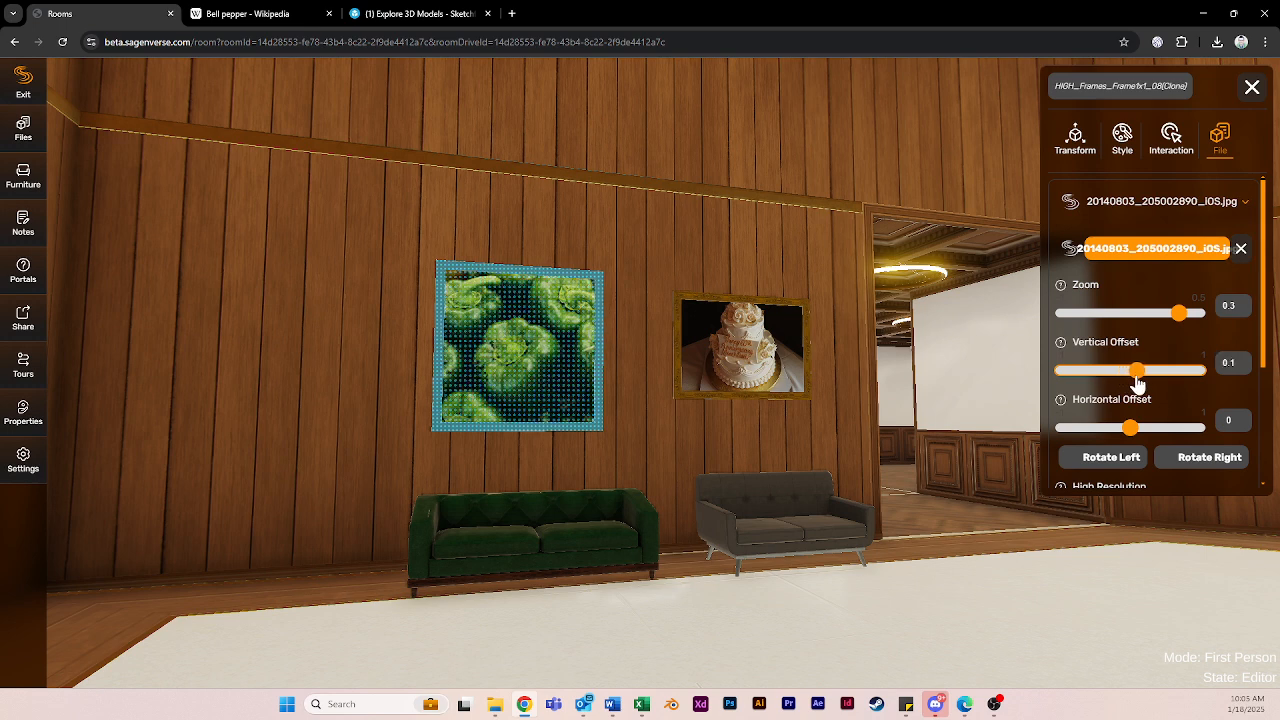
- Try rotating the green pepper image left and right within the 1:1 frame
scroll(1157, 400, "down", 1)
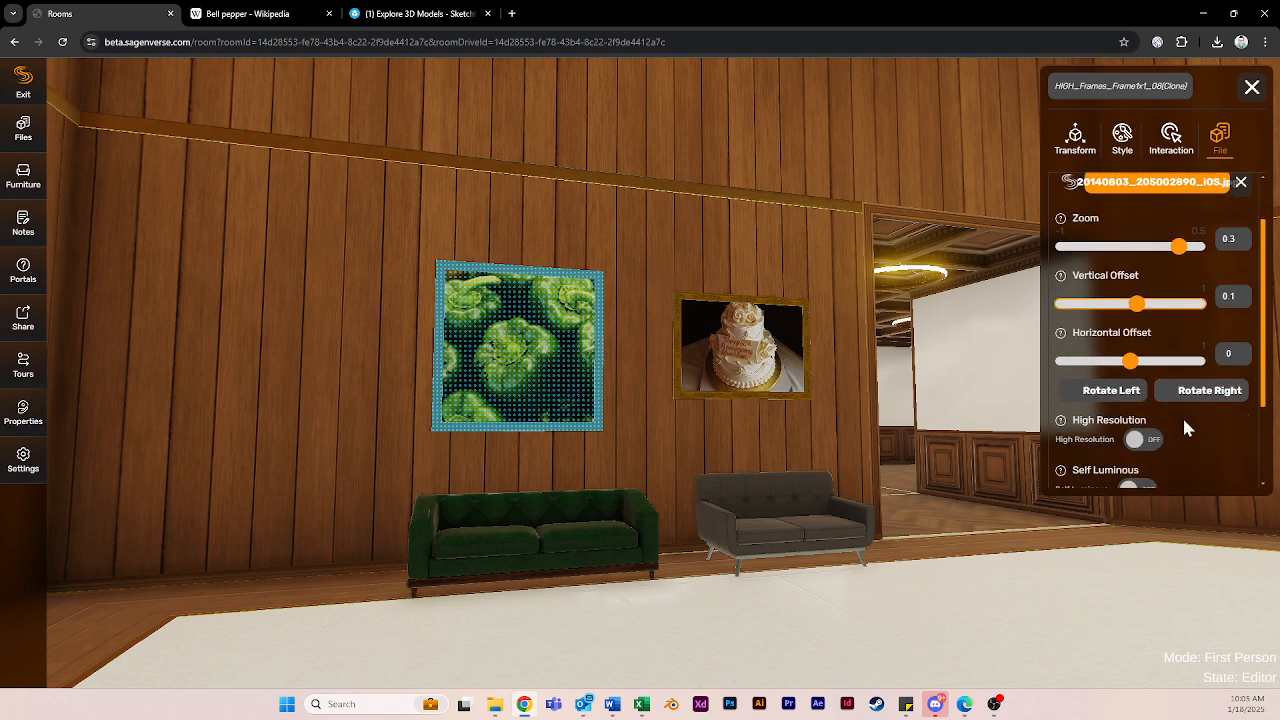
left_click(1092, 398)
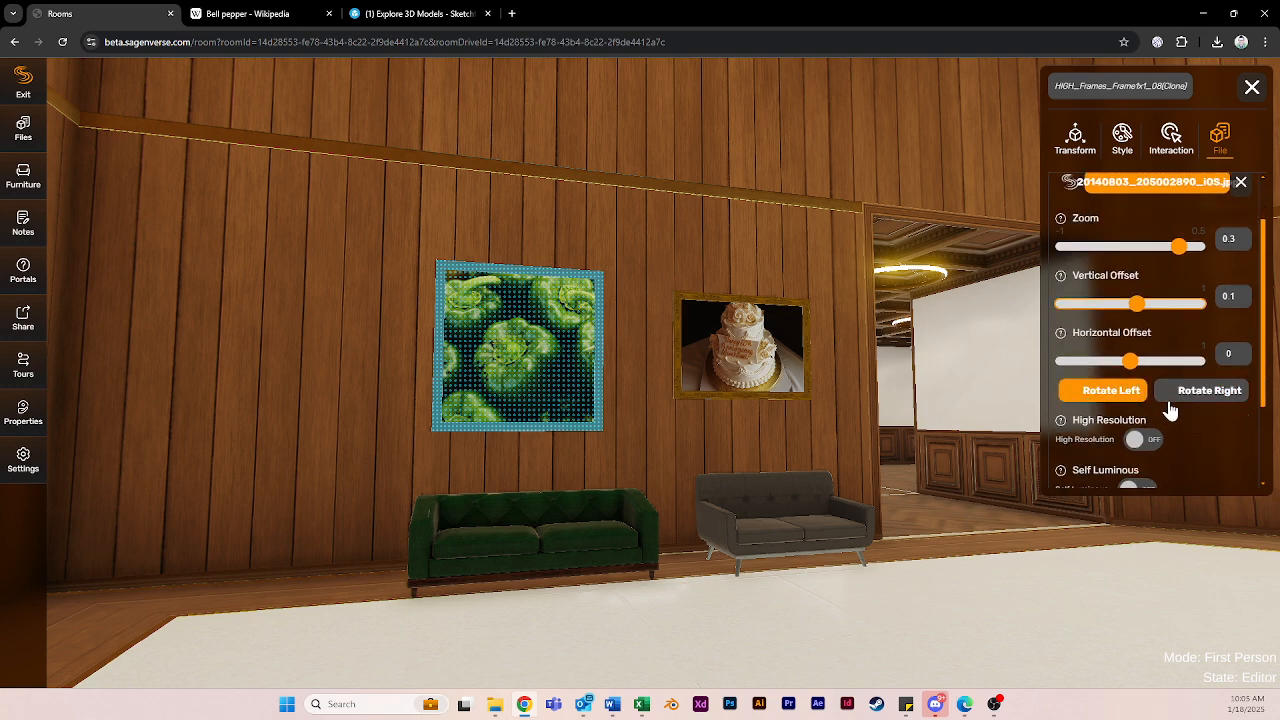
left_click(1166, 396)
left_click(1111, 400)
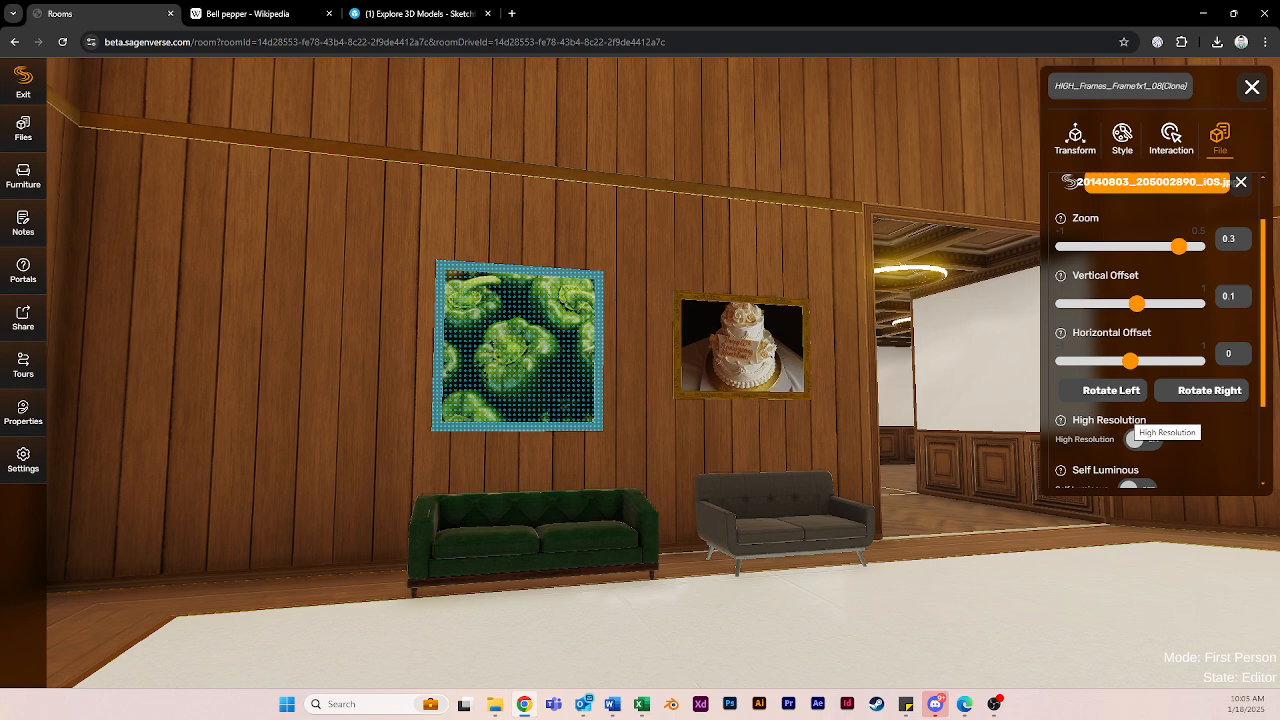
- Rotate the 3:2 frame holding the cake photo to 90 degrees so it stands in portrait orientation
left_click(736, 306)
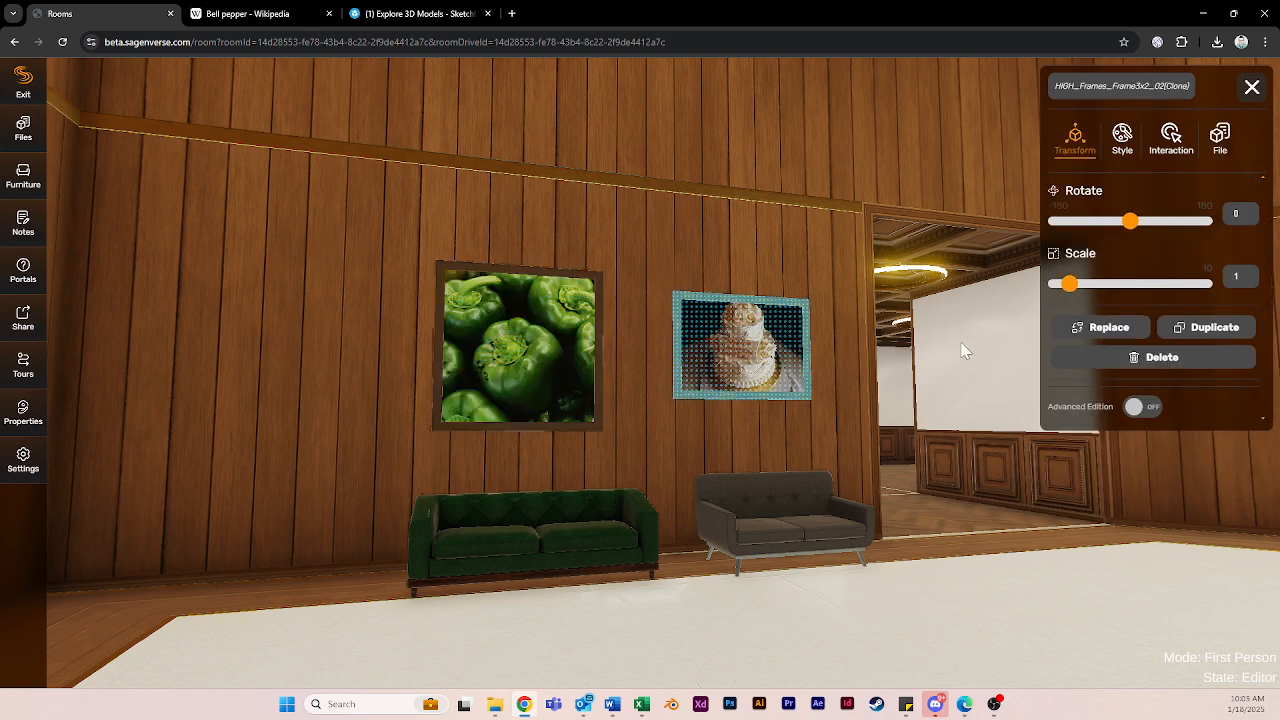
left_click_drag(1130, 221, 1172, 222)
left_click(1238, 213)
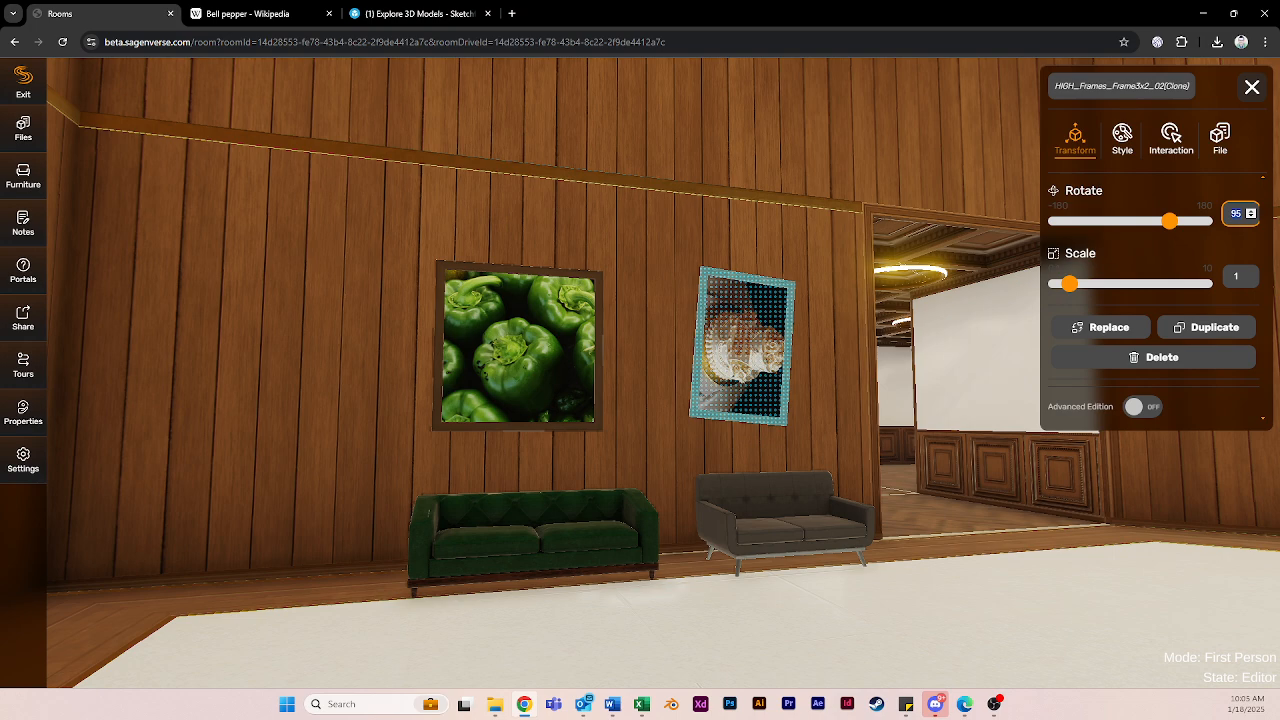
key("BackSpace")
type("0")
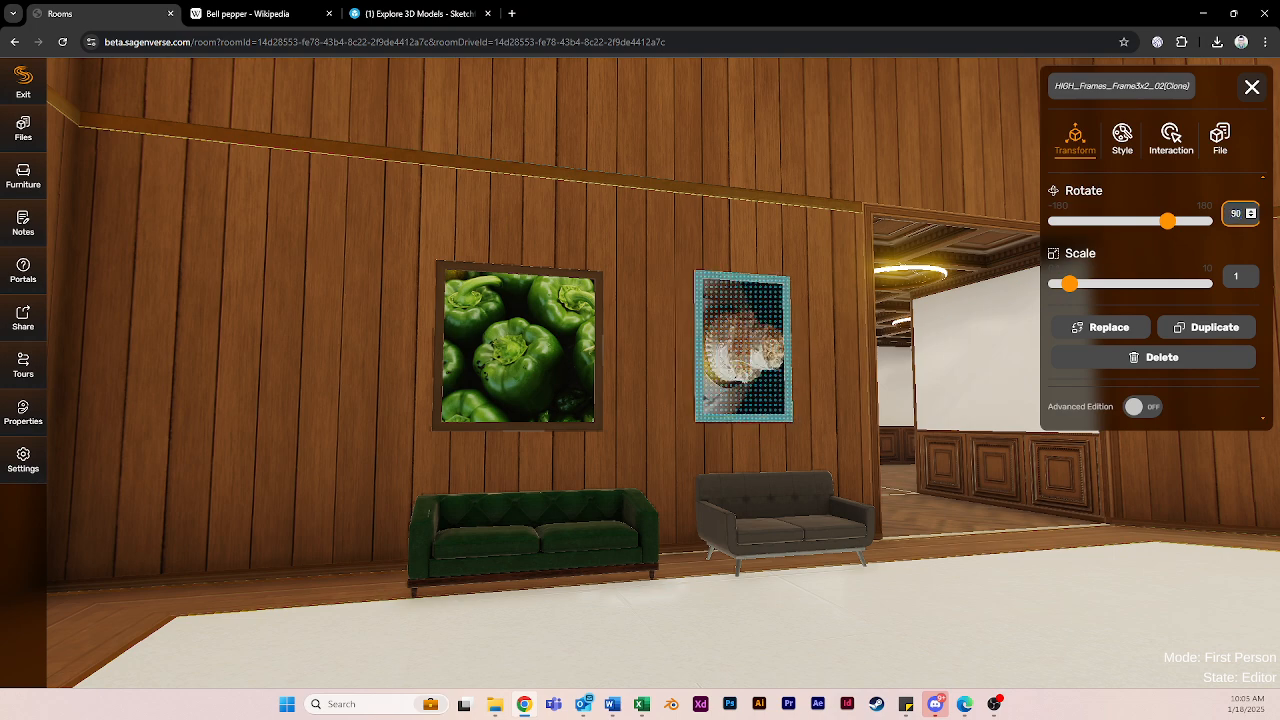
- Rotate the cake image left once within the 3:2 frame so the cake stands upright, and deselect the frame
left_click(1216, 145)
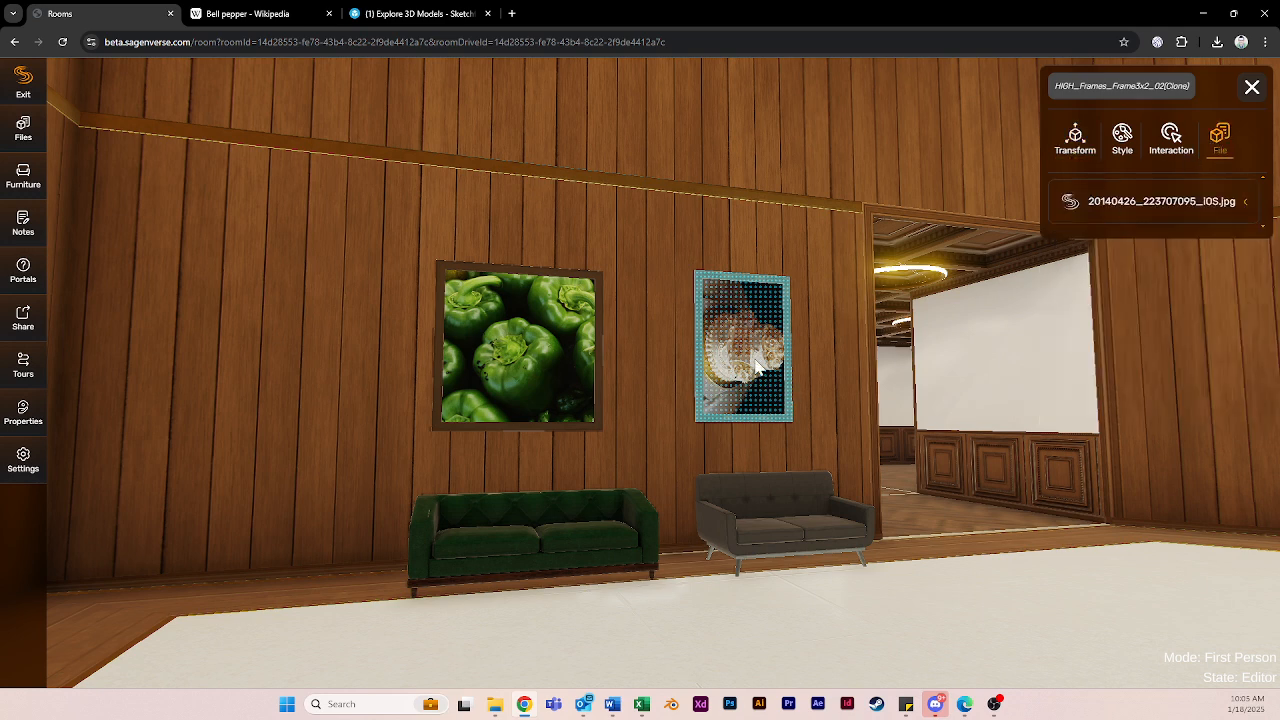
left_click(1133, 210)
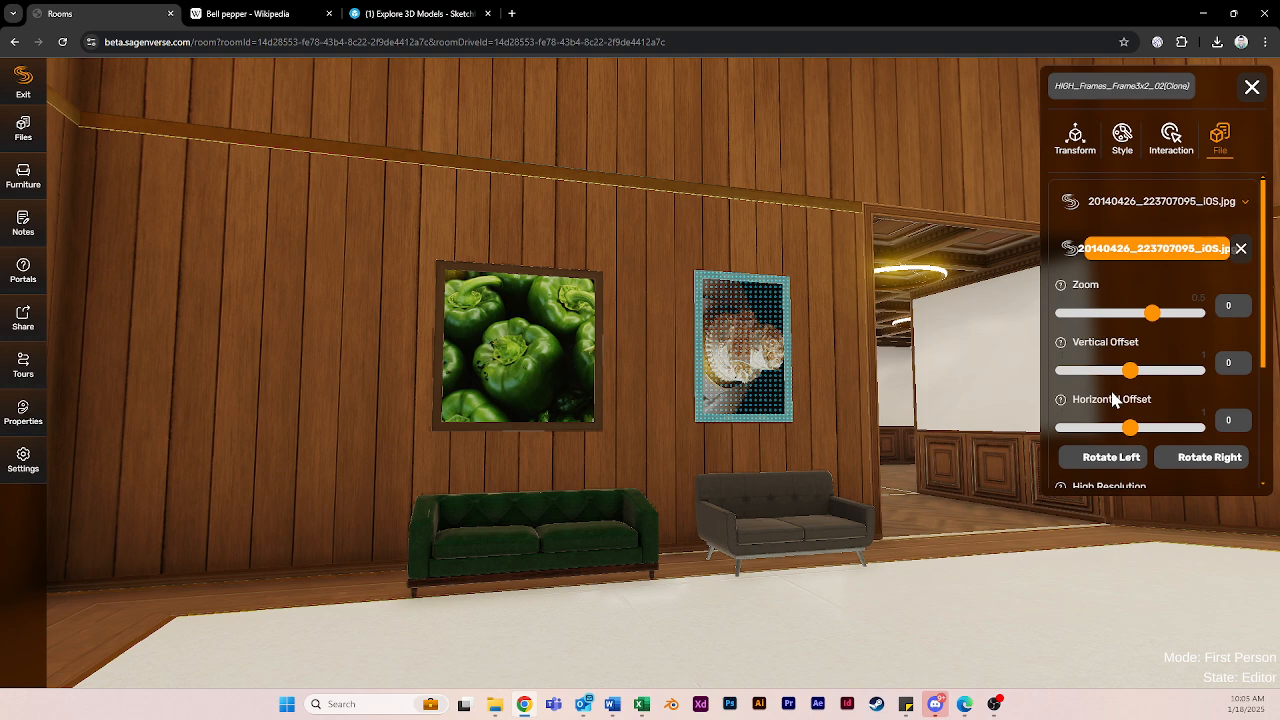
left_click(1125, 459)
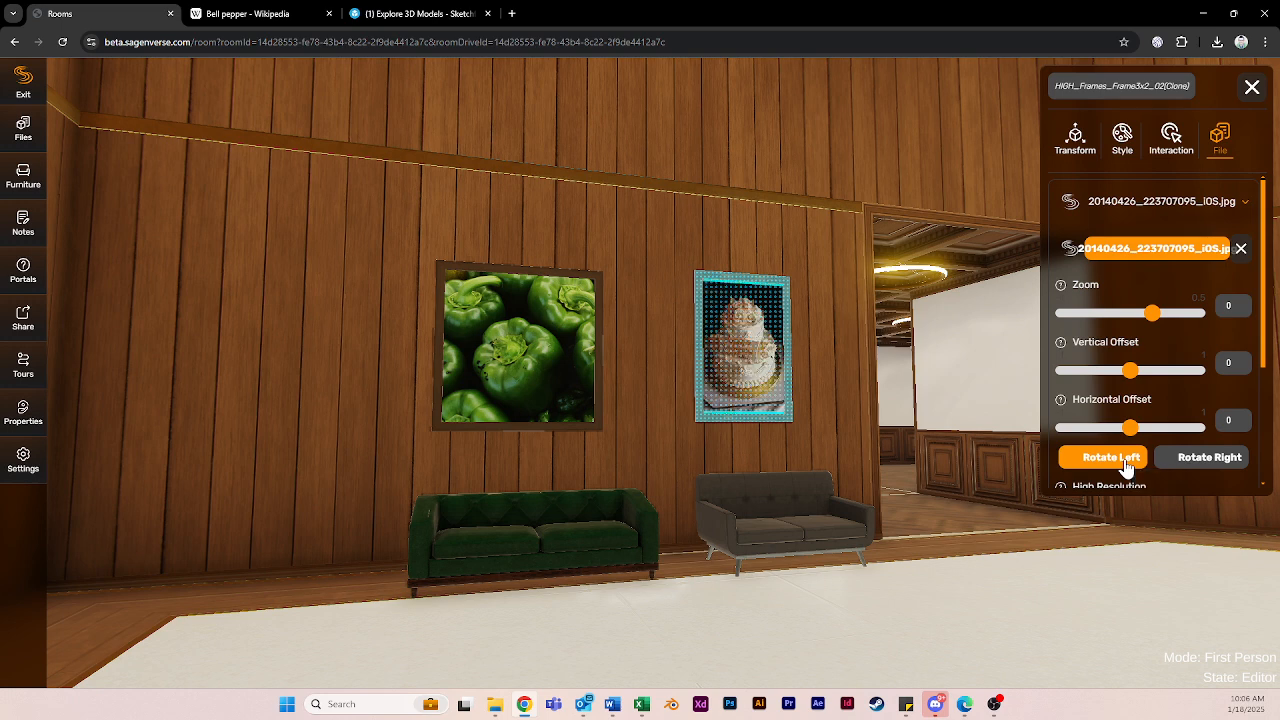
left_click(690, 405)
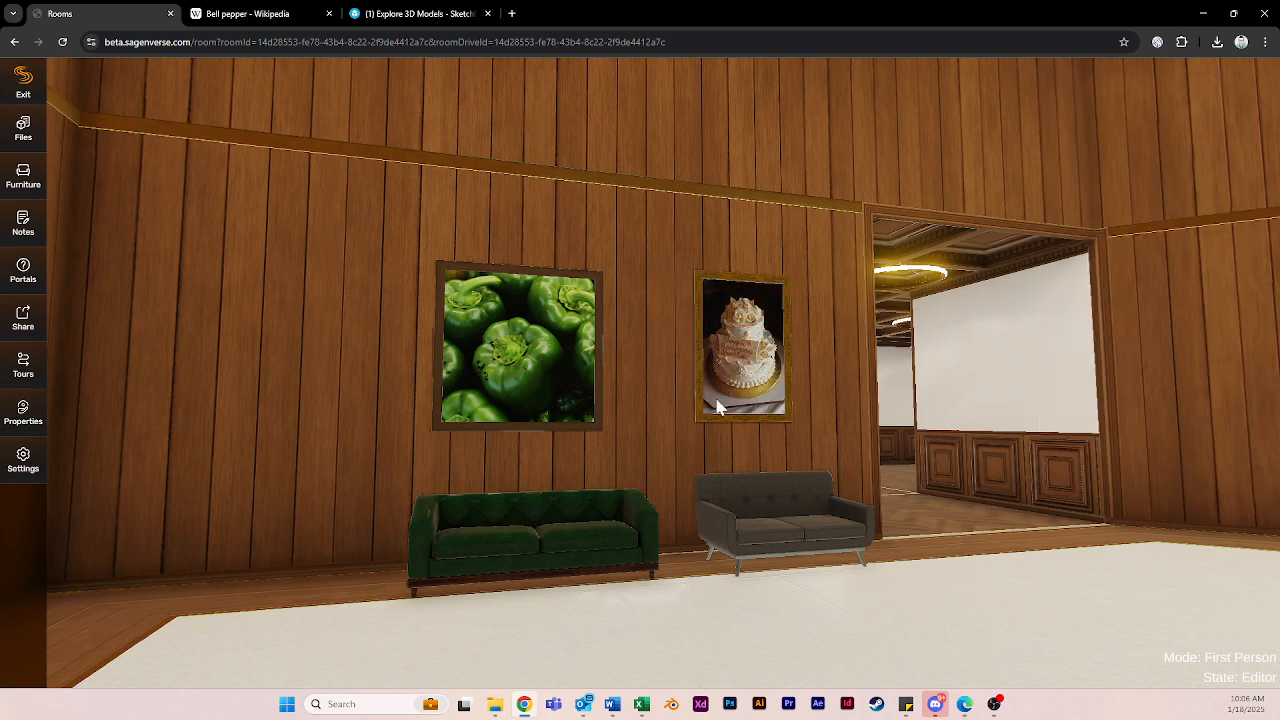
left_click(745, 285)
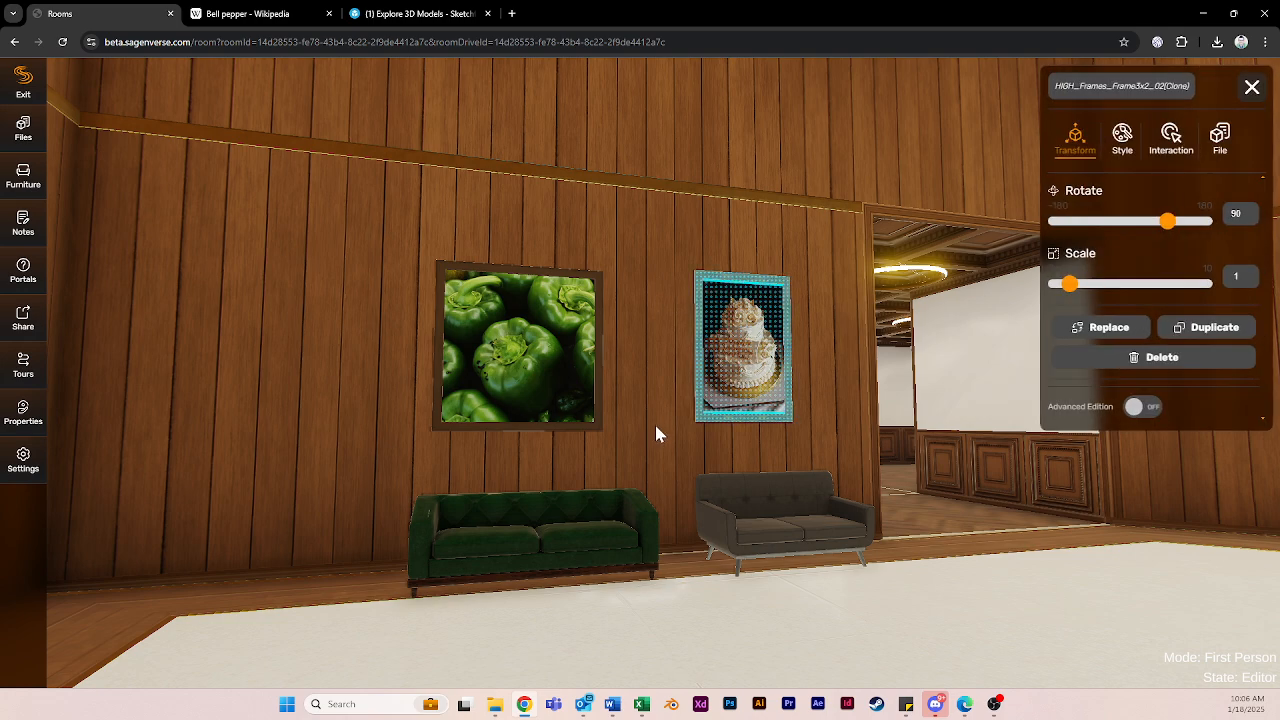
left_click(656, 432)
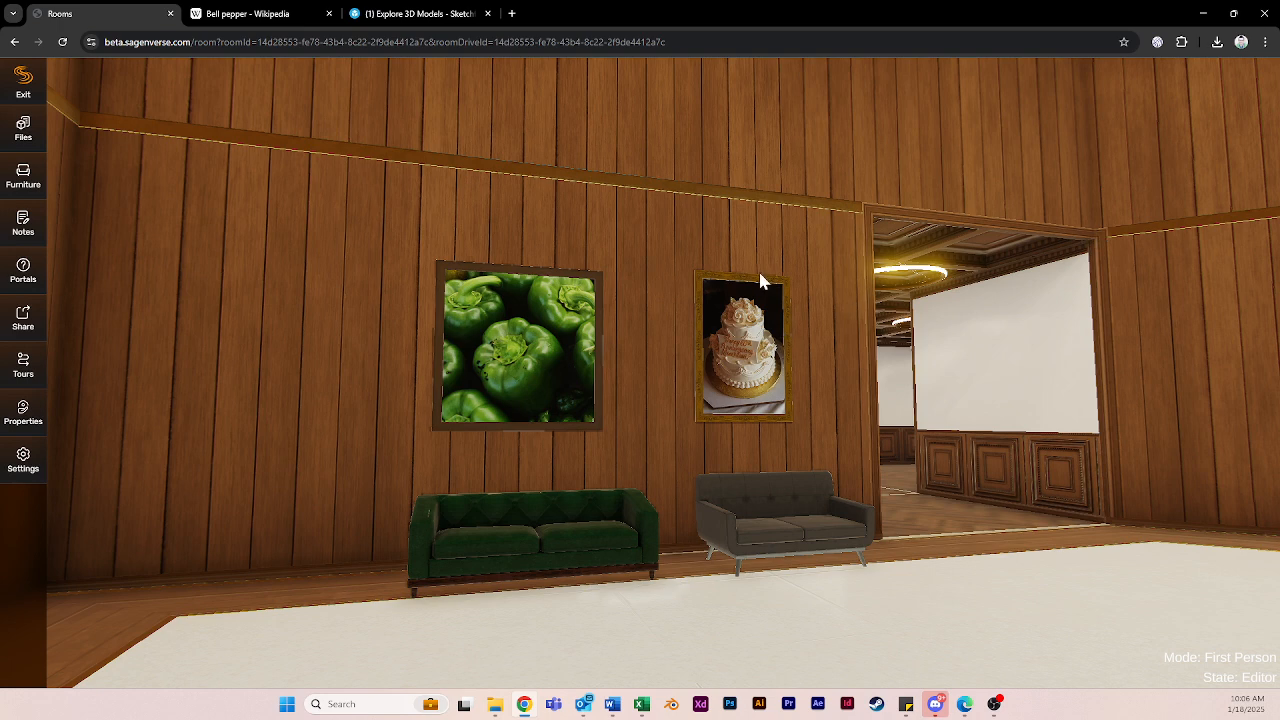
- Try switching the Self Luminous option on and off for the green pepper image in the 1:1 frame
left_click(488, 276)
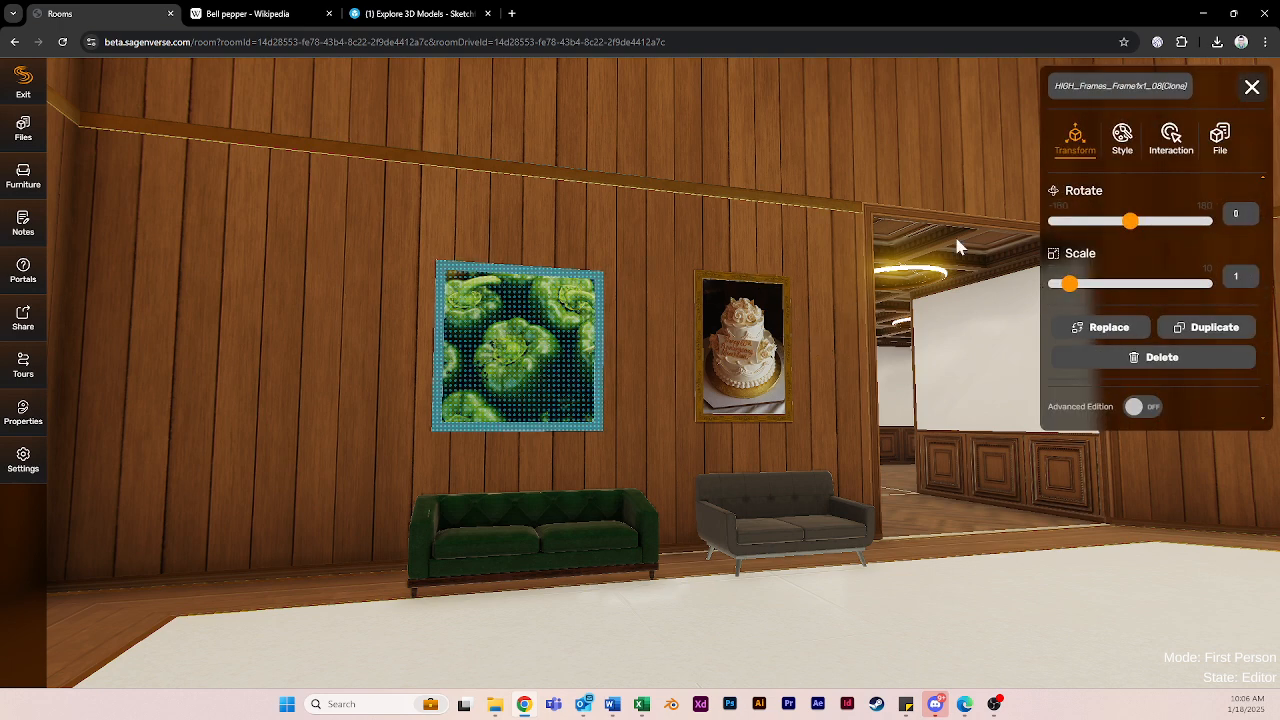
left_click(1219, 142)
scroll(1147, 407, "down", 1)
scroll(1150, 403, "down", 1)
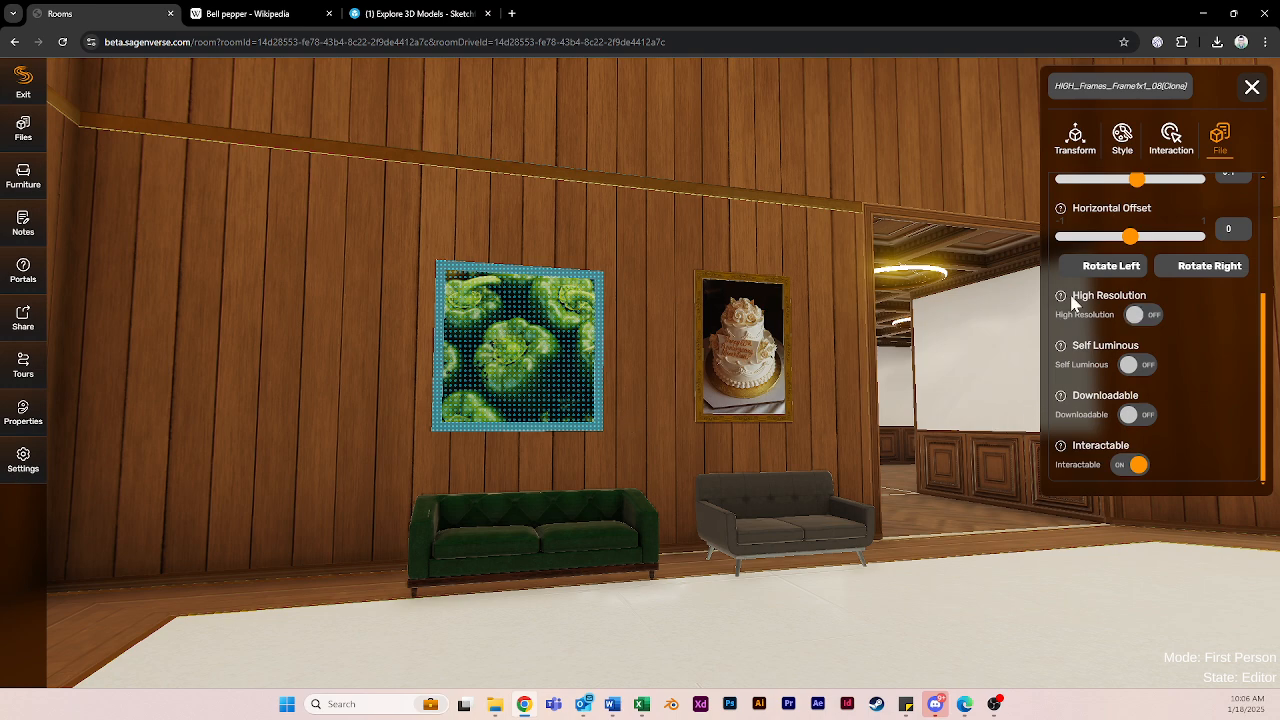
left_click(1130, 366)
left_click(1146, 367)
scroll(1150, 414, "up", 1)
scroll(1149, 416, "up", 3)
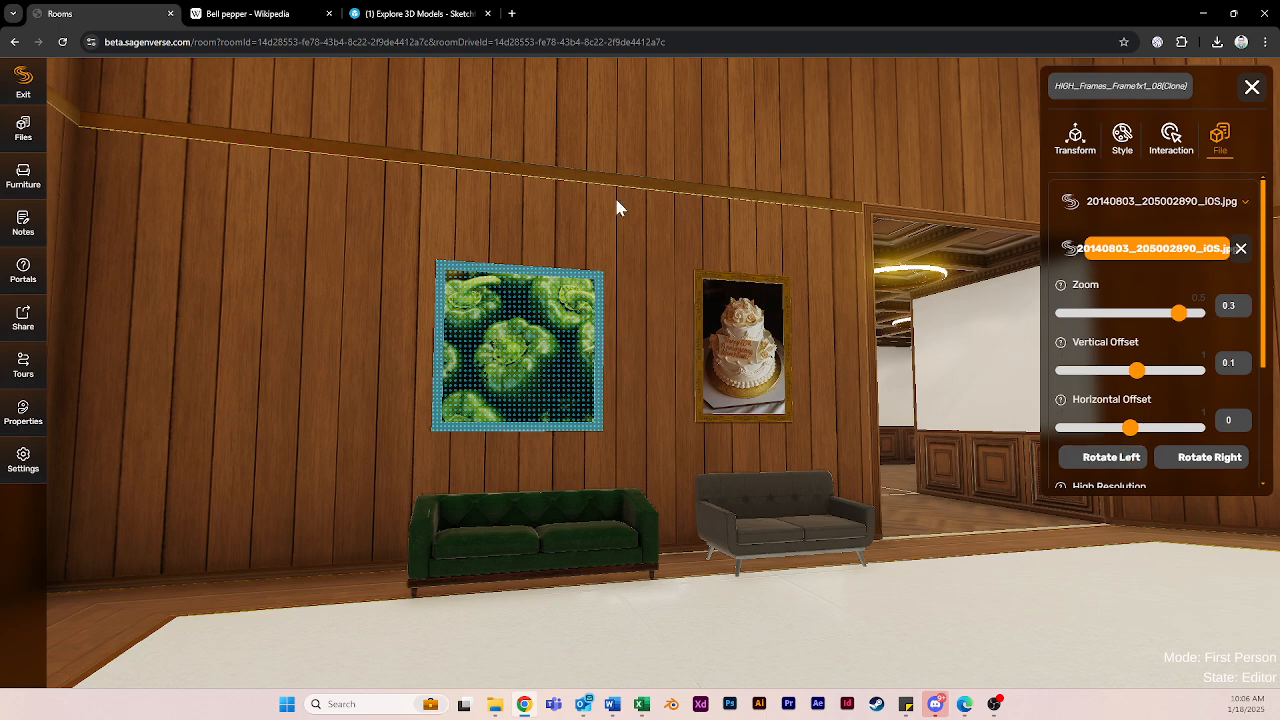
left_click(540, 208)
left_click_drag(540, 208, 670, 392)
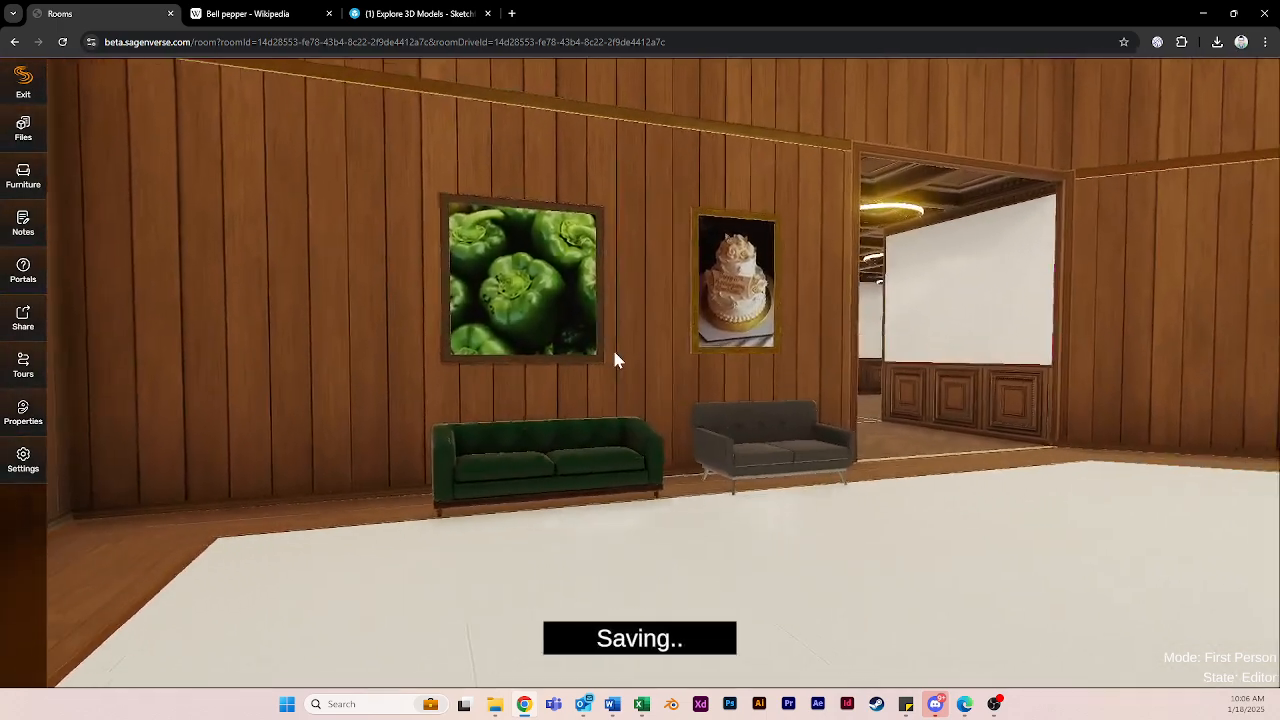
left_click(598, 334)
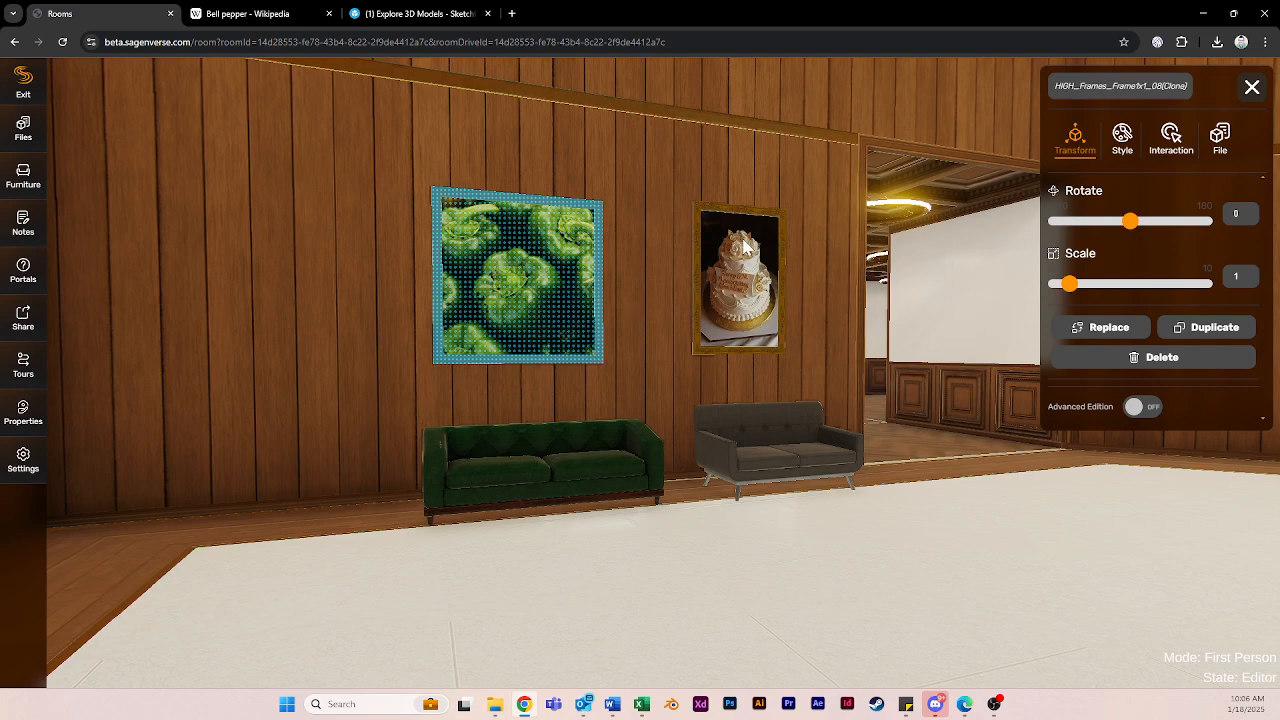
left_click(609, 178)
key("s")
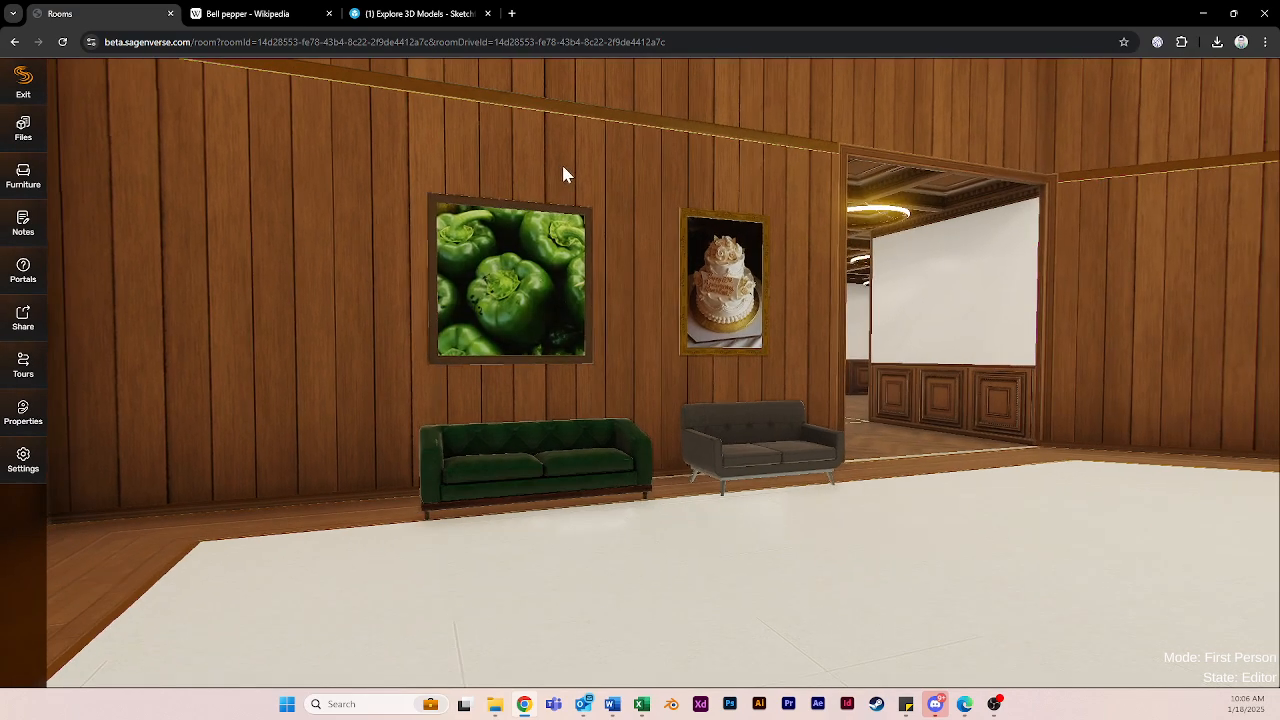
- Place a Large Label note on the wall directly above the green pepper frame and close the notes list
left_click(27, 232)
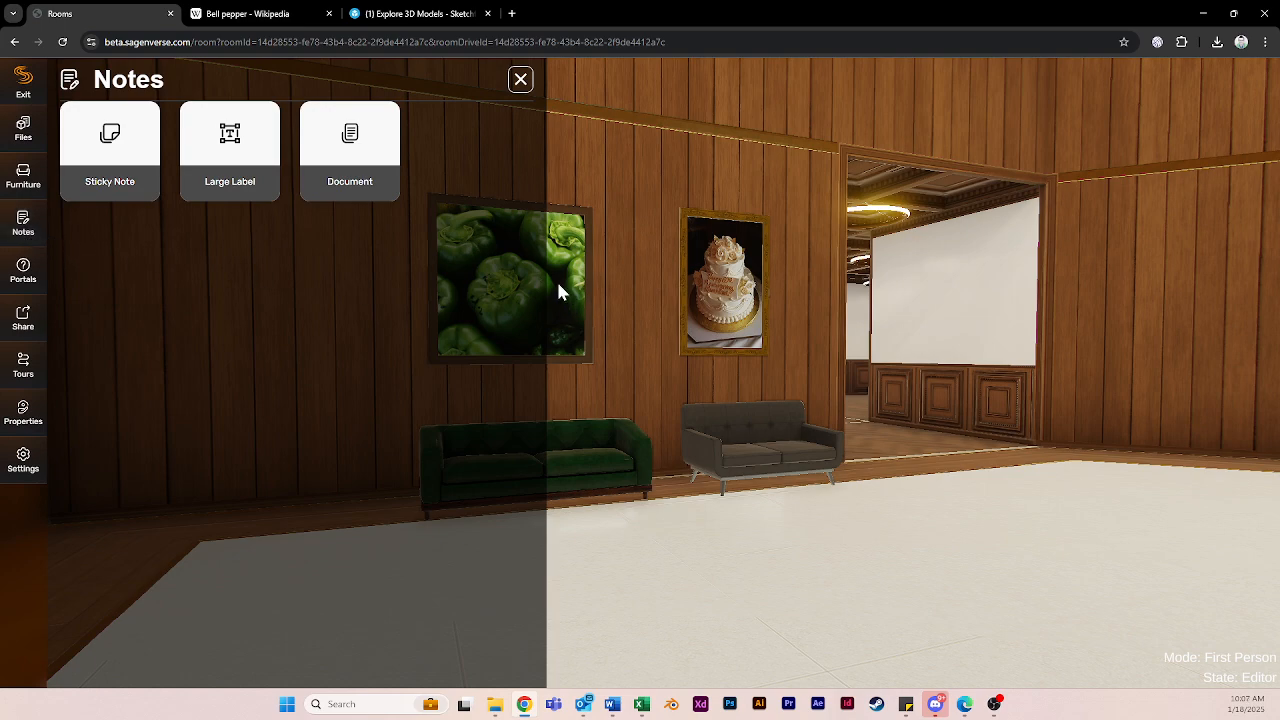
mouse_move(652, 165)
left_mouse_down()
mouse_move(633, 180)
mouse_move(561, 180)
left_mouse_up()
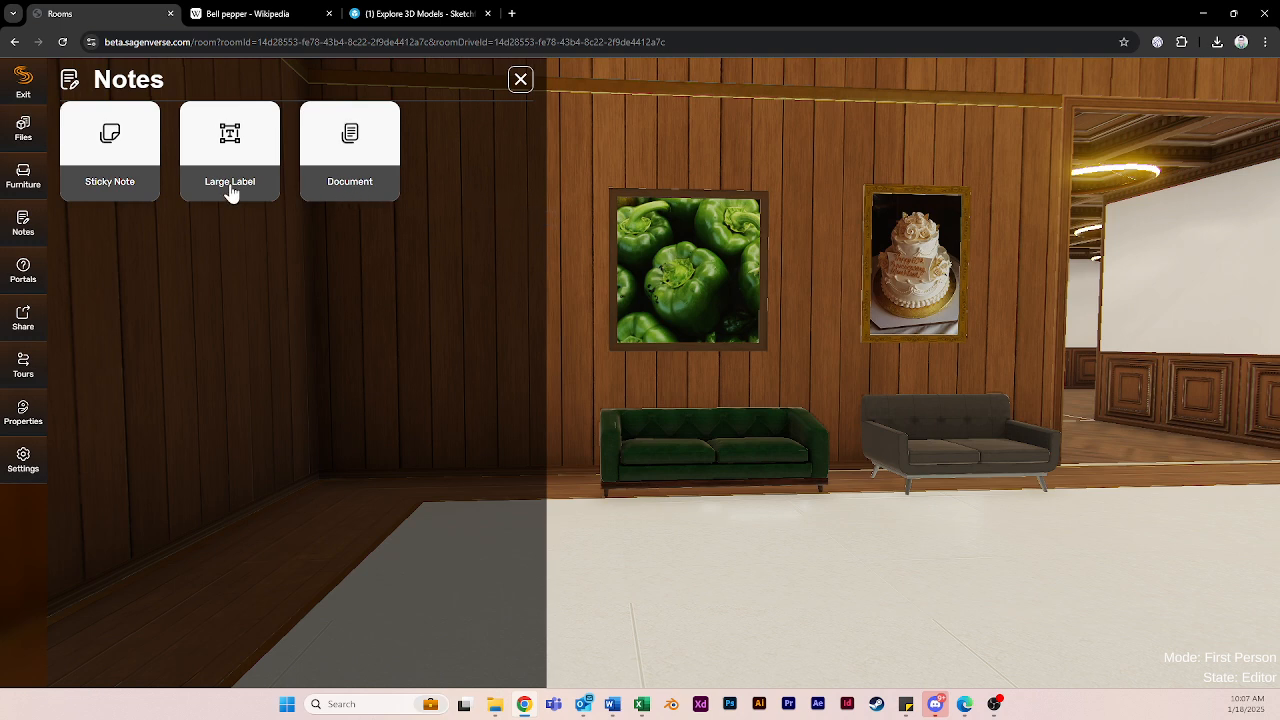
left_click_drag(228, 143, 688, 147)
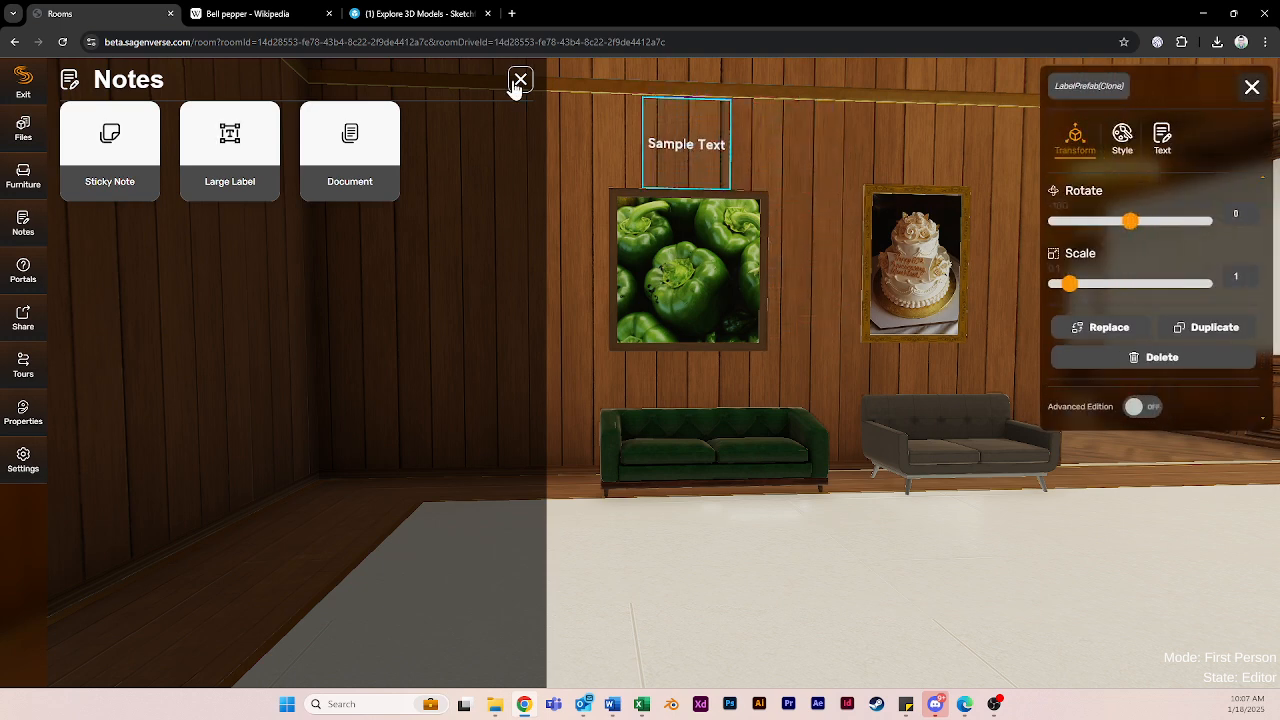
left_click(519, 80)
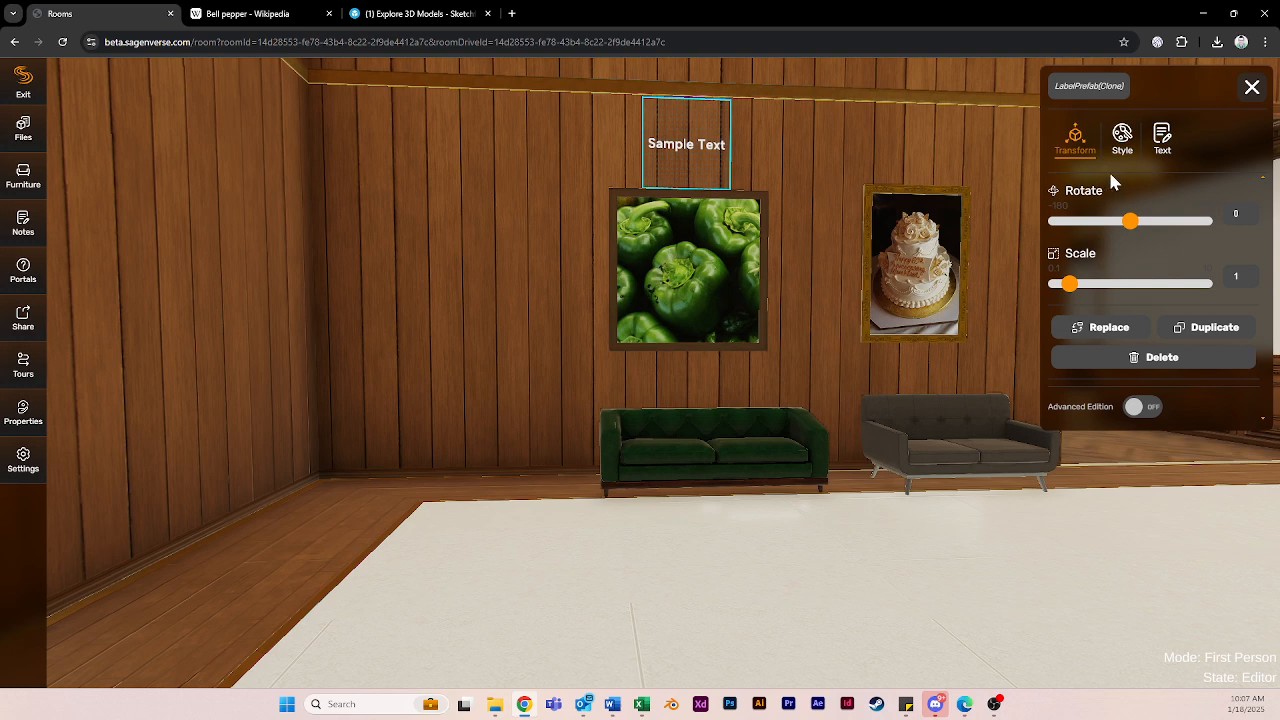
- Open the new label's text content for editing with the whole placeholder "Sample Text" selected
left_click(1166, 150)
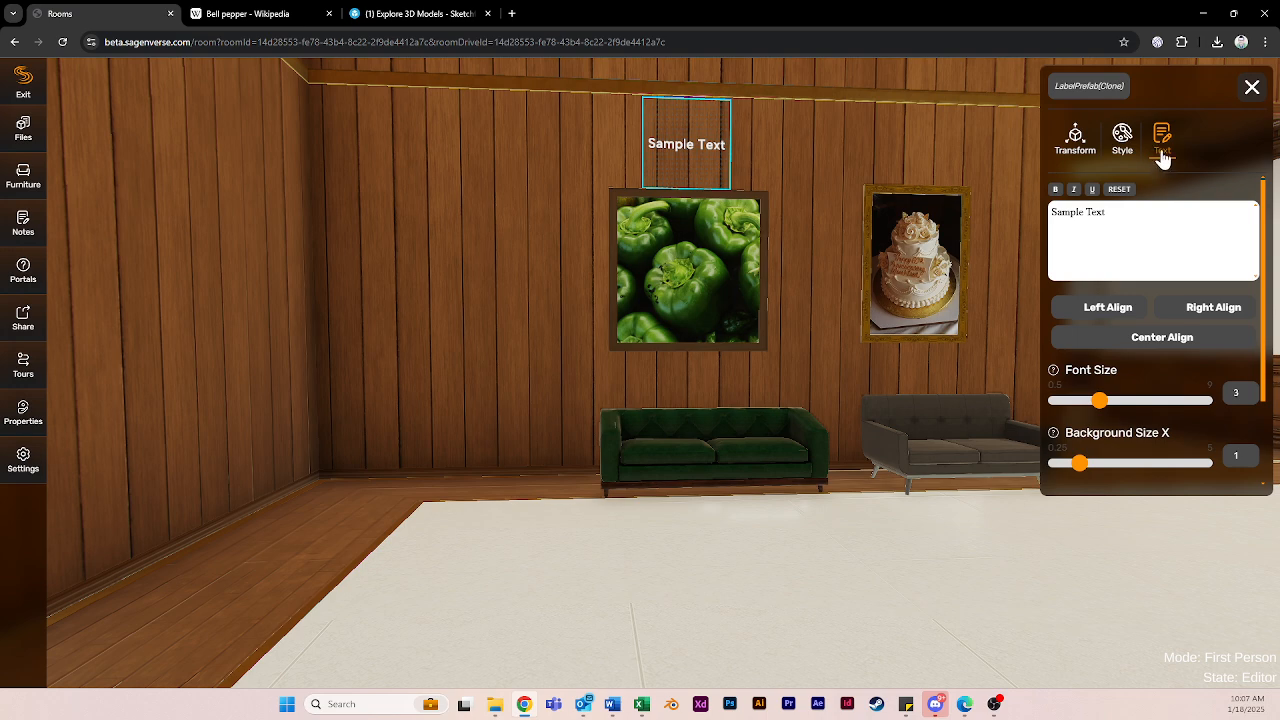
left_click(1120, 214)
triple_click(1070, 213)
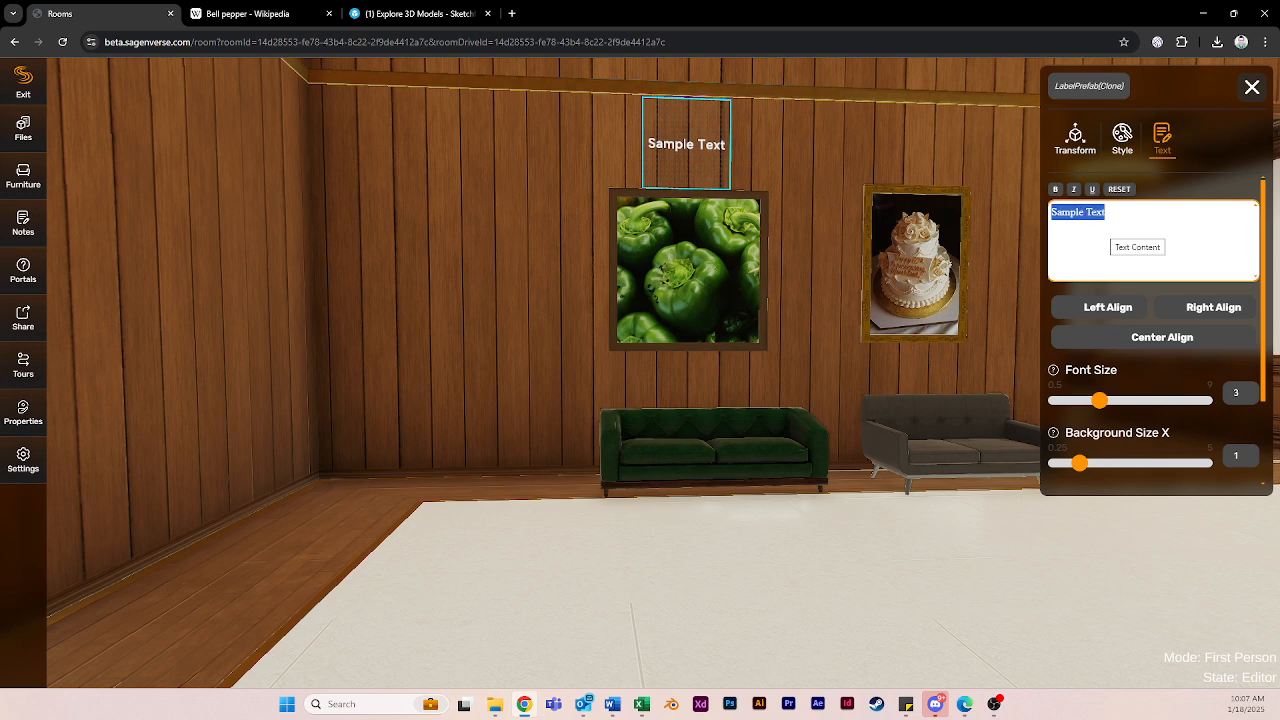
- Replace the label's sample text with "Green Peppers", sizing it to font size 4 on a 2.85 by 0.425 background
type("Green Peppers")
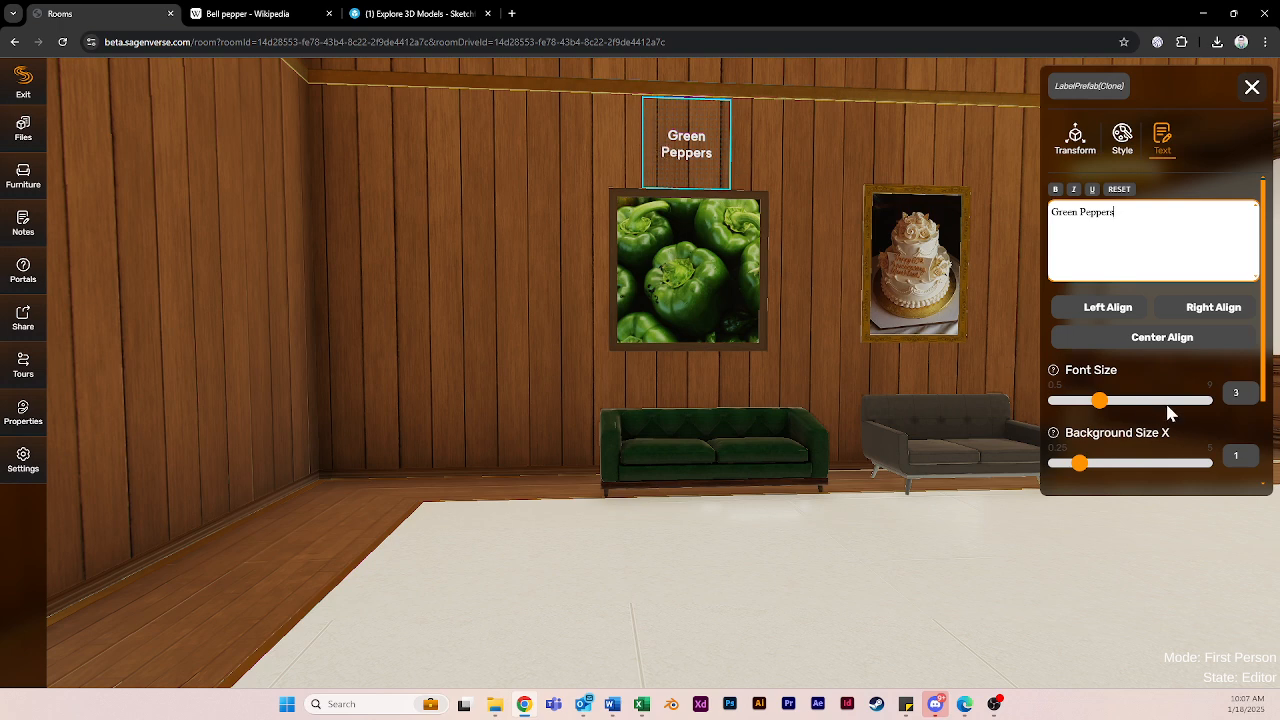
scroll(1168, 416, "down", 3)
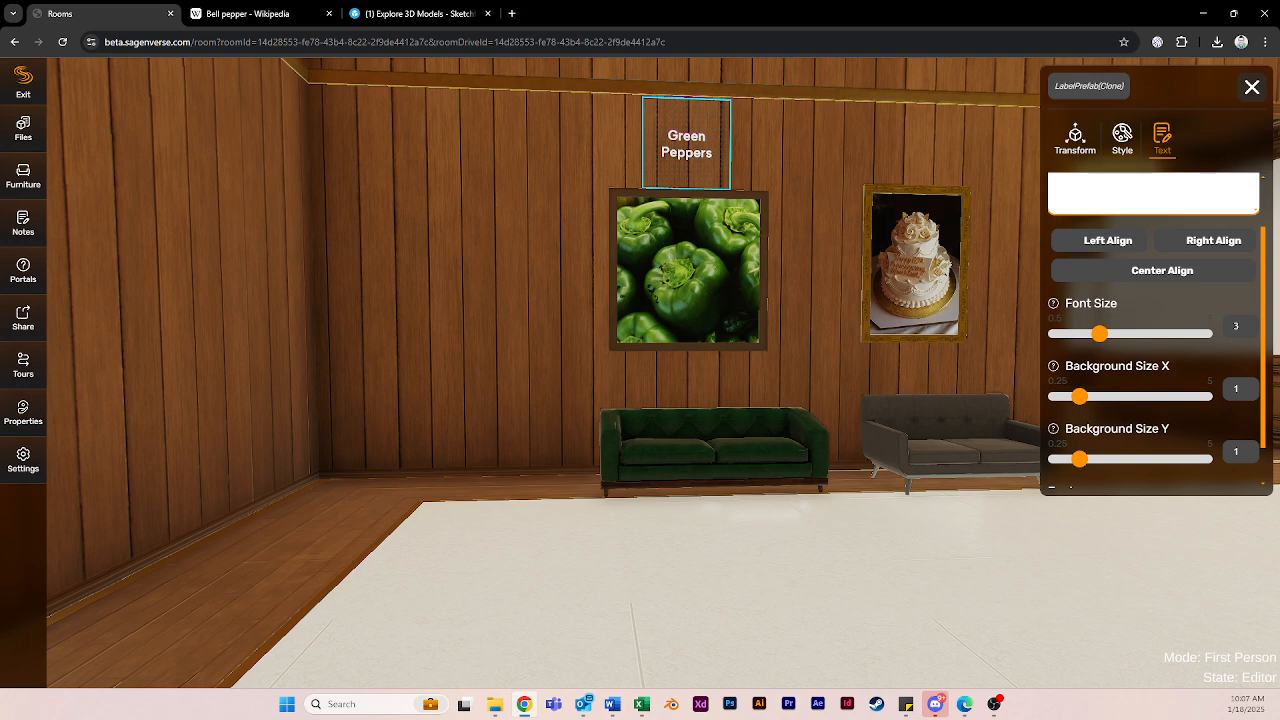
left_click_drag(1088, 400, 1137, 412)
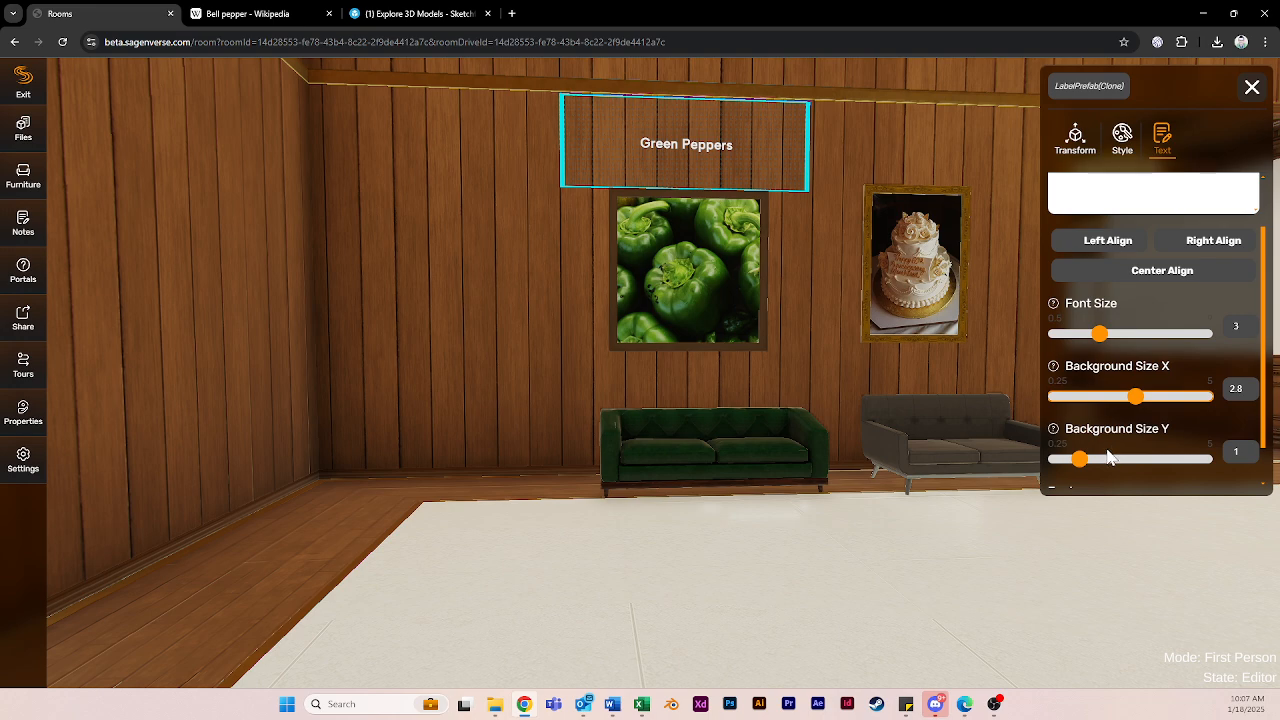
left_click_drag(1136, 397, 1138, 401)
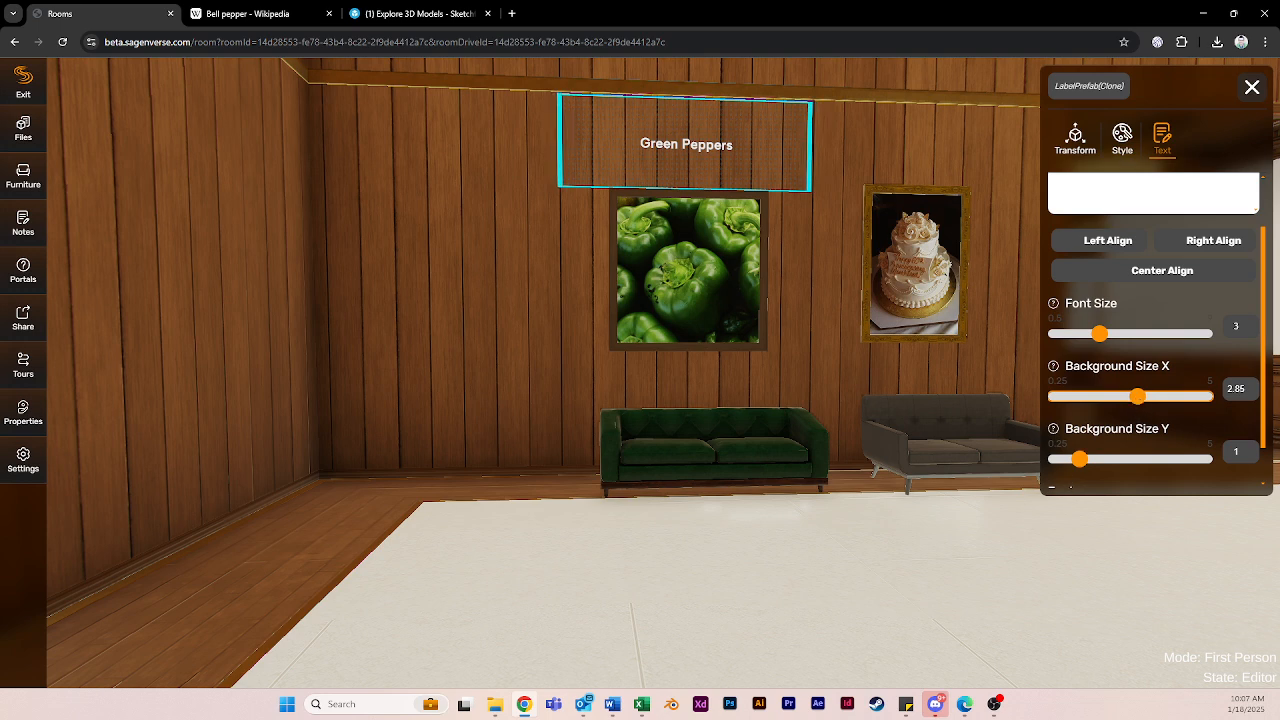
left_click_drag(1080, 458, 1064, 460)
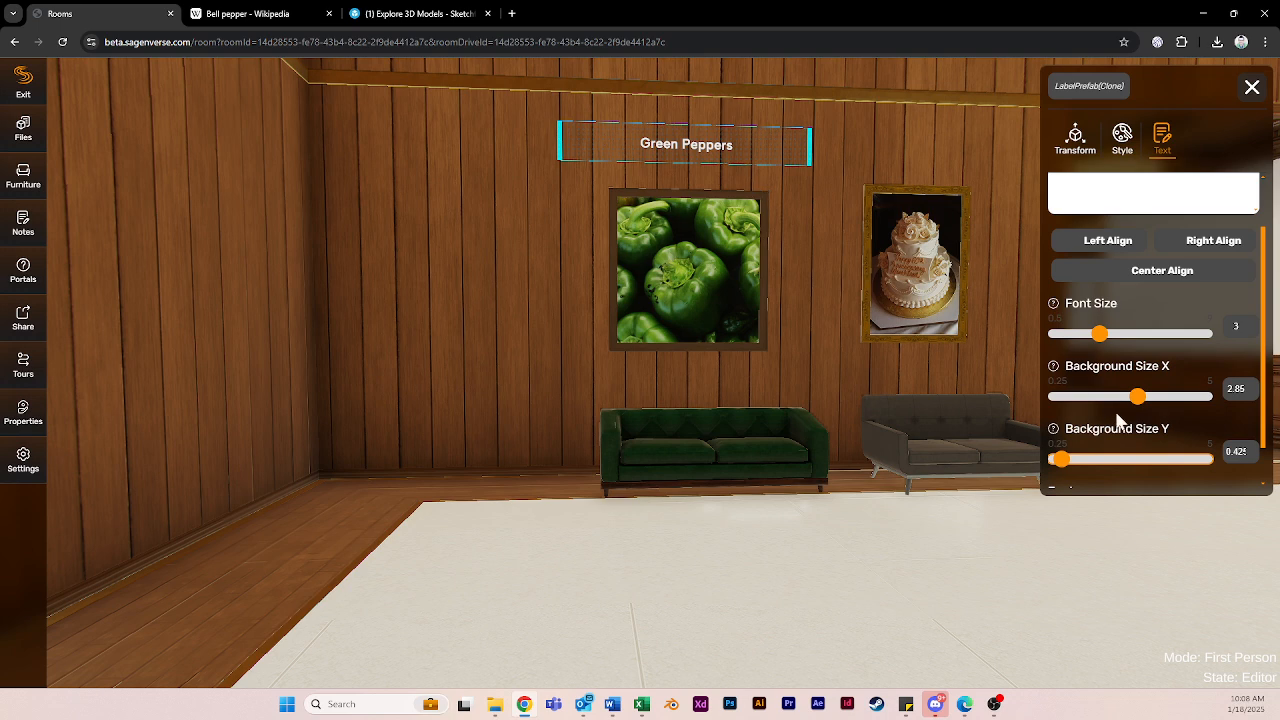
mouse_move(1100, 334)
left_mouse_down()
mouse_move(1131, 338)
mouse_move(1119, 342)
left_mouse_up()
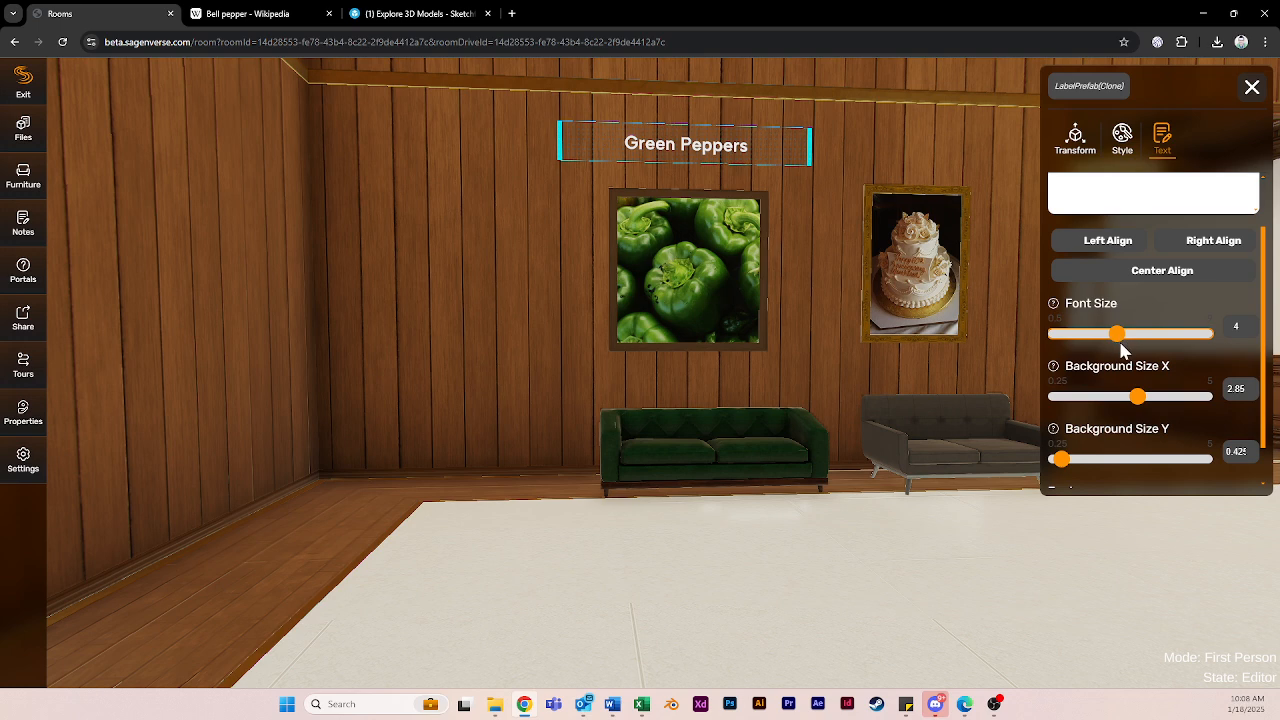
- Try left alignment on the Green Peppers label text and restore center alignment
scroll(1185, 355, "up", 1)
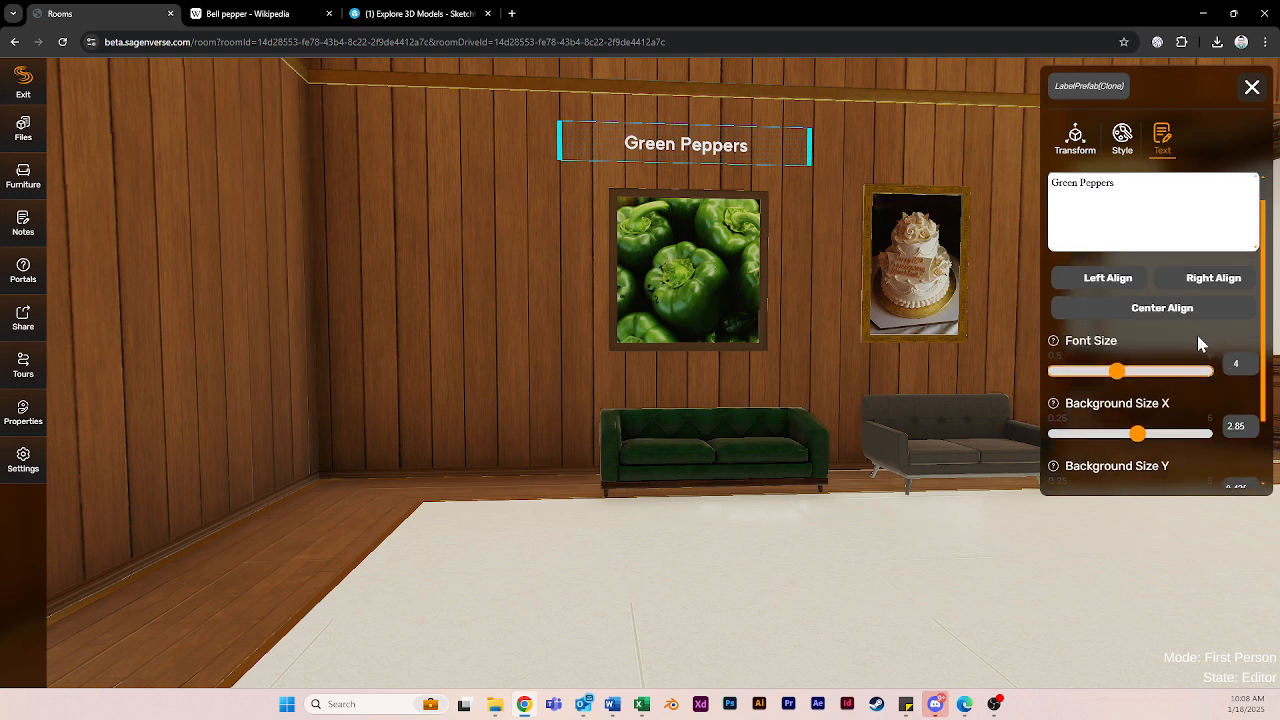
left_click(1105, 312)
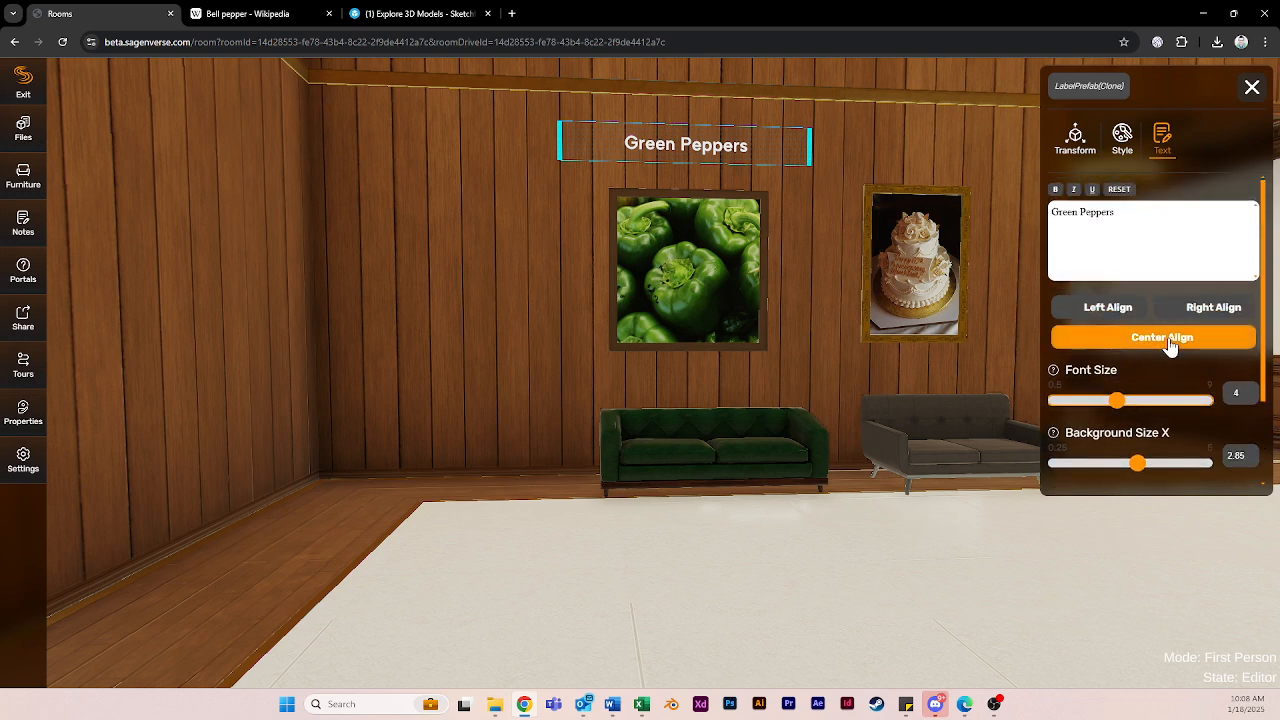
left_click(1104, 309)
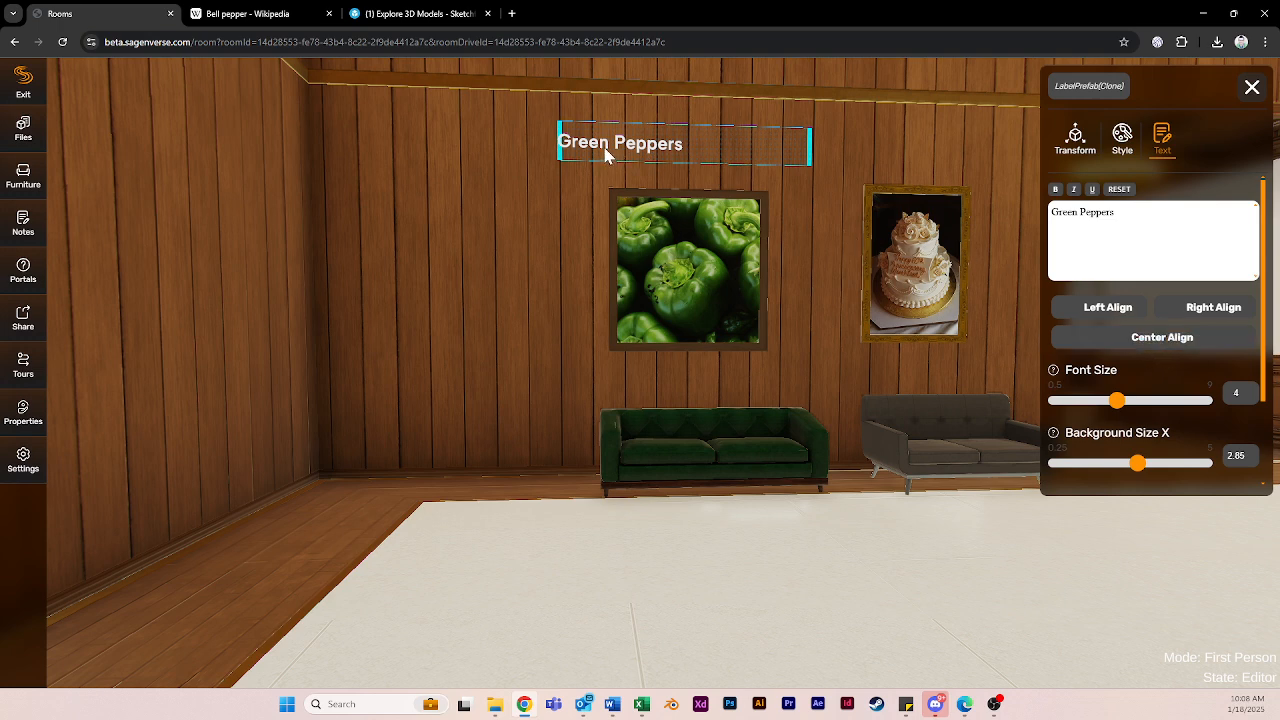
left_click(1112, 342)
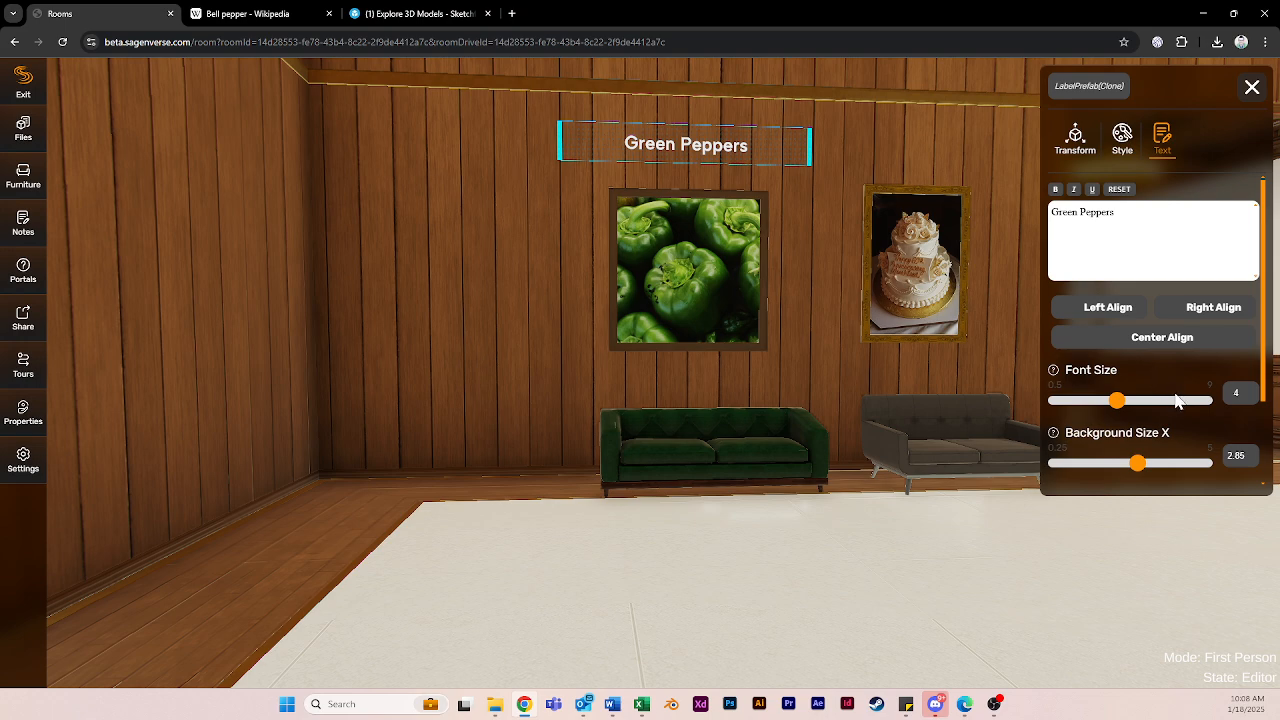
- Set the Green Peppers label's font to Albert Sans
scroll(1172, 400, "down", 2)
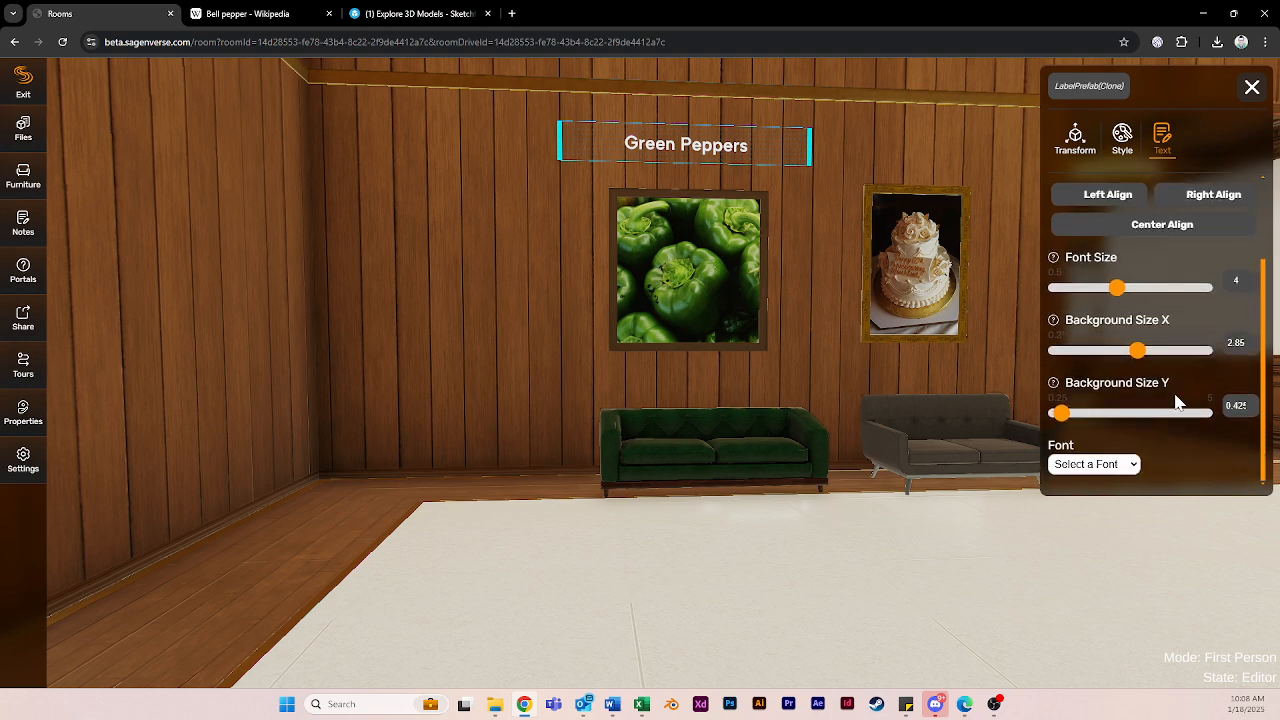
left_click(1106, 464)
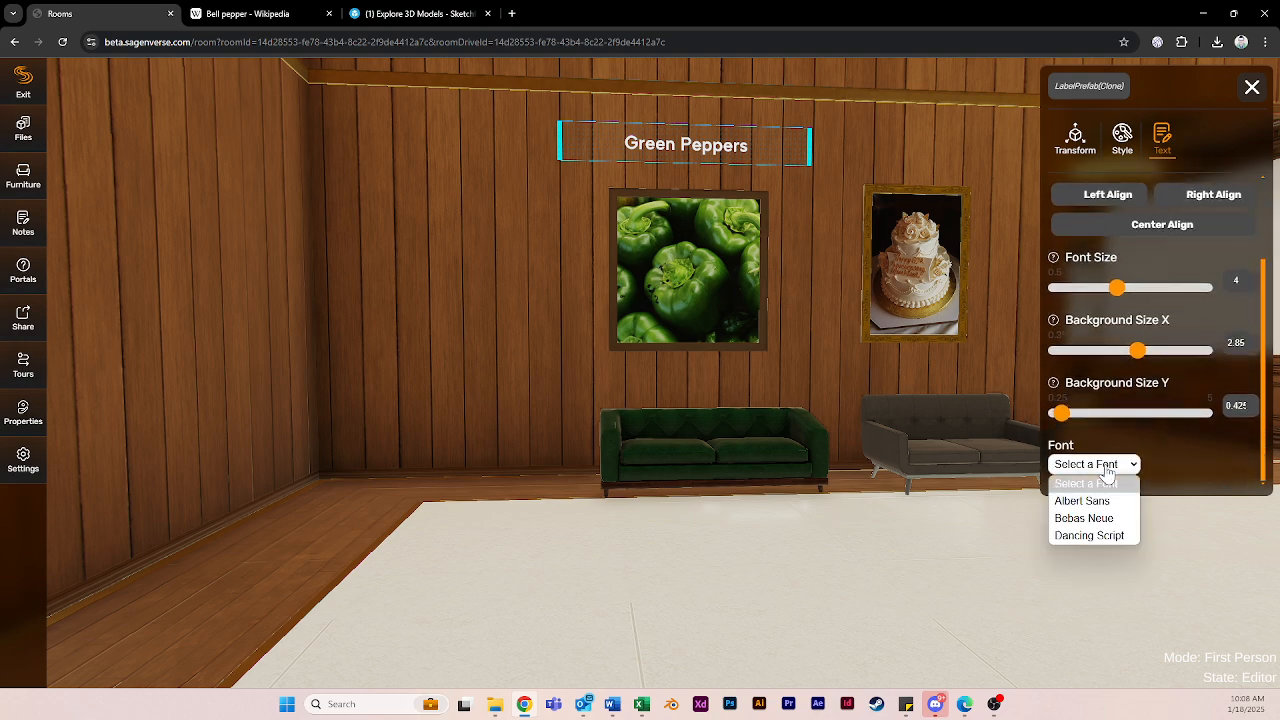
left_click(1068, 501)
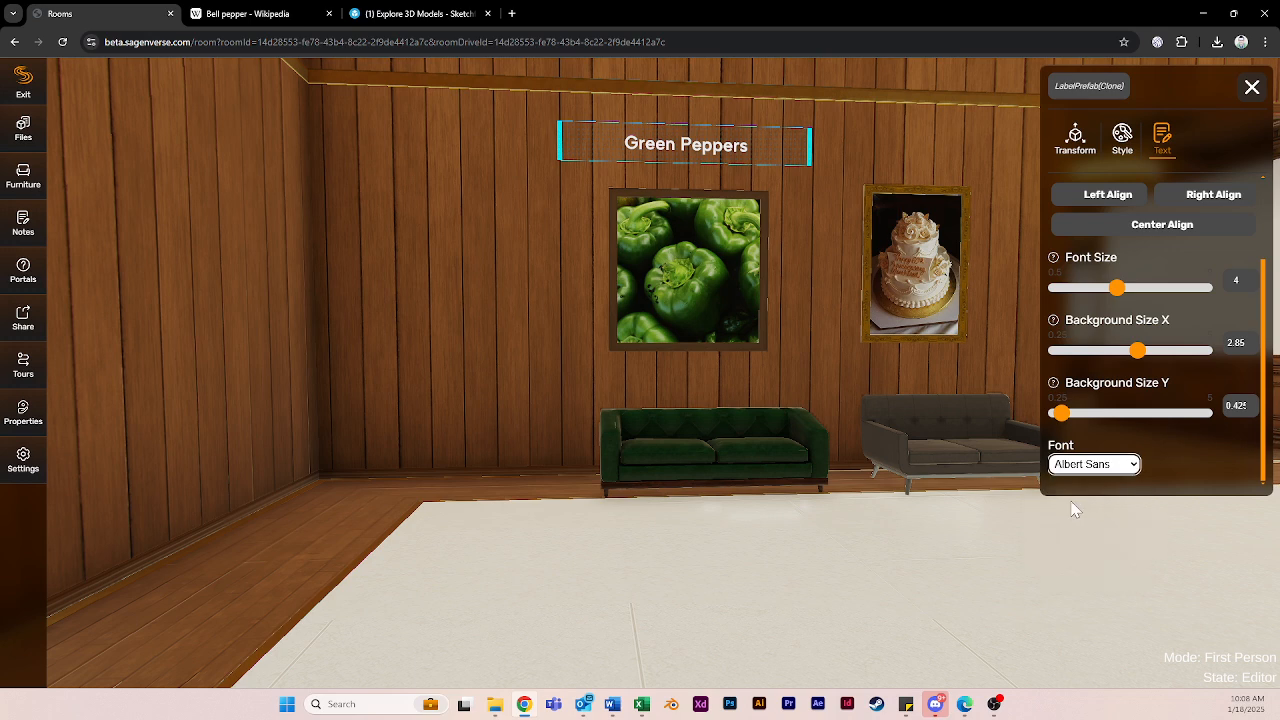
- Try the Bebas Neue and Dancing Script fonts on the label and return it to Albert Sans
left_click(1077, 468)
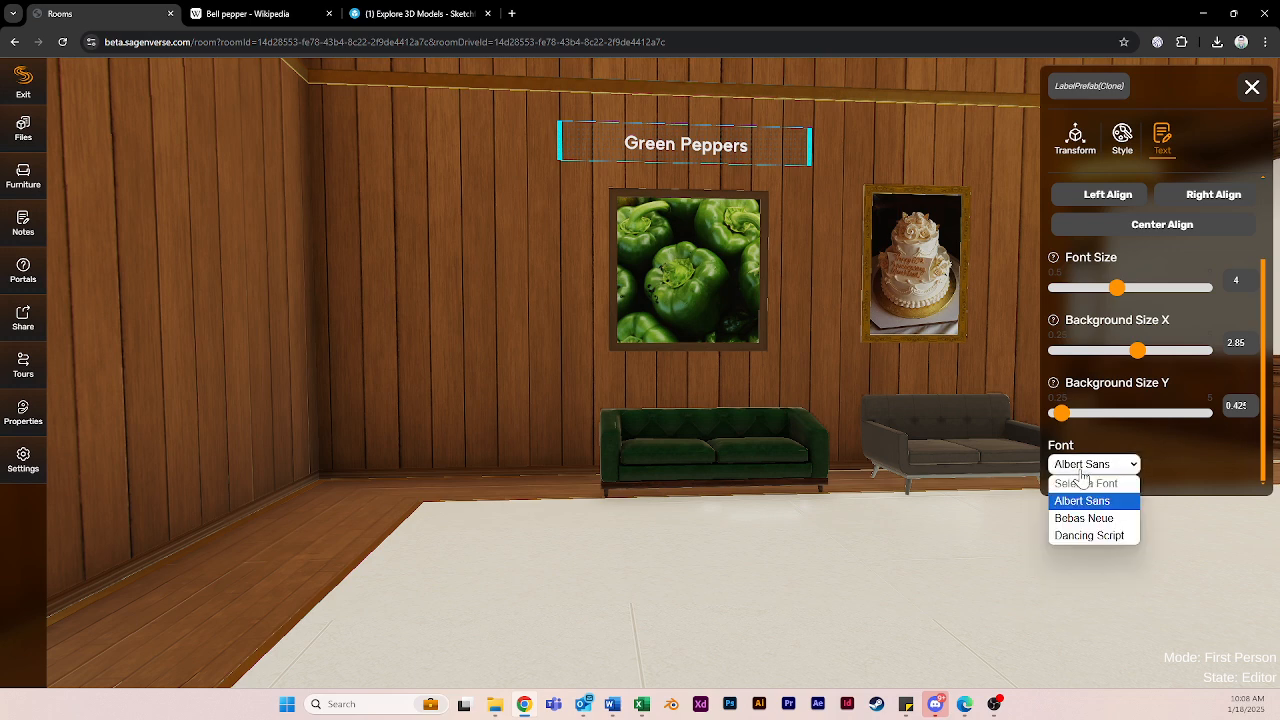
left_click(1096, 524)
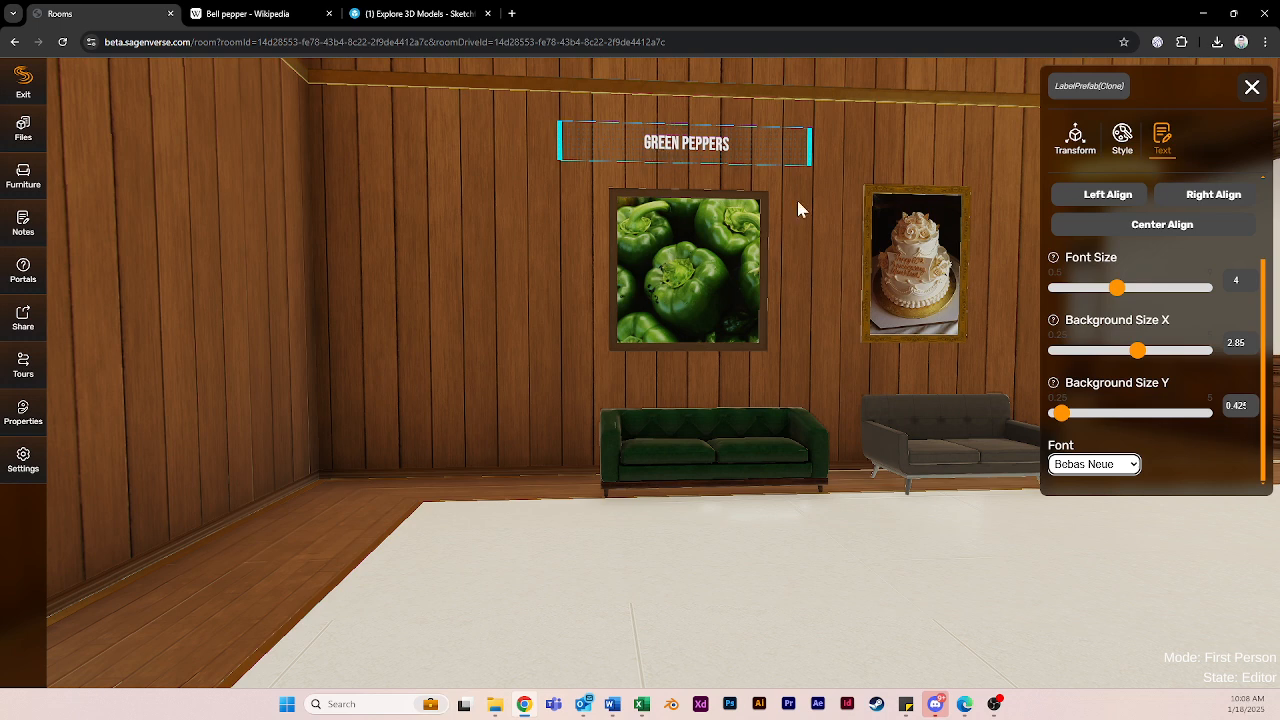
left_click(1088, 465)
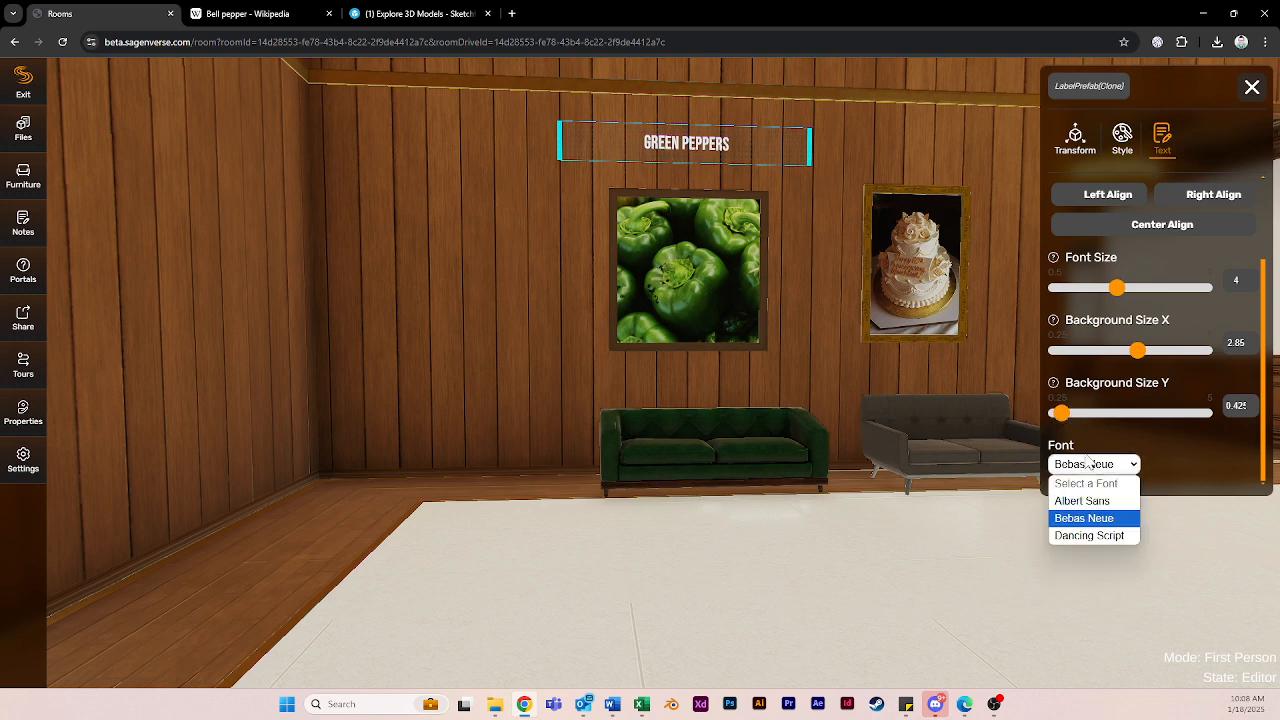
left_click(1094, 536)
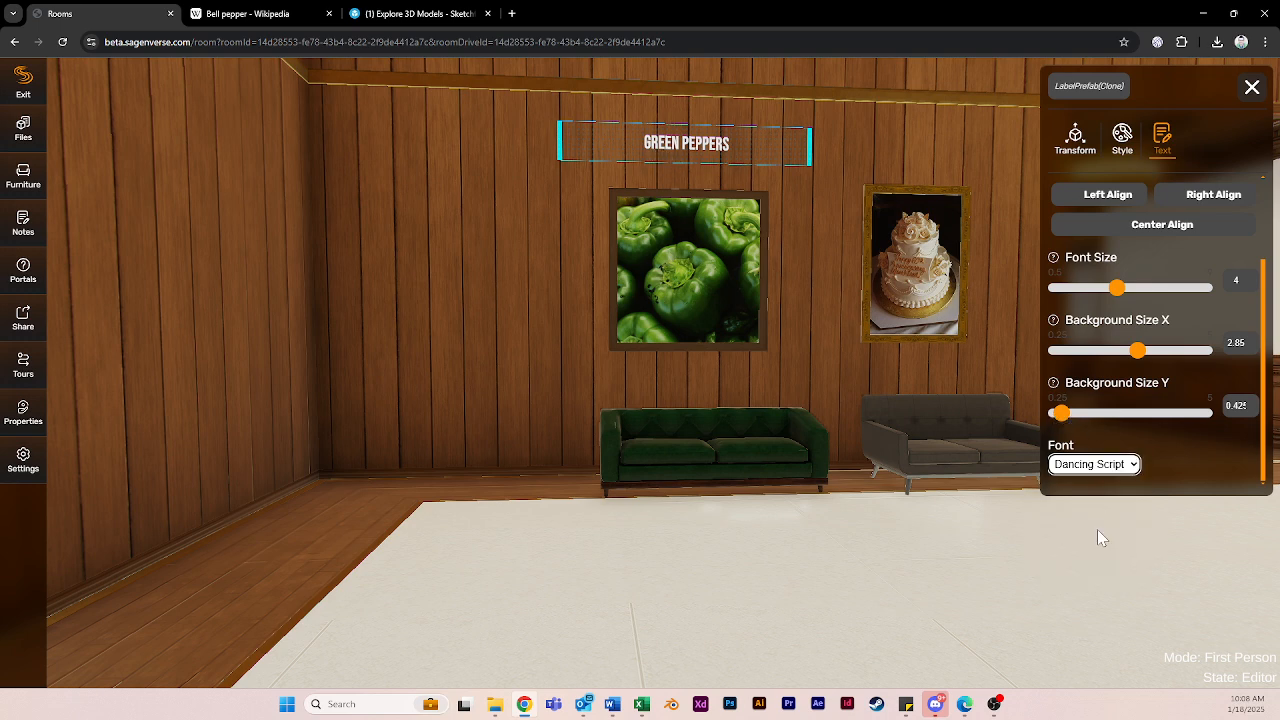
left_click(1088, 468)
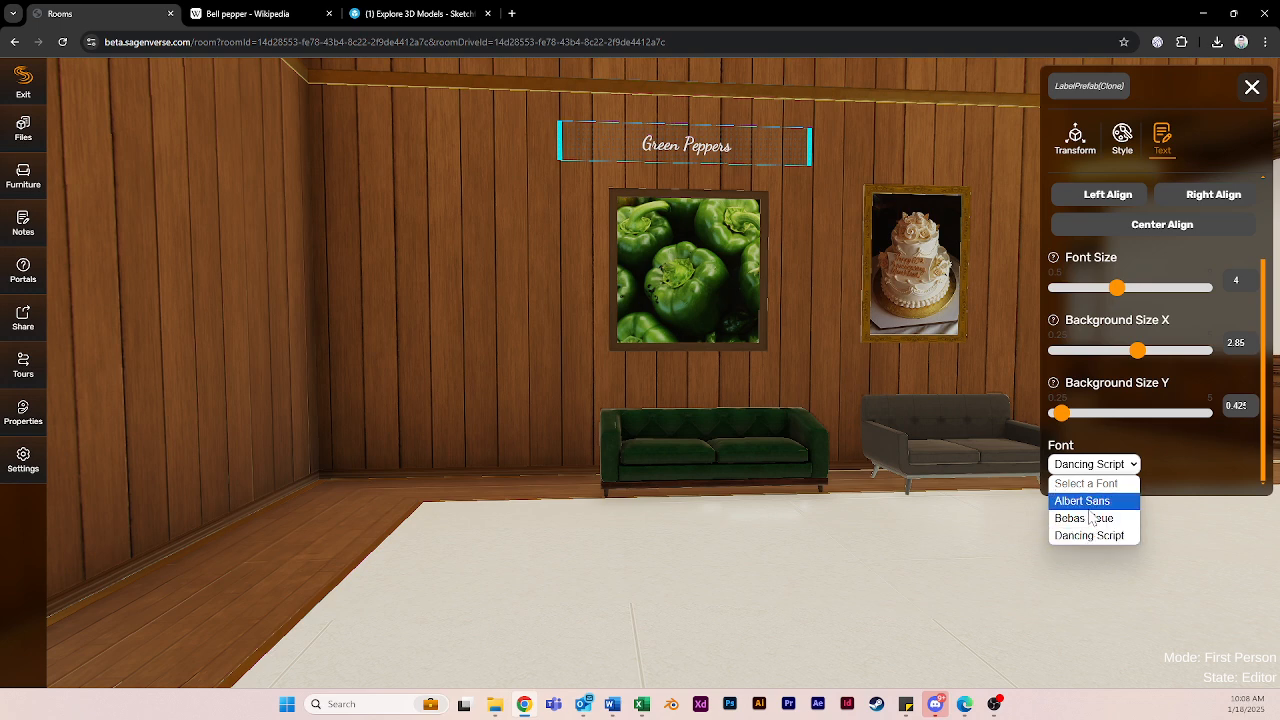
left_click(1088, 502)
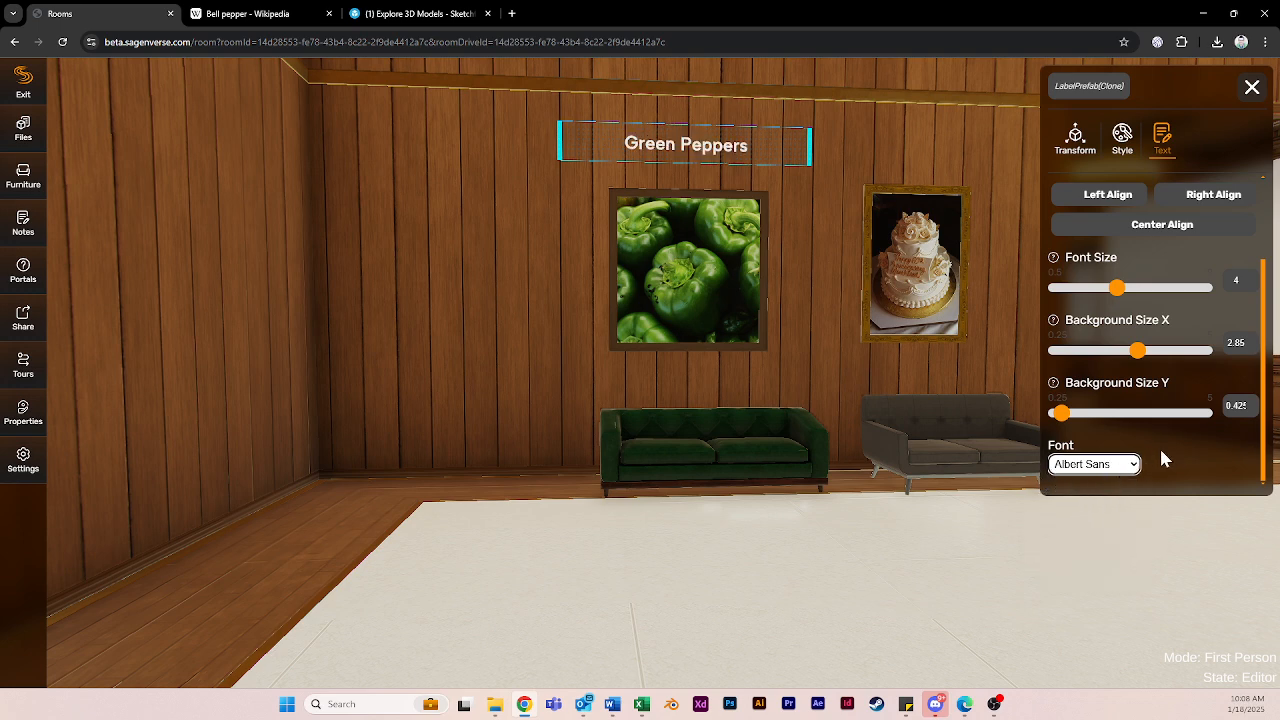
- Try bold, italic and underline on the whole label text and reset its formatting
scroll(1147, 425, "up", 2)
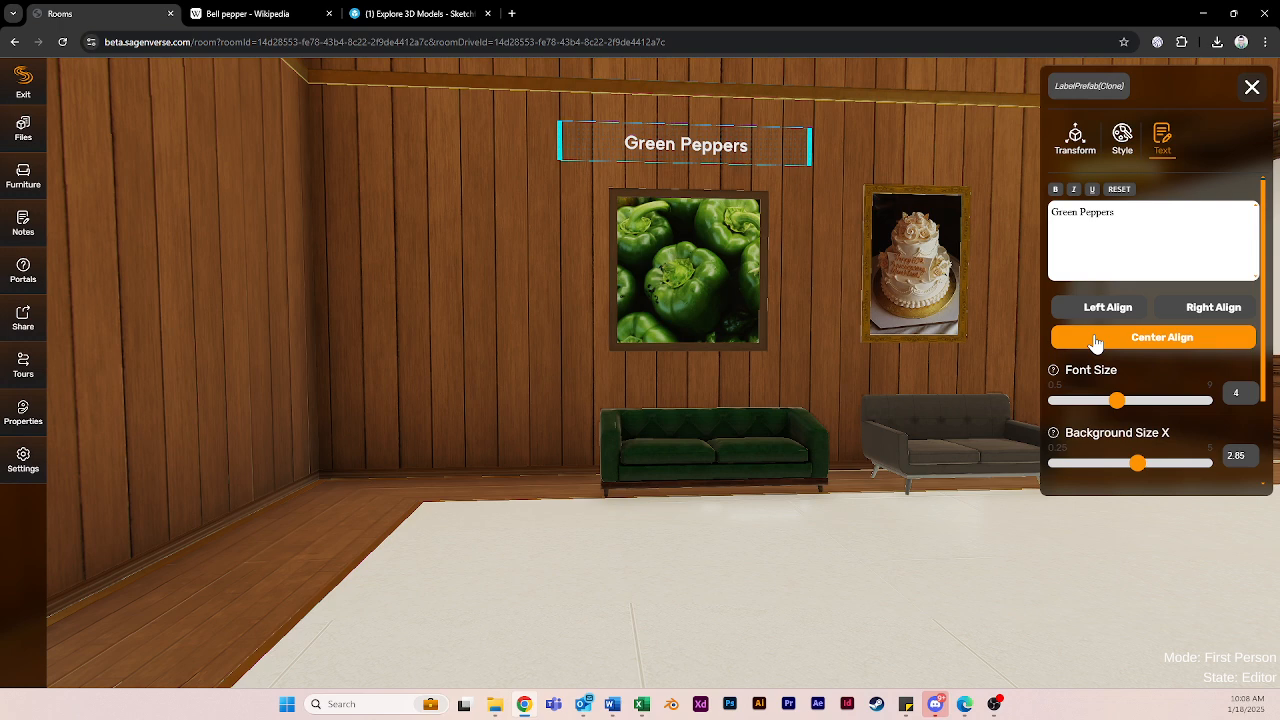
triple_click(1066, 212)
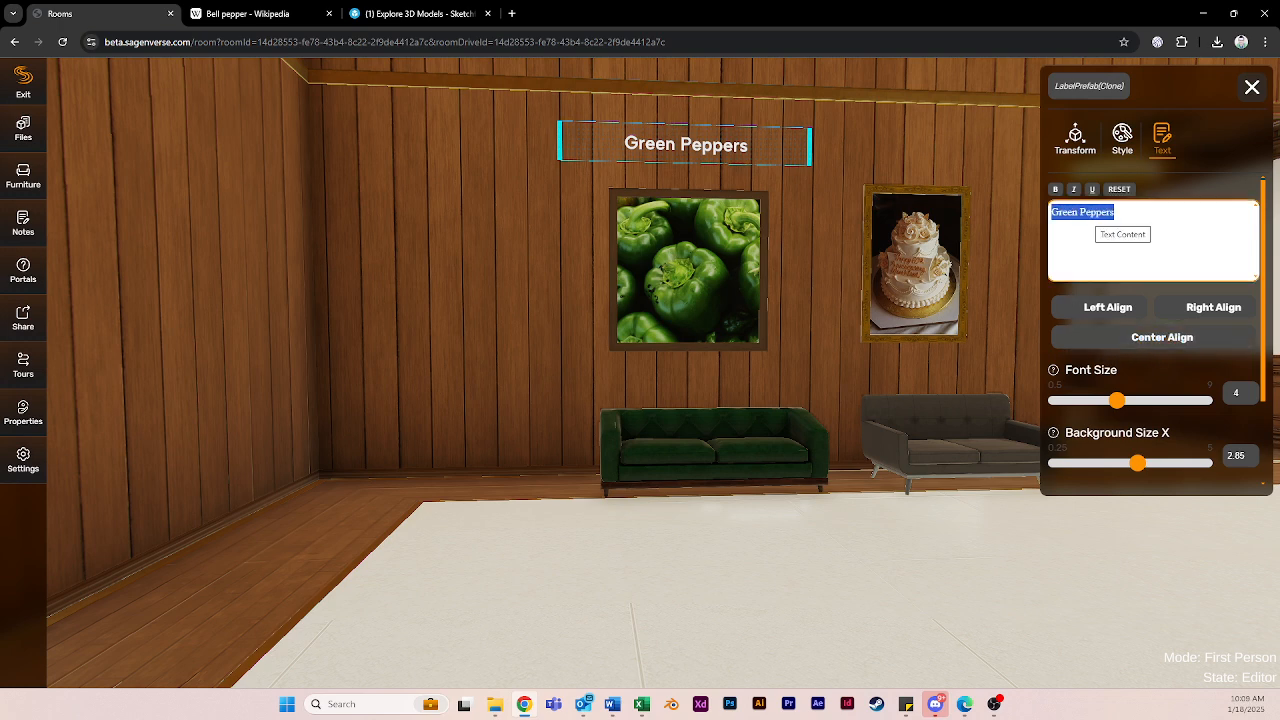
left_click(1054, 190)
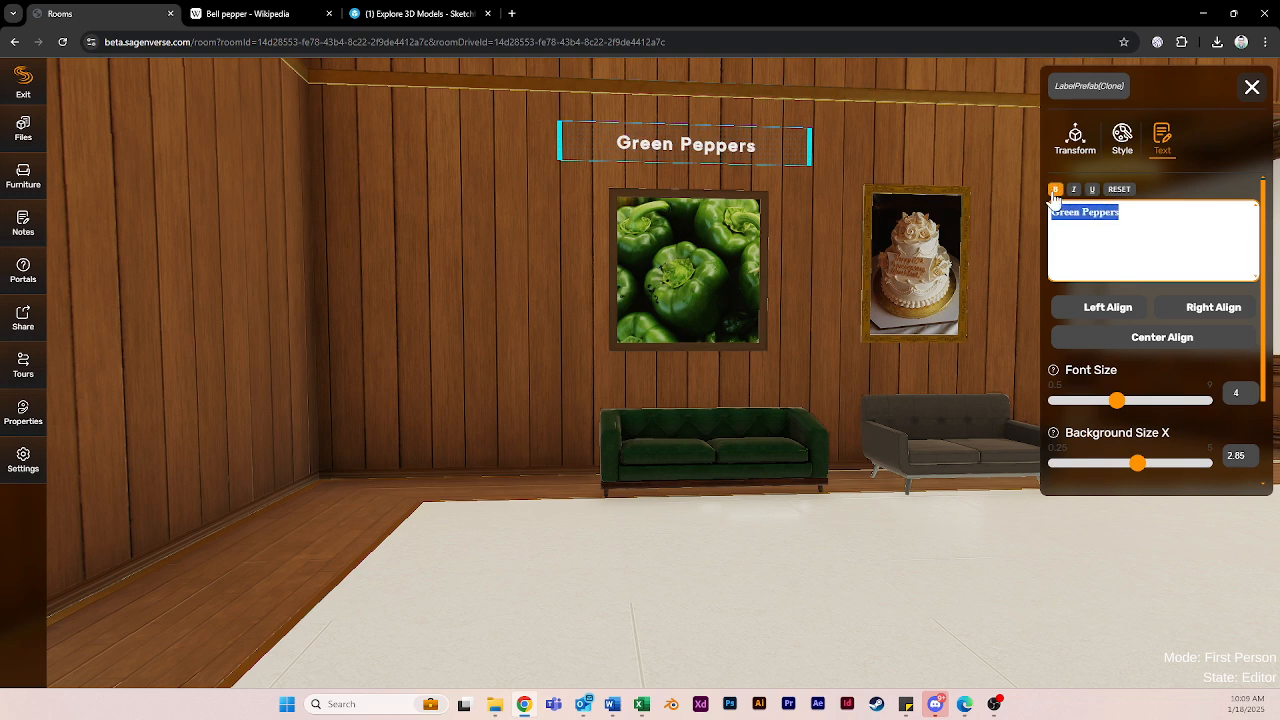
left_click(1073, 190)
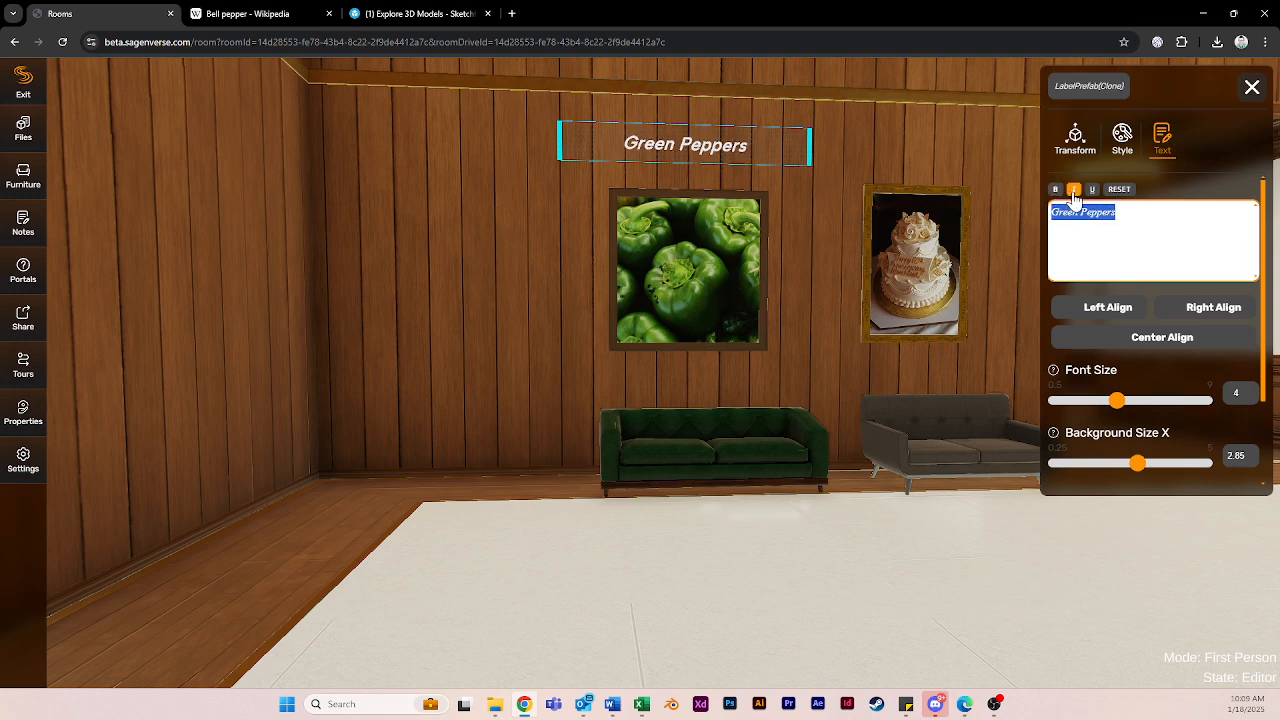
left_click(1073, 190)
left_click(1092, 190)
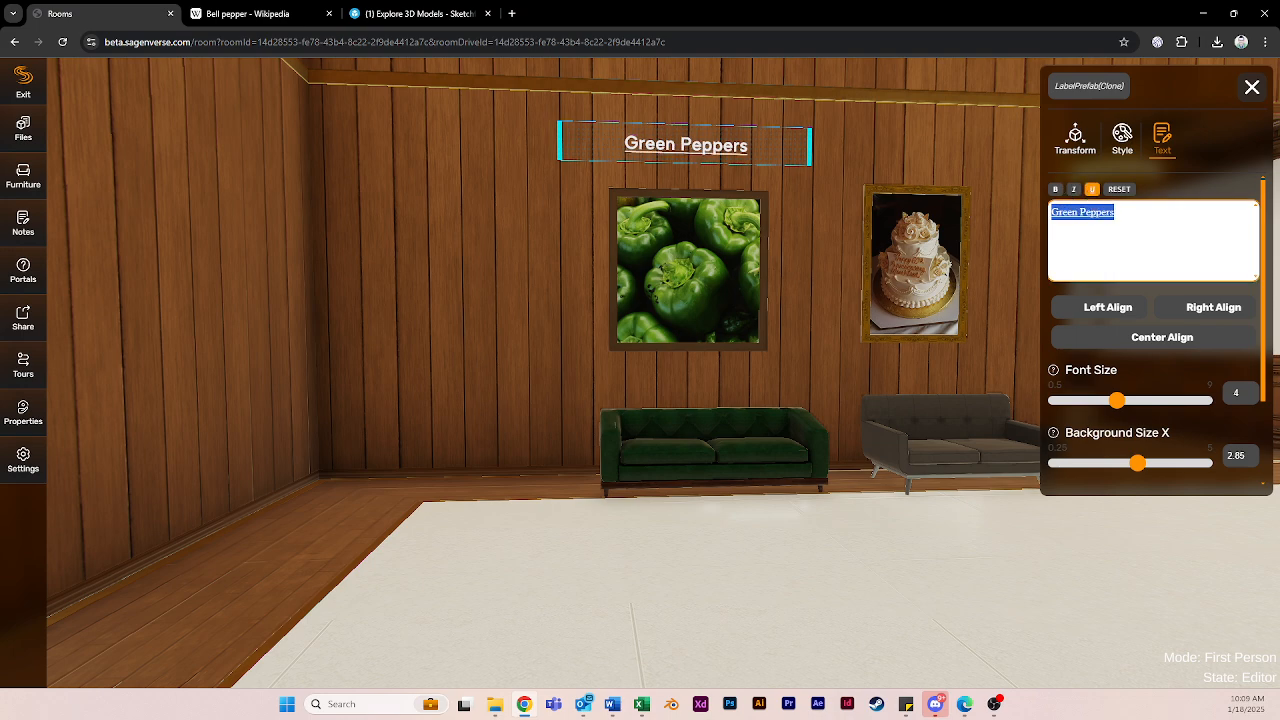
left_click(1119, 189)
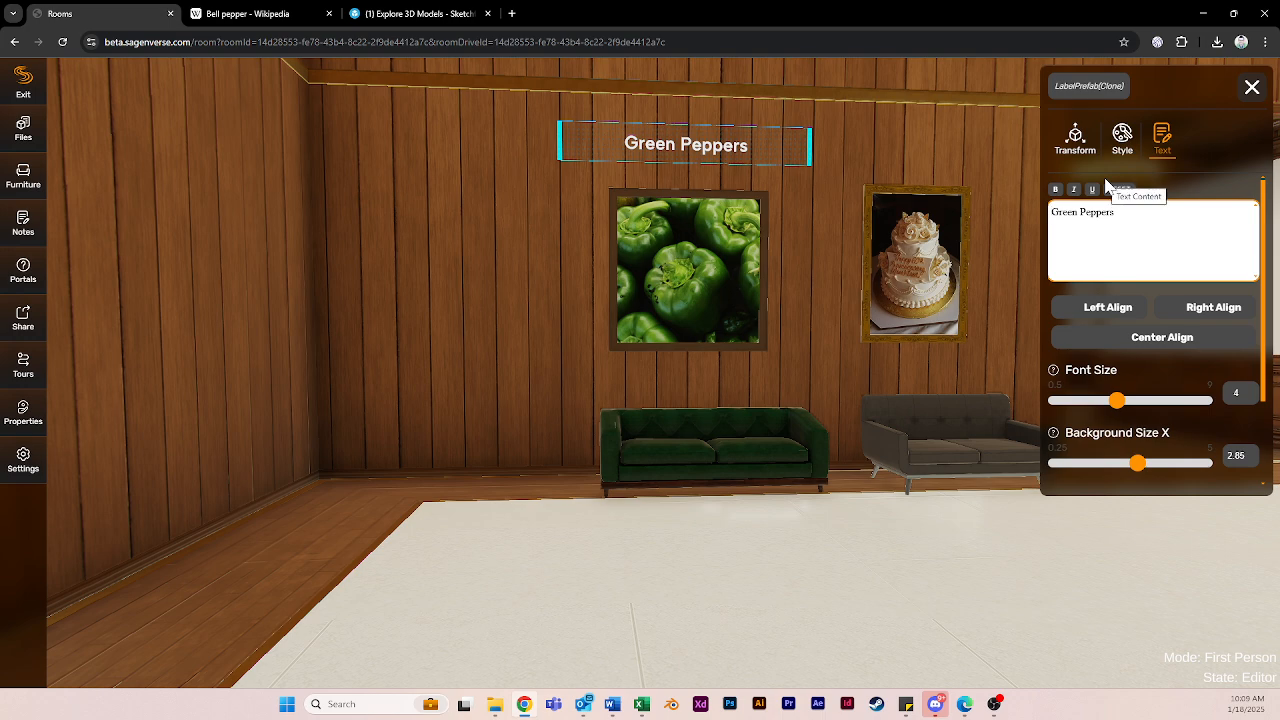
- View the color options of the Green Peppers label and of the green pepper picture frame
left_click(1123, 152)
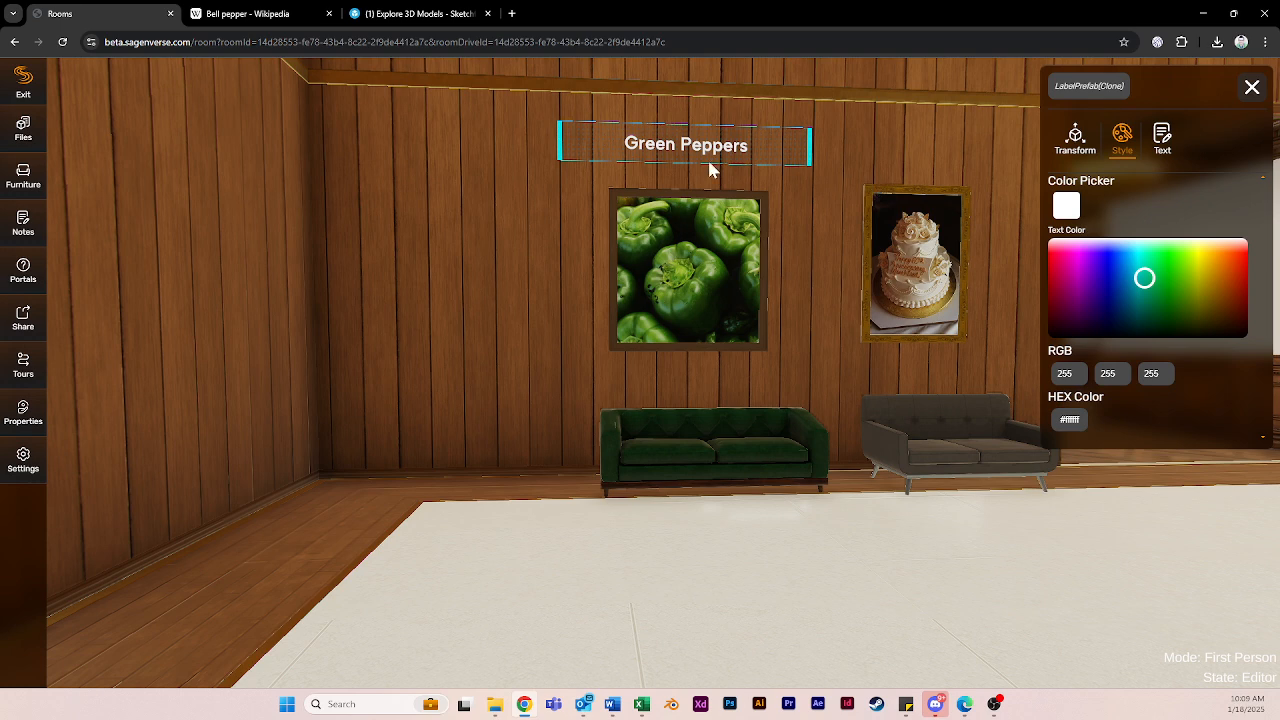
left_click(752, 352)
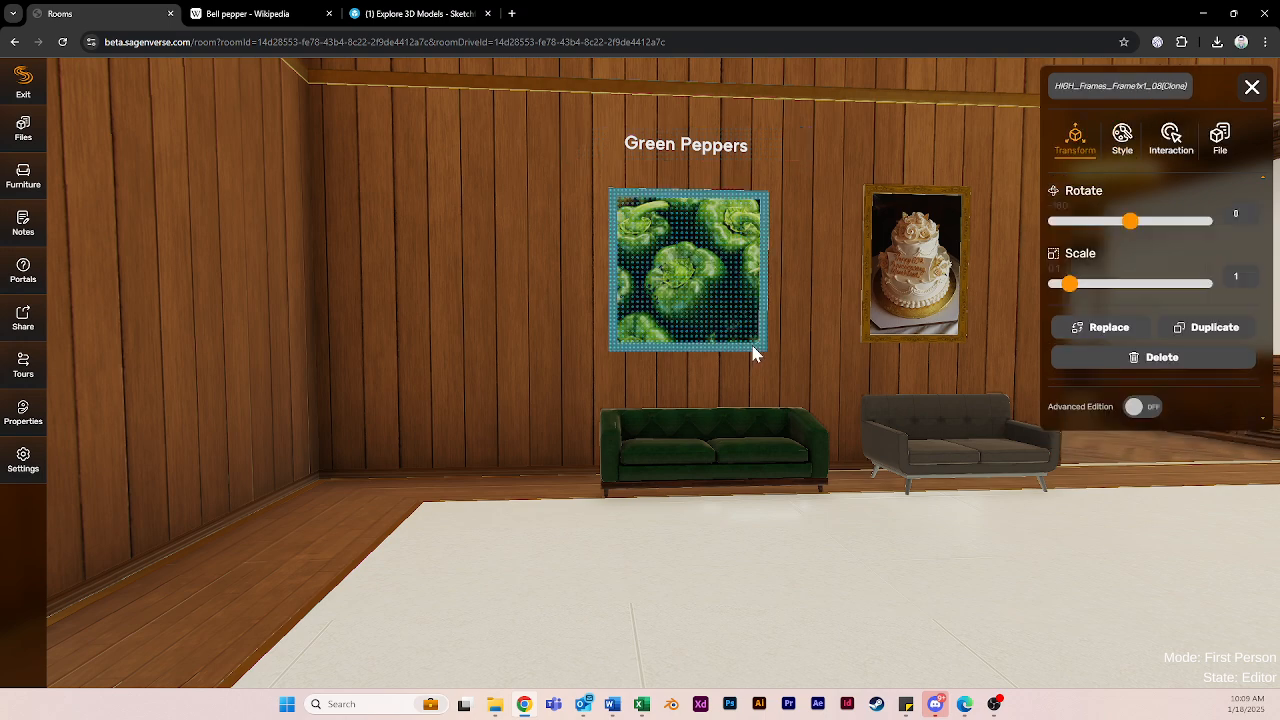
left_click(1122, 140)
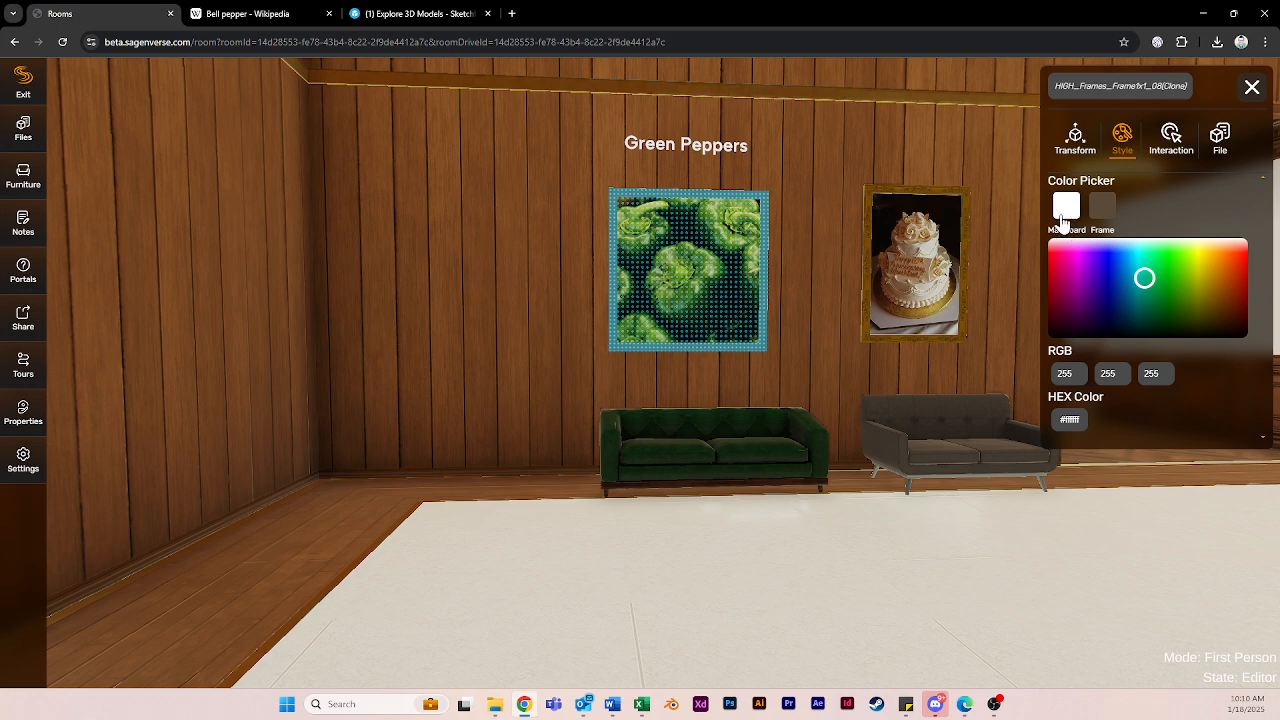
- Change the Green Peppers label's text color to mint green, #5bffbc
left_click(726, 152)
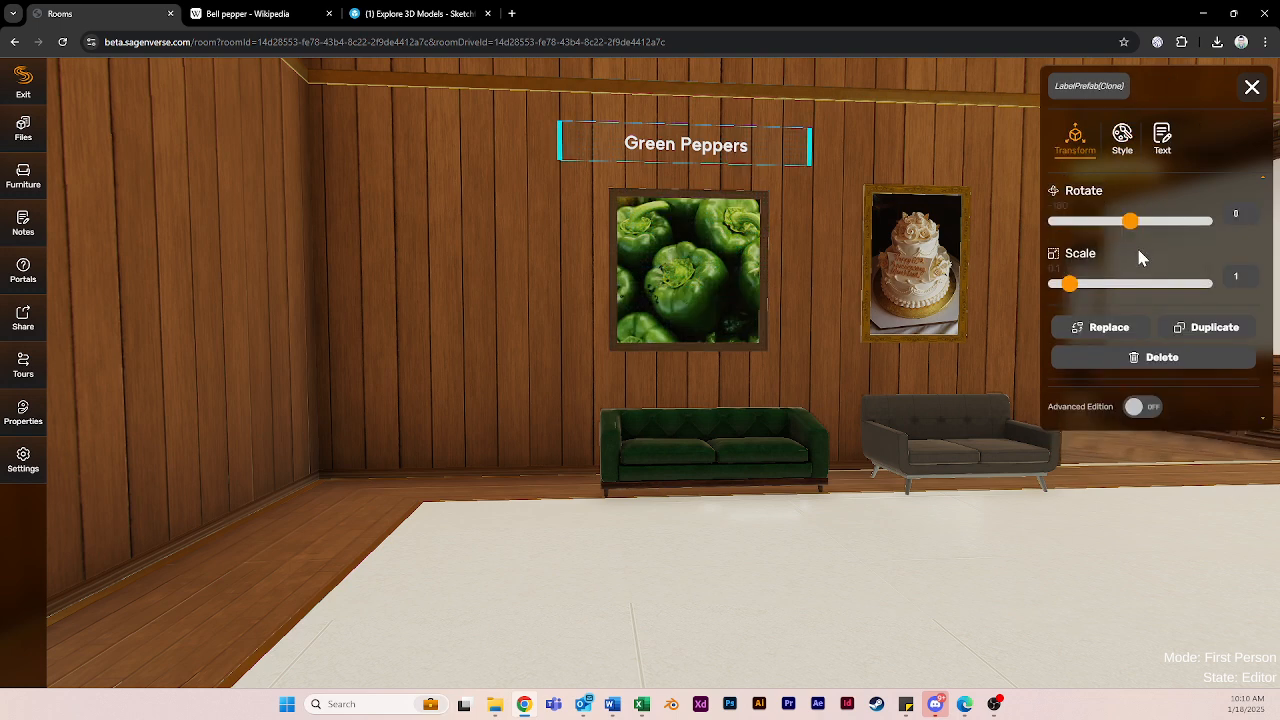
left_click(1128, 152)
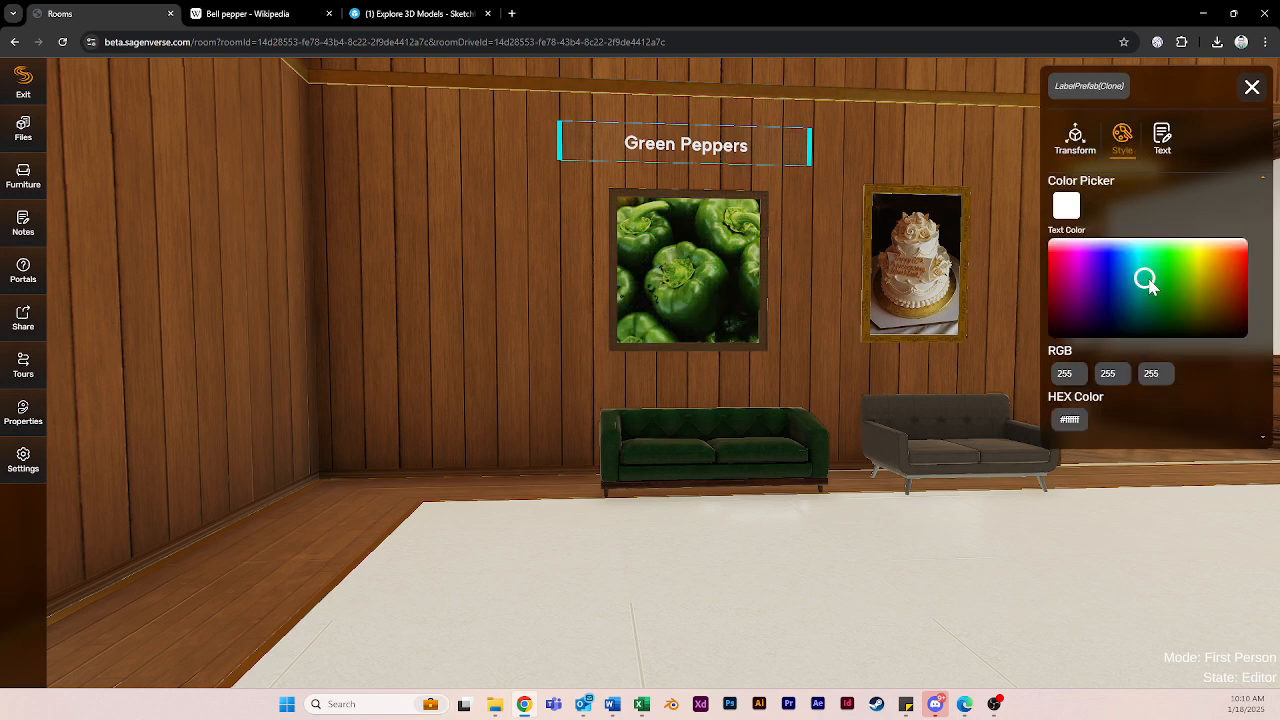
left_click(1090, 264)
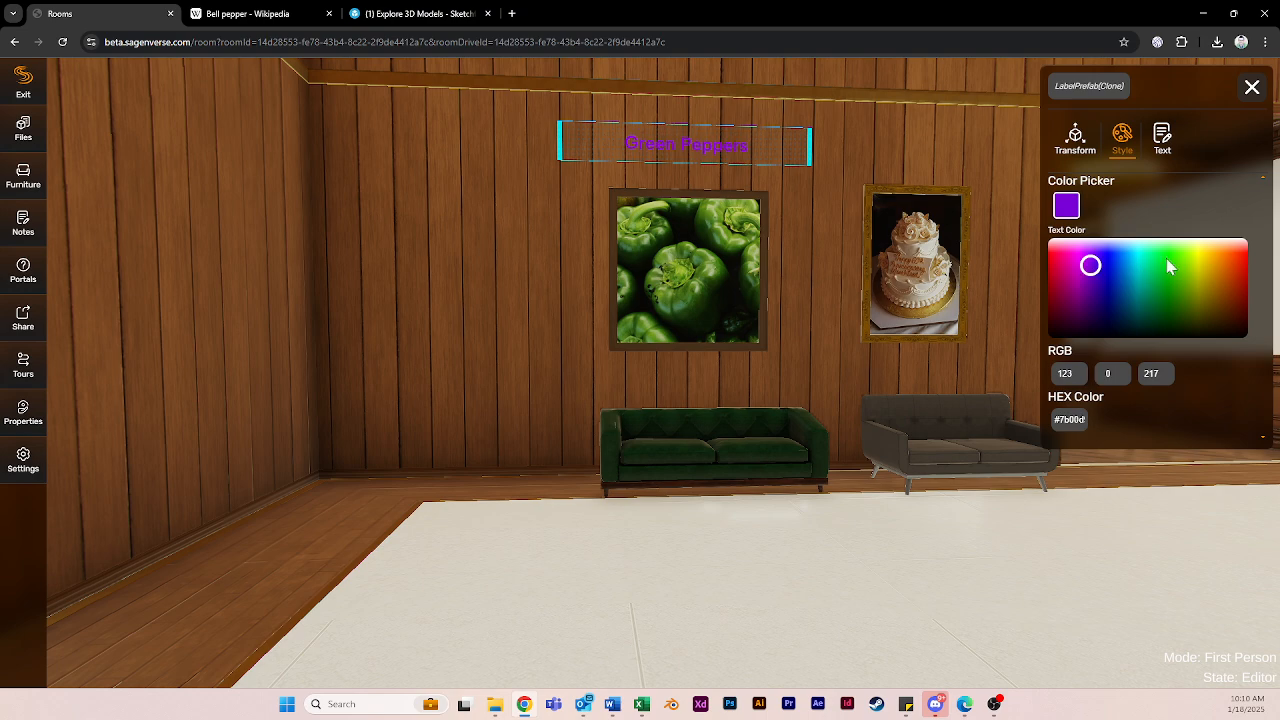
left_click_drag(1171, 266, 1150, 249)
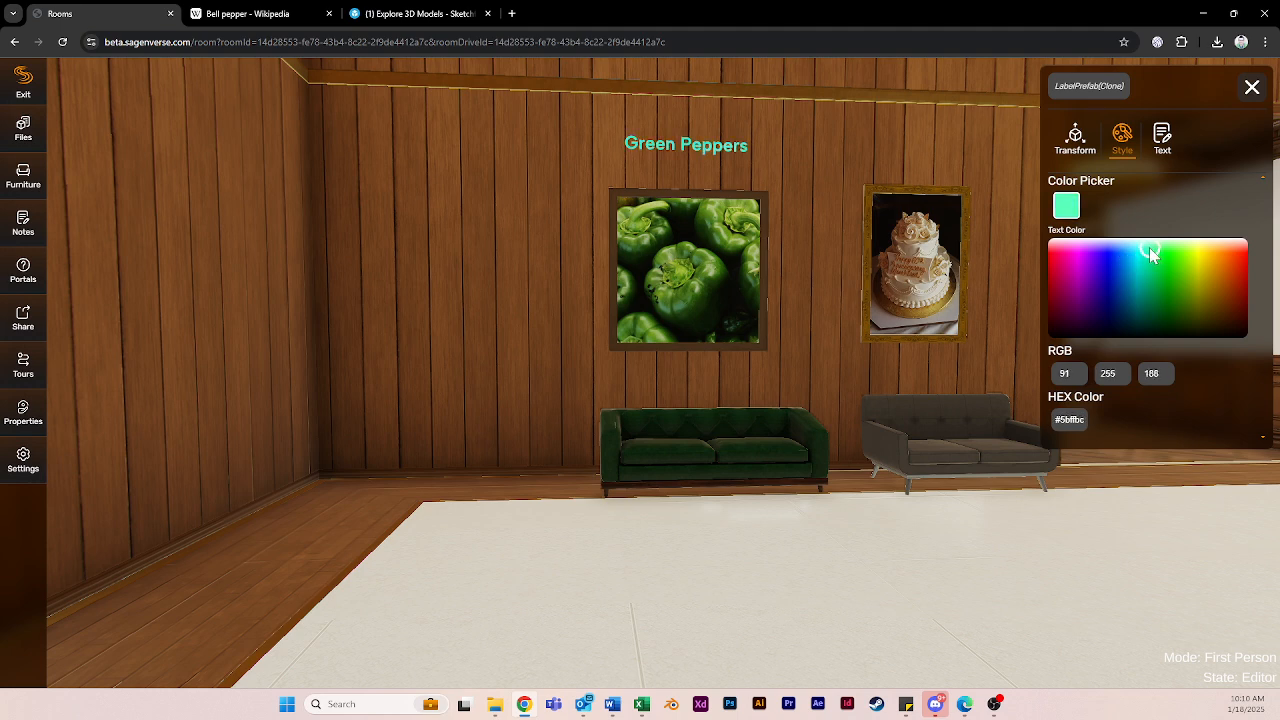
- Examine the RGB and HEX entries for the label's text color and open the label's transform settings
left_click(1066, 373)
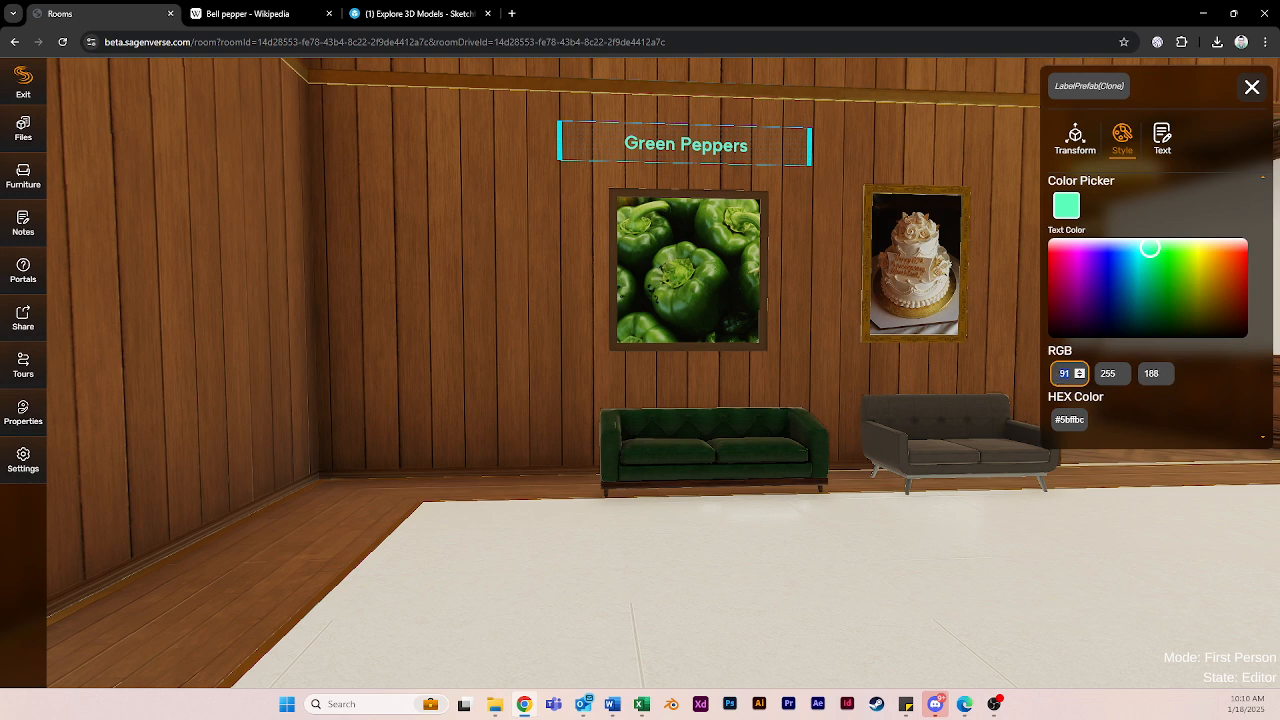
left_click(1069, 420)
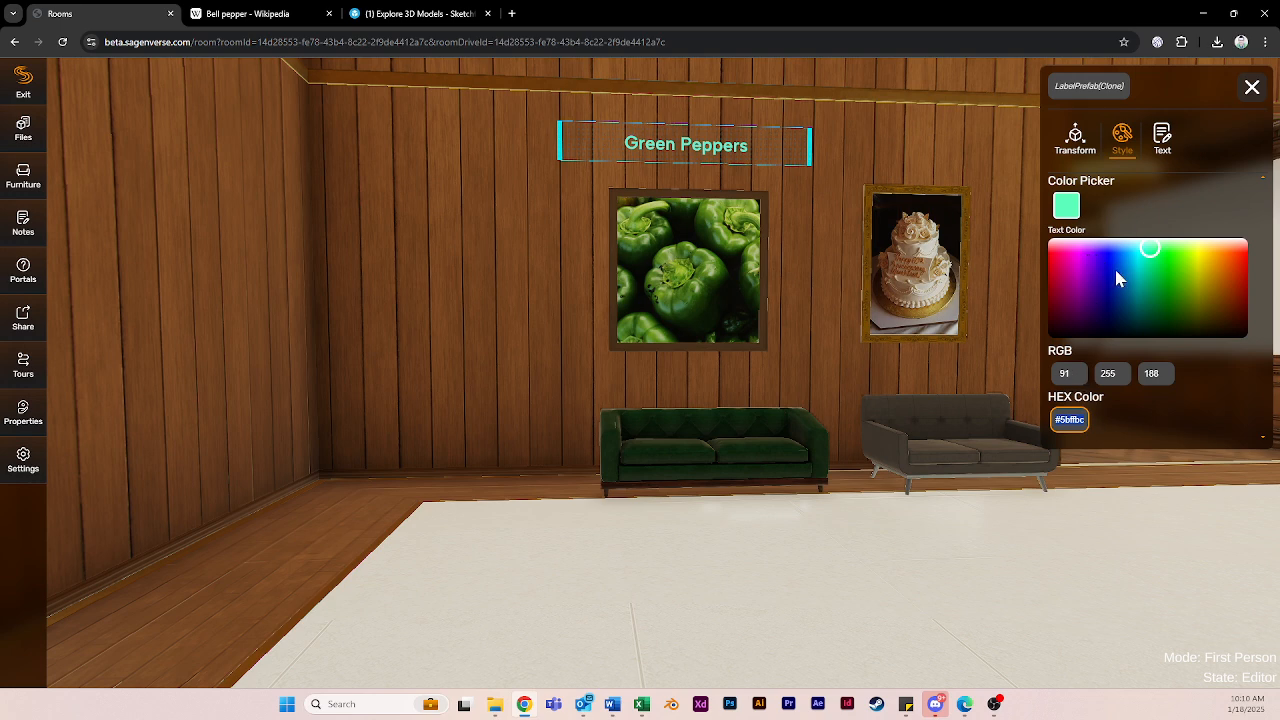
left_click(1130, 222)
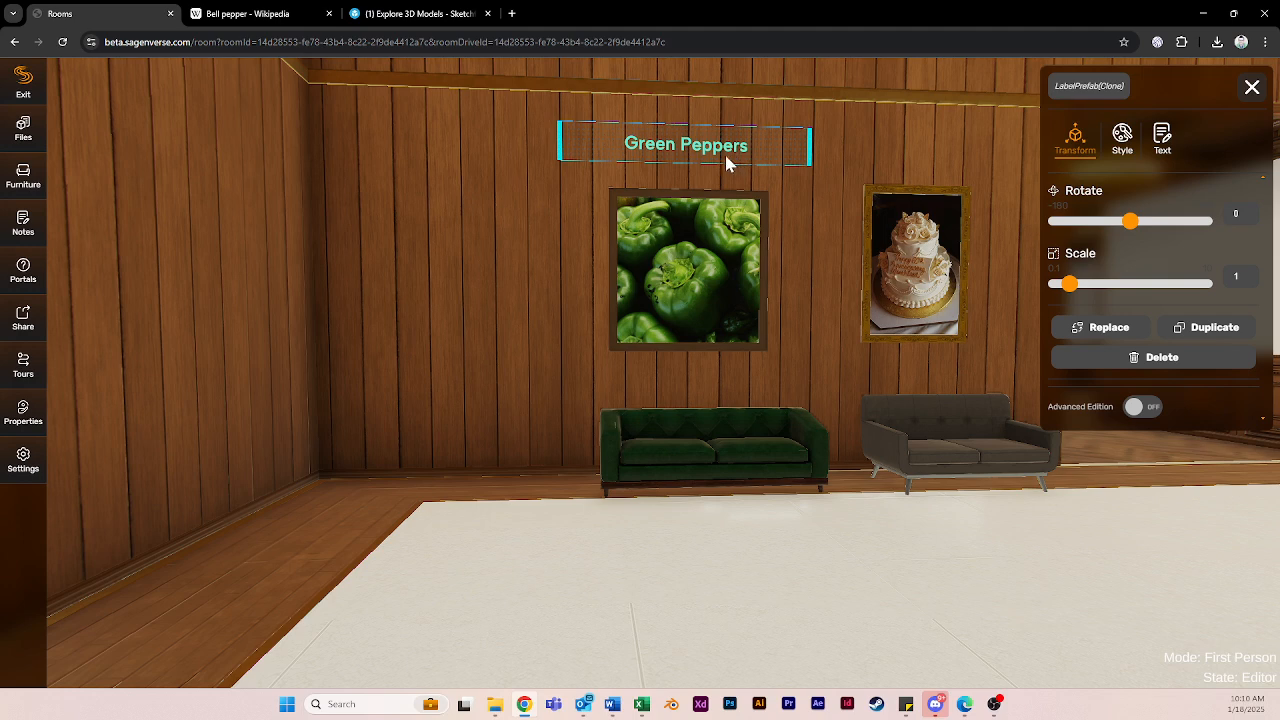
- Select both sofas below the pictures together and color the gray two-seater's seat bright green, #02cf00
left_click(818, 194)
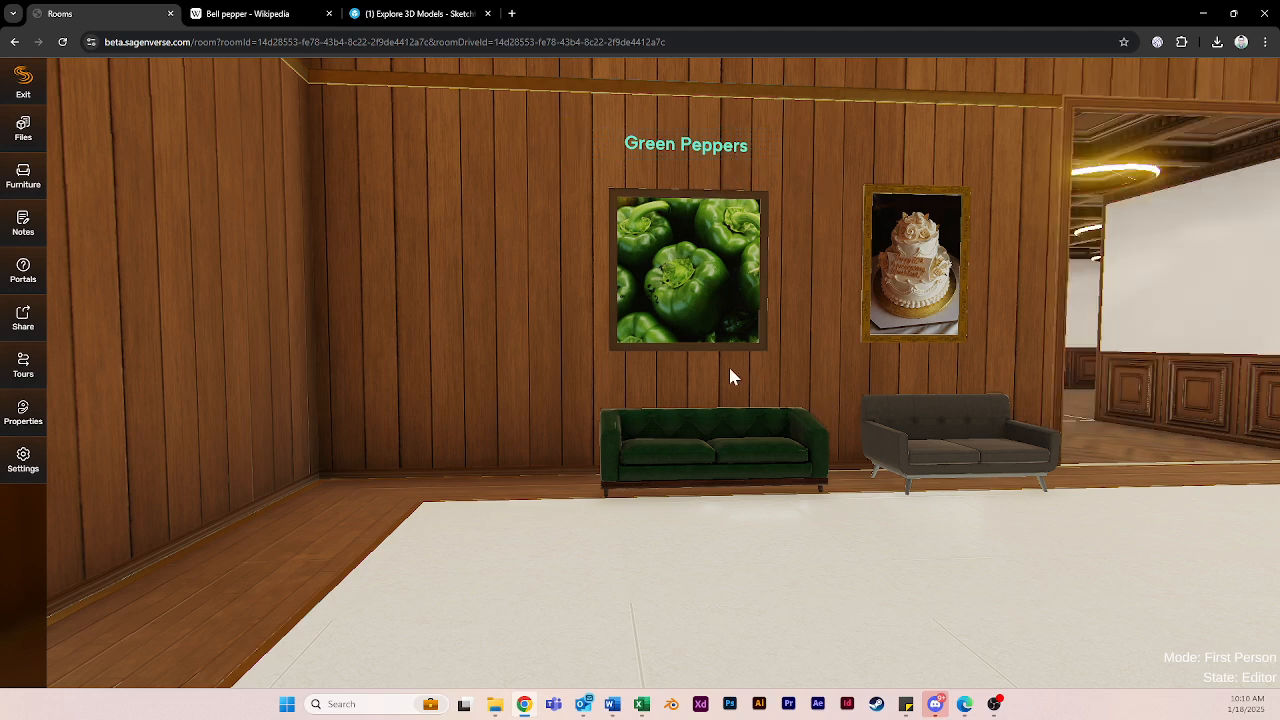
left_click(724, 438)
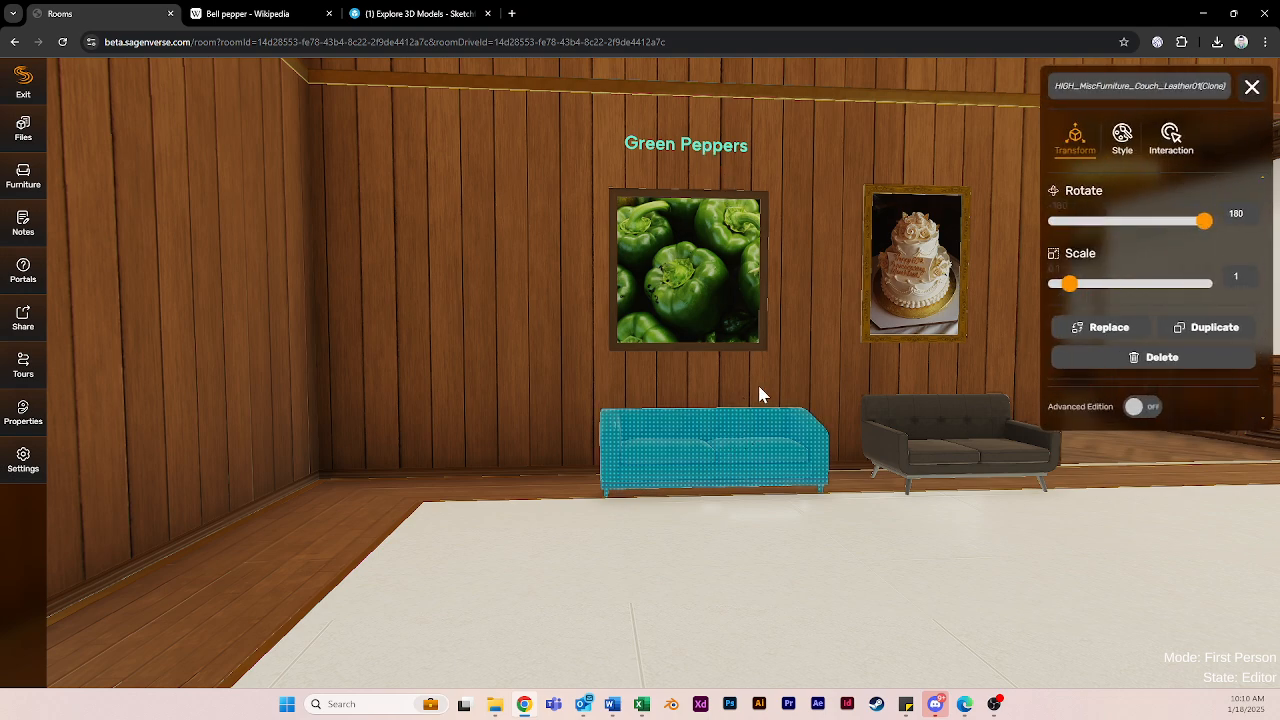
left_click(919, 428)
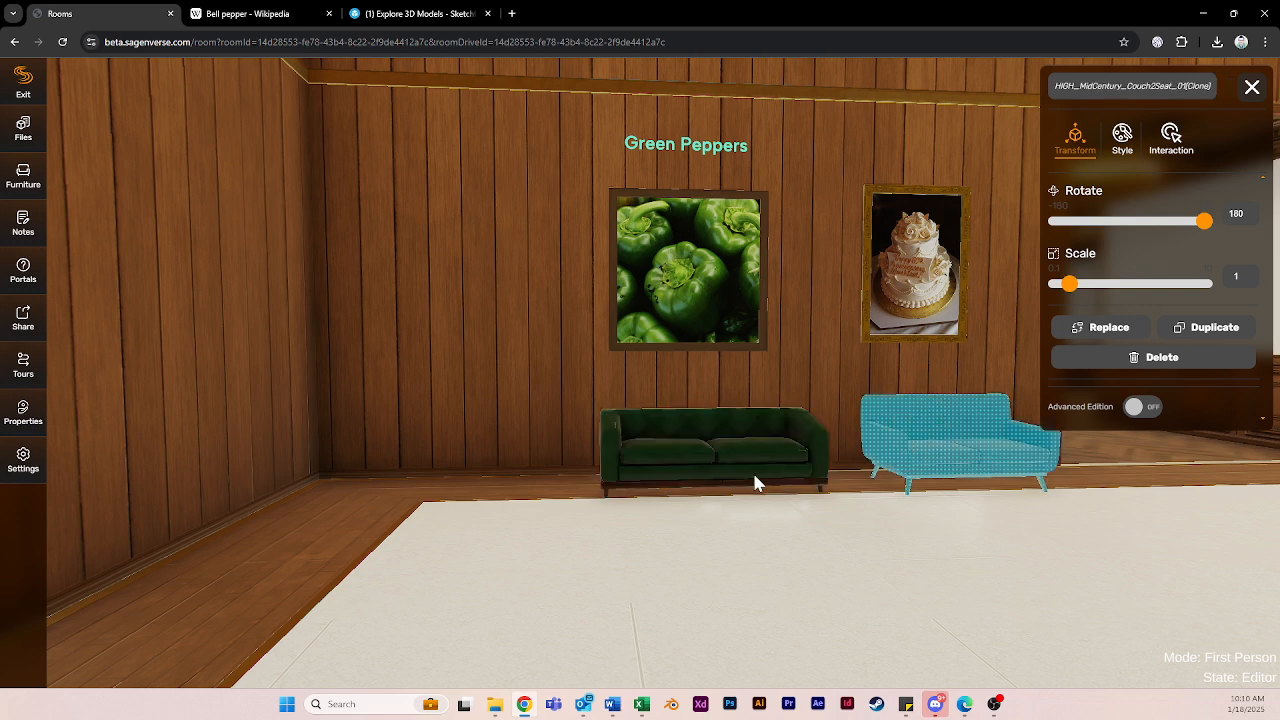
left_click(725, 433, "shift")
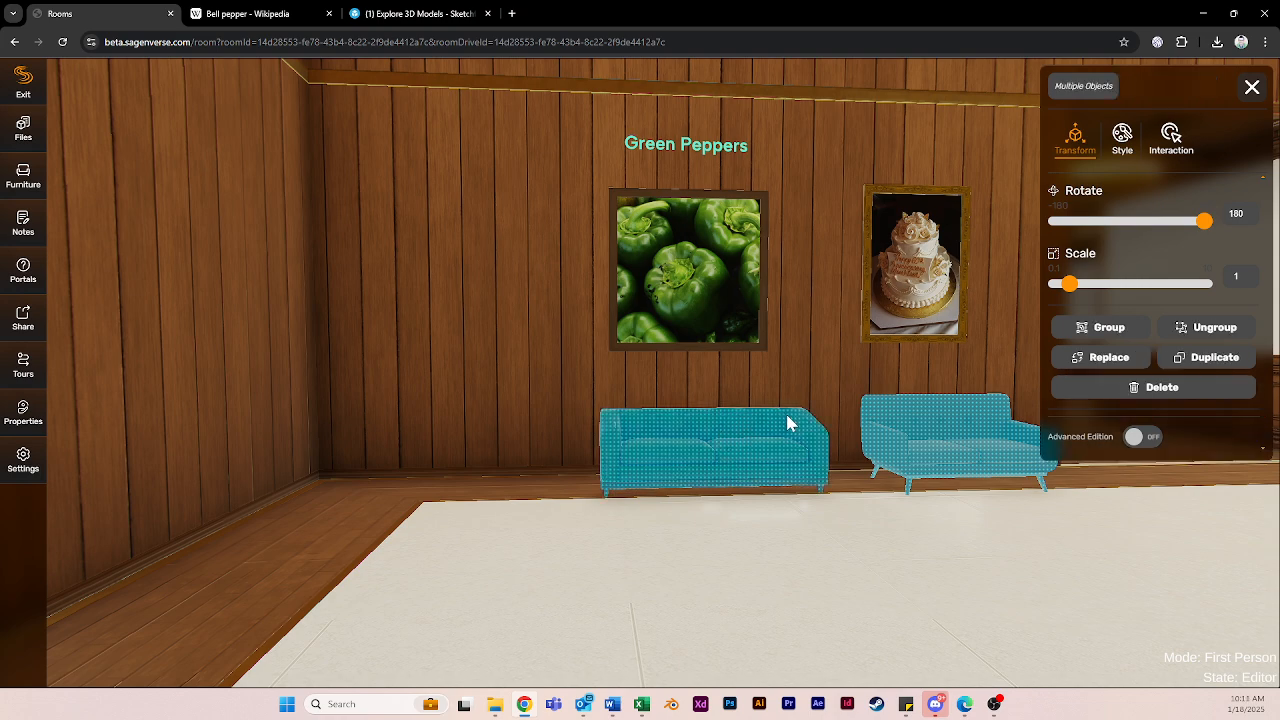
left_click(1124, 145)
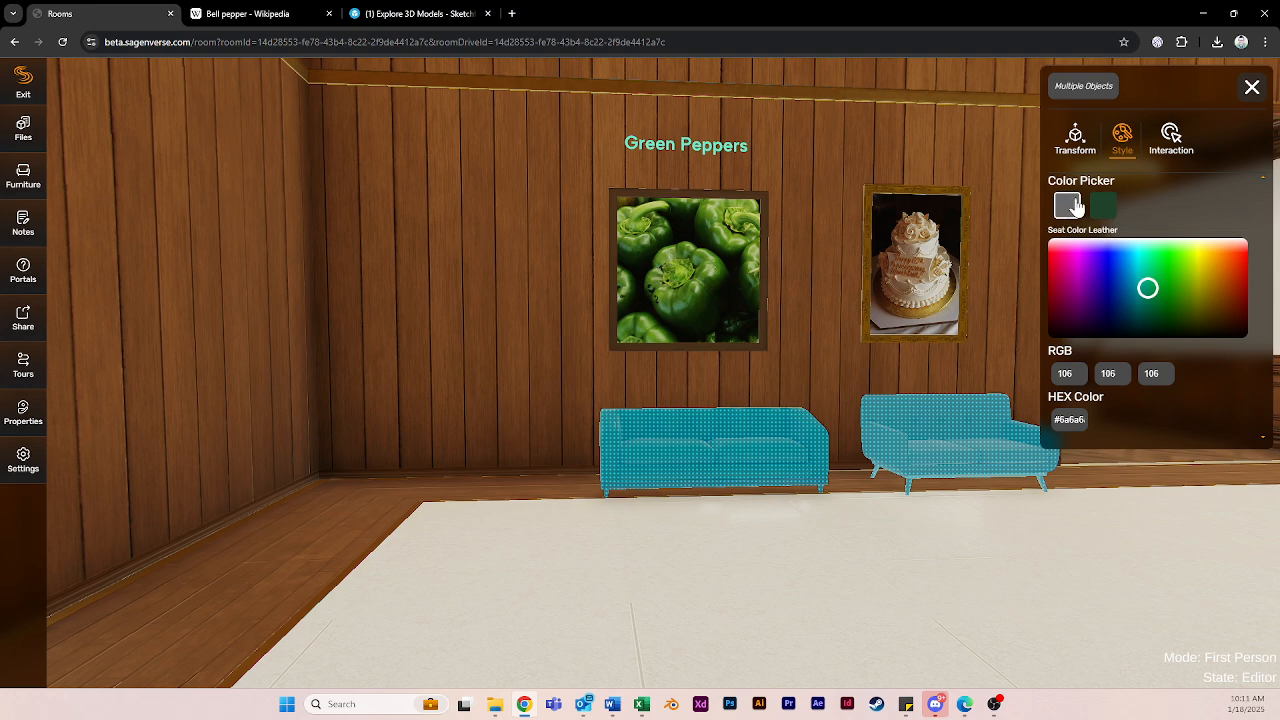
left_click_drag(1149, 314, 1171, 272)
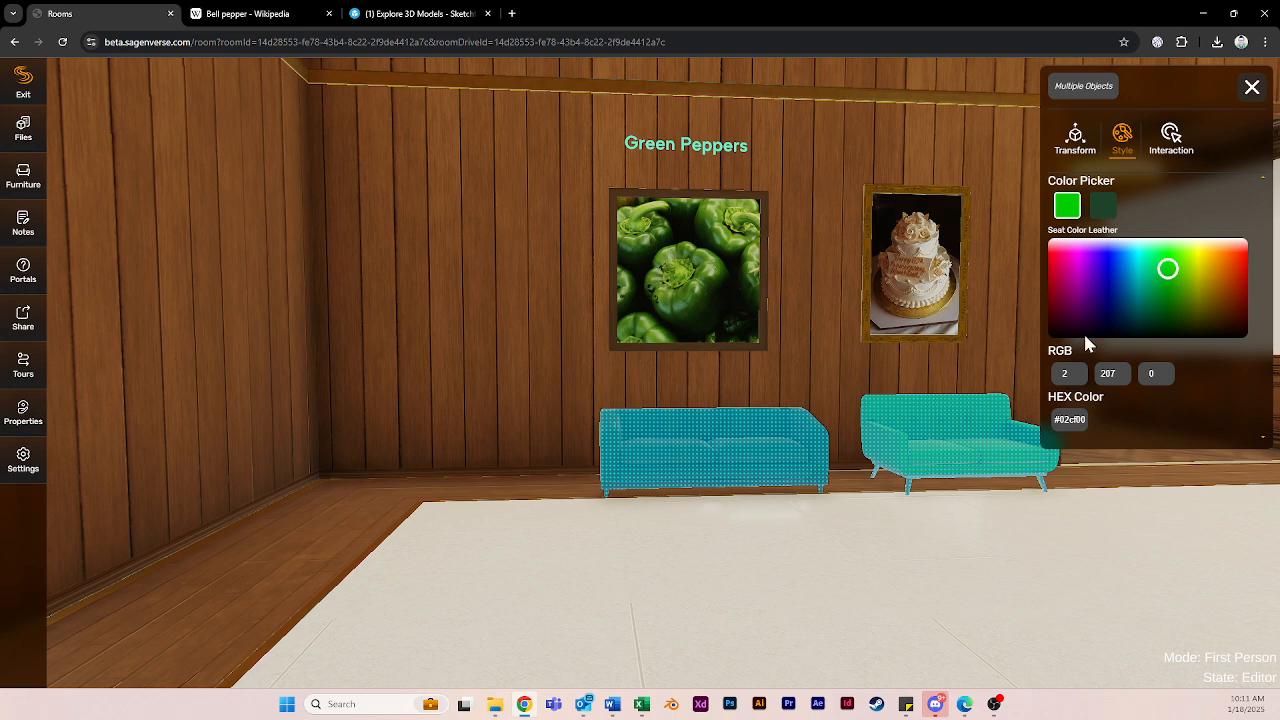
- Reuse the hex color #02cf00 for the dark green sofa's seat and check both sofas unselected
left_click(1059, 420)
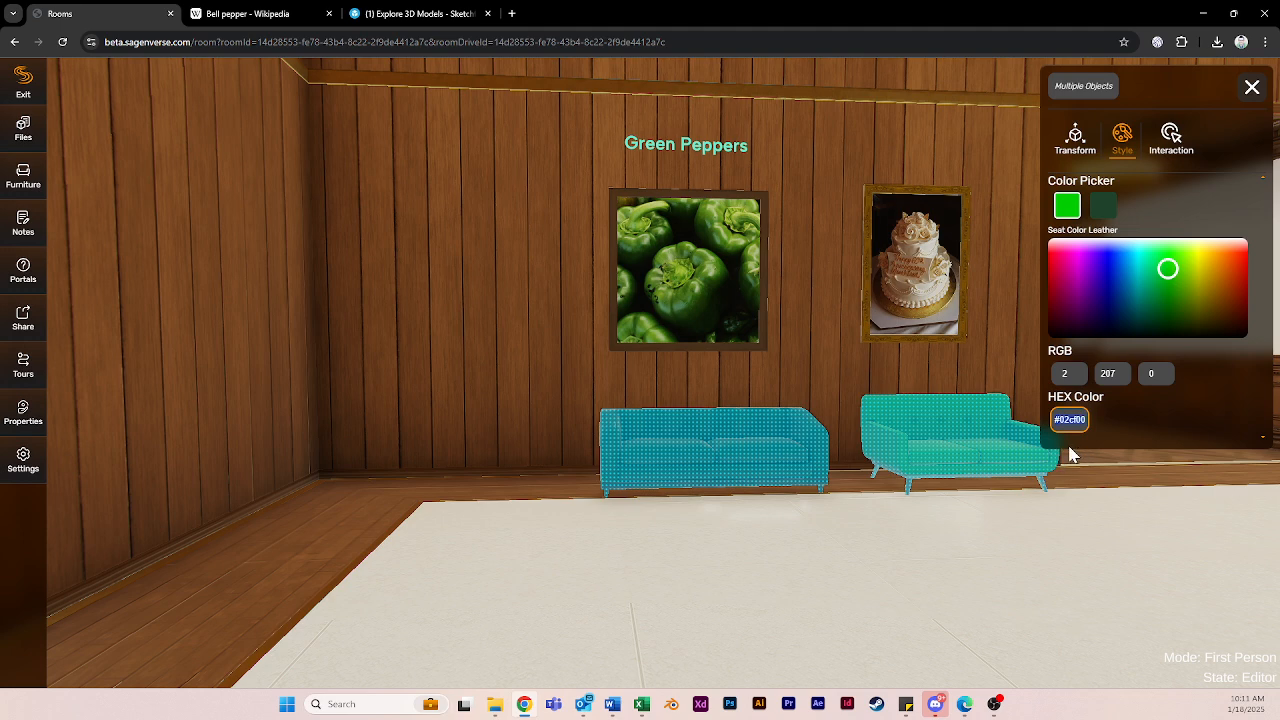
left_click(1099, 215)
left_click(1067, 420)
type("#02cf00")
key("Return")
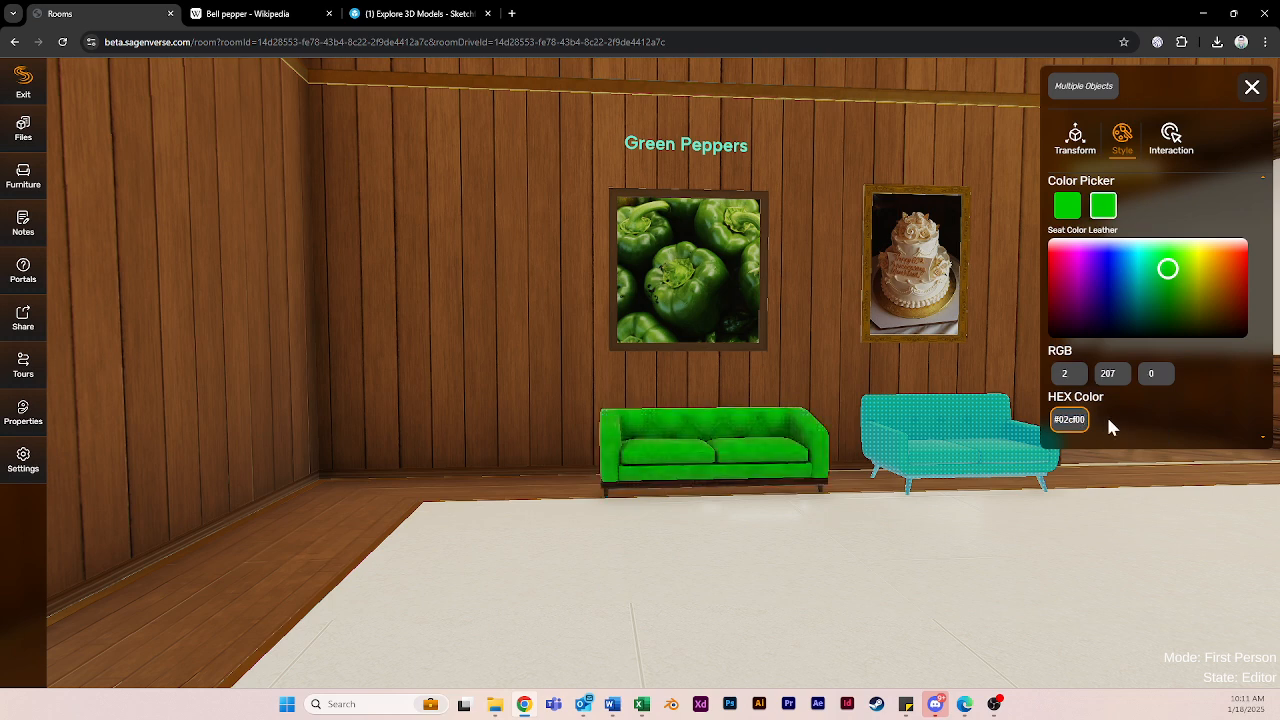
left_click(922, 383)
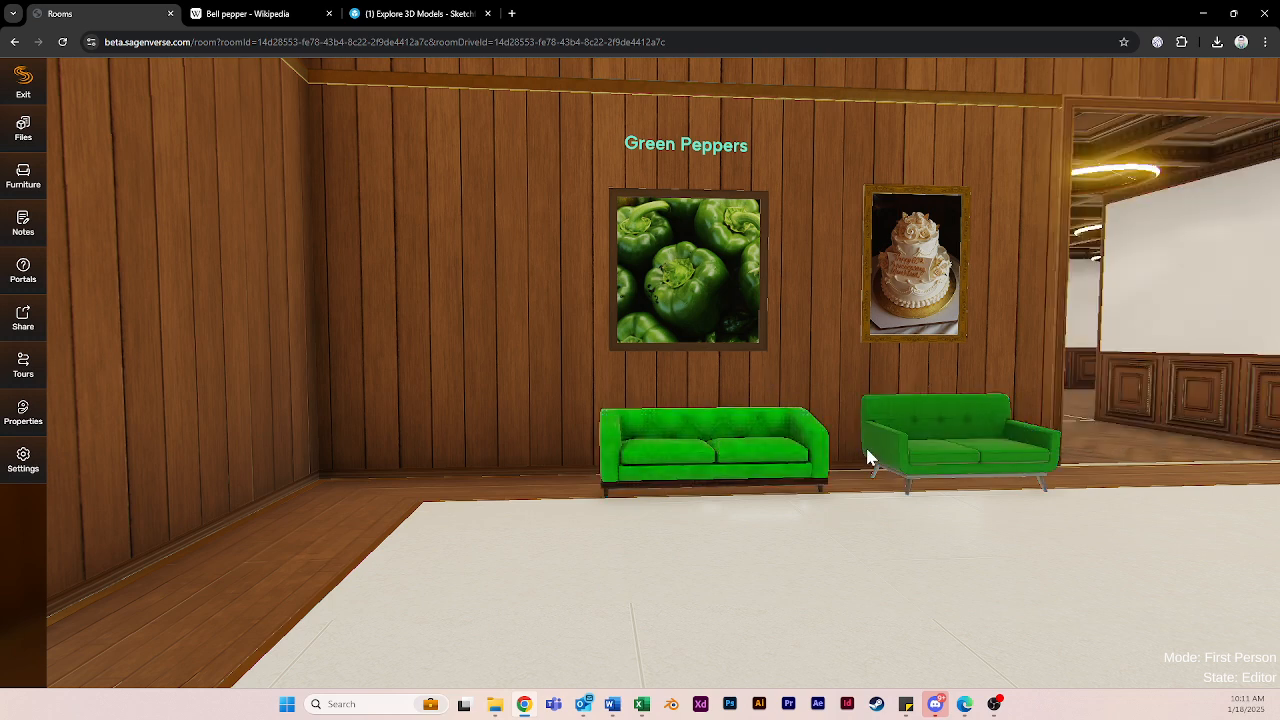
left_click(906, 446)
left_click(752, 460)
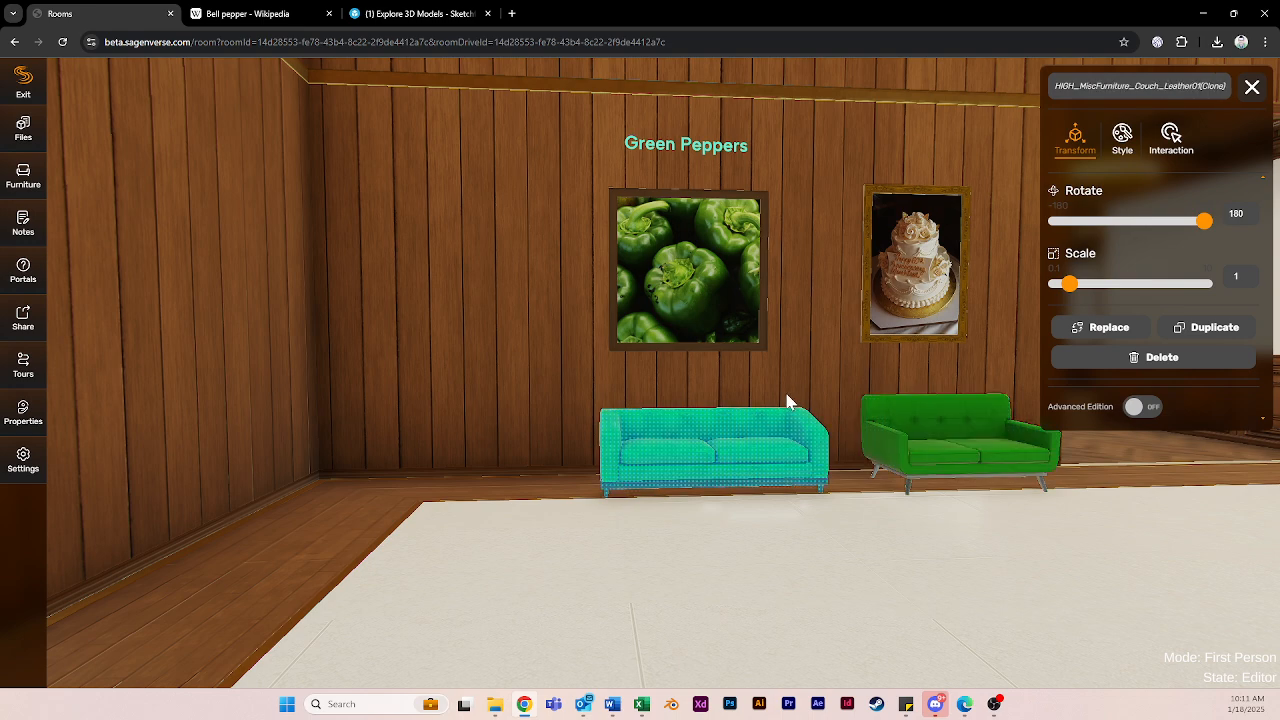
left_click(800, 391)
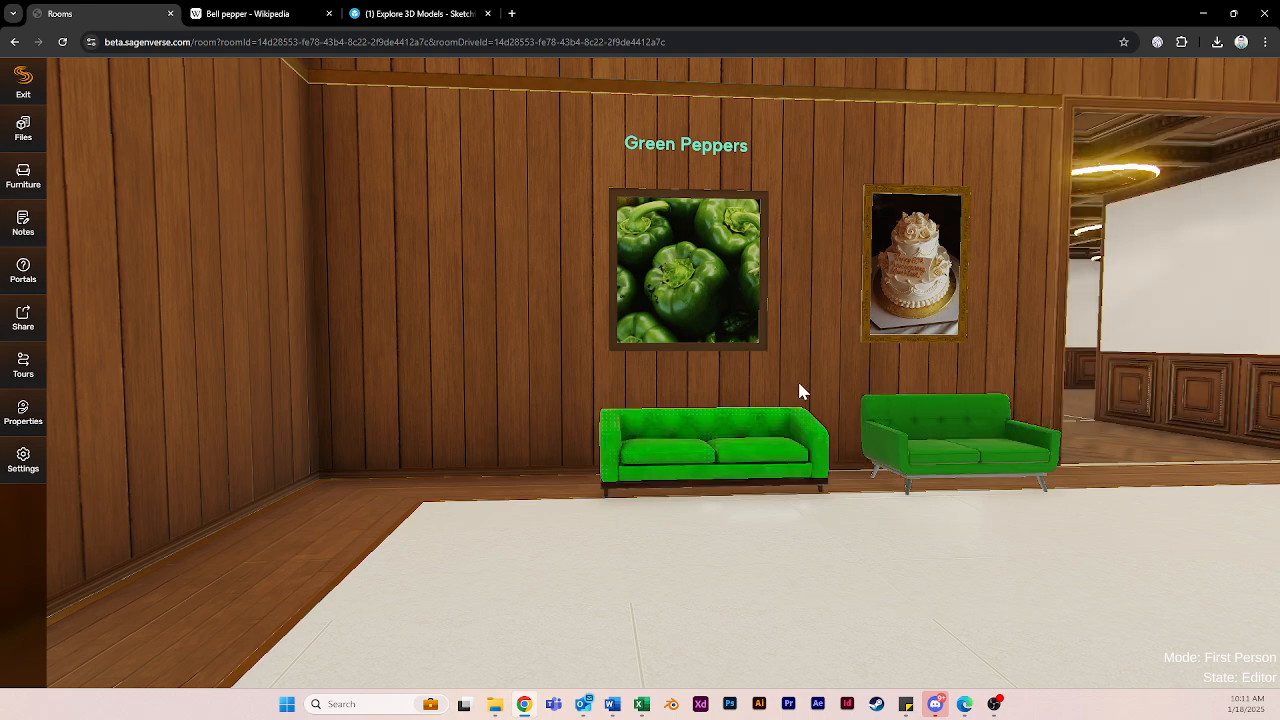
- Place a Document note on the wall between the pepper and cake pictures and select its sample text
left_click_drag(470, 372, 672, 382)
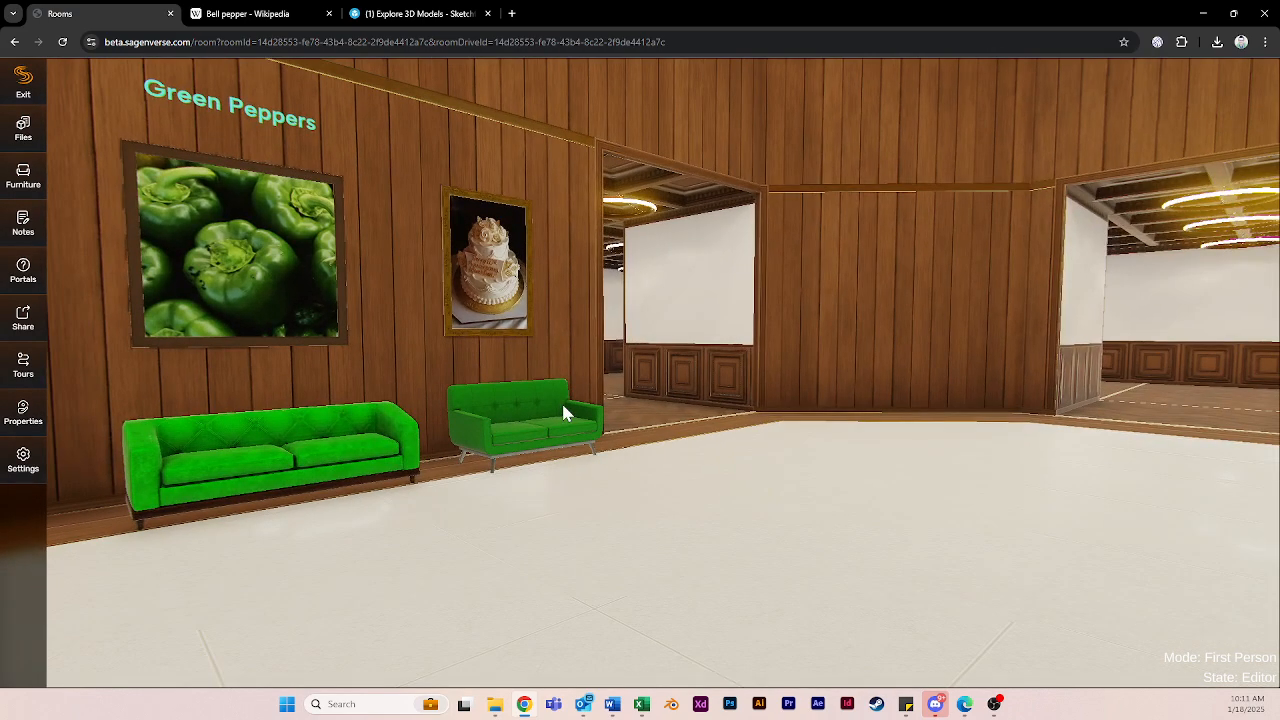
left_click_drag(475, 222, 344, 202)
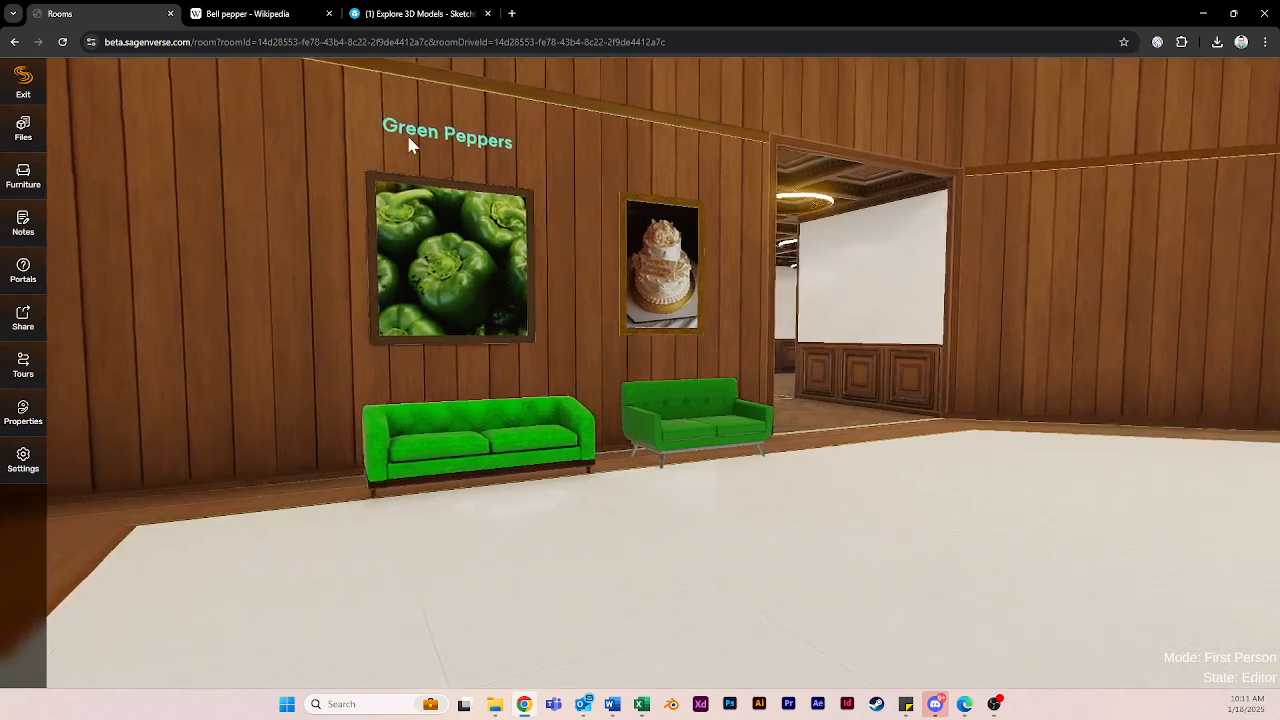
left_click(407, 134)
left_click(30, 224)
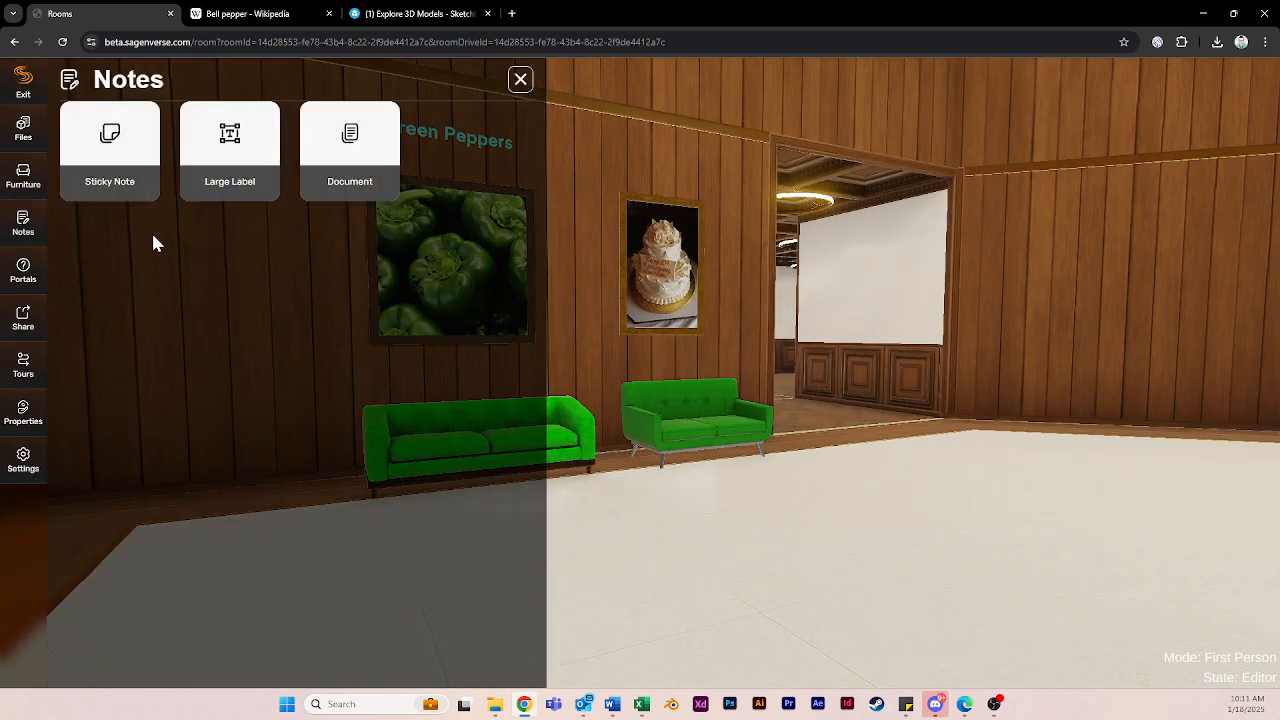
mouse_move(334, 173)
left_mouse_down()
mouse_move(394, 151)
mouse_move(586, 314)
left_mouse_up()
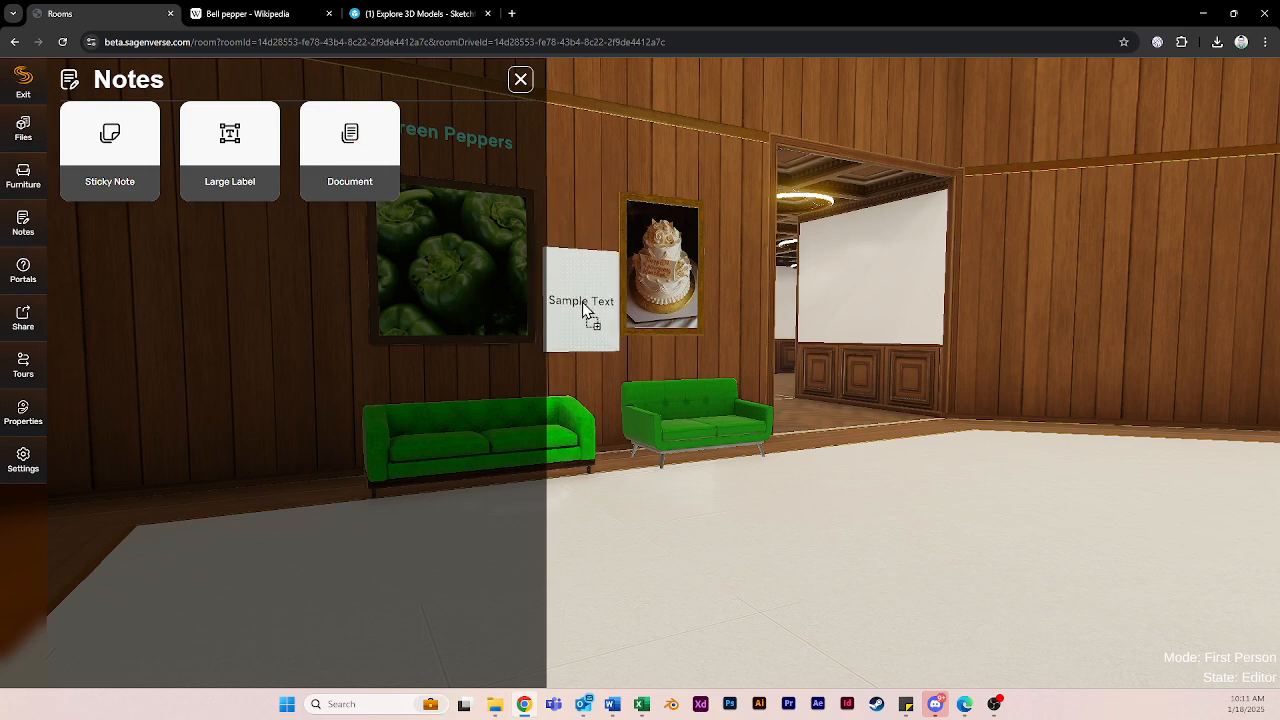
left_click(525, 80)
left_click_drag(592, 188, 506, 187)
key("w")
key("w")
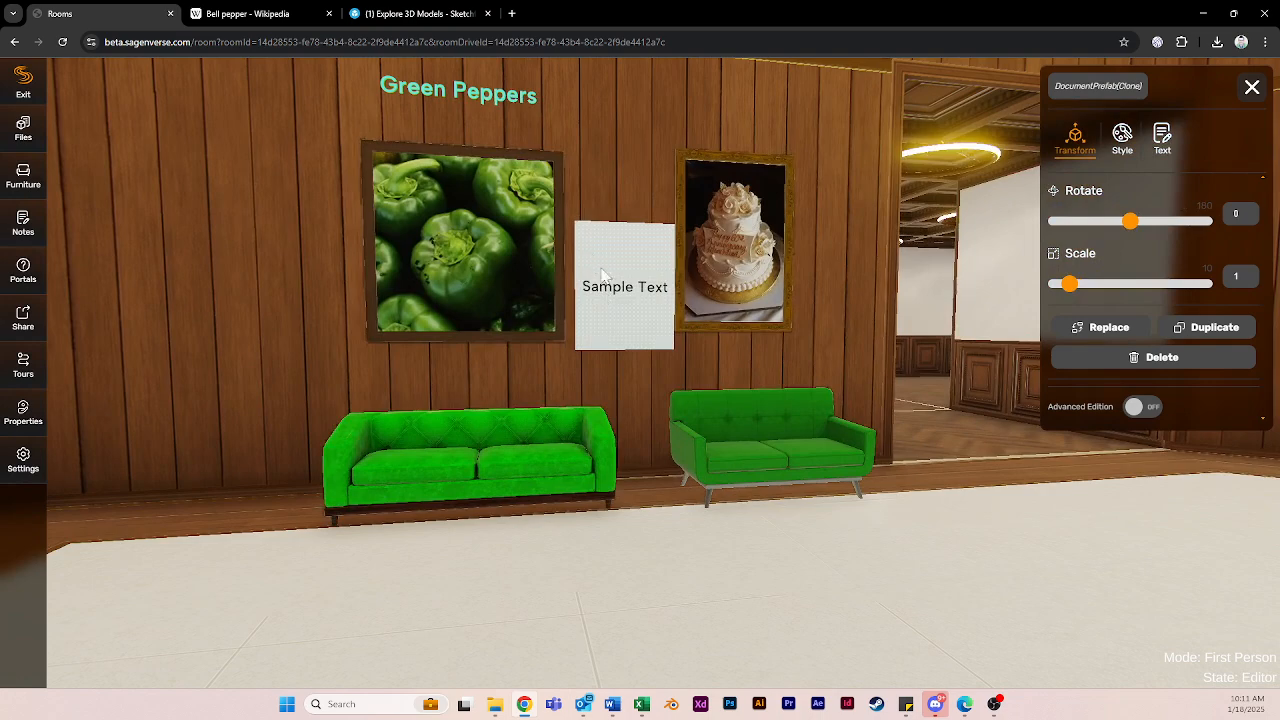
left_click(1162, 138)
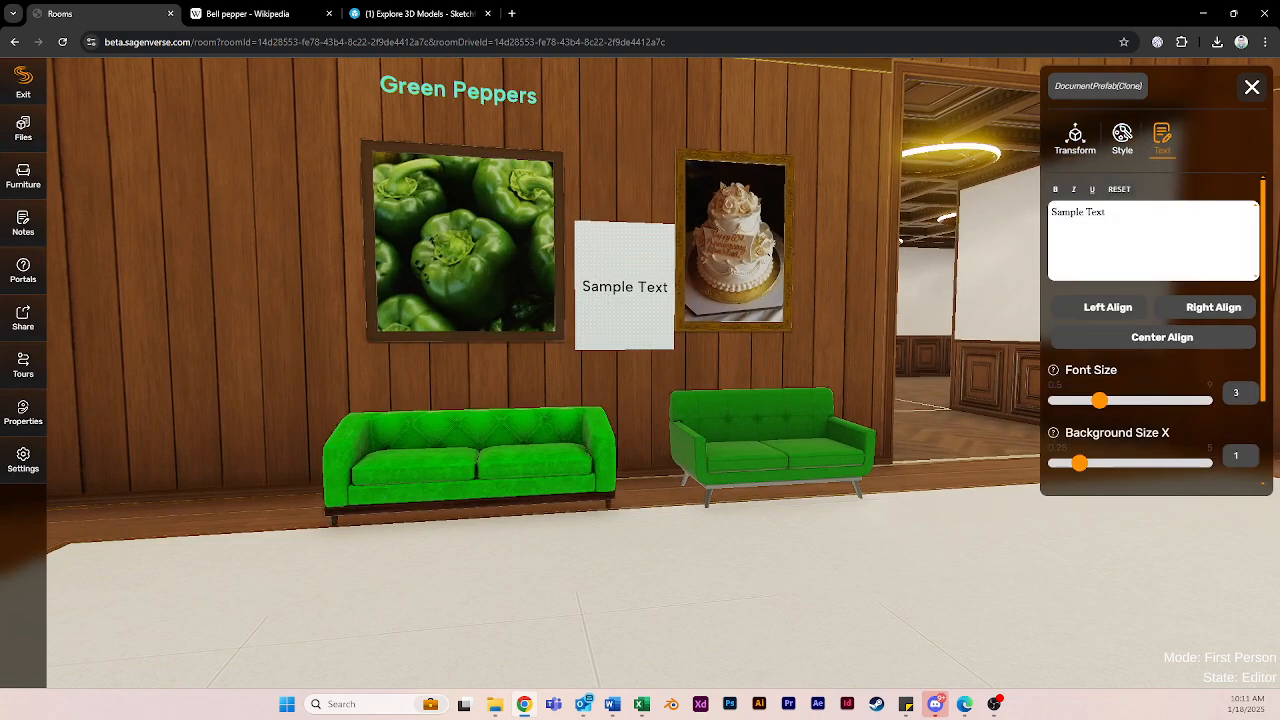
left_click_drag(1112, 213, 1046, 211)
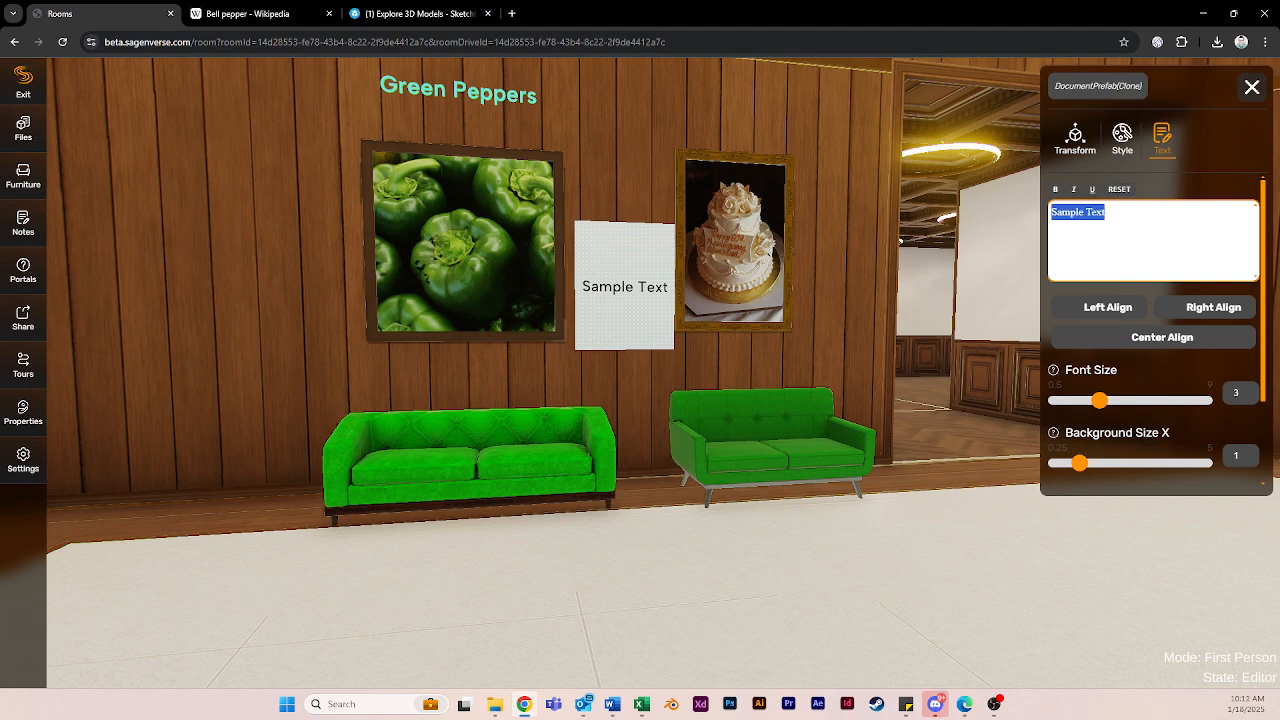
left_click(511, 14)
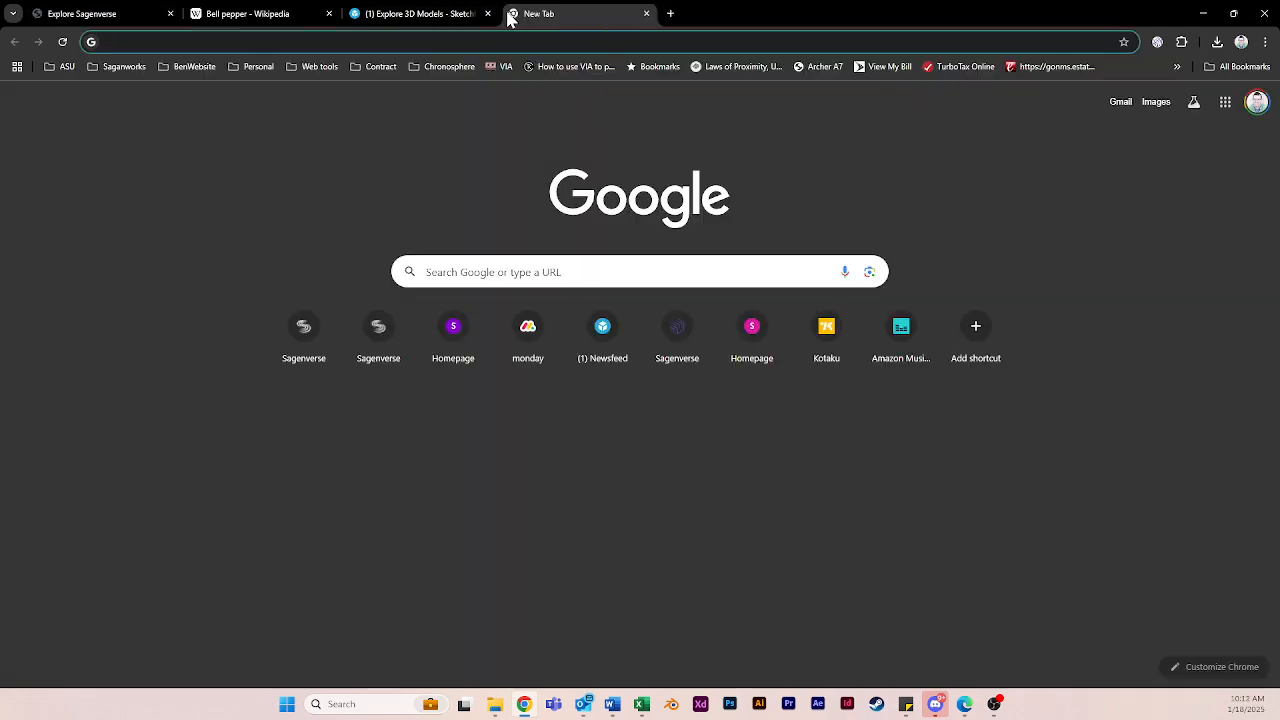
type("par")
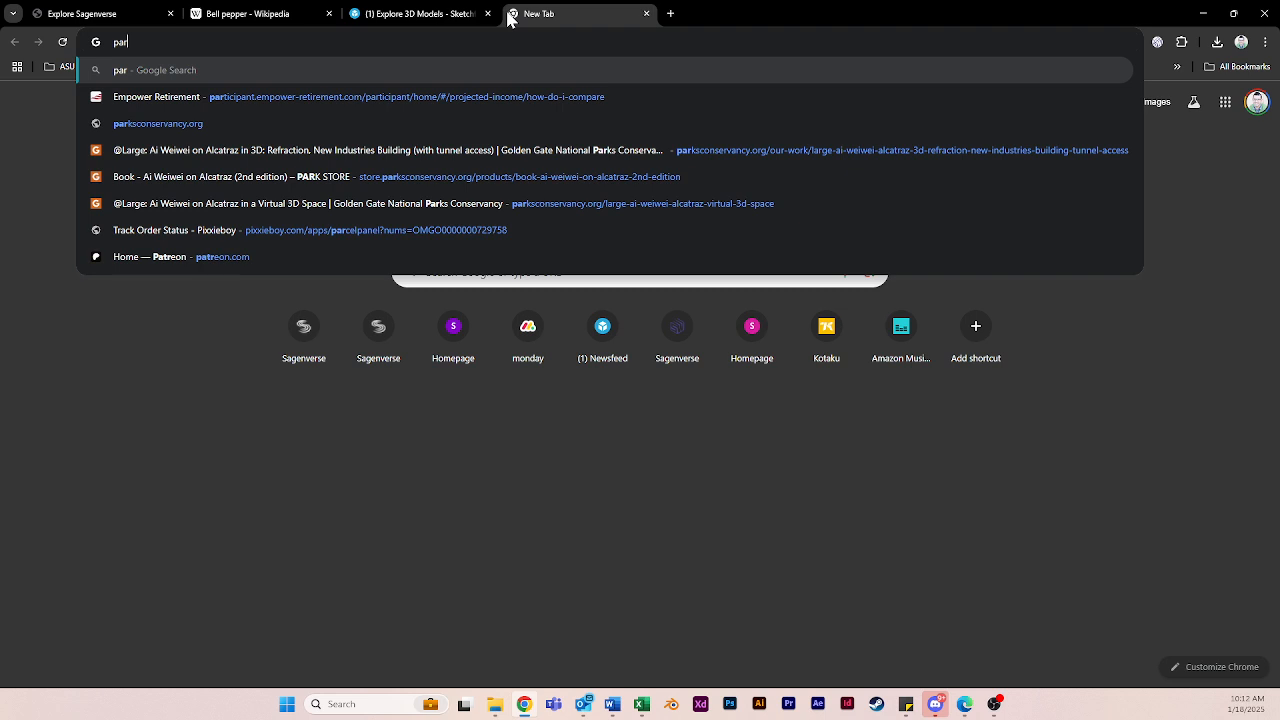
key("BackSpace")
key("BackSpace")
key("BackSpace")
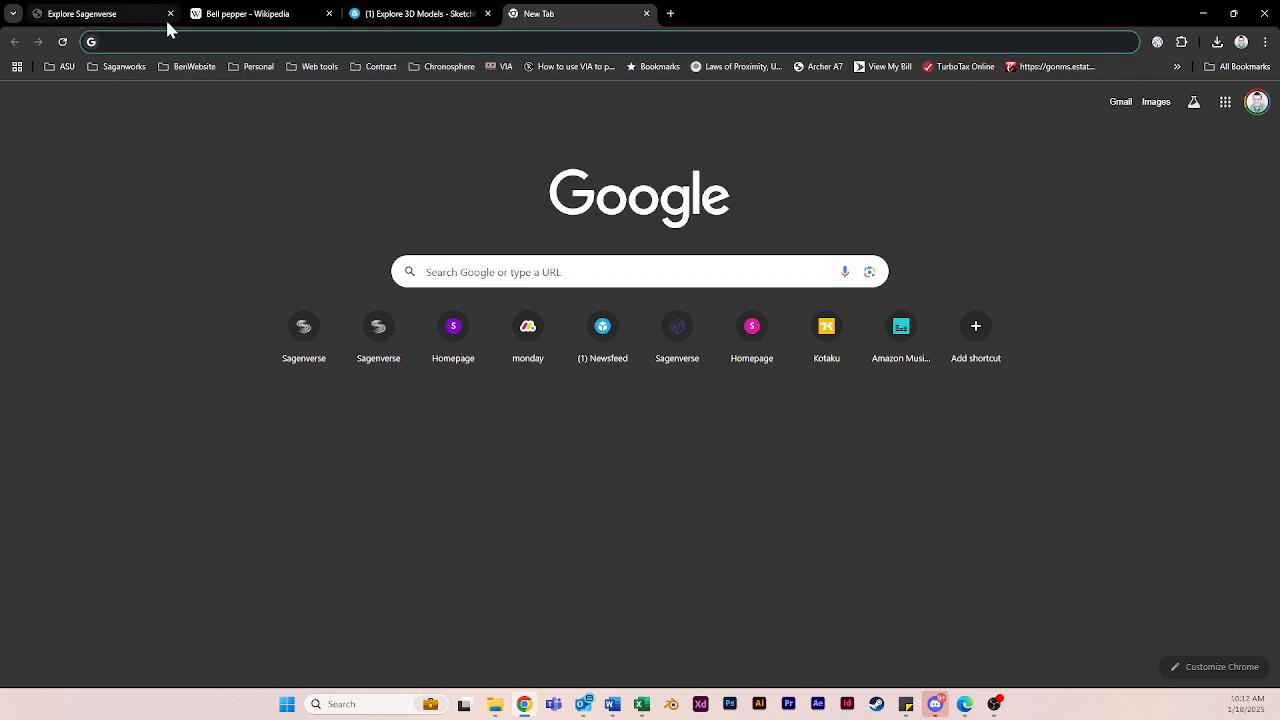
- Copy the first Nomenclature paragraph of the Bell pepper Wikipedia article and paste it over the document's sample text
left_click(210, 14)
scroll(358, 456, "down", 2)
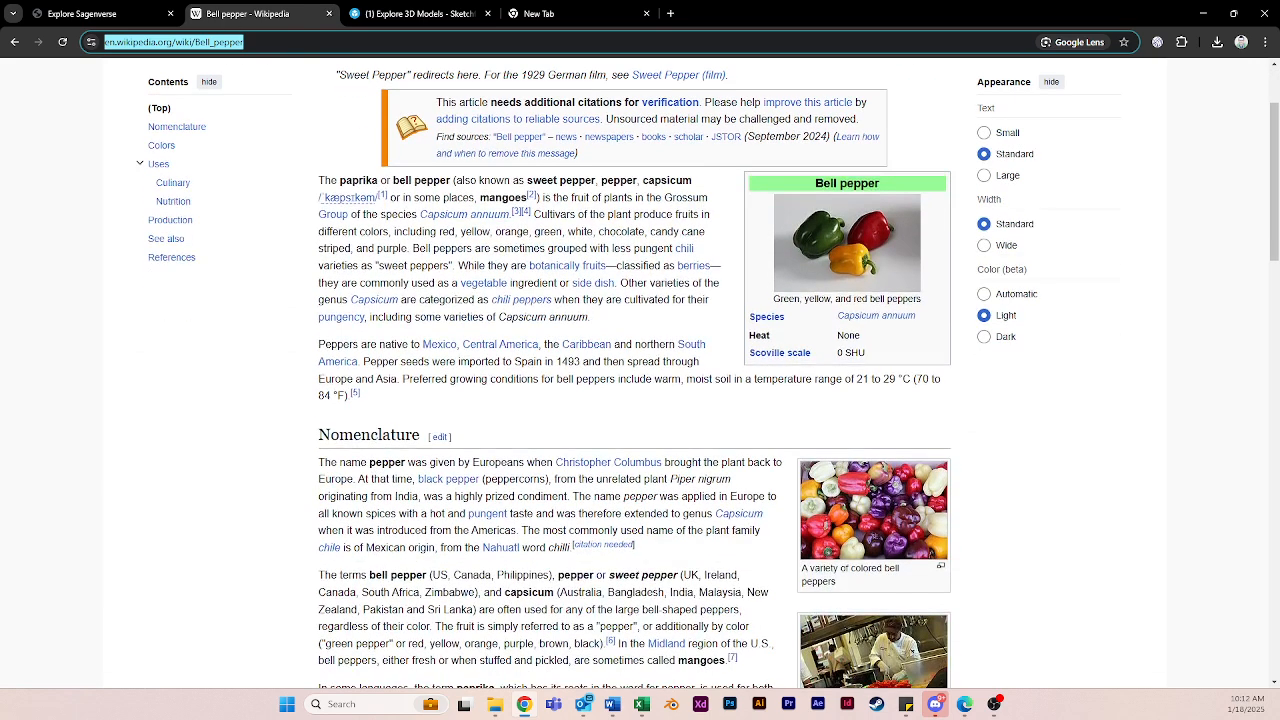
left_click_drag(318, 462, 576, 562)
key("ctrl+c")
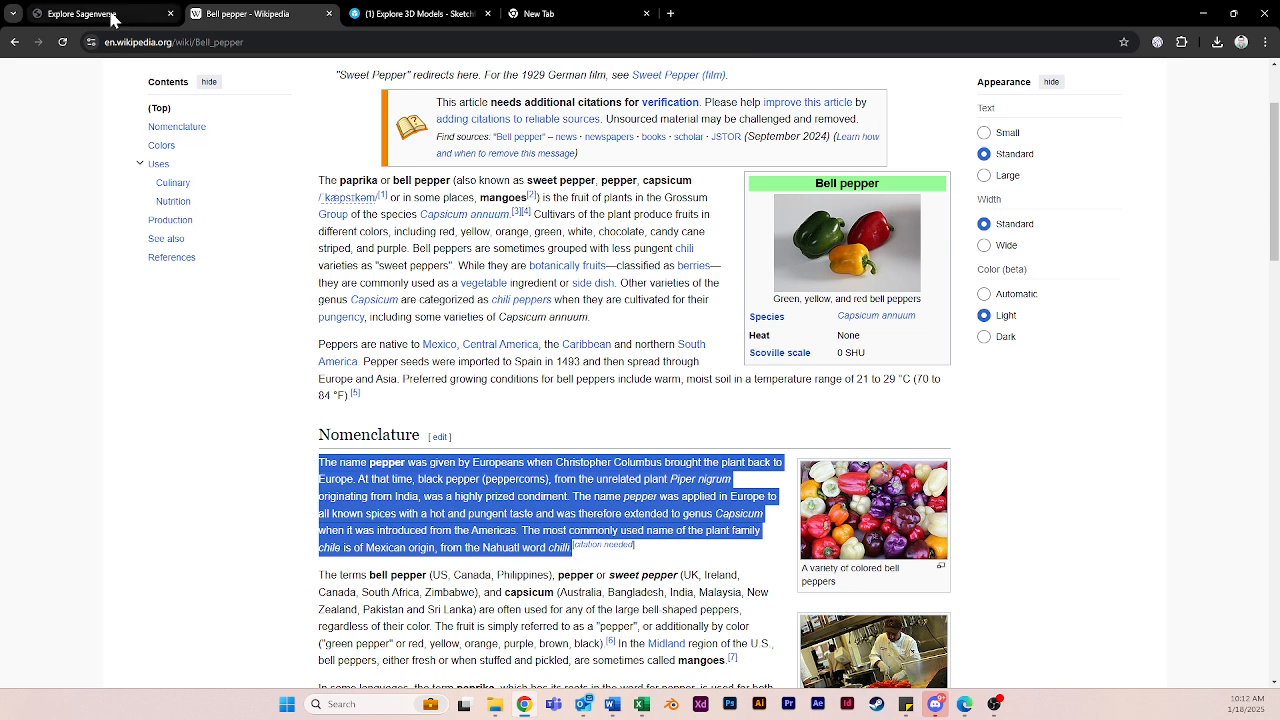
left_click(80, 14)
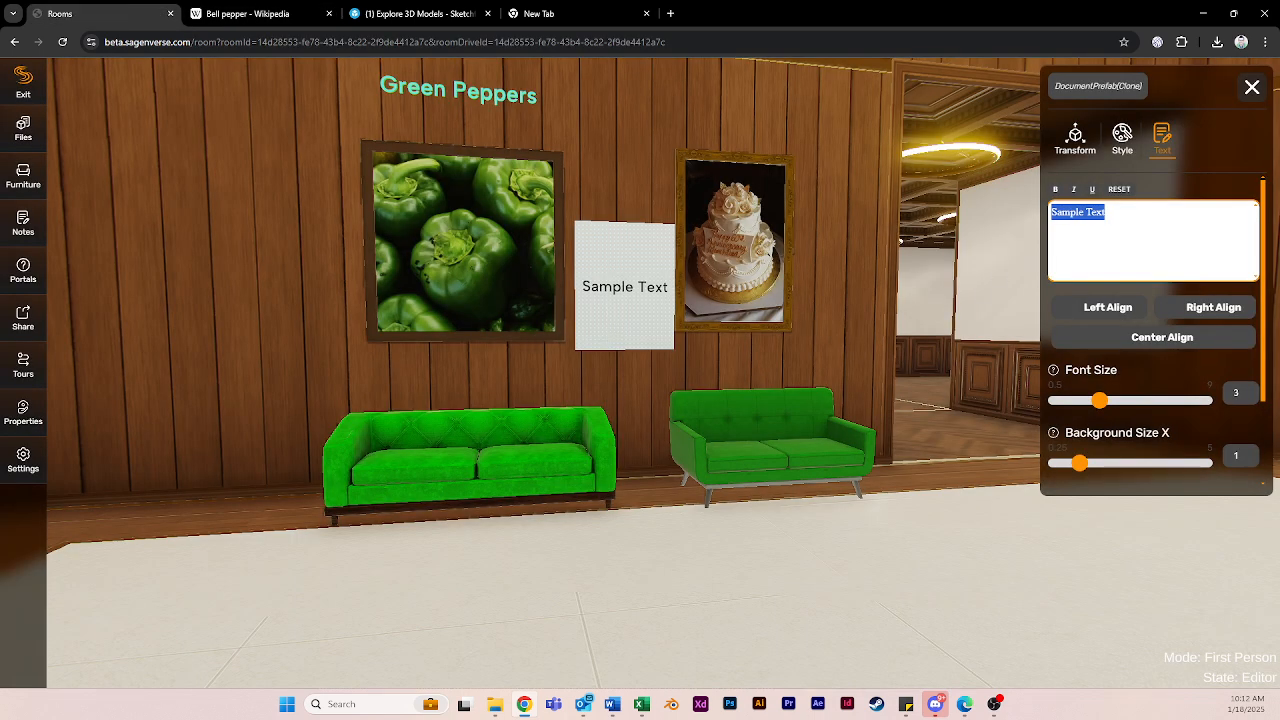
key("ctrl+v")
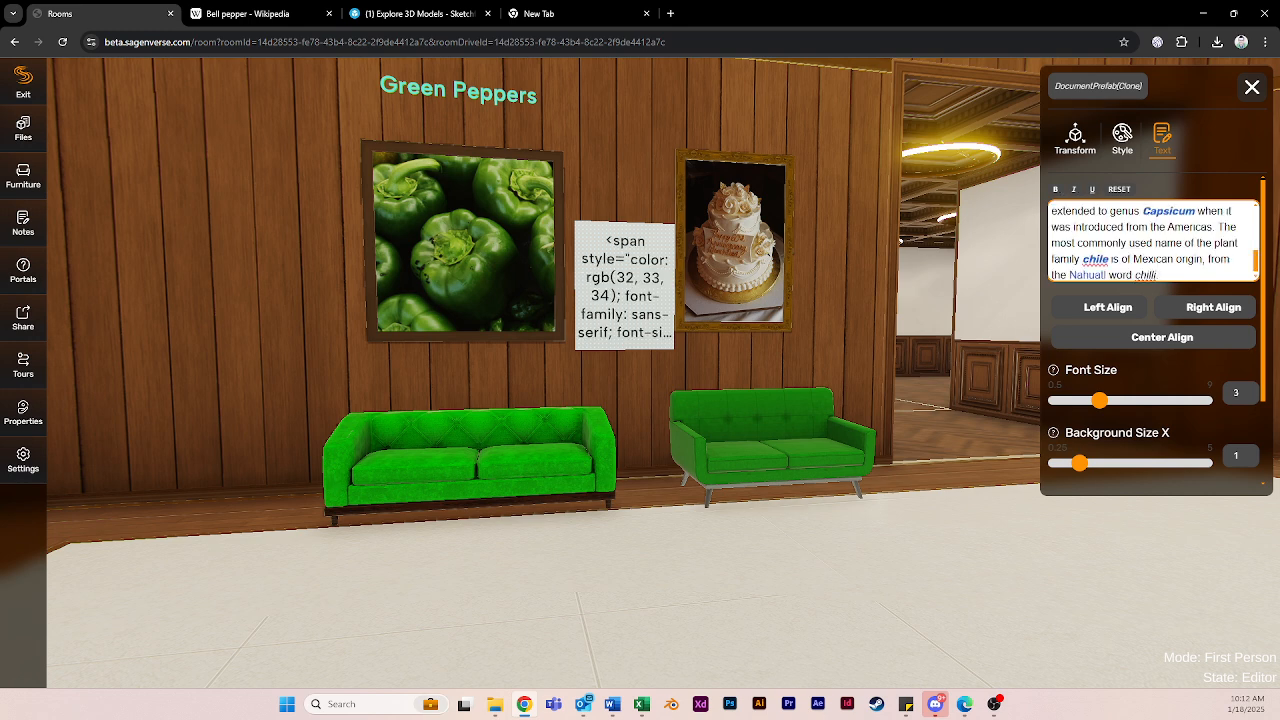
- Try resetting the pasted paragraph's formatting, and clear all text from the document
left_click_drag(1166, 274, 1026, 210)
left_click(1119, 191)
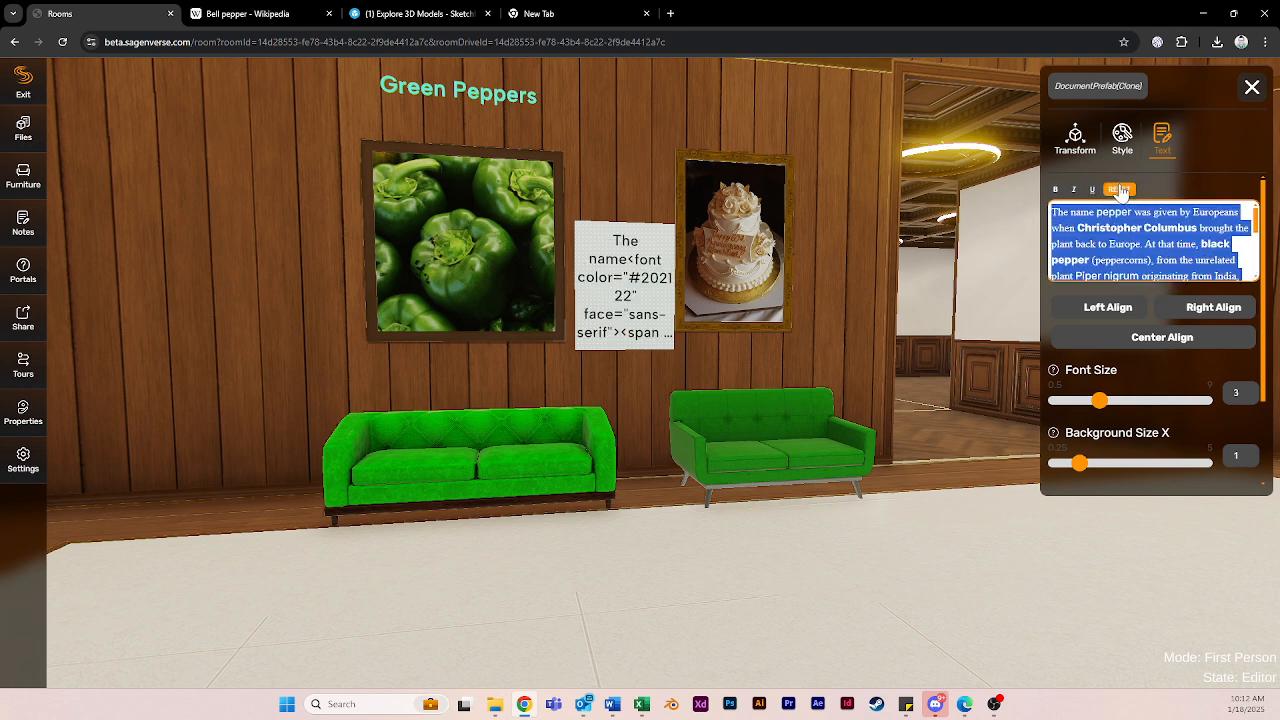
scroll(1150, 240, "down", 5)
left_click_drag(1216, 270, 1023, 195)
key("ctrl+c")
key("BackSpace")
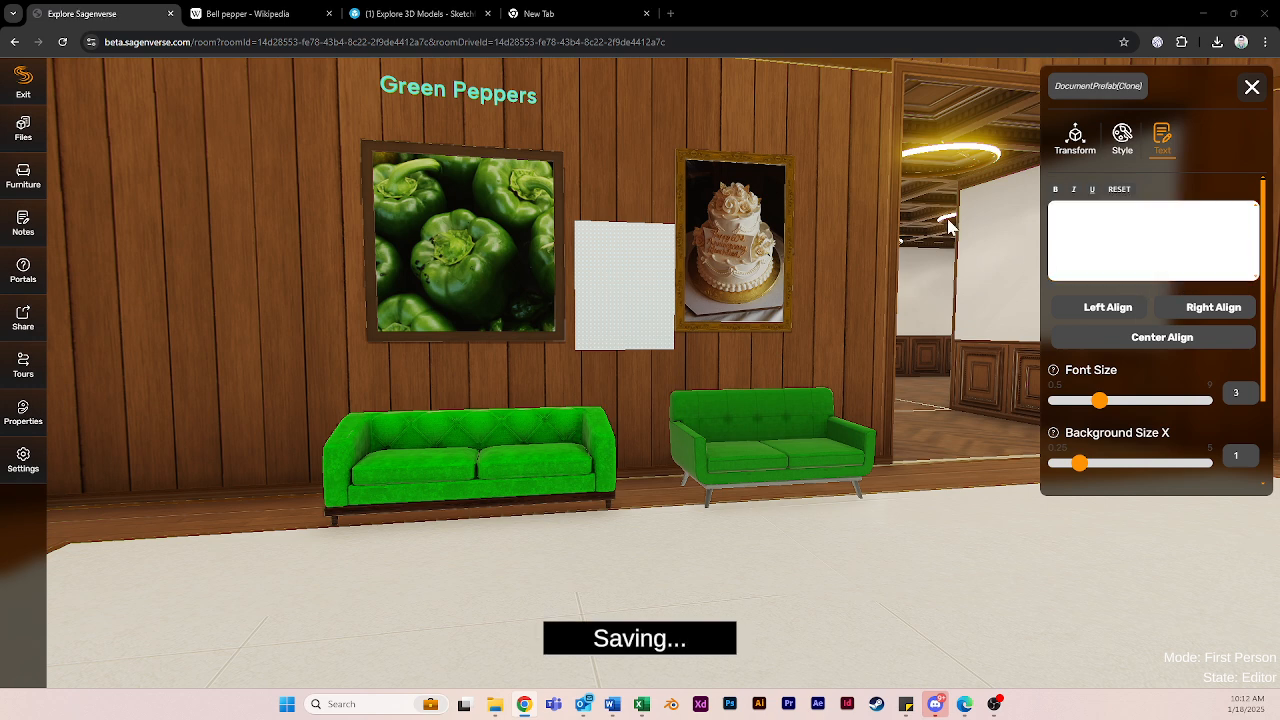
- Copy the Nomenclature paragraph from the Bell pepper Wikipedia article again and paste it into the empty document as plain text
left_click(240, 14)
scroll(640, 400, "down", 1)
right_click(438, 455)
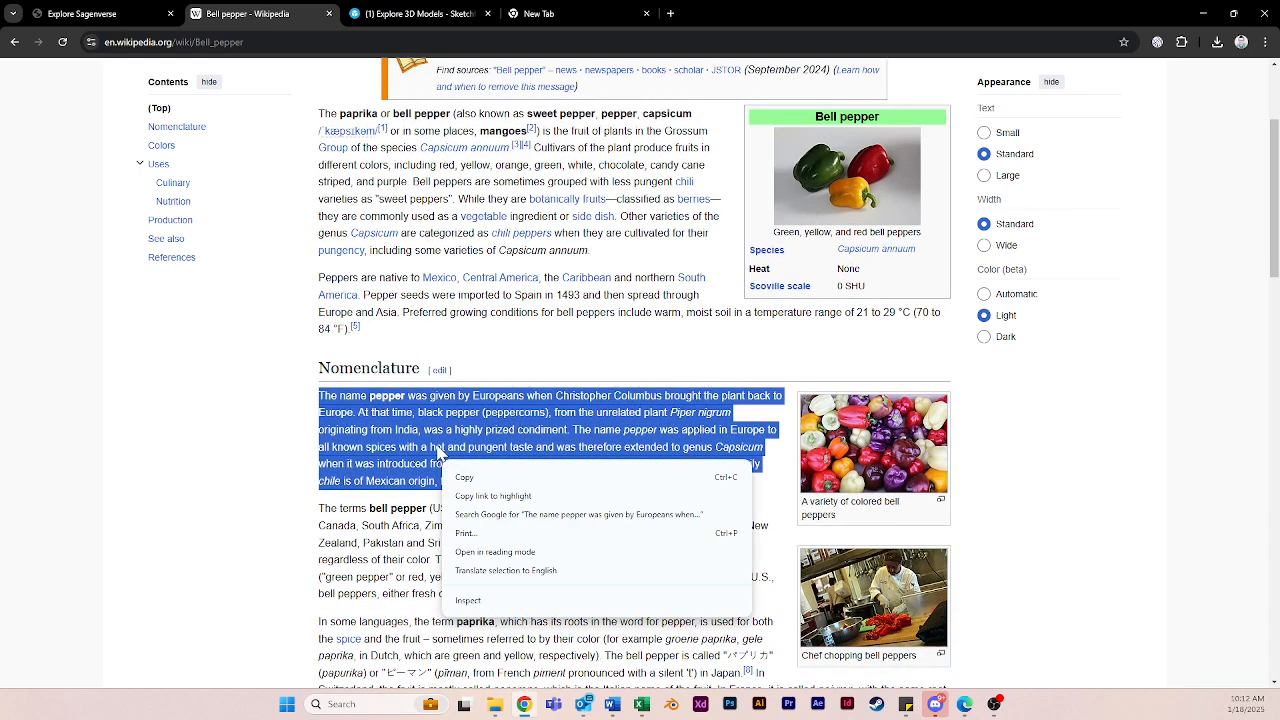
right_click(344, 410)
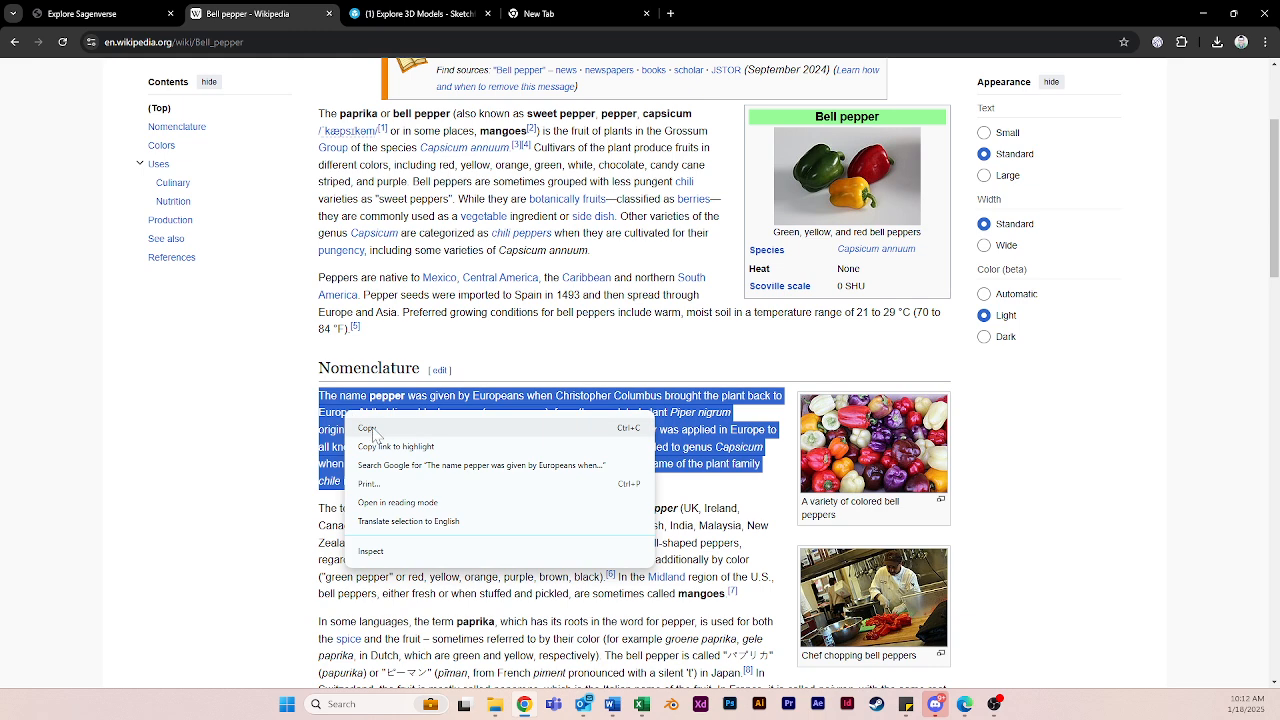
left_click(368, 429)
key("ctrl+shift+Tab")
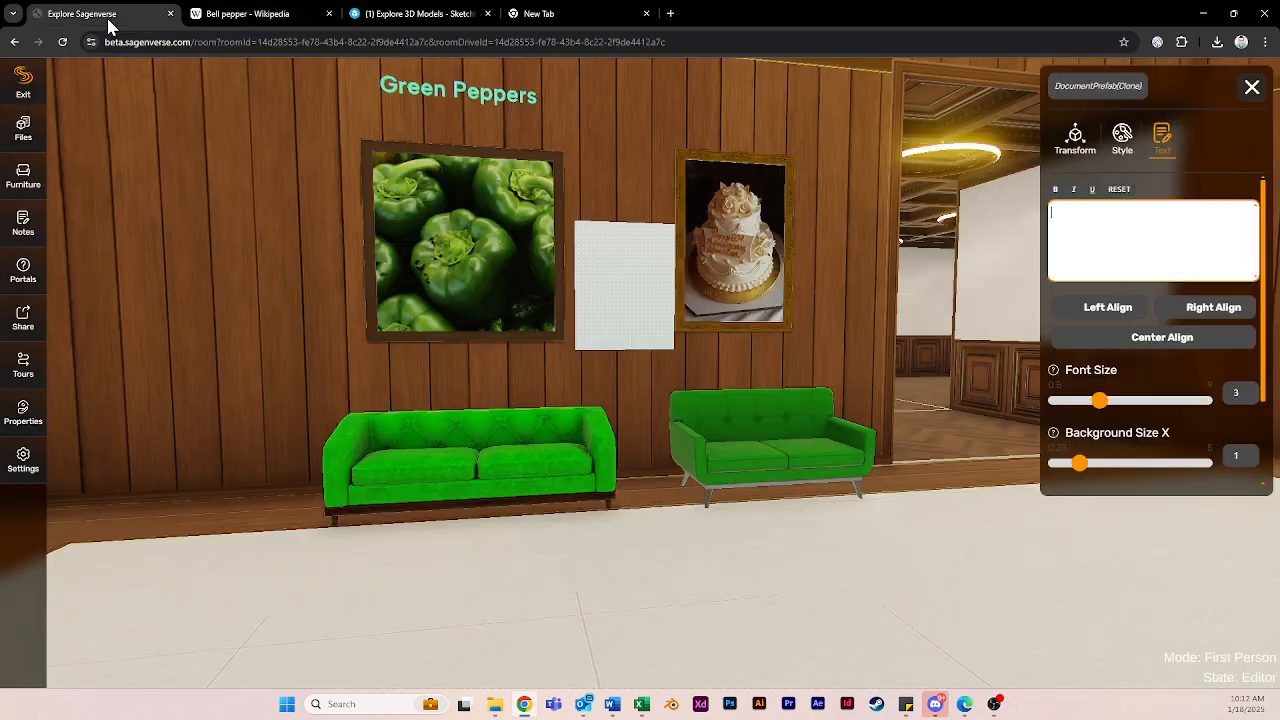
key("super")
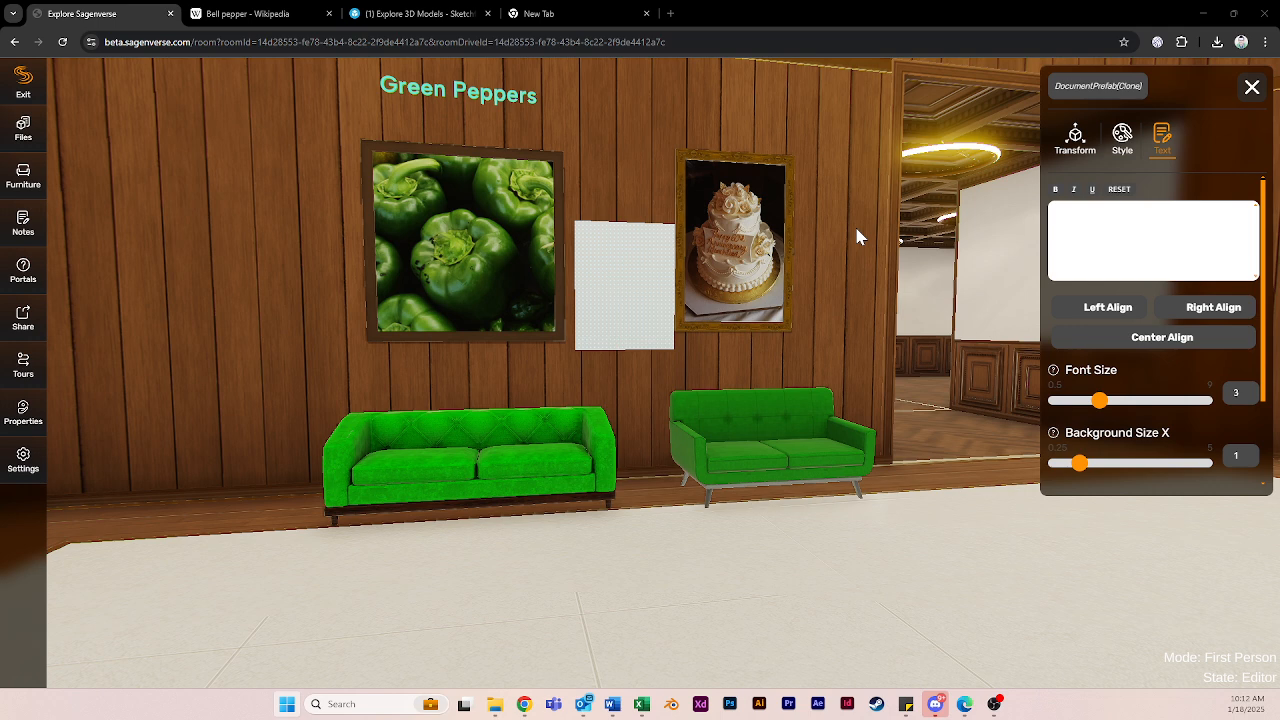
key("super")
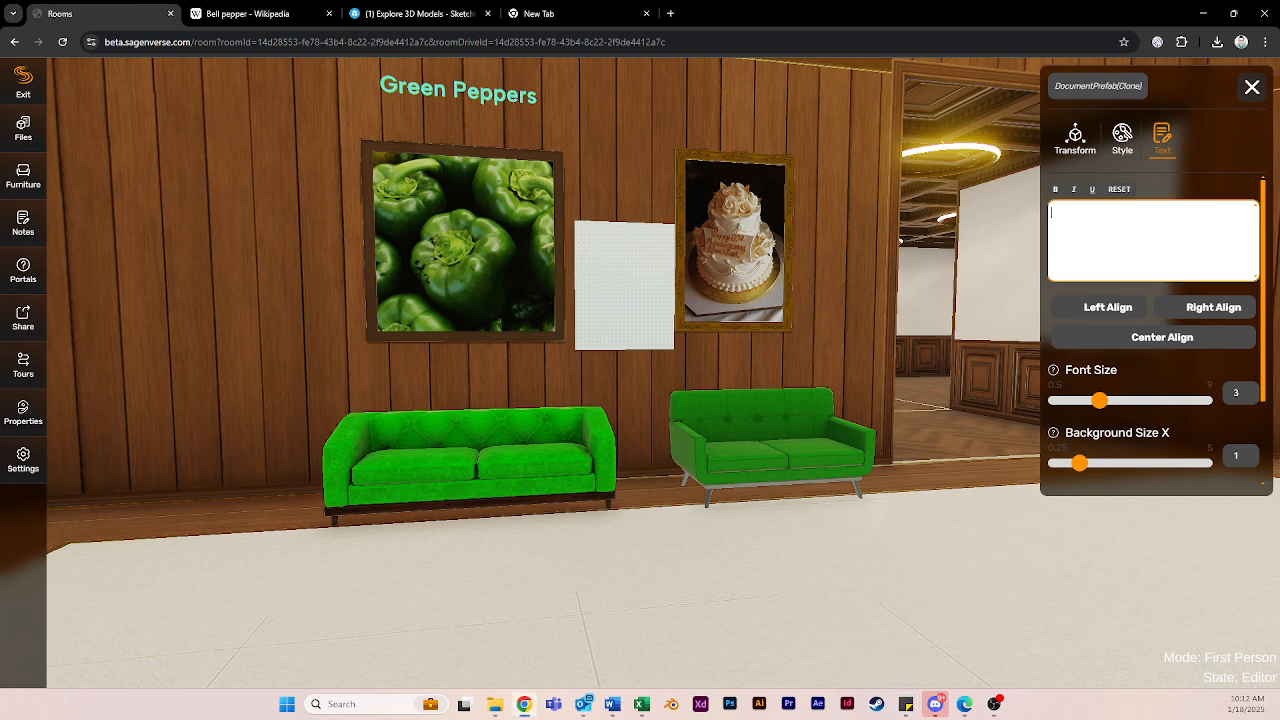
key("ctrl+v")
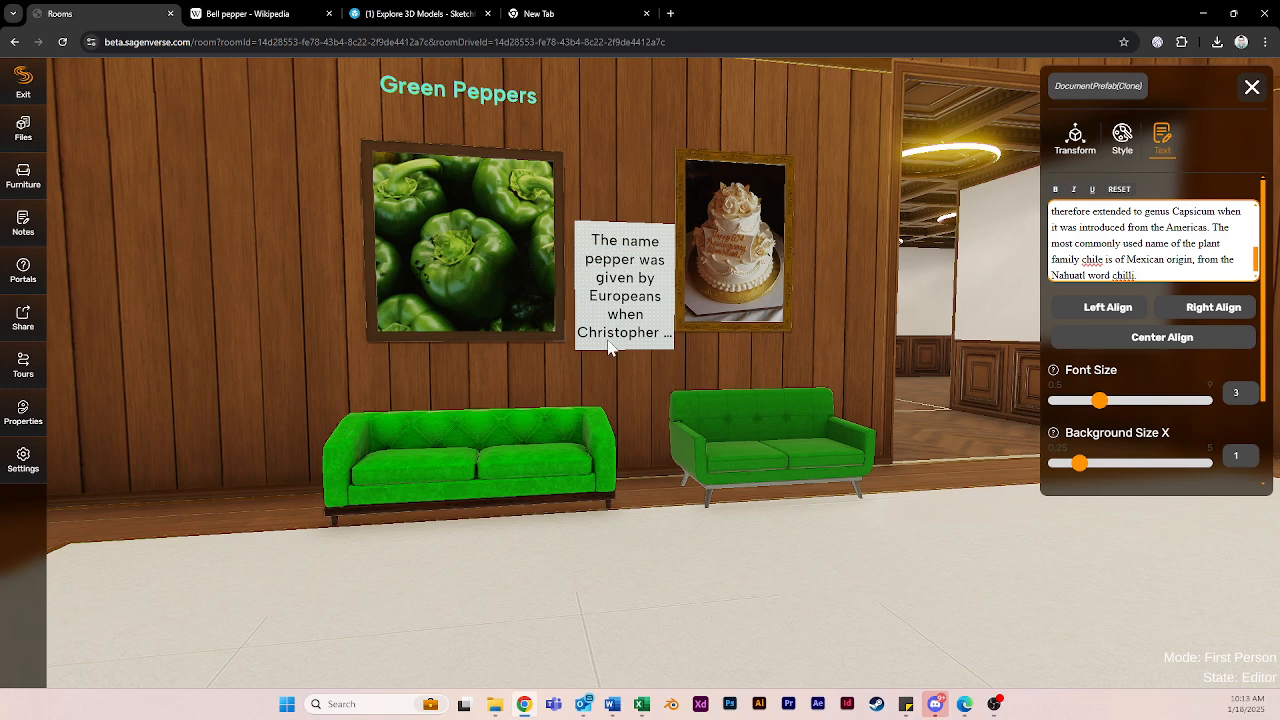
- Set the document's font size to 1 and left-align its text
left_click_drag(1101, 401, 1066, 399)
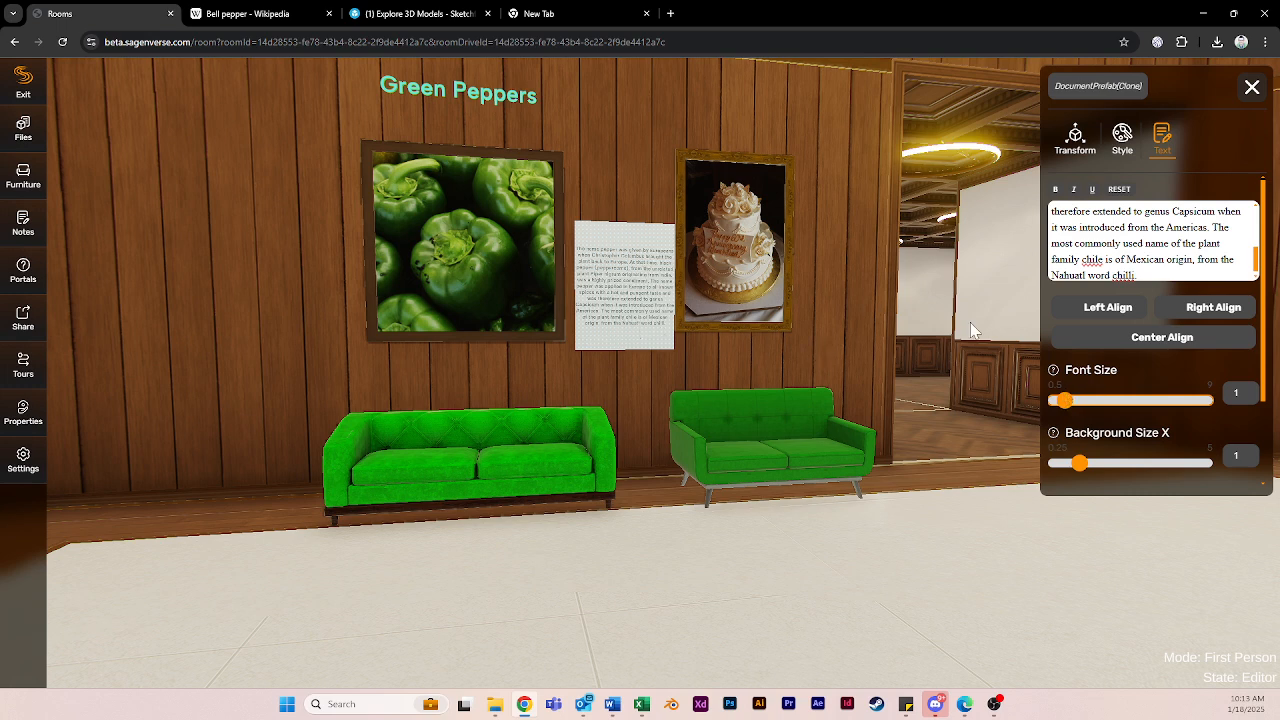
left_click(1125, 310)
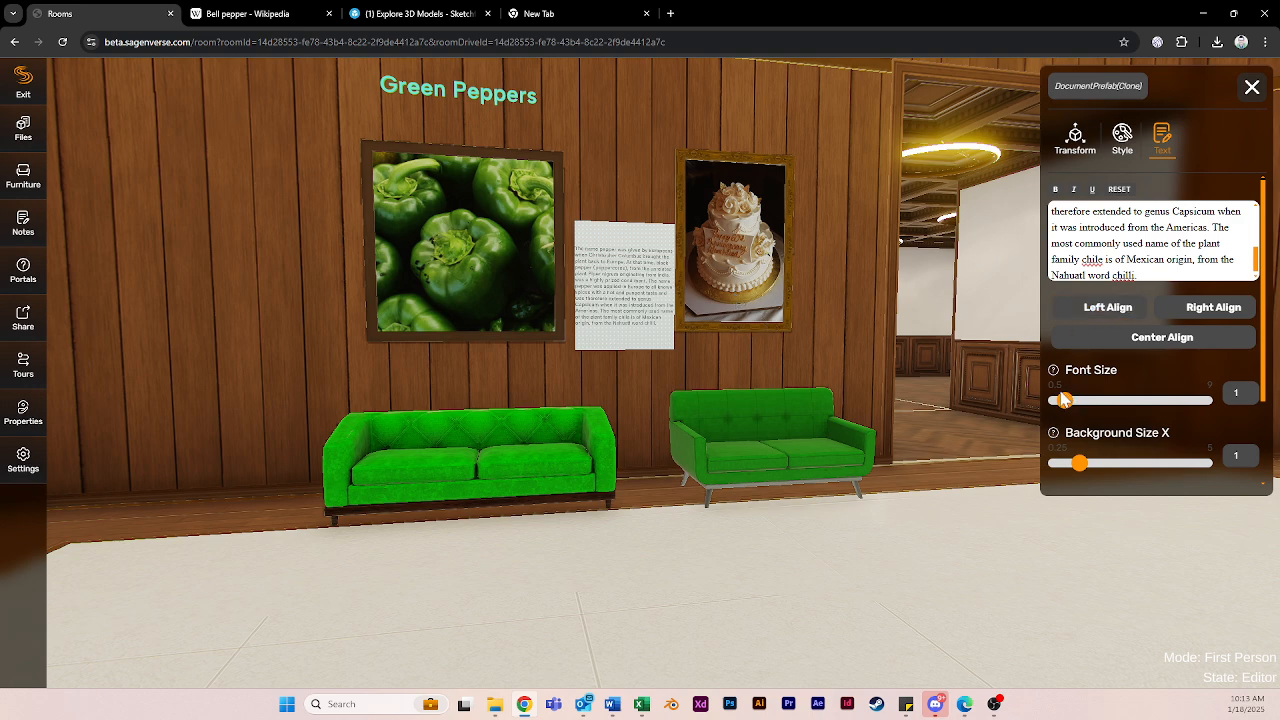
- Widen the document's background slightly and scale the document down to 0.66 beside the pepper picture
left_click_drag(1080, 464, 1085, 467)
left_click(604, 305)
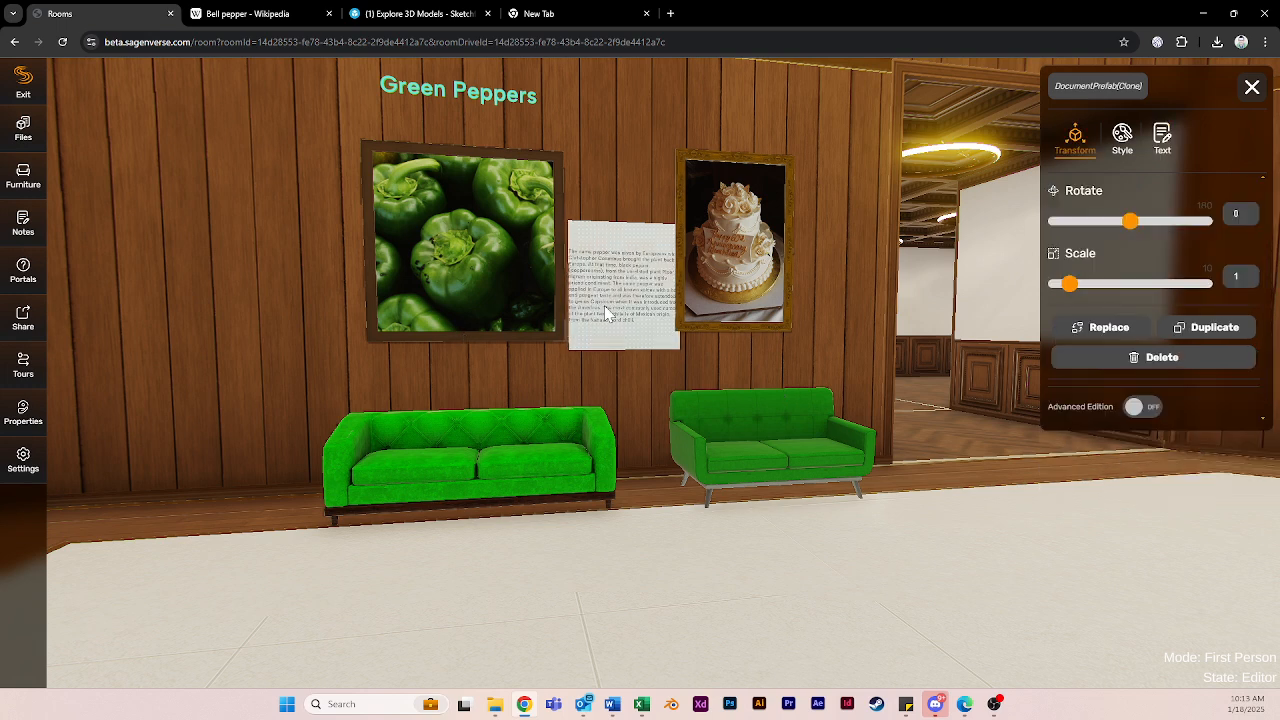
left_click_drag(1069, 284, 1064, 286)
left_click_drag(603, 333, 590, 323)
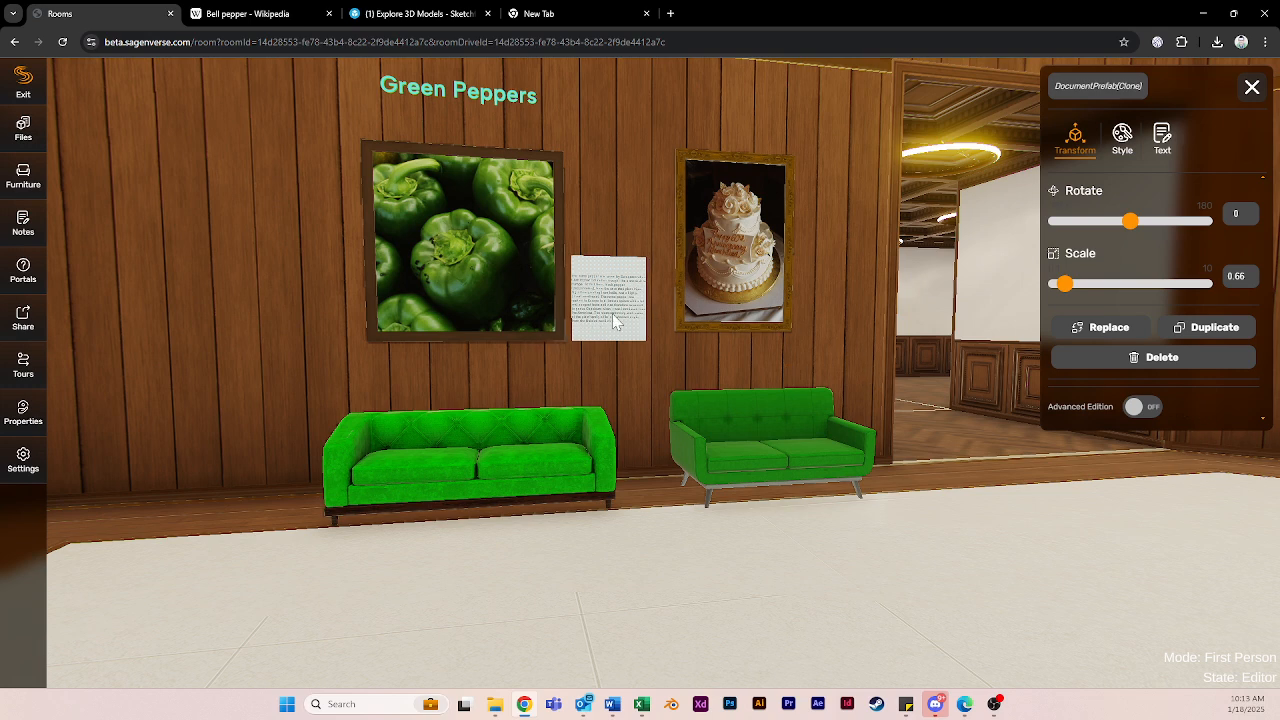
- Try light cyan #71fffe as the document's text color
left_click(1122, 138)
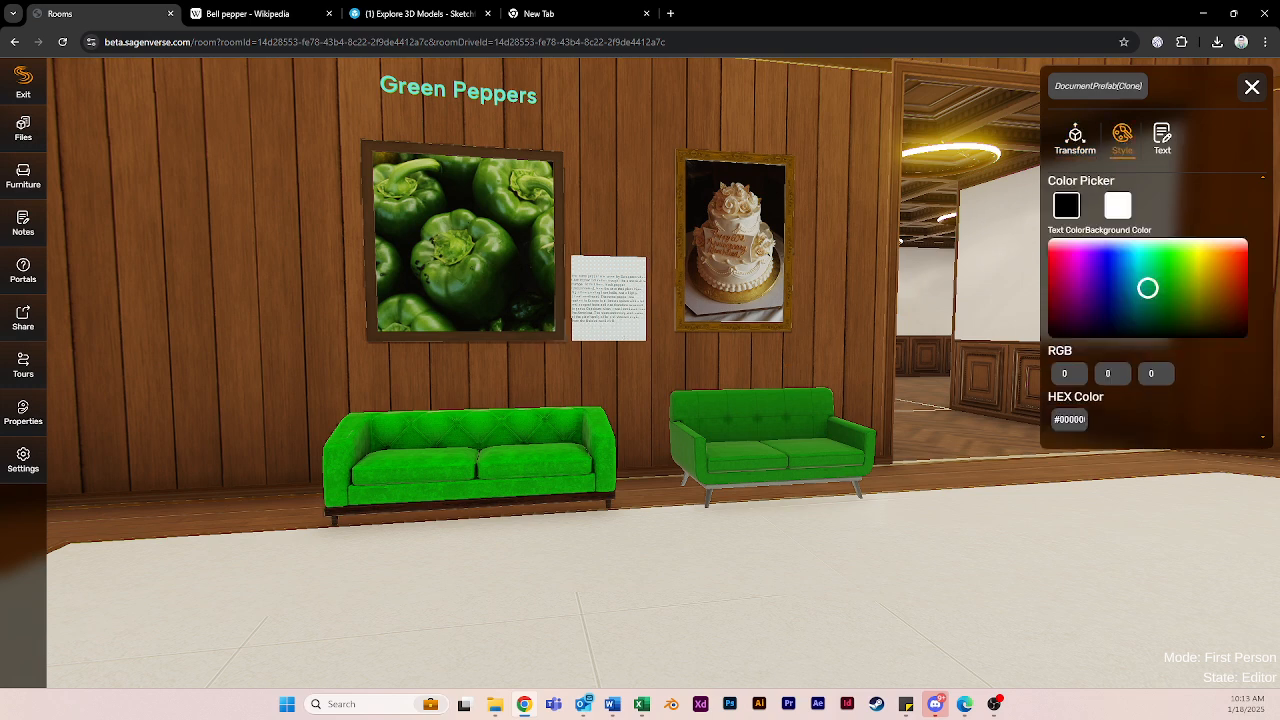
left_click(1137, 247)
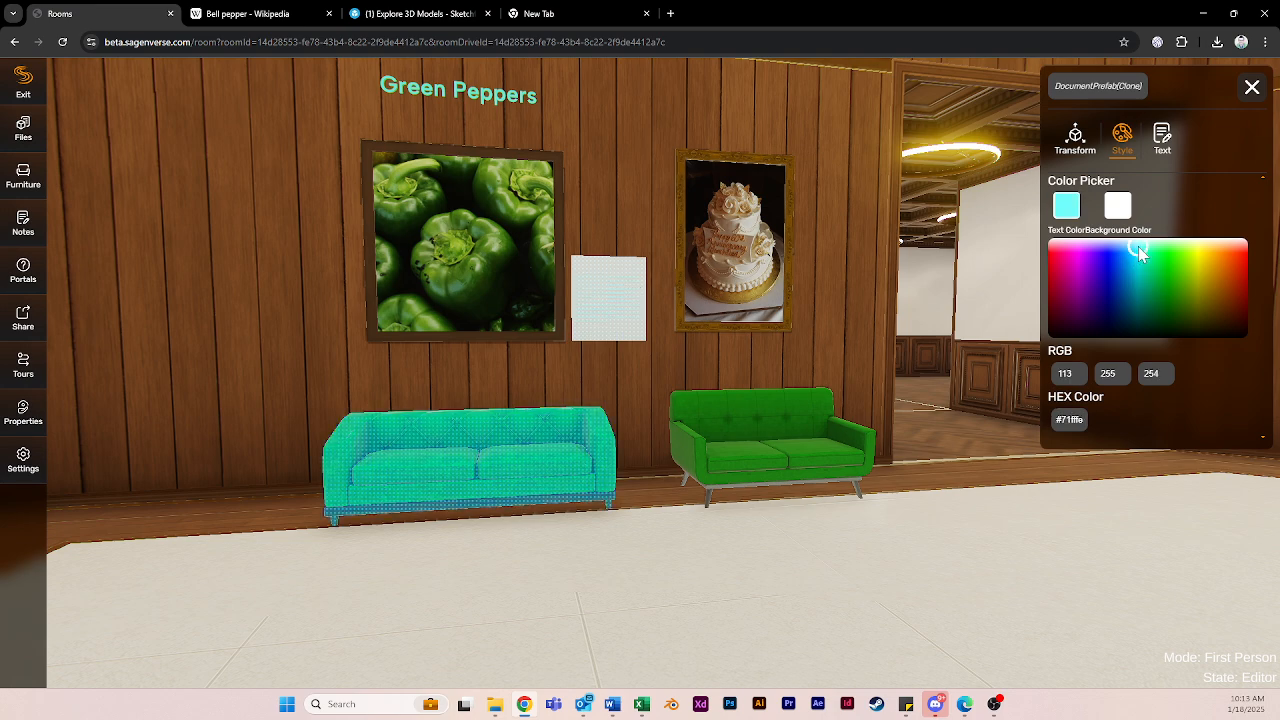
left_click(584, 376)
left_click(613, 340)
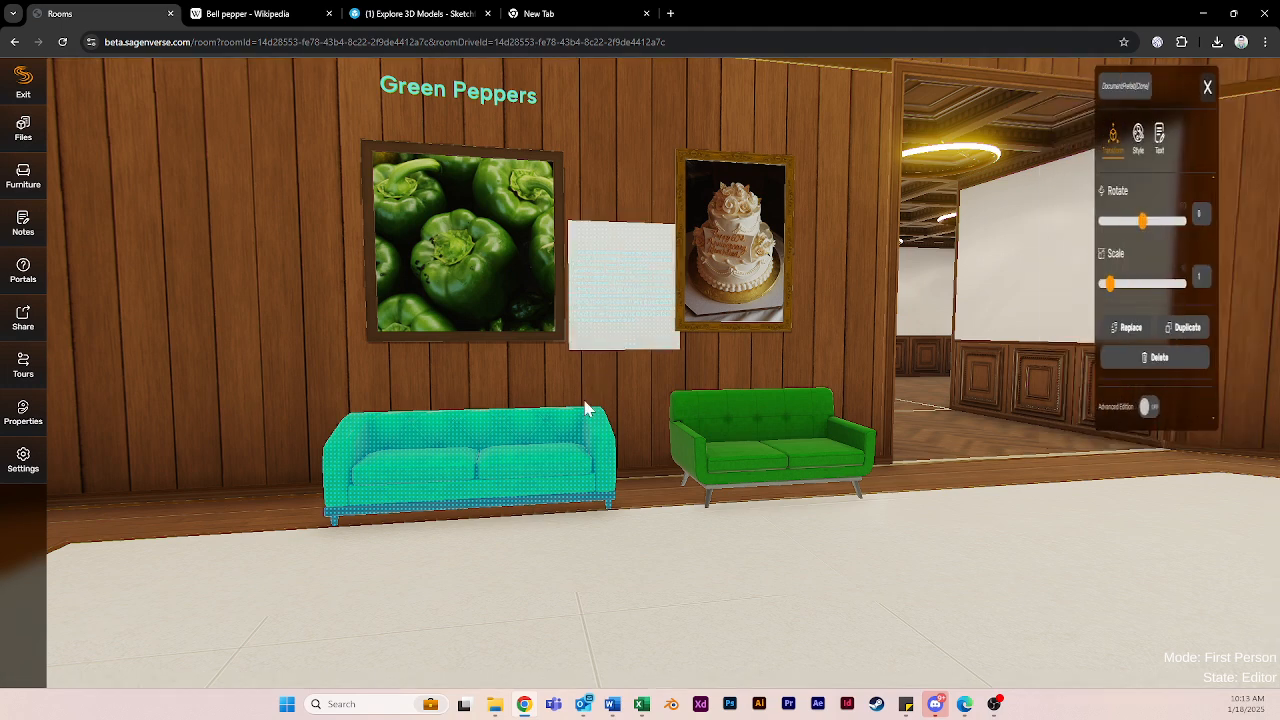
left_click(597, 400)
left_click(734, 466)
left_click(634, 348)
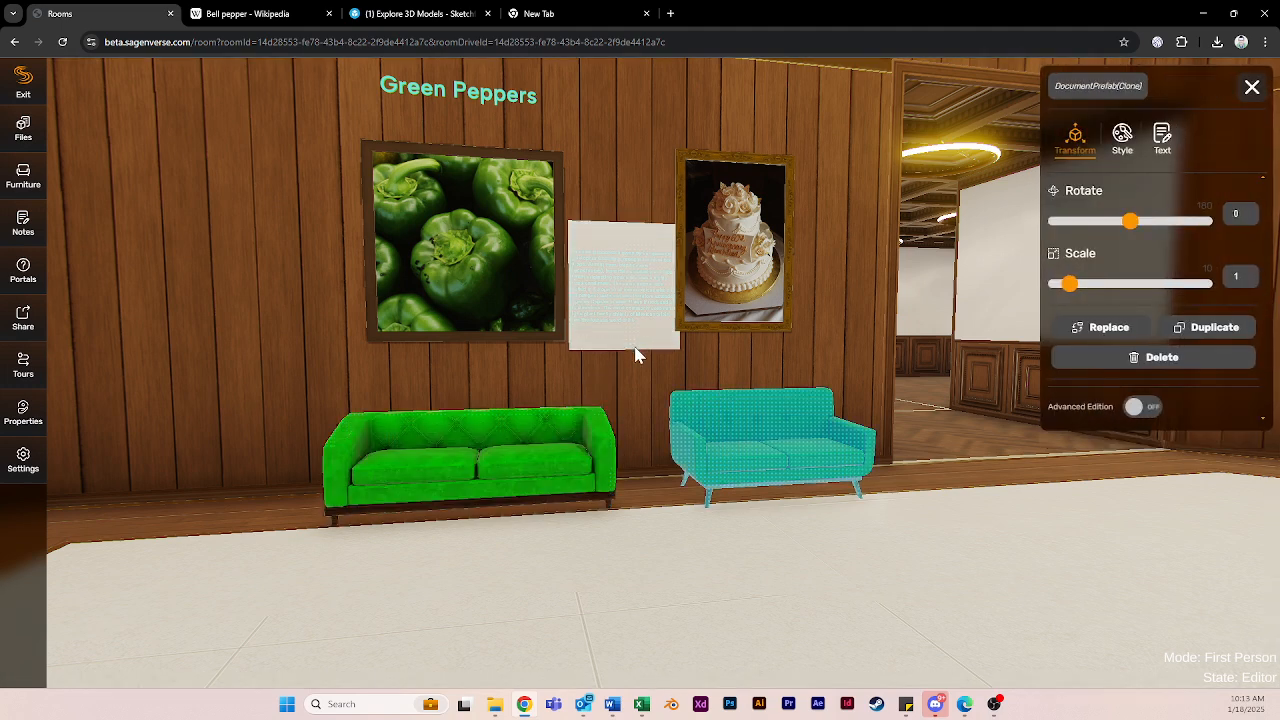
- Set the document's text color to very dark purple and its background color to light cyan
left_click(1122, 138)
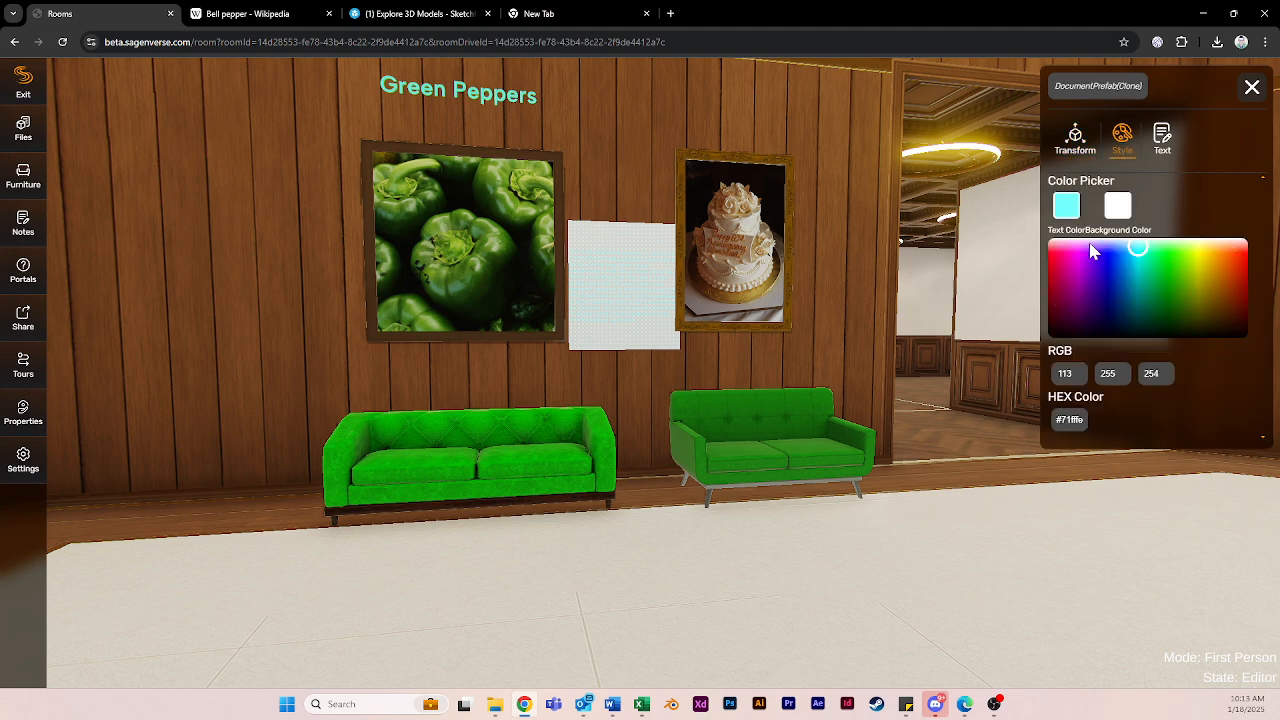
left_click(1133, 255)
mouse_move(1135, 260)
left_mouse_down()
mouse_move(1145, 311)
mouse_move(1069, 326)
mouse_move(1066, 314)
left_mouse_up()
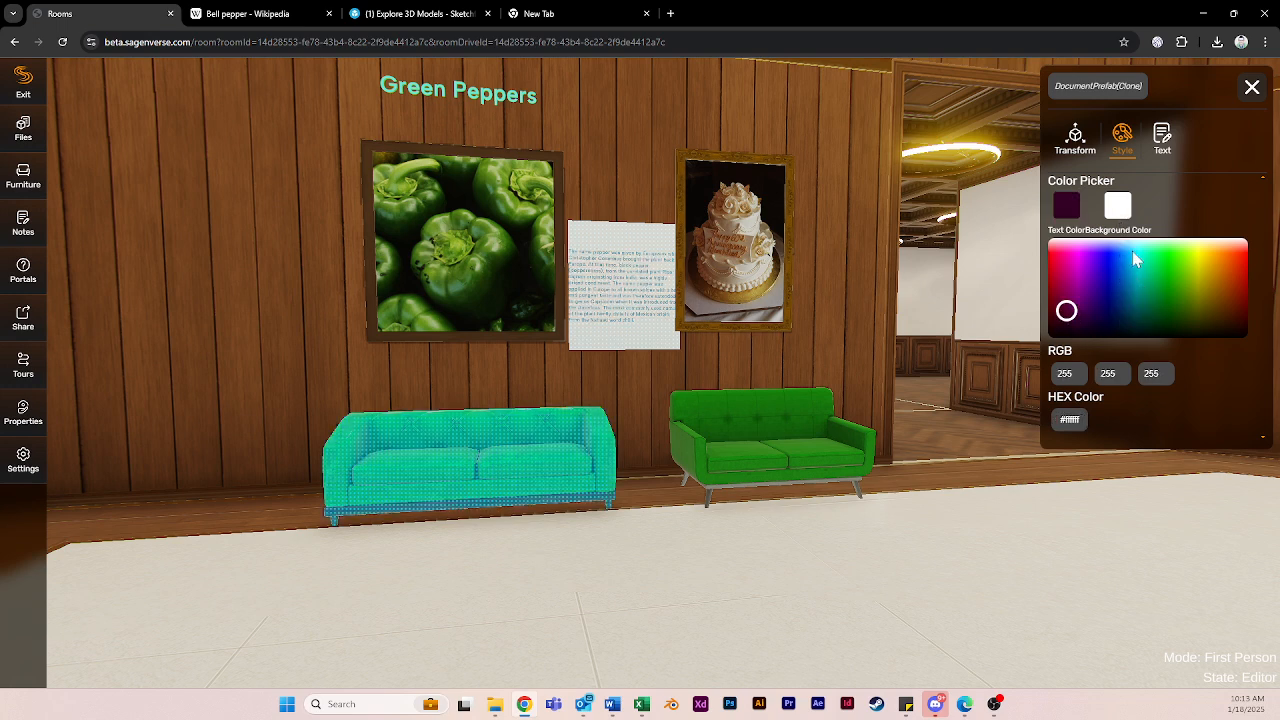
left_click(1139, 251)
left_click(645, 151)
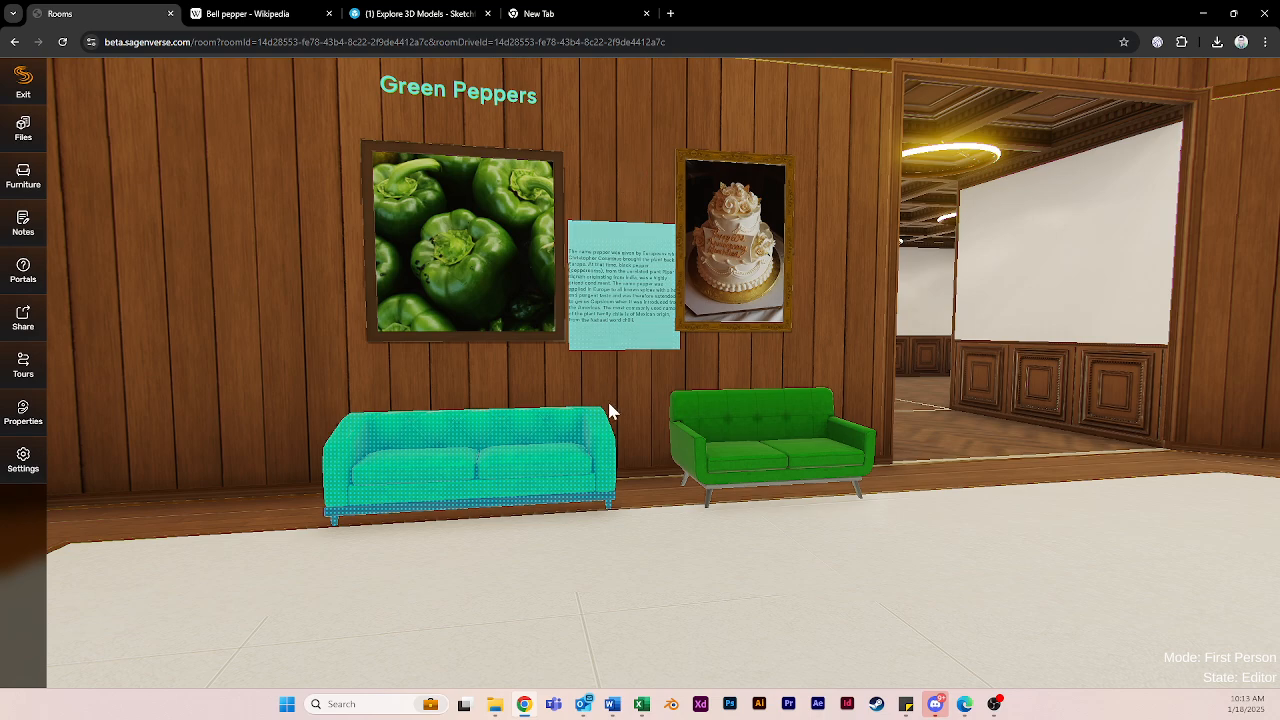
- Walk around the room to examine the styled document, the wall pictures and the green sofas from several angles
key("w")
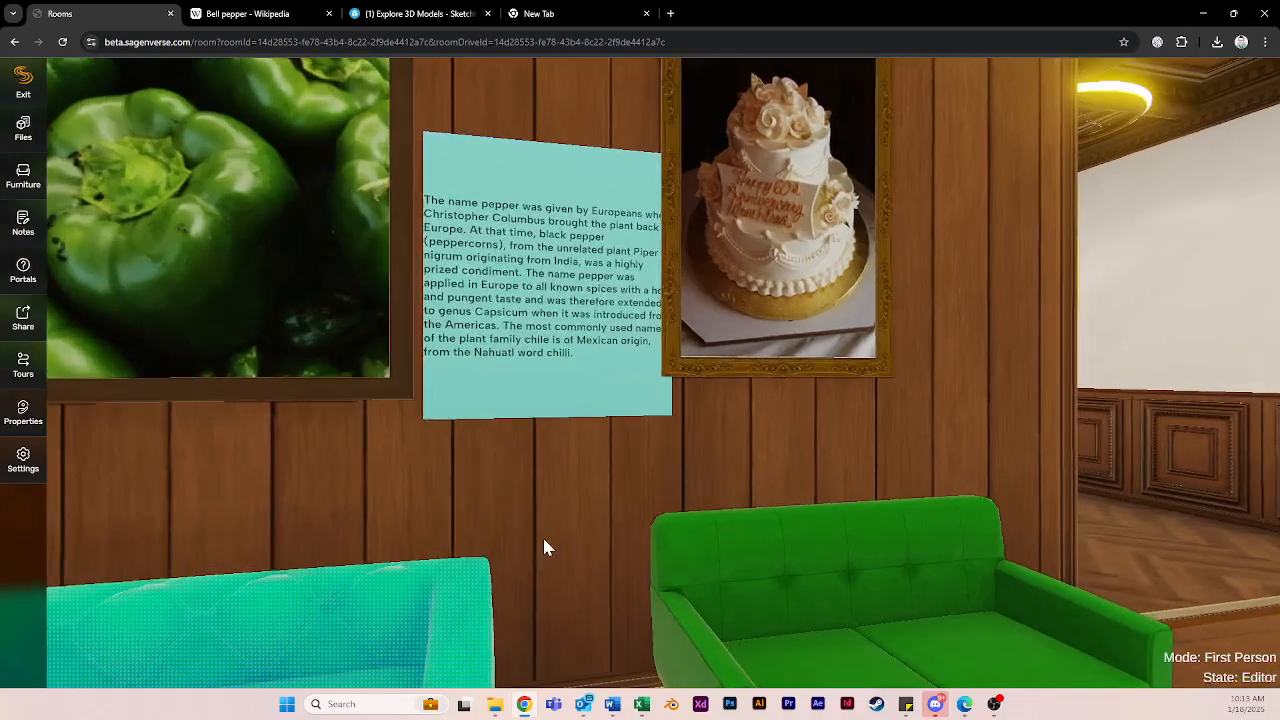
left_click_drag(546, 546, 822, 560)
key("a")
key("s")
key("s")
left_click_drag(571, 541, 662, 549)
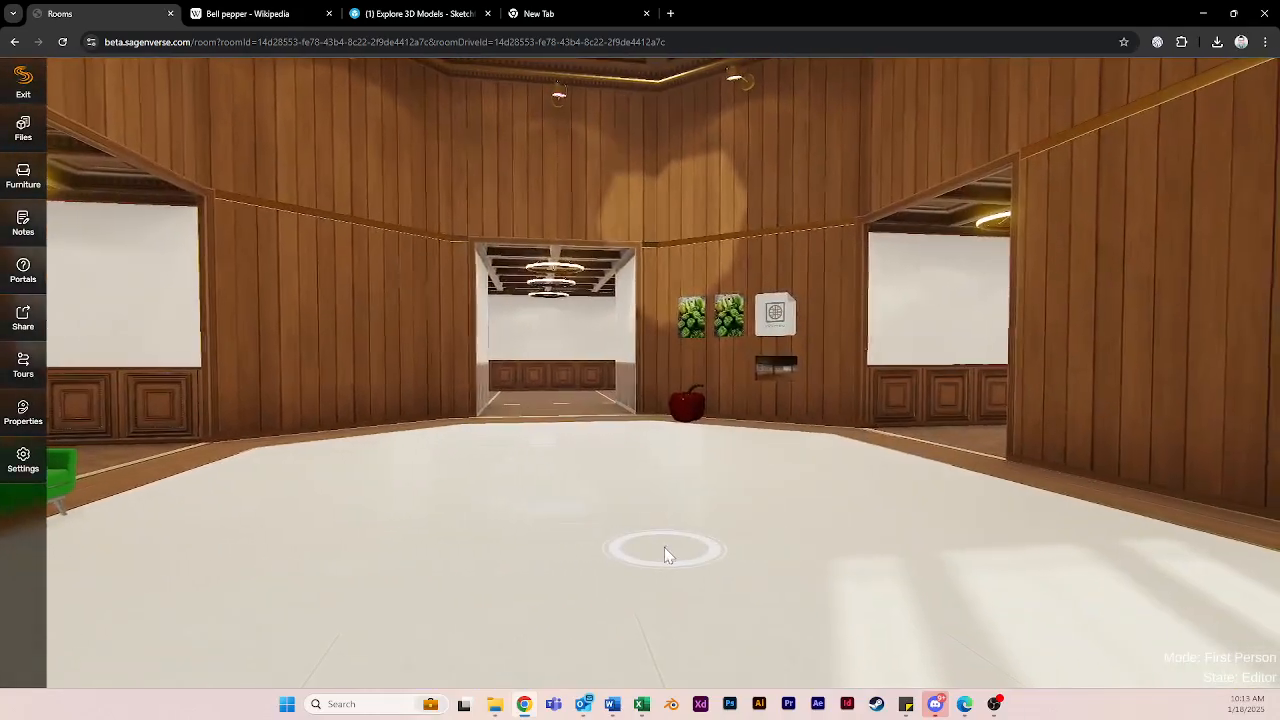
left_click_drag(500, 525, 291, 528)
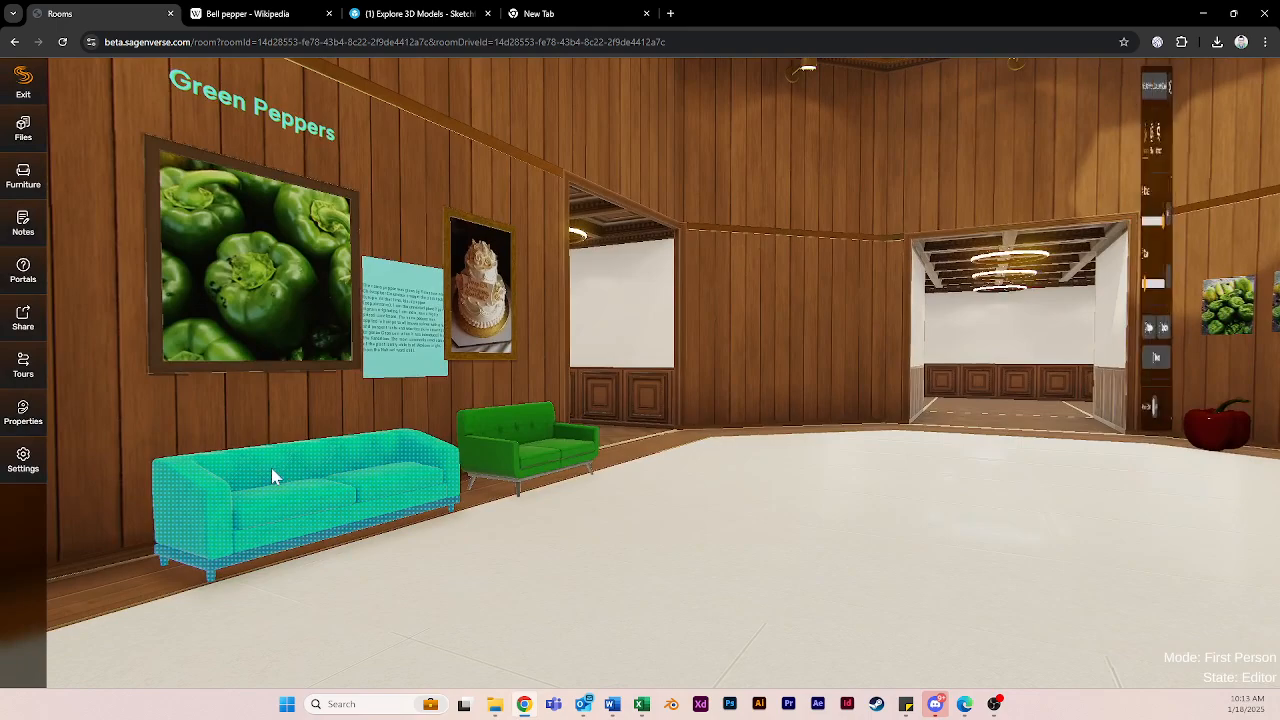
left_click_drag(666, 574, 422, 502)
key("w")
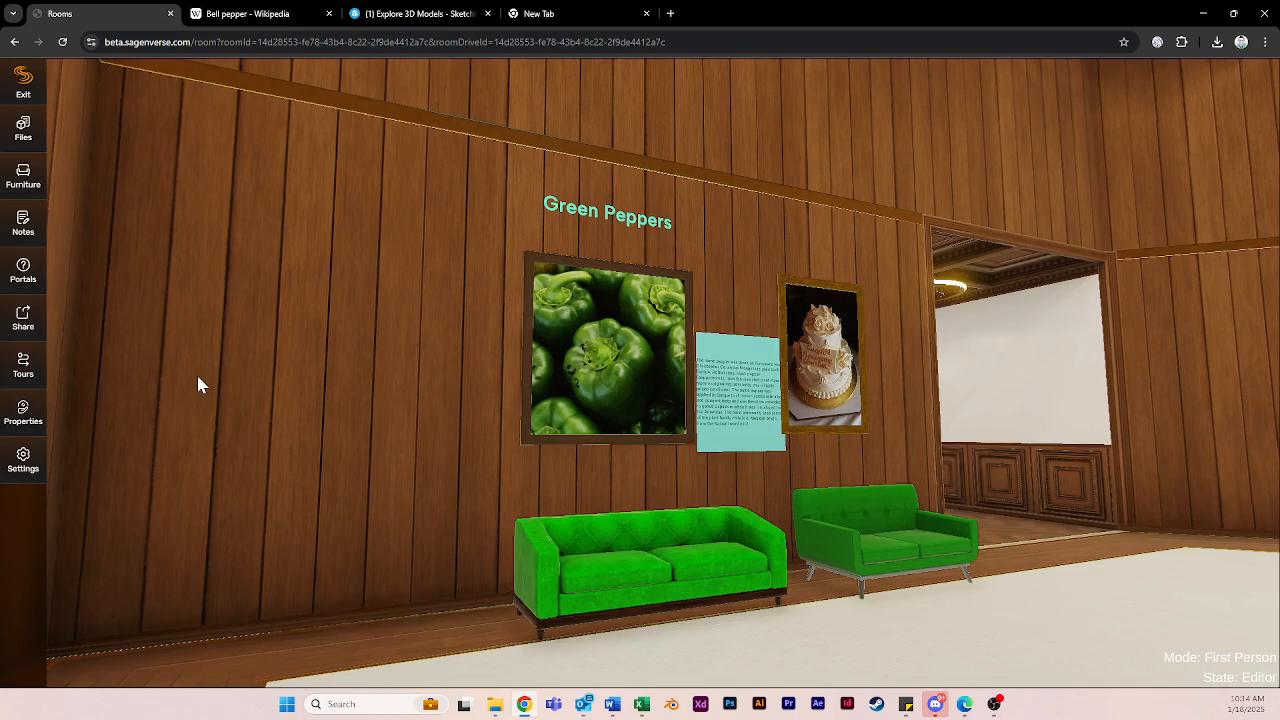
left_click_drag(192, 375, 575, 428)
key("w")
key("w")
key("d")
left_click_drag(670, 453, 520, 468)
left_click_drag(672, 486, 603, 485)
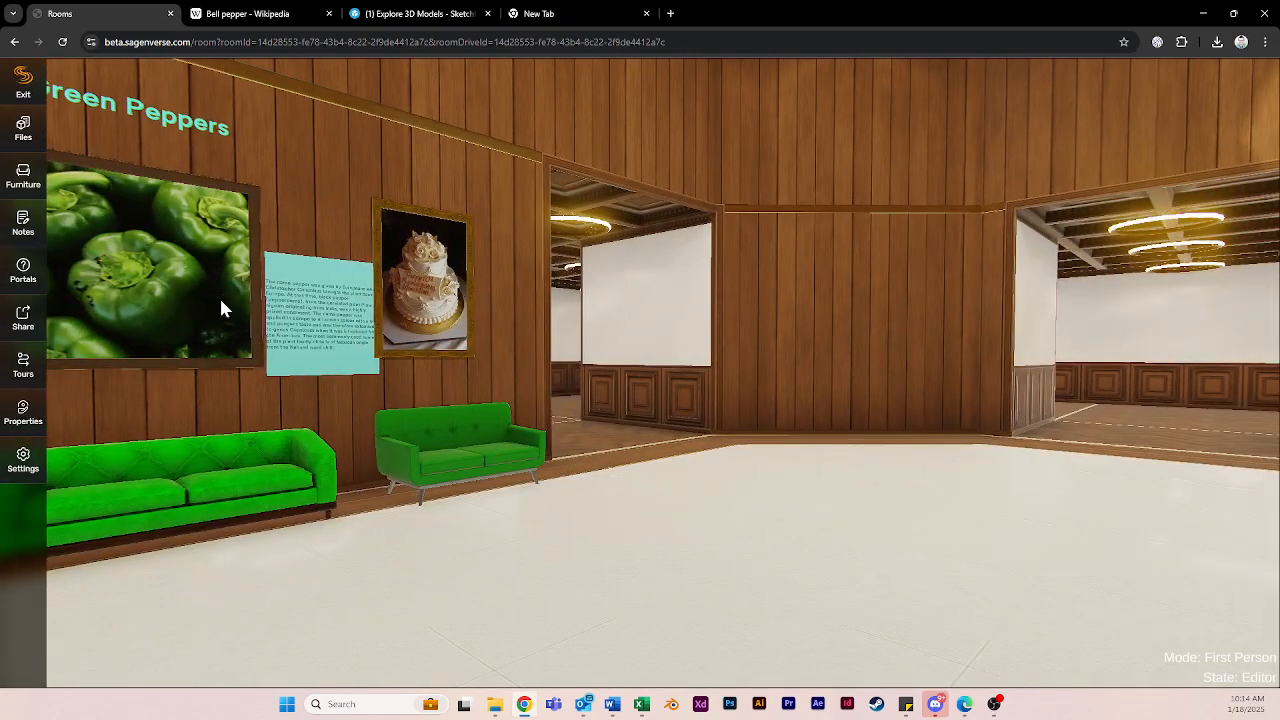
- Turn on the room's public link and copy its URL
left_click(22, 323)
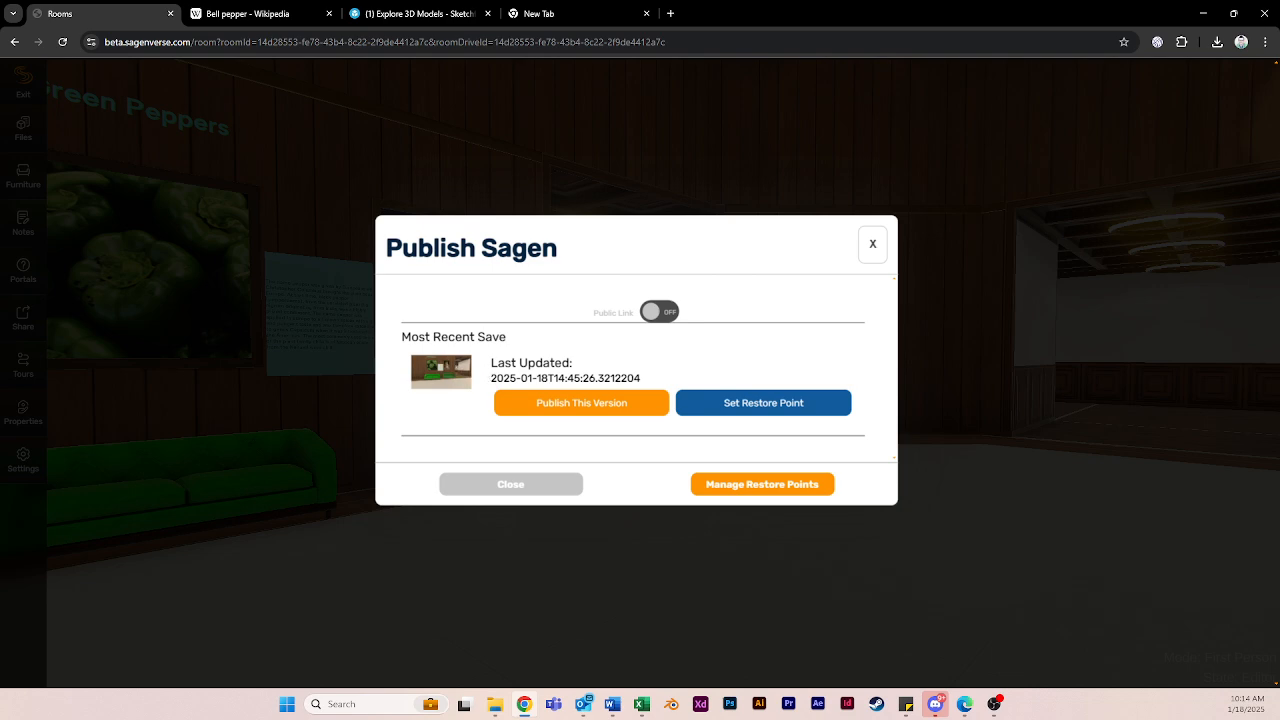
left_click_drag(401, 337, 518, 348)
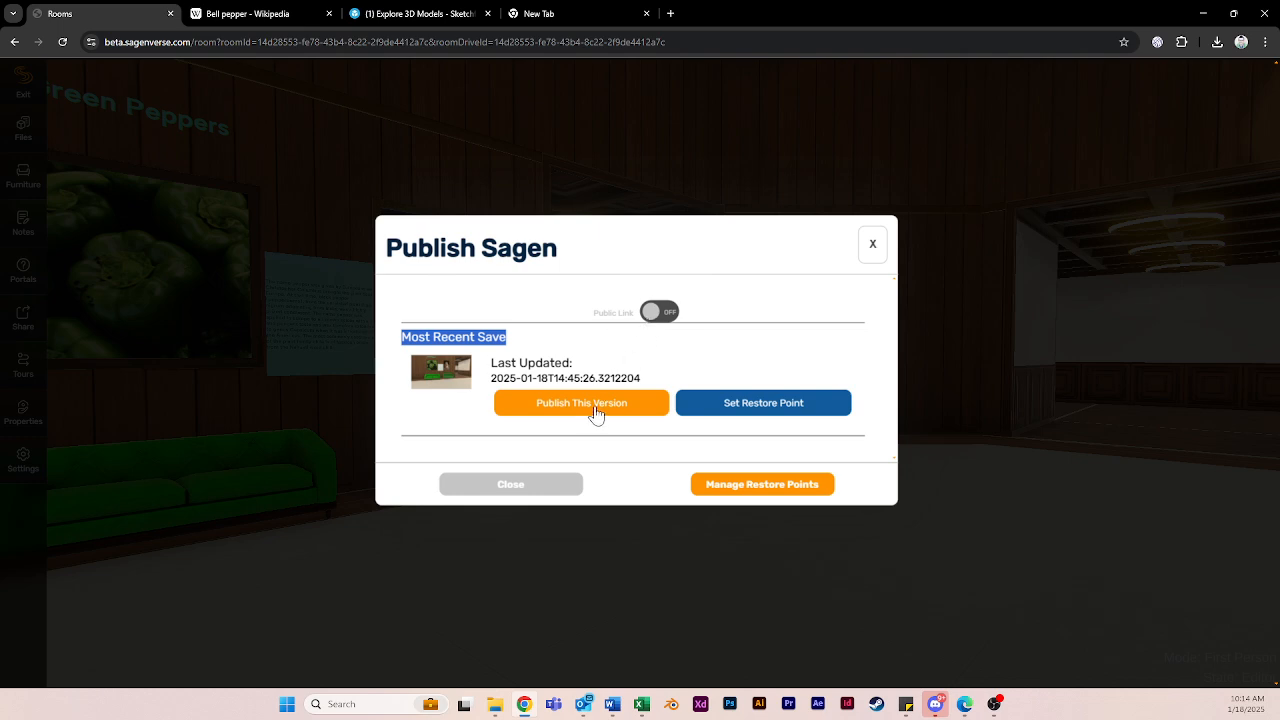
left_click(647, 318)
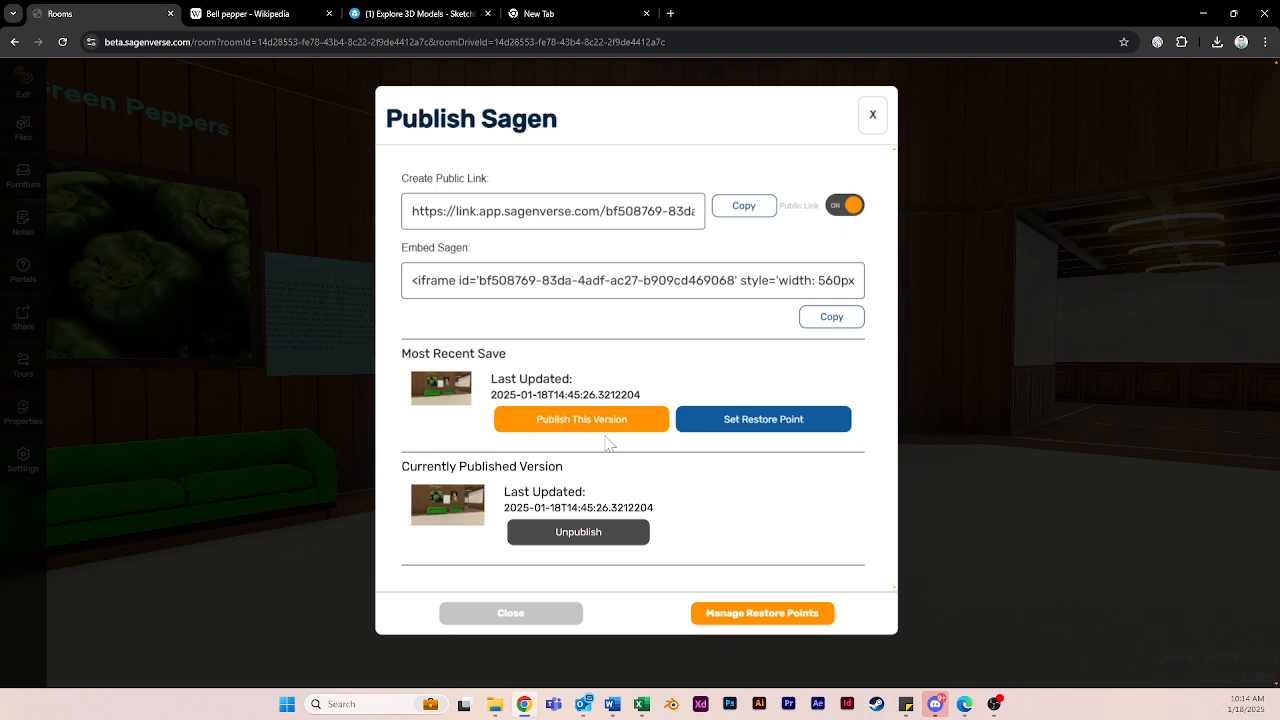
left_click_drag(412, 211, 700, 211)
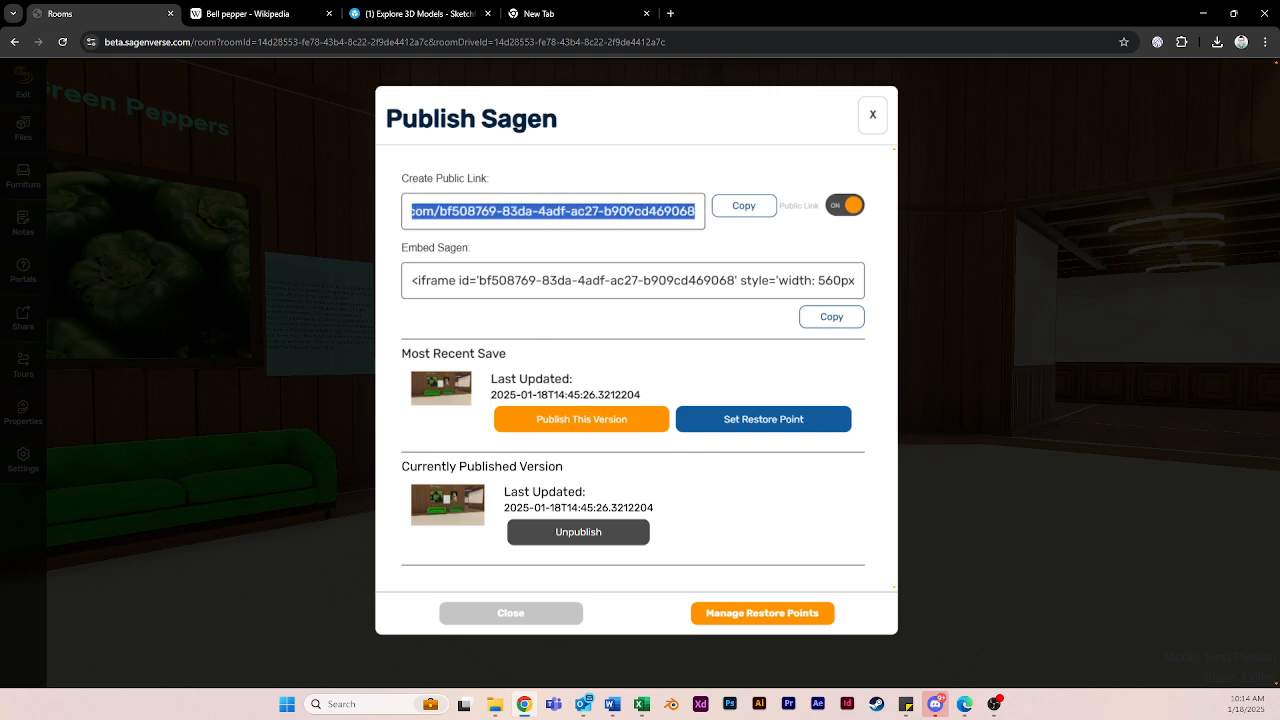
left_click(744, 206)
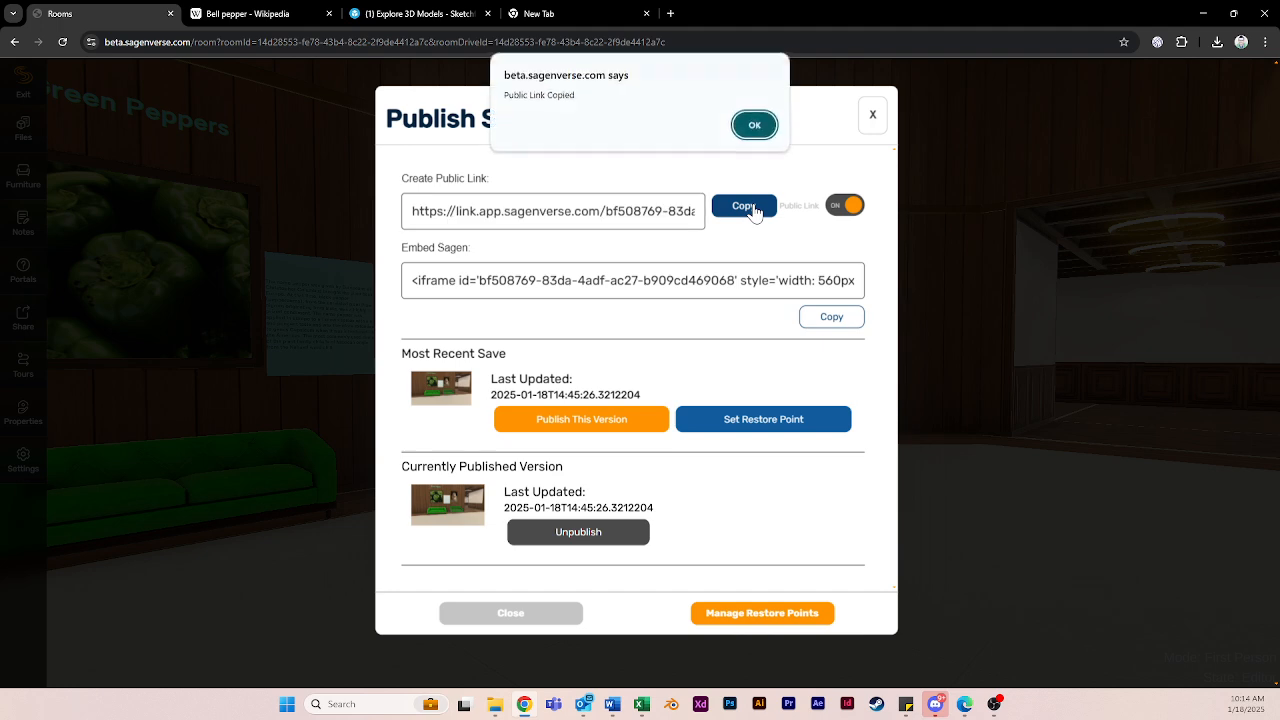
left_click(754, 127)
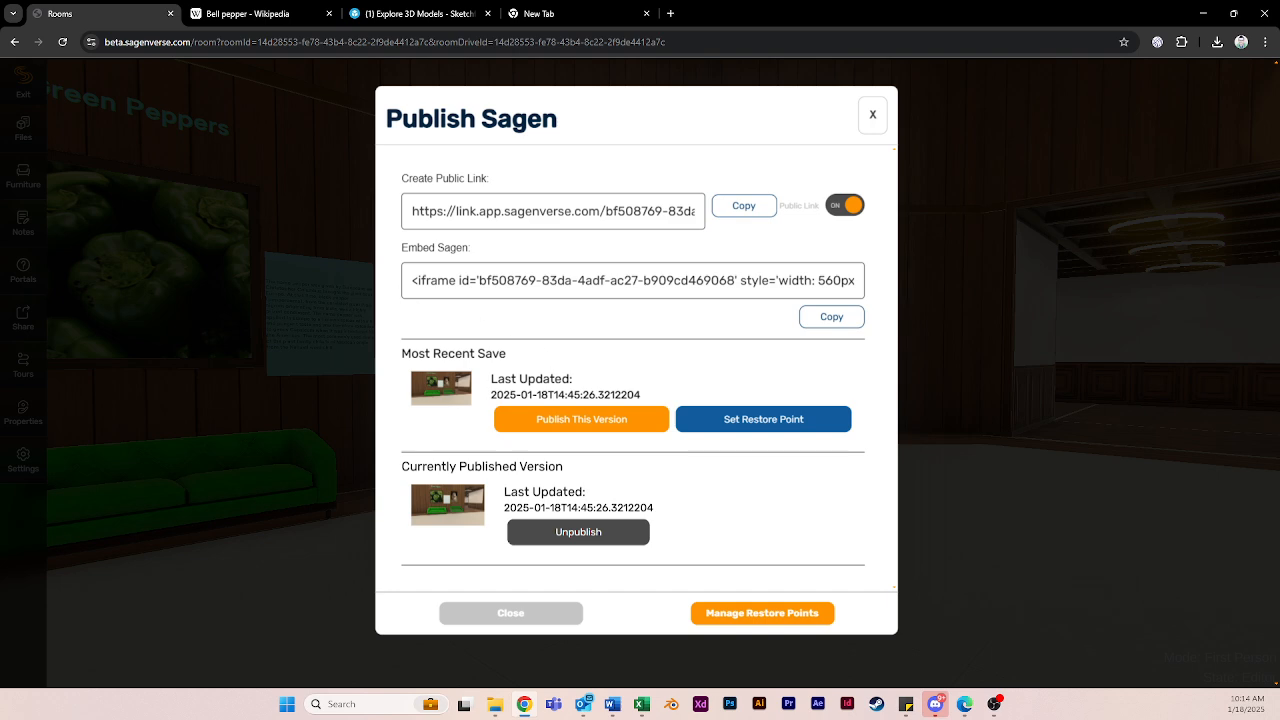
- Copy the room's iframe embed code
left_click_drag(411, 281, 565, 281)
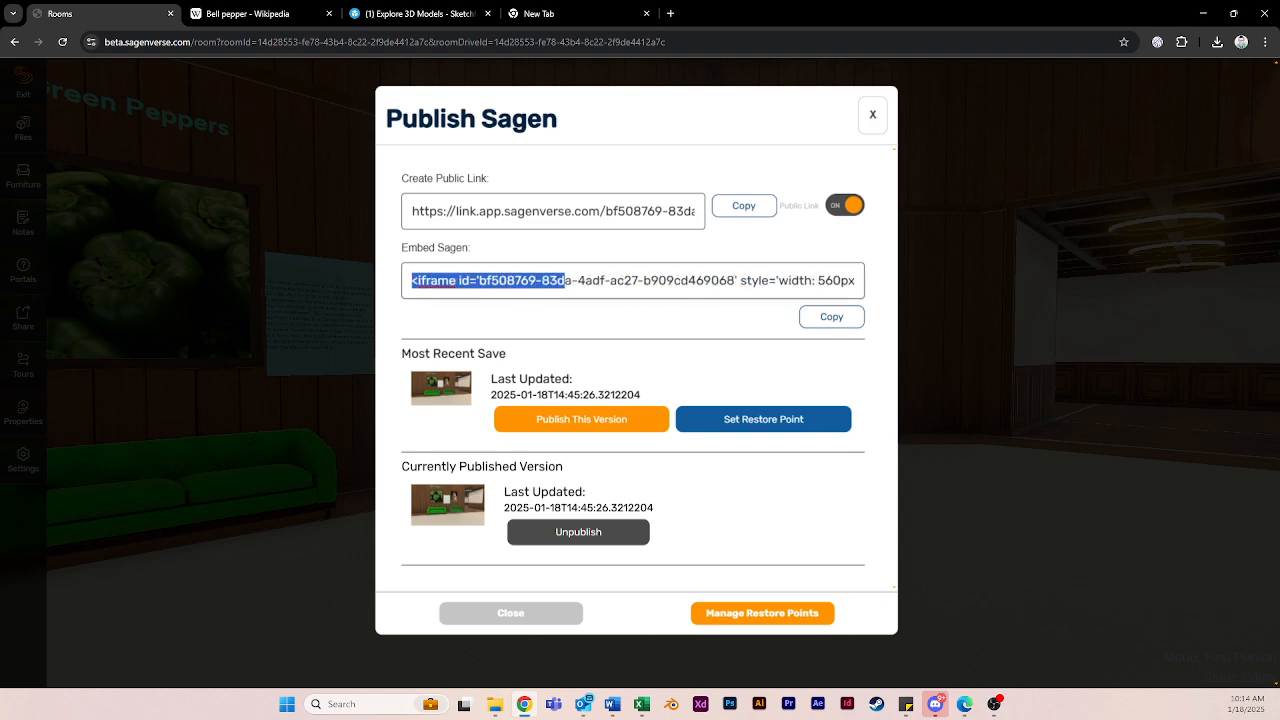
left_click(460, 281)
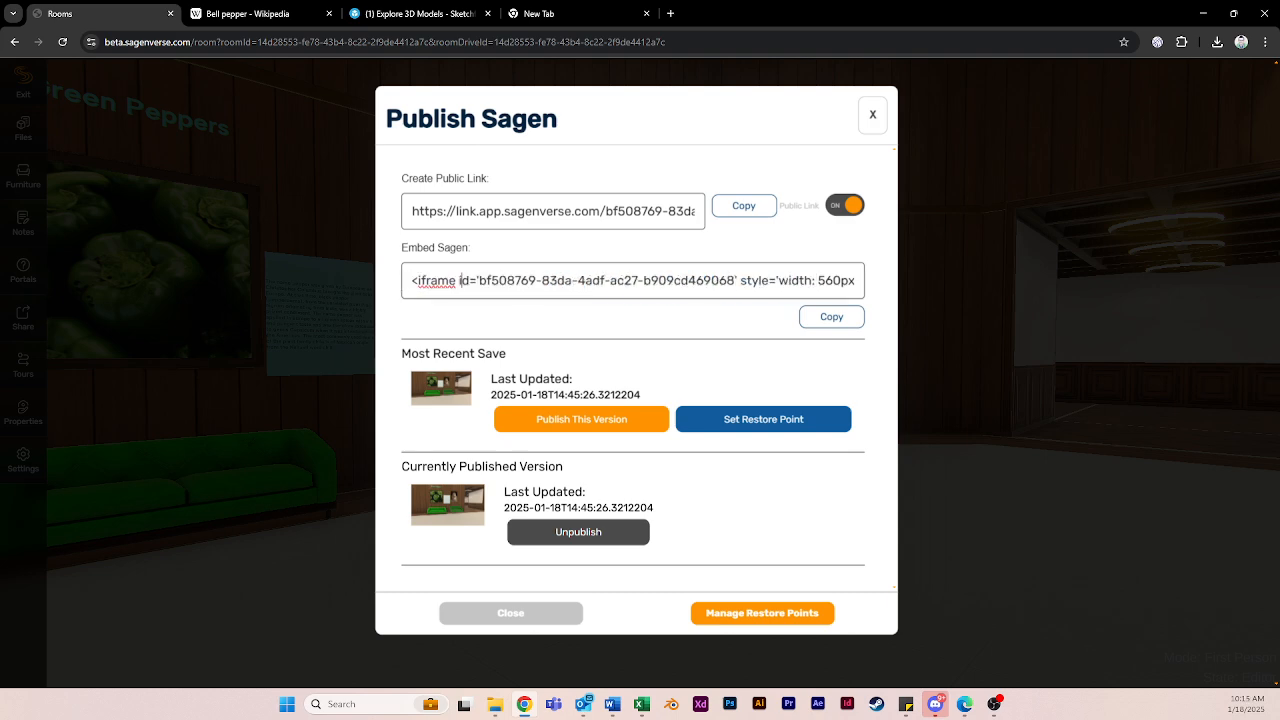
left_click(829, 316)
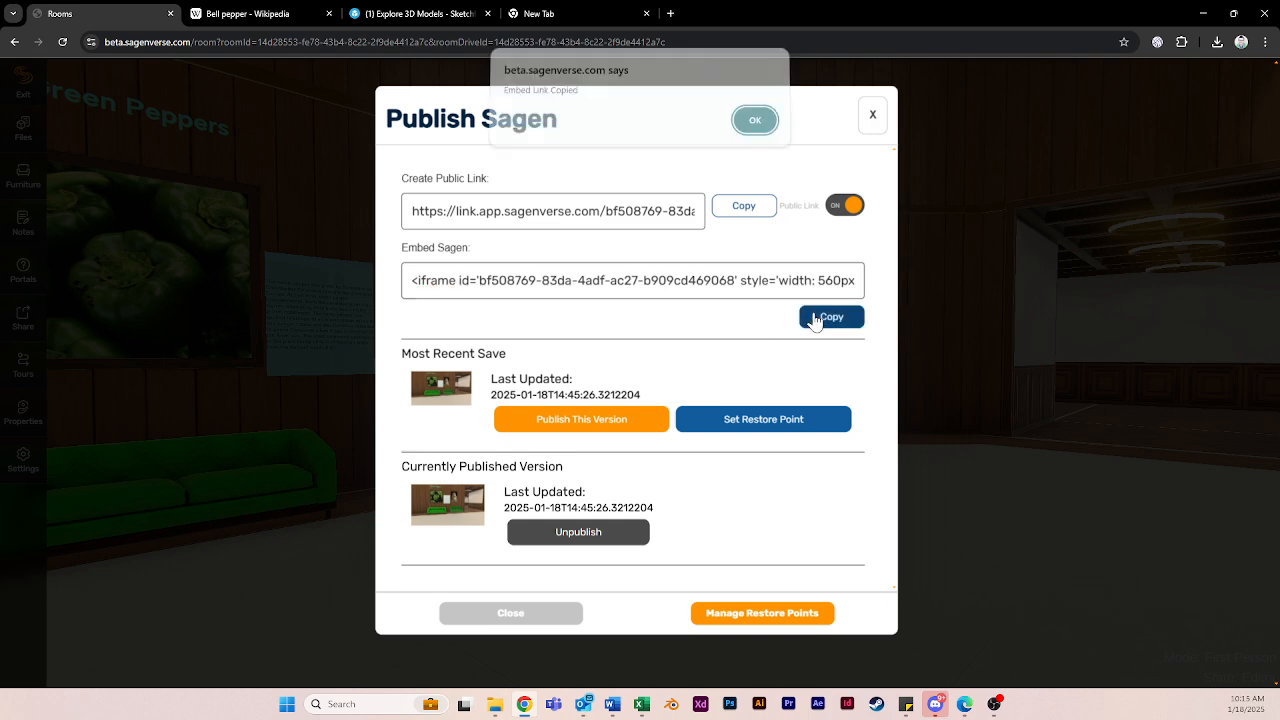
left_click(738, 131)
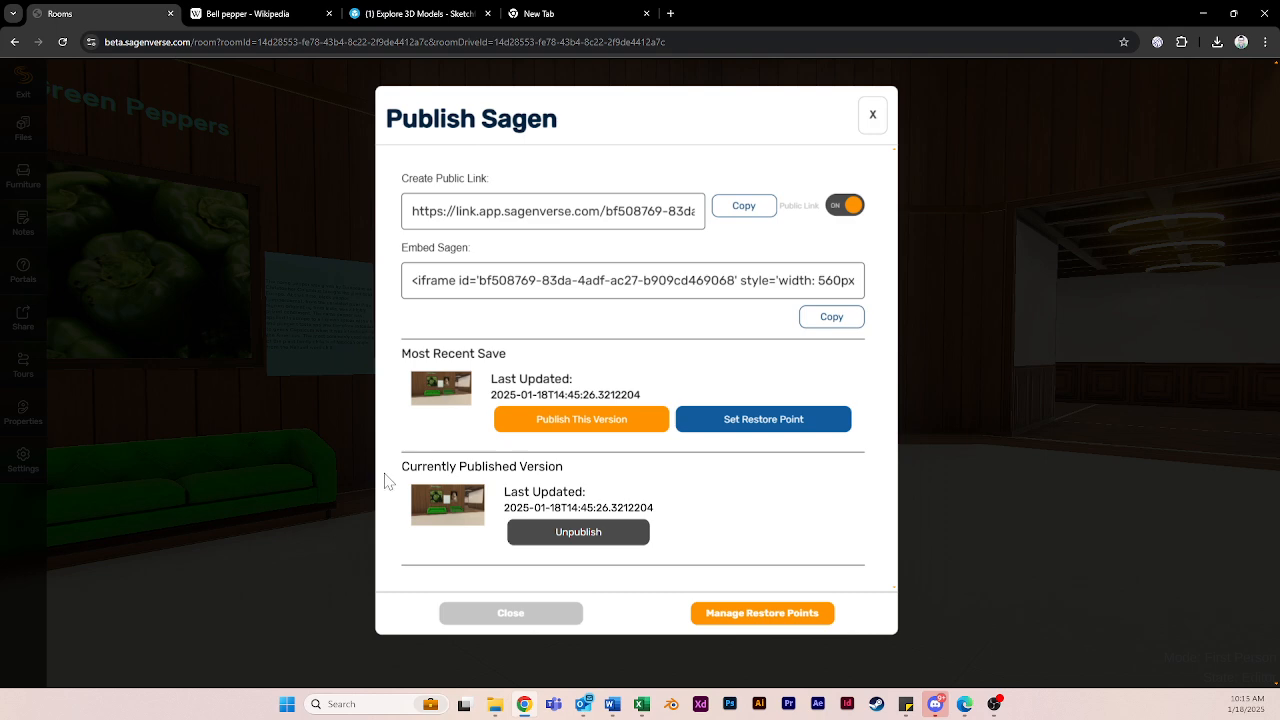
- Examine the details of the currently published version, and close the publishing dialog
left_click_drag(401, 466, 651, 508)
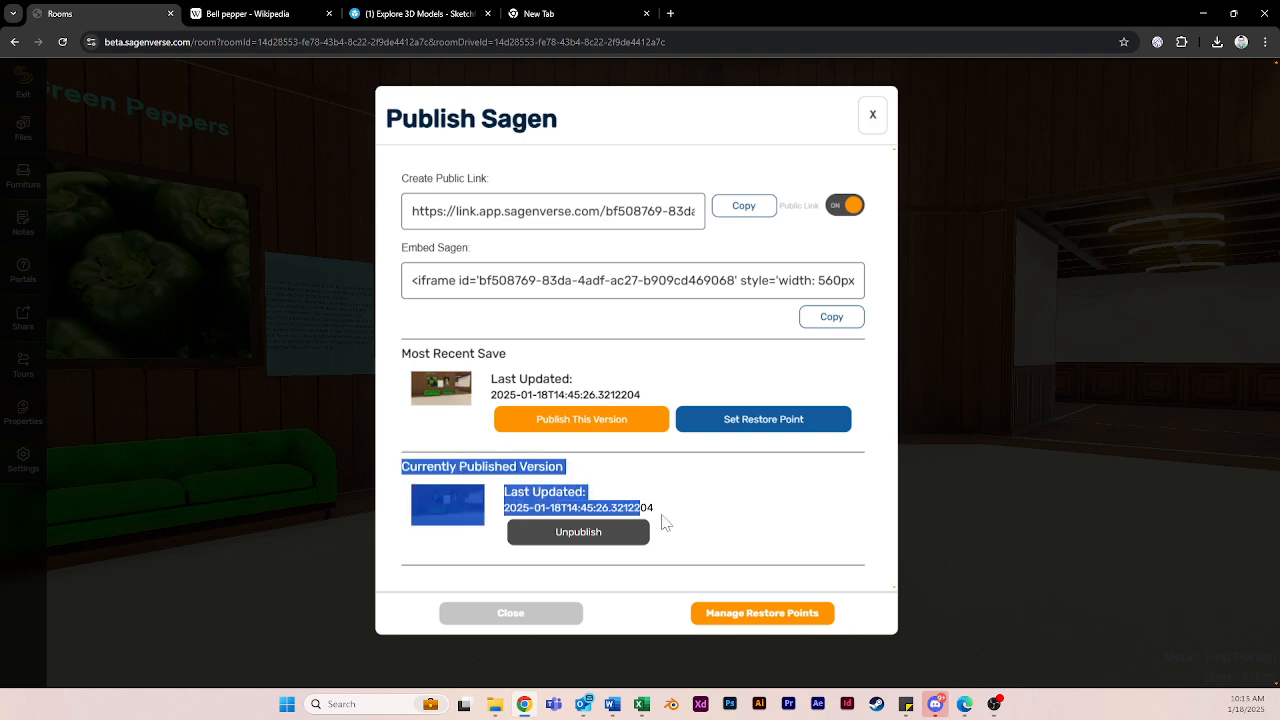
left_click(408, 470)
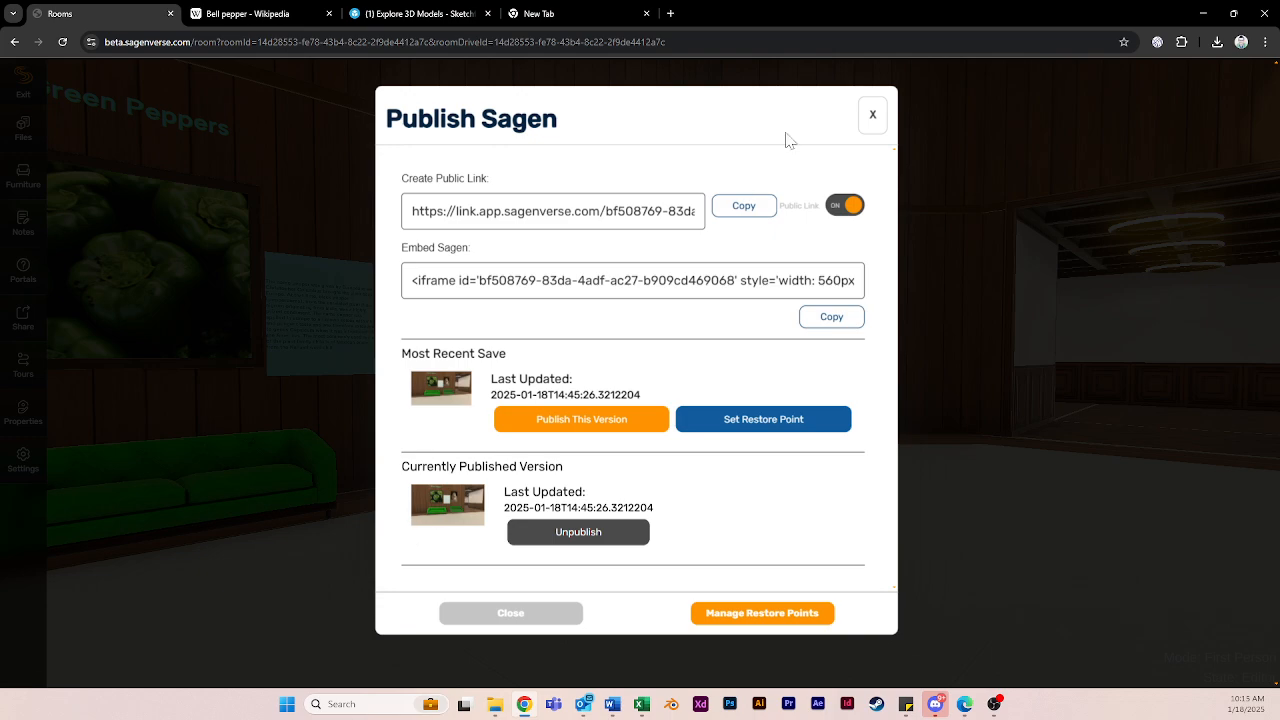
left_click(863, 114)
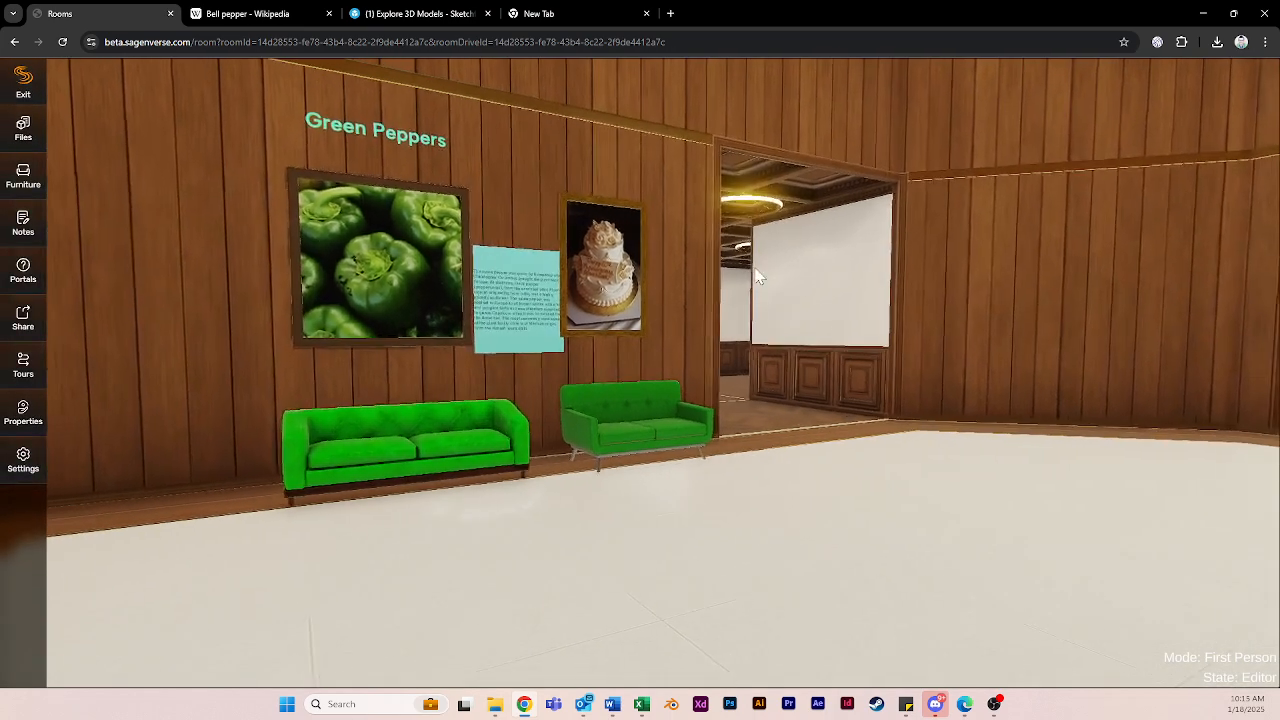
left_click_drag(755, 268, 831, 257)
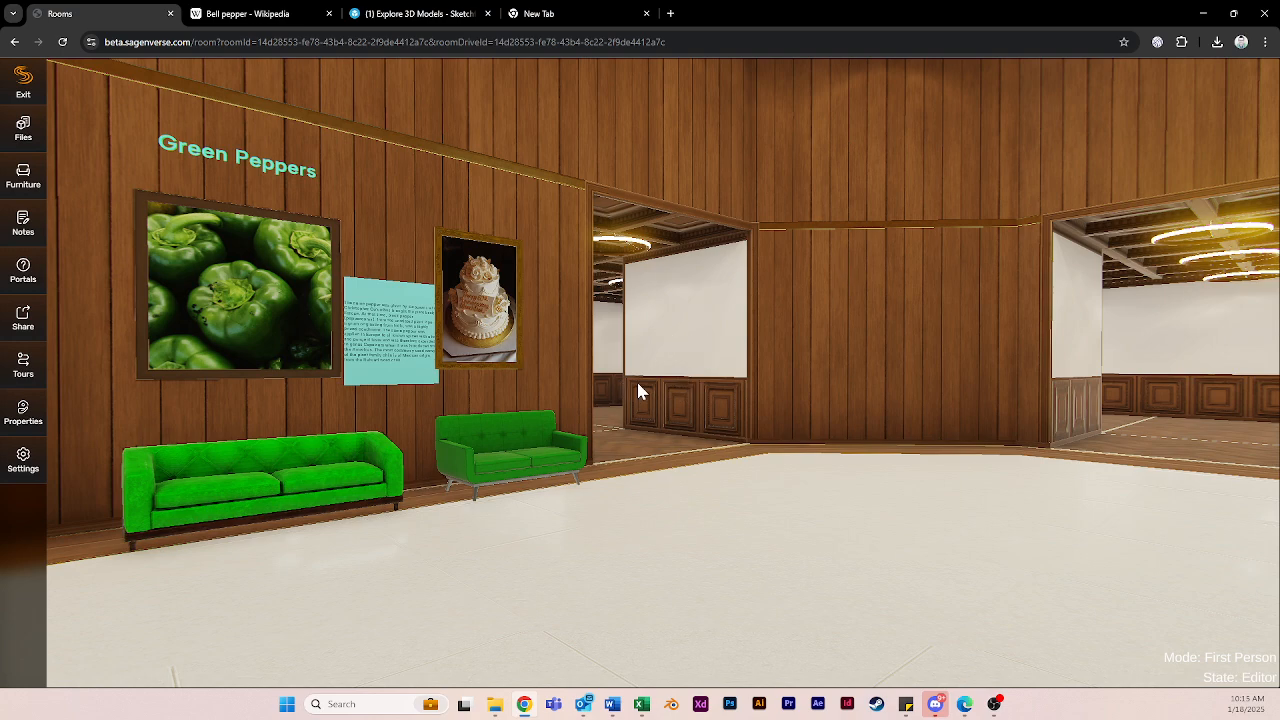
left_click_drag(737, 457, 558, 373)
left_click(545, 424)
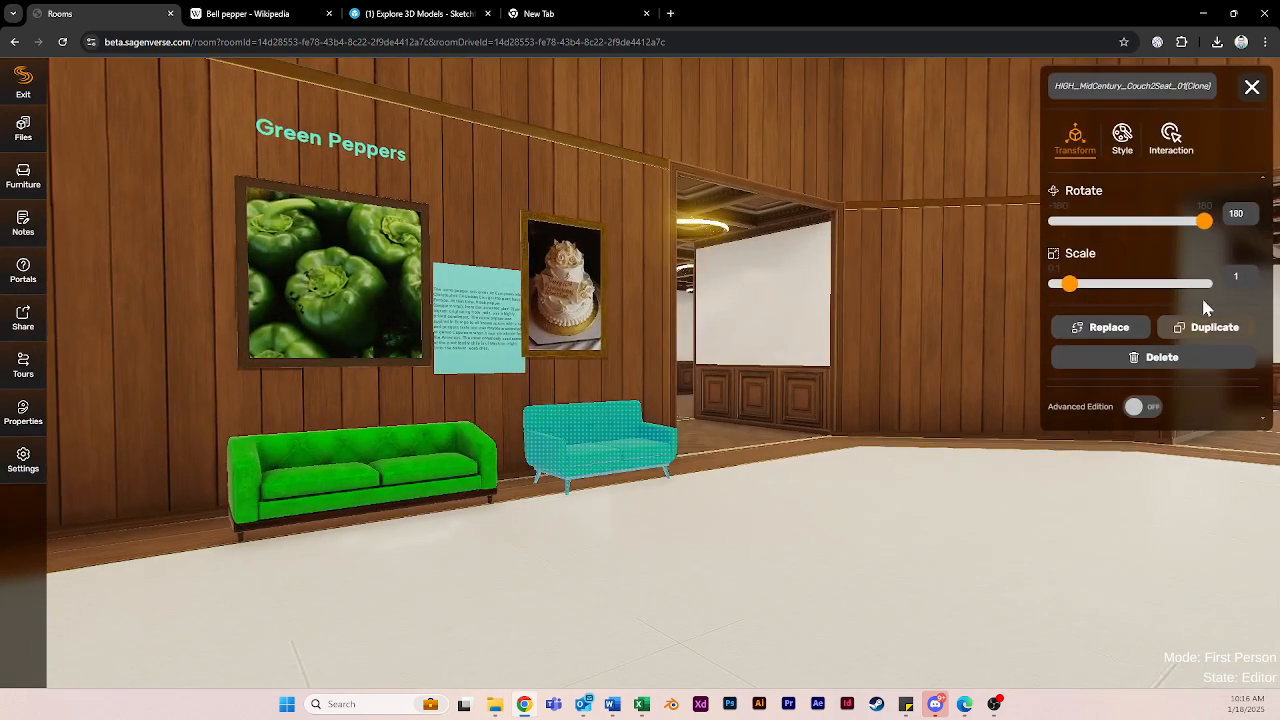
left_click(1208, 327)
mouse_move(641, 460)
left_mouse_down()
mouse_move(798, 522)
mouse_move(915, 489)
mouse_move(995, 448)
left_mouse_up()
left_click_drag(1204, 221, 1196, 221)
left_click_drag(911, 534, 901, 529)
left_click(891, 485)
left_click(891, 485)
key("Delete")
- Place a copy of the two-seat green sofa against the wall between the two doorways, rotated to about -112 degrees
left_click(651, 457)
left_click(1197, 329)
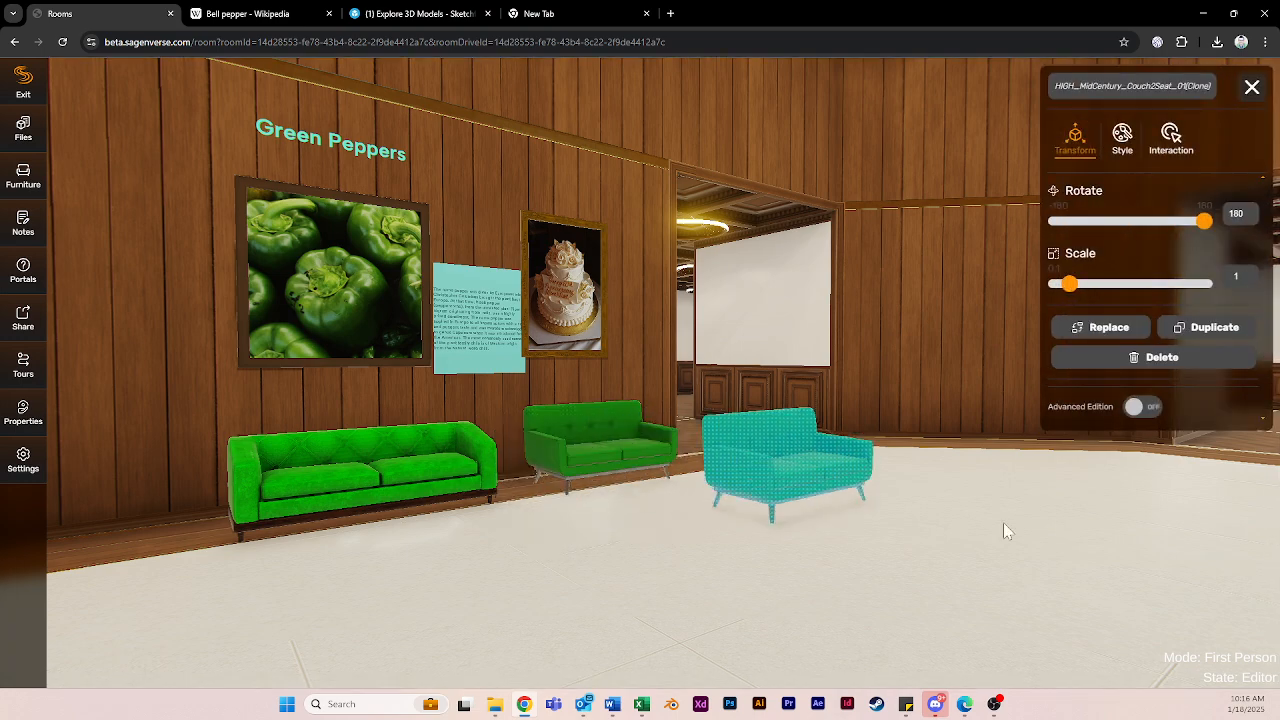
left_click_drag(1202, 221, 1081, 224)
left_click(891, 615)
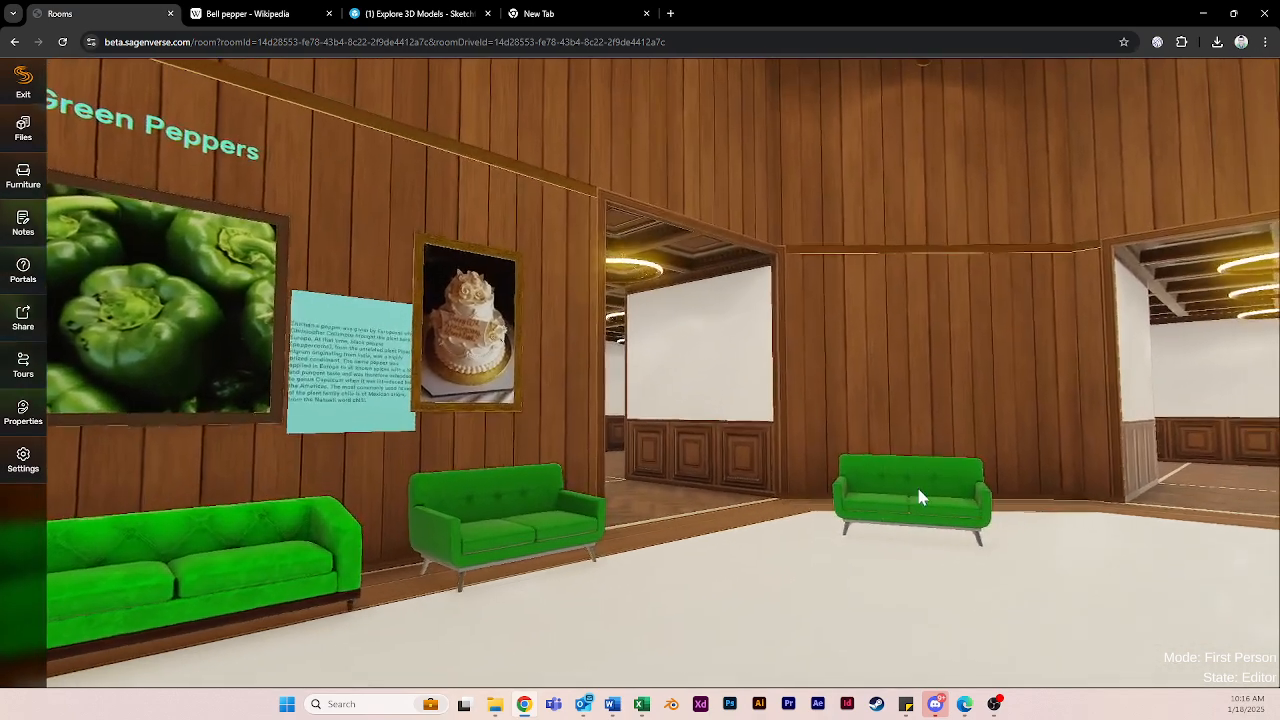
left_click(920, 497)
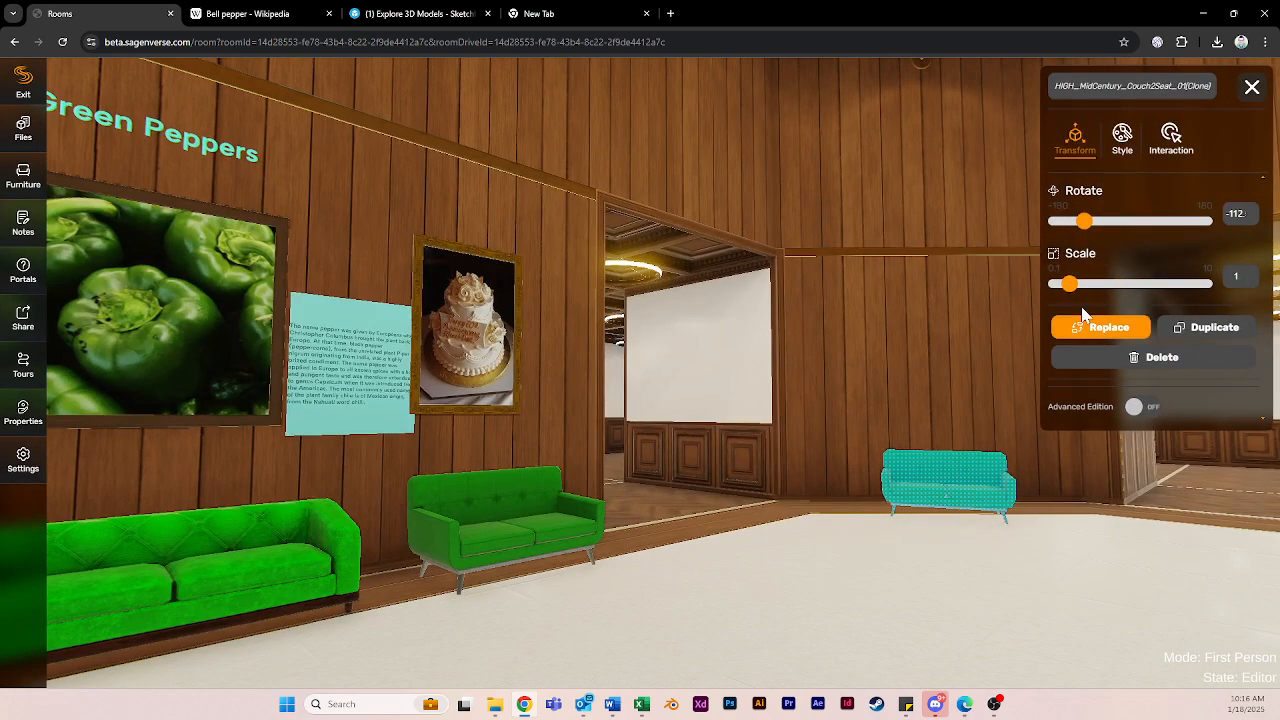
key("s")
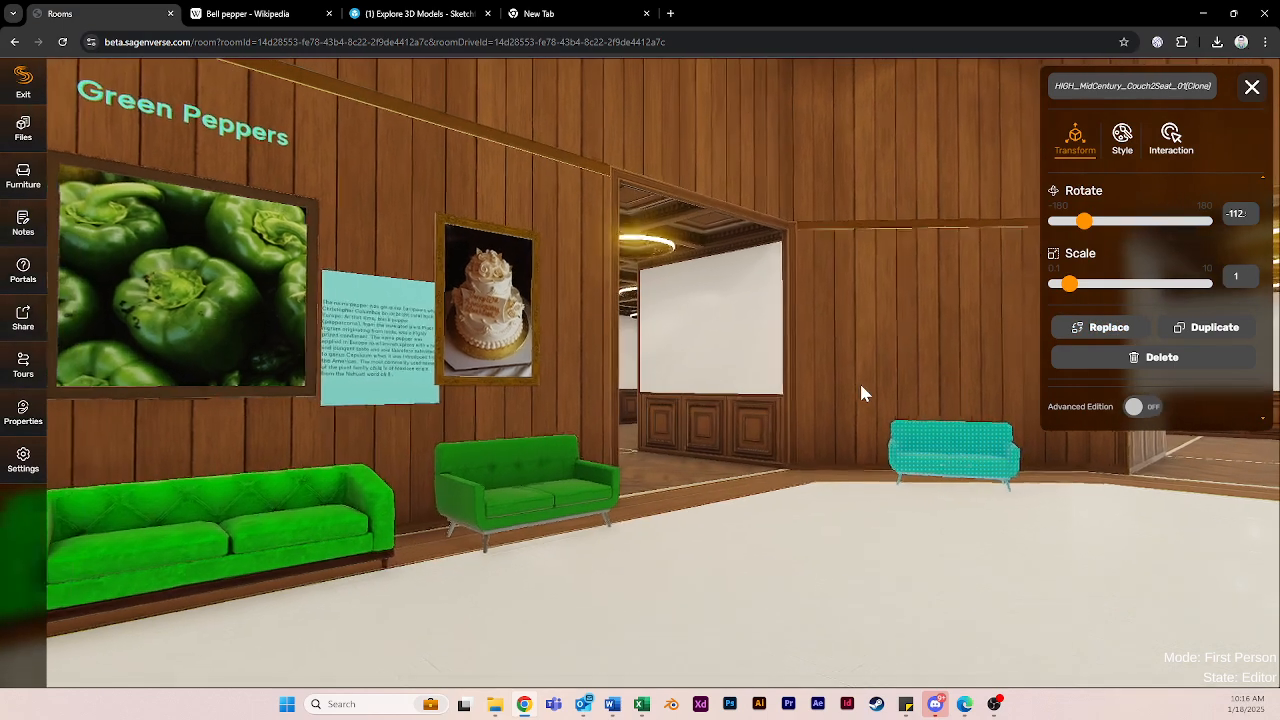
mouse_move(853, 385)
left_mouse_down()
mouse_move(795, 392)
mouse_move(842, 393)
left_mouse_up()
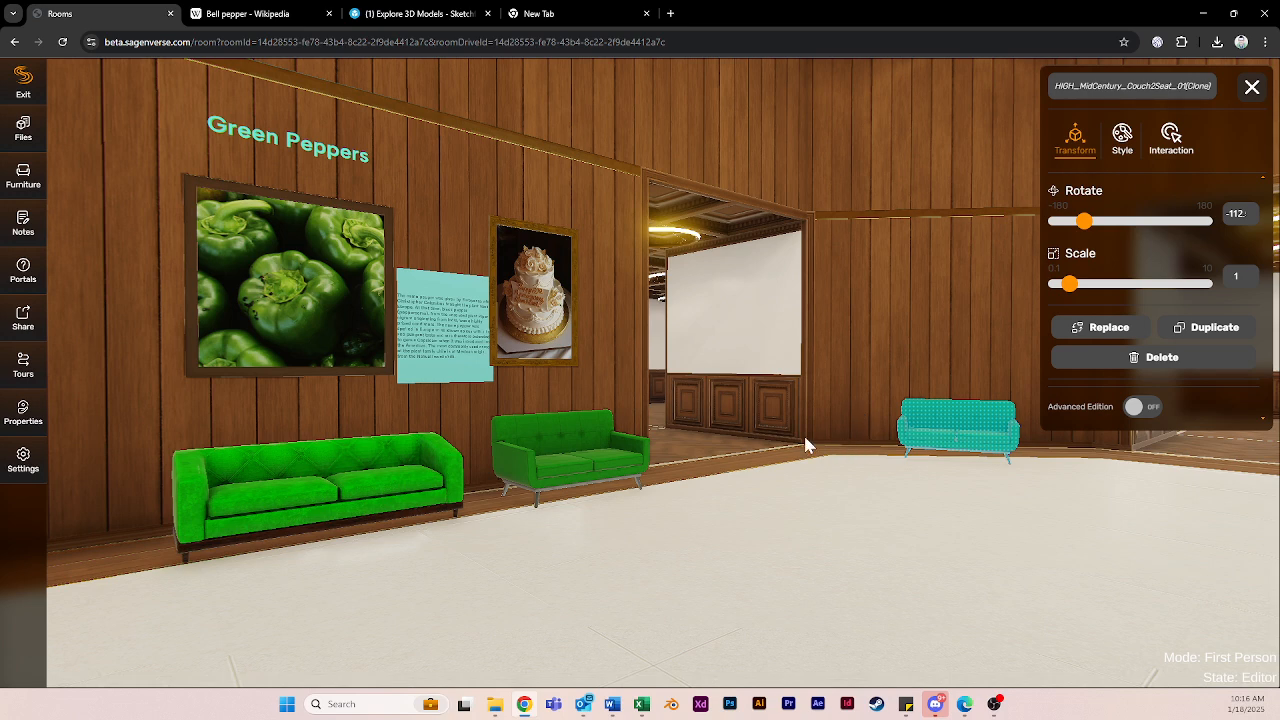
- Duplicate the two-seat green sofa and place the copy beside the red bell pepper, rotated to -48 degrees
left_click(575, 460)
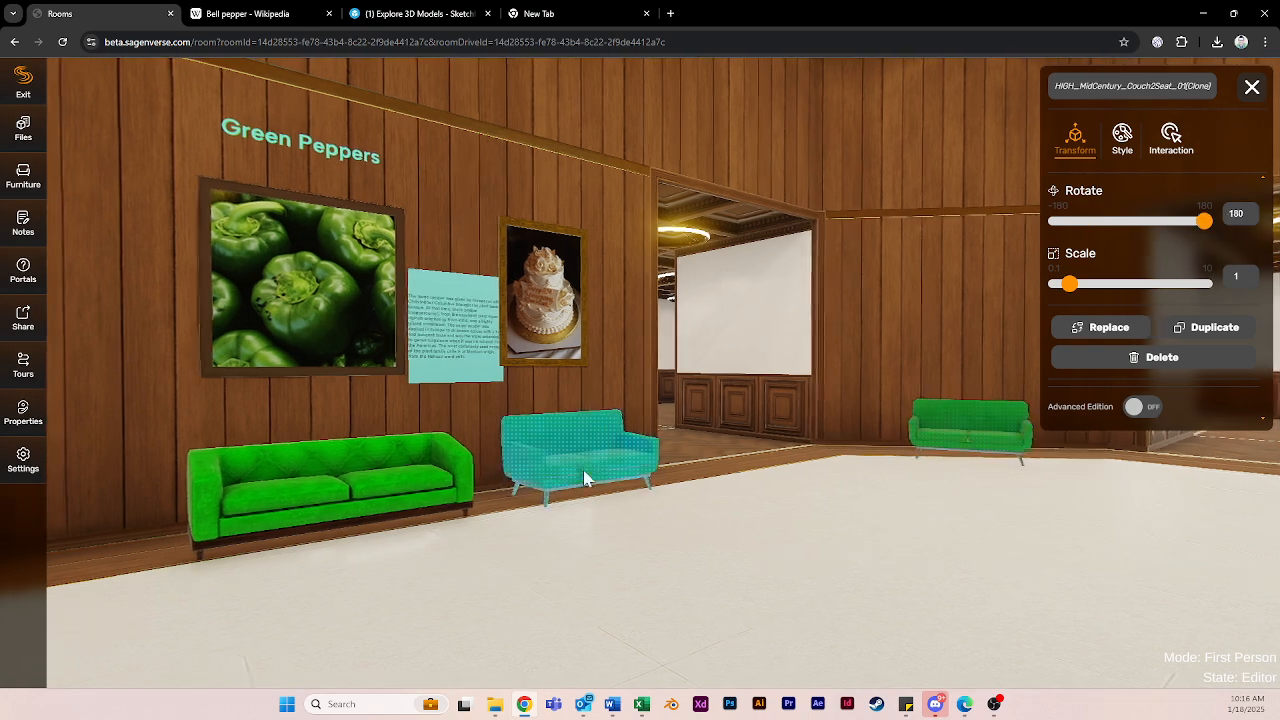
left_click(1206, 328)
left_click_drag(589, 492, 900, 512)
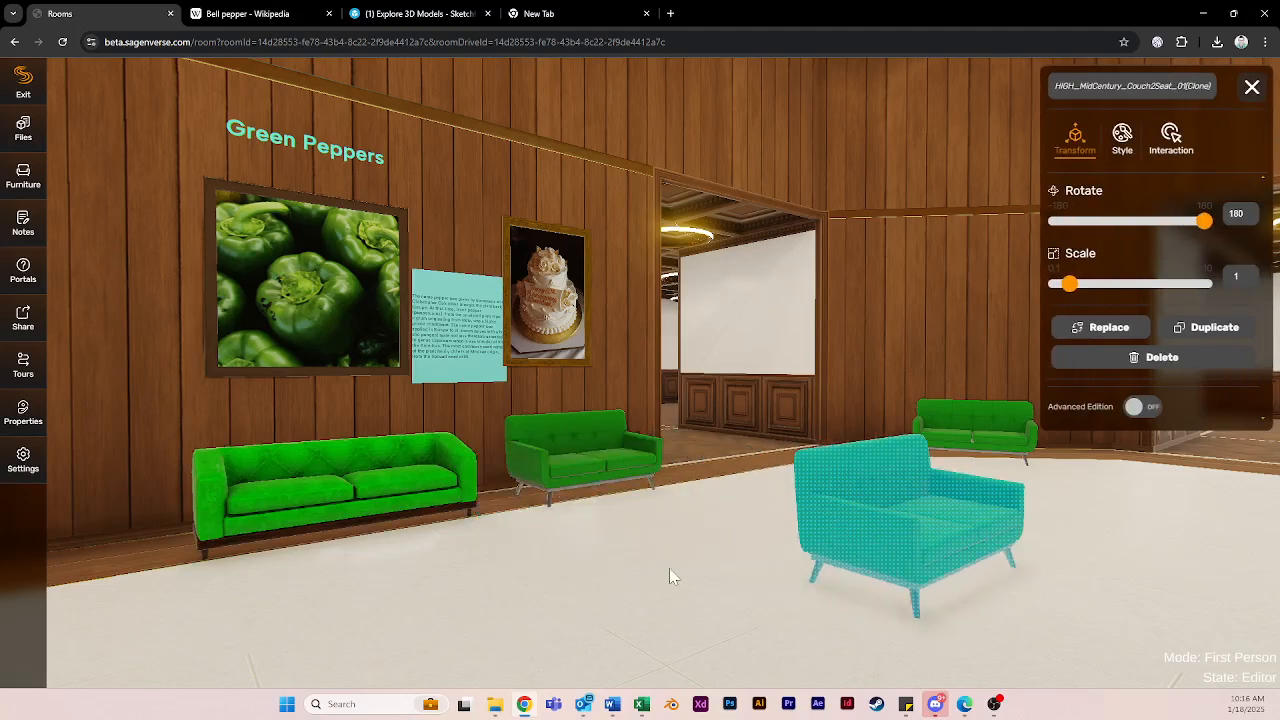
right_click_drag(708, 567, 920, 568)
left_click_drag(441, 512, 1004, 499)
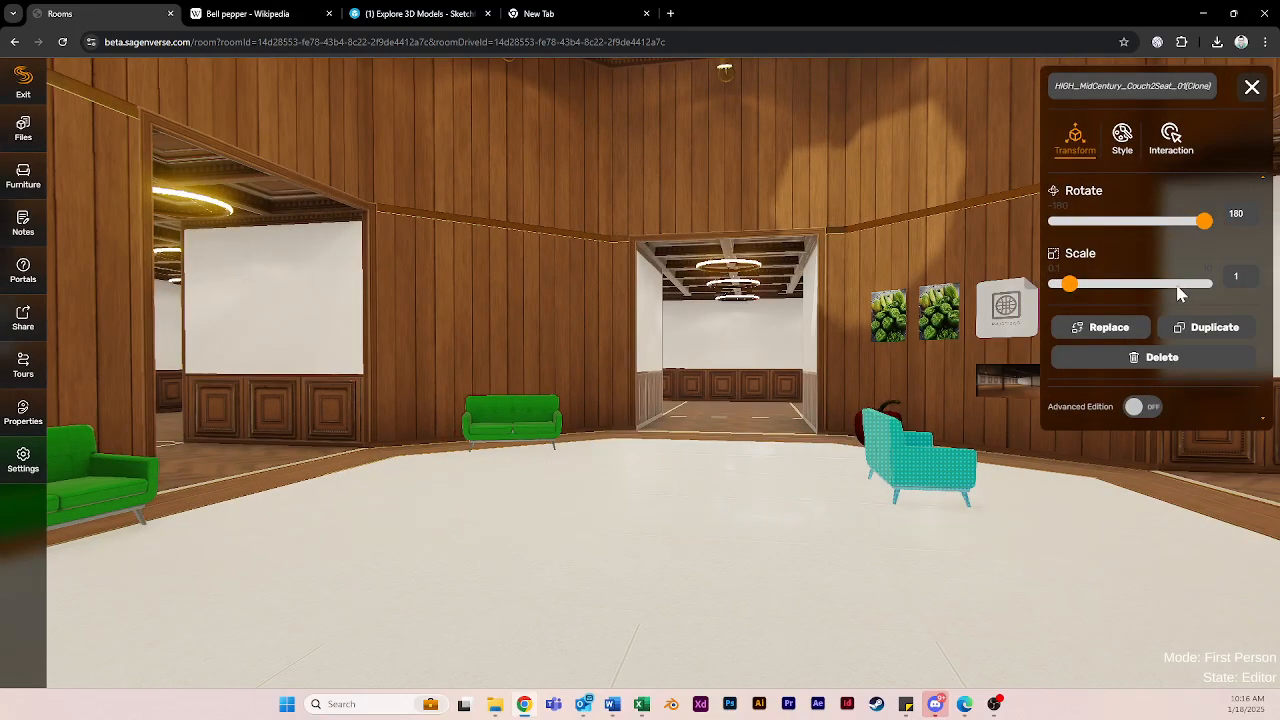
left_click_drag(1207, 230, 1110, 245)
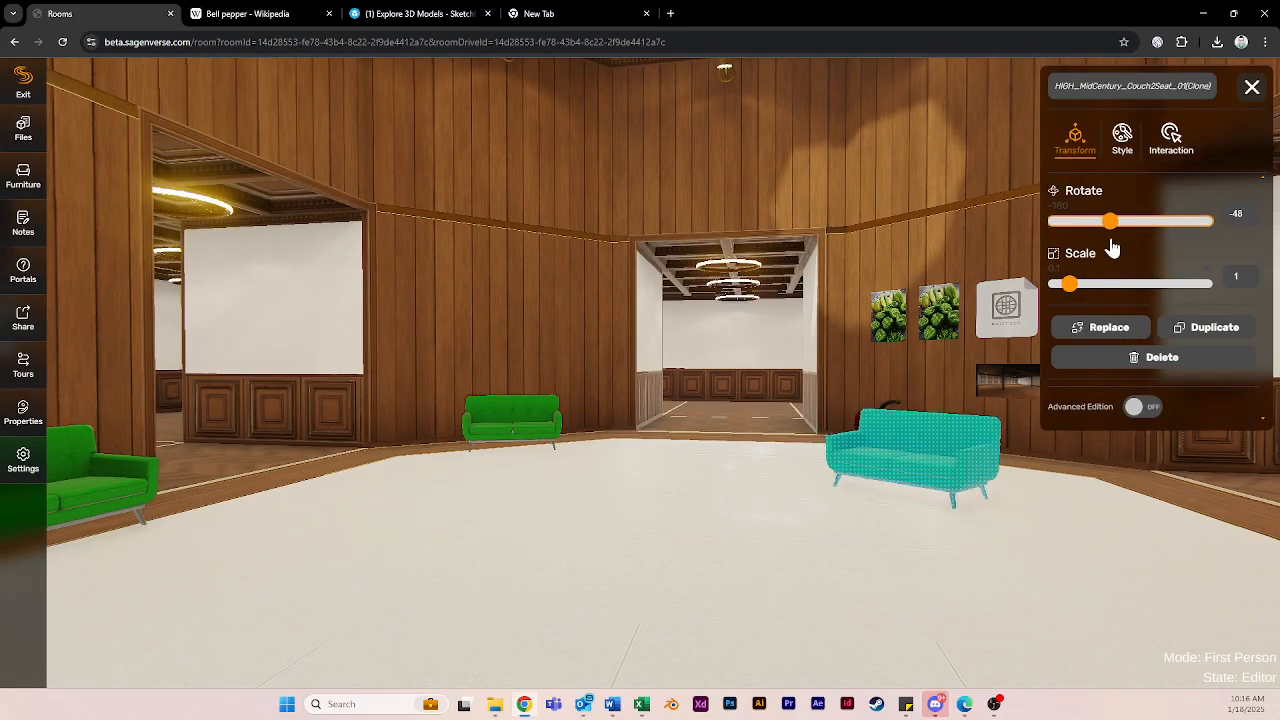
left_click(880, 513)
right_click_drag(880, 513, 760, 497)
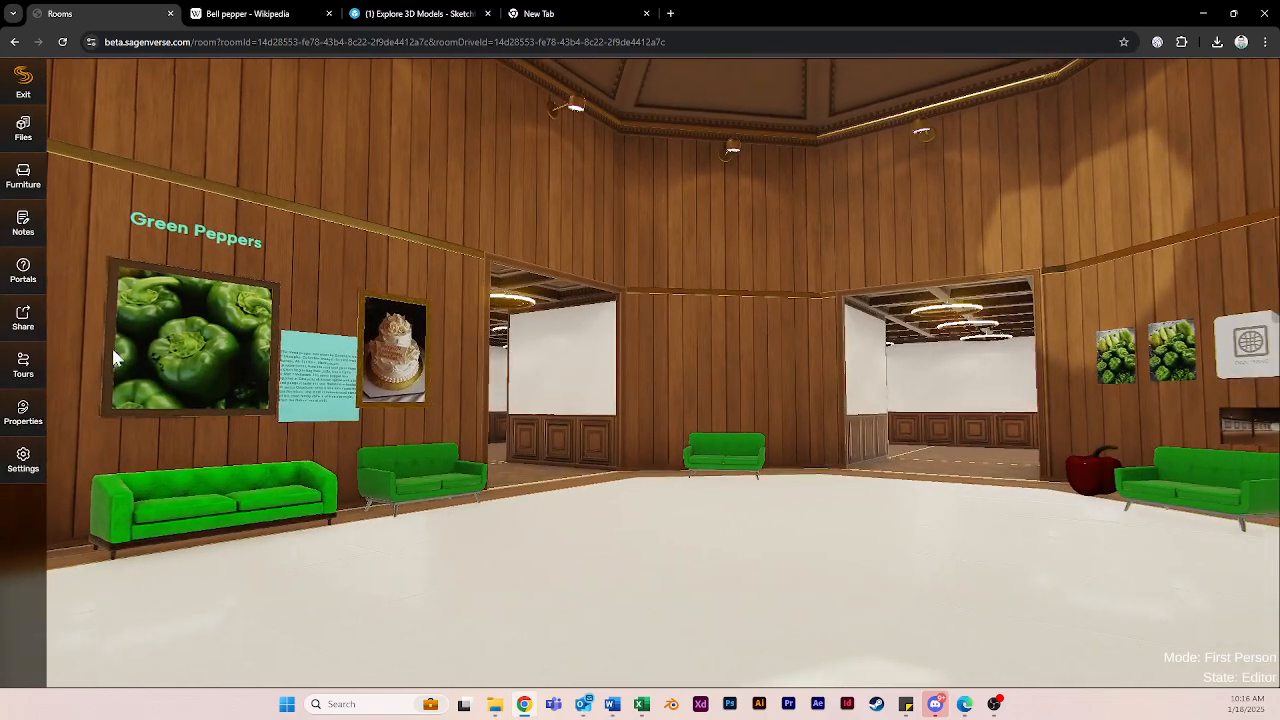
- Publish the room's most recent save as the live version
left_click(28, 318)
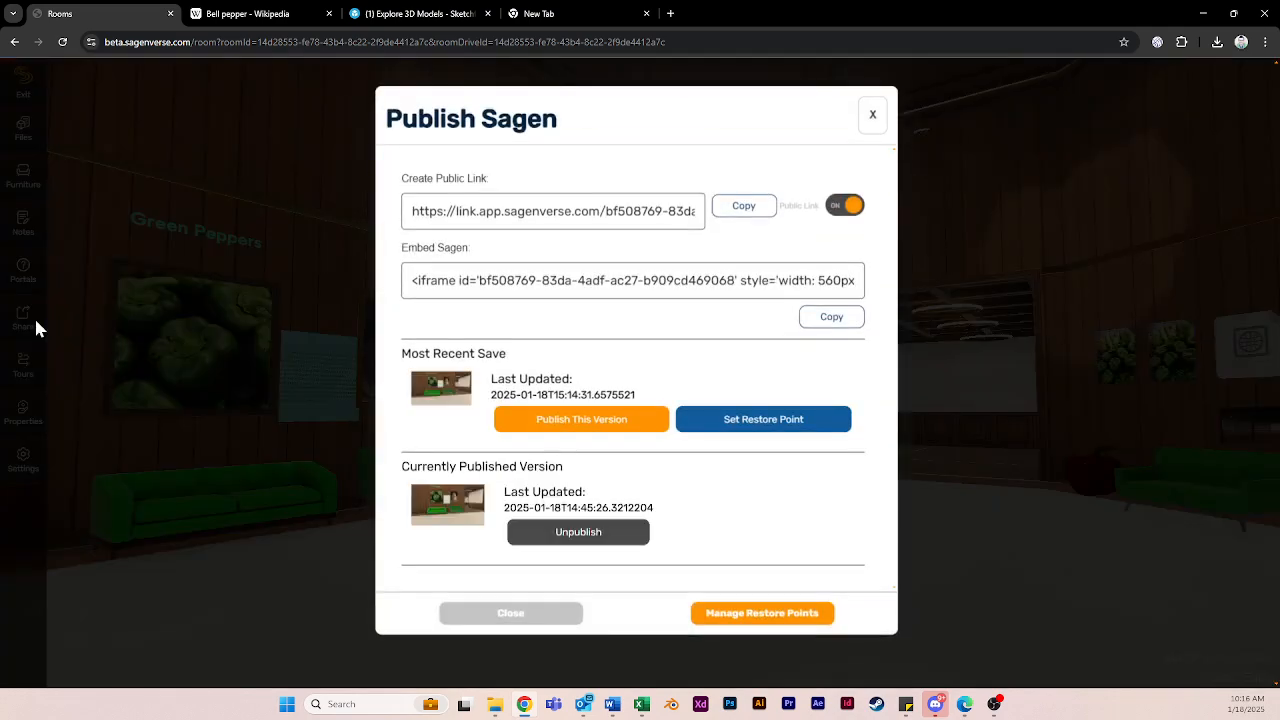
left_click(533, 424)
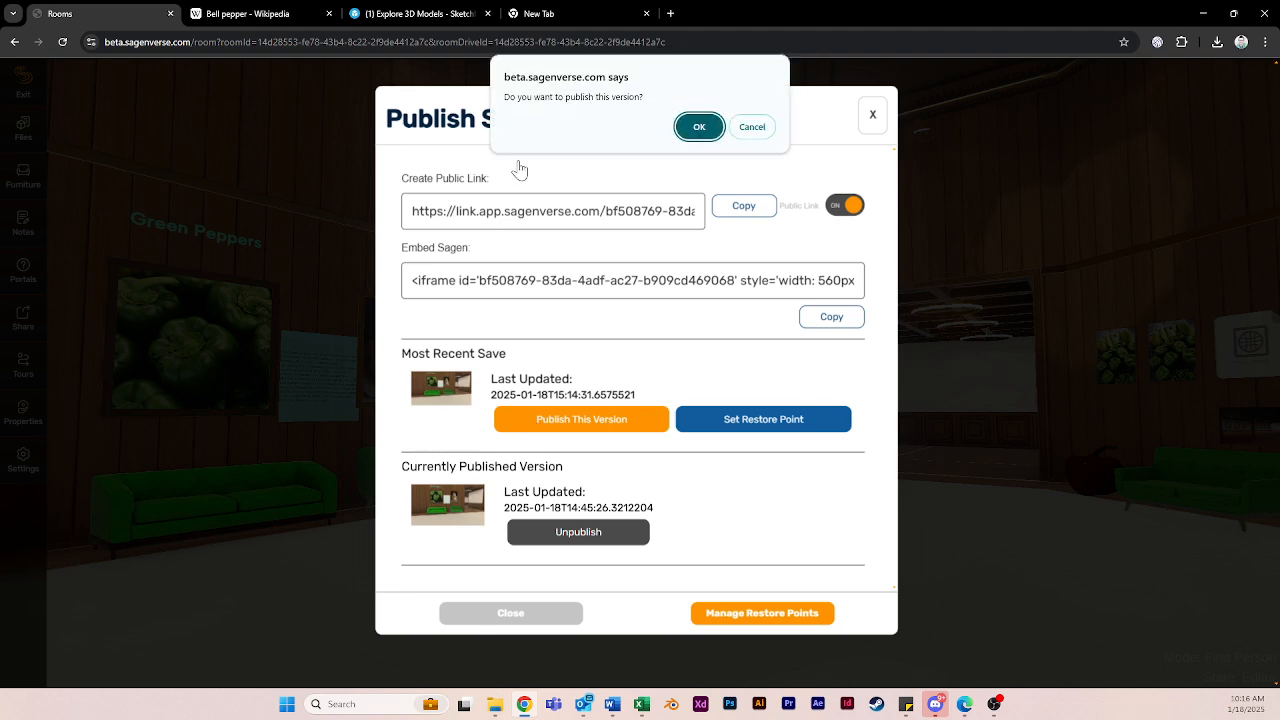
left_click(697, 127)
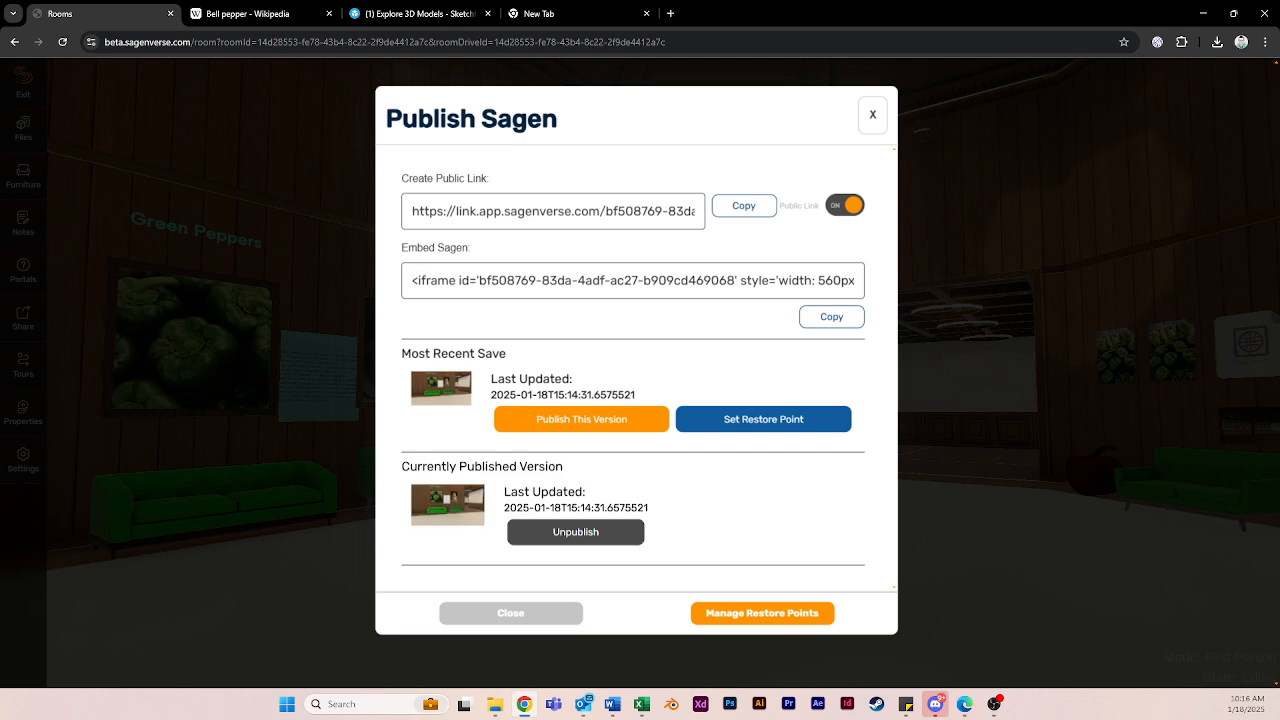
- Compare the update times of the most recent save and the currently published version, and close the publishing dialog
left_click_drag(490, 394, 641, 405)
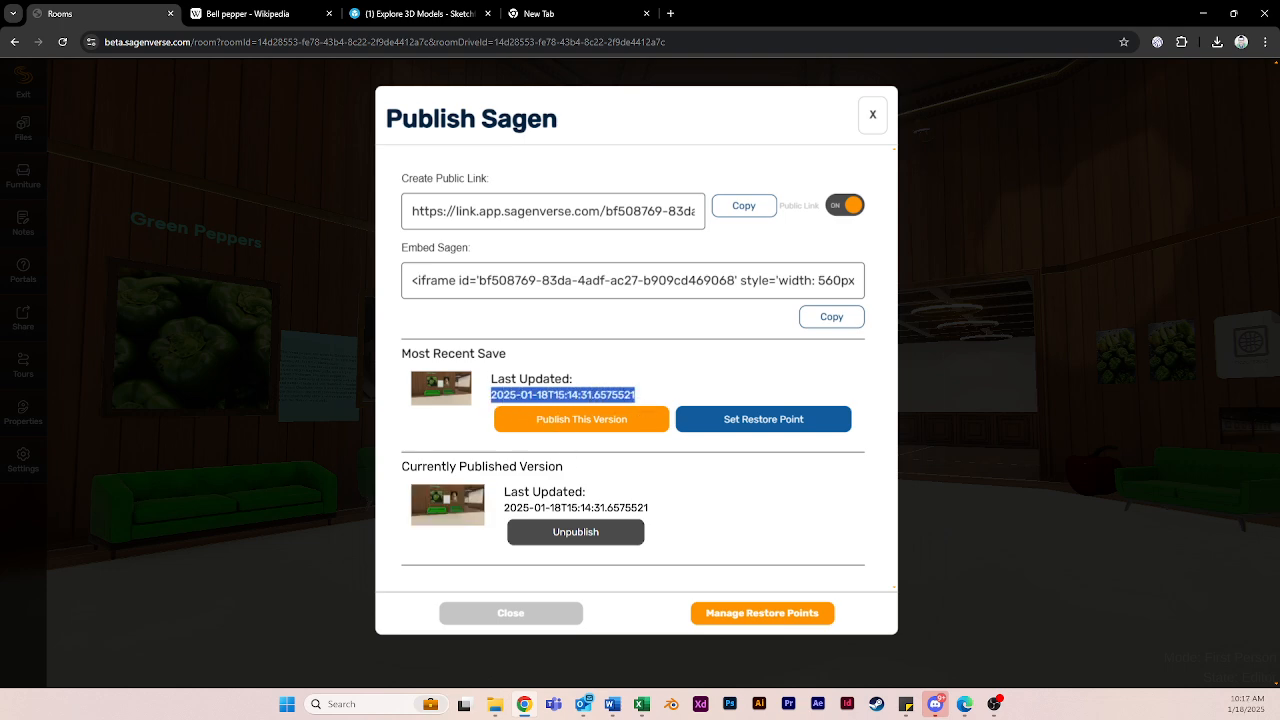
left_click_drag(403, 468, 560, 469)
left_click(500, 508)
left_click_drag(506, 508, 669, 514)
left_click(676, 506)
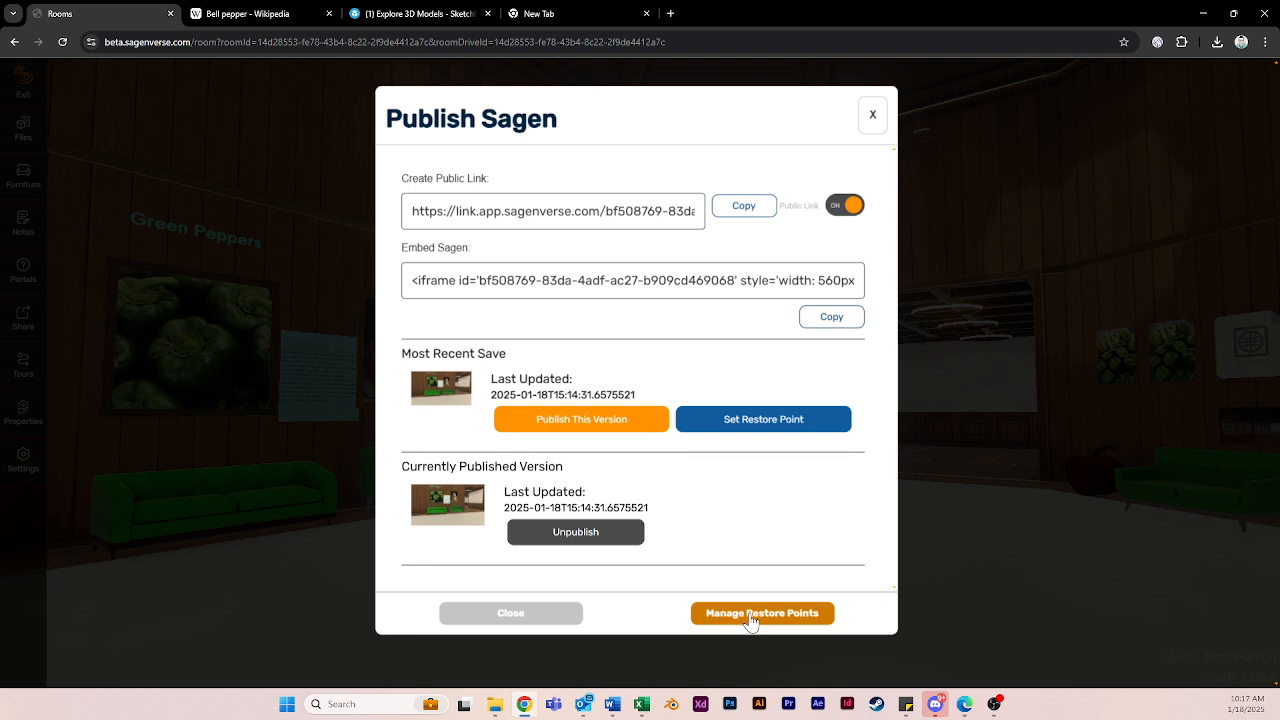
left_click_drag(401, 466, 574, 472)
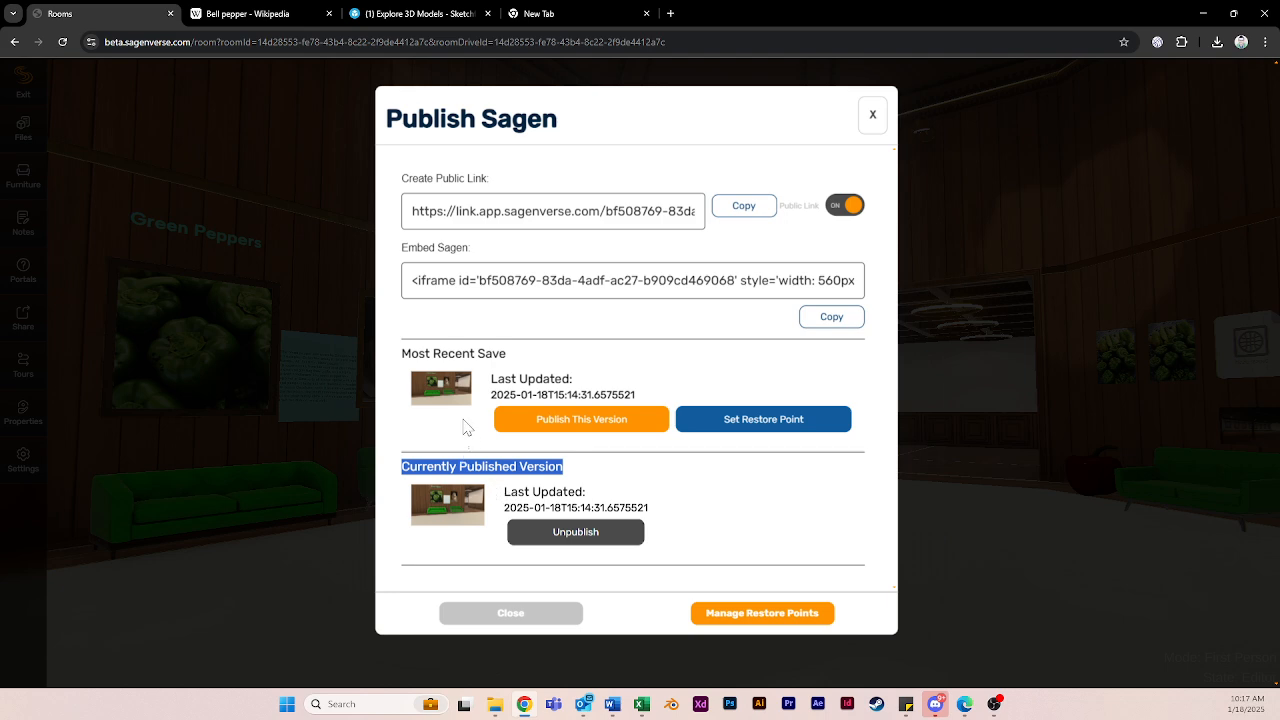
left_click(872, 118)
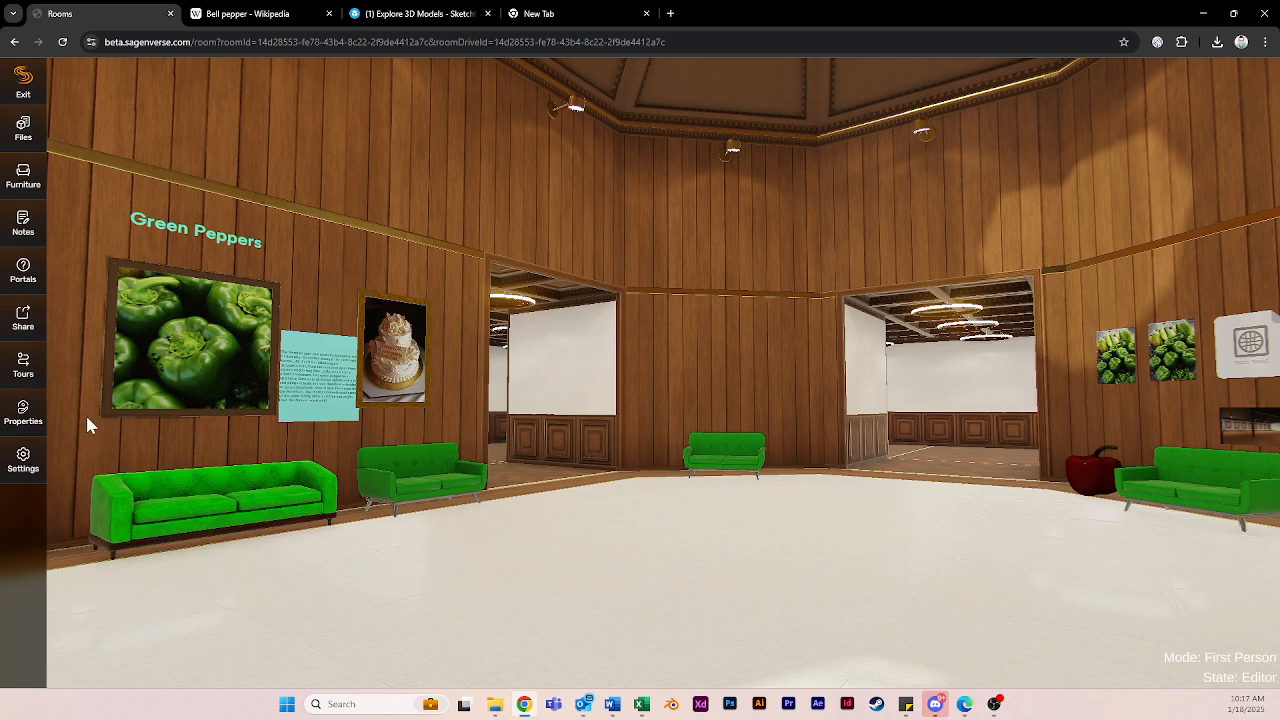
- Create a new room tour named "test tour" with the description "test tour"
left_click(28, 378)
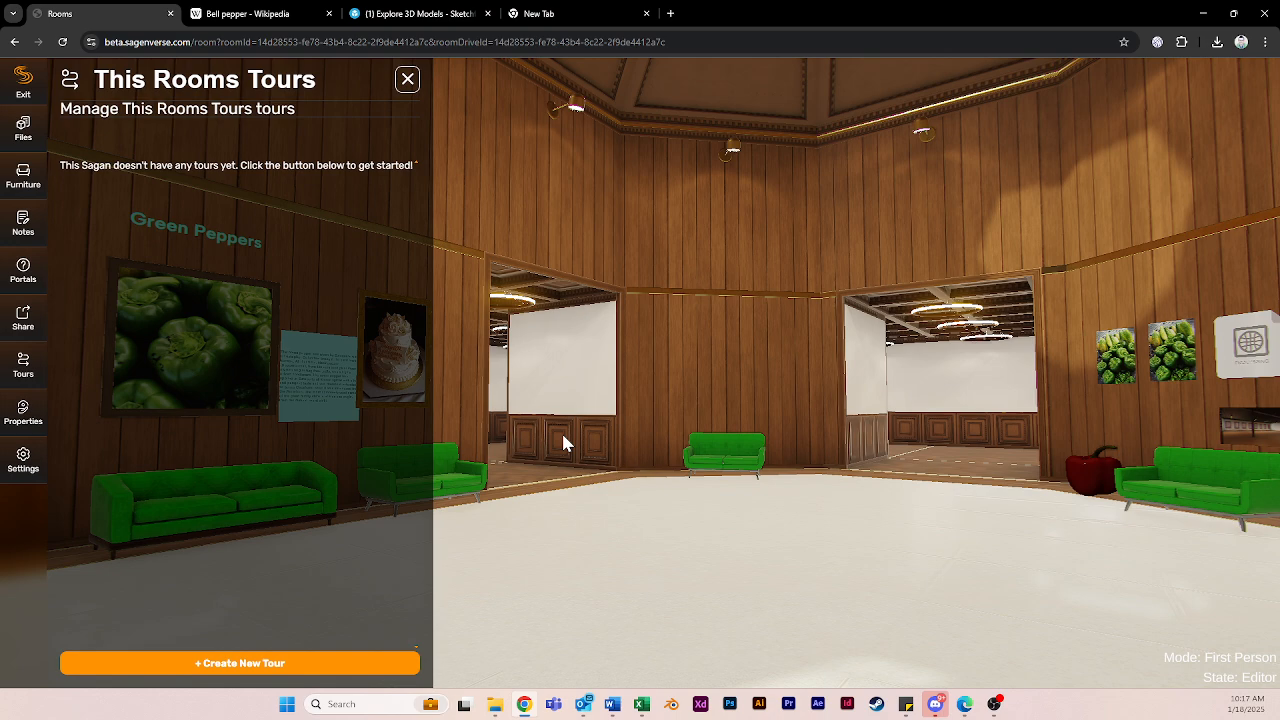
left_click(256, 664)
type("test tour")
key("Tab")
type("test tou")
left_click(746, 516)
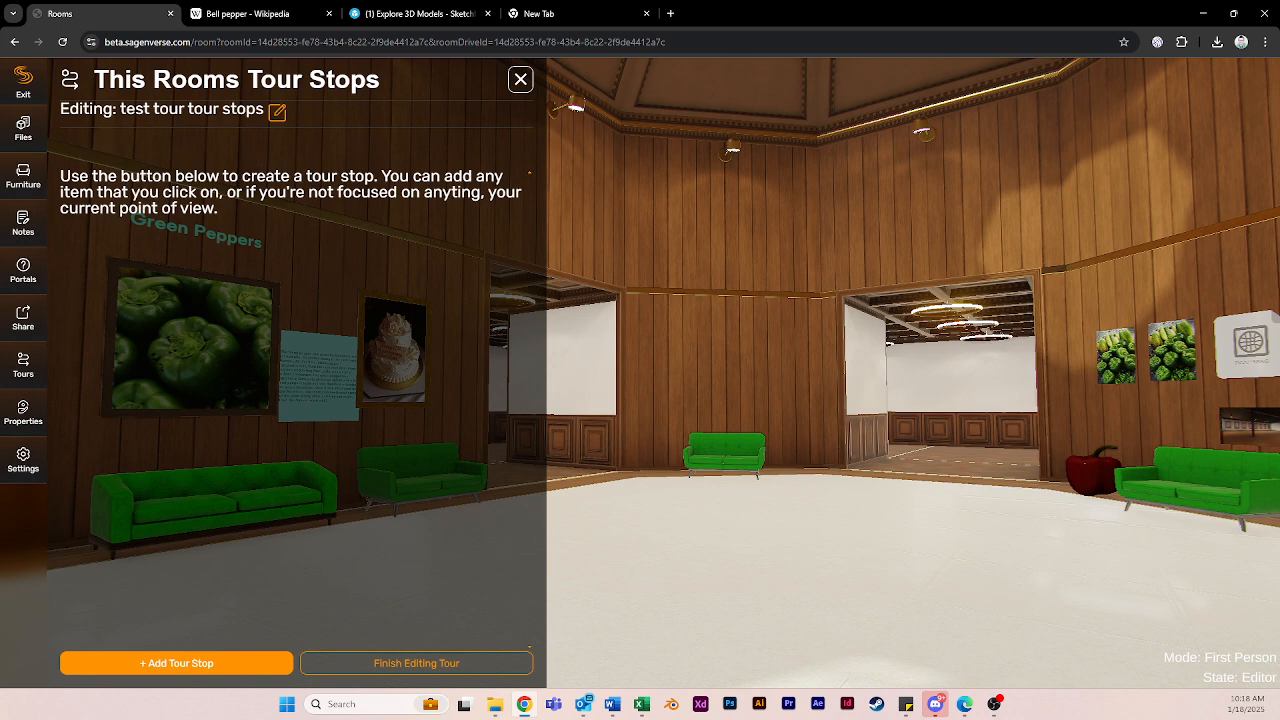
- Check the tour's name and description in its edit form and save them as they are
left_click(278, 113)
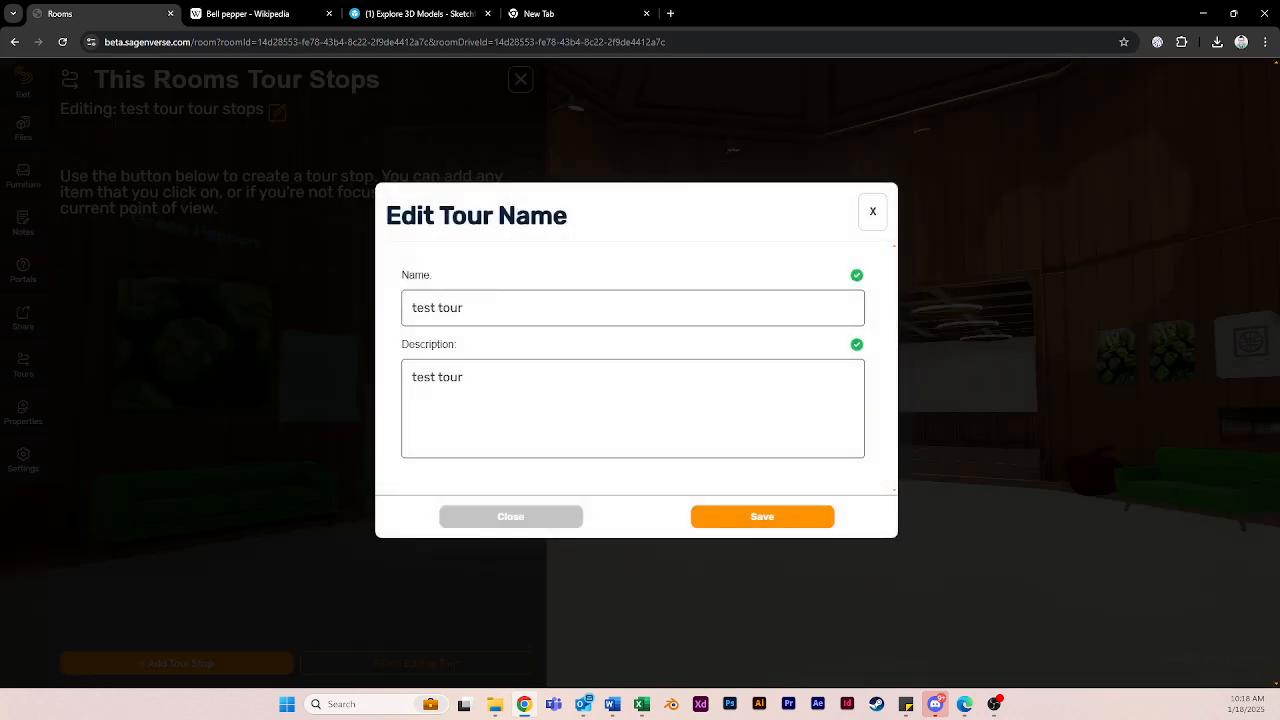
triple_click(437, 308)
left_click(757, 519)
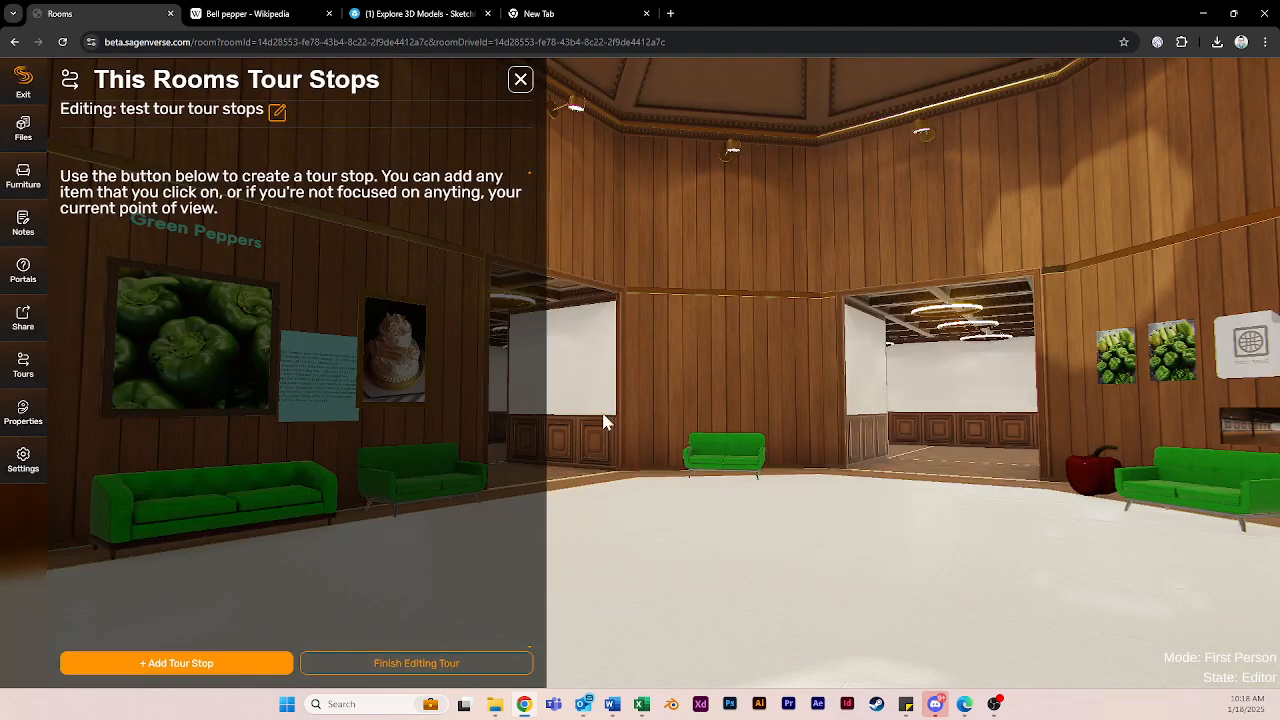
- Add a tour stop from a viewpoint facing the wall with the pepper images, red bell pepper and green sofa
left_click_drag(681, 388, 665, 449)
left_click(699, 478)
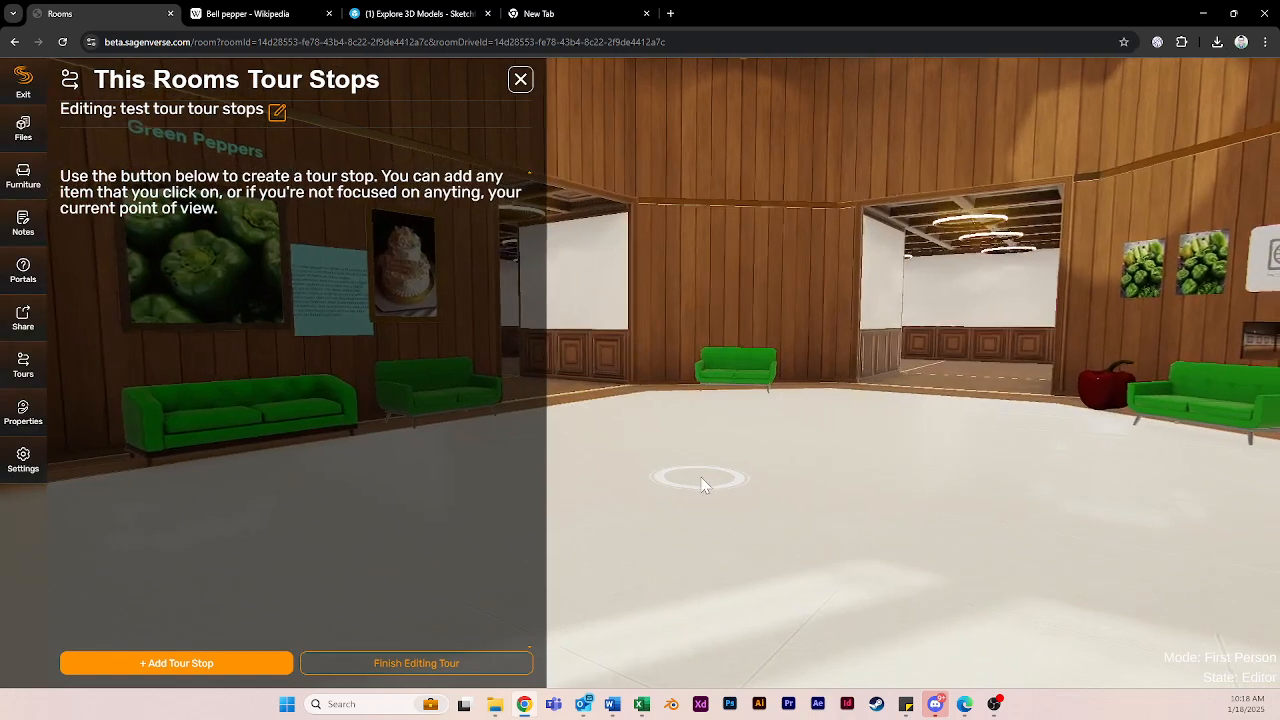
left_click_drag(798, 478, 957, 509)
left_click(855, 511)
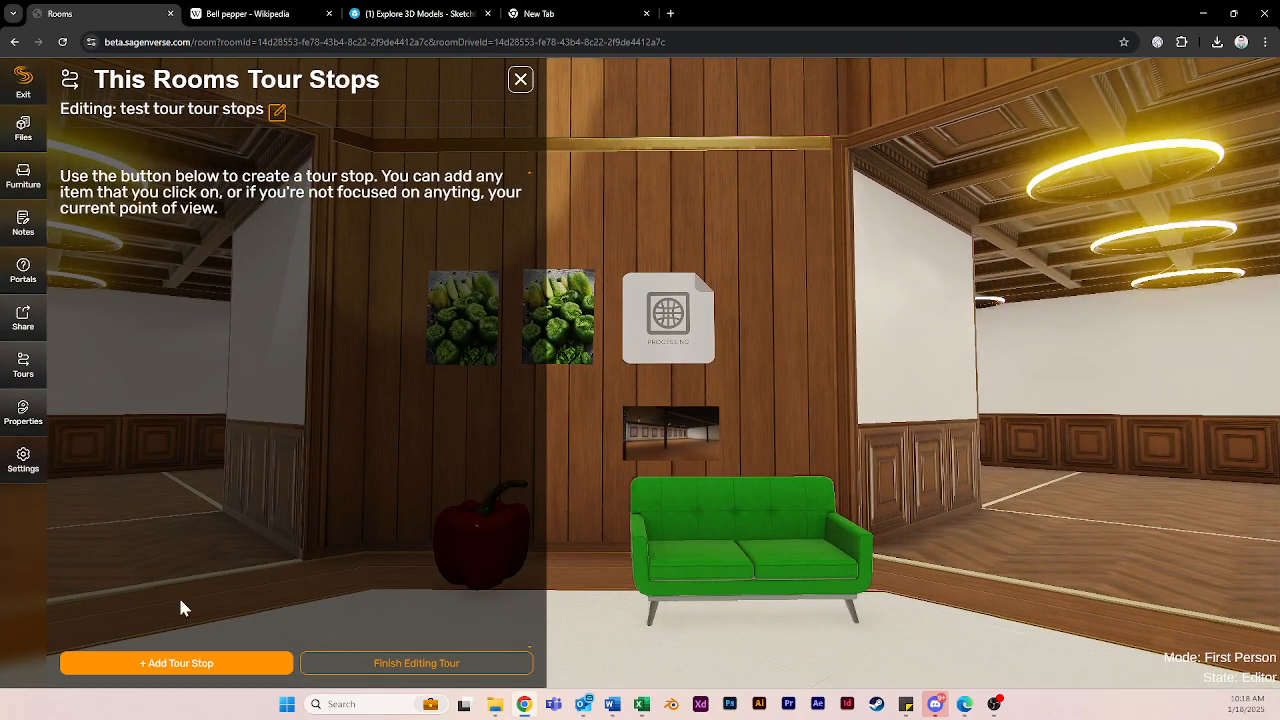
left_click(129, 663)
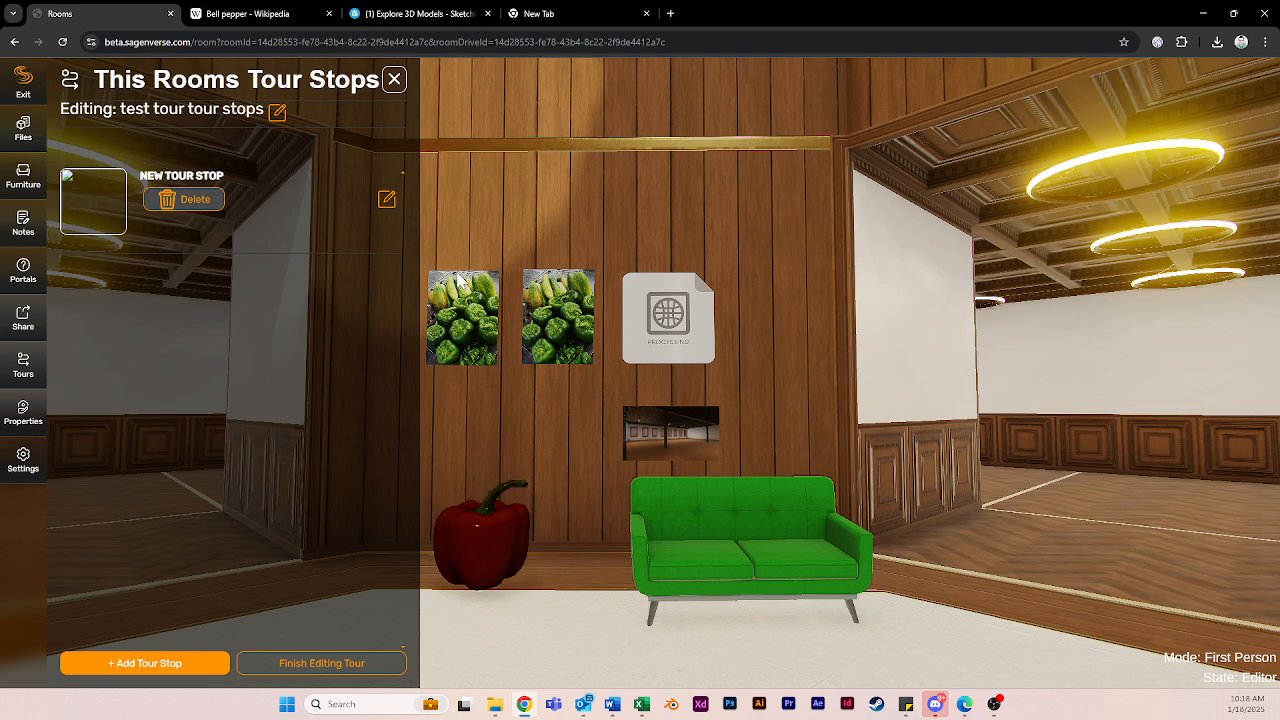
- Name the tour stop "Stop 1" and describe it as "A collection of images and a couch"
left_click(387, 200)
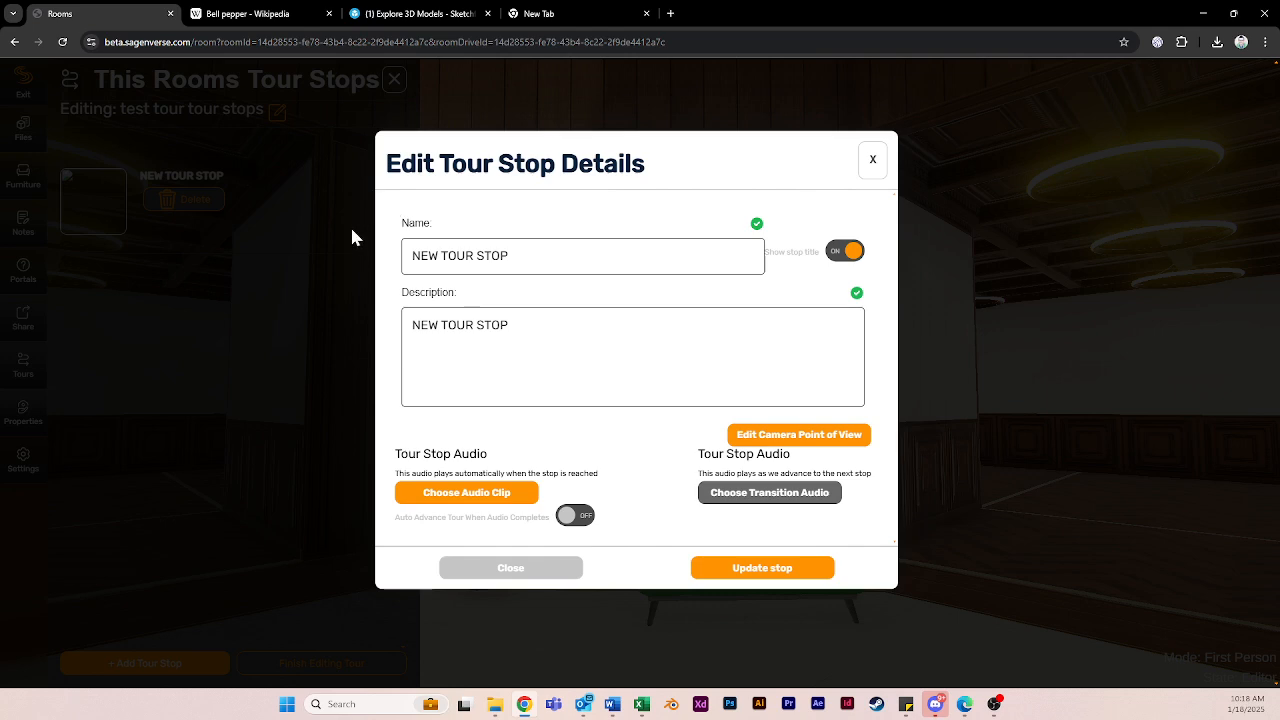
left_click_drag(510, 256, 410, 256)
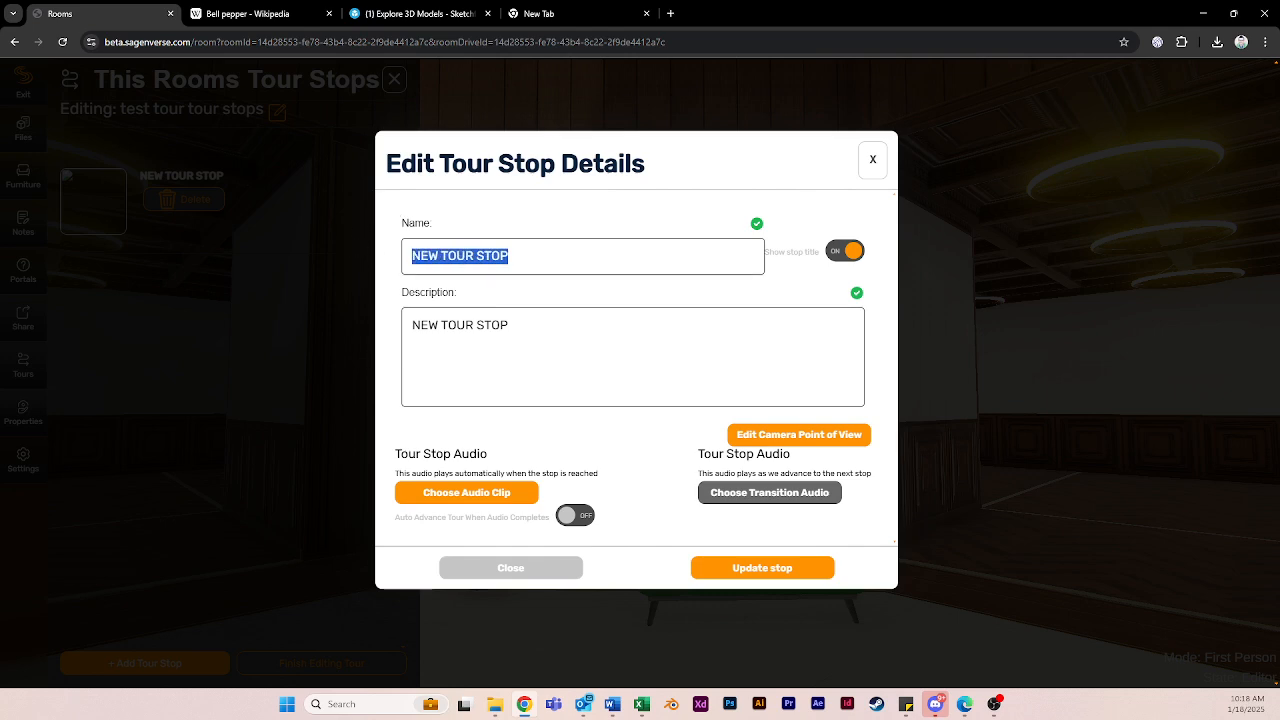
type("Stop 1")
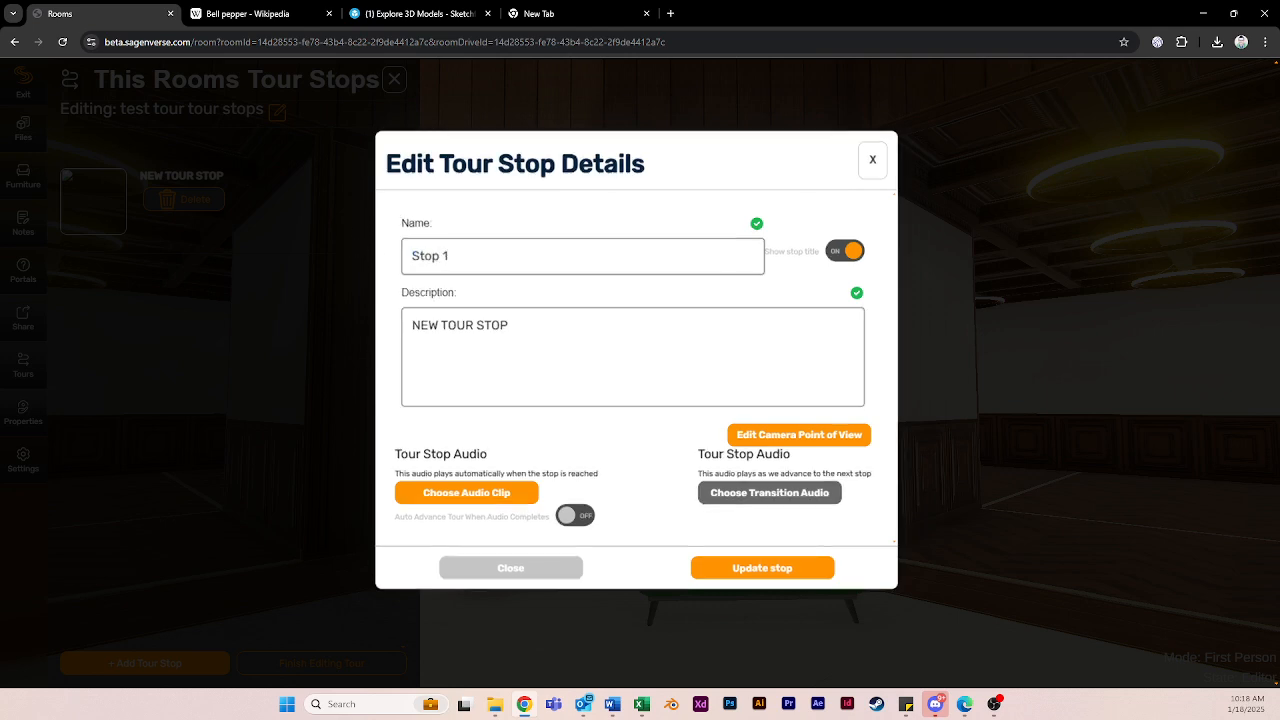
left_click_drag(510, 325, 410, 325)
type("A collection of ima")
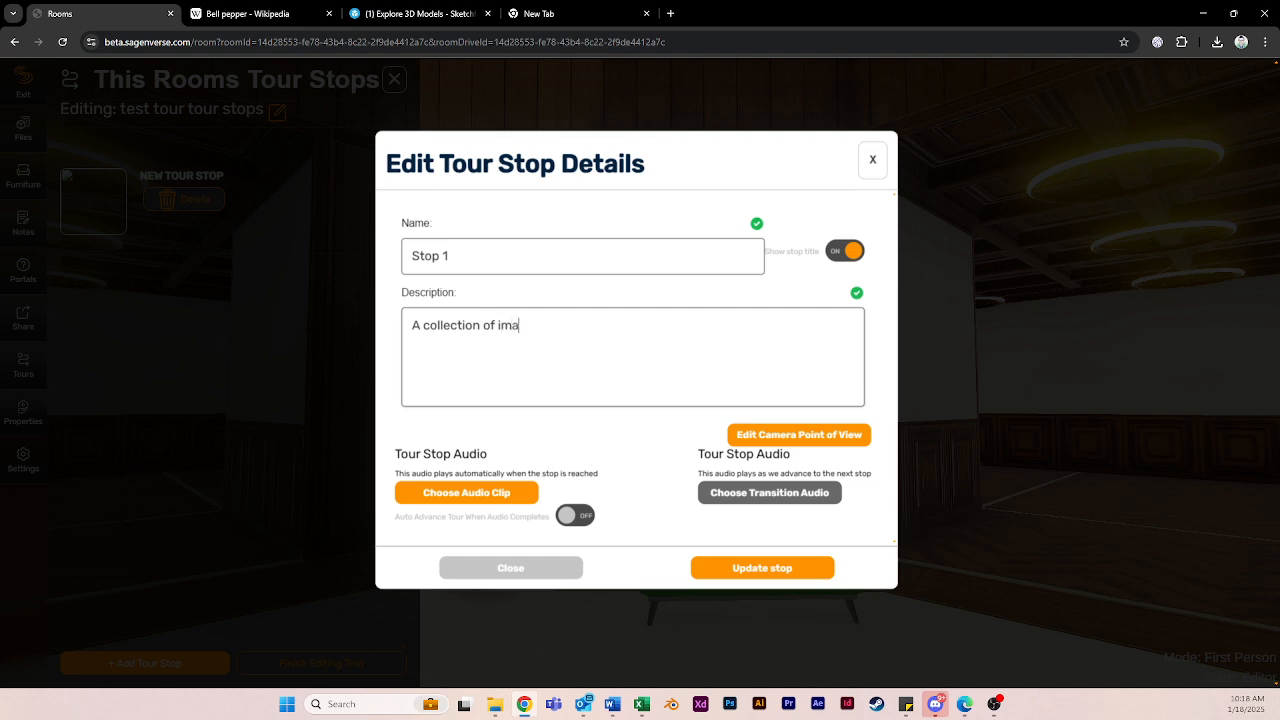
type("ges and a counch")
- Try switching the stop title off and on and adjusting the stop's camera point of view, cancelling the camera change
left_click(848, 256)
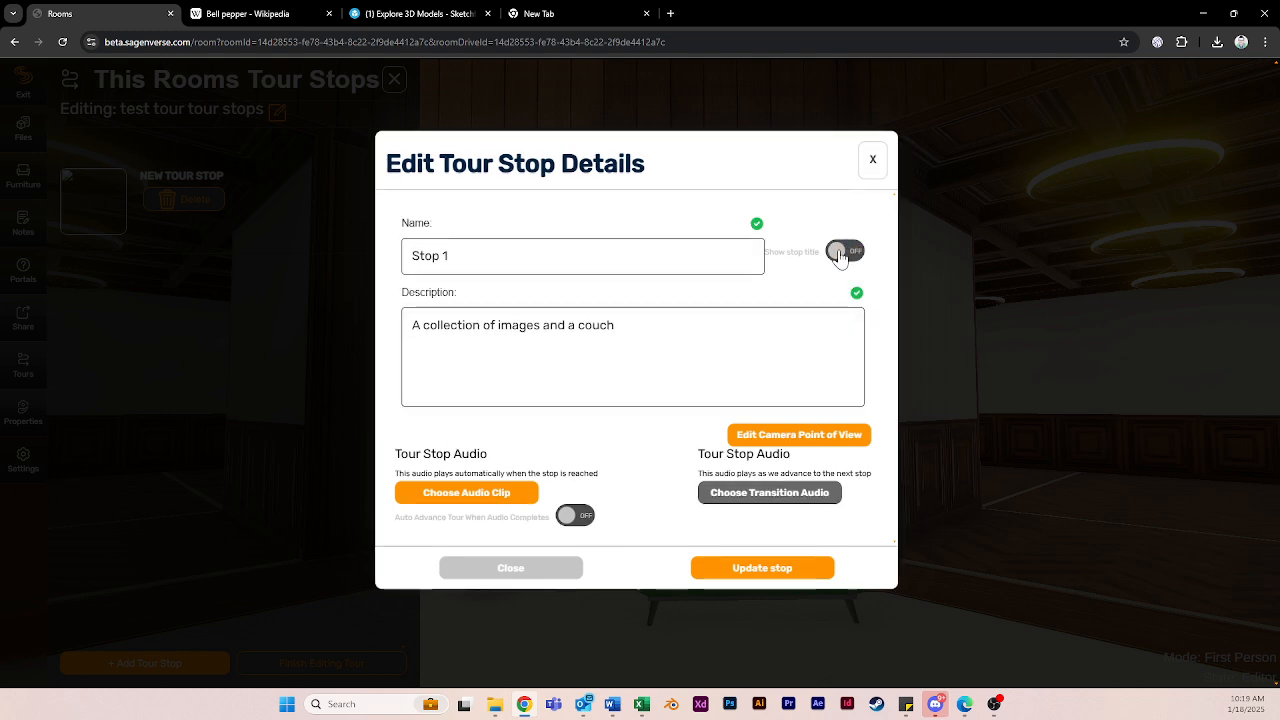
left_click(843, 253)
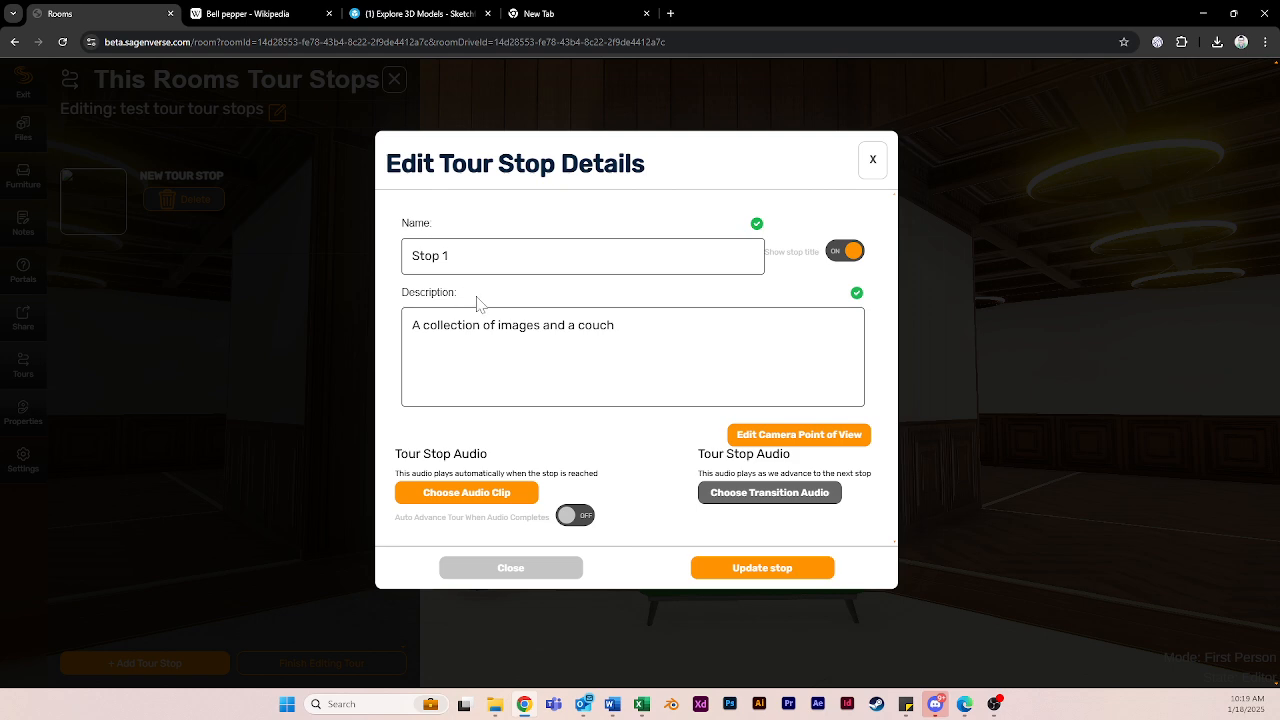
left_click(756, 438)
mouse_move(738, 332)
left_mouse_down()
mouse_move(736, 356)
mouse_move(722, 345)
mouse_move(751, 339)
left_mouse_up()
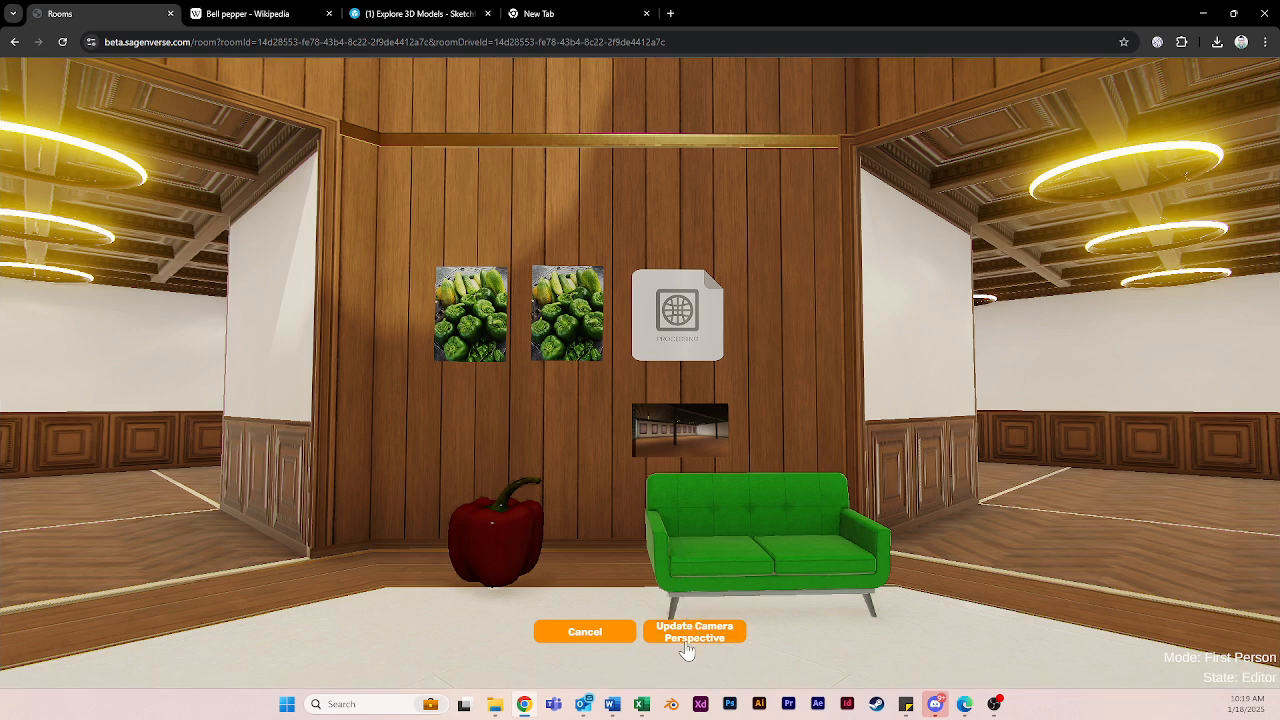
left_click(585, 632)
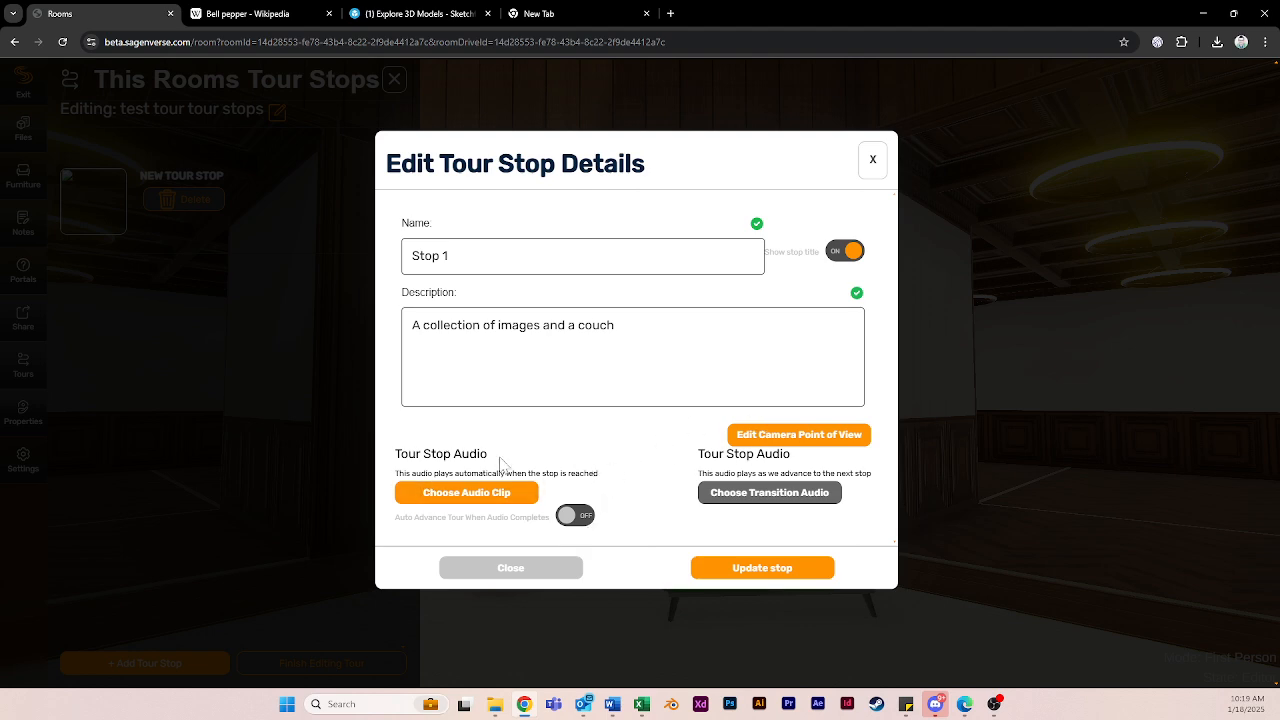
- Upload 03.mp3 from the Downloads folder through the audio clip picker for Stop 1
left_click(405, 492)
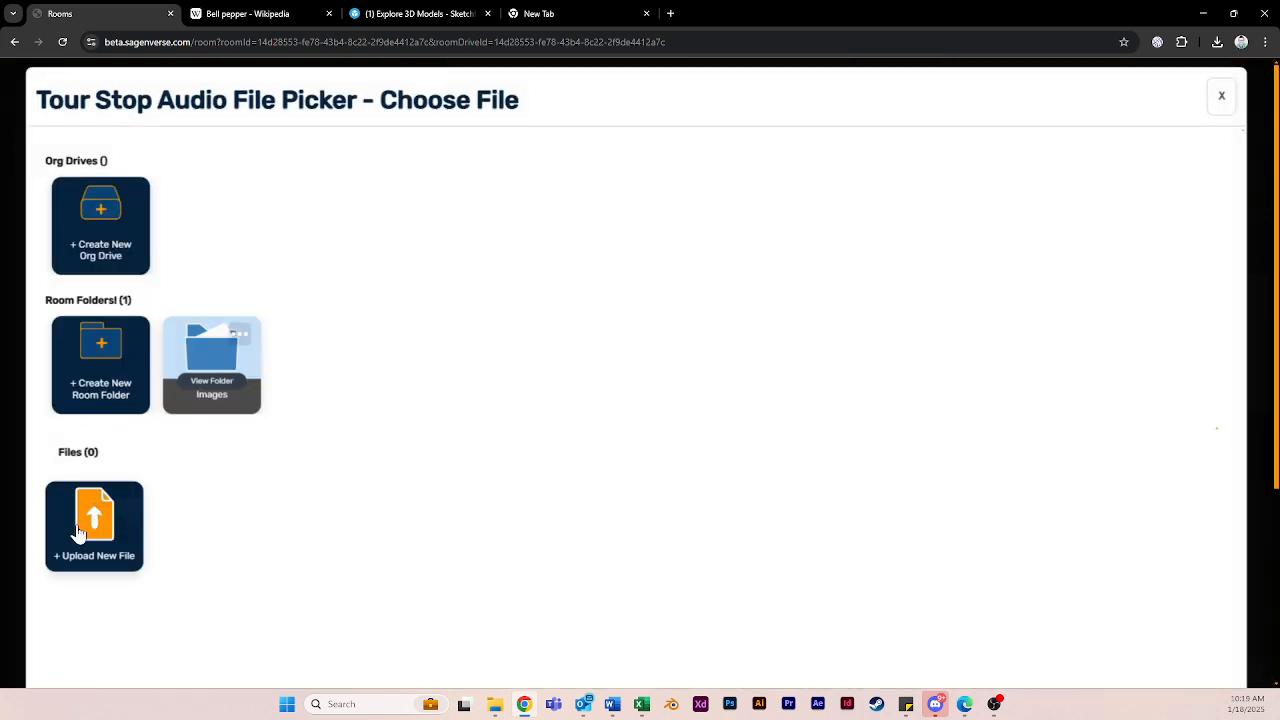
left_click(89, 545)
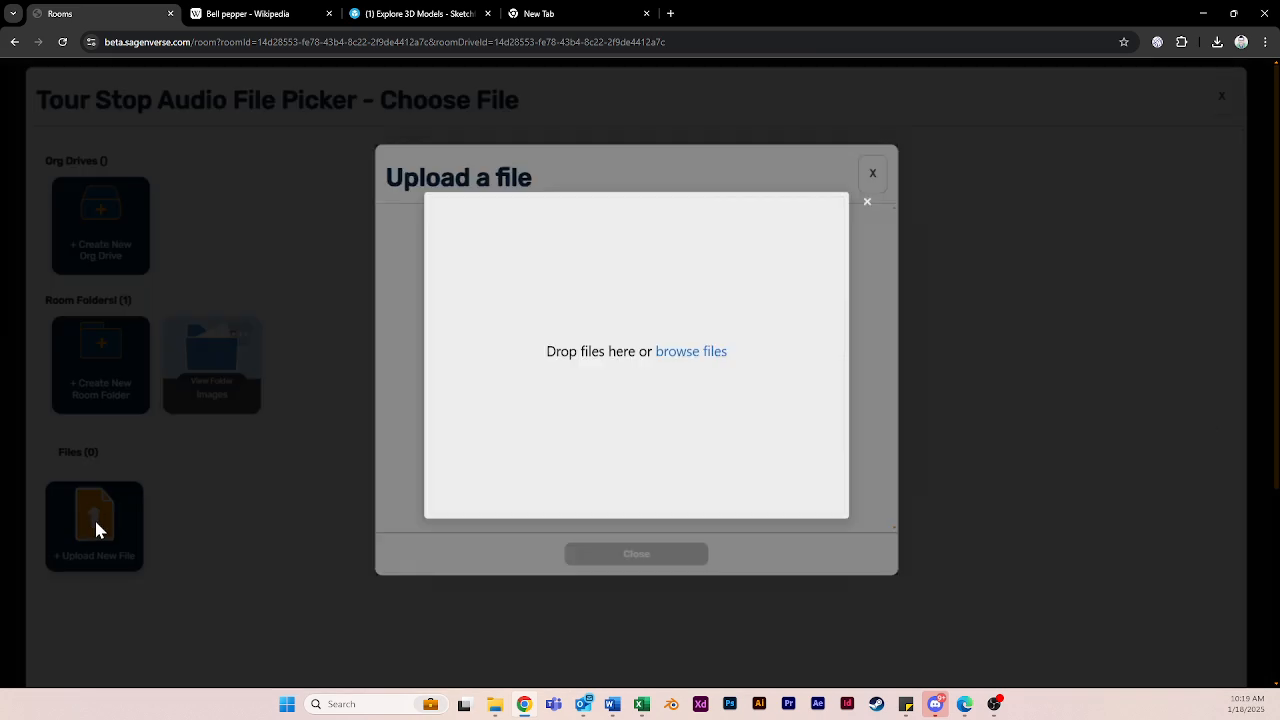
left_click(717, 366)
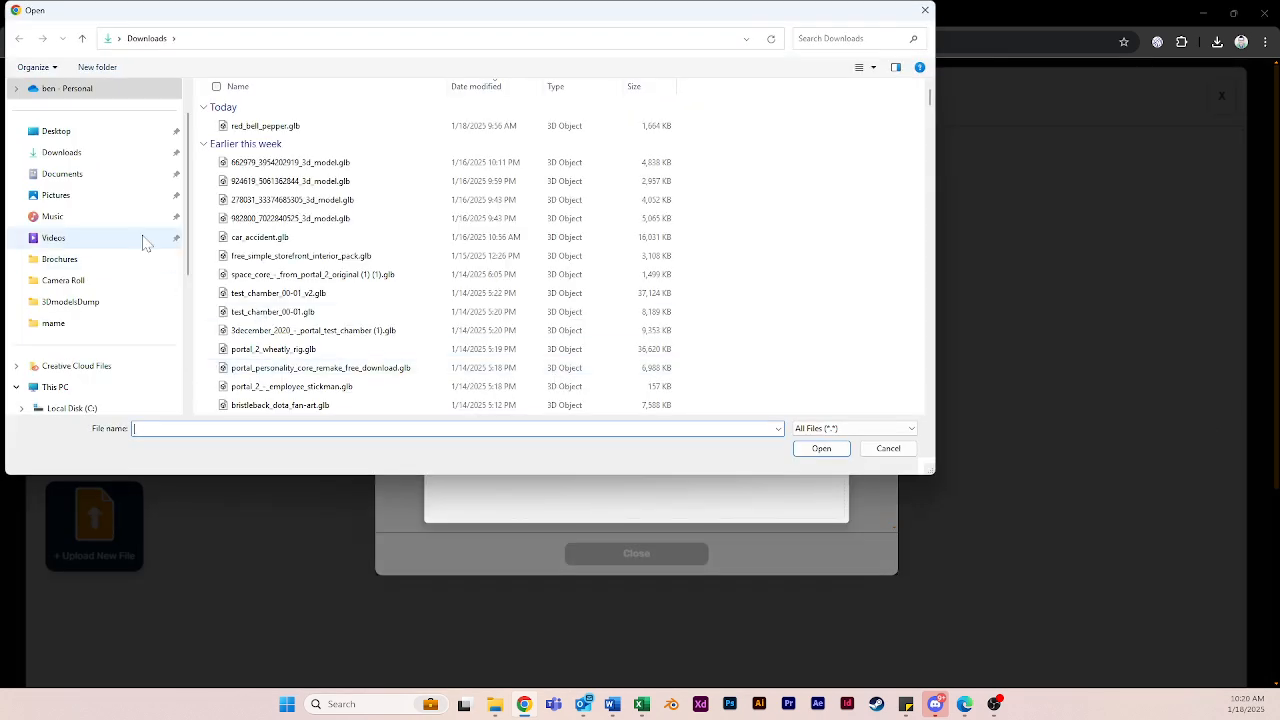
scroll(370, 312, "down", 15)
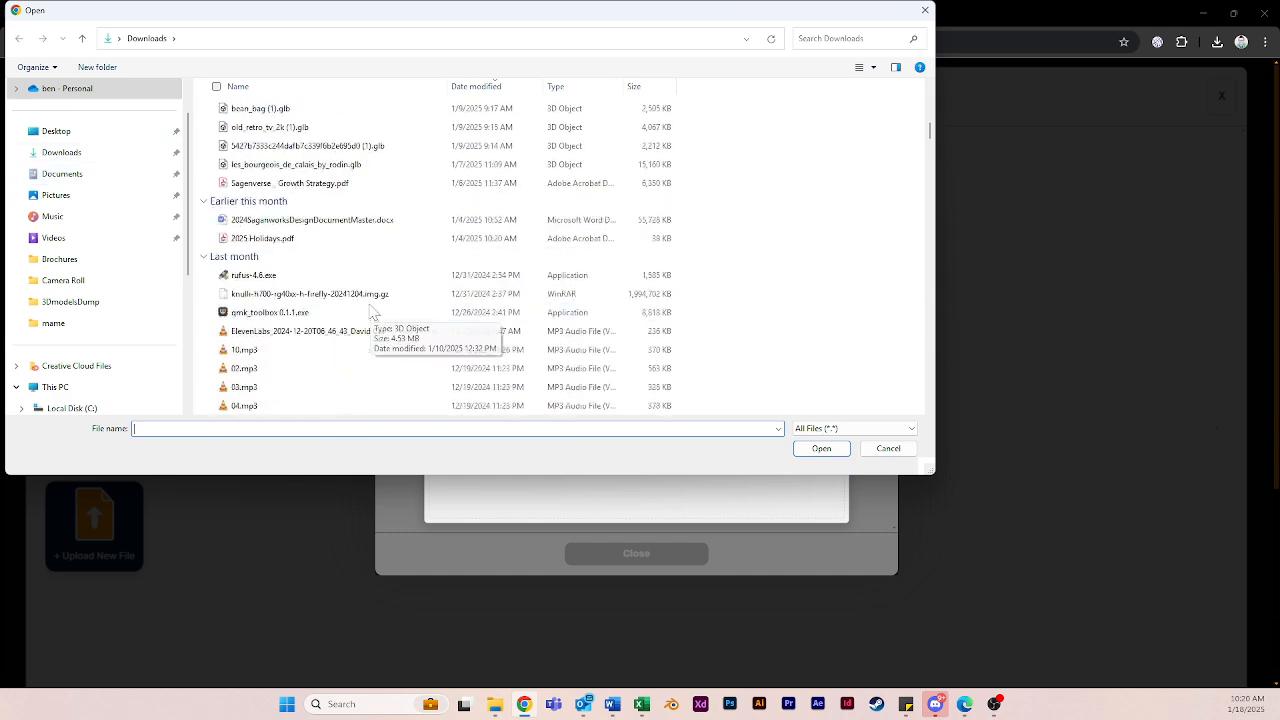
scroll(370, 312, "up", 3)
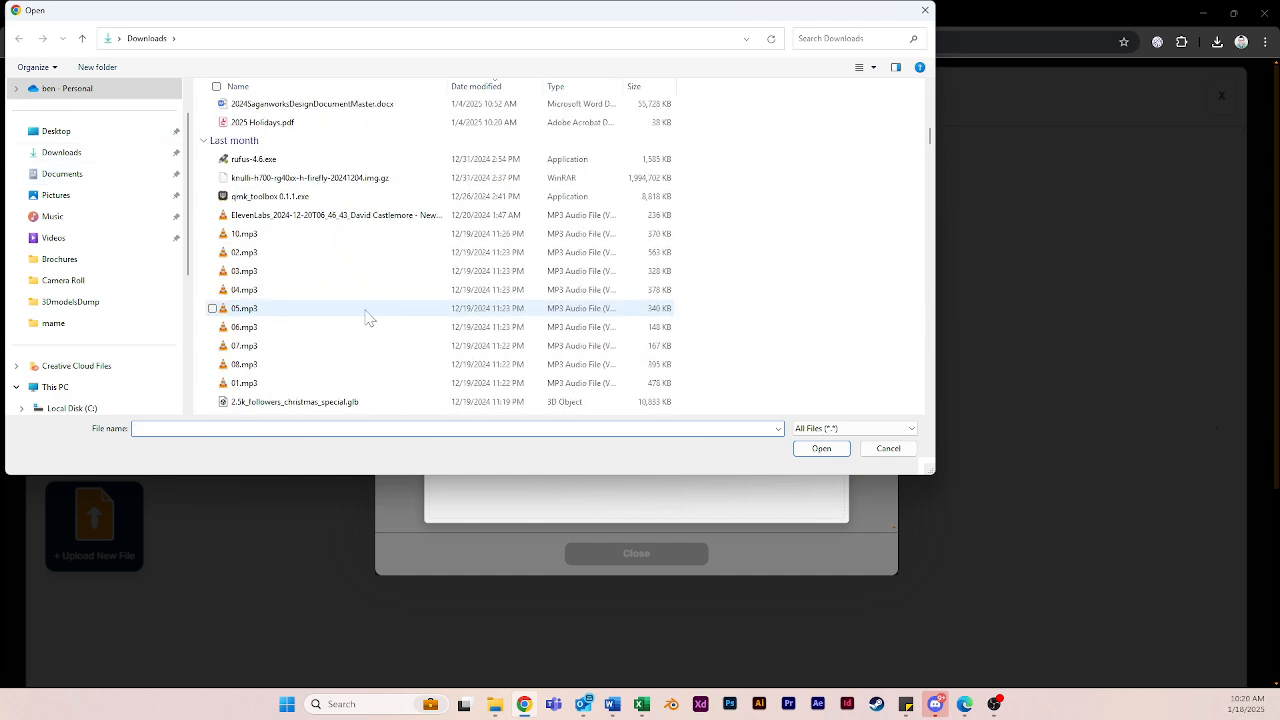
left_click(267, 279)
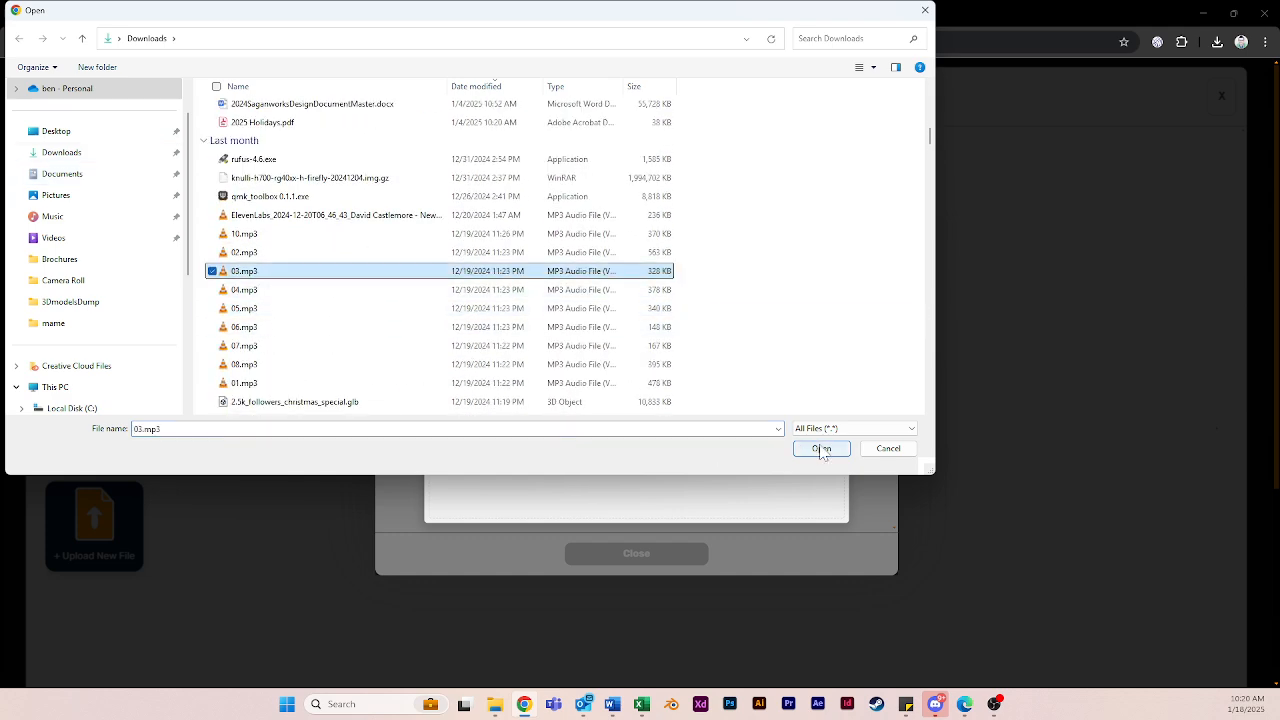
left_click(816, 447)
left_click(468, 503)
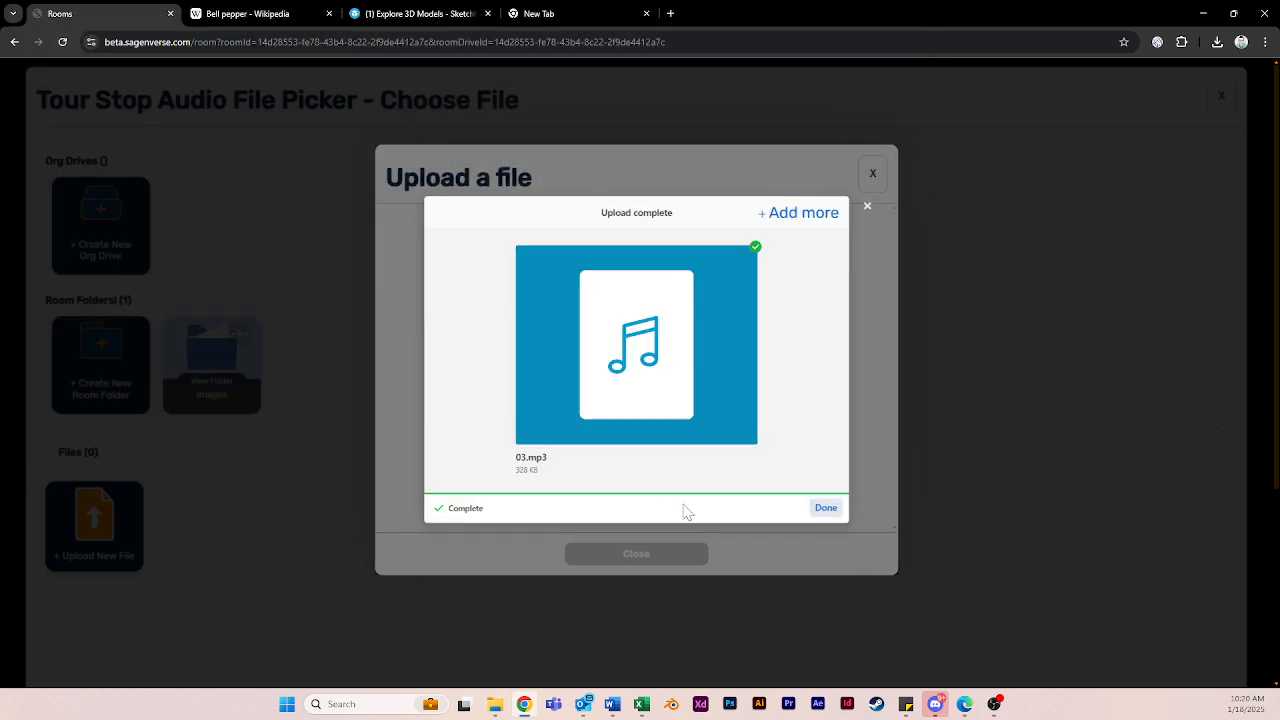
left_click(829, 511)
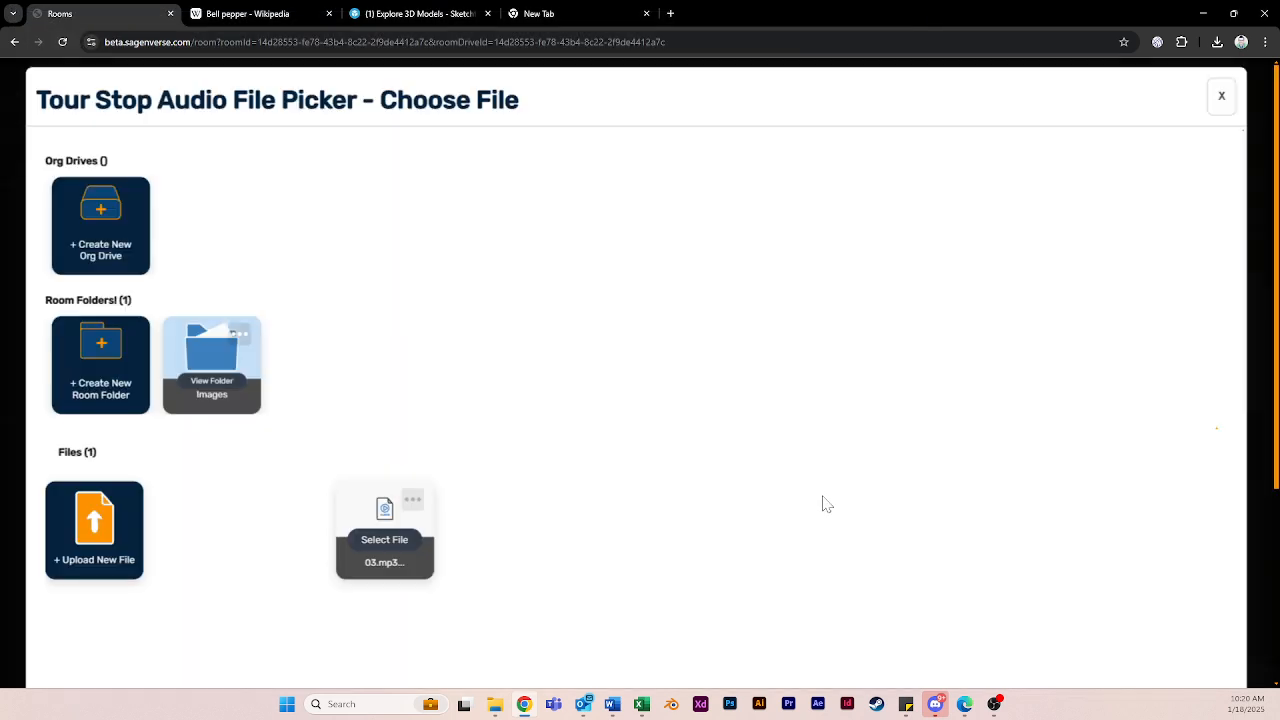
- Choose 03.mp3 as Stop 1's audio and try switching automatic tour advance on and off
left_click(404, 540)
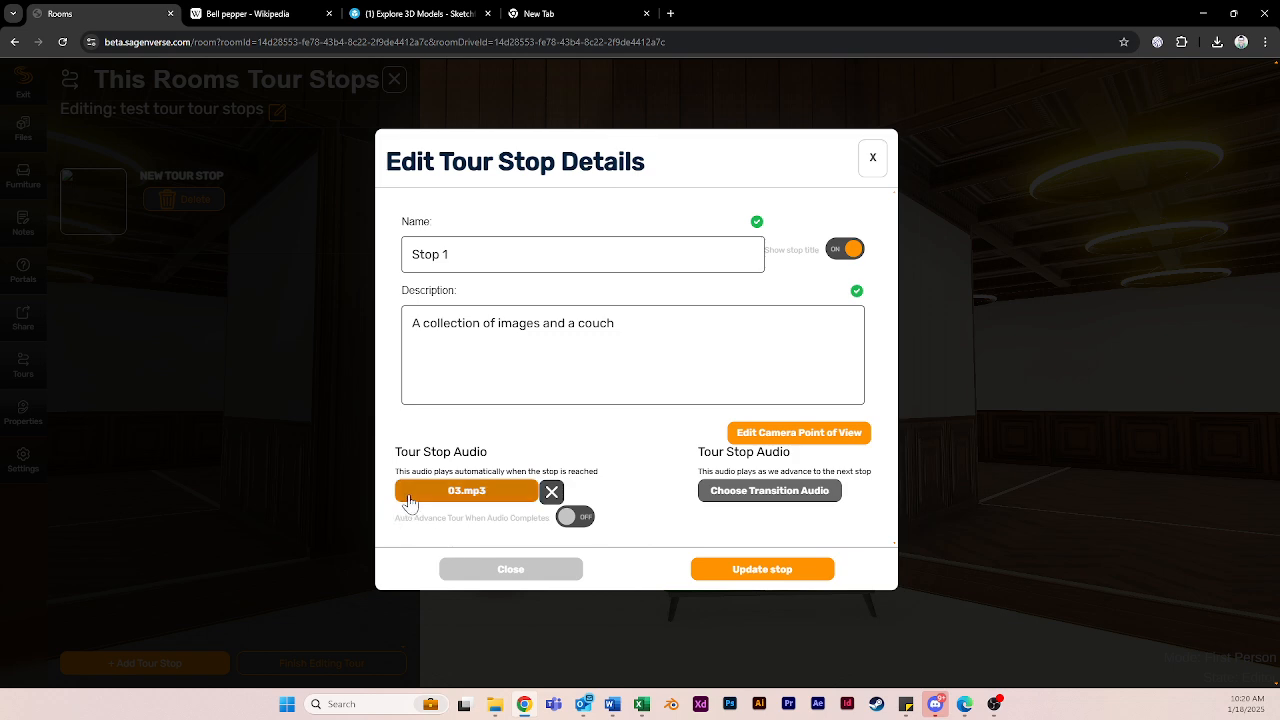
left_click(566, 518)
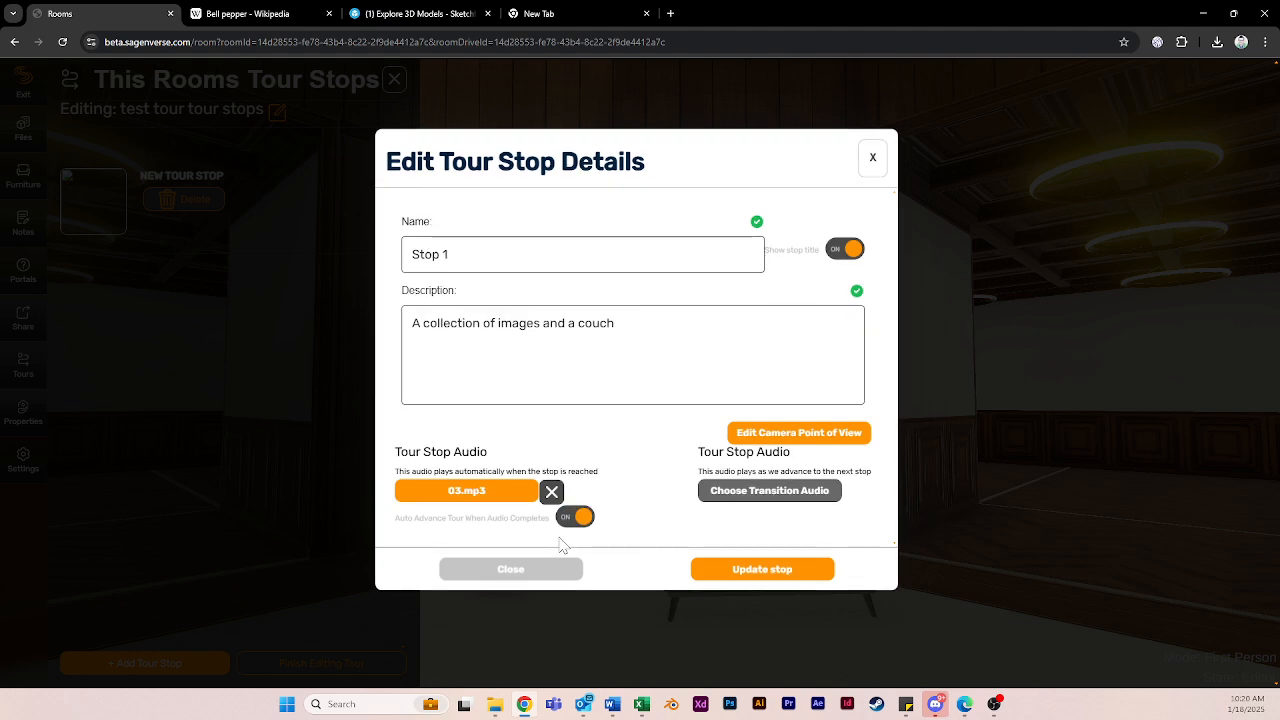
left_click(582, 518)
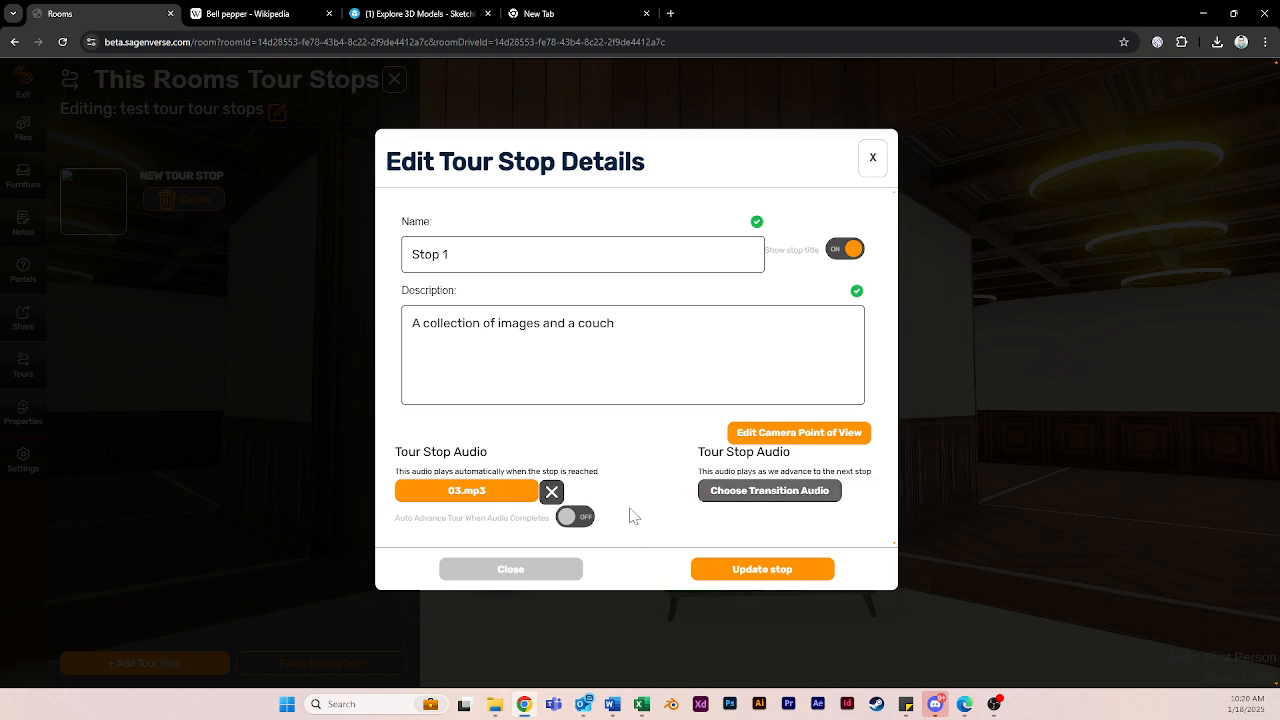
left_click(568, 519)
- Remove the audio clip from Stop 1, leave automatic tour advance off, and save the stop
left_click(551, 491)
left_click(568, 520)
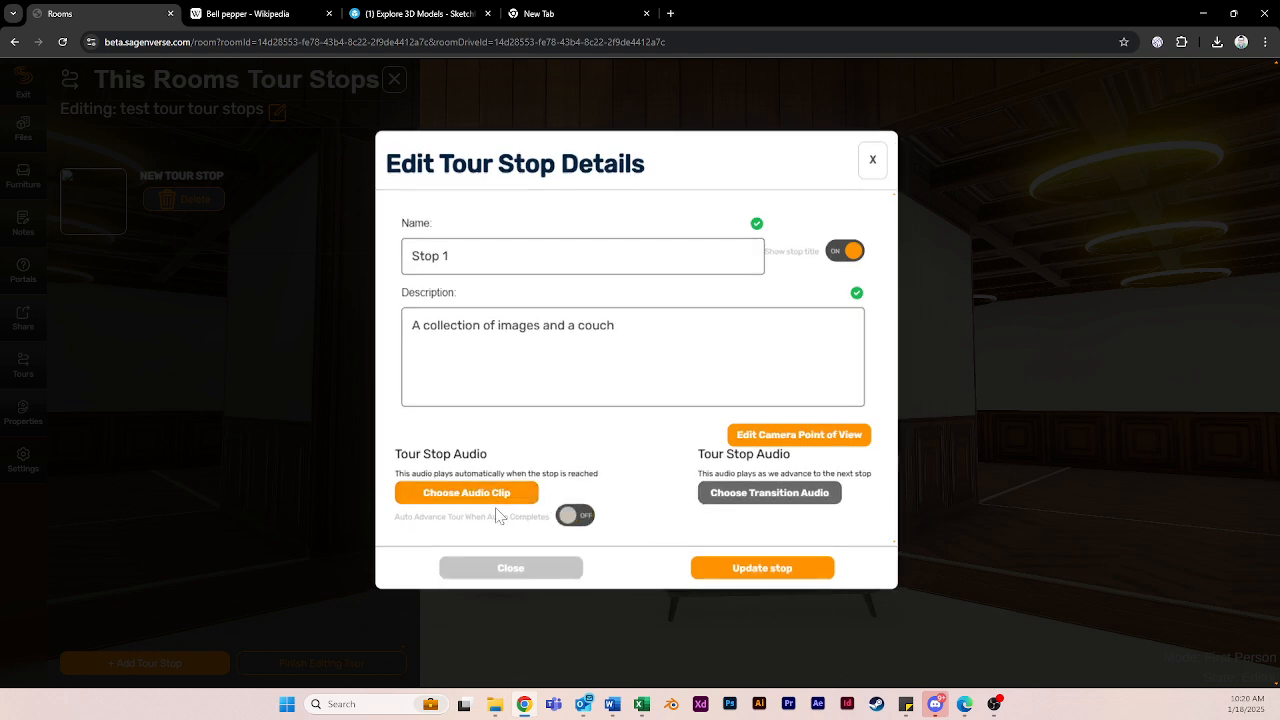
left_click(748, 570)
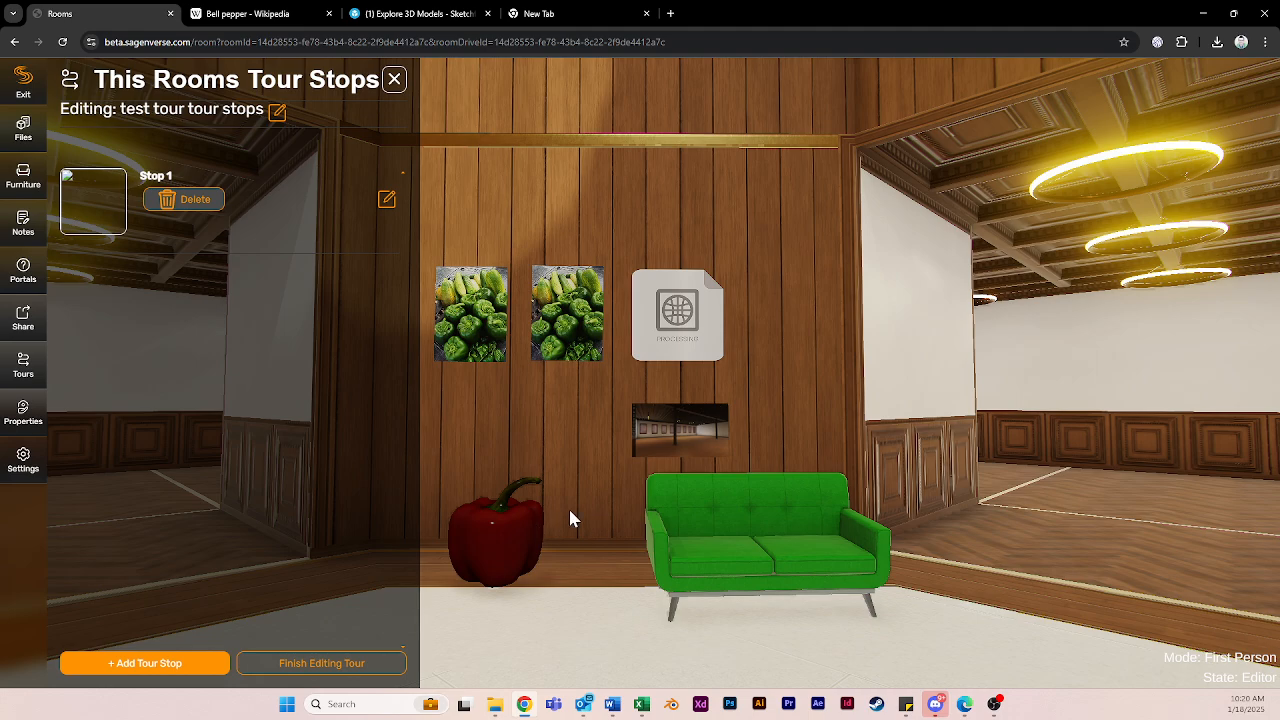
- Add a tour stop from a viewpoint facing the Green Peppers wall with the framed pictures and two green sofas
left_click_drag(574, 494, 905, 537)
left_click_drag(540, 540, 687, 547)
left_click(686, 550)
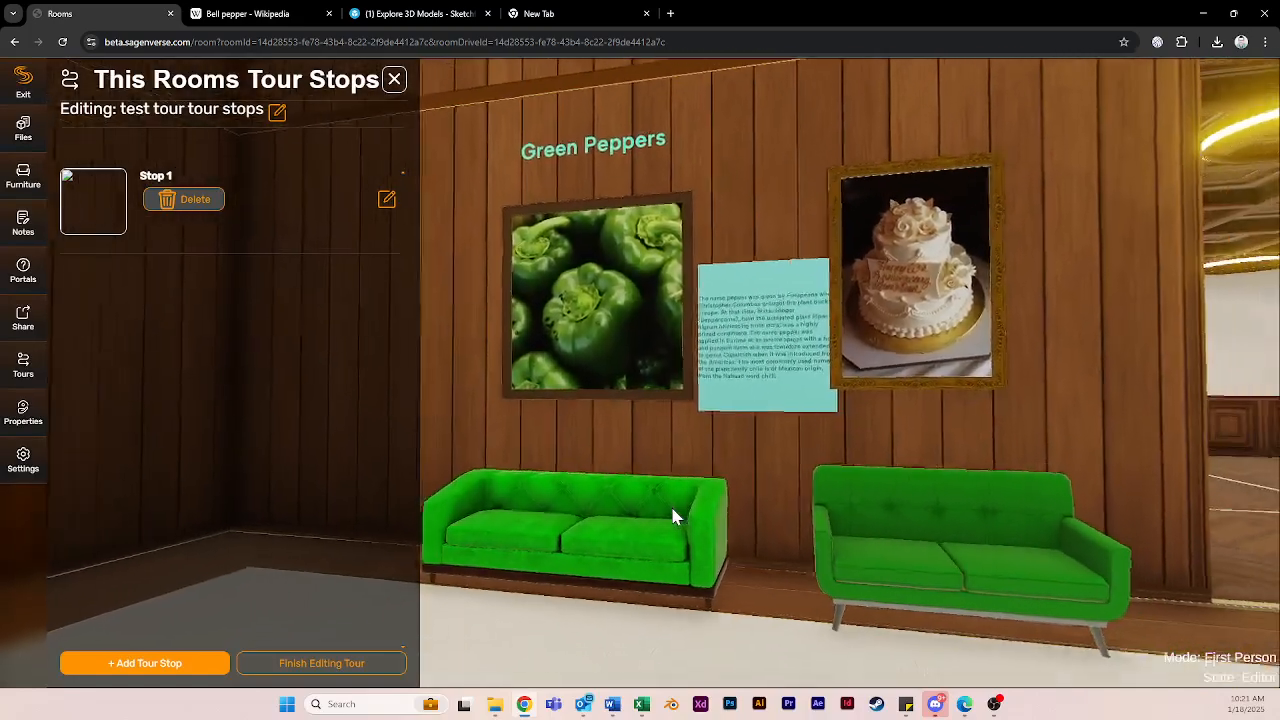
key("s")
left_click(182, 663)
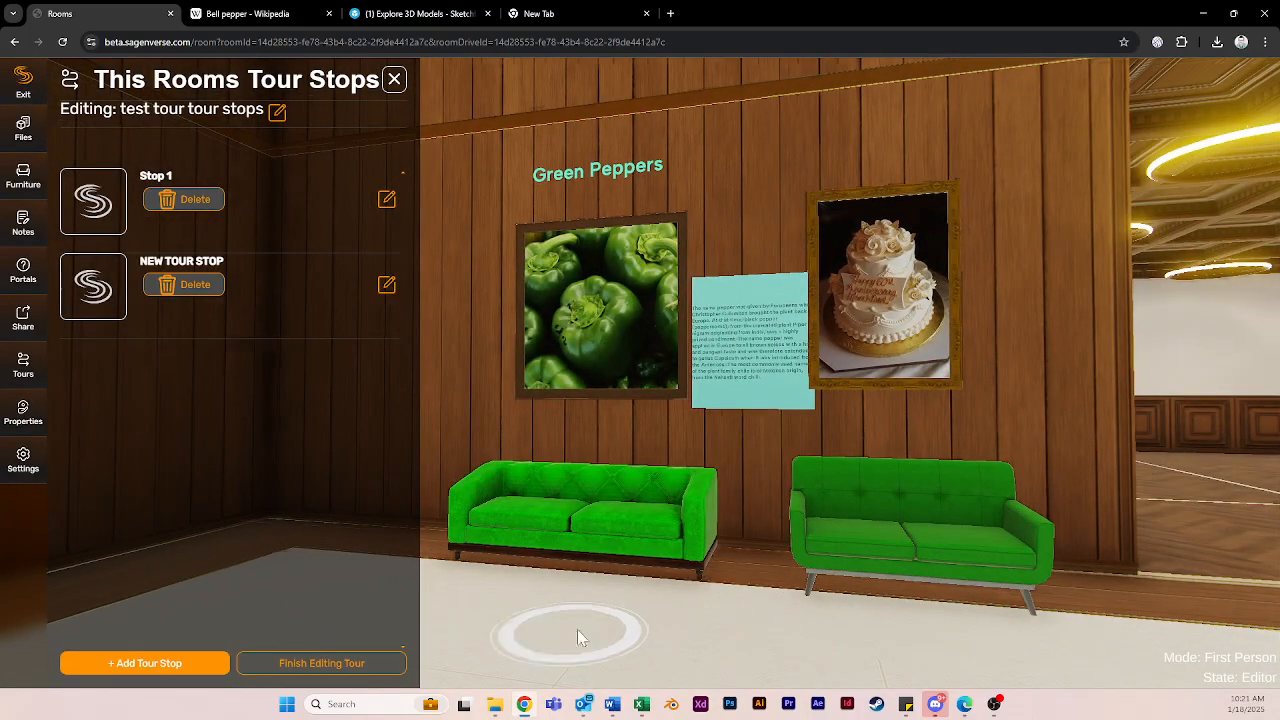
- Add a tour stop facing the single green sofa against the bare wood-panelled wall
left_click(571, 628)
left_click(748, 627)
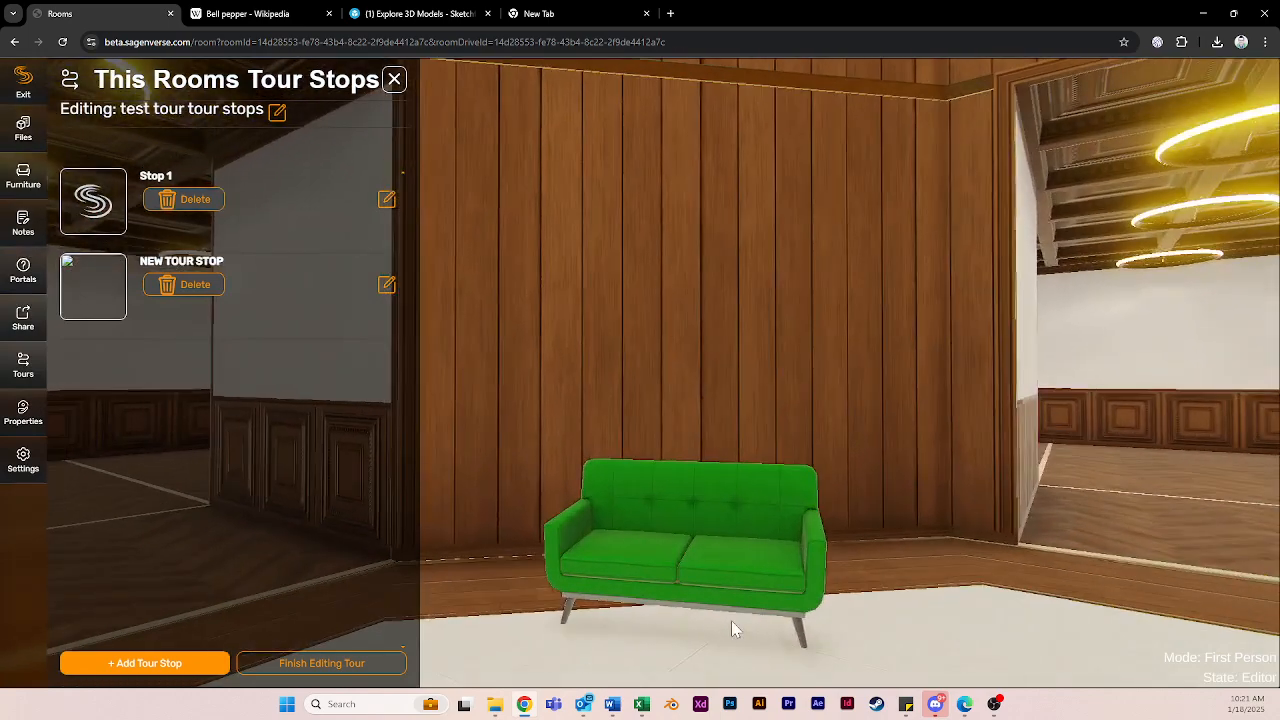
left_click(110, 669)
- Add a tour stop inside the empty white-walled side room, facing its far wall
left_click_drag(894, 399, 877, 526)
left_click(869, 468)
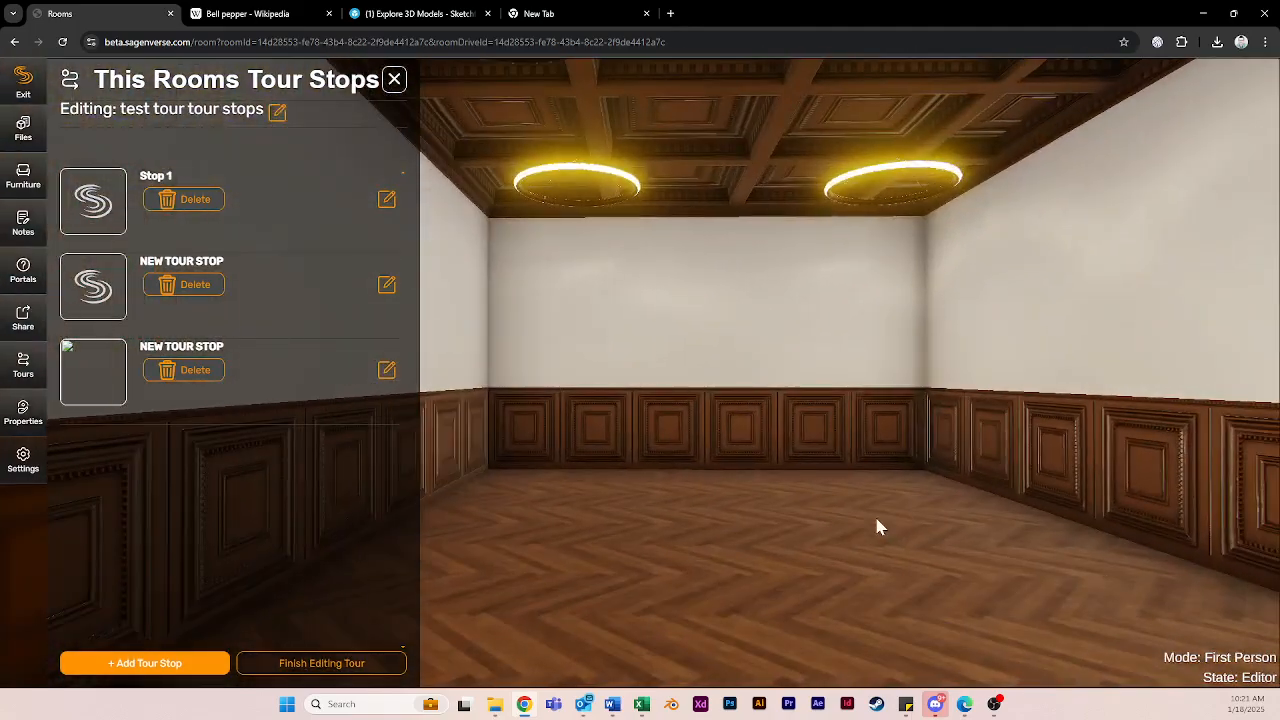
left_click(110, 663)
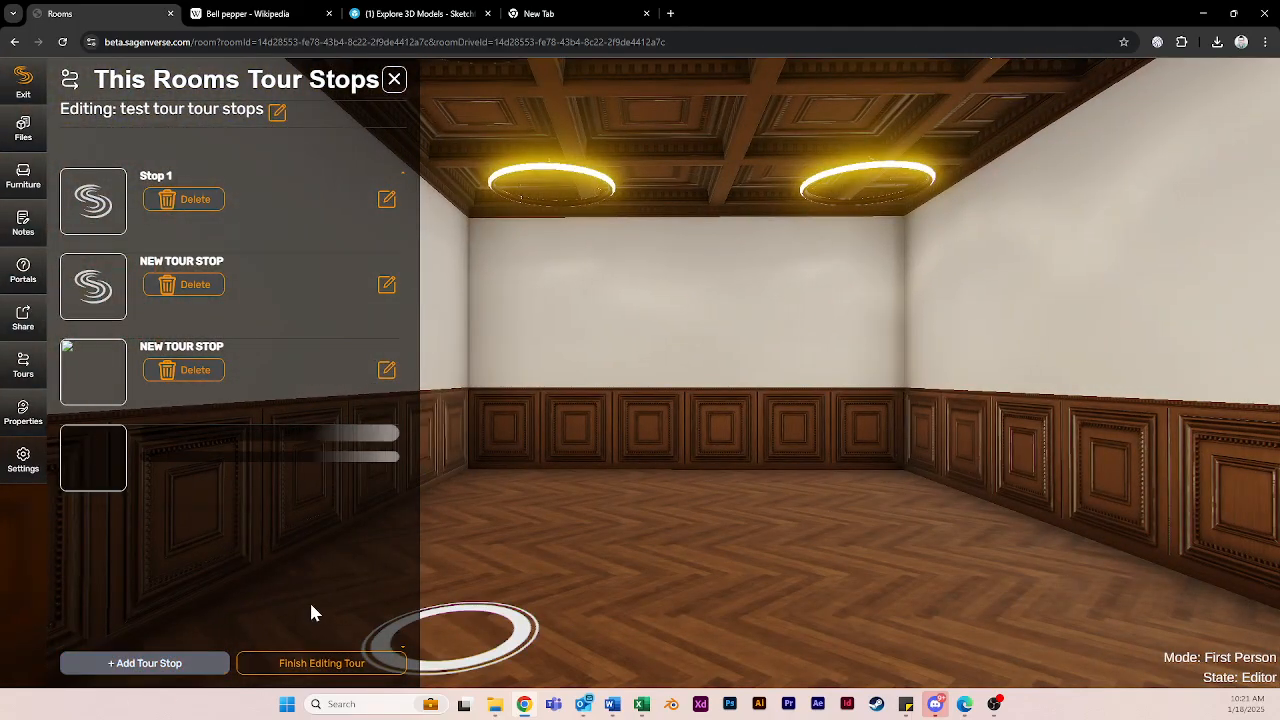
- Return to the main room and finish editing the test tour
left_click_drag(853, 542, 966, 623)
left_click(832, 580)
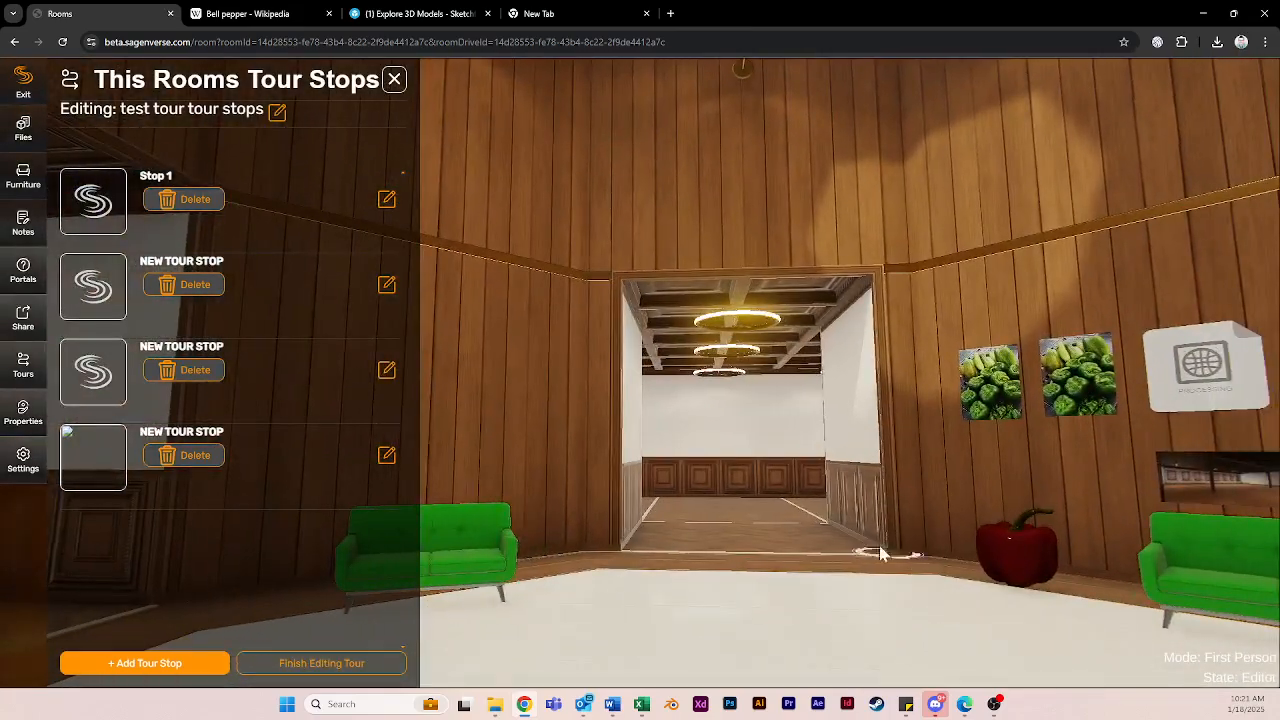
left_click_drag(891, 566, 803, 573)
left_click(279, 666)
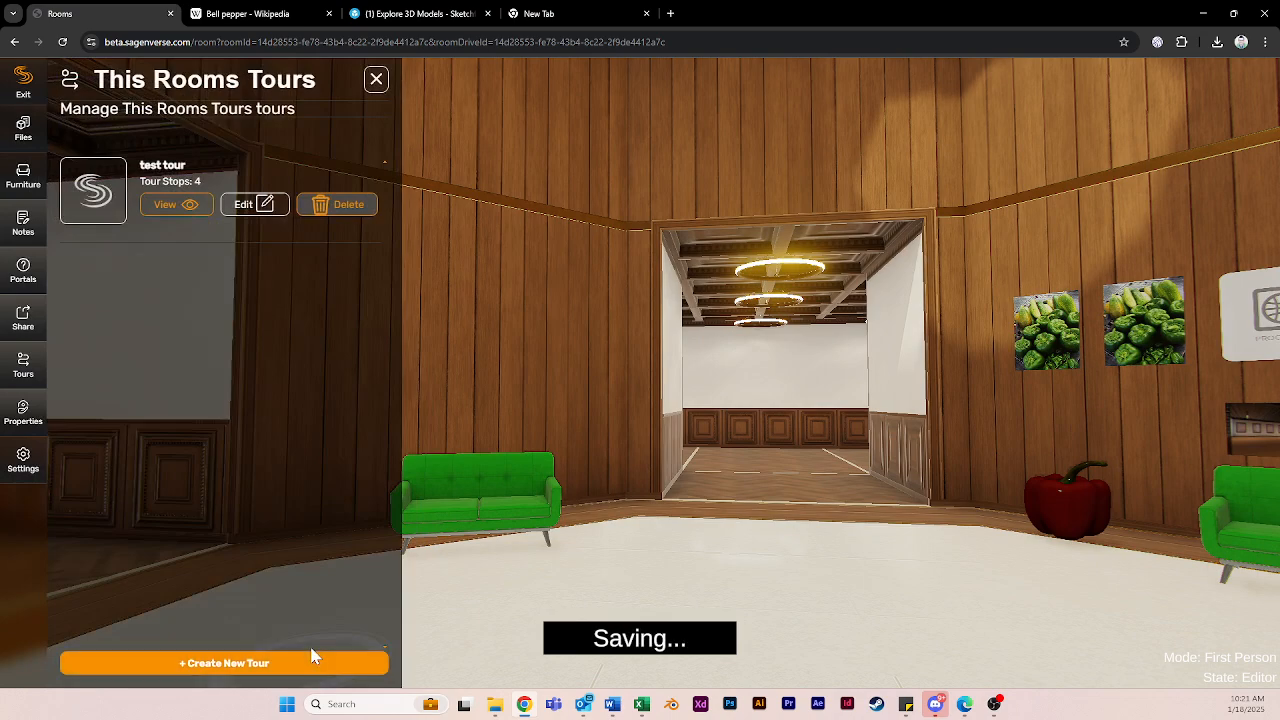
- Preview the test tour forward through all four stops and back to Stop 1, and exit it
left_click(163, 207)
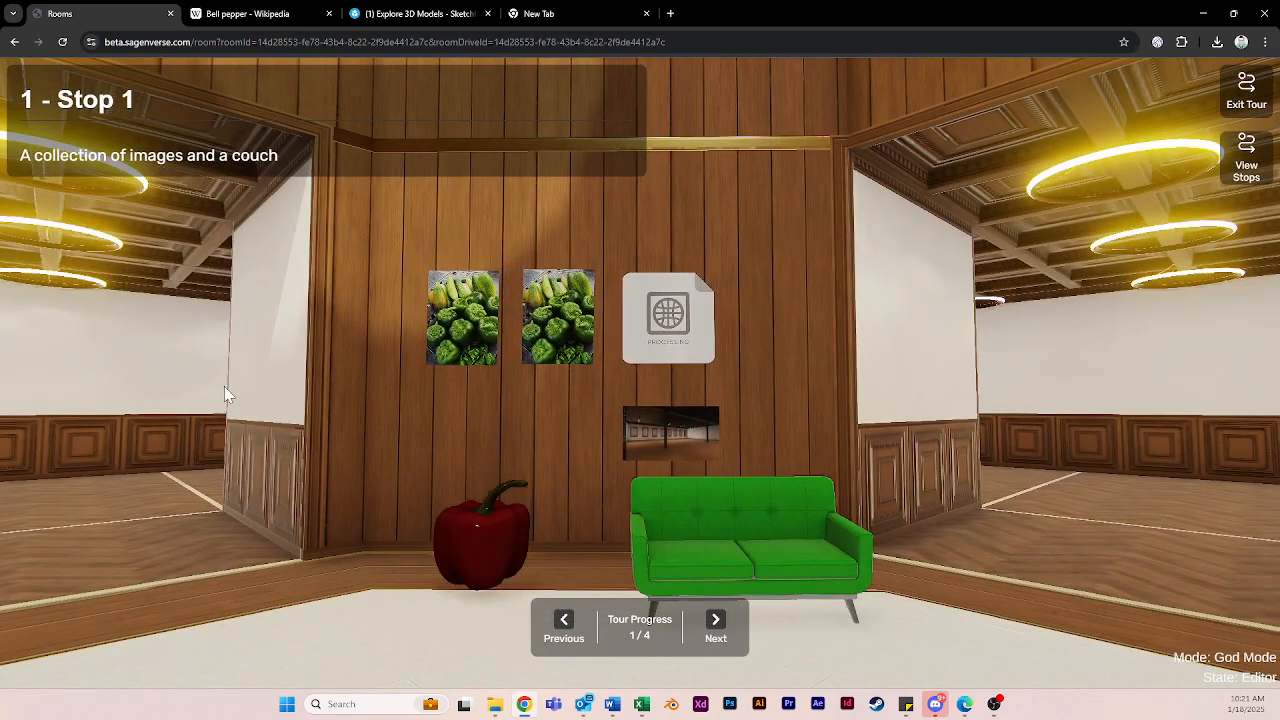
left_click(716, 628)
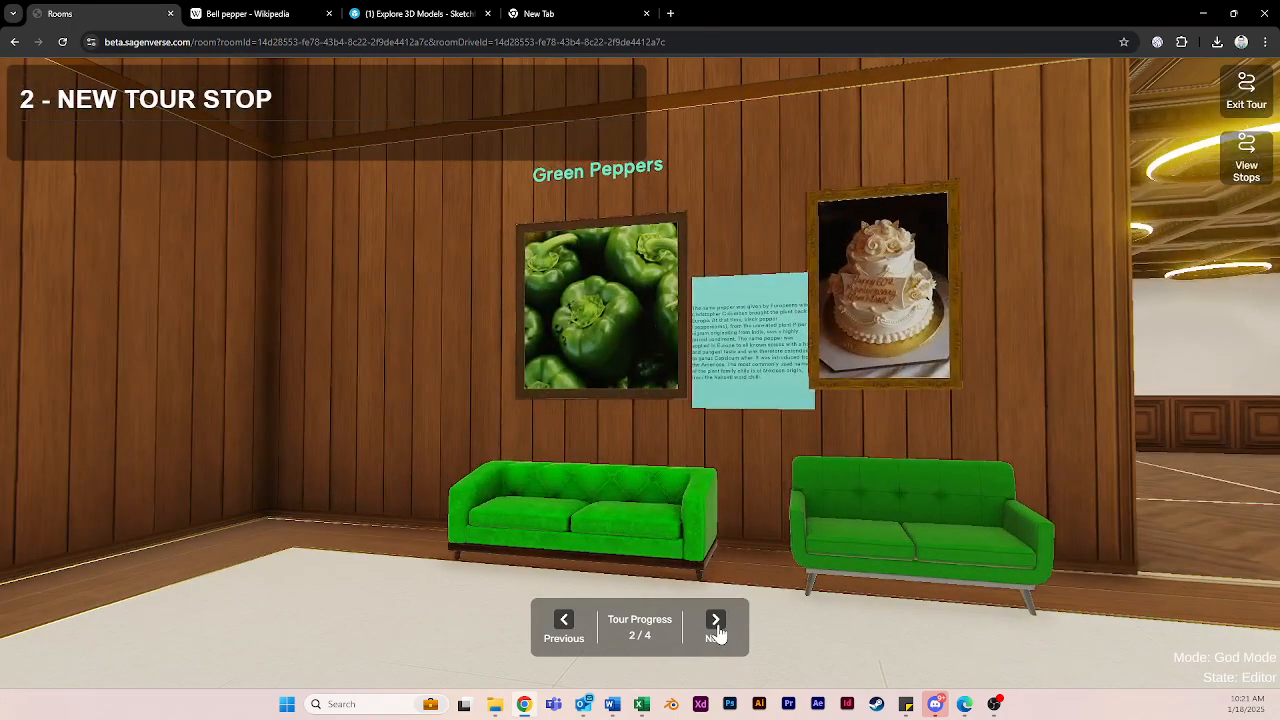
left_click(716, 628)
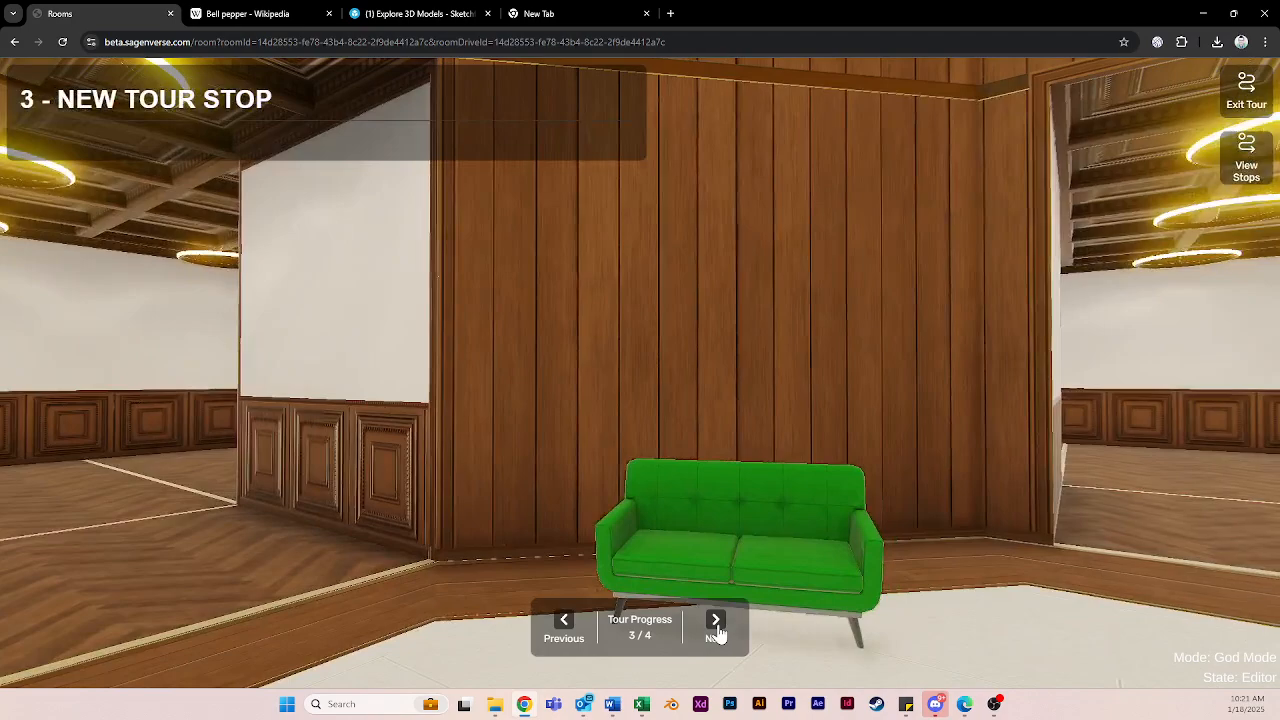
left_click(716, 628)
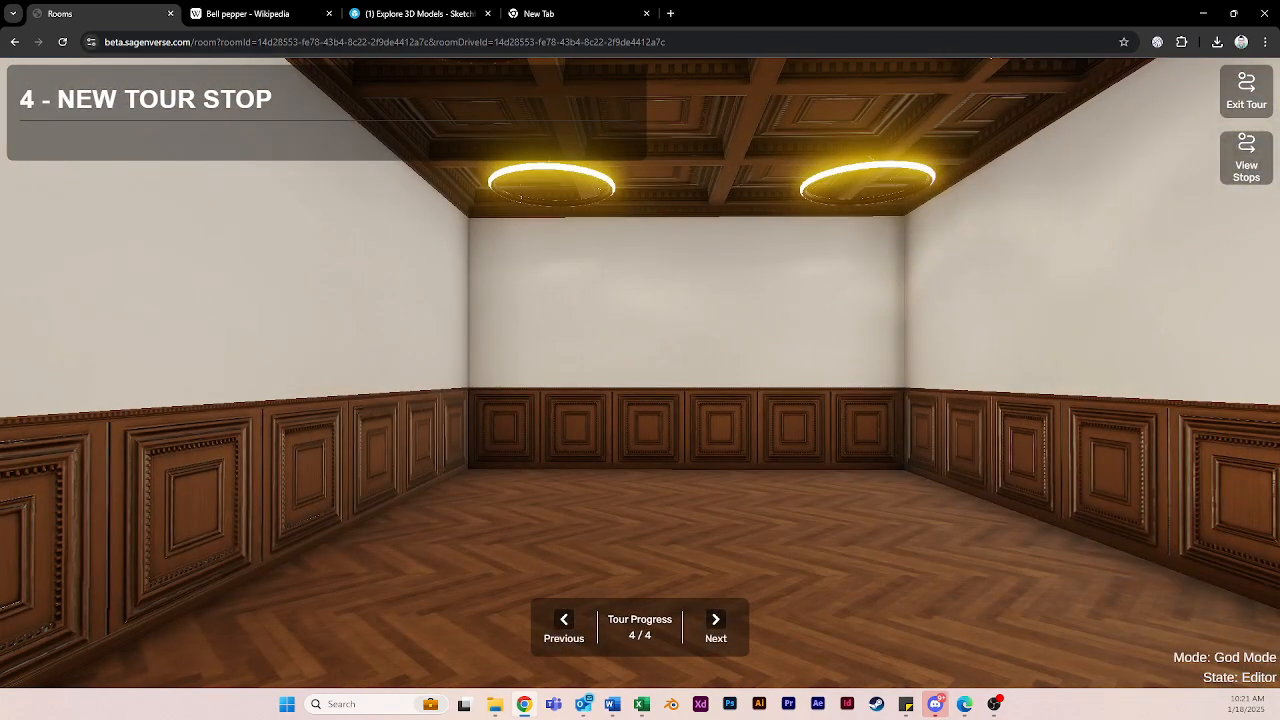
left_click(565, 628)
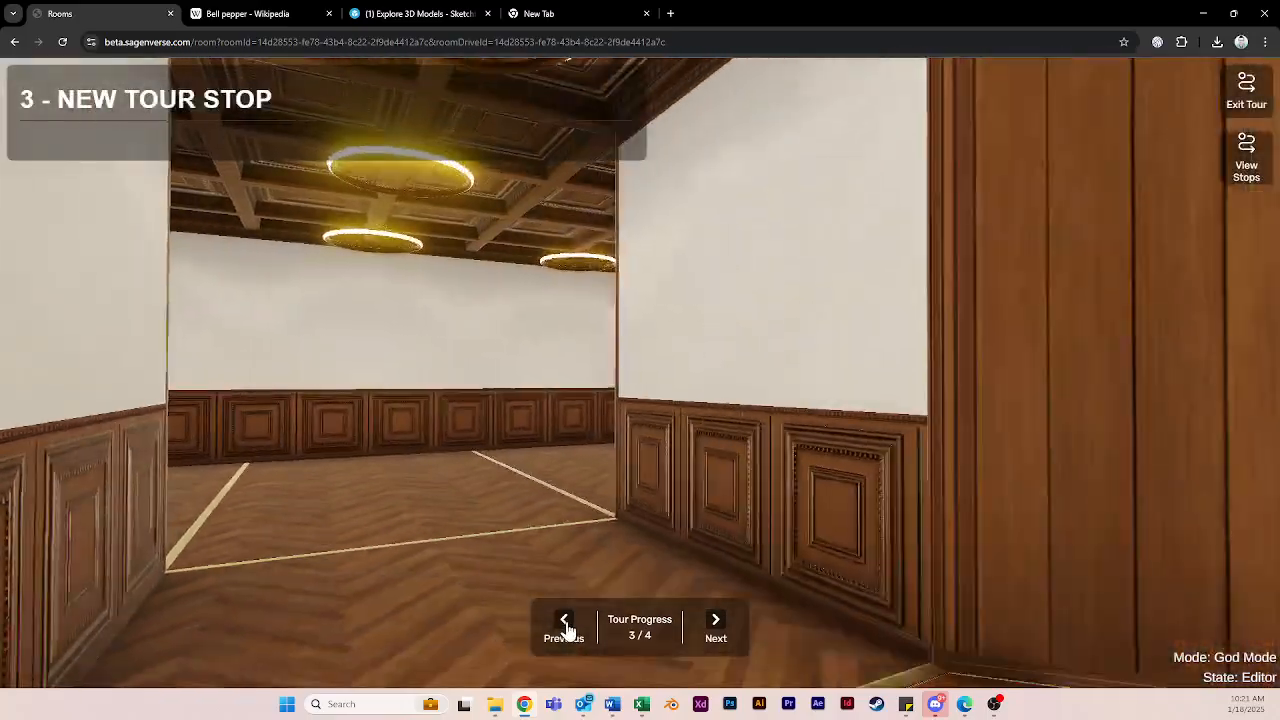
left_click(565, 628)
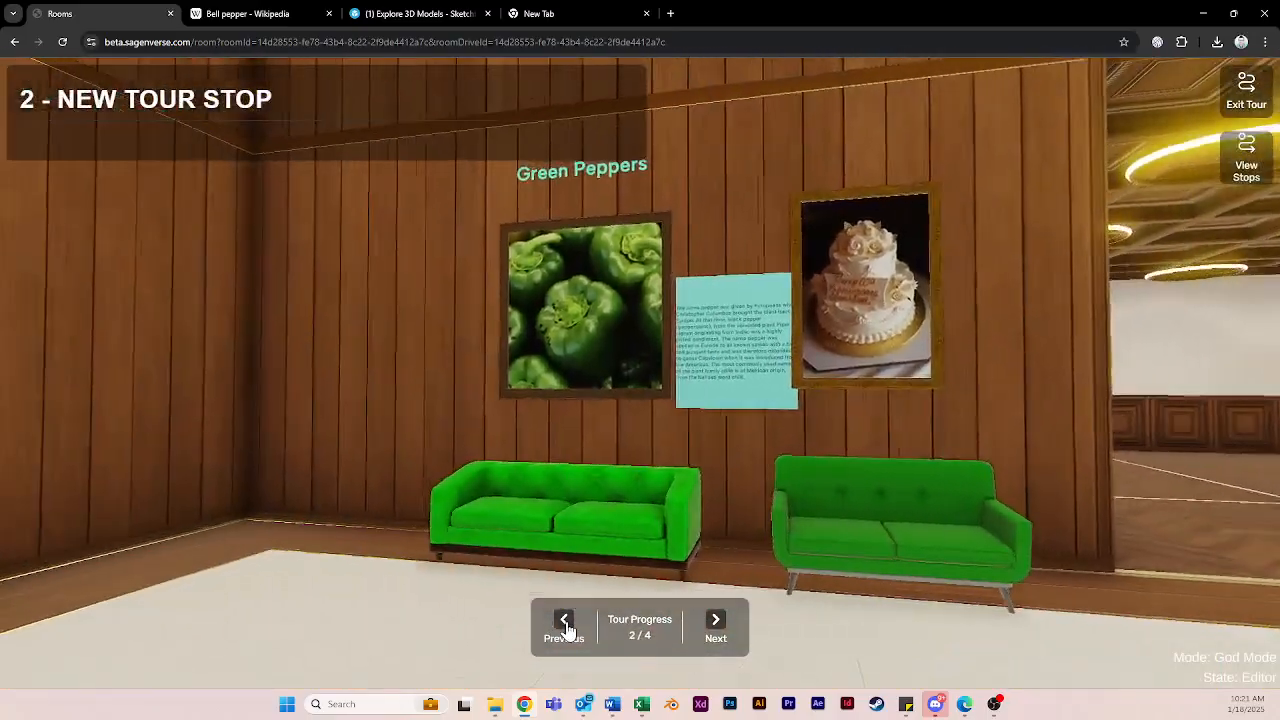
left_click(565, 628)
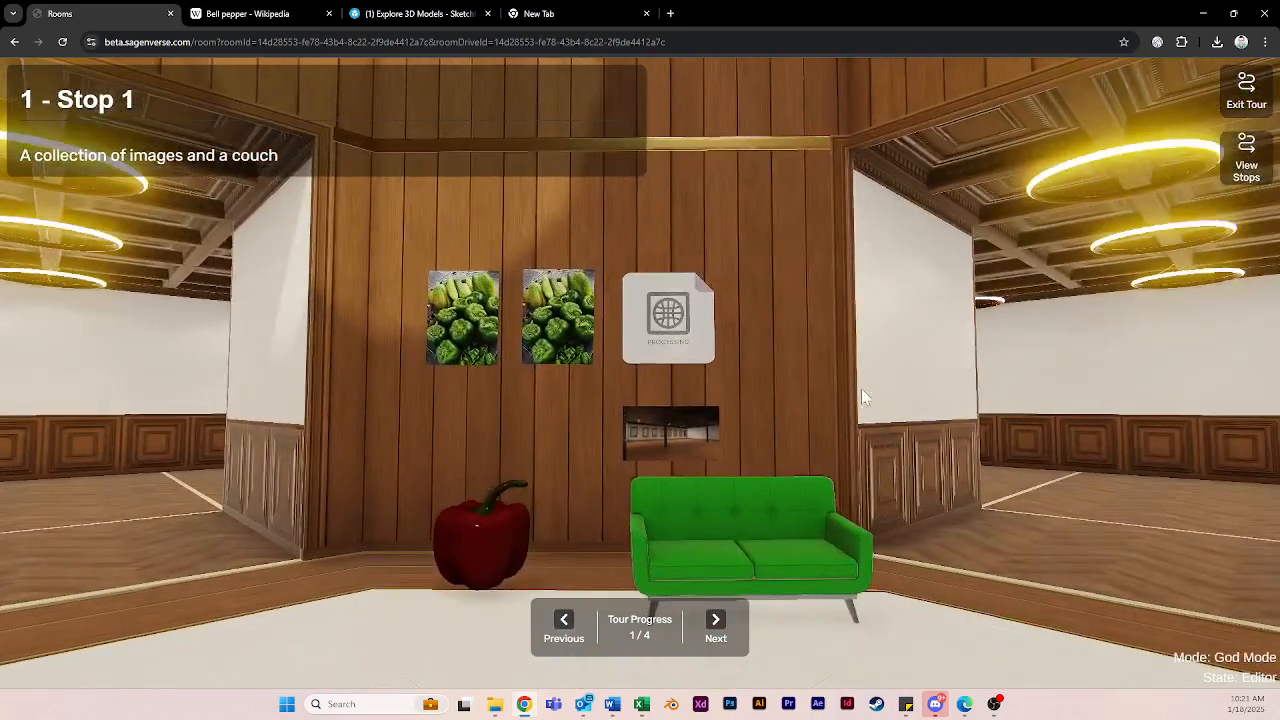
left_click(1242, 100)
- Switch off the stop title for the second, third and fourth stops of the test tour, save each, and finish editing
left_click(245, 203)
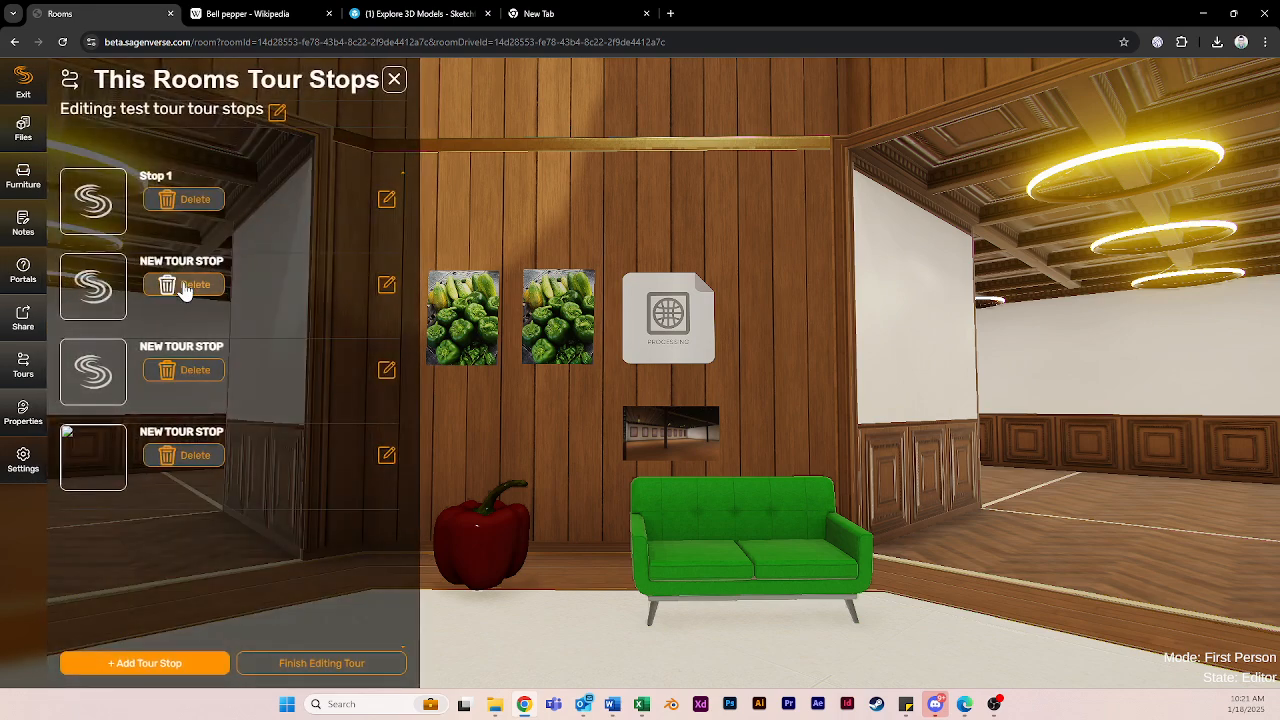
left_click(387, 285)
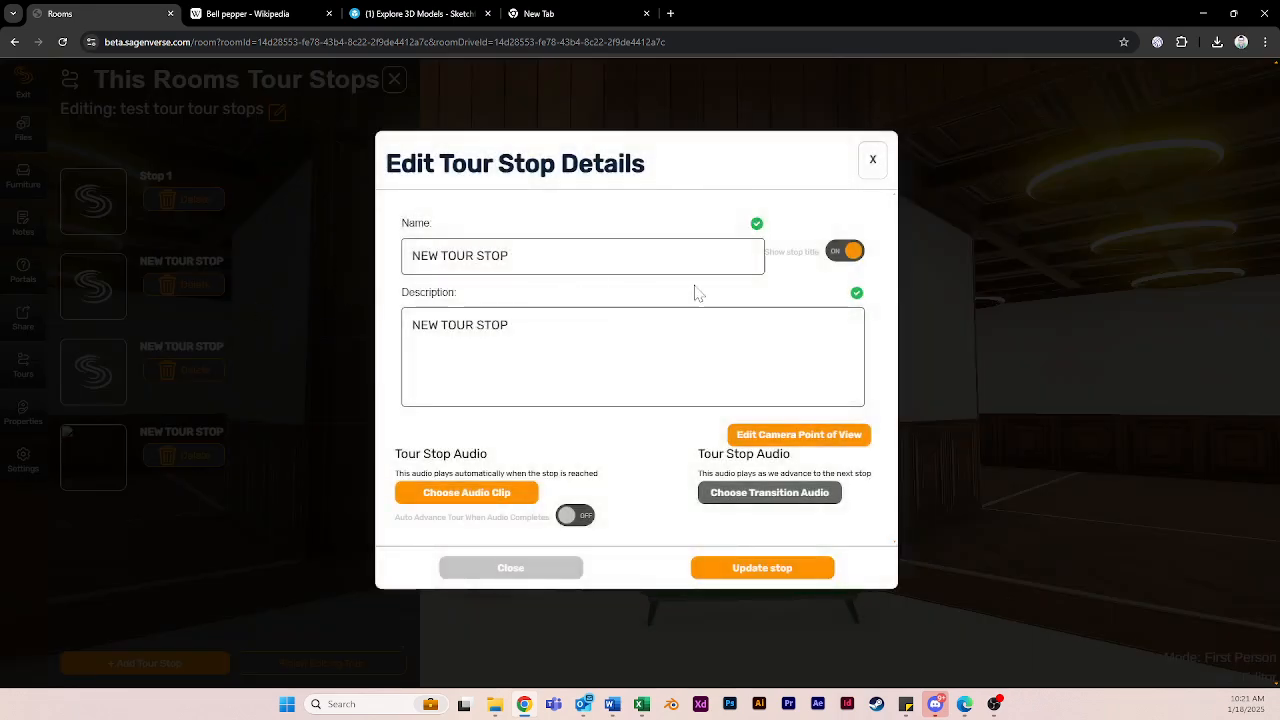
left_click(843, 257)
left_click(772, 574)
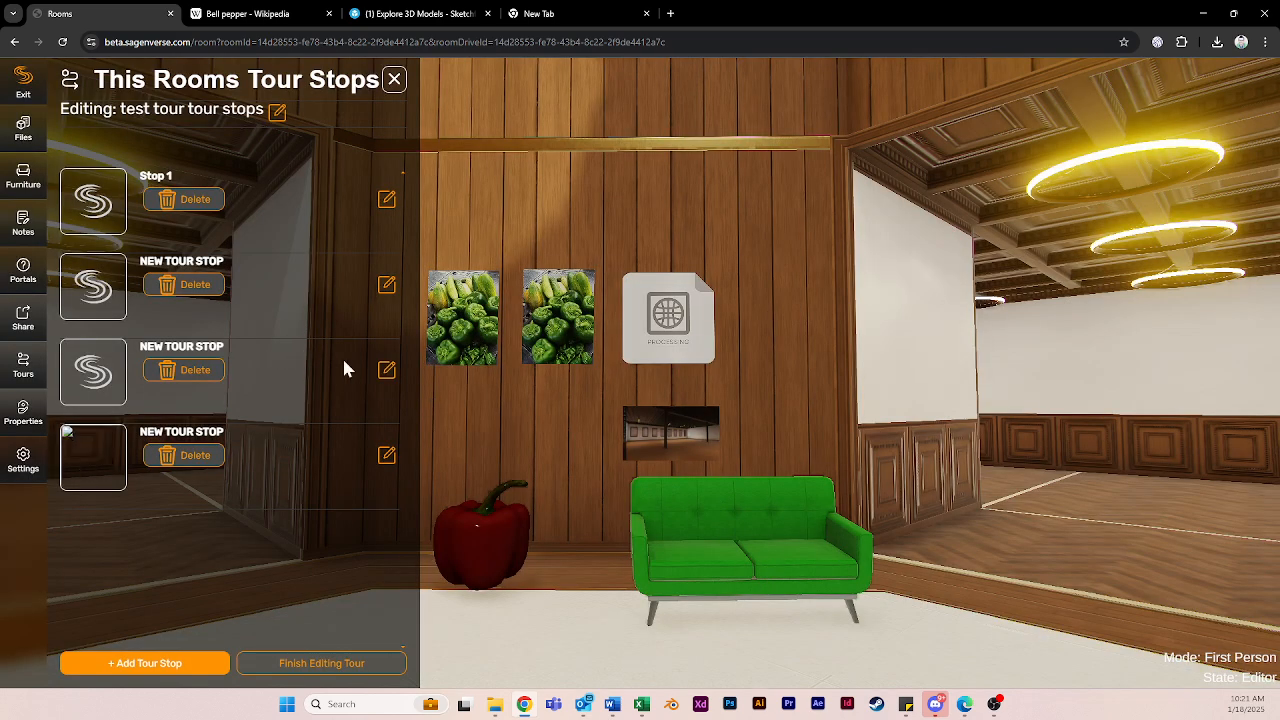
left_click(388, 372)
left_click(845, 251)
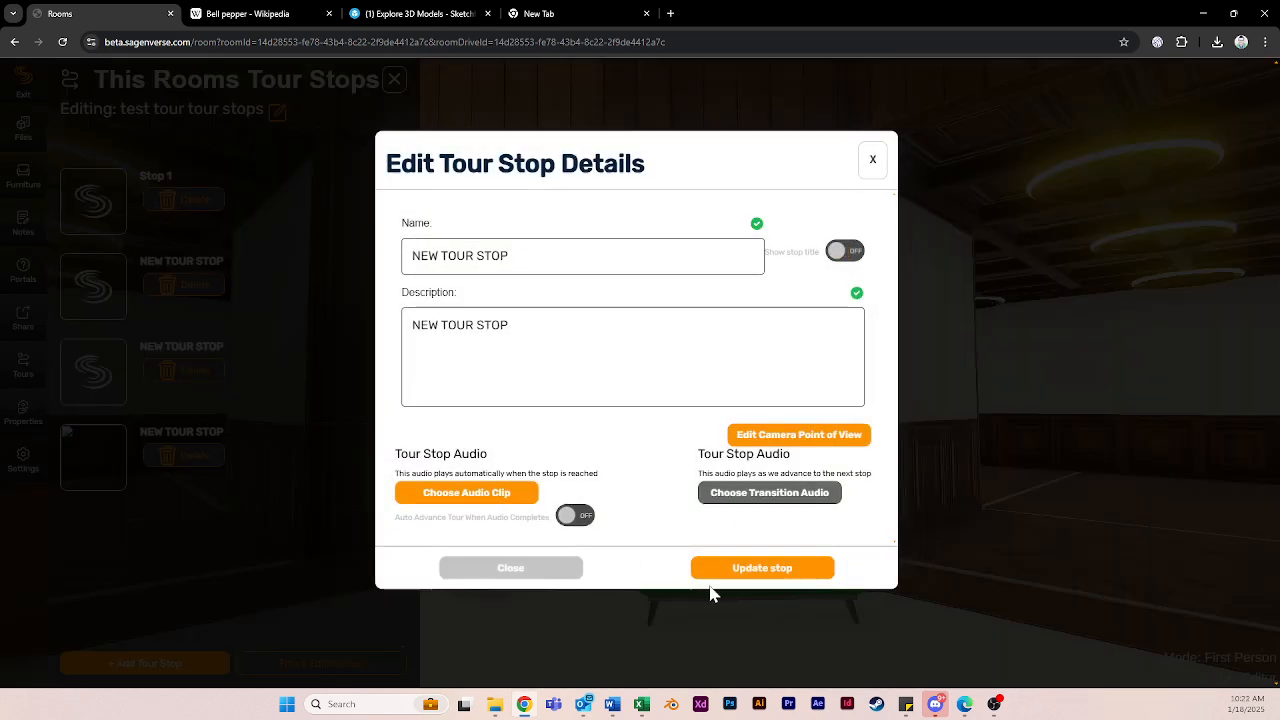
left_click(720, 567)
left_click(388, 460)
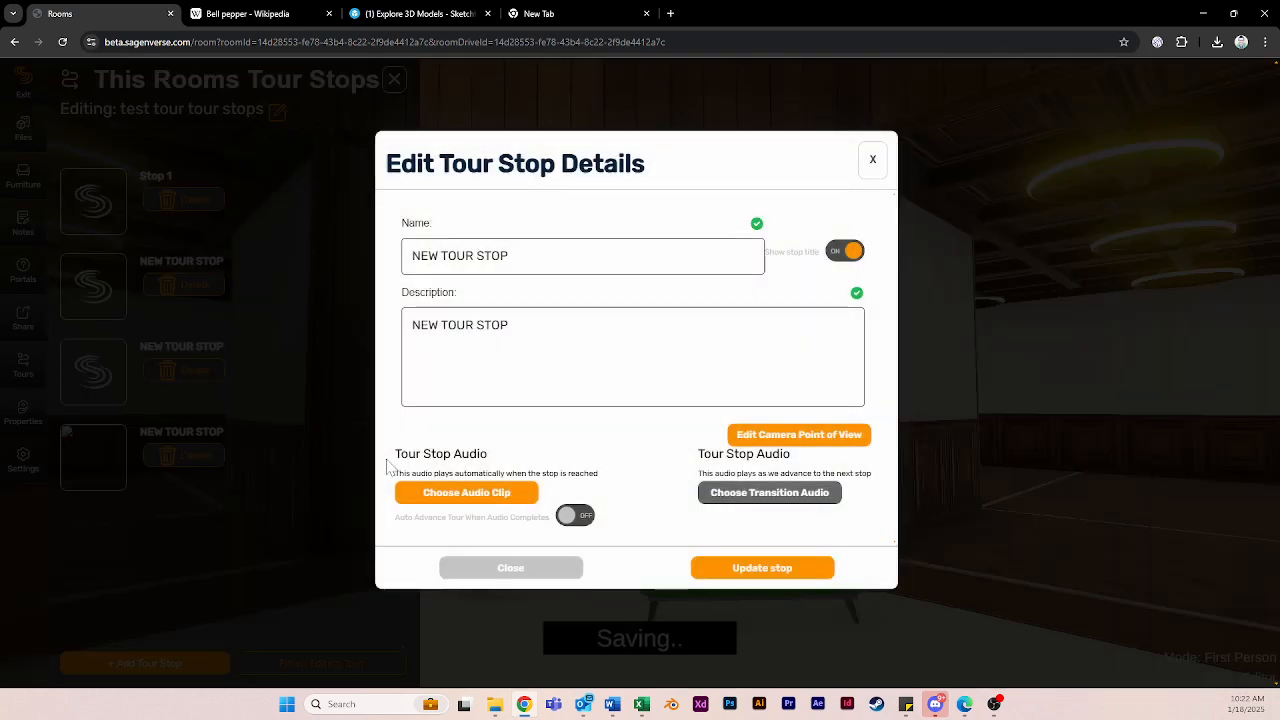
left_click(845, 251)
left_click(757, 568)
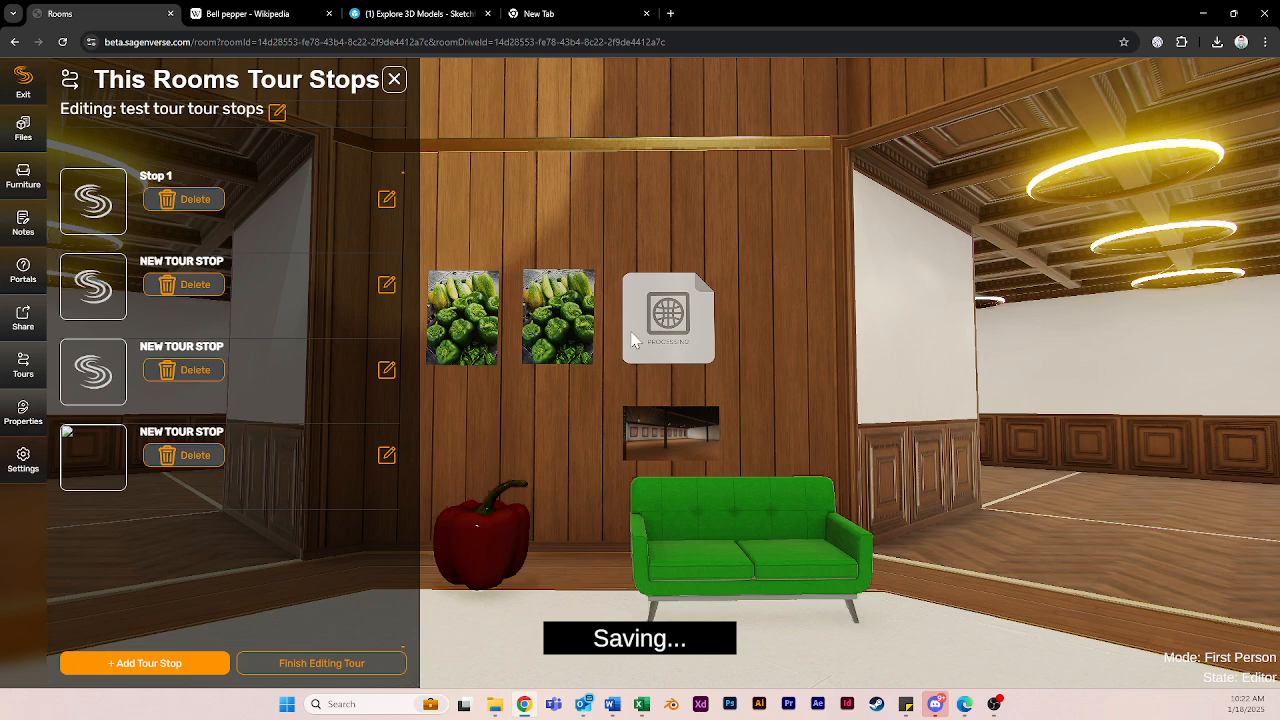
left_click(285, 665)
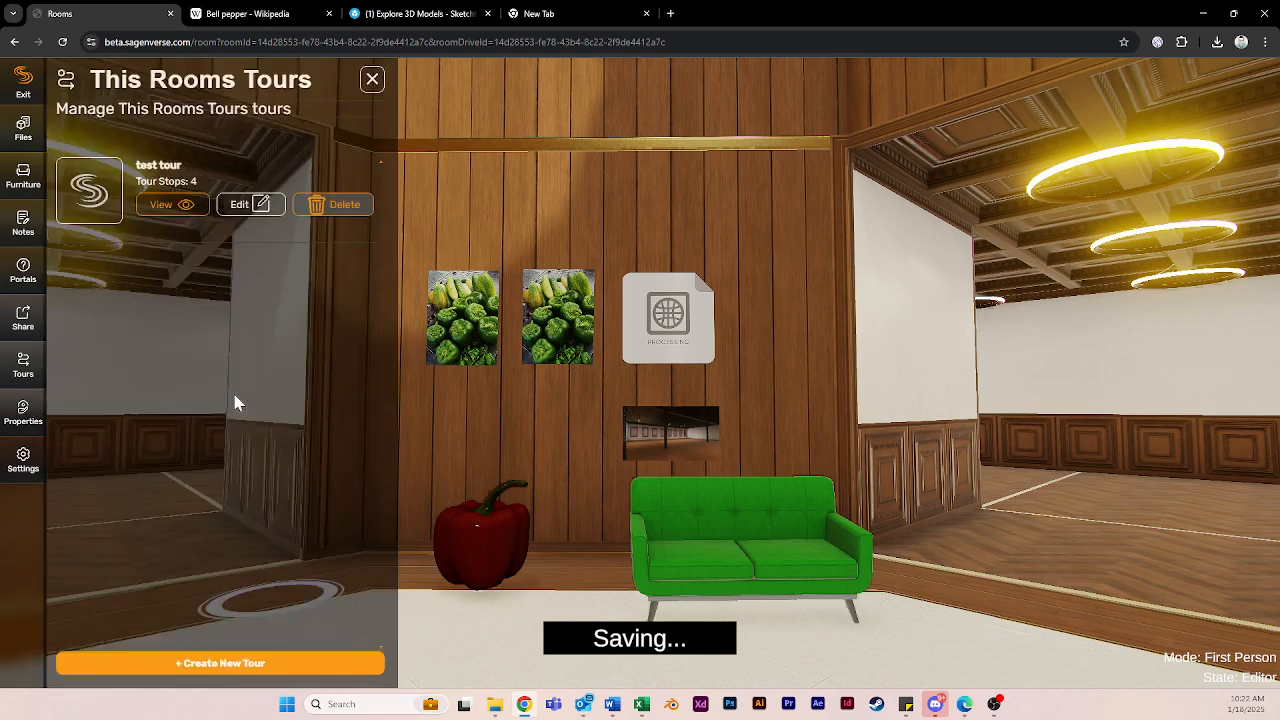
- Play the test tour through all four stops to its end and exit it
left_click(172, 205)
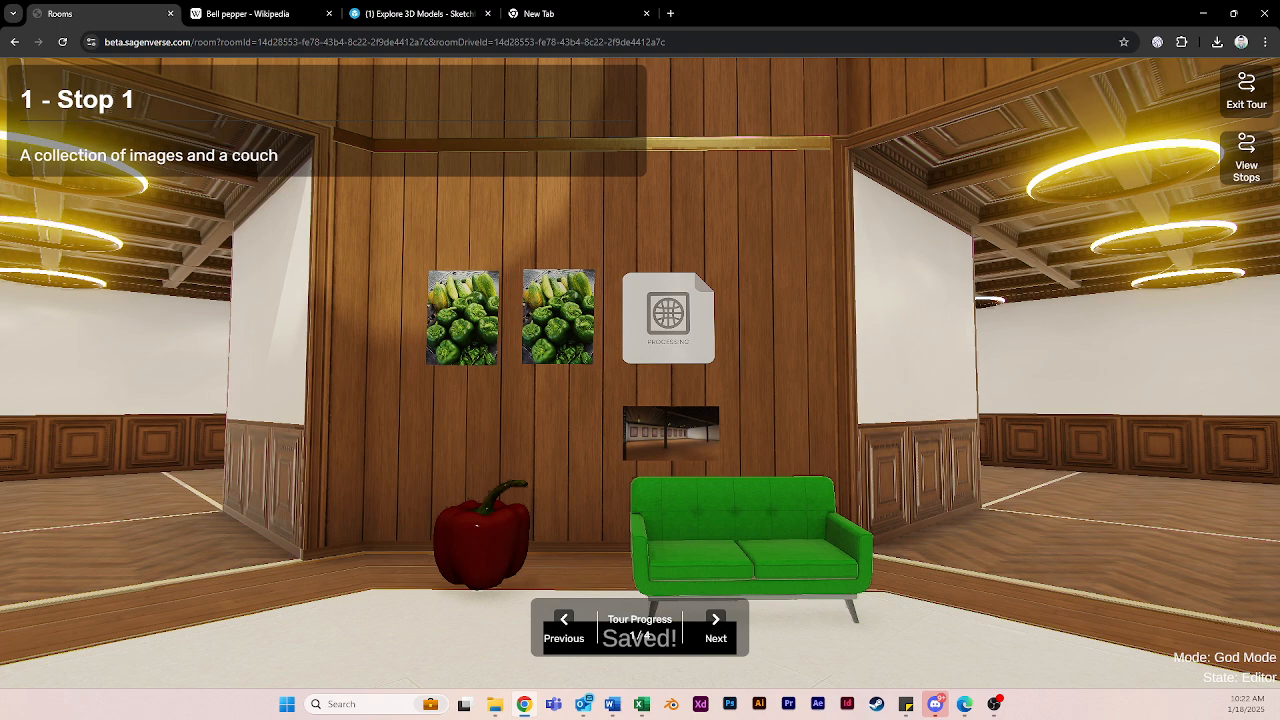
left_click(717, 623)
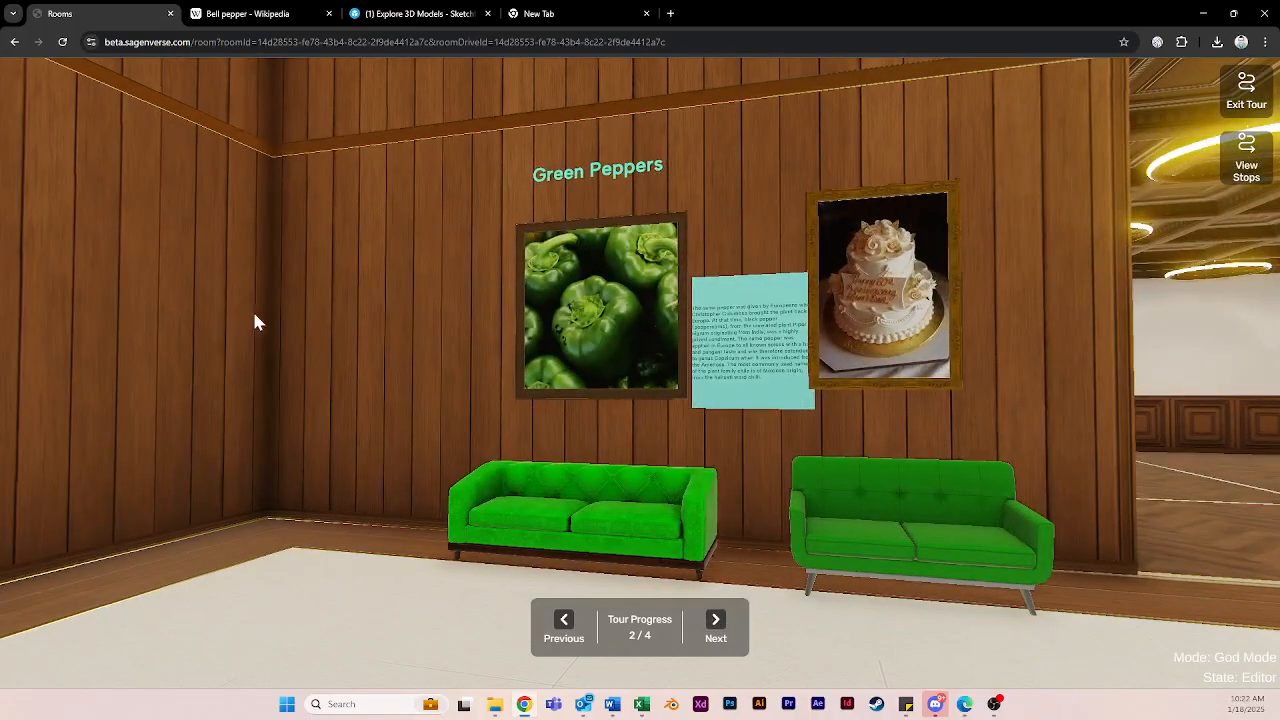
left_click(717, 623)
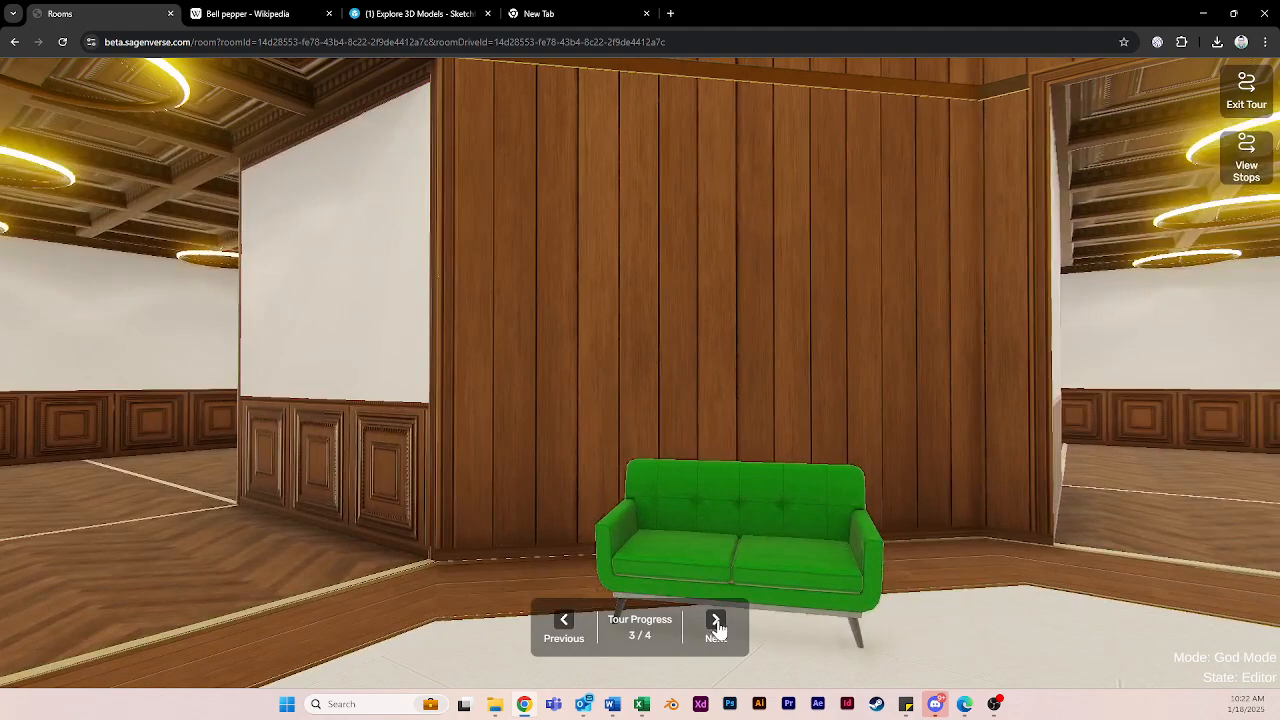
left_click(716, 624)
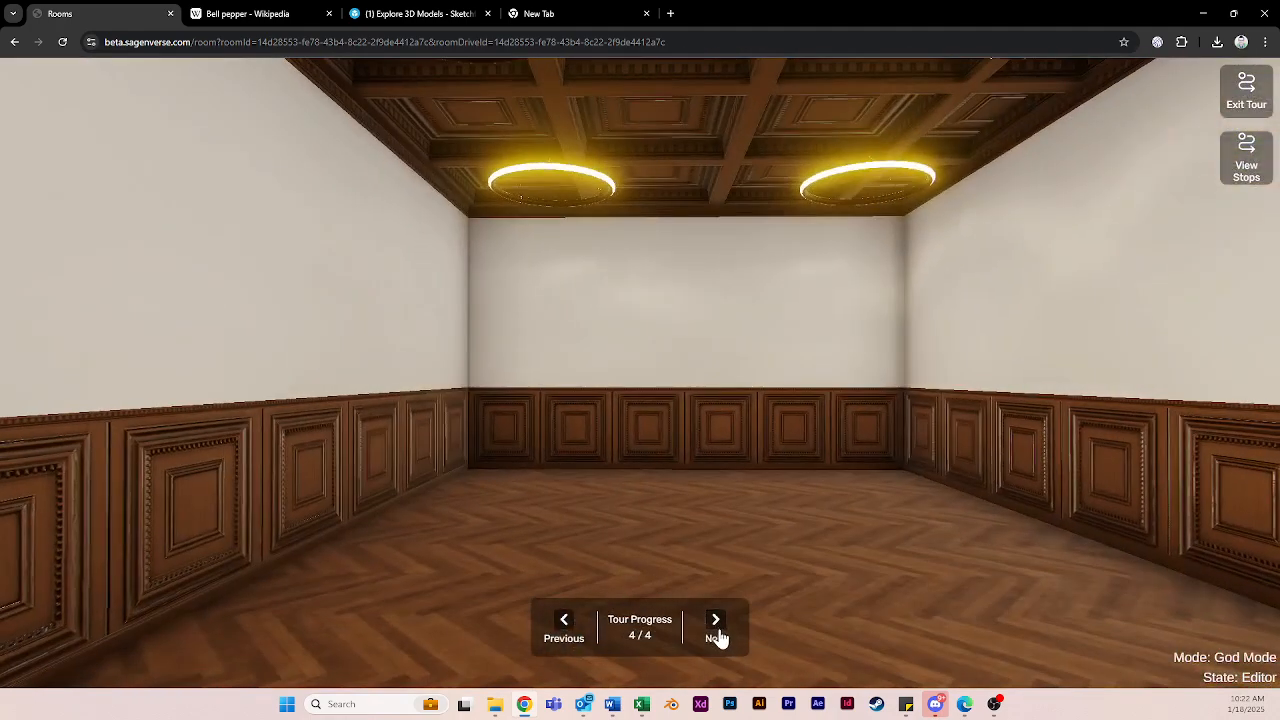
left_click(719, 630)
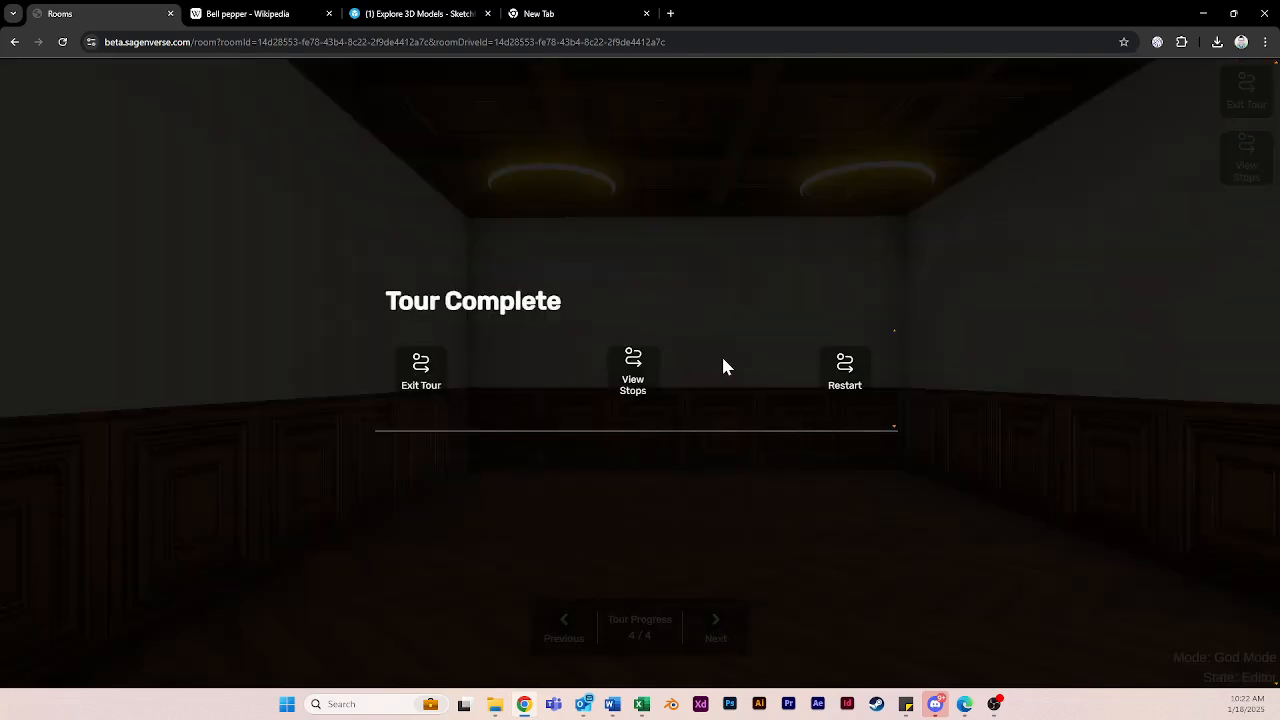
left_click(424, 385)
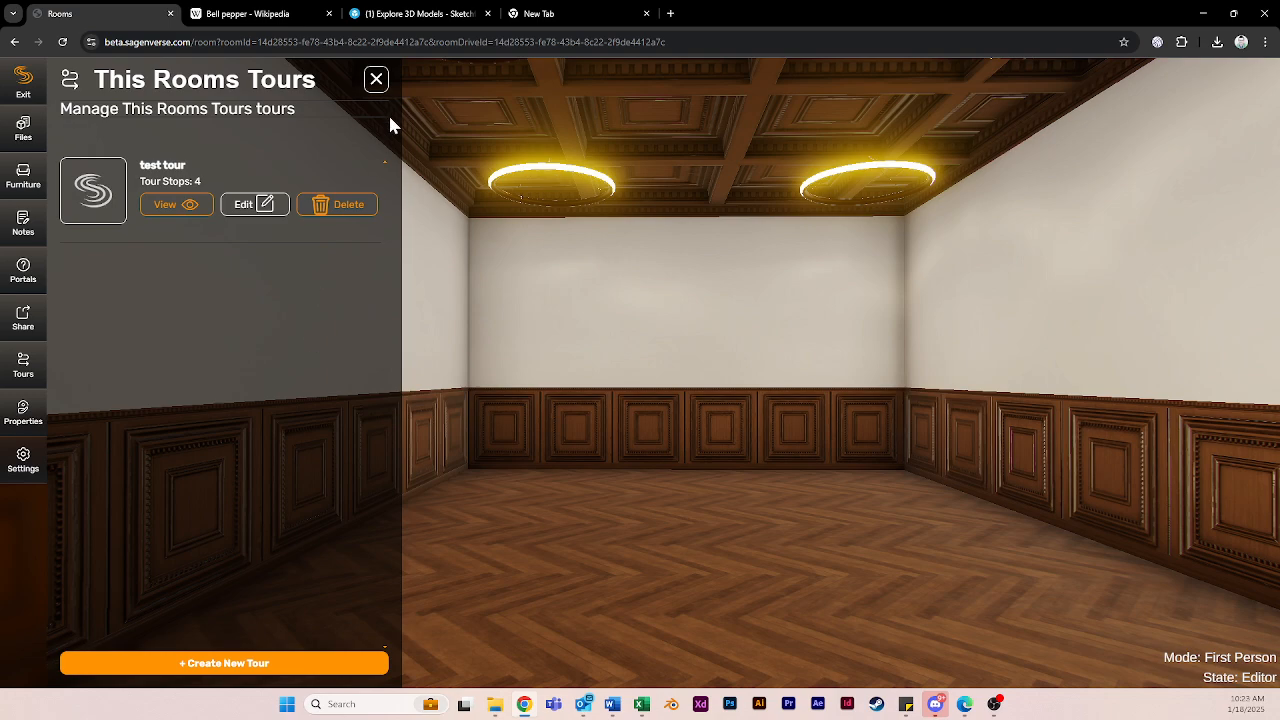
- Close the tours list and walk back through the main room to view the doorway, sofas and pepper display
left_click(376, 86)
left_click_drag(627, 306, 420, 385)
key("w")
left_click_drag(763, 402, 430, 415)
left_click_drag(707, 421, 497, 421)
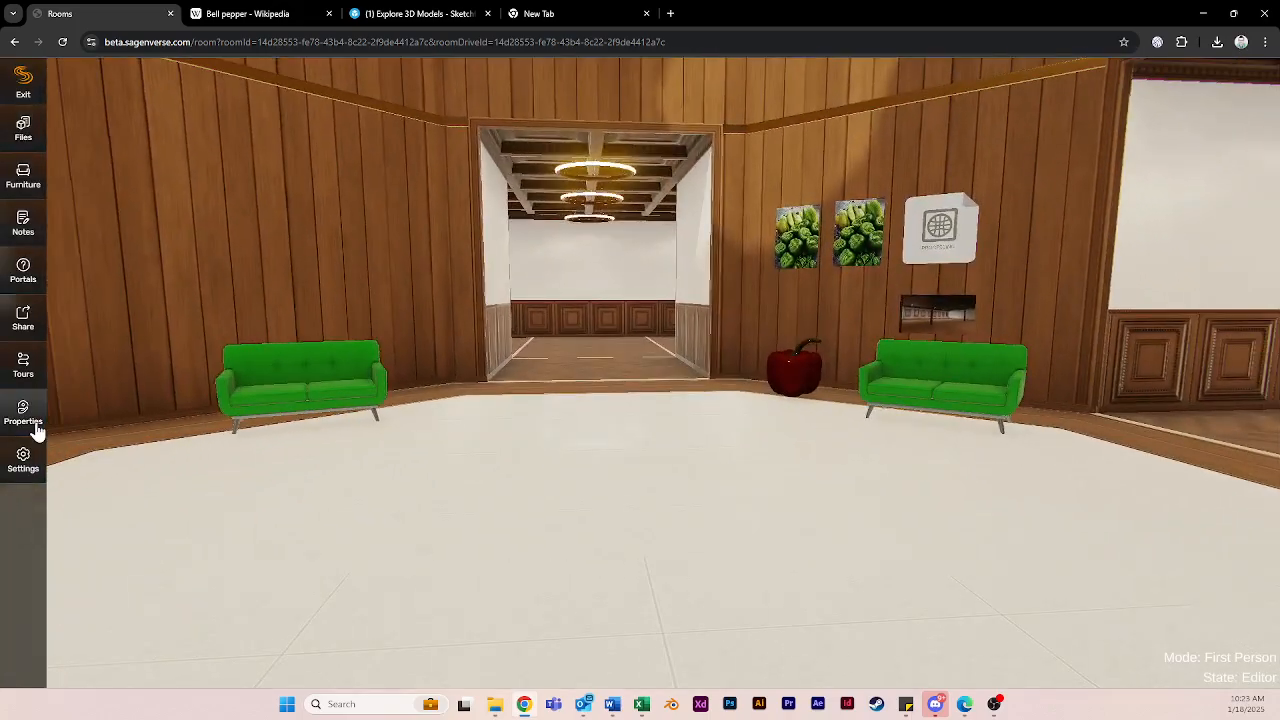
mouse_move(360, 512)
left_mouse_down()
mouse_move(374, 480)
mouse_move(366, 463)
mouse_move(351, 466)
left_mouse_up()
key("s")
left_click_drag(549, 535, 519, 538)
key("w")
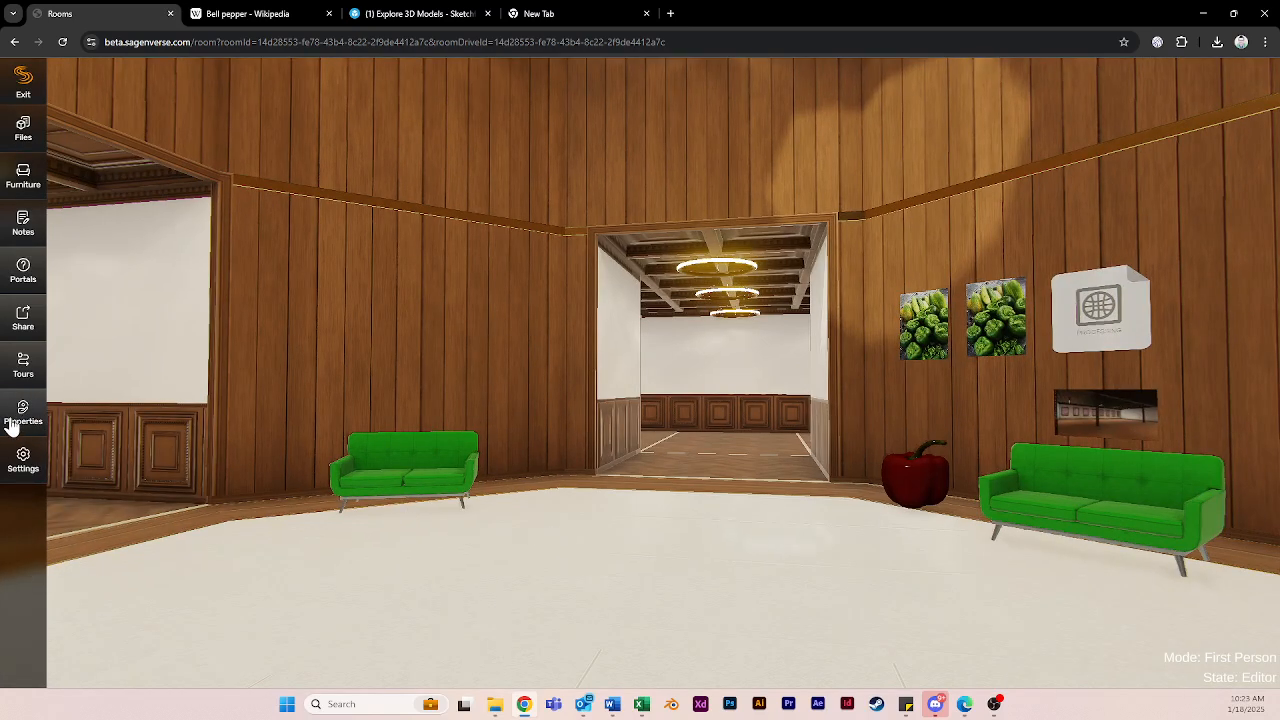
left_click_drag(594, 600, 574, 566)
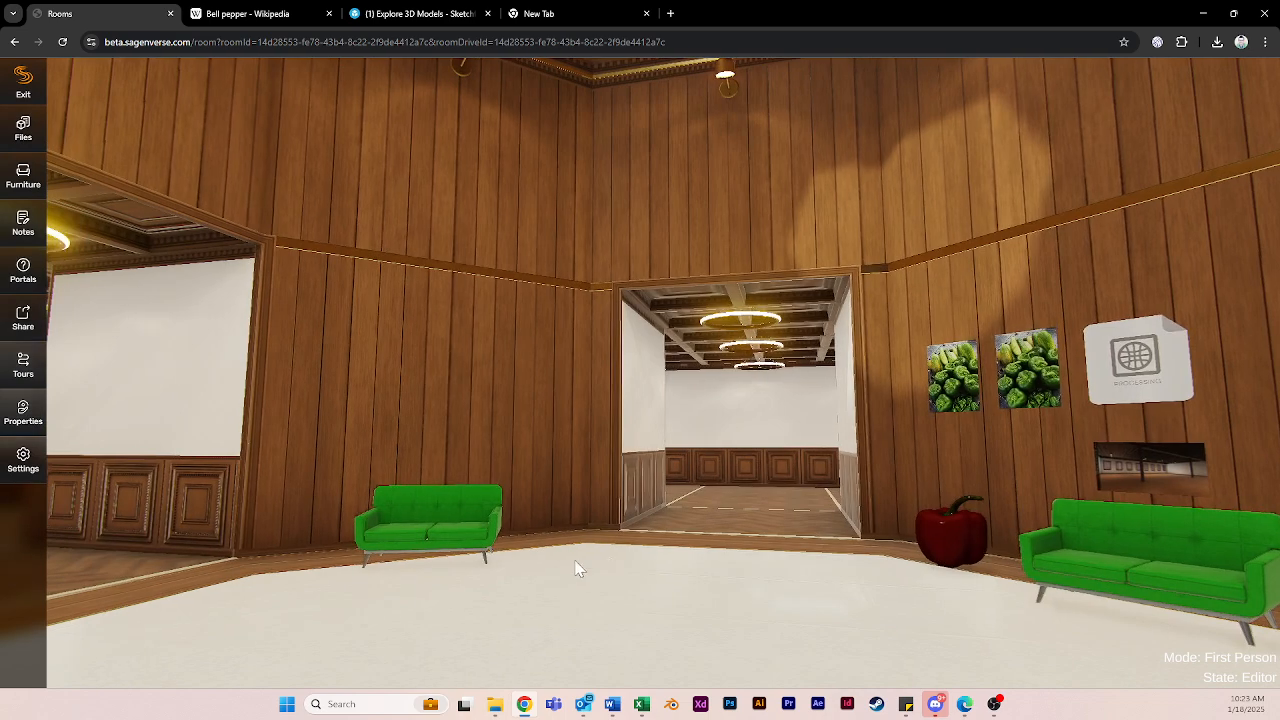
- Recolour the atrium's marble floor turquoise (#4fffe2) and its wood edge floor blue in the room properties
left_click(16, 428)
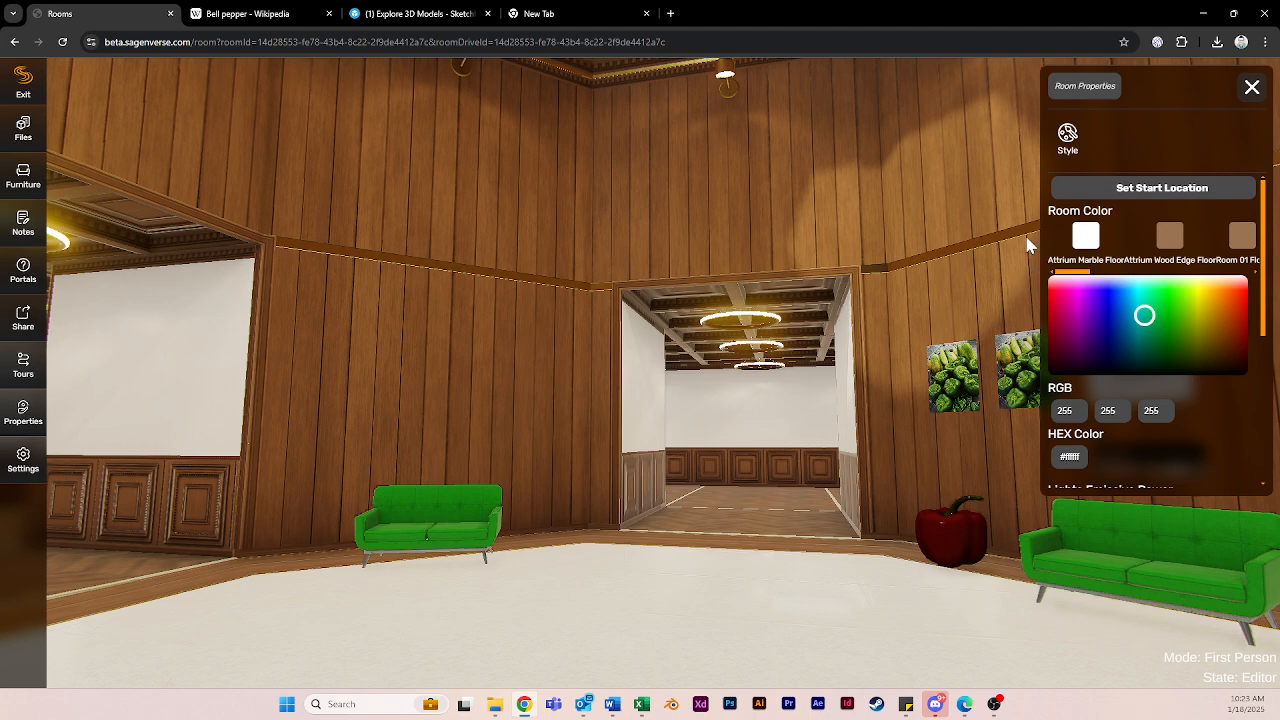
left_click(1086, 248)
mouse_move(1143, 312)
left_mouse_down()
mouse_move(1155, 303)
mouse_move(1133, 336)
mouse_move(1157, 300)
mouse_move(1144, 292)
left_mouse_up()
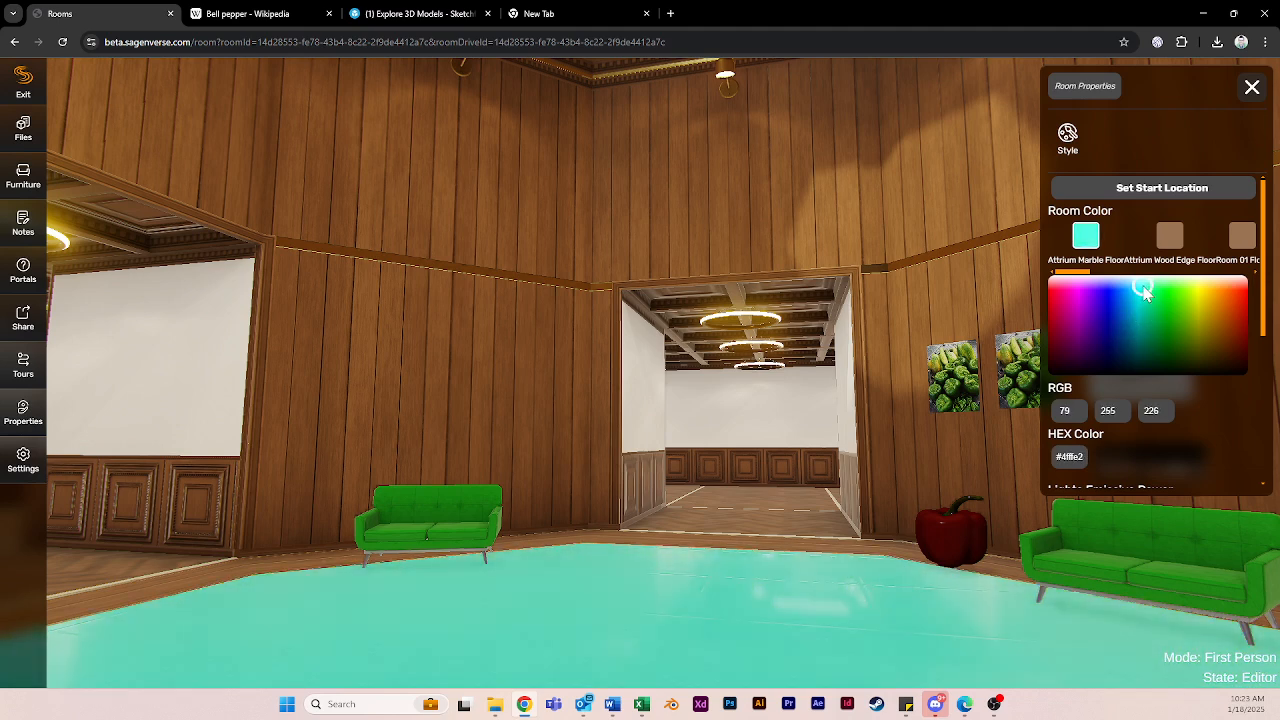
left_click(1170, 240)
mouse_move(1141, 300)
left_mouse_down()
mouse_move(1124, 298)
mouse_move(1133, 310)
mouse_move(1127, 298)
mouse_move(1143, 300)
mouse_move(1131, 306)
left_mouse_up()
- Recolour the Room 01 floor blue and its painted walls pale yellow (#f8ffaa), checking both from the atrium
left_click(1241, 238)
left_click_drag(628, 258, 406, 345)
key("w")
mouse_move(1087, 279)
left_mouse_down()
mouse_move(1246, 274)
mouse_move(1163, 276)
mouse_move(1106, 297)
mouse_move(1196, 287)
left_mouse_up()
left_click(1150, 238)
key("s")
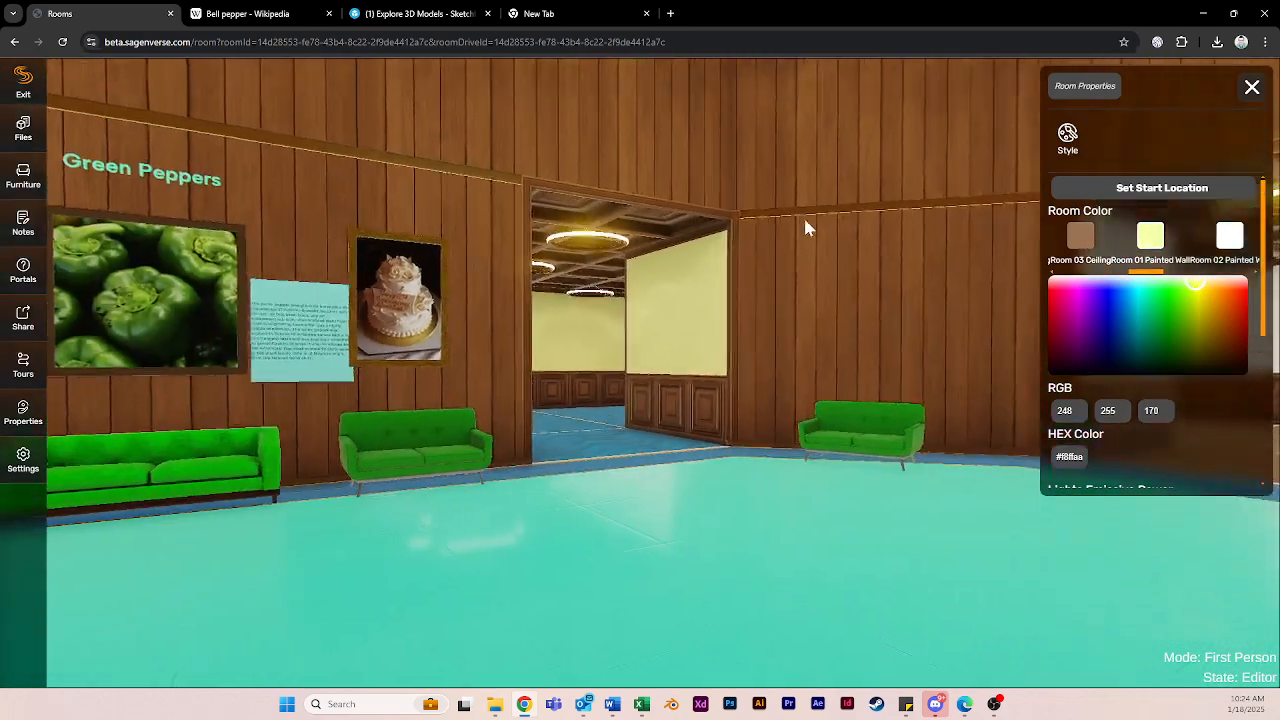
left_click_drag(805, 228, 820, 208)
left_click_drag(602, 272, 696, 282)
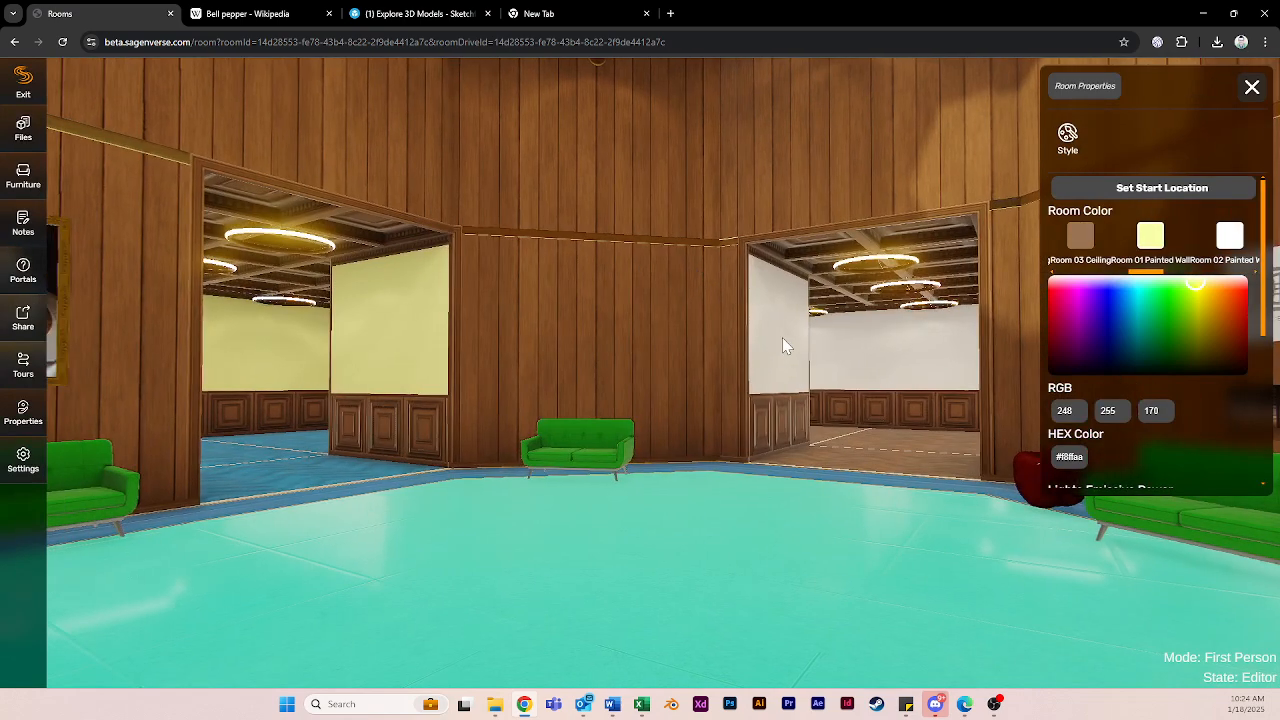
- Set the emissive power of the Attrium Sconces light group to 8.8
scroll(1197, 428, "down", 1)
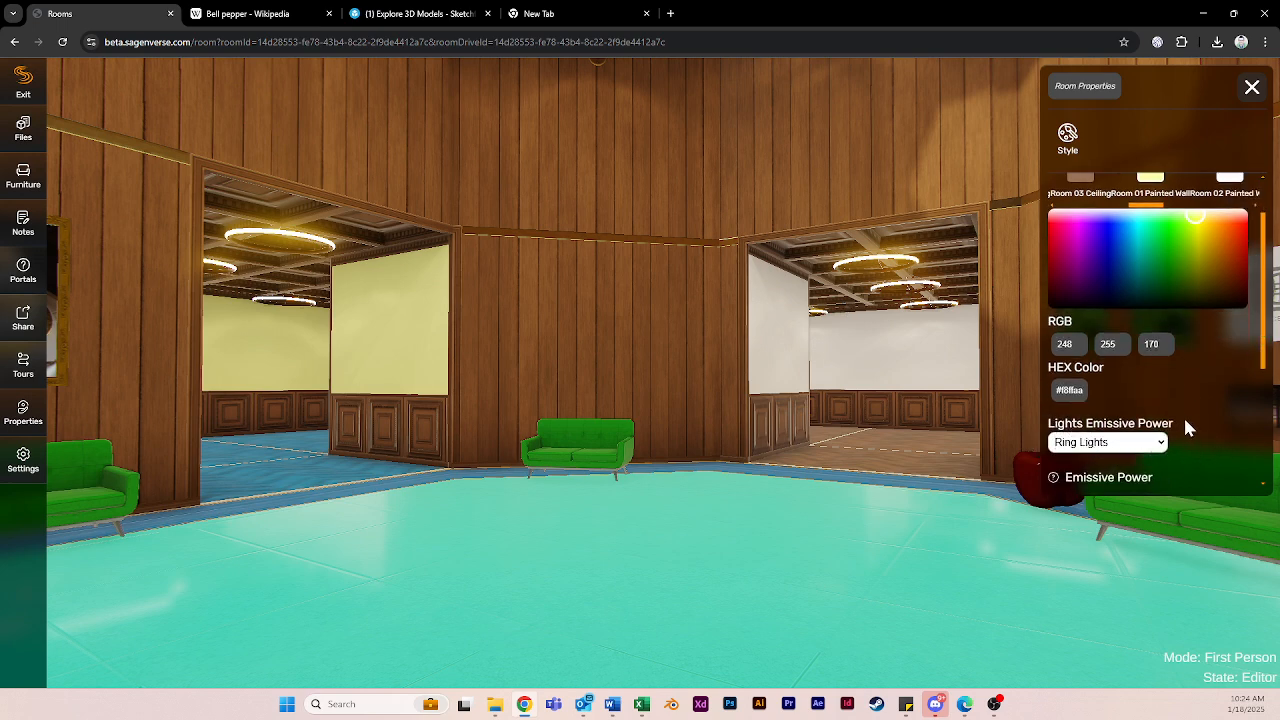
left_click(1142, 446)
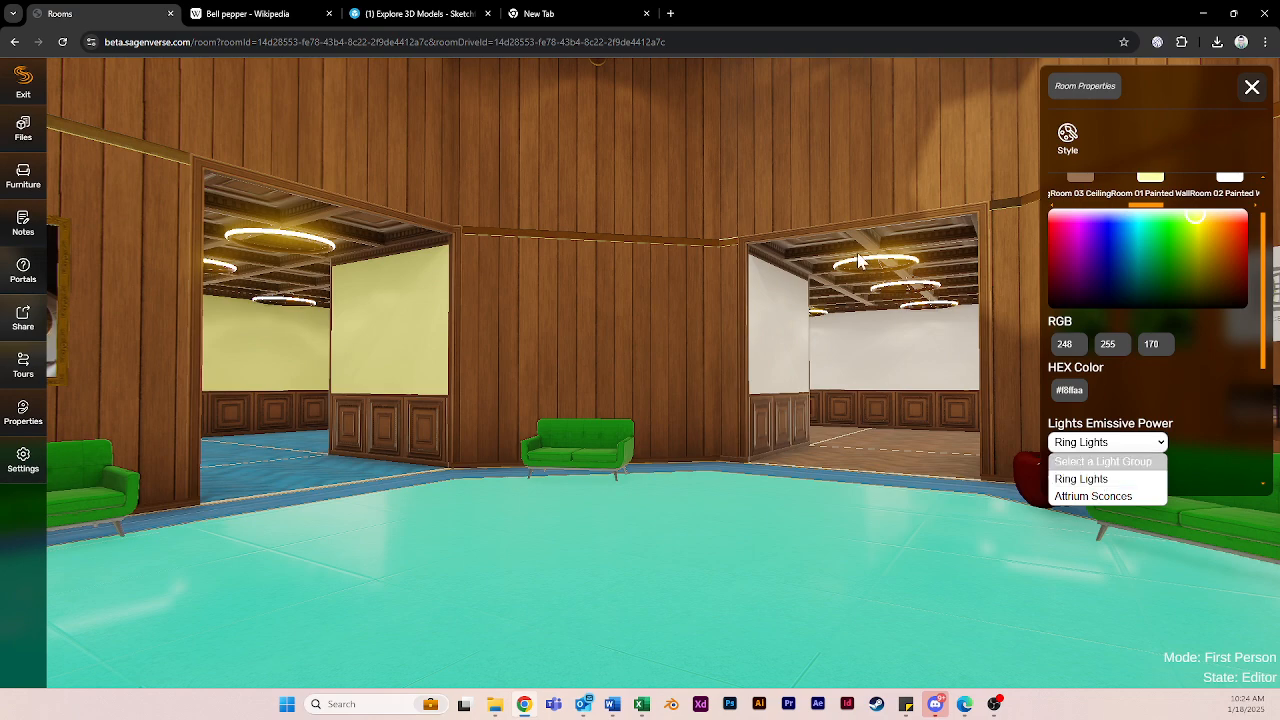
left_click(1088, 500)
left_click_drag(662, 286, 568, 192)
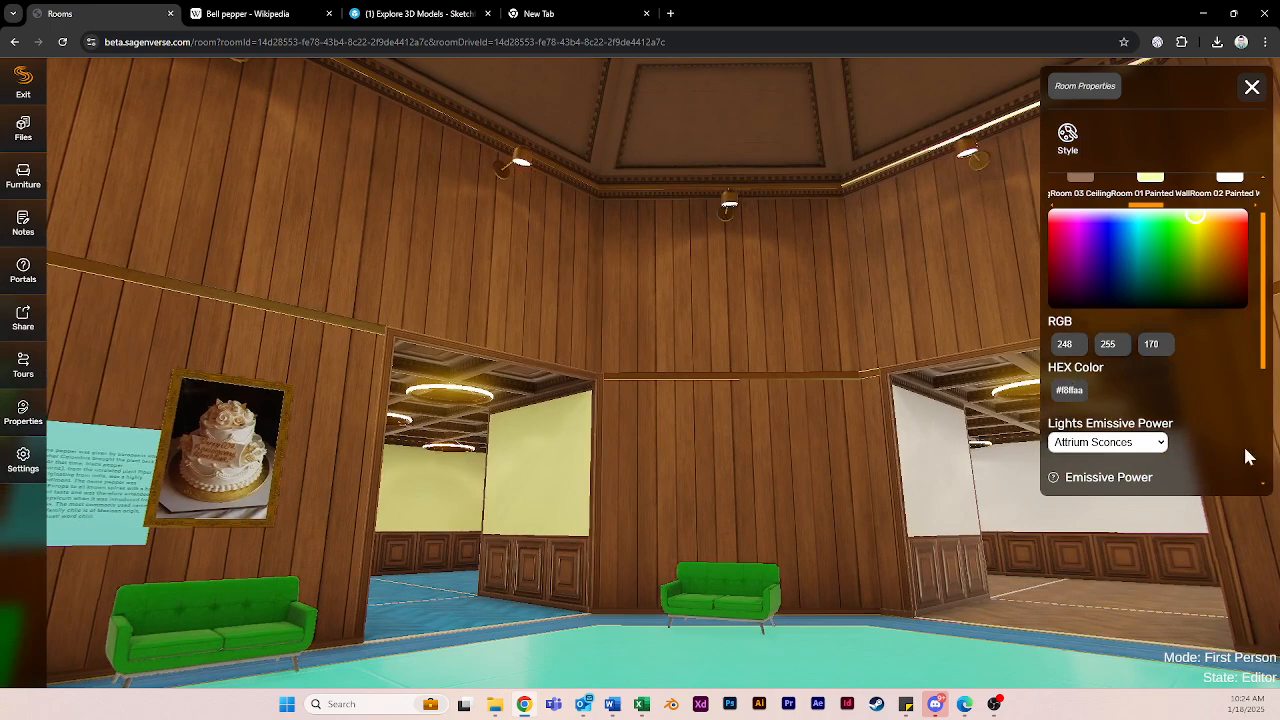
scroll(1229, 445, "down", 3)
mouse_move(1136, 386)
left_mouse_down()
mouse_move(1123, 386)
mouse_move(1169, 387)
mouse_move(1125, 386)
mouse_move(1160, 386)
mouse_move(1146, 390)
left_mouse_up()
- Set the emissive power of the Ring Lights group to 8.05
left_click(1122, 311)
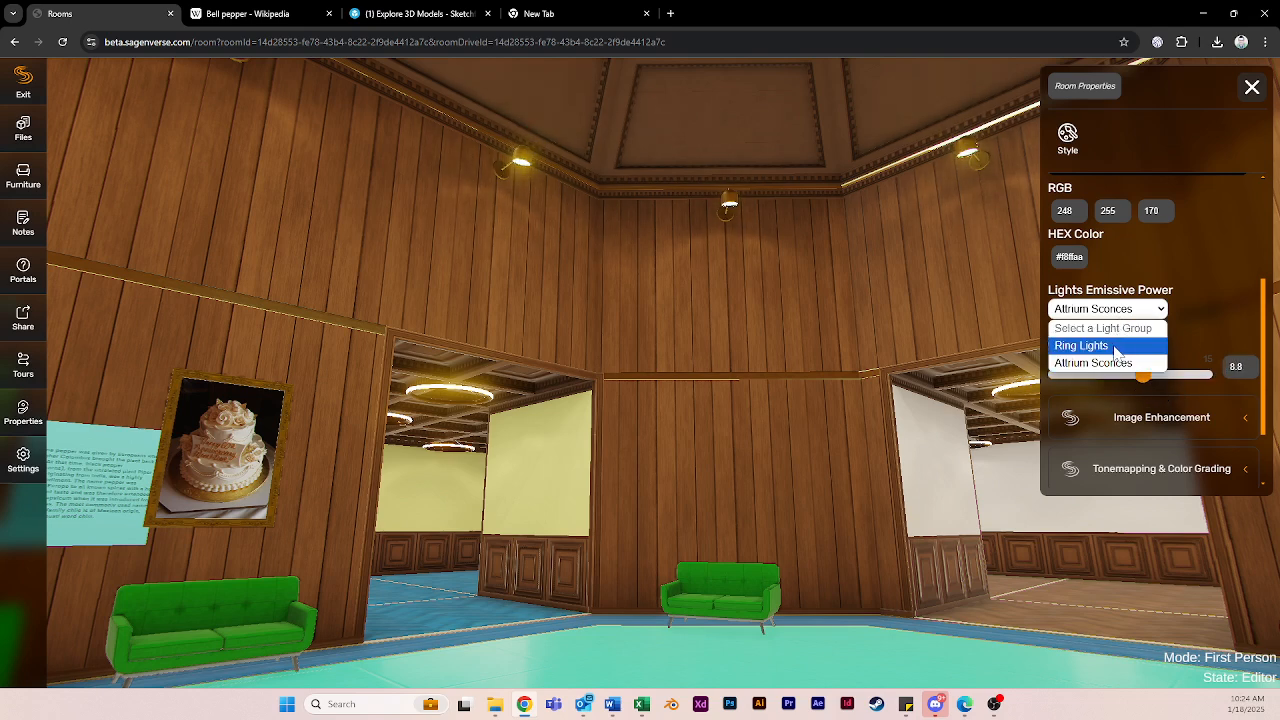
left_click(1090, 346)
mouse_move(1140, 380)
left_mouse_down()
mouse_move(1166, 378)
mouse_move(1120, 380)
mouse_move(1184, 388)
mouse_move(1082, 382)
mouse_move(1138, 386)
left_mouse_up()
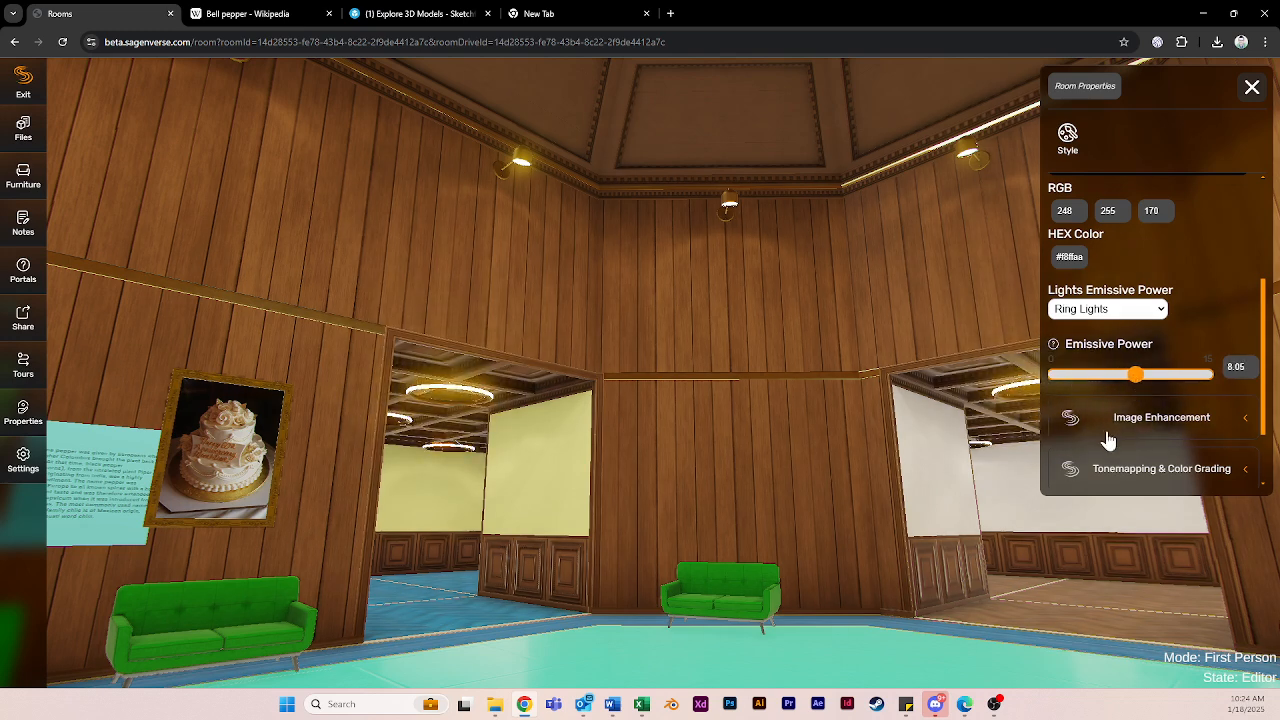
- Set the room's sharpen intensity to 3.31 and its colour saturation to -0.34
scroll(1105, 442, "down", 1)
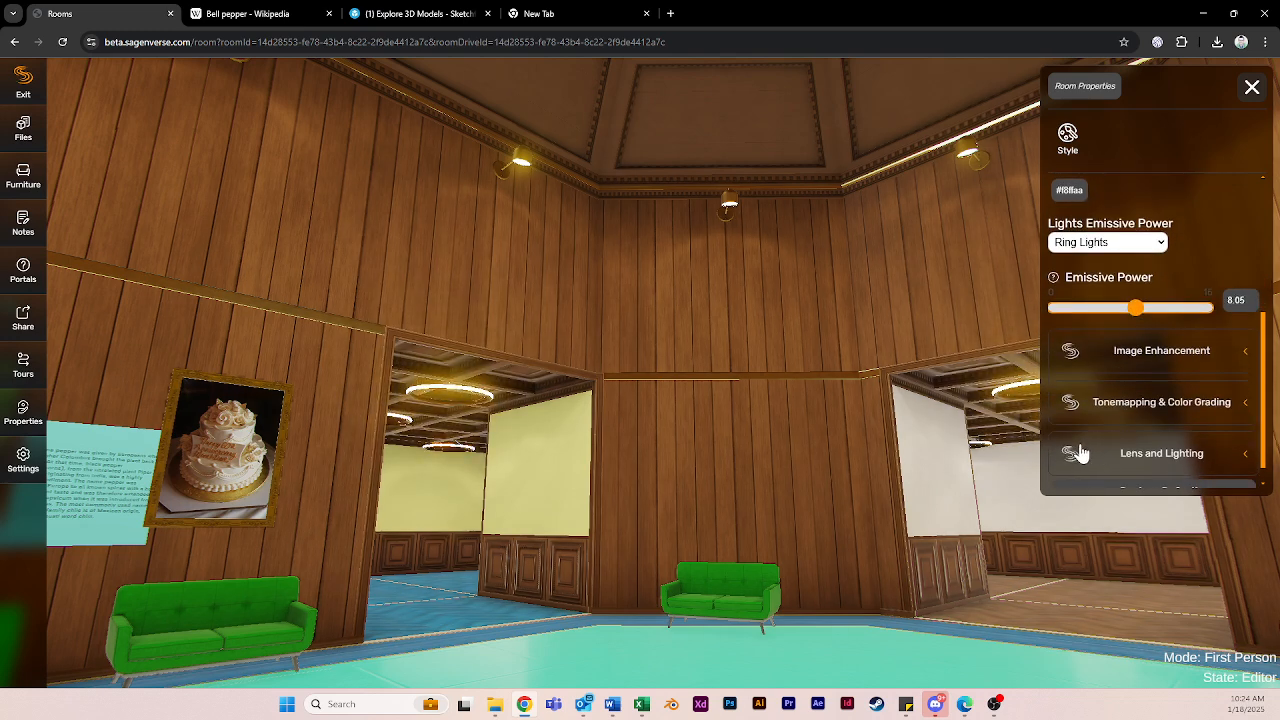
scroll(1128, 440, "down", 1)
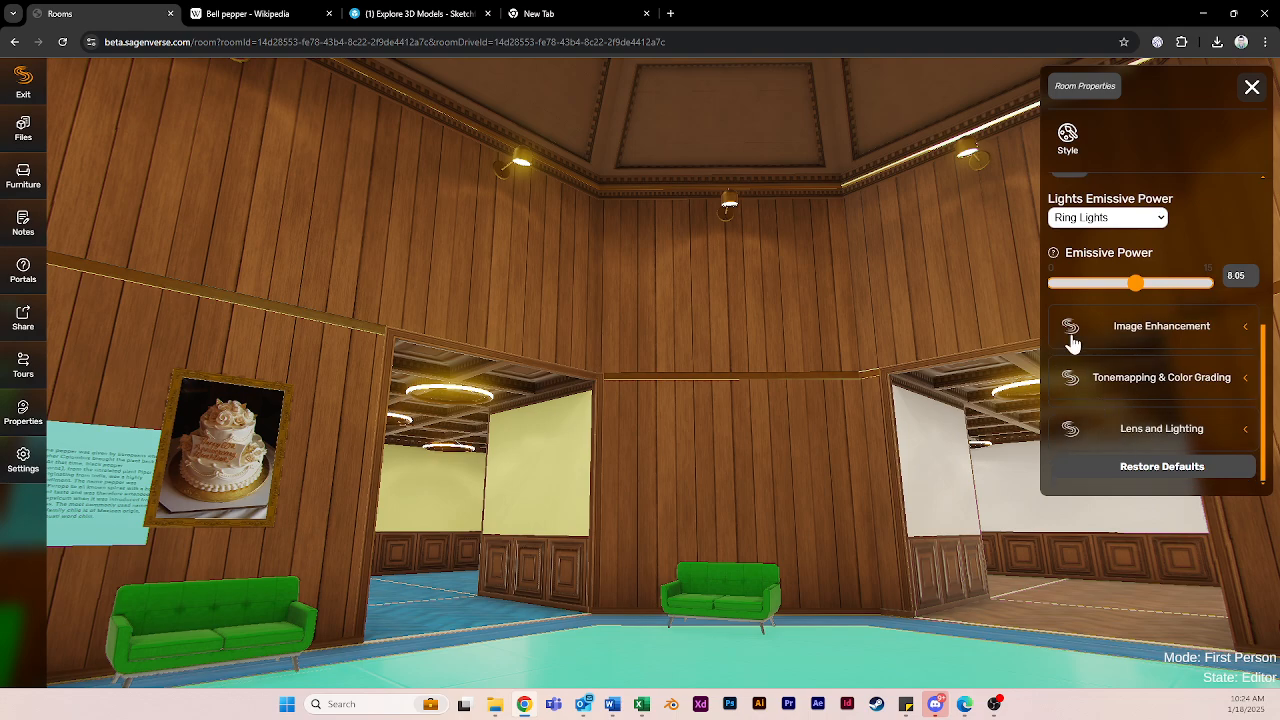
left_click_drag(728, 304, 940, 320)
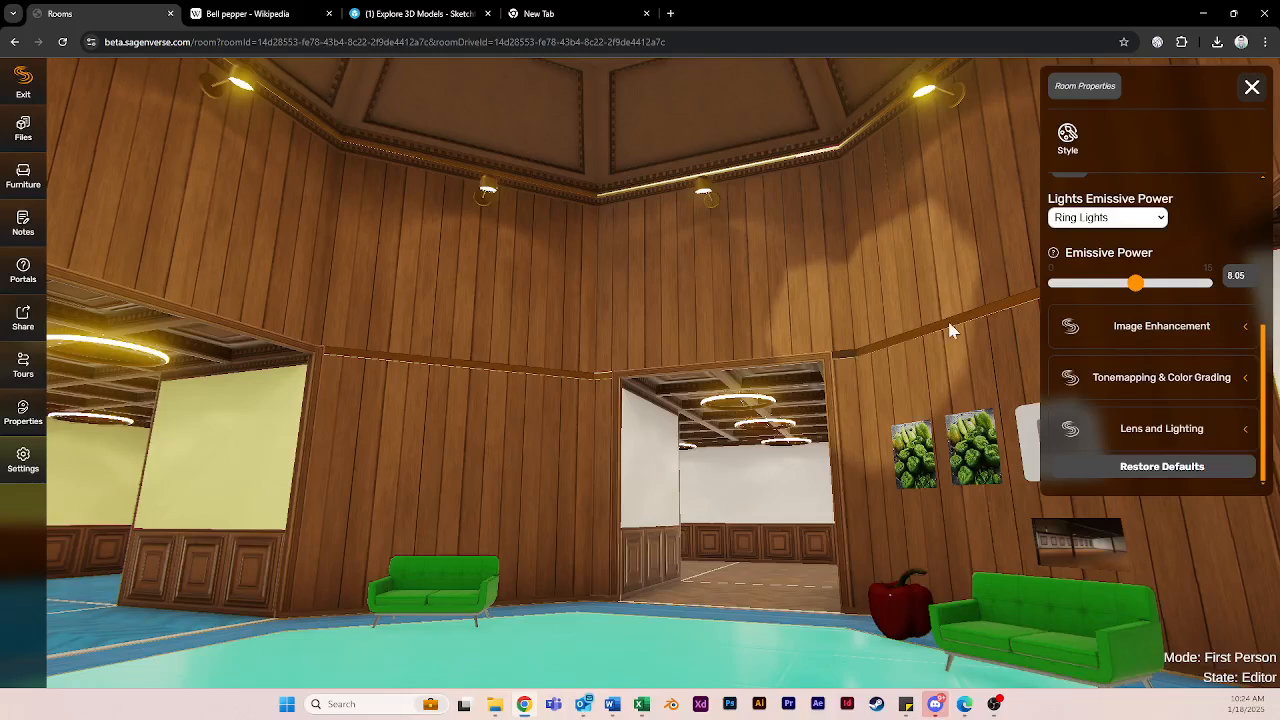
left_click(1105, 345)
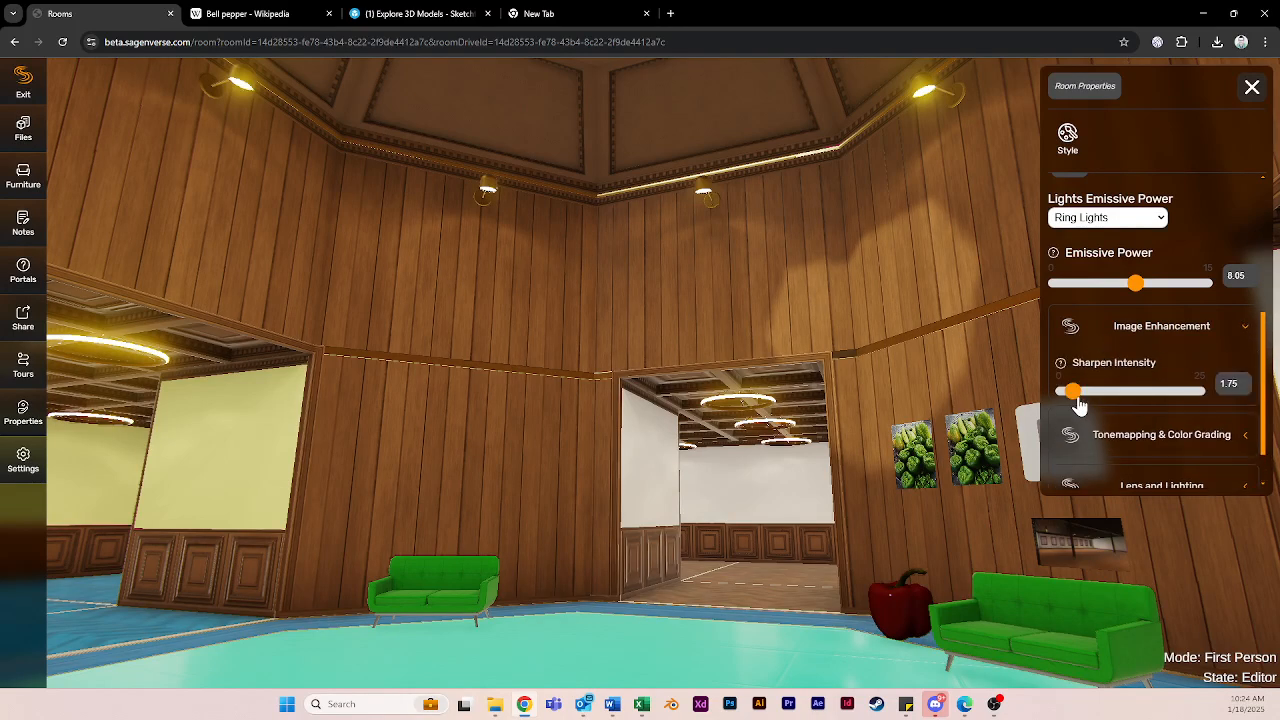
mouse_move(1068, 398)
left_mouse_down()
mouse_move(1112, 401)
mouse_move(1076, 401)
left_mouse_up()
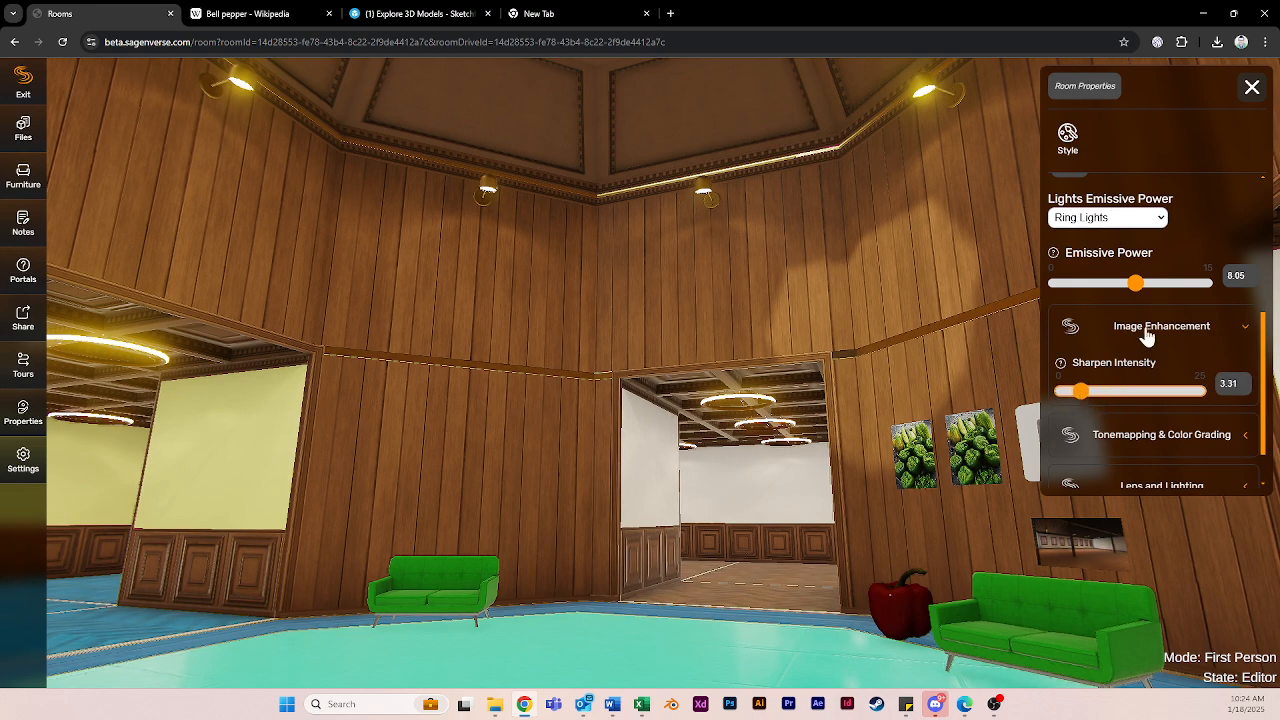
left_click(1145, 335)
left_click(1121, 397)
mouse_move(1112, 446)
left_mouse_down()
mouse_move(1168, 449)
mouse_move(1110, 453)
left_mouse_up()
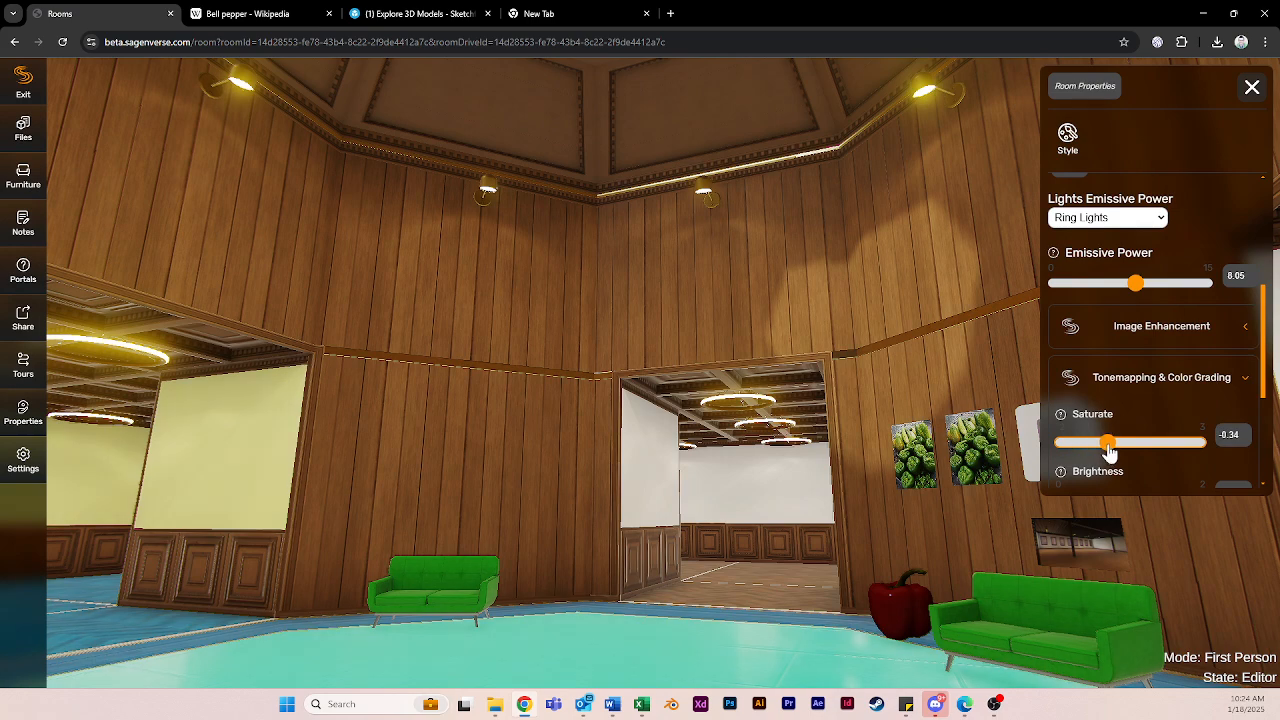
- Set the room's bloom intensity to 0.97 and its bloom threshold to 2.24
left_click(1199, 385)
left_click(1147, 432)
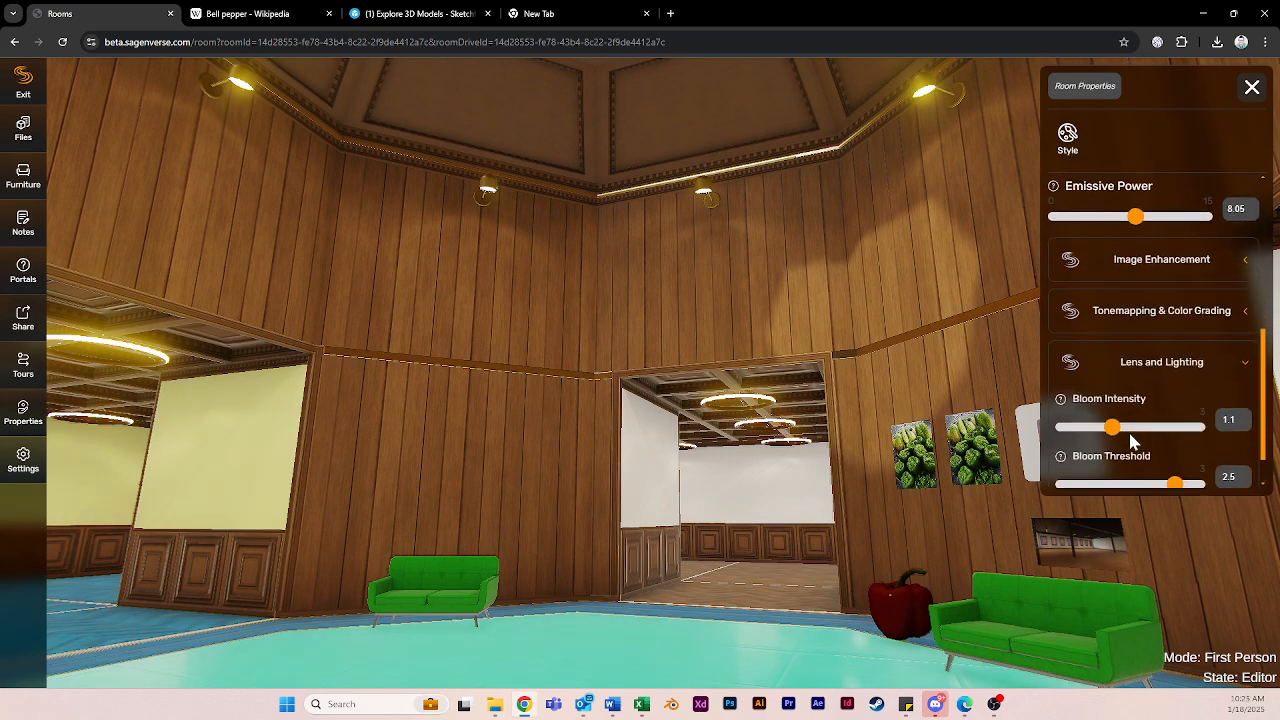
left_click_drag(1117, 437, 1163, 450)
scroll(1168, 450, "down", 1)
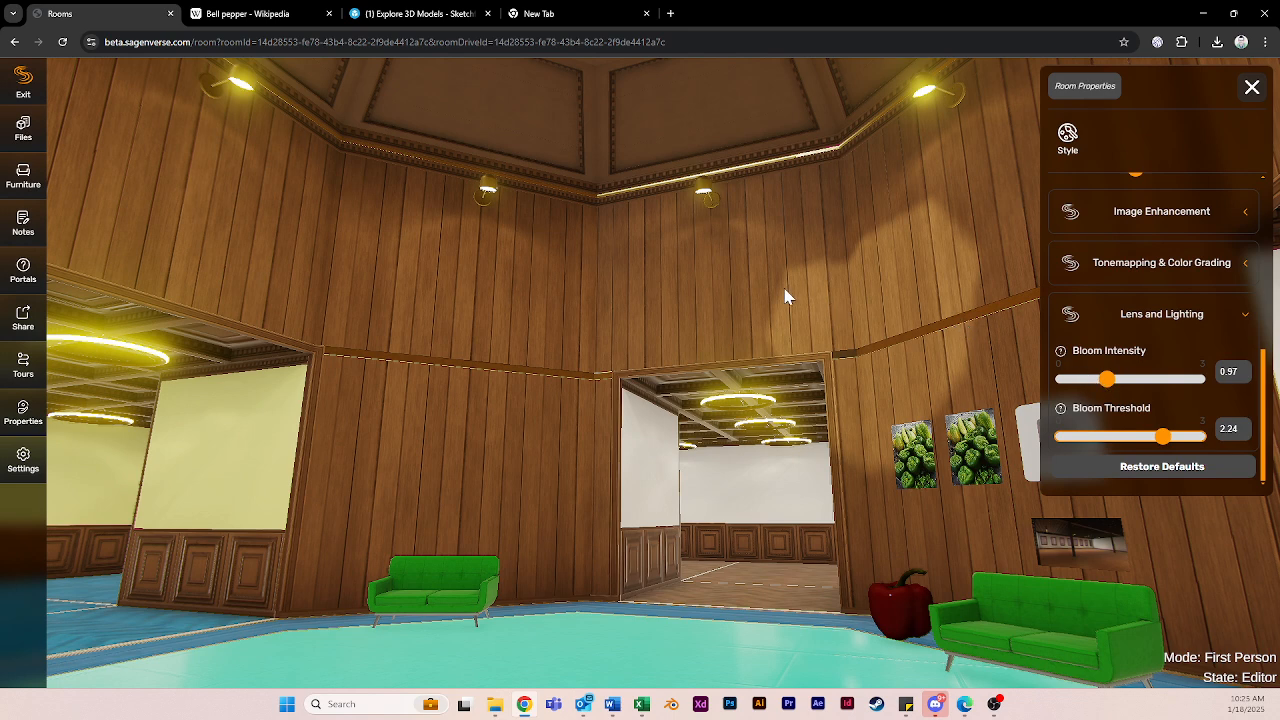
- Restore the room's default properties and collapse the lens and lighting settings
left_click(1143, 474)
left_click_drag(732, 267, 811, 317)
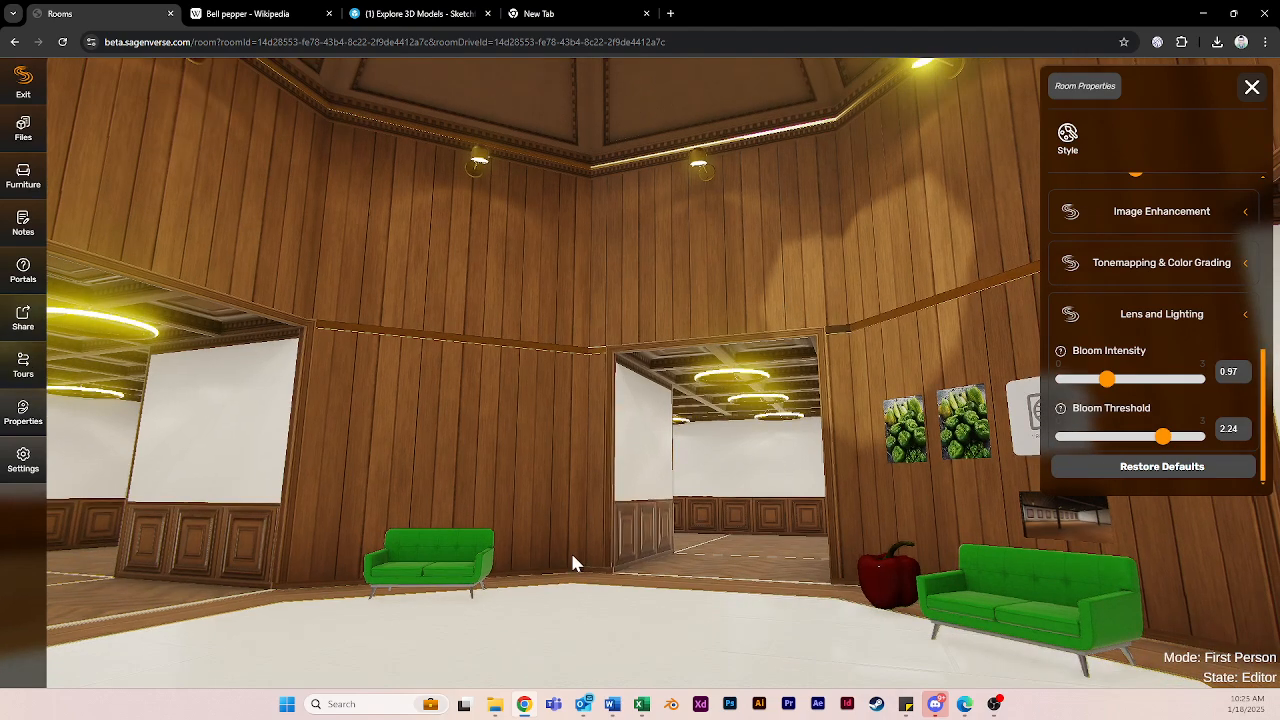
left_click(1240, 320)
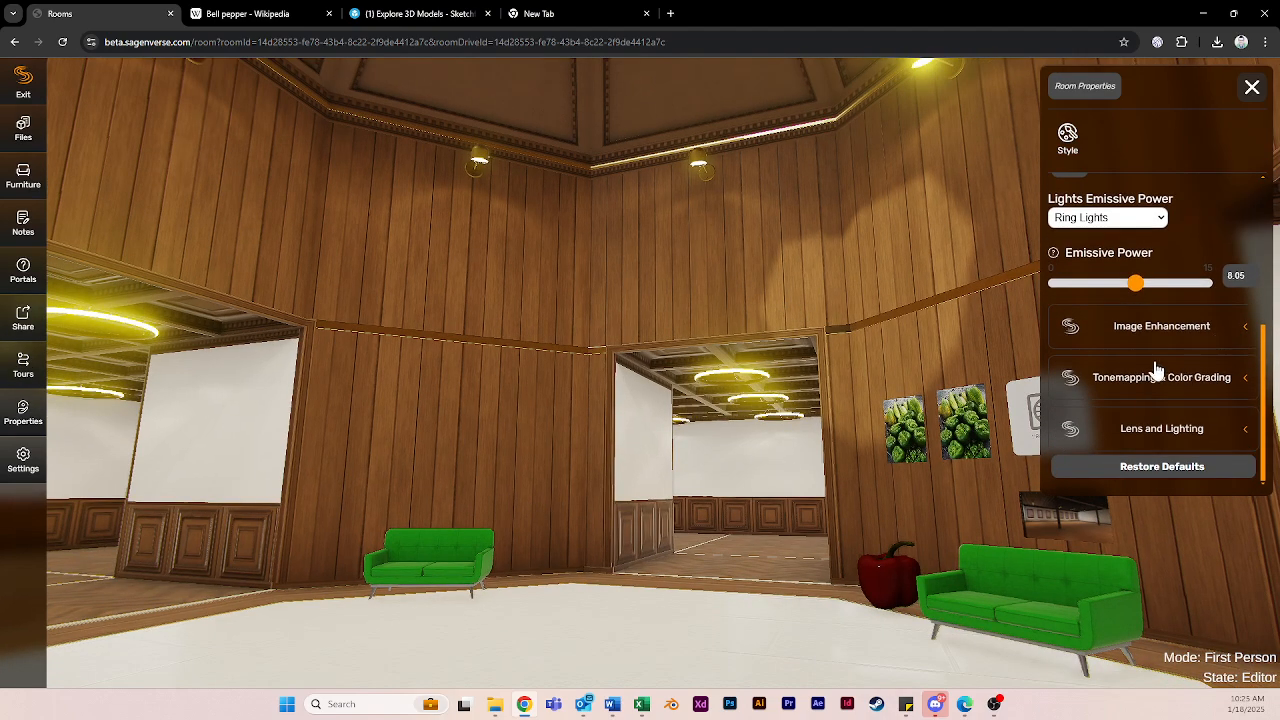
- Set the room's start location inside the side room opposite the tall window, facing back toward the atrium, and close the properties
scroll(1151, 372, "up", 2)
scroll(1153, 374, "up", 2)
left_click_drag(511, 294, 620, 425)
left_click_drag(606, 489, 645, 457)
key("w")
key("w")
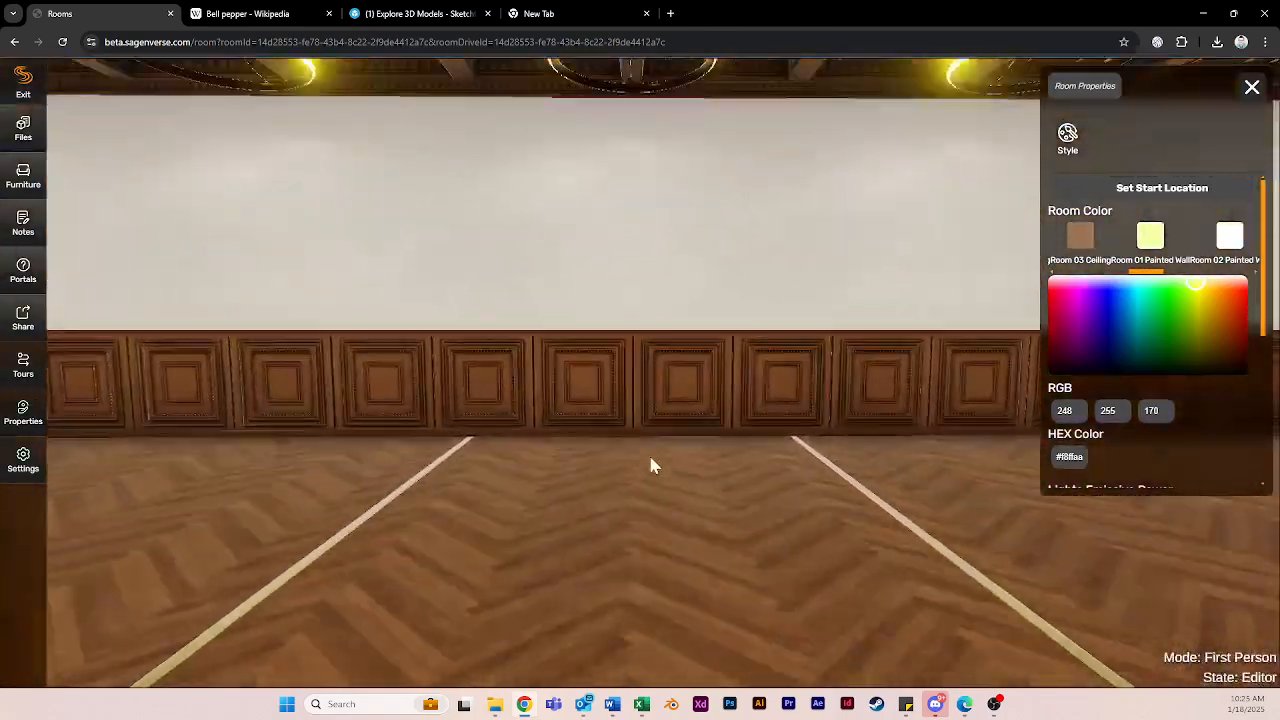
key("w")
left_click_drag(570, 470, 740, 499)
left_click_drag(557, 491, 624, 445)
key("s")
key("w")
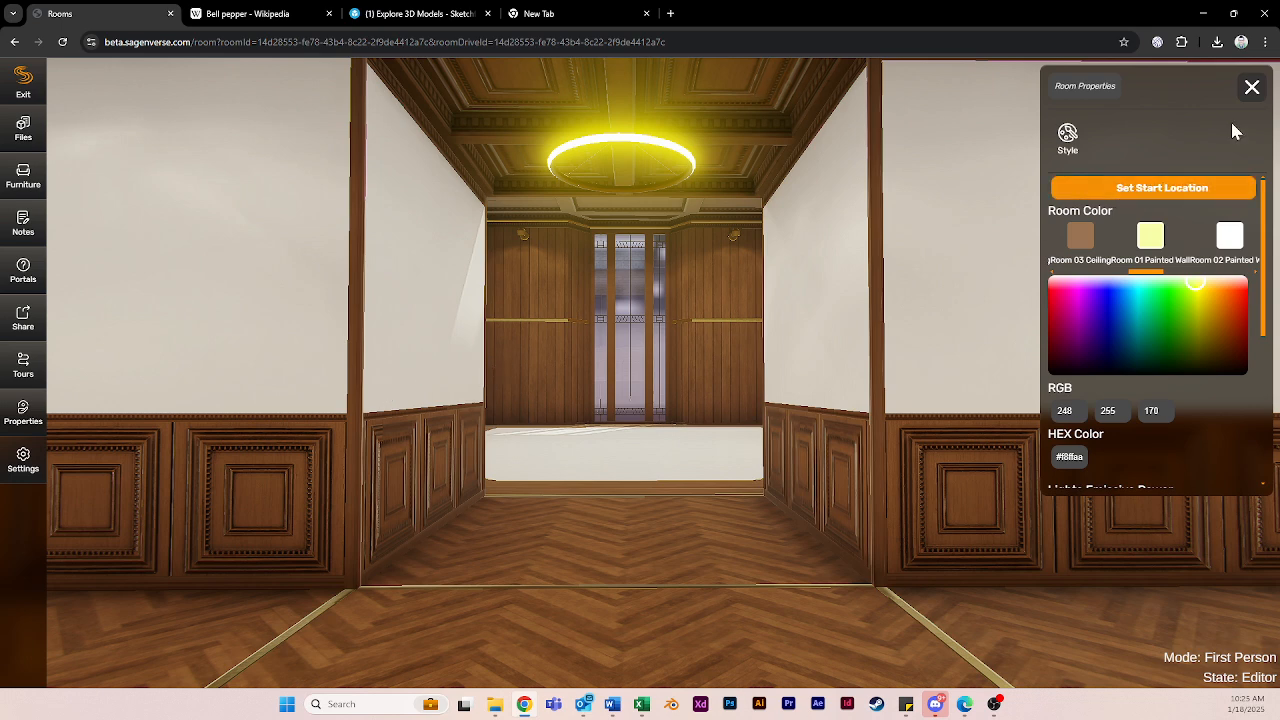
left_click(1251, 90)
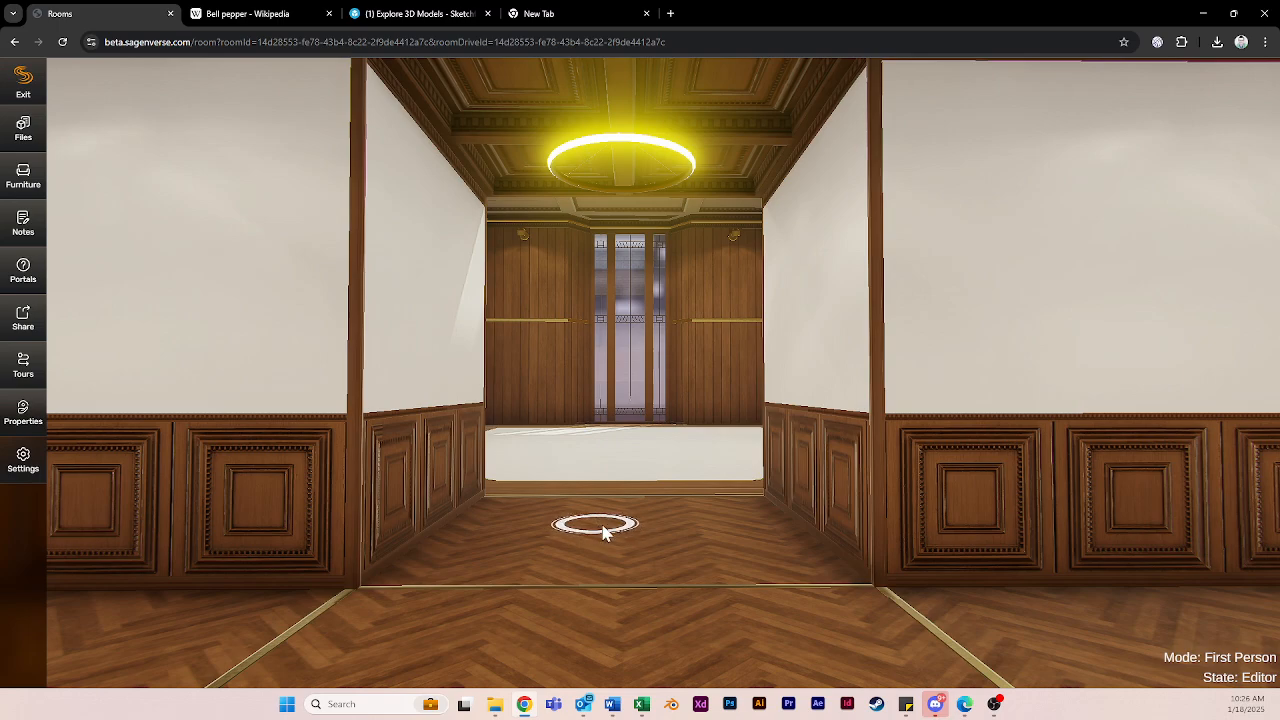
- Walk back into the atrium, cancel leaving the room at the unsaved-changes warning, and save the room
left_click(634, 463)
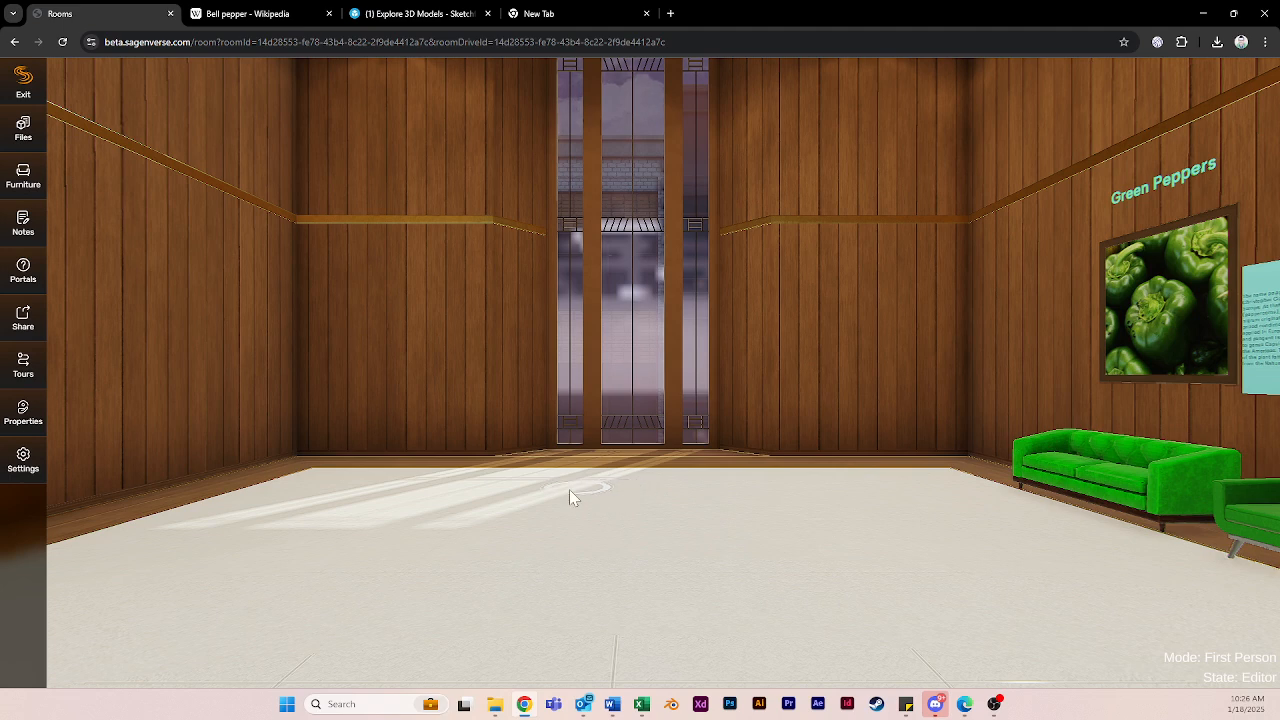
left_click(22, 96)
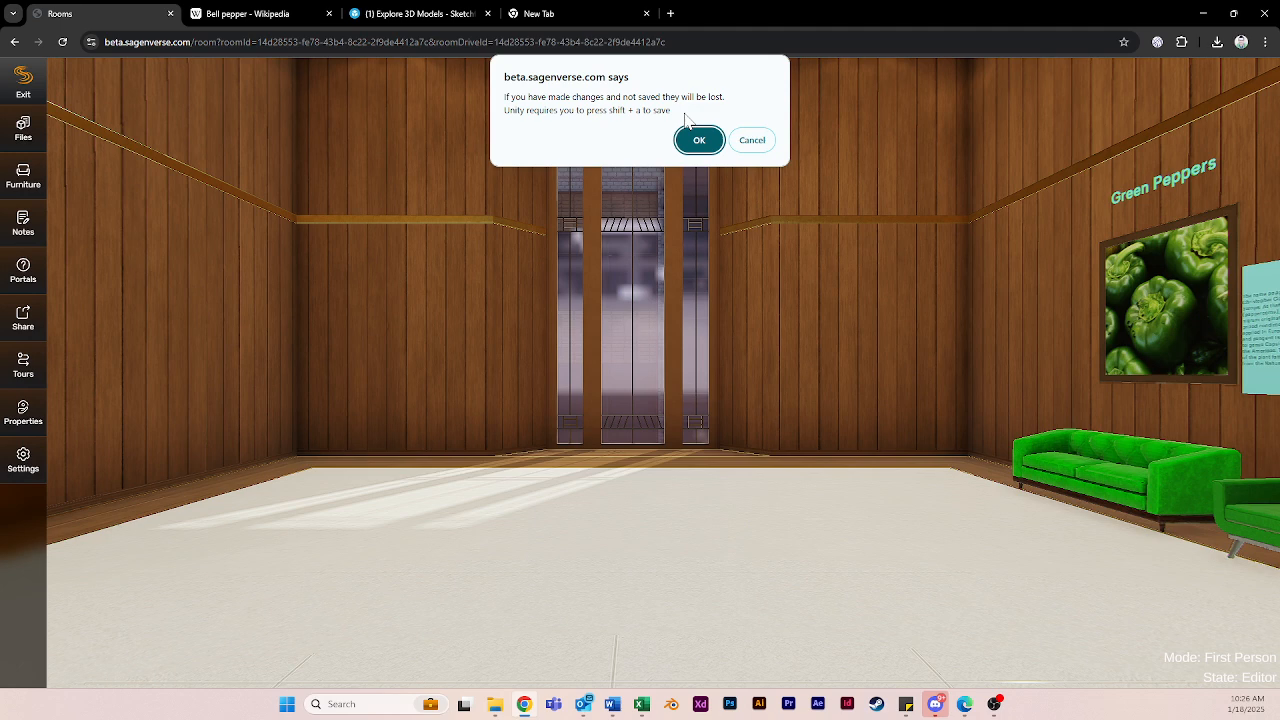
left_click(752, 141)
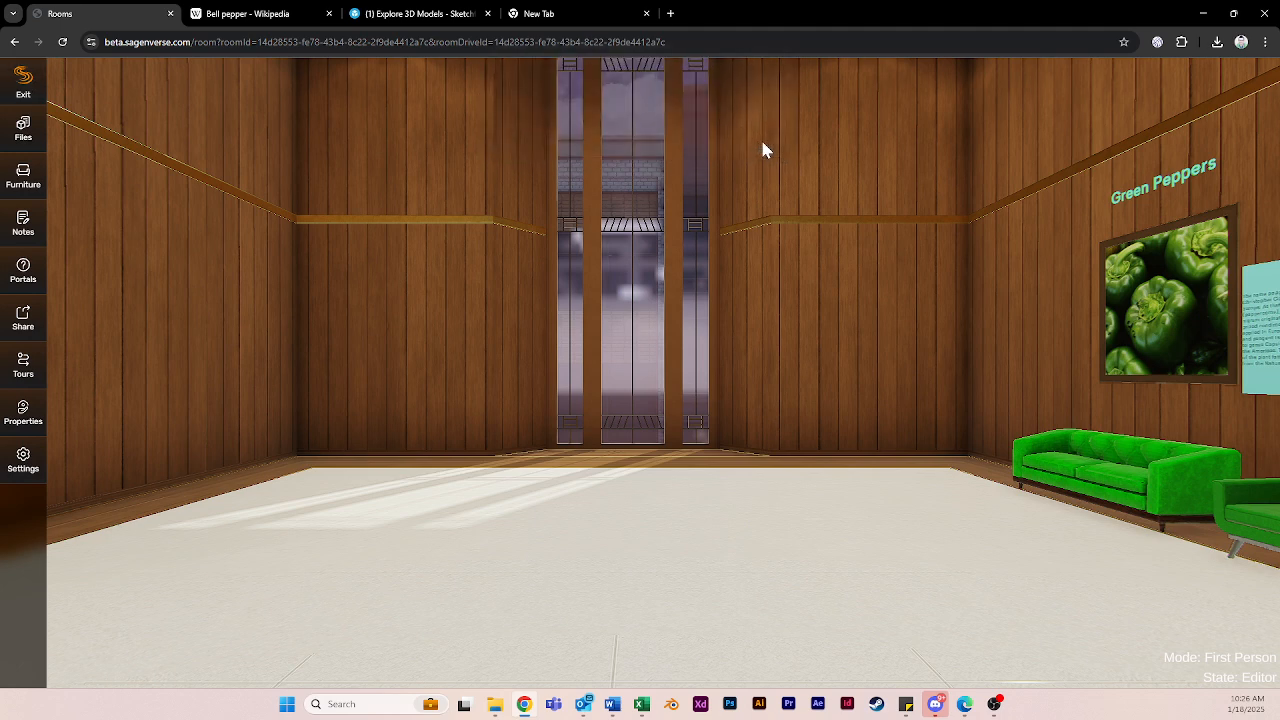
key("ctrl+s")
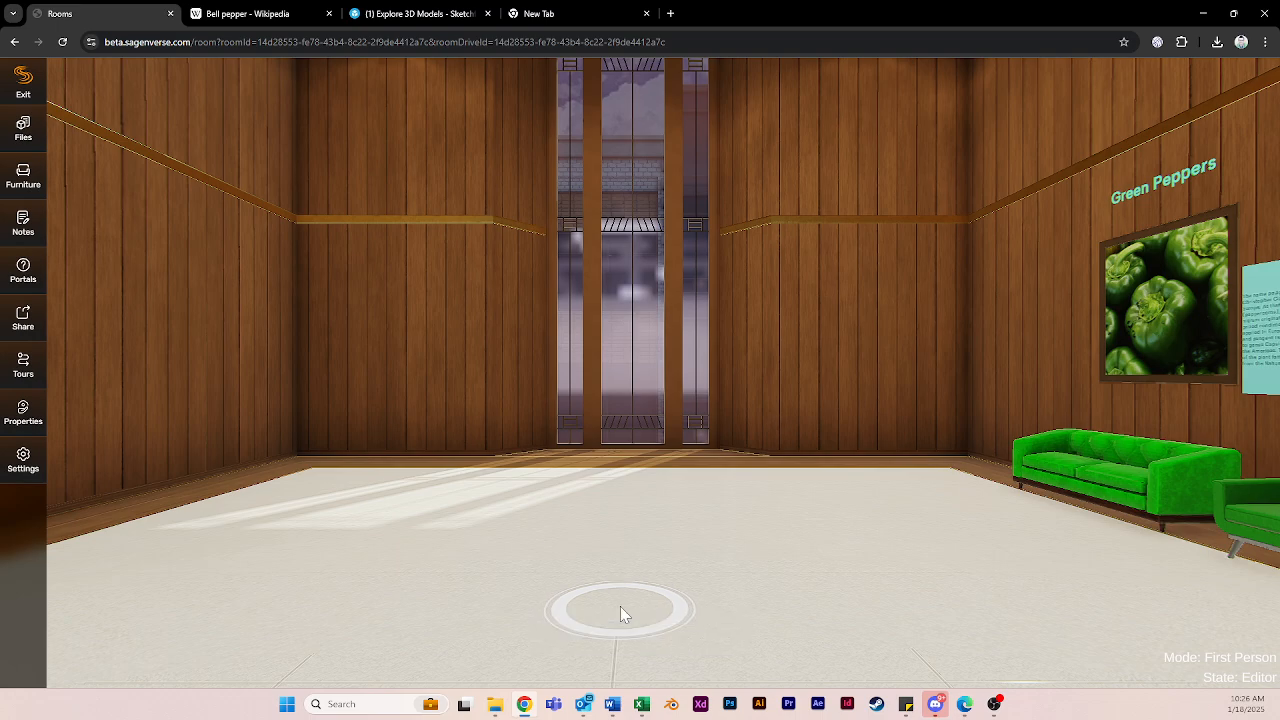
- Exit the room, accepting the unsaved-changes warning, and reopen My First Room from the rooms list
left_click(660, 615)
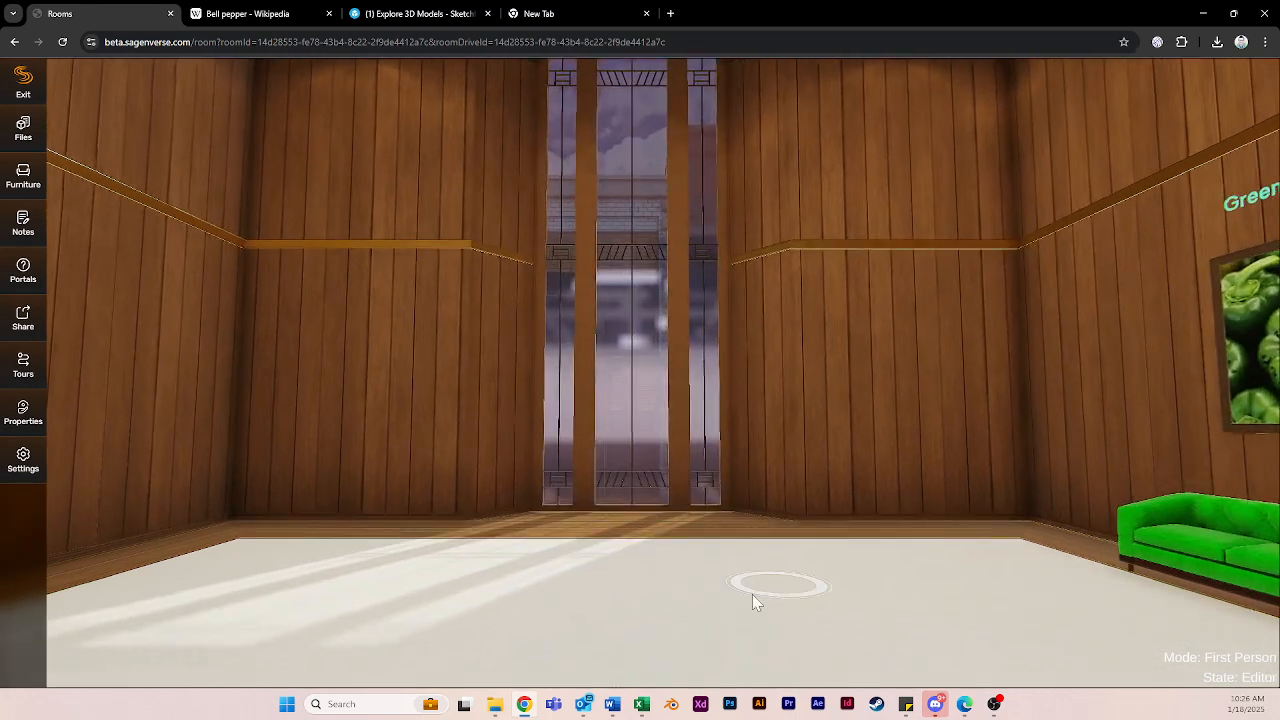
left_click_drag(752, 594, 637, 618)
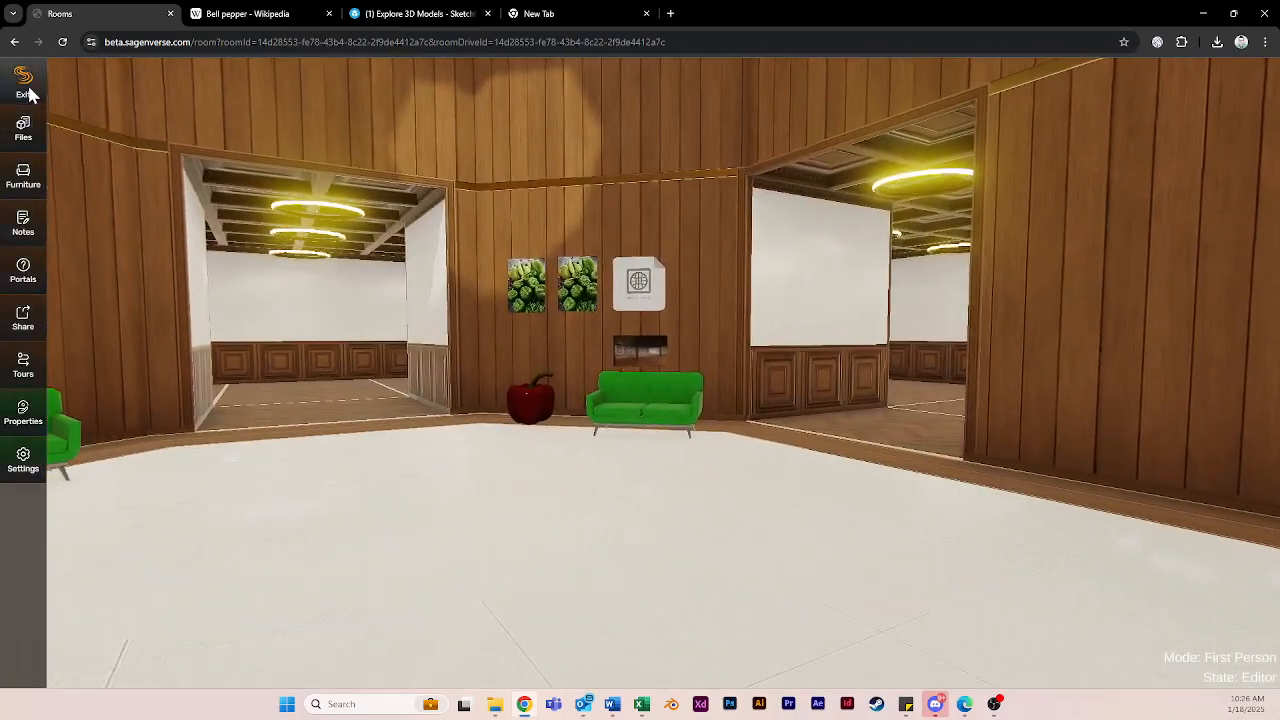
left_click(22, 95)
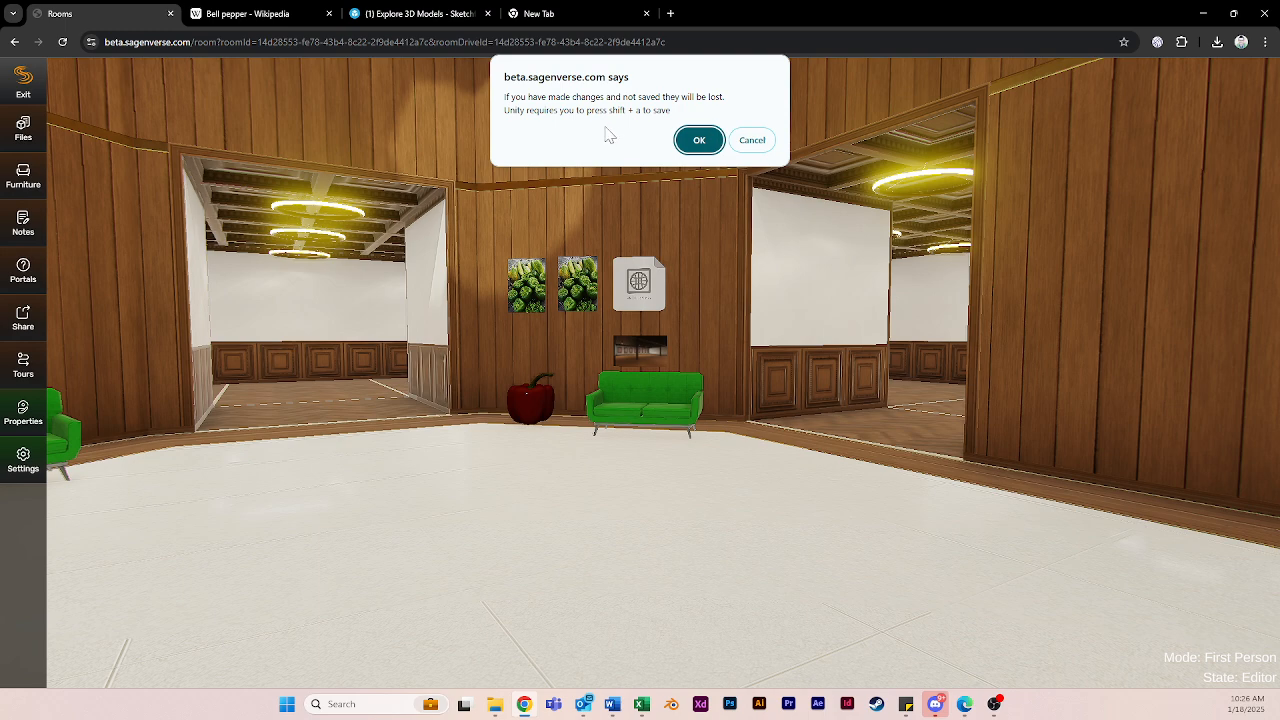
left_click(698, 142)
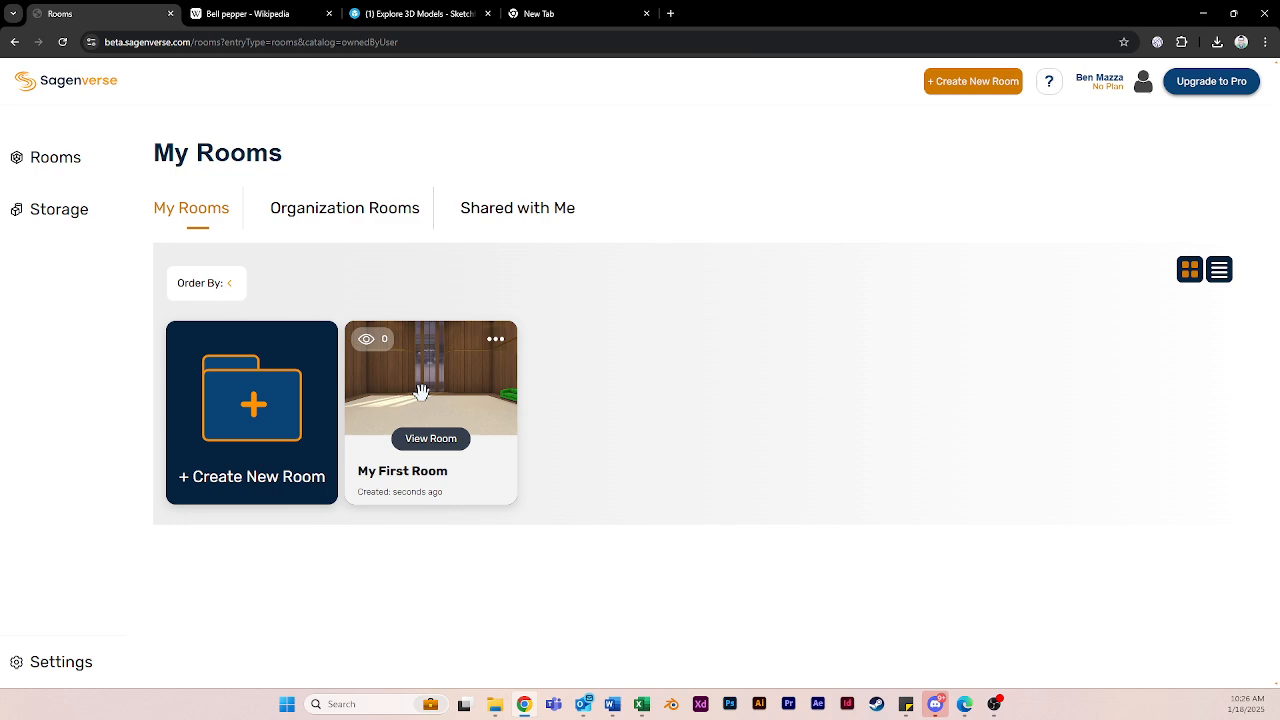
left_click(433, 440)
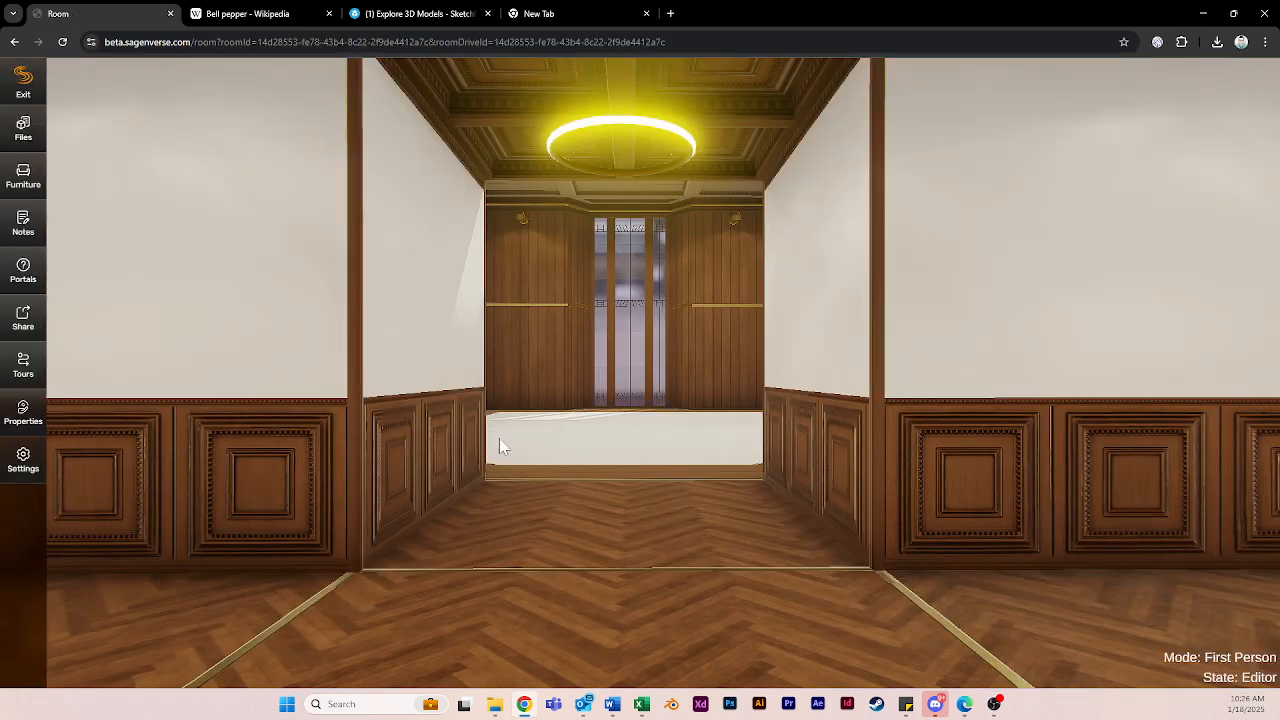
- Walk from the start location into the atrium and examine the pepper display, pictures, sofas and doorways
left_click(621, 442)
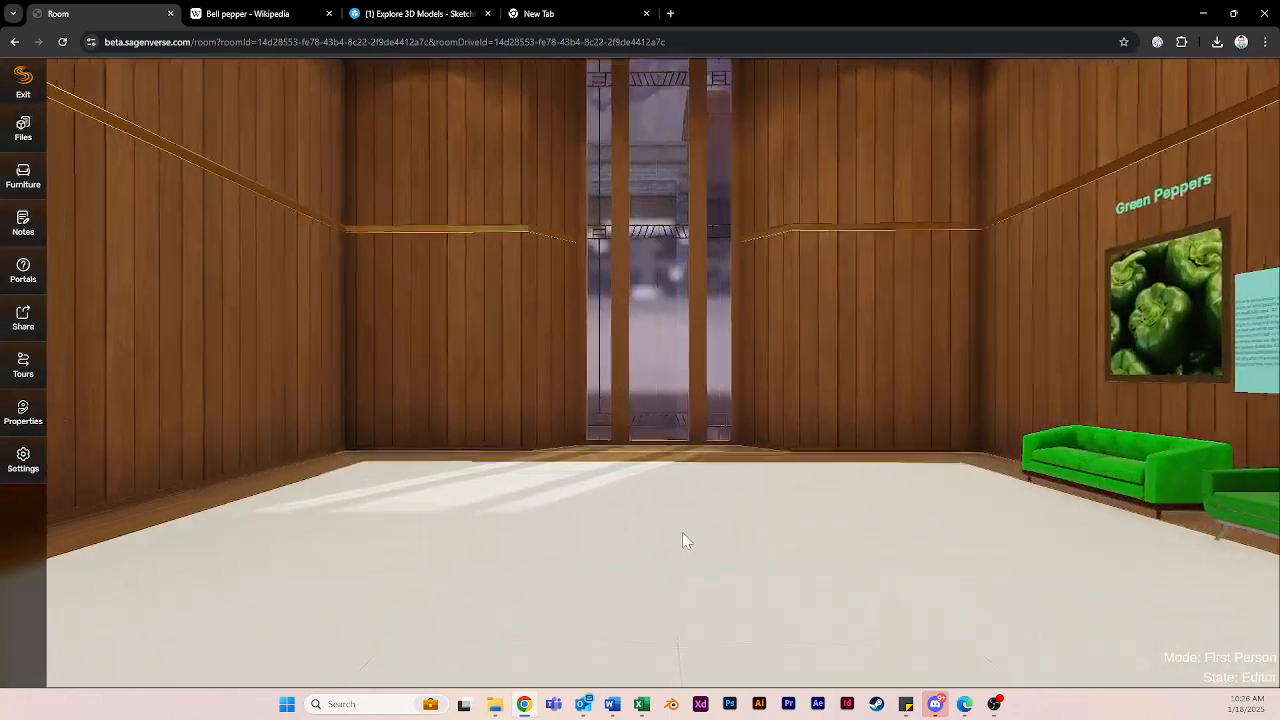
left_click_drag(682, 532, 1080, 550)
left_click_drag(609, 546, 1050, 560)
left_click_drag(852, 555, 671, 539)
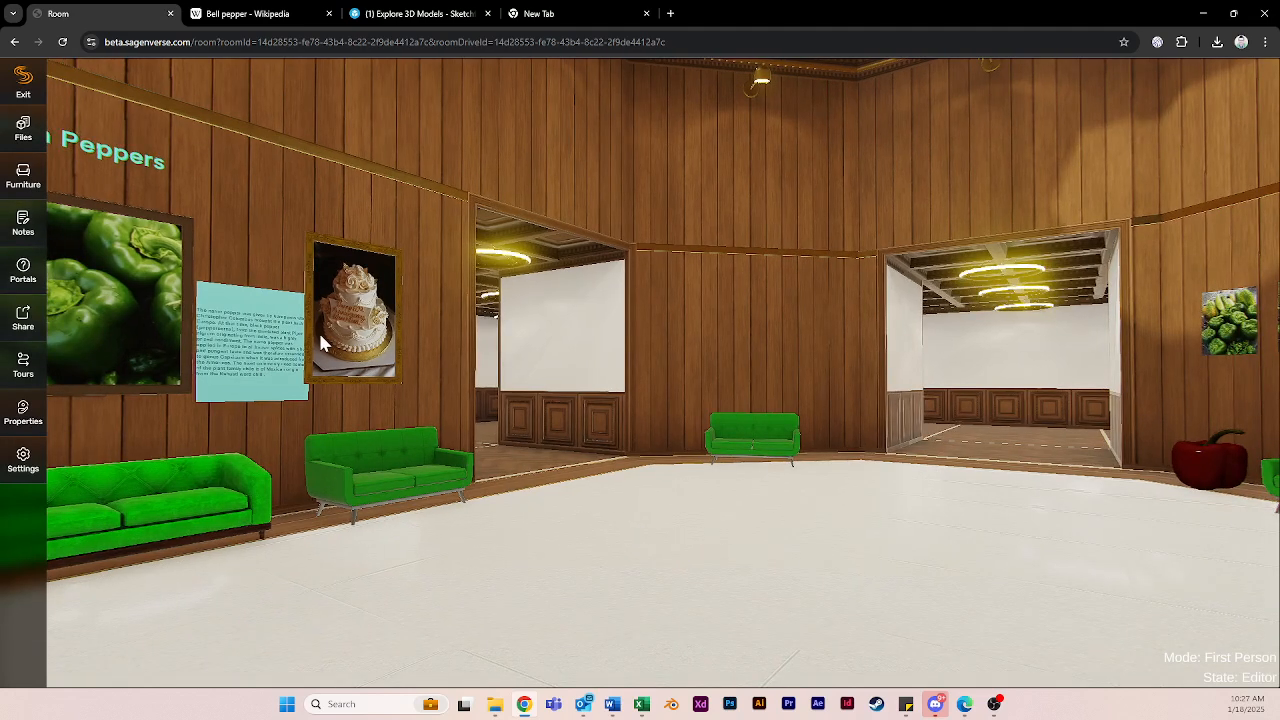
left_click_drag(476, 453, 654, 476)
key("s")
key("w")
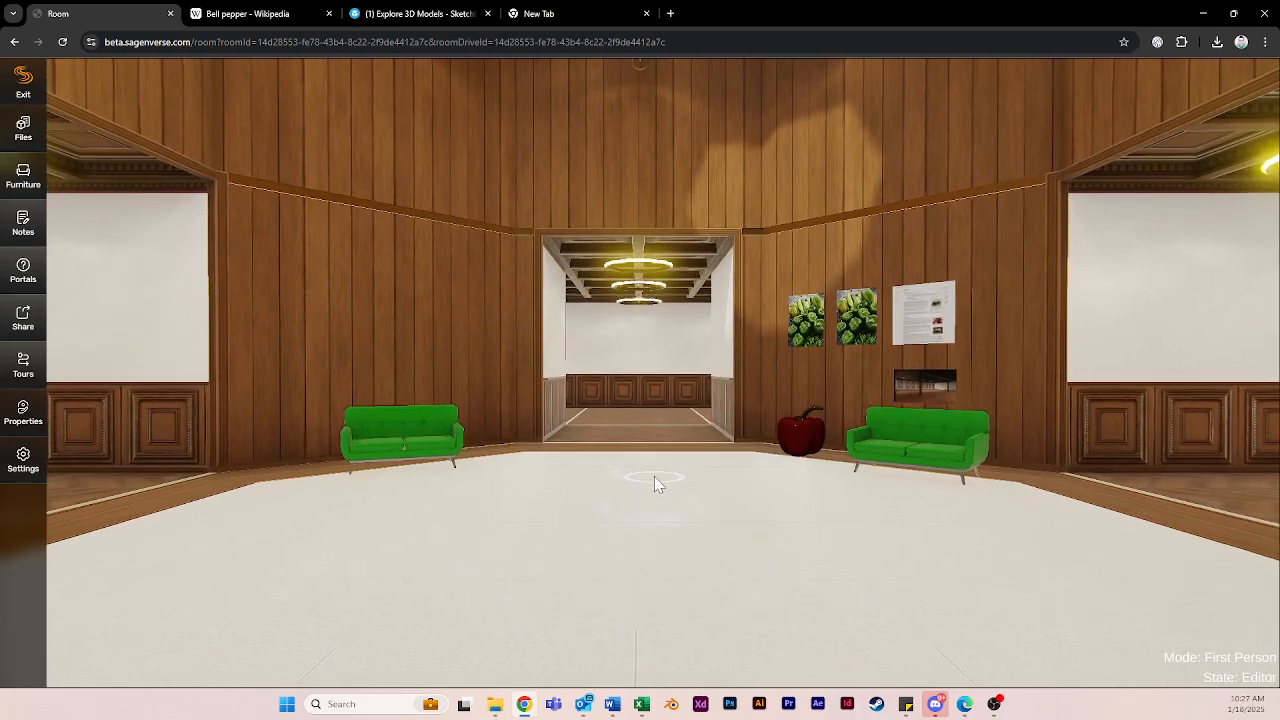
left_click_drag(605, 512, 816, 563)
left_click(523, 517)
left_click(946, 559)
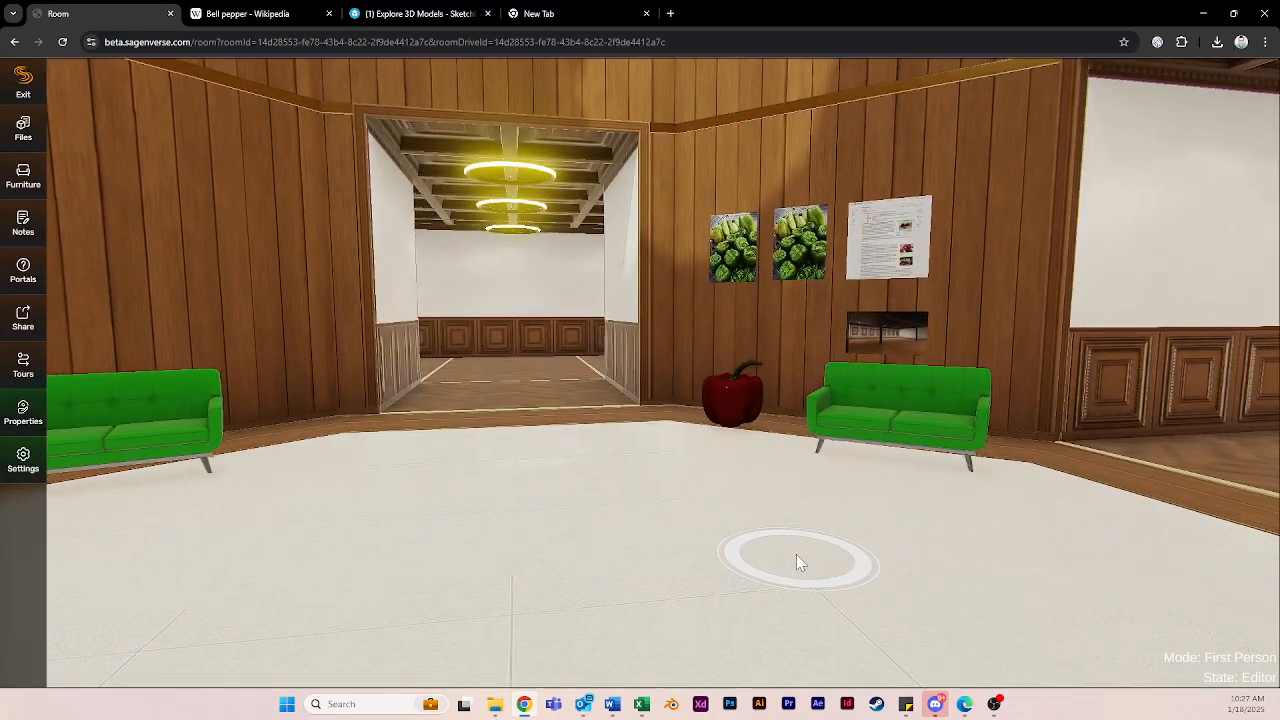
- Switch to God Mode, fly around the atrium to examine the pepper display and doorways, and return to First Person mode
left_click_drag(803, 563, 724, 544)
mouse_move(716, 551)
left_mouse_down()
mouse_move(474, 538)
mouse_move(692, 548)
left_mouse_up()
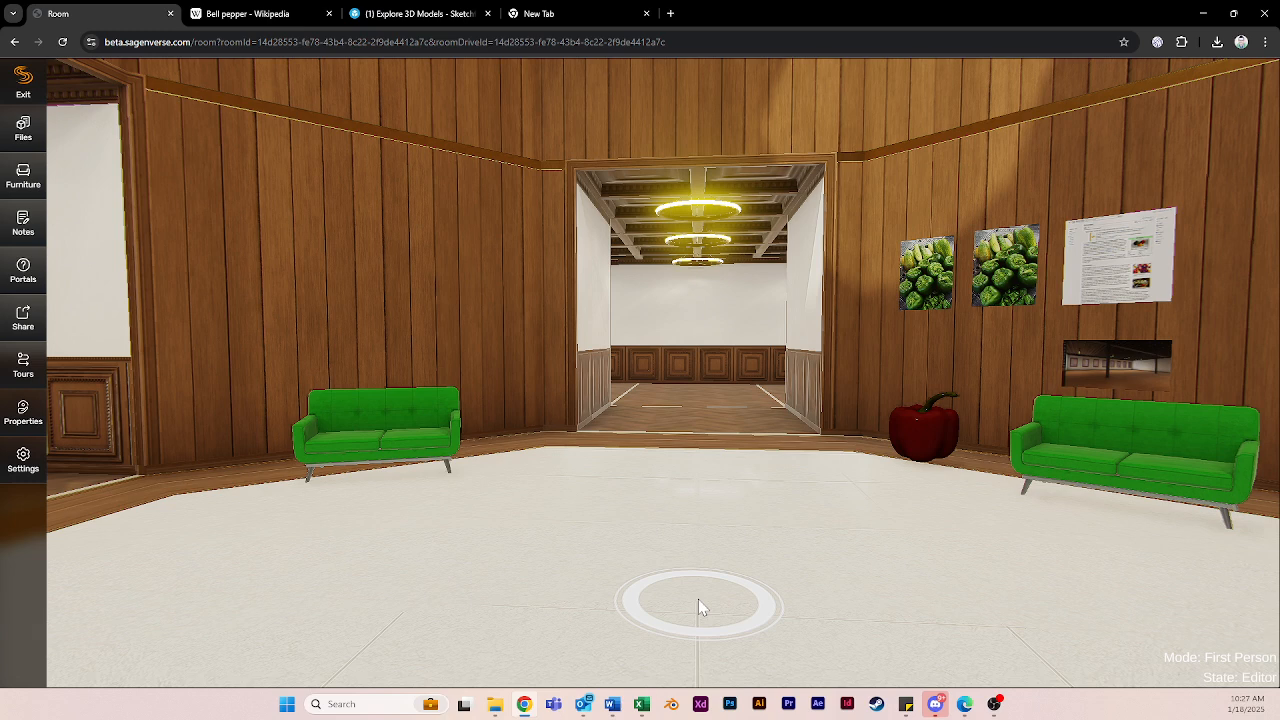
key("g")
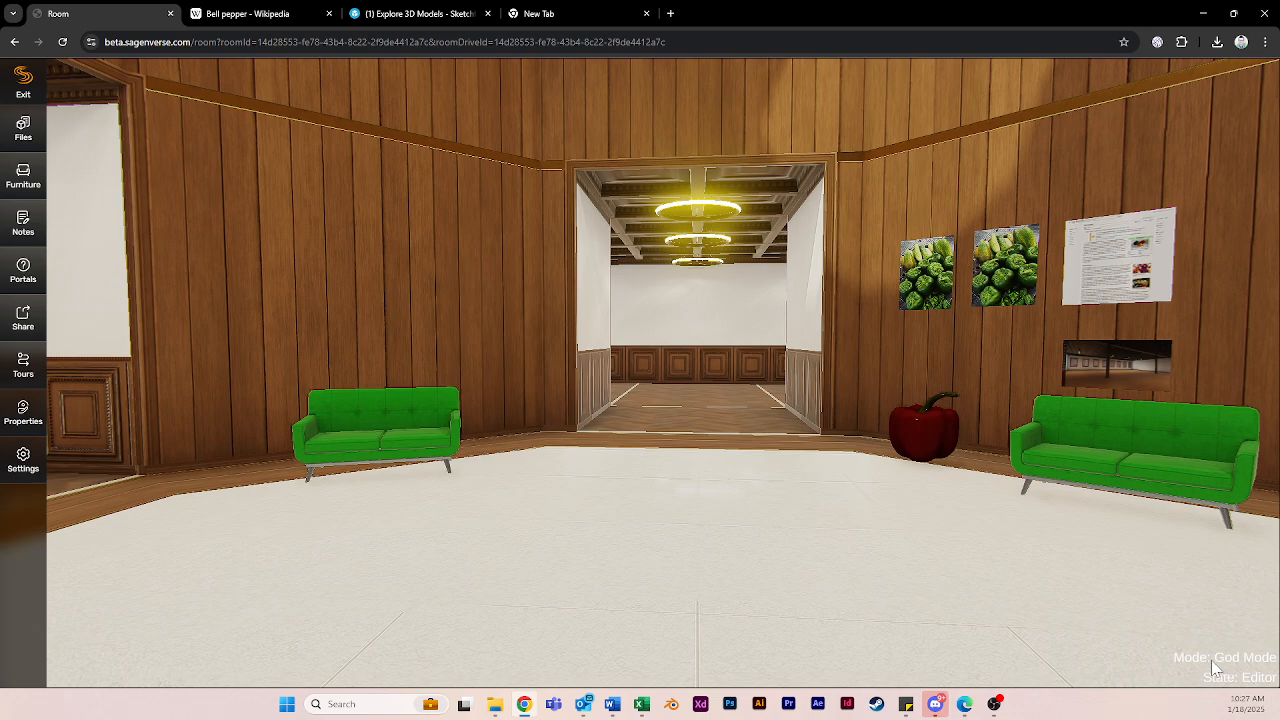
right_click_drag(712, 587, 600, 450)
key("w")
key("w")
key("w")
key("w")
key("w")
key("a")
key("w")
right_click_drag(454, 461, 383, 368)
key("w")
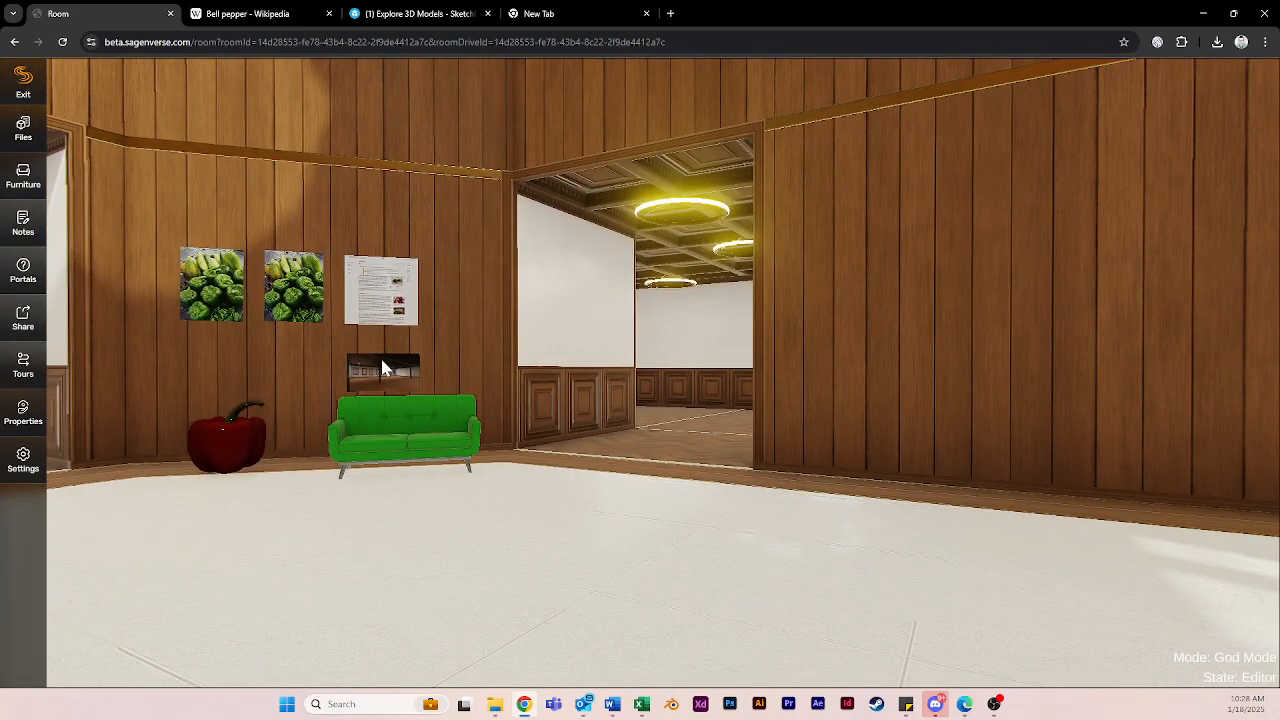
key("g")
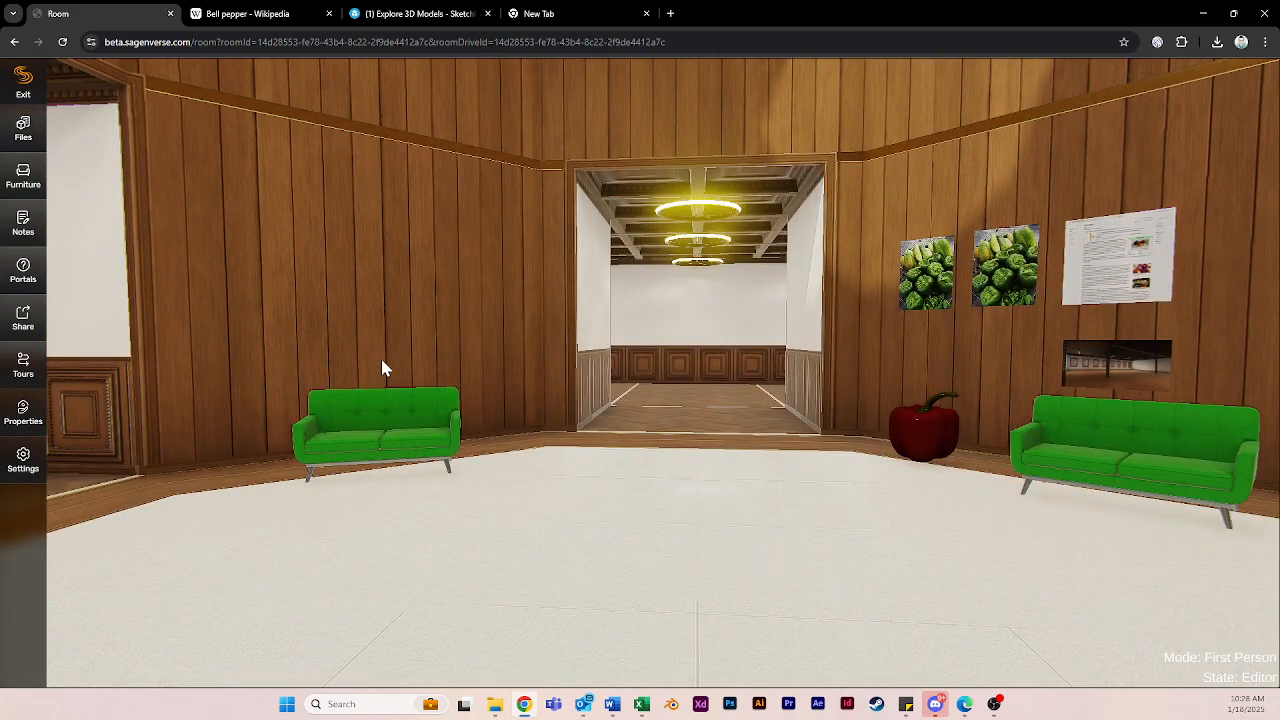
- Switch to Overhead Mode and examine the room's layout from above, including the atrium, its furniture and the side rooms
right_click_drag(482, 418, 557, 434)
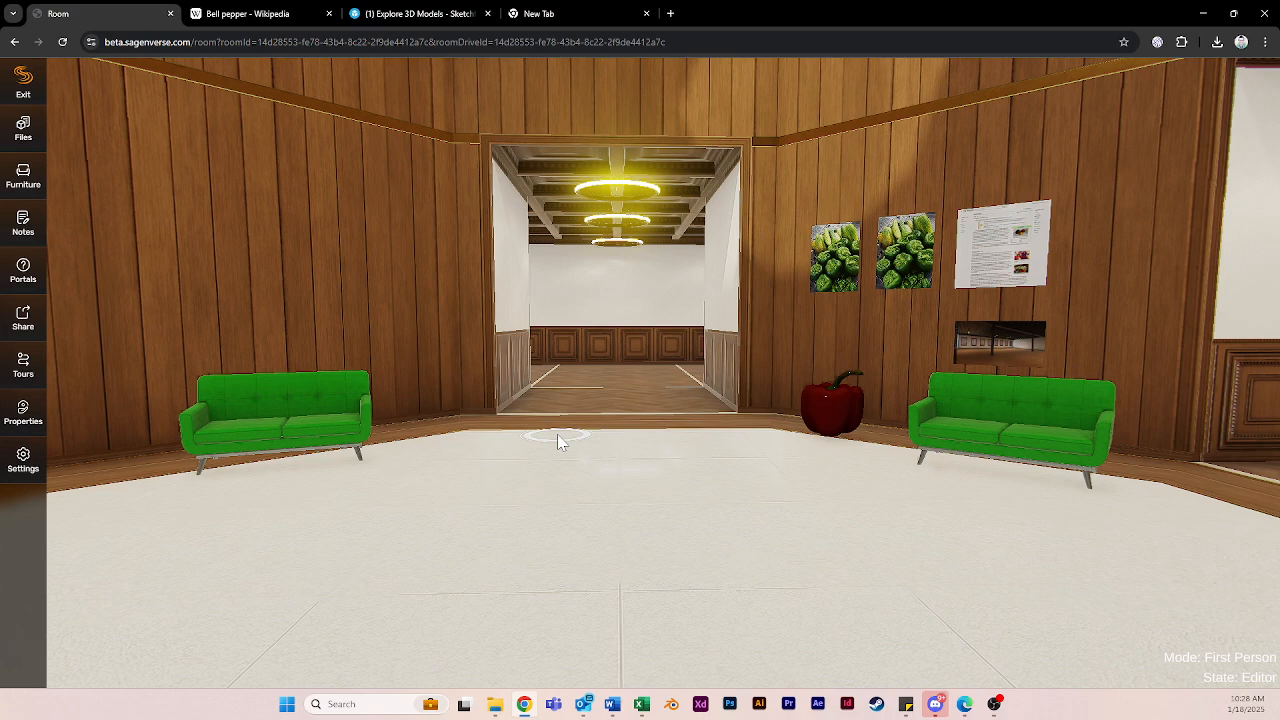
key("o")
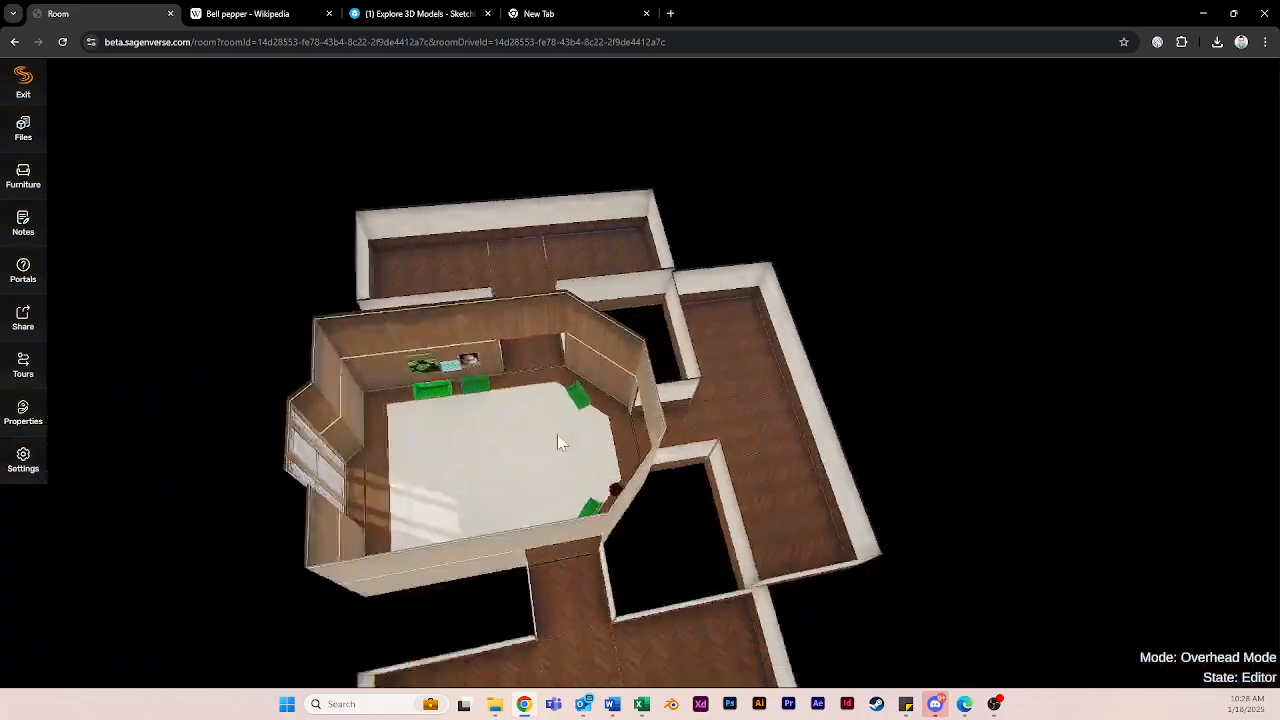
right_click_drag(538, 406, 512, 396)
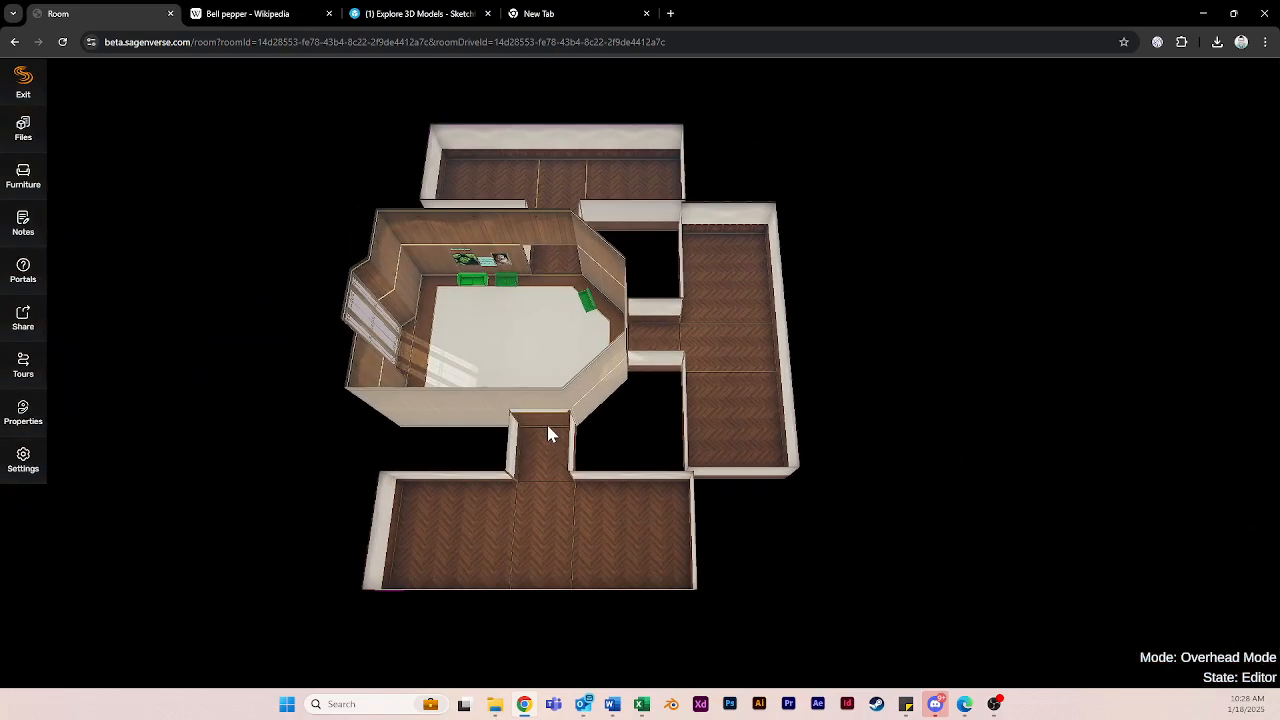
mouse_move(541, 426)
right_mouse_down()
mouse_move(588, 442)
mouse_move(561, 436)
right_mouse_up()
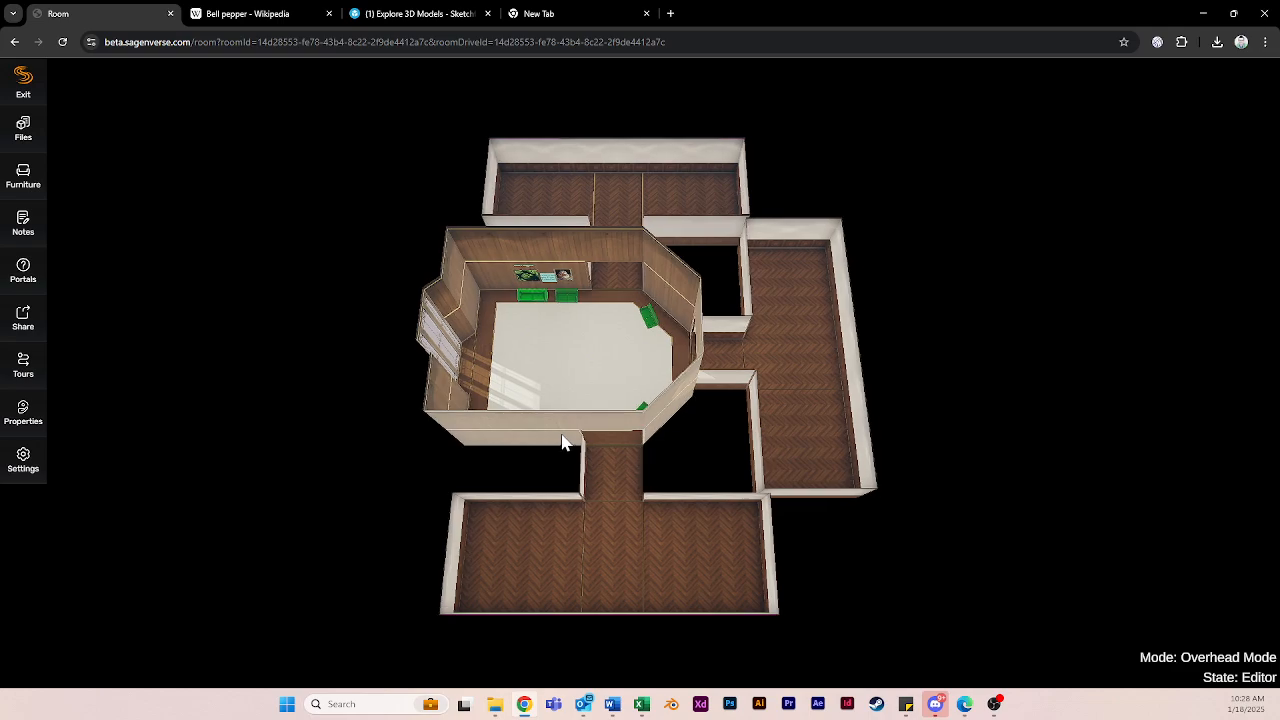
left_click_drag(500, 474, 527, 454)
scroll(558, 426, "up", 5)
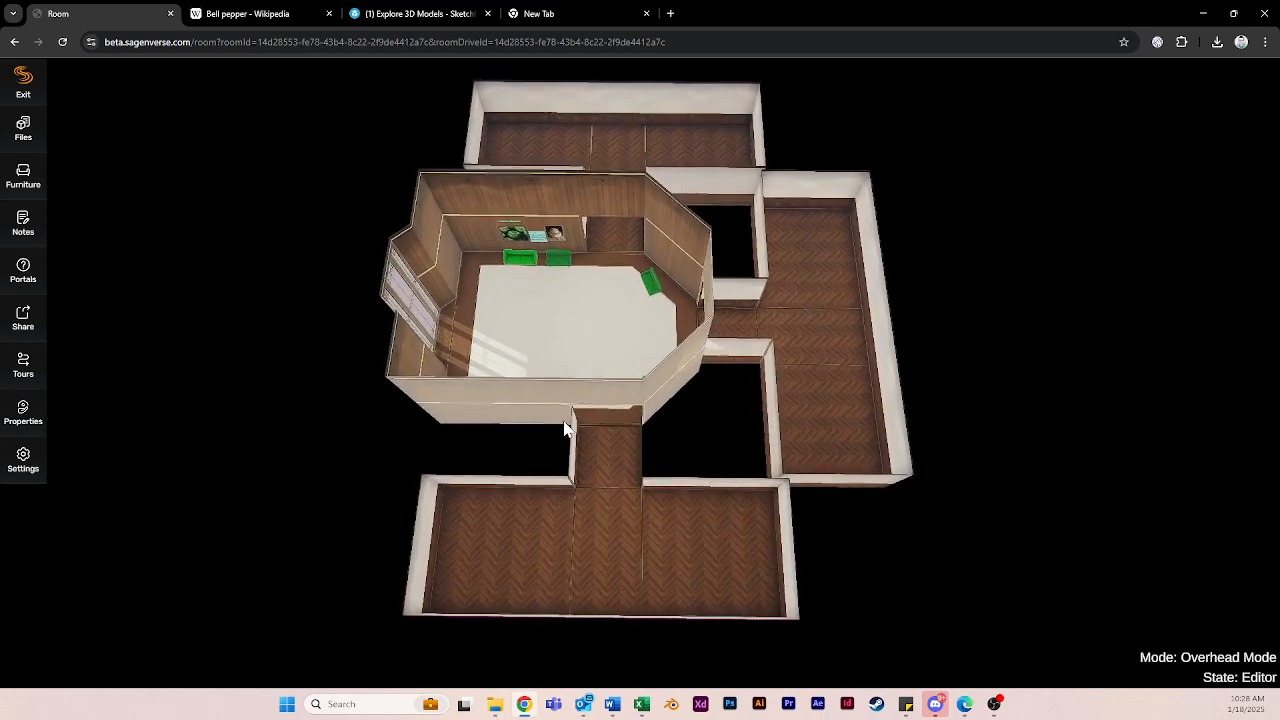
scroll(561, 432, "up", 5)
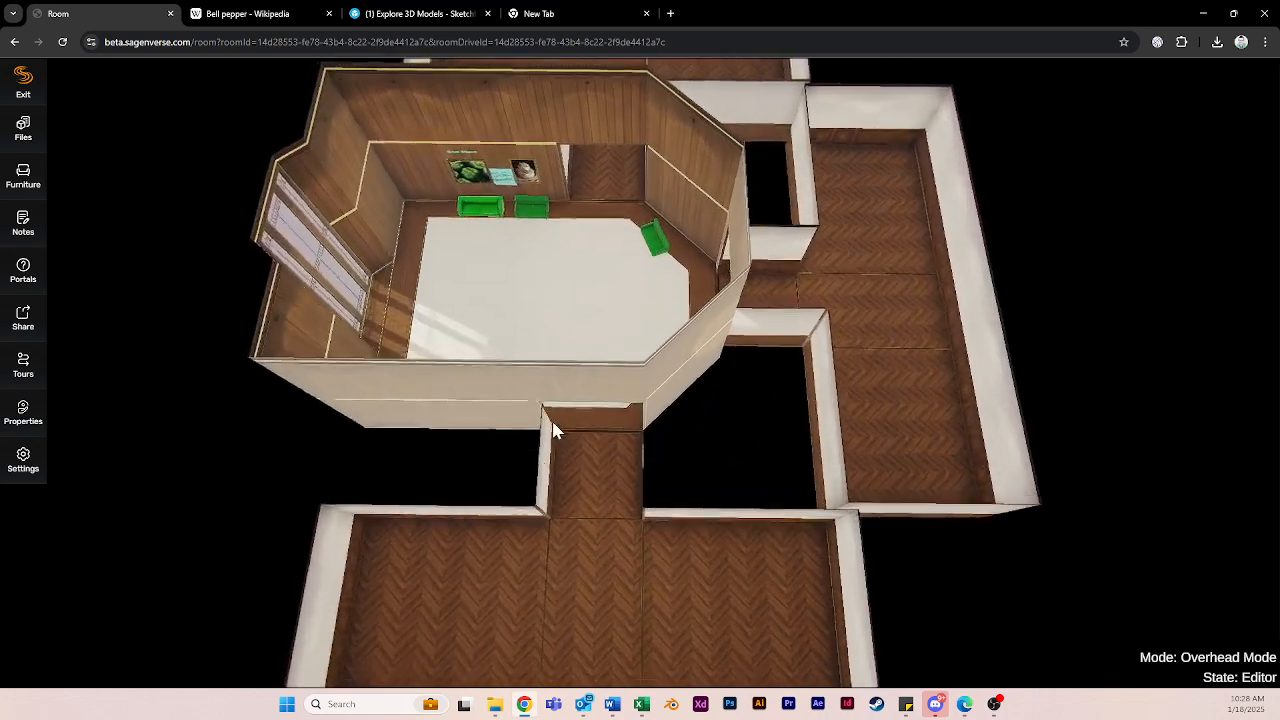
scroll(551, 423, "up", 5)
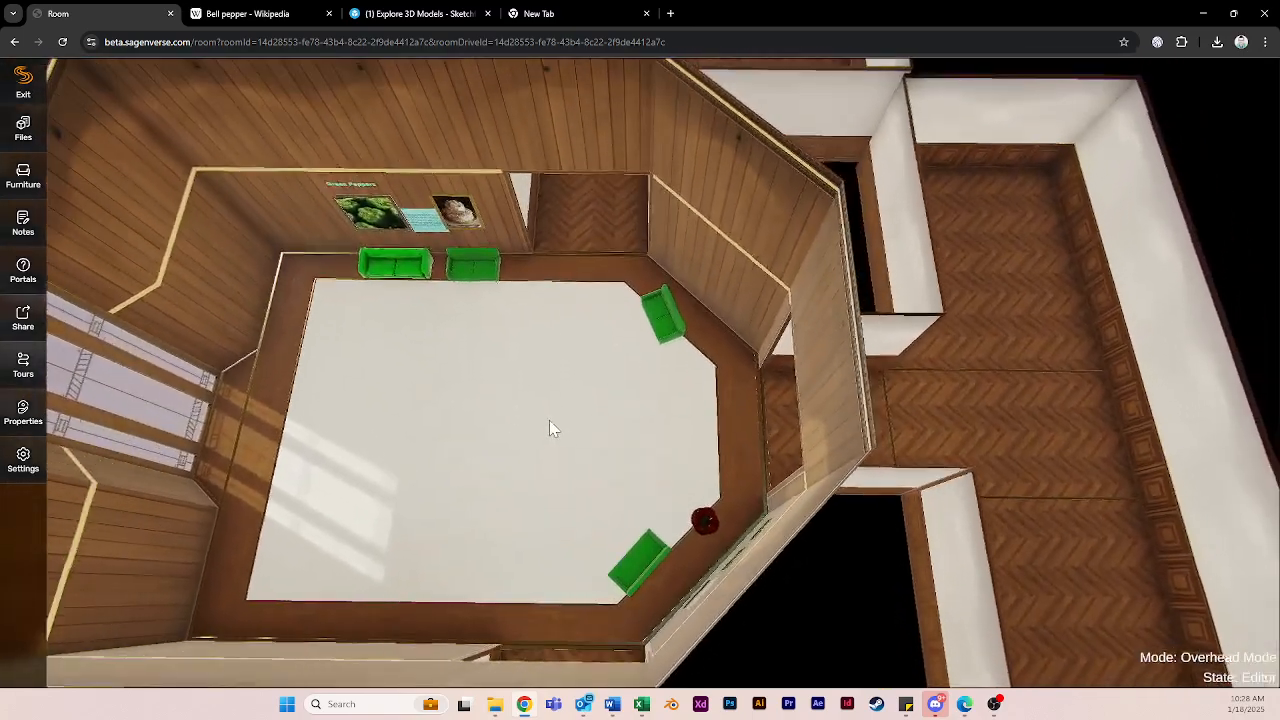
scroll(550, 427, "down", 8)
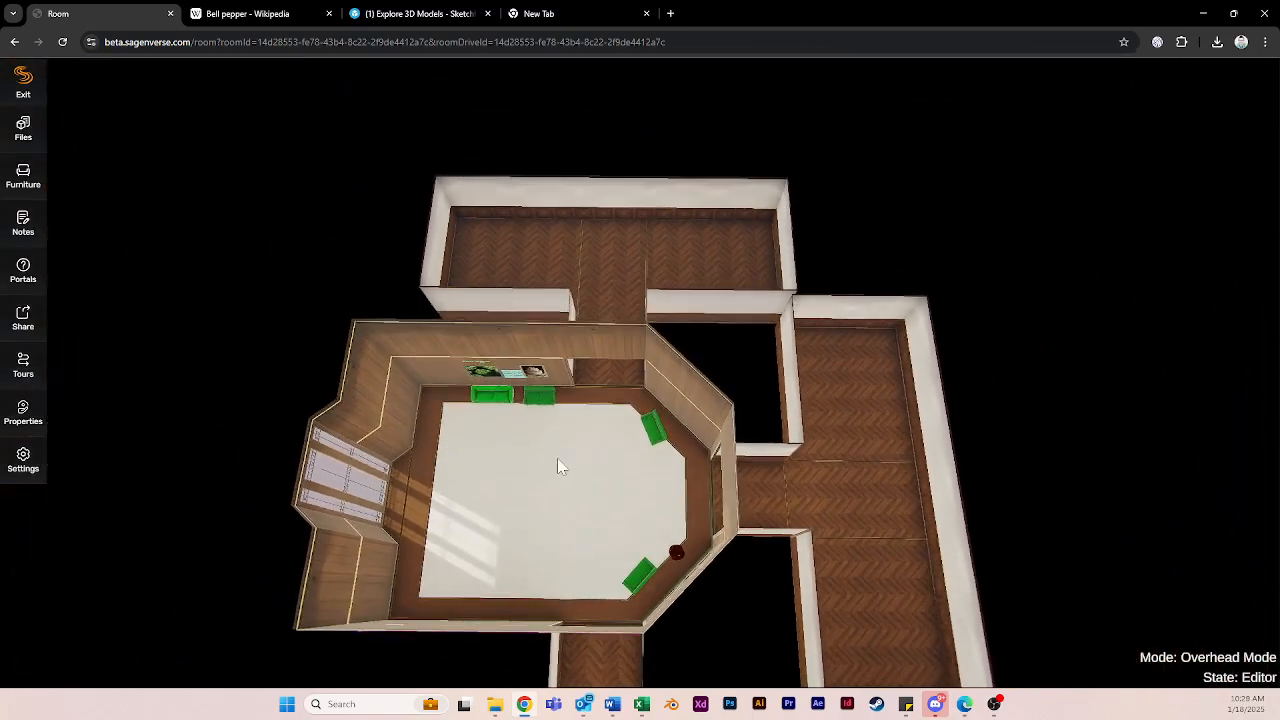
scroll(563, 424, "up", 3)
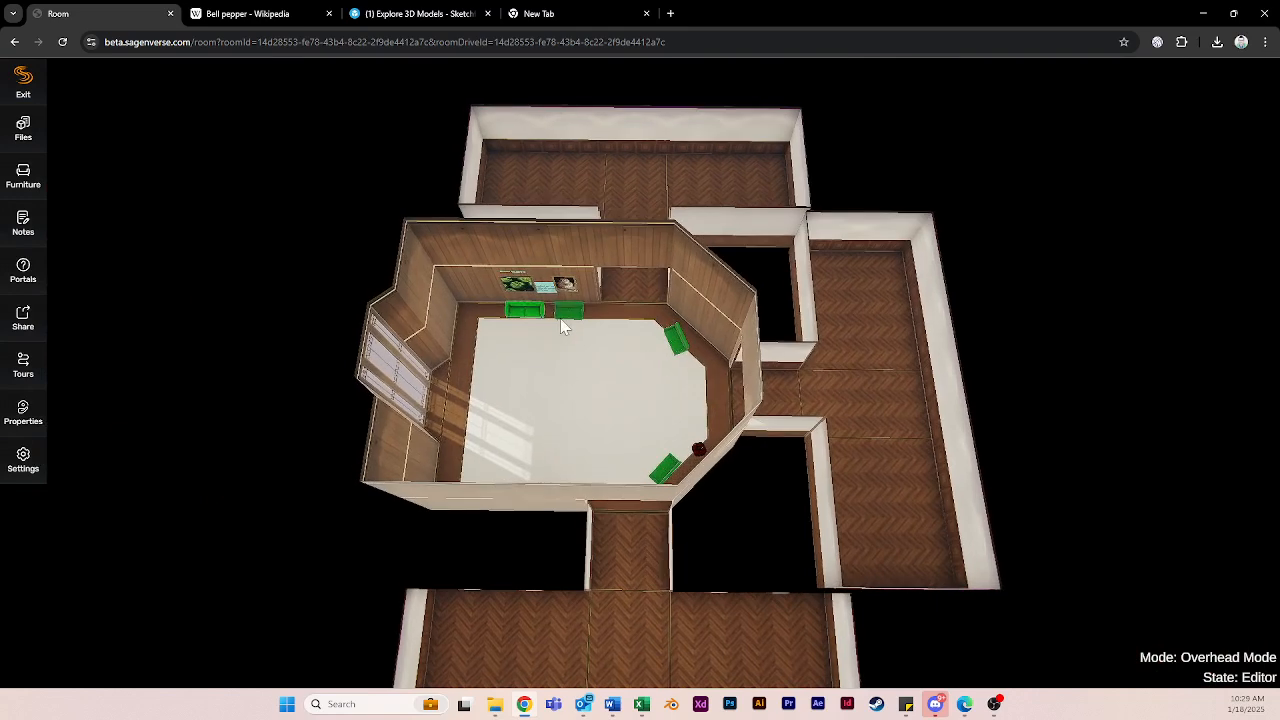
- Select both sofas beneath the Green Peppers pictures, try them in a side room, move them back below the pictures, and deselect them
left_click(564, 314)
left_click(525, 310, "shift")
left_click_drag(577, 322, 543, 185)
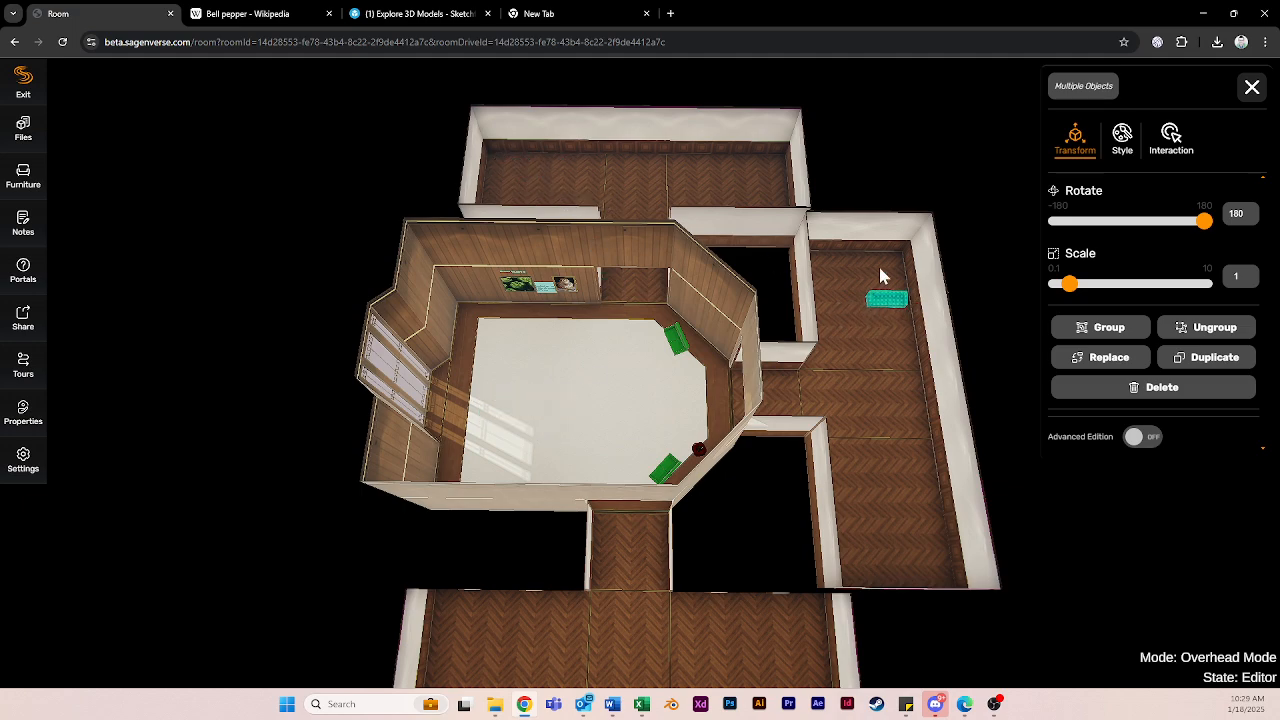
left_click_drag(532, 348, 528, 322)
left_click_drag(548, 402, 815, 400)
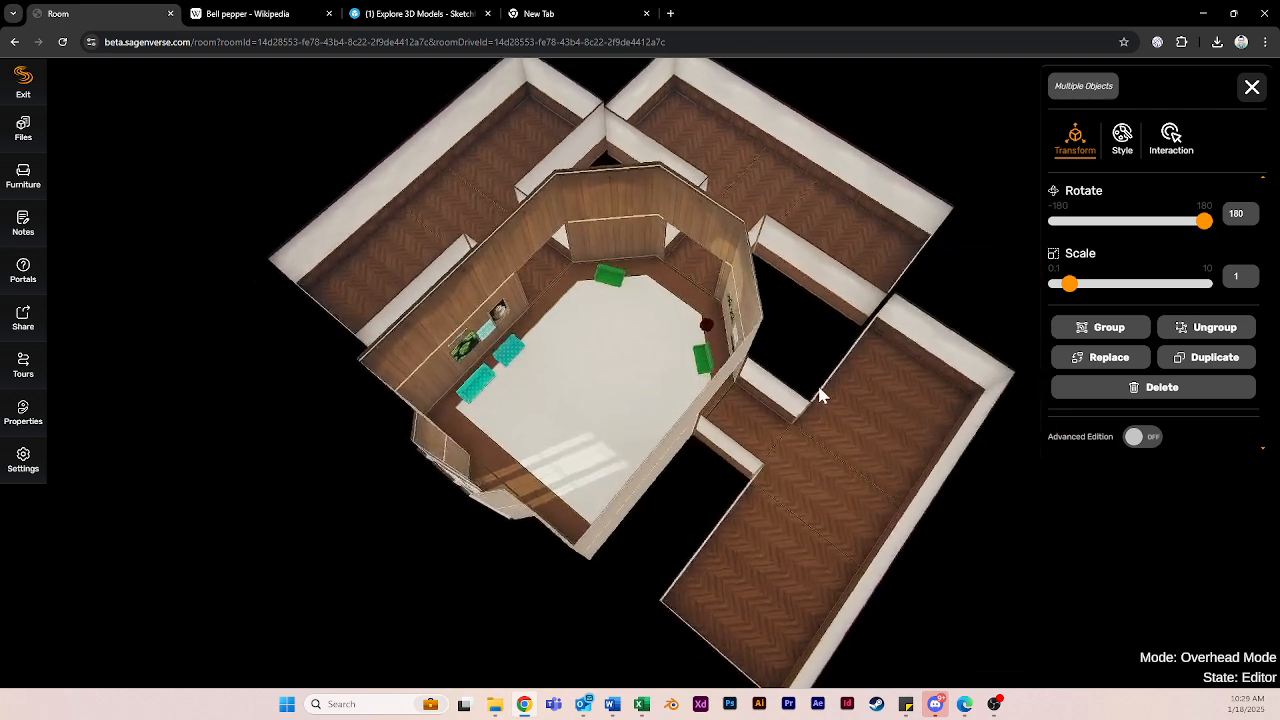
left_click(554, 387)
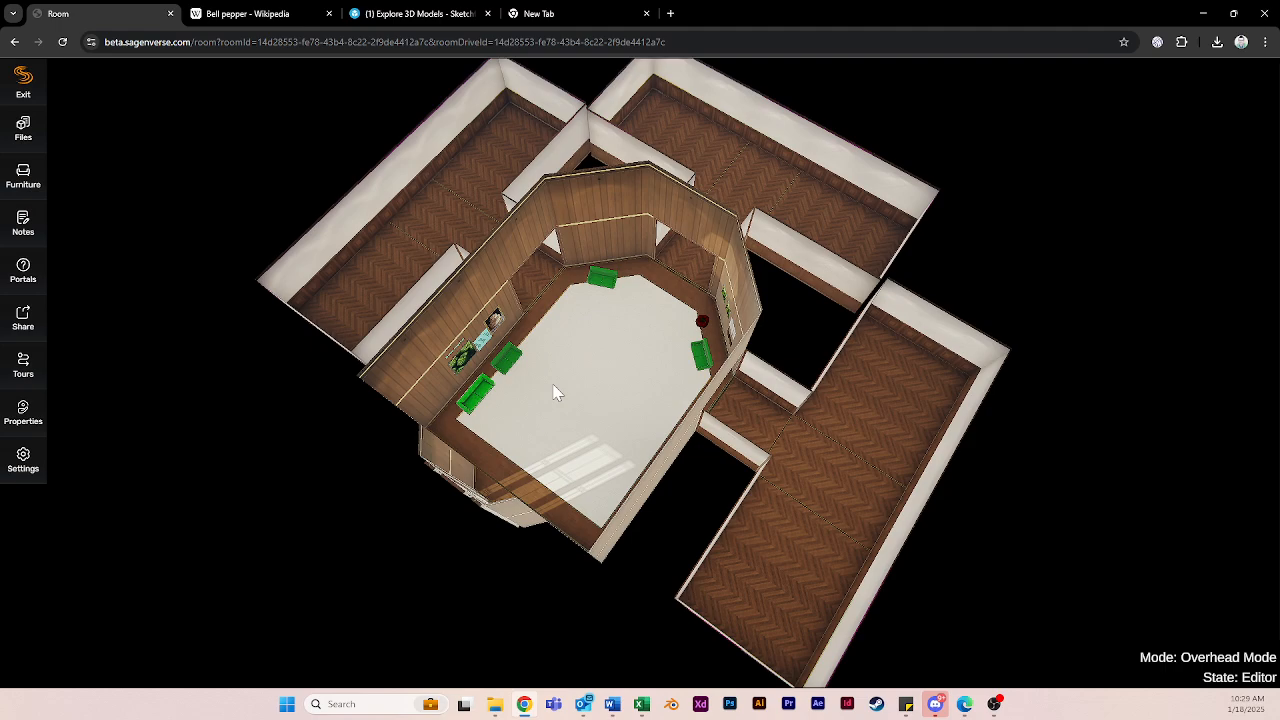
- Return to First Person mode and walk toward the doorway beside the pepper to view the side room and atrium
left_click(553, 385)
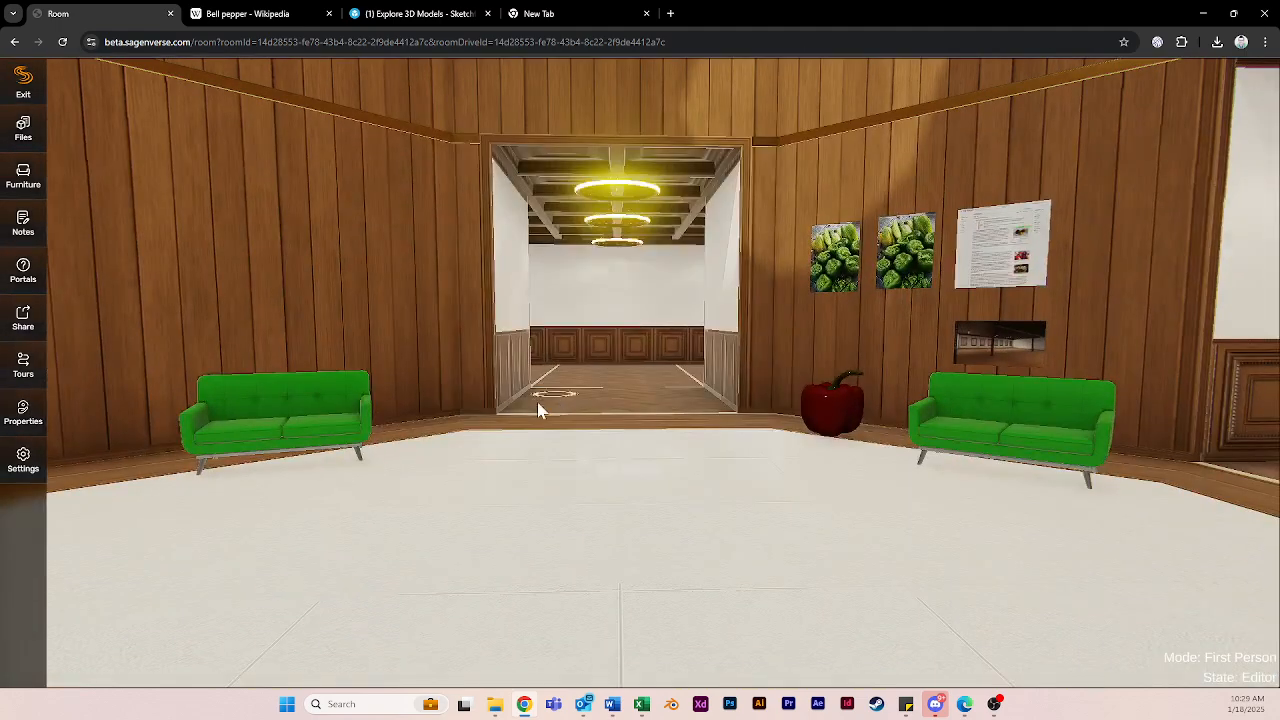
left_click(582, 484)
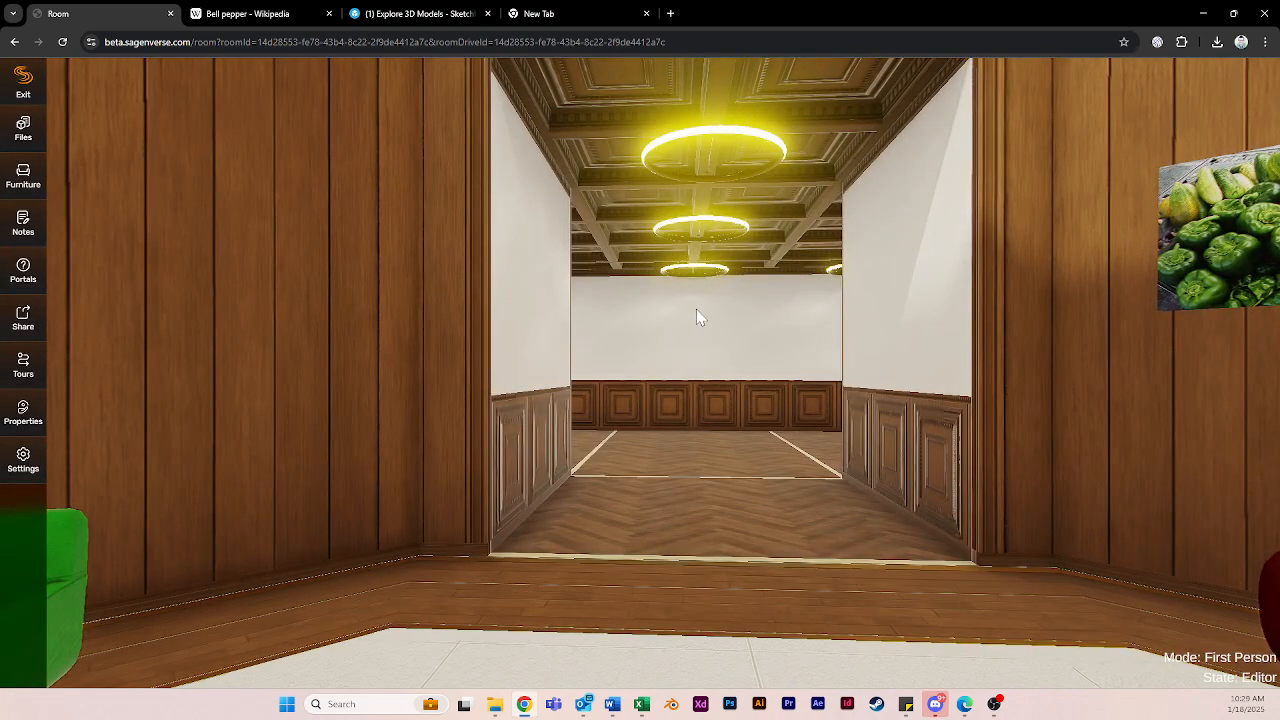
left_click_drag(635, 358, 471, 377)
key("s")
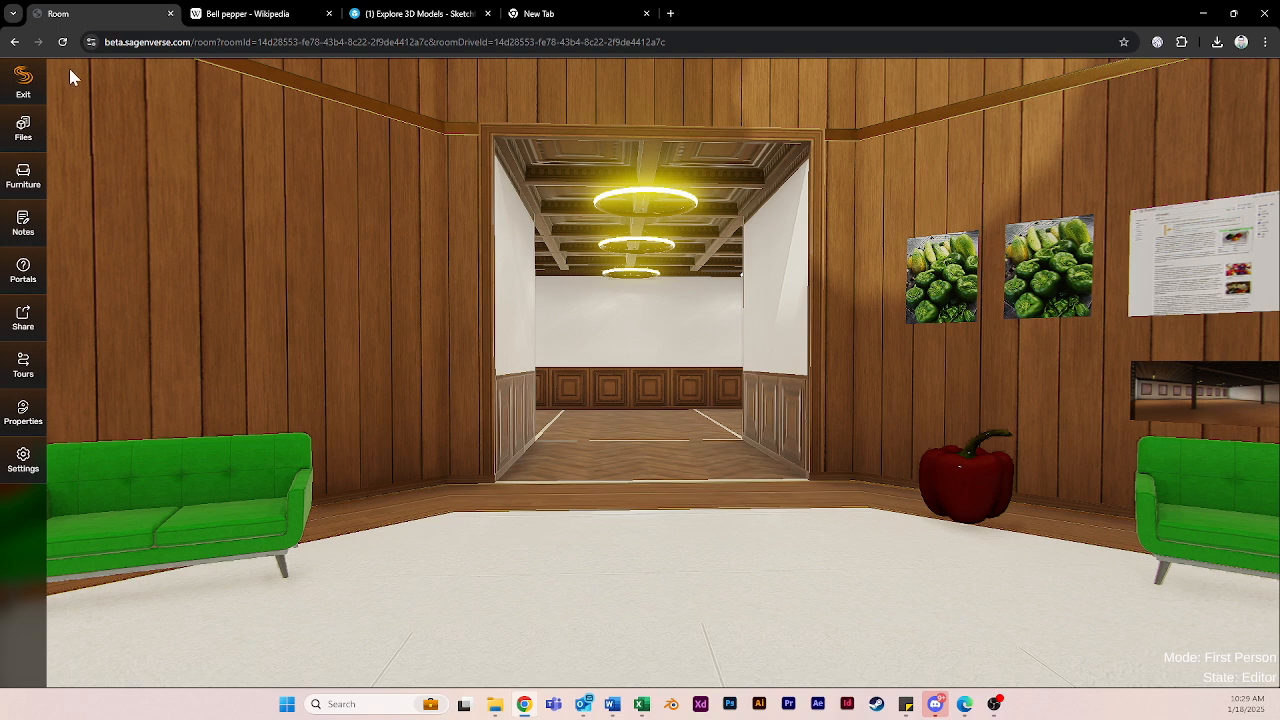
- Exit the room to the My Rooms list, confirming the departure
left_click(23, 80)
left_click(699, 140)
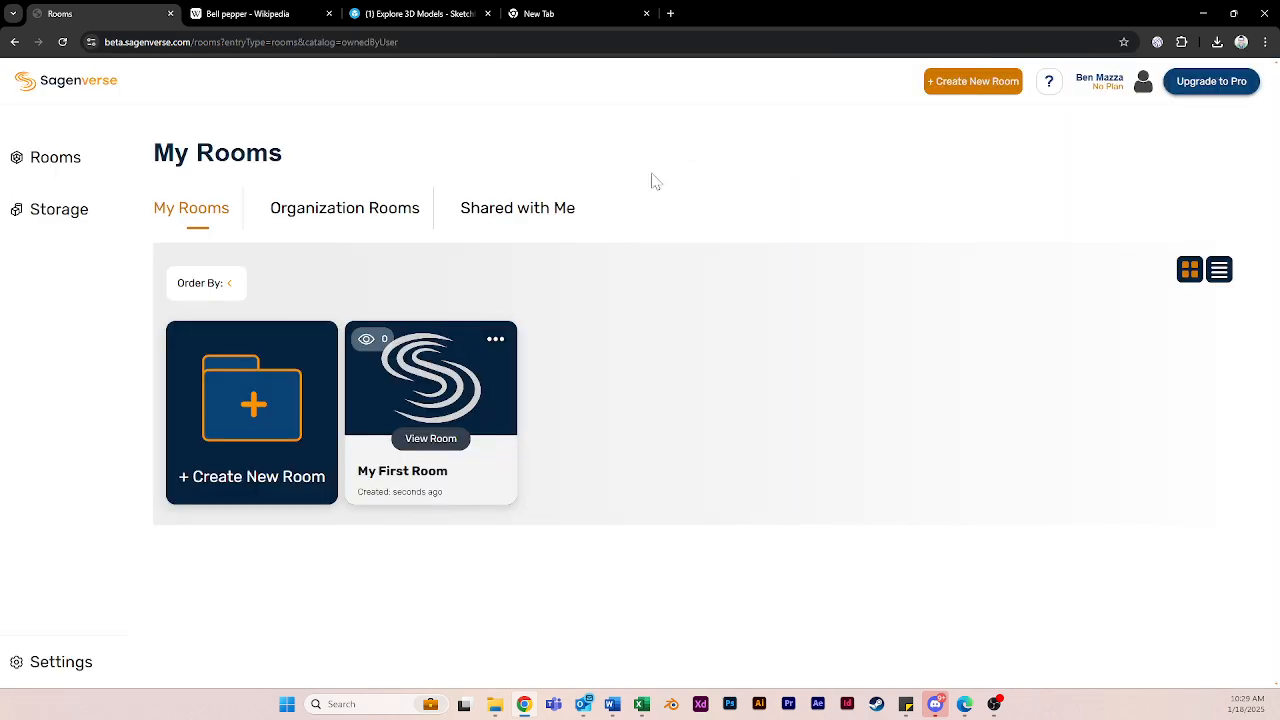